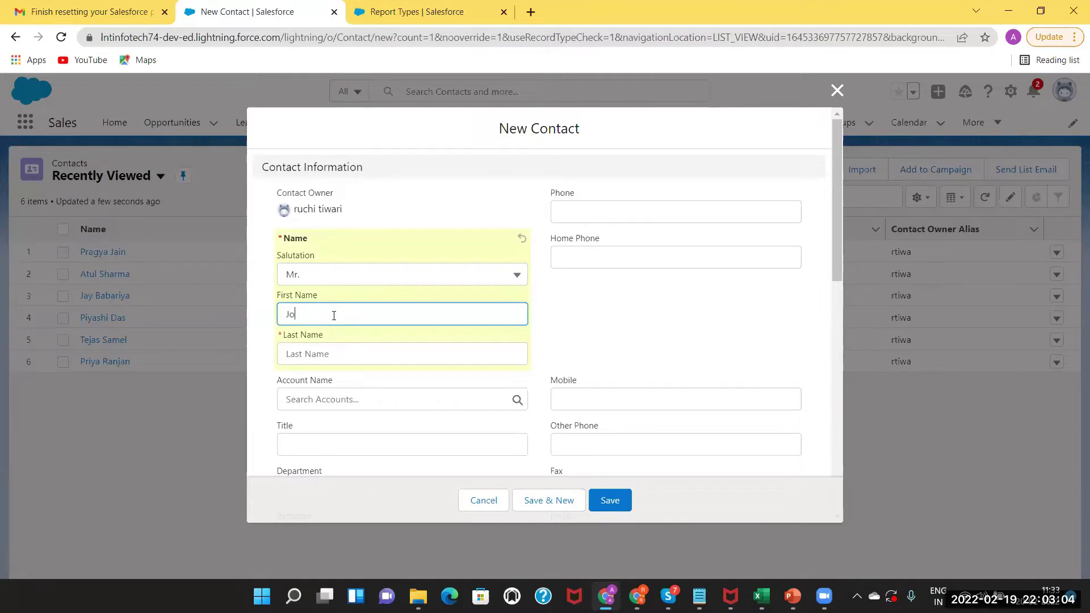
# Enter the contact's first name on the new contact form, with salutation Mr.
pyautogui.write('hn')
# Try saving the contact with Last Name empty, then dismiss the 'We hit a snag' error.
pyautogui.moveTo(834, 255); pyautogui.dragTo(823, 223)
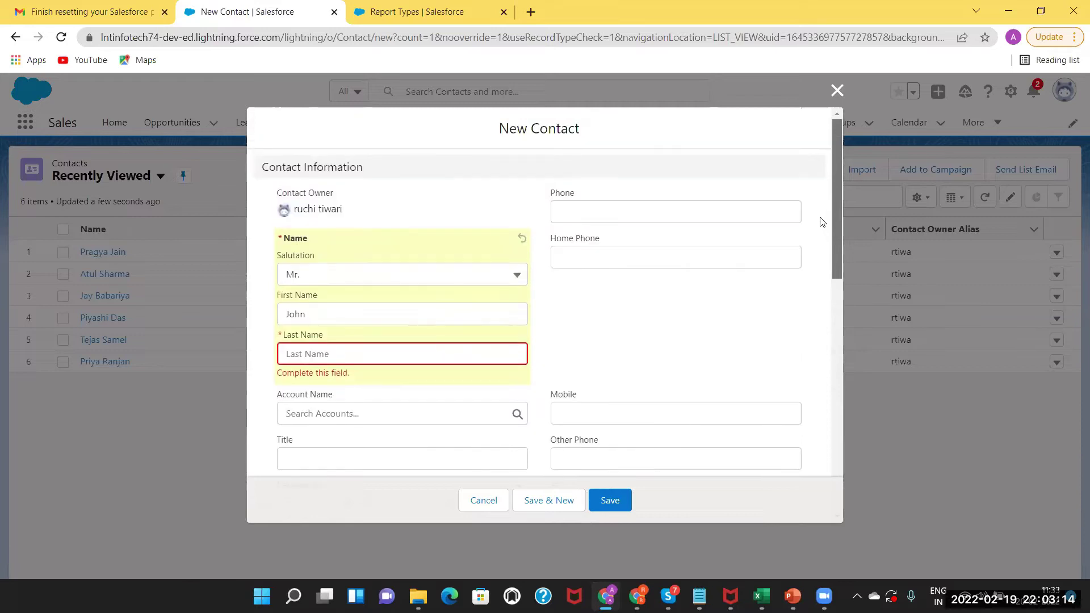
pyautogui.click(612, 500)
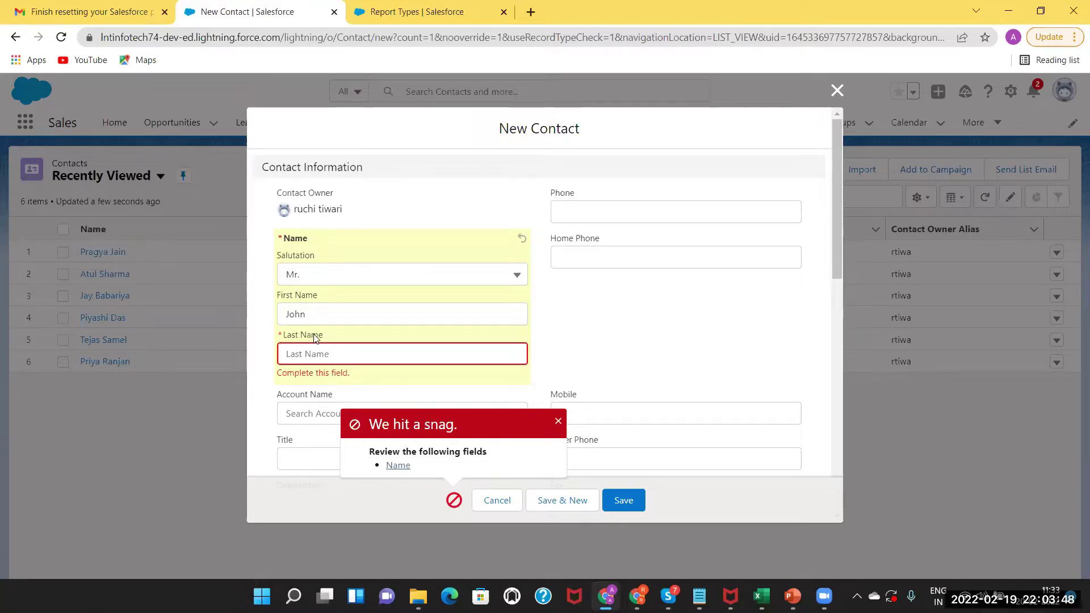
pyautogui.click(558, 423)
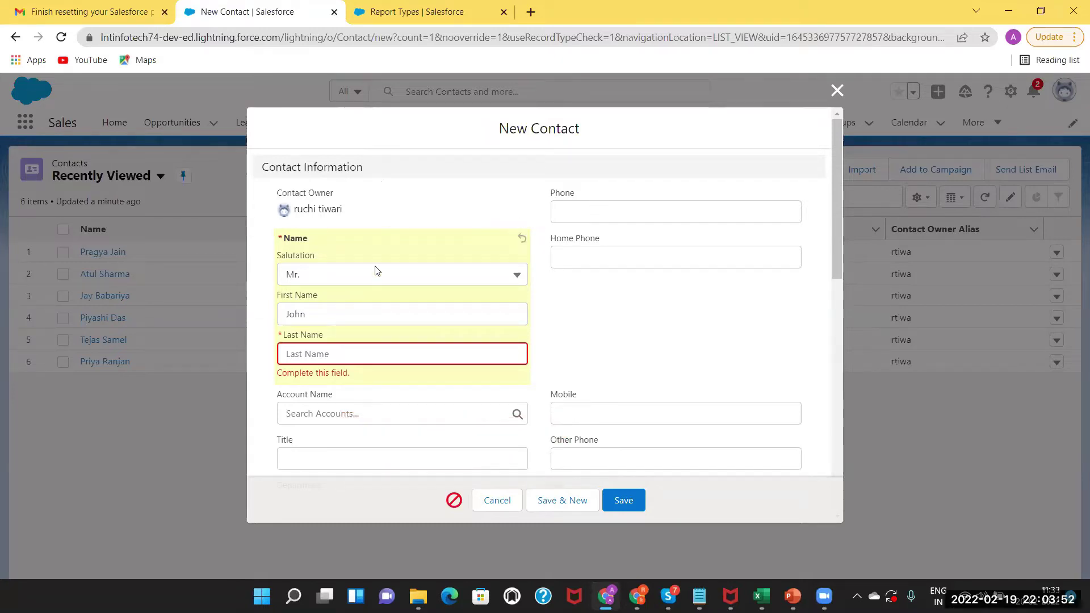
# Close the unsaved New Contact form, returning to the six Recently Viewed contacts.
pyautogui.click(590, 208)
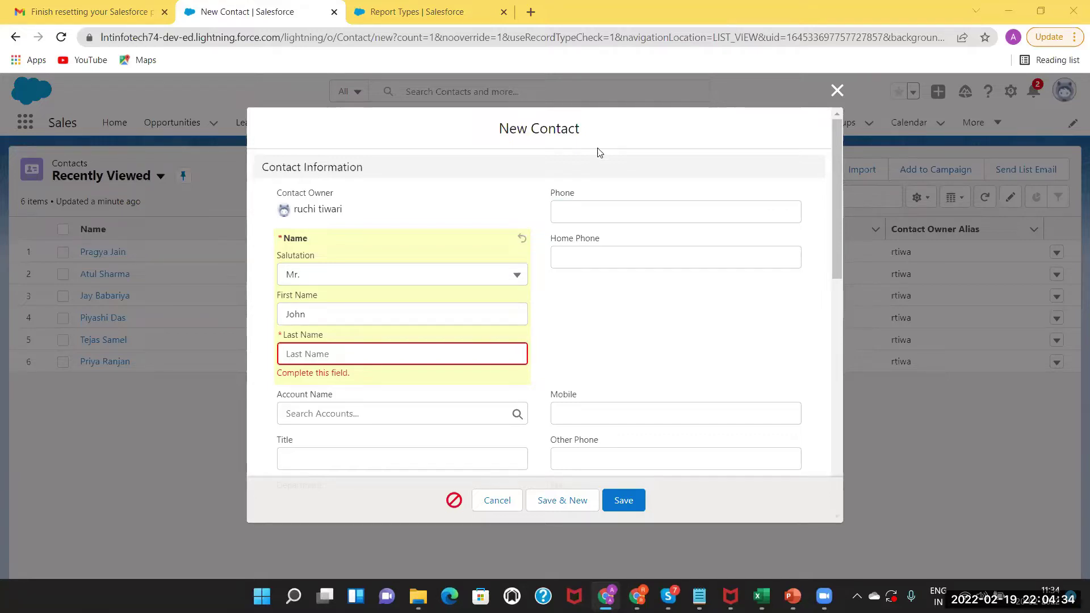
pyautogui.click(576, 213)
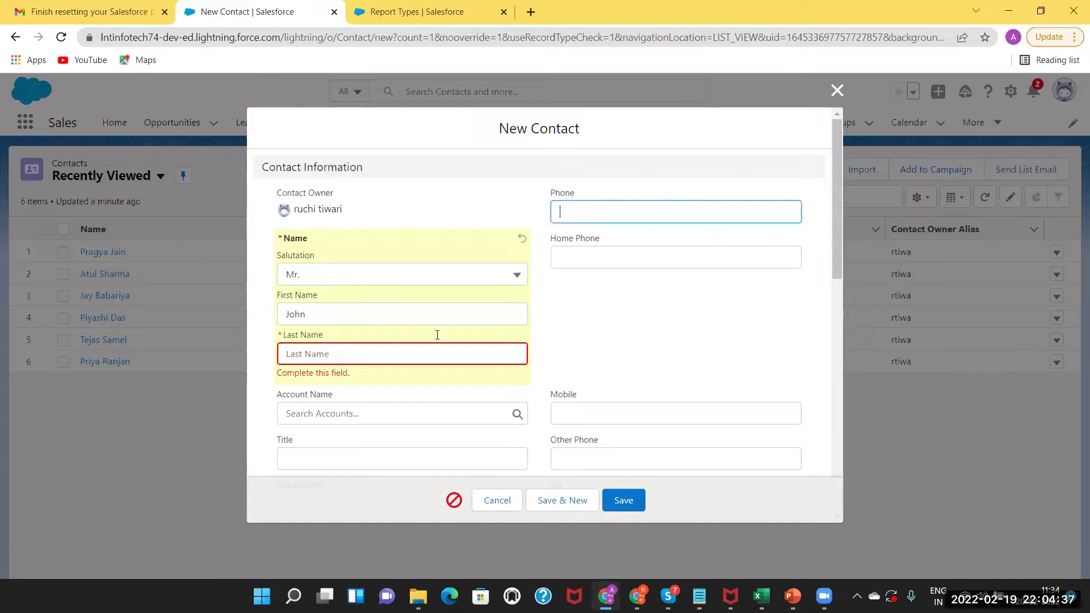
pyautogui.click(835, 92)
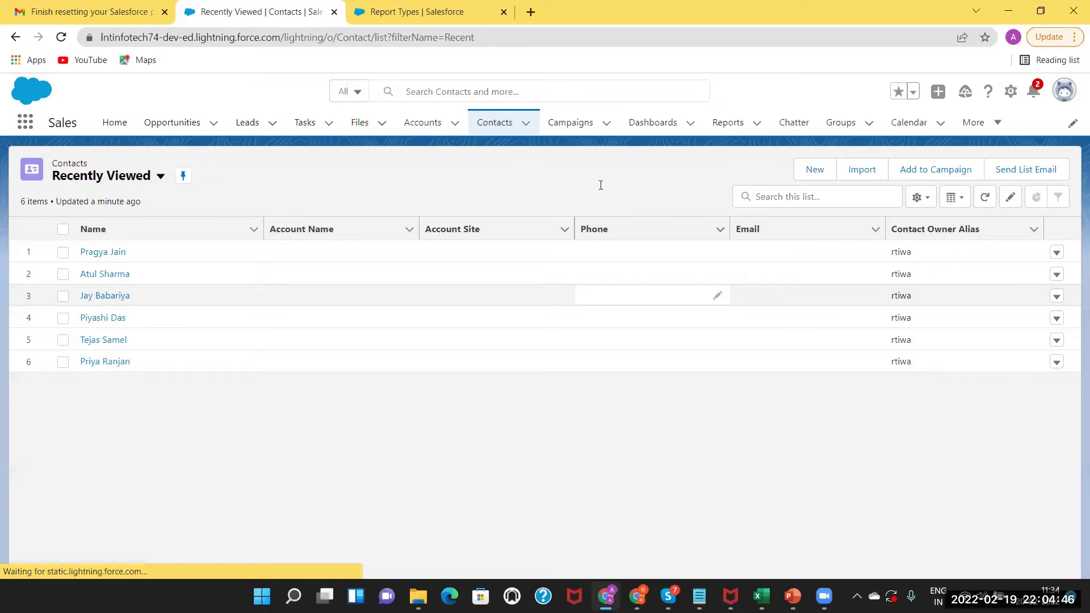
# Colour 'user can save the record.' dark red on the Validation Rule slide 23.
pyautogui.hotkey('alt', 'Tab')
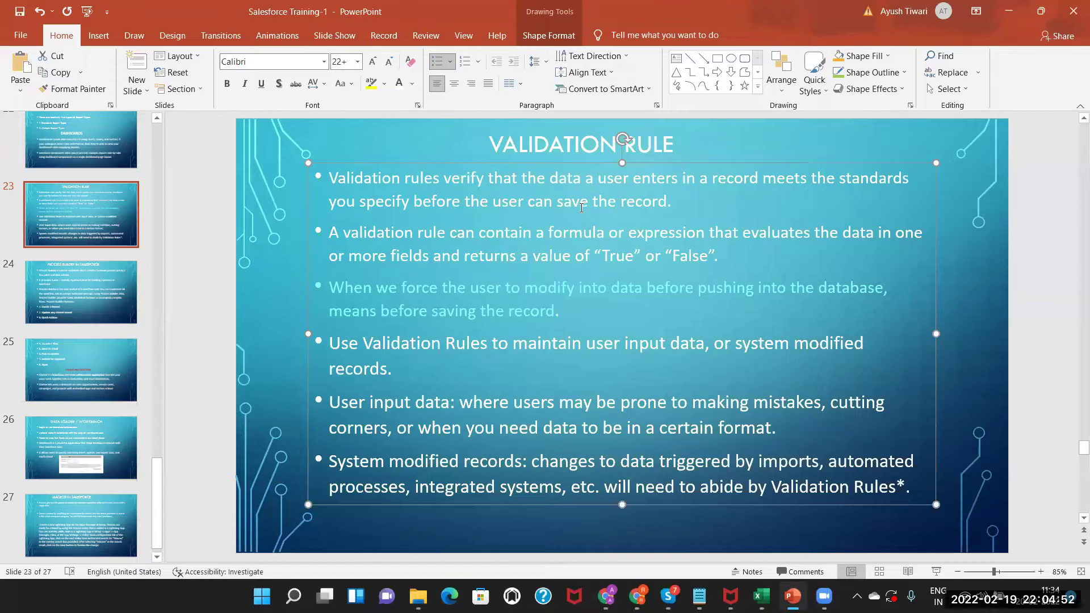
pyautogui.moveTo(605, 202); pyautogui.dragTo(515, 205)
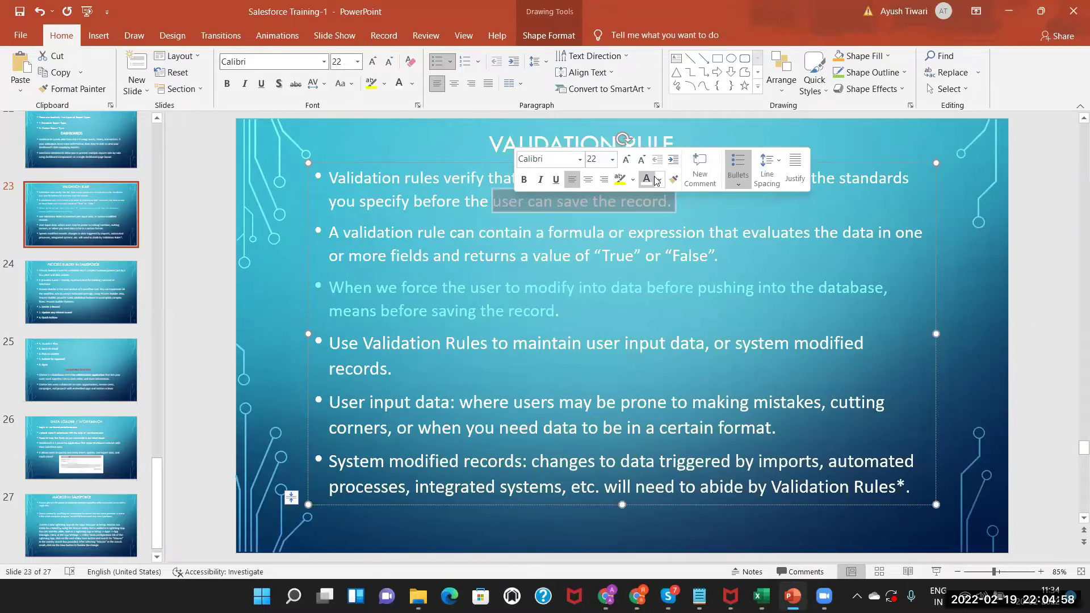
pyautogui.click(658, 180)
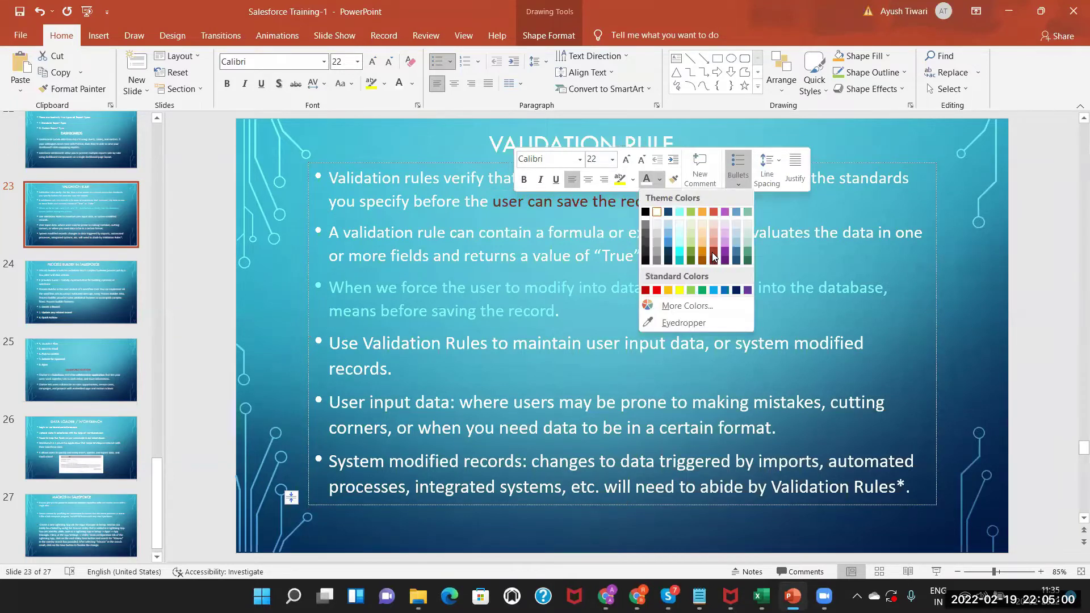
pyautogui.click(627, 248)
pyautogui.hotkey('alt', 'Tab')
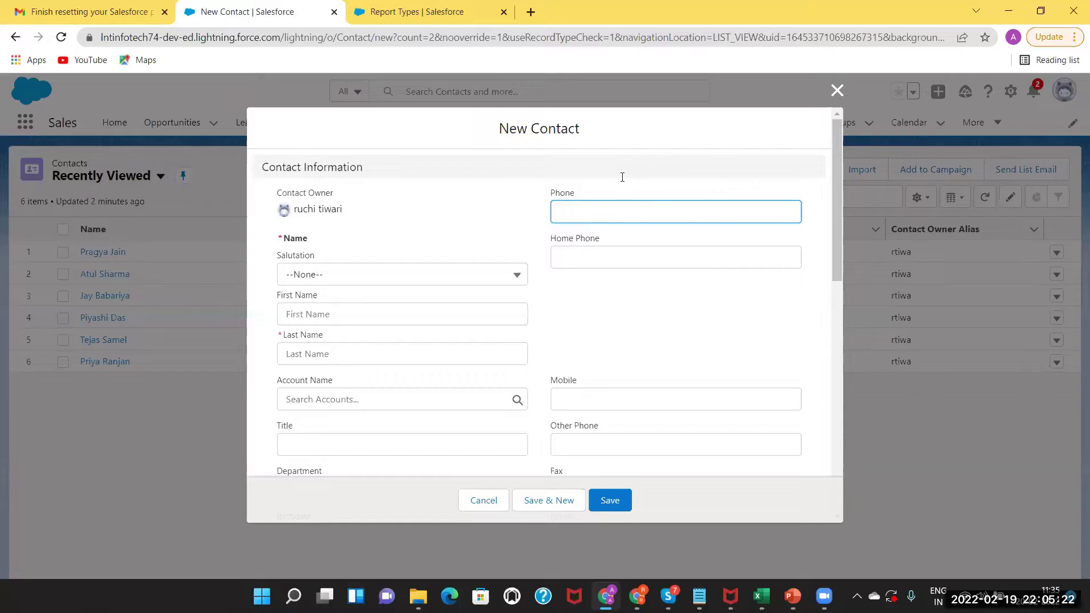
pyautogui.hotkey('alt', 'Tab')
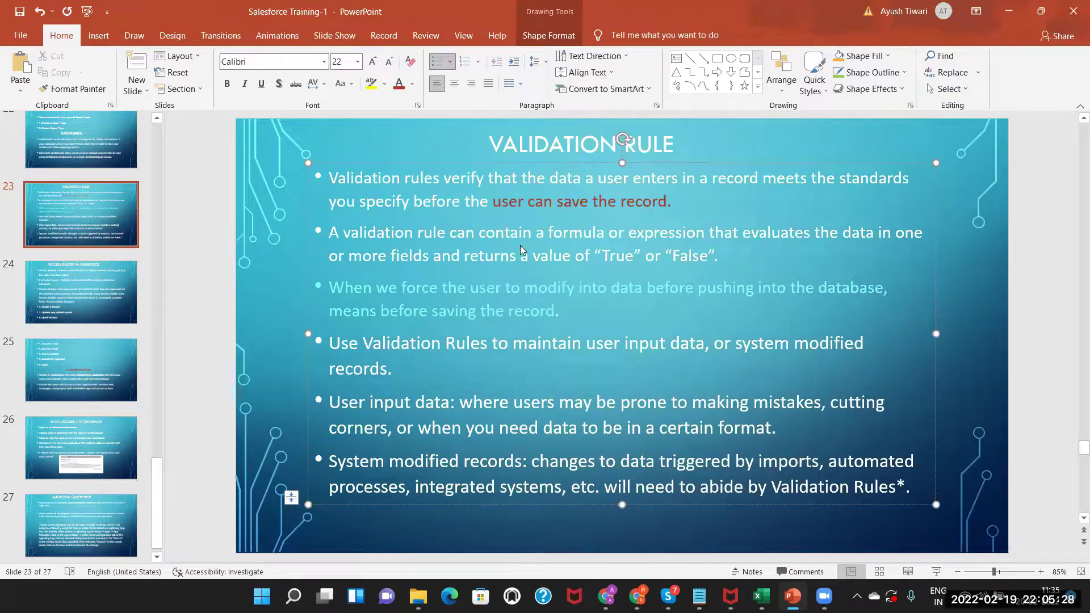
pyautogui.hotkey('alt', 'Tab')
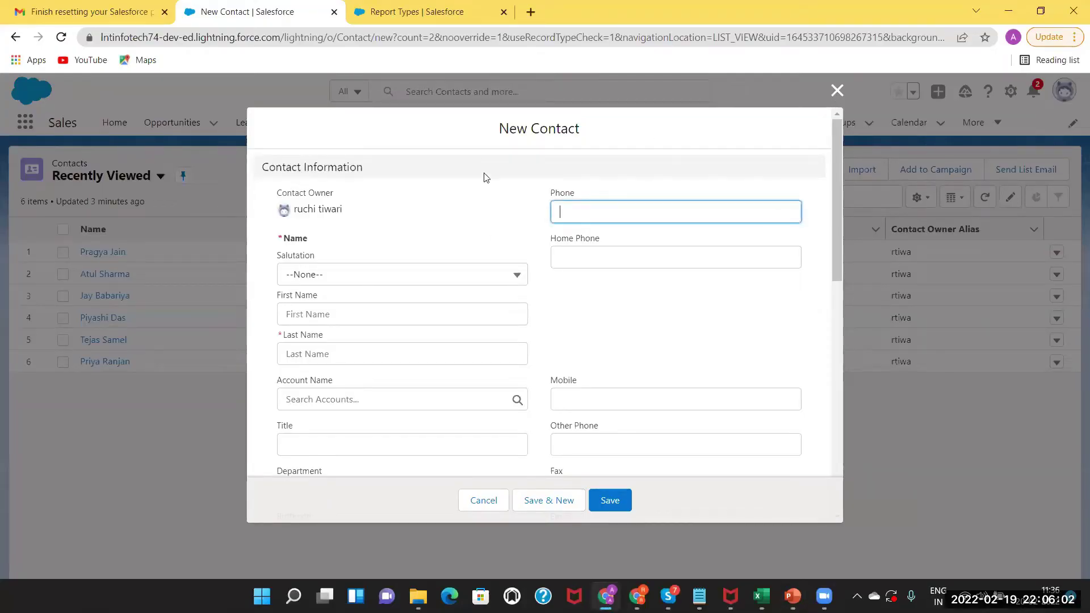
# Close the New Contact form and open Salesforce Setup in a new tab.
pyautogui.press('Escape')
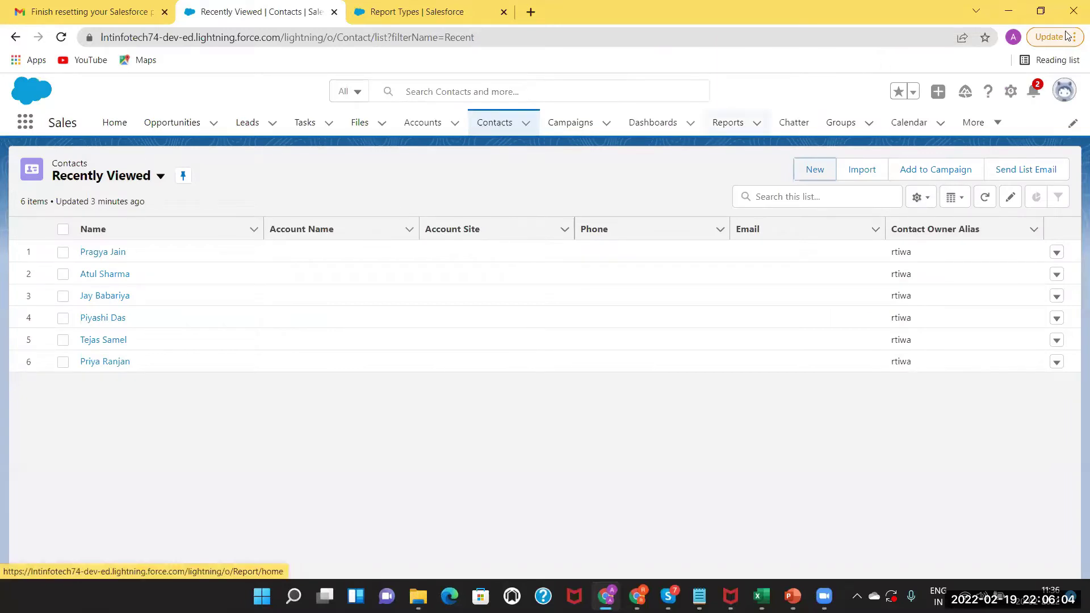
pyautogui.click(1010, 93)
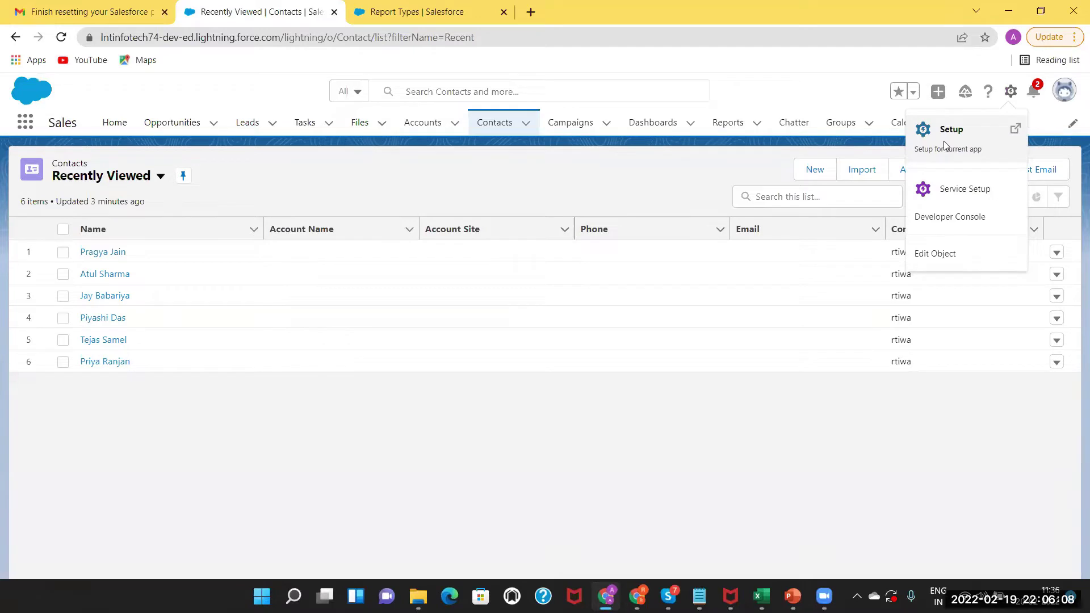
pyautogui.click(905, 131)
pyautogui.click(673, 14)
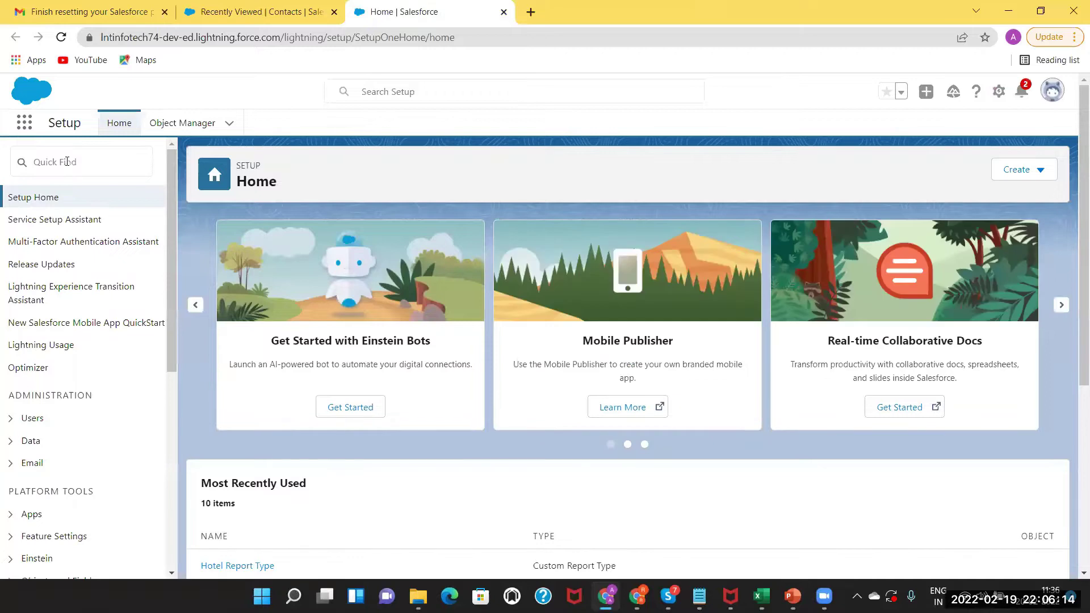
pyautogui.click(67, 162)
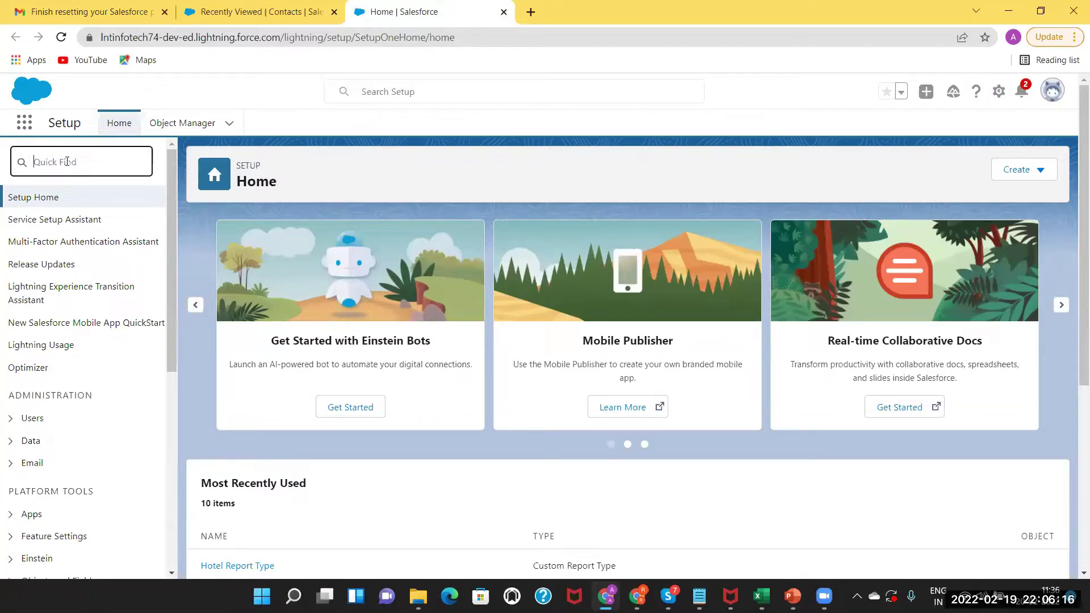
pyautogui.click(267, 11)
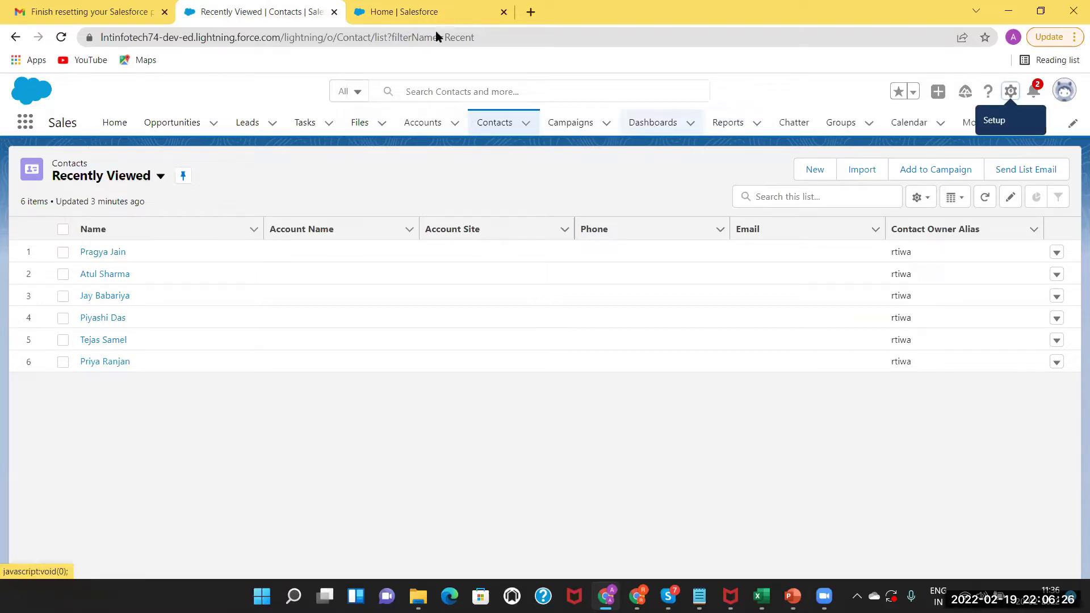
pyautogui.click(414, 11)
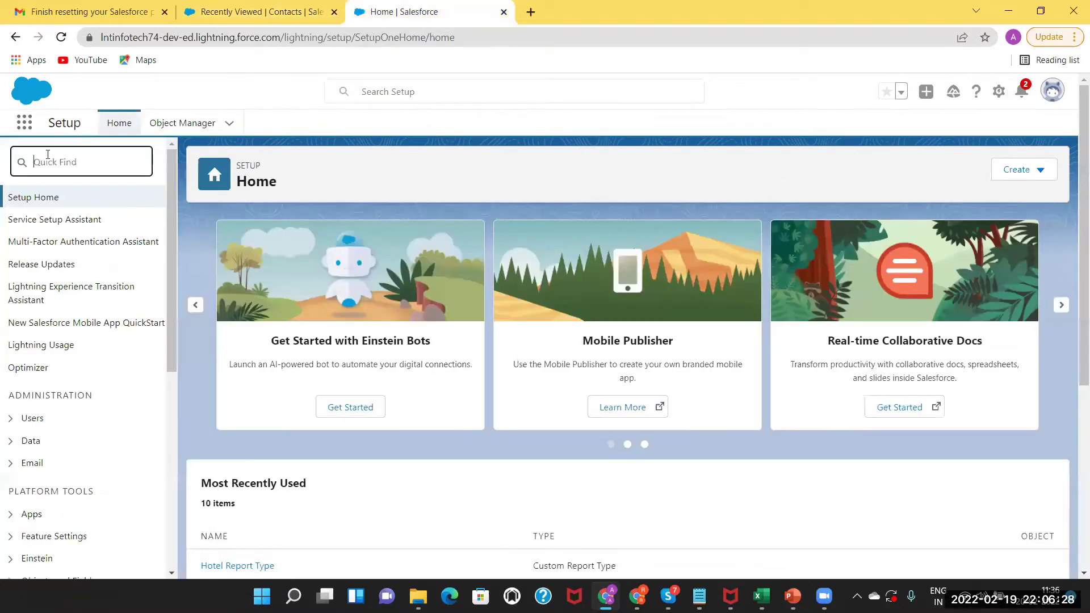
# Find 'contact' in Object Manager and open the Contact object's Validation Rules list.
pyautogui.click(176, 126)
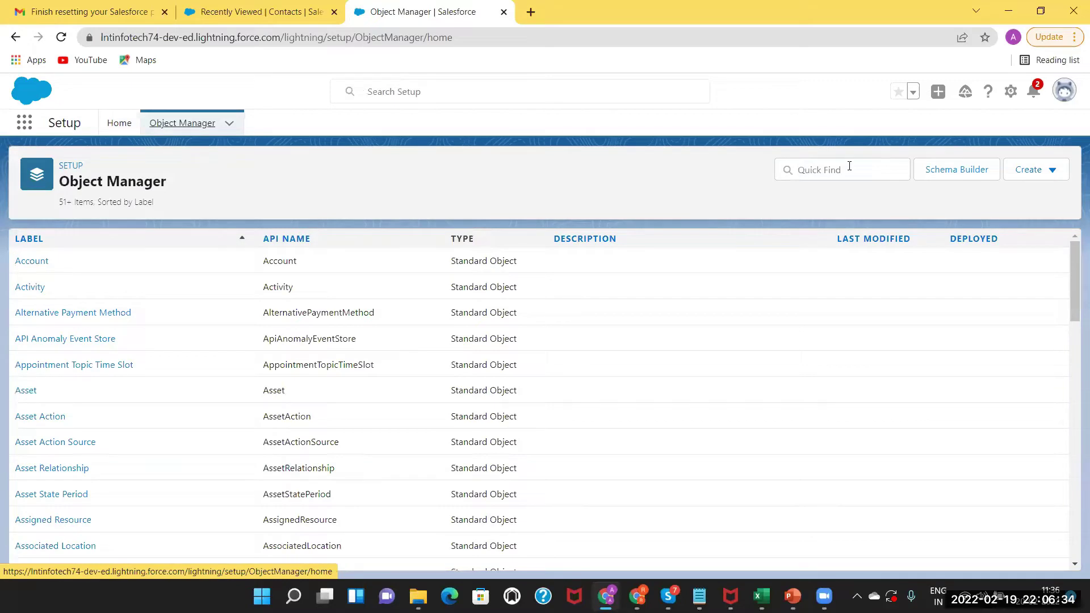
pyautogui.click(849, 166)
pyautogui.write('contact')
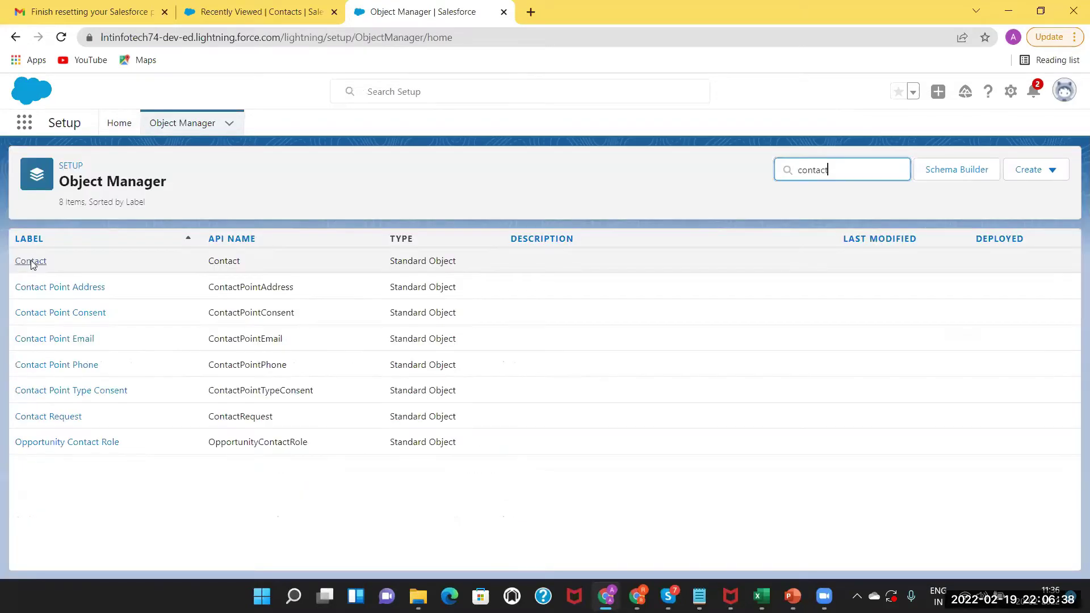
pyautogui.click(30, 261)
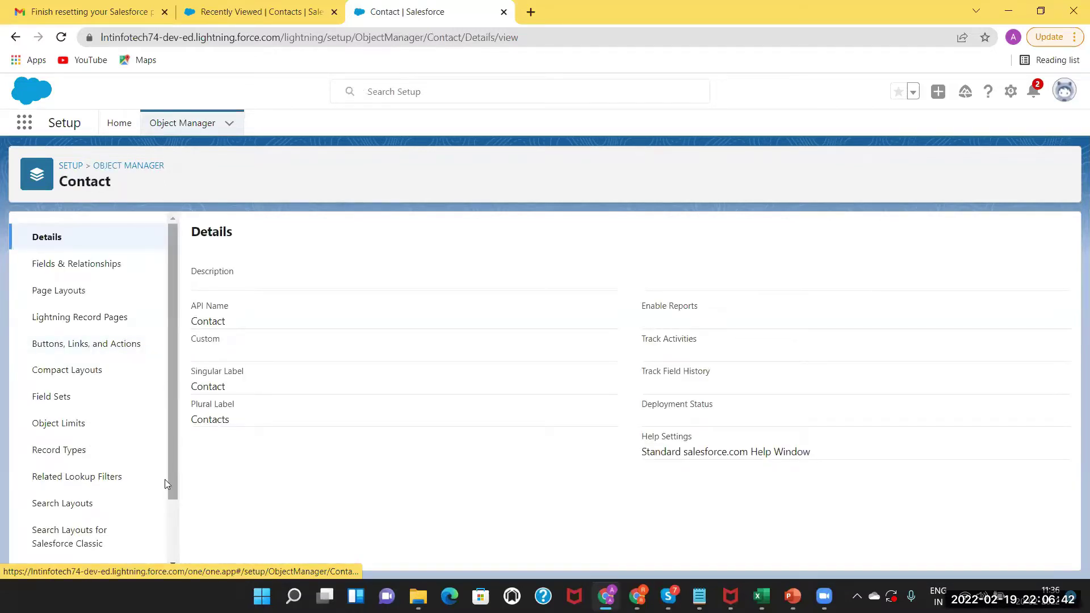
pyautogui.scroll(-3, 74, 548)
pyautogui.click(85, 547)
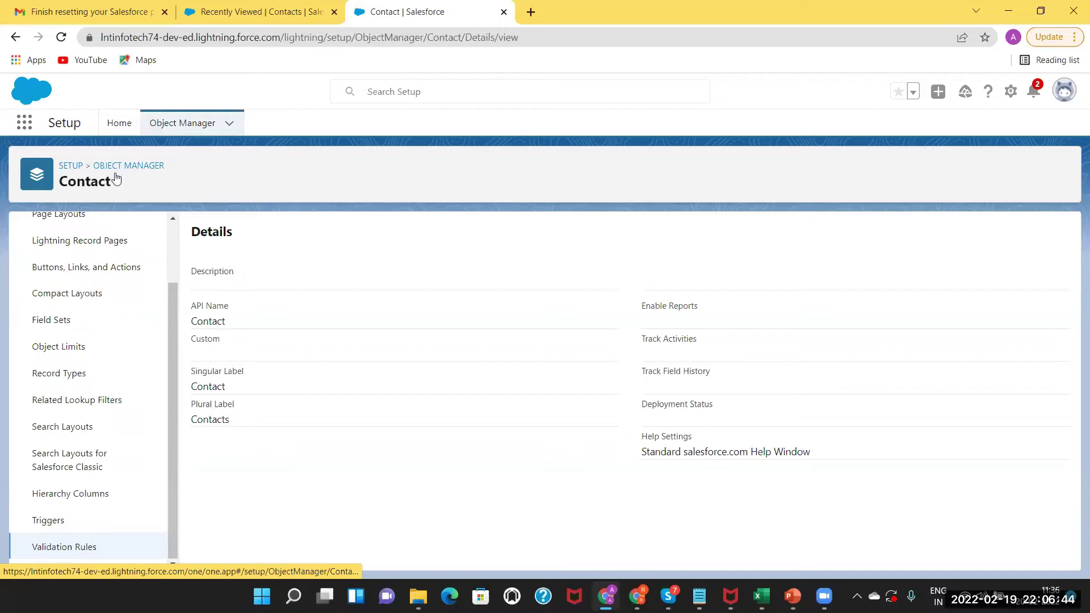
pyautogui.click(84, 548)
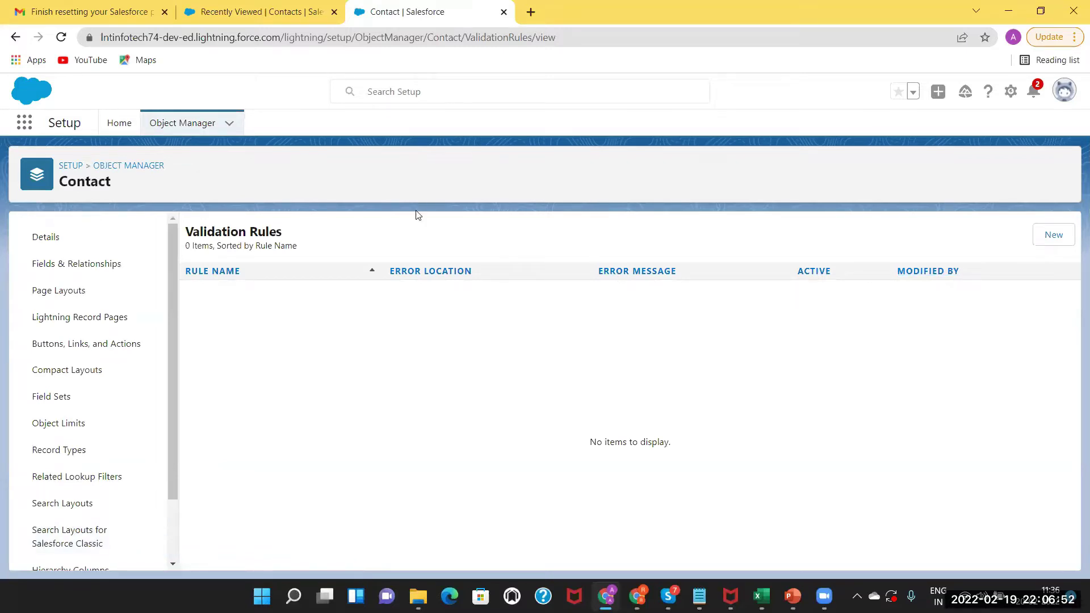
pyautogui.click(1054, 236)
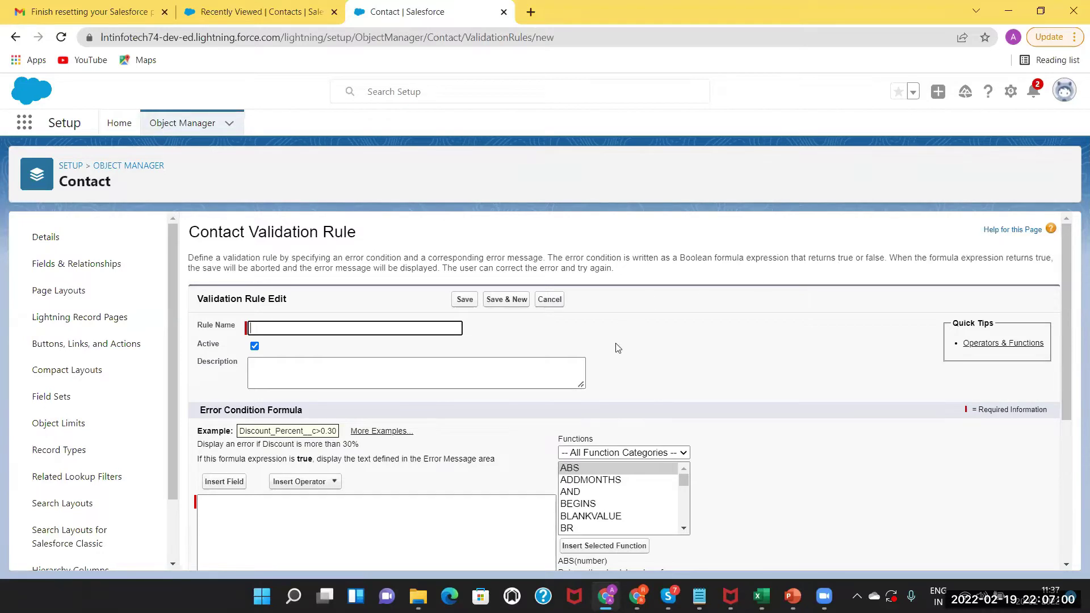
pyautogui.write('Phone ')
pyautogui.write('No is man')
pyautogui.write('dt')
pyautogui.write('at')
pyautogui.write('ory')
pyautogui.click(263, 375)
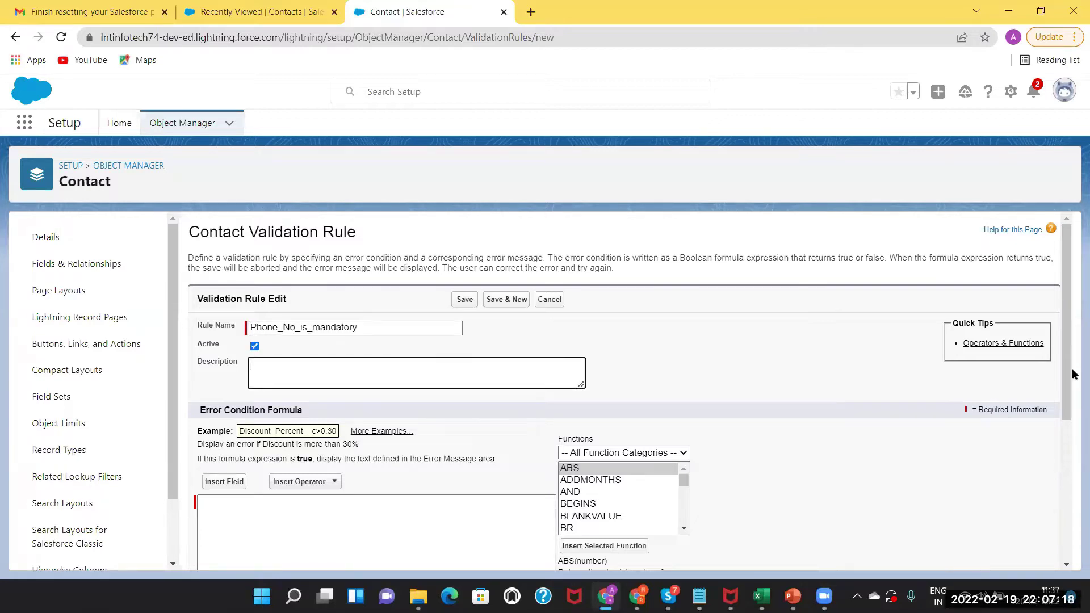
pyautogui.scroll(-1, 1067, 363)
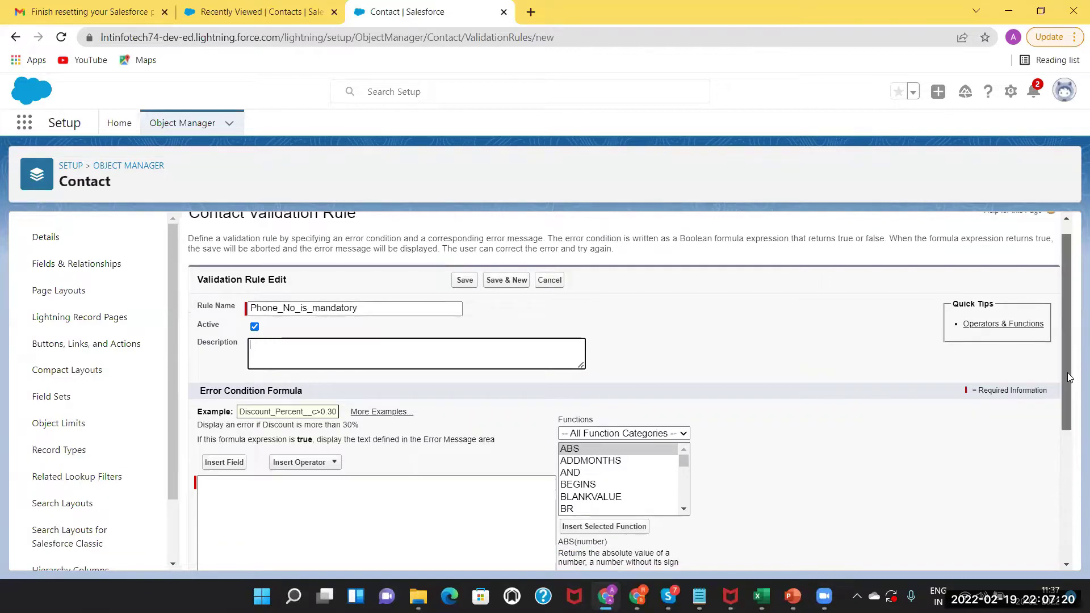
pyautogui.scroll(-3, 1067, 403)
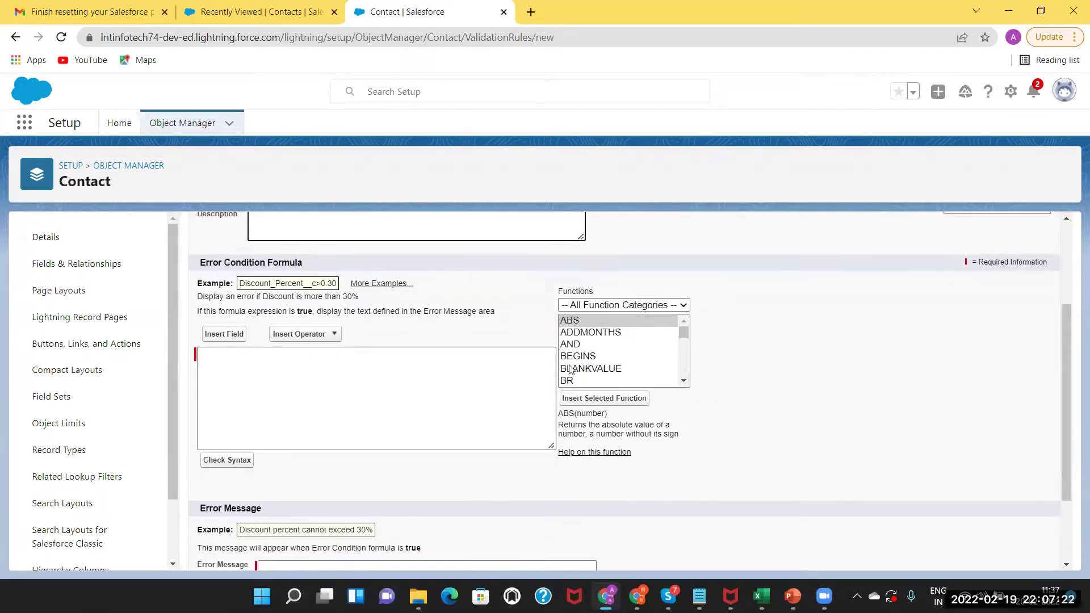
pyautogui.click(221, 365)
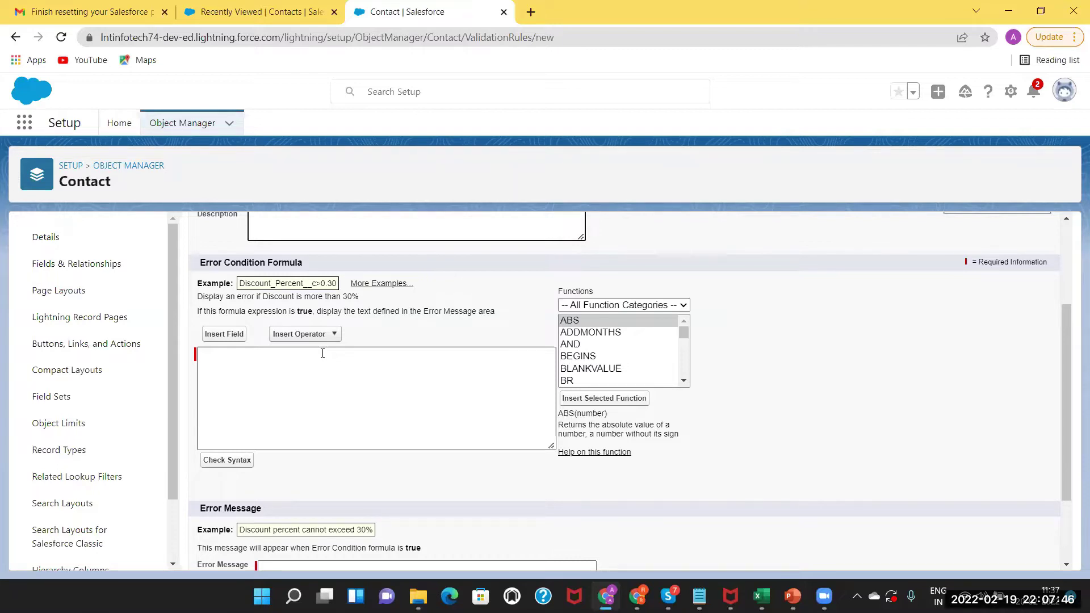
# Focus the error condition formula and locate ISBLANK in the Functions list.
pyautogui.click(374, 357)
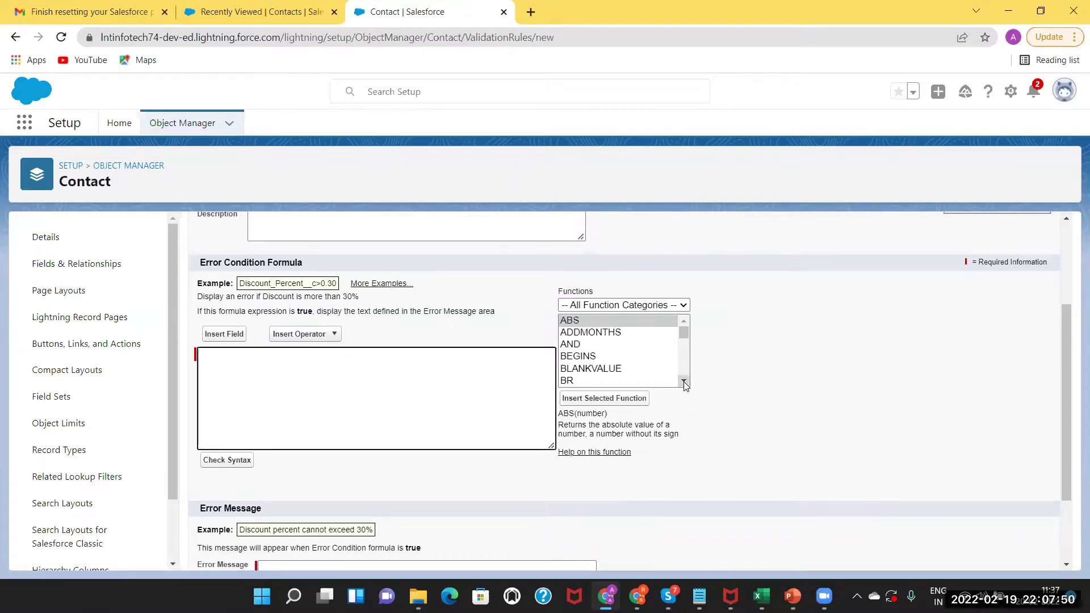
pyautogui.click(684, 382)
pyautogui.click(683, 381)
pyautogui.click(684, 382)
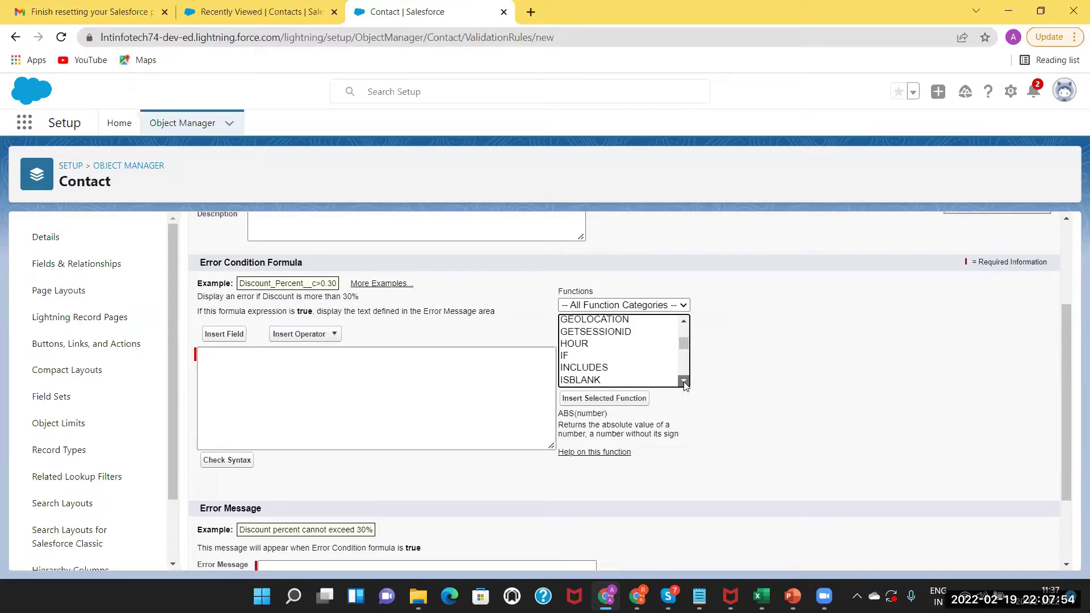
pyautogui.scroll(-1, 589, 326)
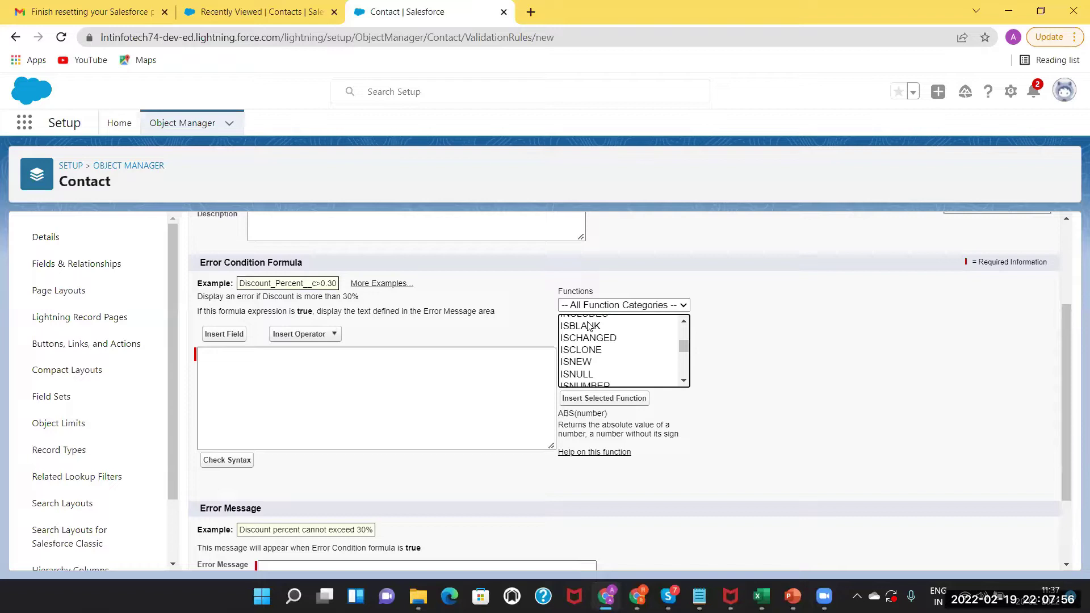
pyautogui.click(588, 326)
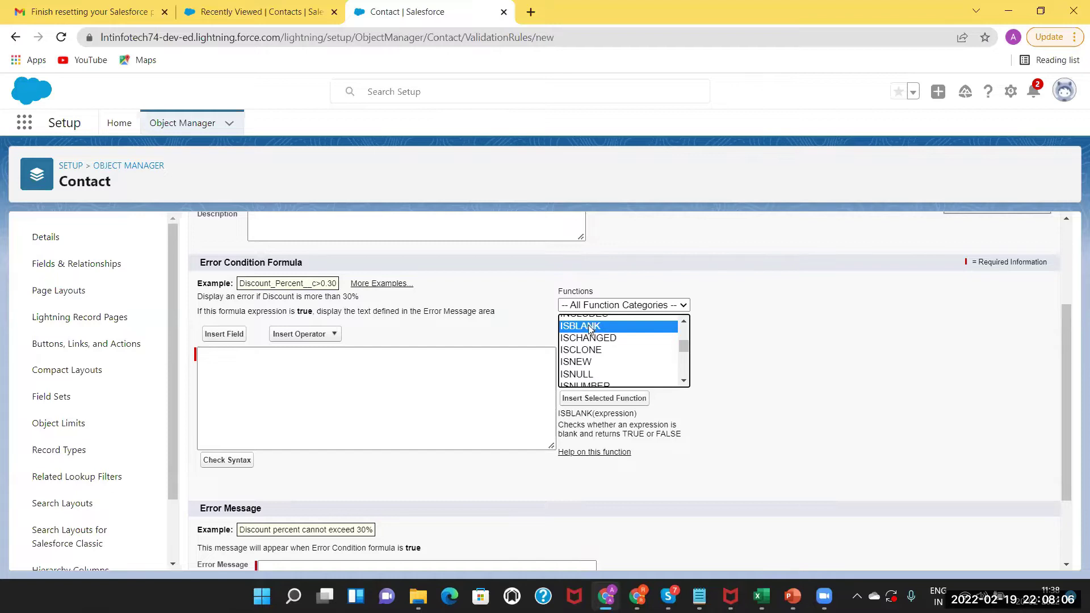
# Insert ISBLANK(expression) into the formula and delete the duplicate second copy.
pyautogui.click(482, 368)
pyautogui.scroll(1, 616, 327)
pyautogui.doubleClick(603, 362)
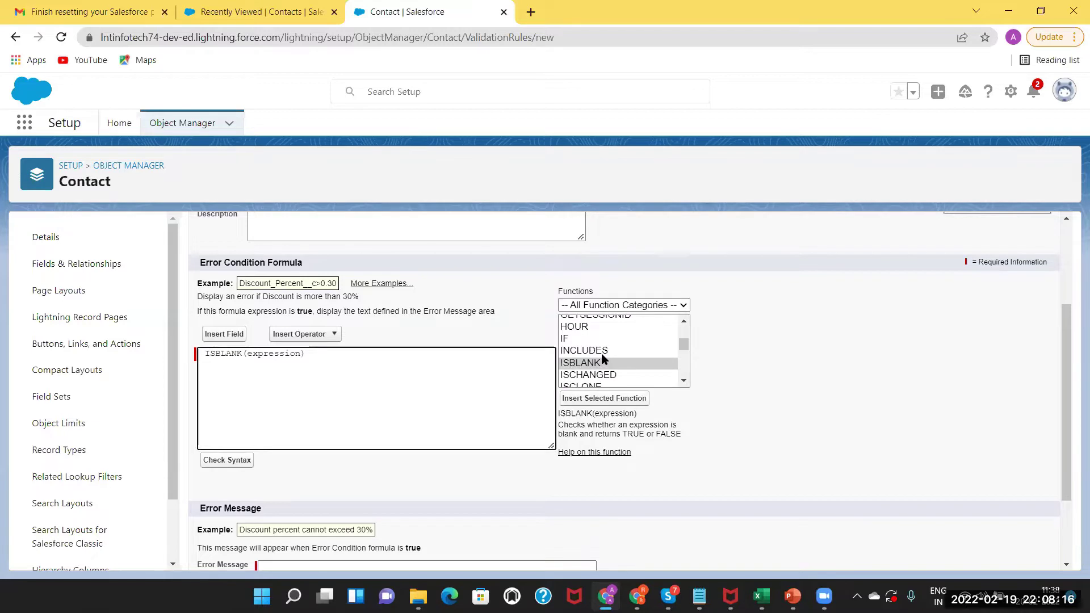
pyautogui.click(597, 362)
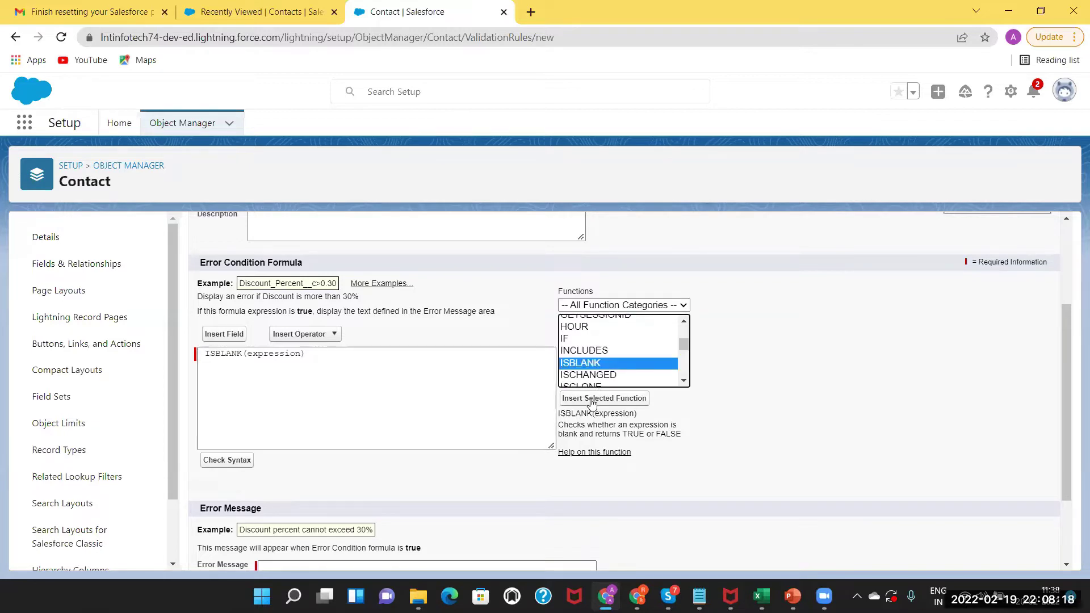
pyautogui.click(591, 399)
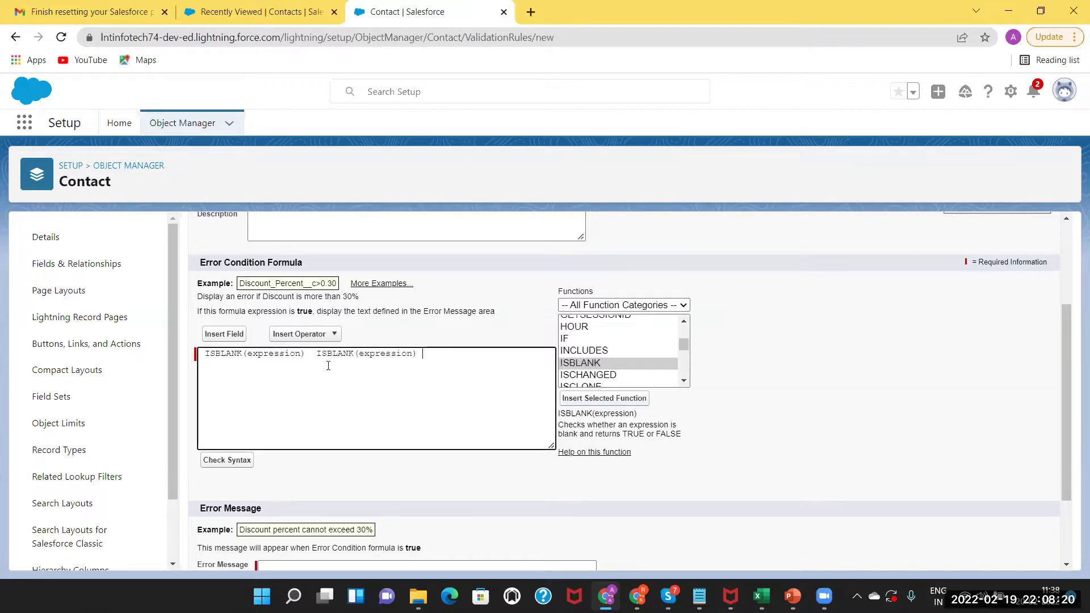
pyautogui.moveTo(431, 356); pyautogui.dragTo(313, 352)
pyautogui.press('BackSpace')
# Replace the expression placeholder with the Contact Phone field, giving ISBLANK( Phone ).
pyautogui.doubleClick(271, 354)
pyautogui.click(222, 335)
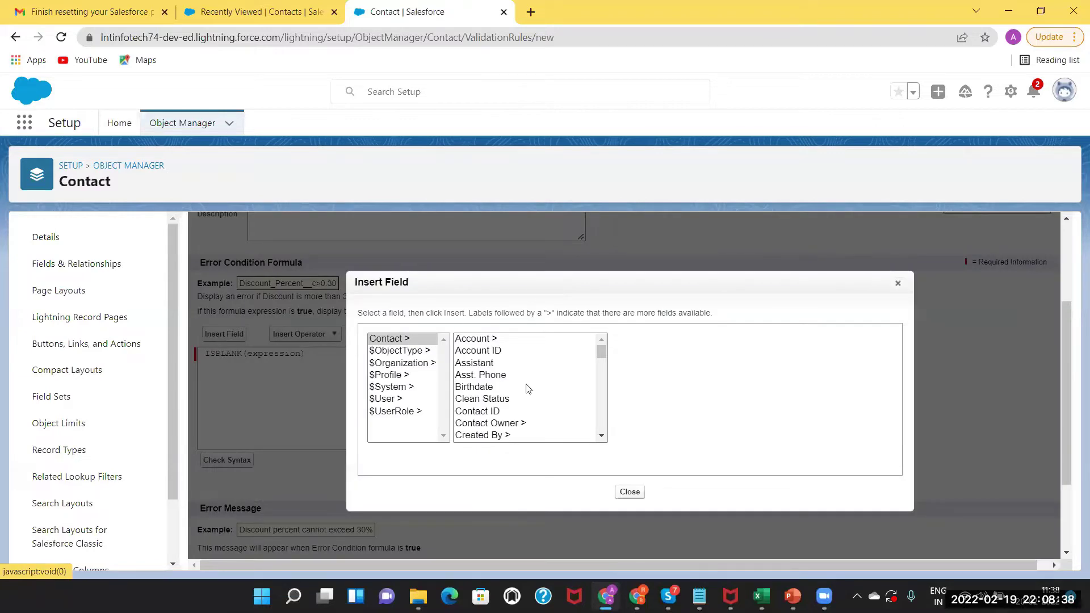
pyautogui.click(601, 437)
pyautogui.click(601, 437)
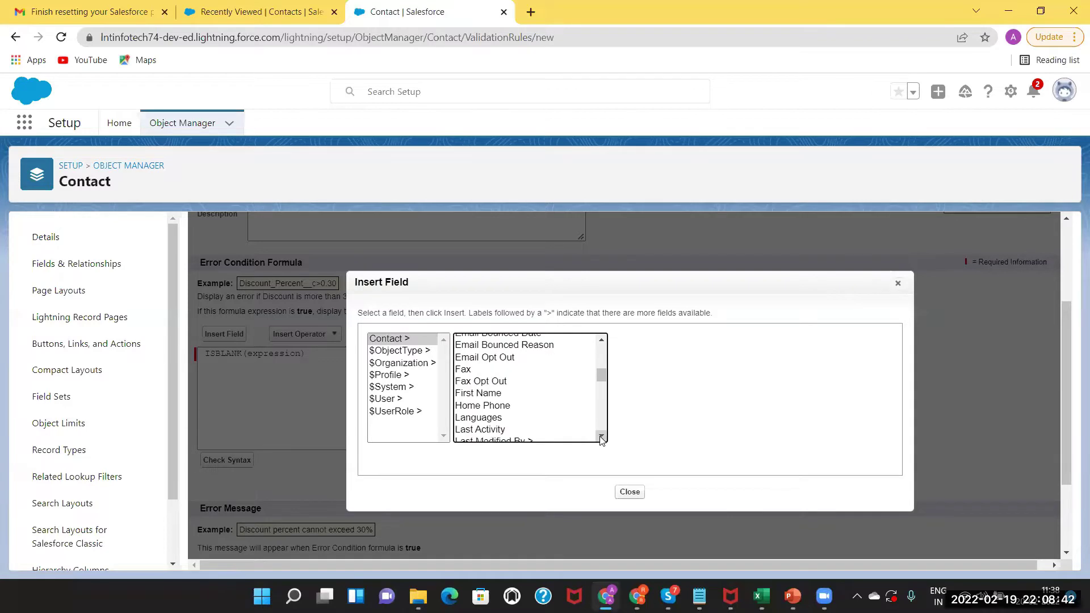
pyautogui.click(601, 438)
pyautogui.click(600, 438)
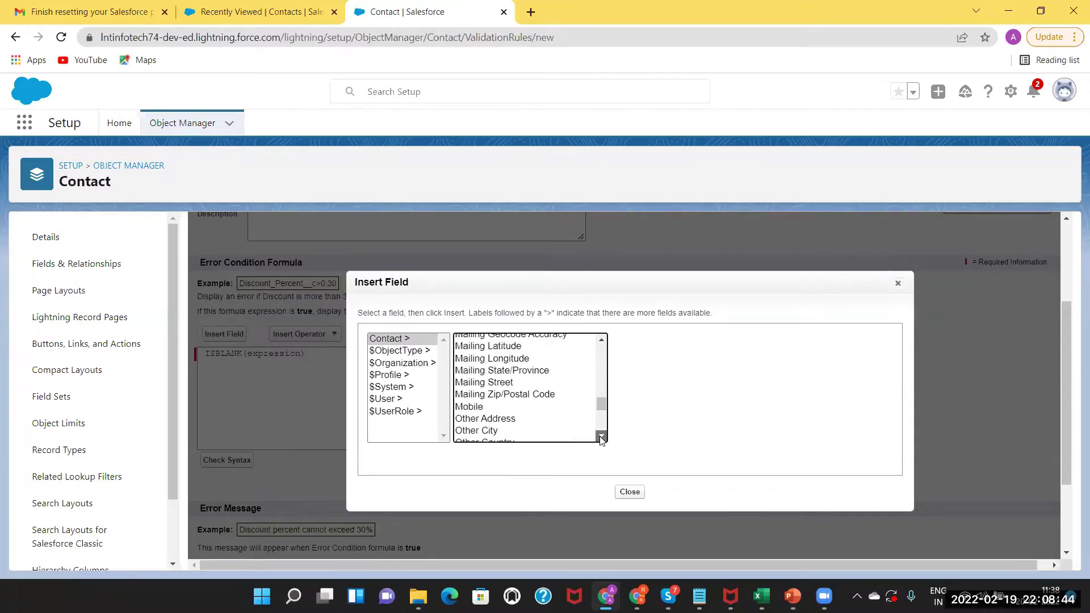
pyautogui.click(601, 438)
pyautogui.click(601, 437)
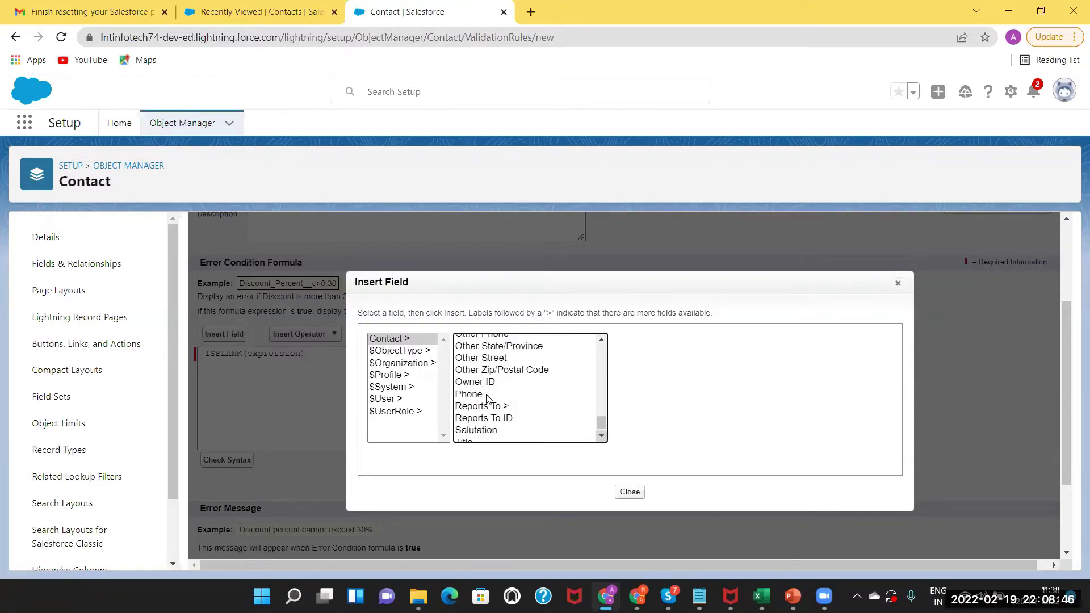
pyautogui.click(486, 396)
pyautogui.click(649, 415)
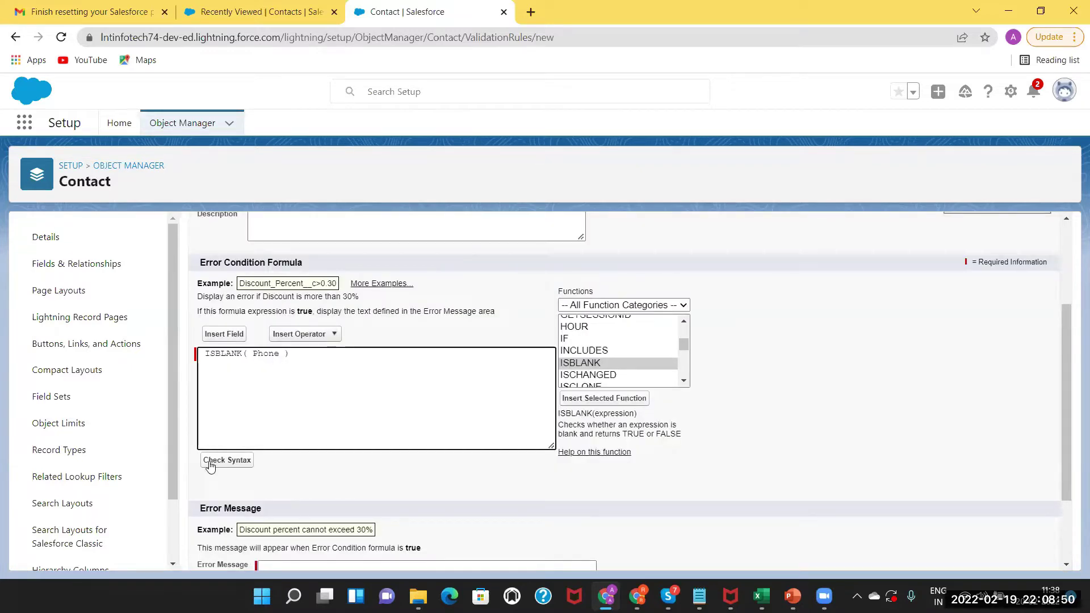
# Verify ISBLANK( Phone ) has no syntax errors, then start typing the error message.
pyautogui.click(211, 462)
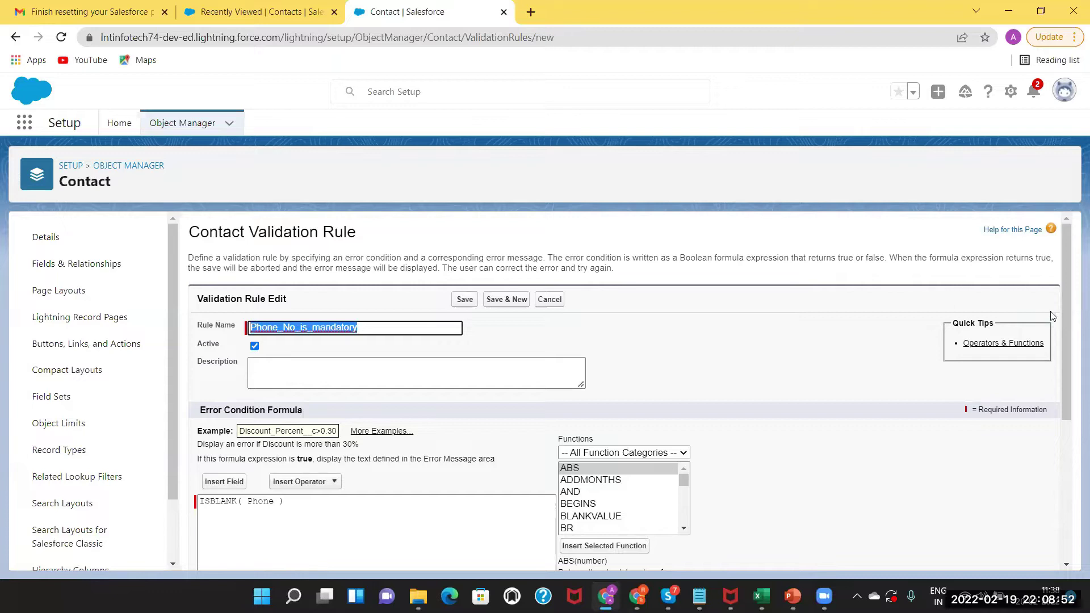
pyautogui.moveTo(1063, 314); pyautogui.dragTo(1047, 334)
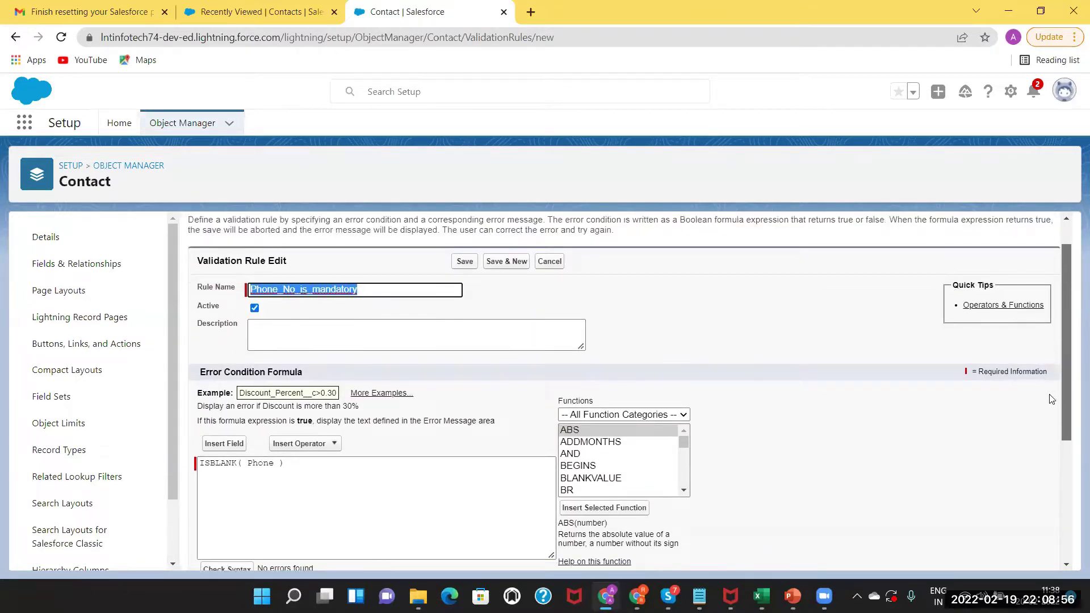
pyautogui.scroll(-3, 1054, 435)
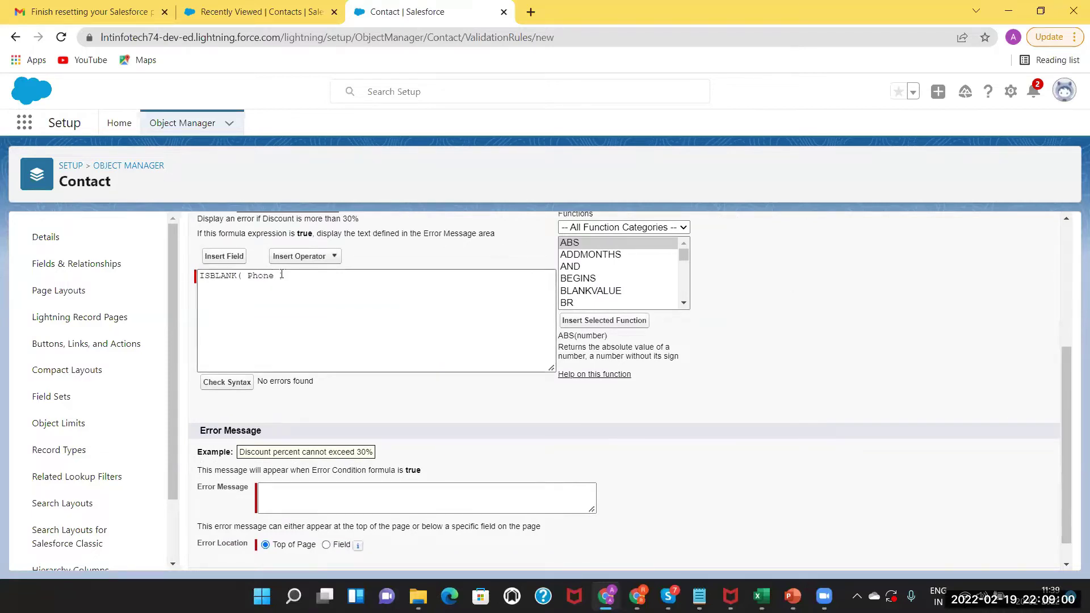
pyautogui.moveTo(310, 279); pyautogui.dragTo(193, 277)
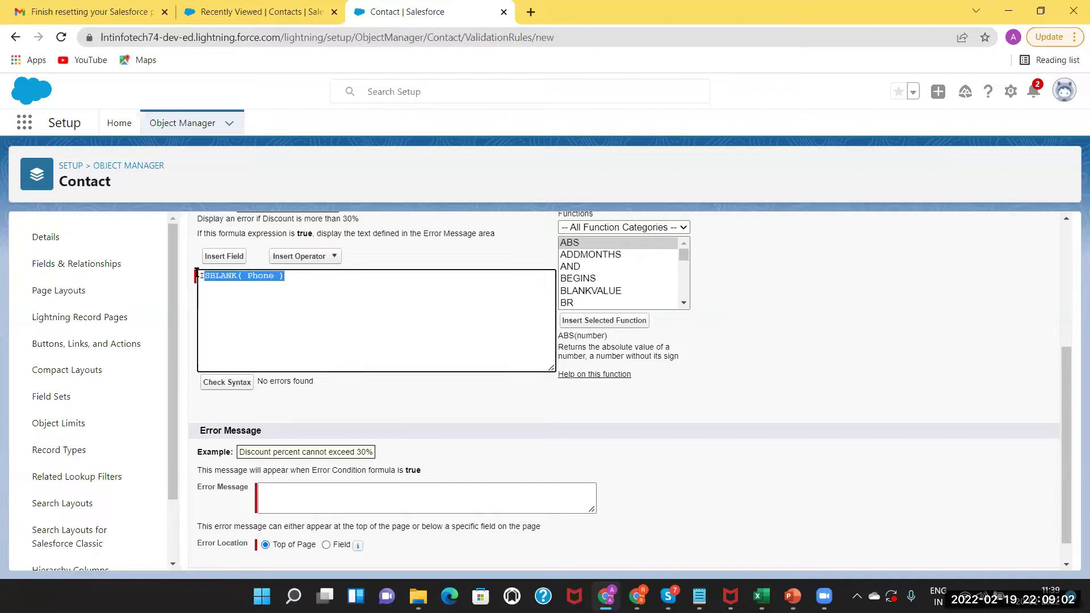
pyautogui.click(259, 275)
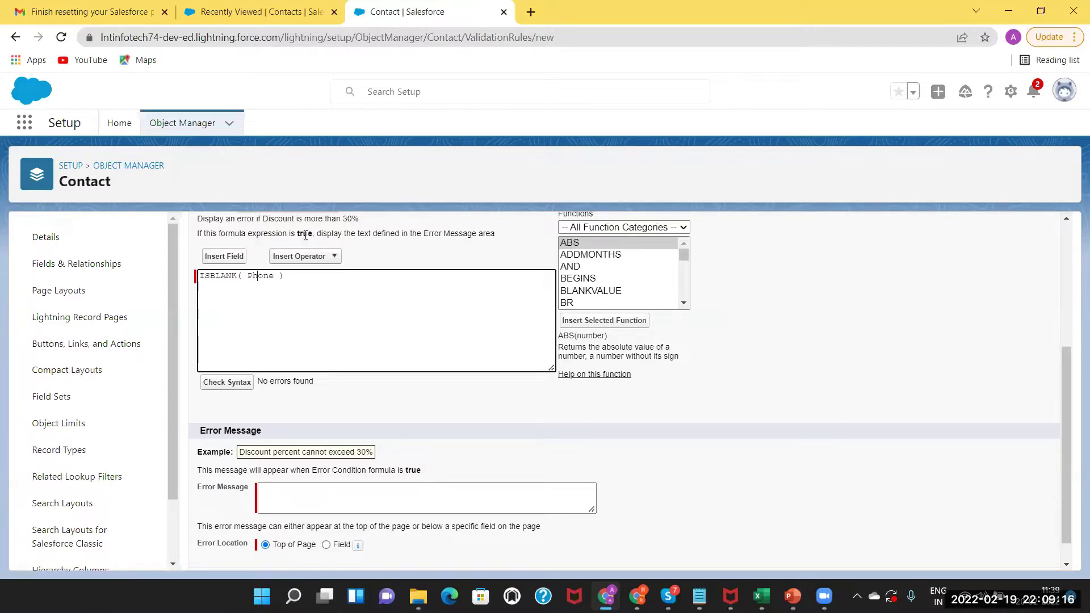
pyautogui.doubleClick(263, 277)
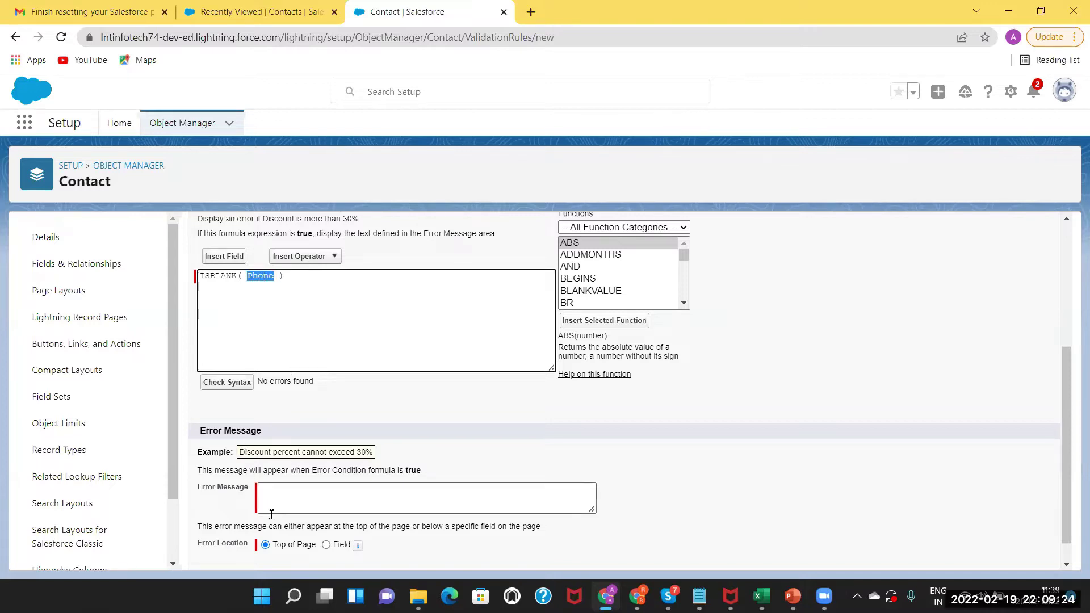
pyautogui.click(271, 493)
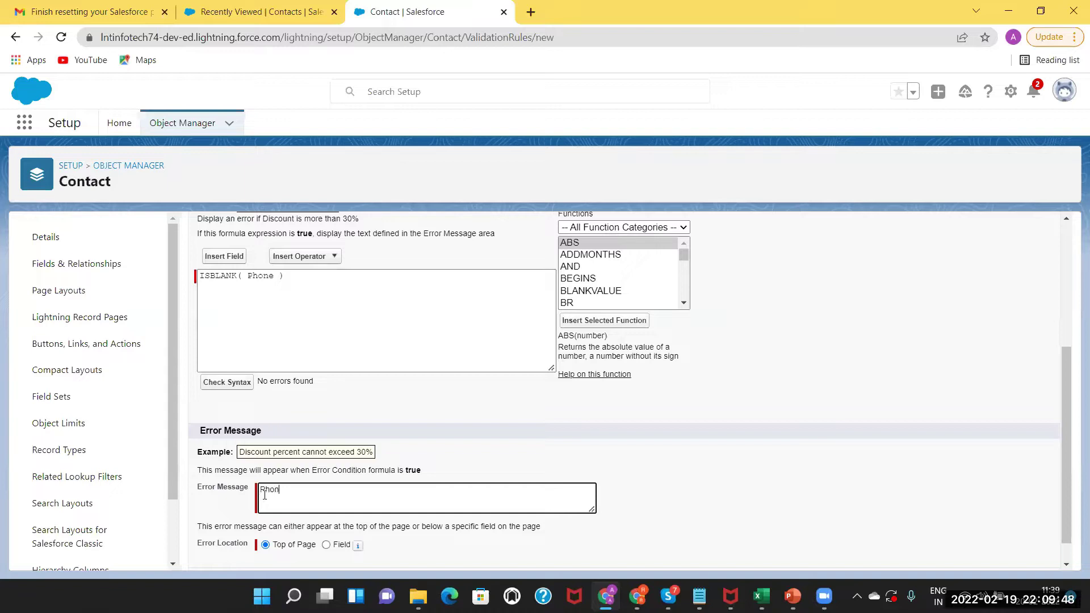
# Retype the error message as 'Please enter Phone no'.
pyautogui.press('BackSpace')
pyautogui.press('BackSpace')
pyautogui.write('Please')
pyautogui.scroll(-1, 1067, 415)
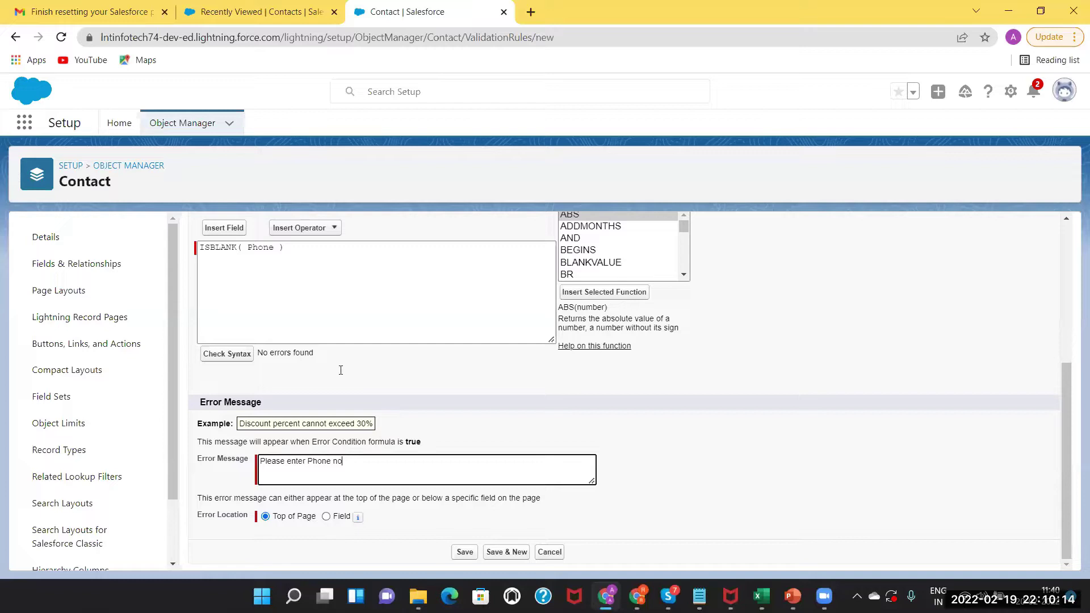
# Open a blank New Contact form in the contacts tab, then return to the rule editor.
pyautogui.click(300, 12)
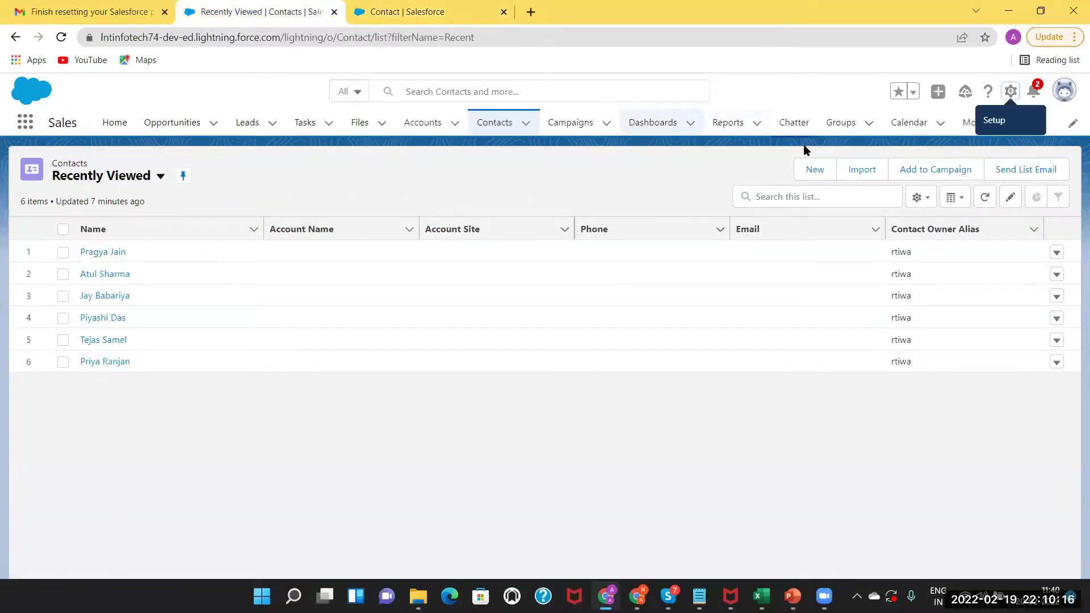
pyautogui.click(812, 171)
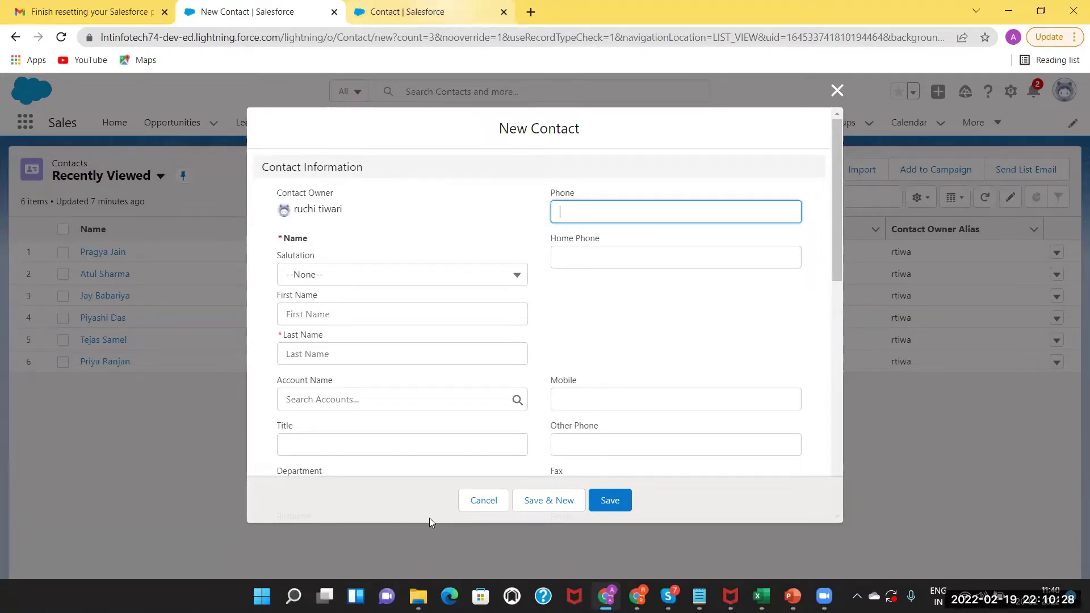
pyautogui.hotkey('ctrl', 'Tab')
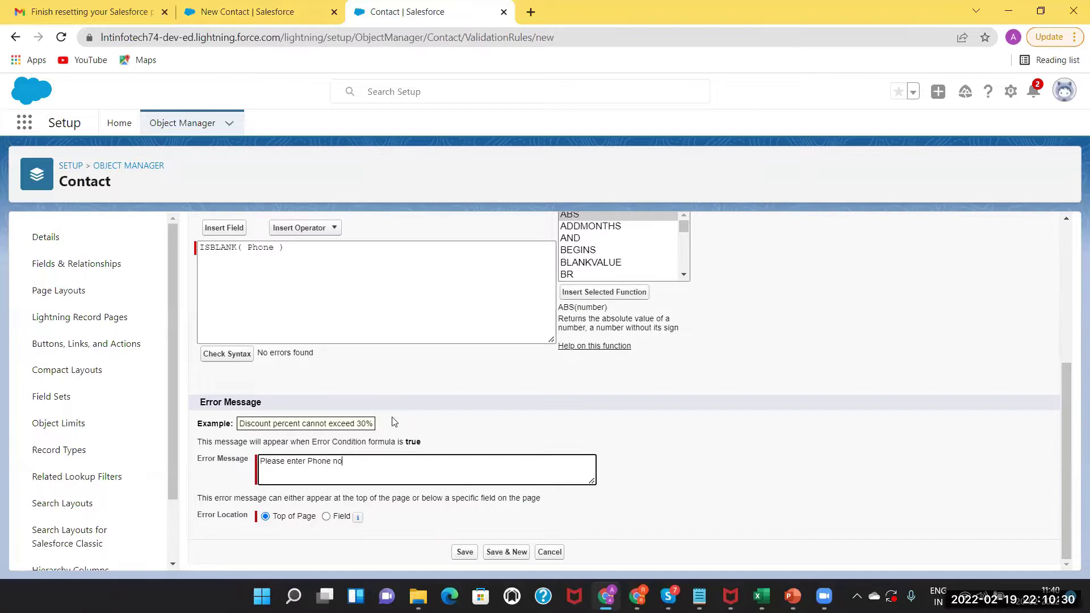
# Show the error beside the Phone field, save the rule, and return to the New Contact form.
pyautogui.click(327, 516)
pyautogui.click(454, 517)
pyautogui.scroll(-1, 499, 370)
pyautogui.moveTo(502, 369); pyautogui.dragTo(507, 414)
pyautogui.scroll(-1, 506, 413)
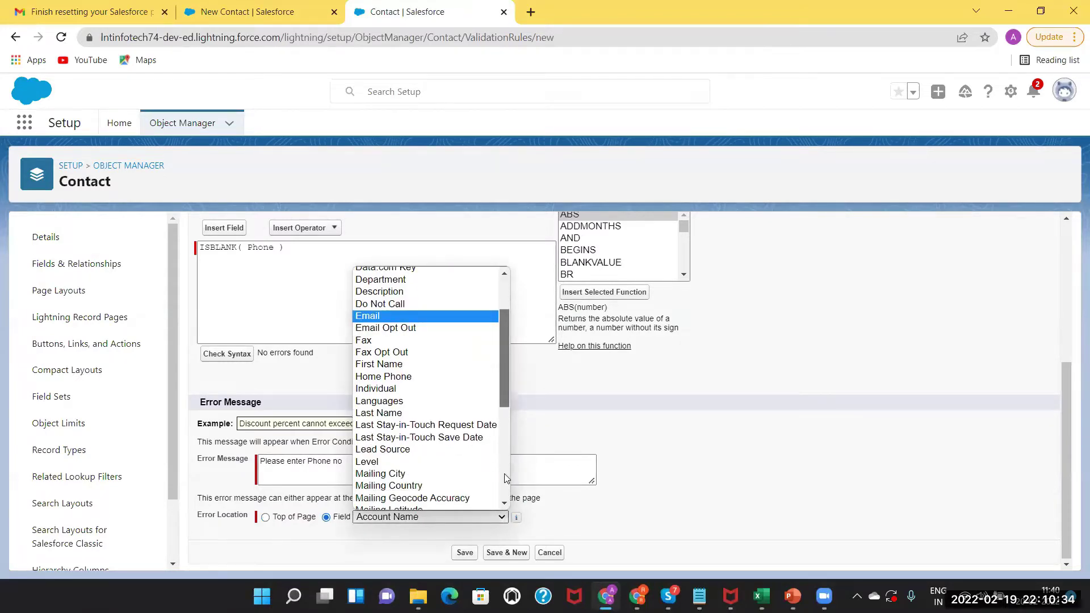
pyautogui.scroll(-5, 418, 475)
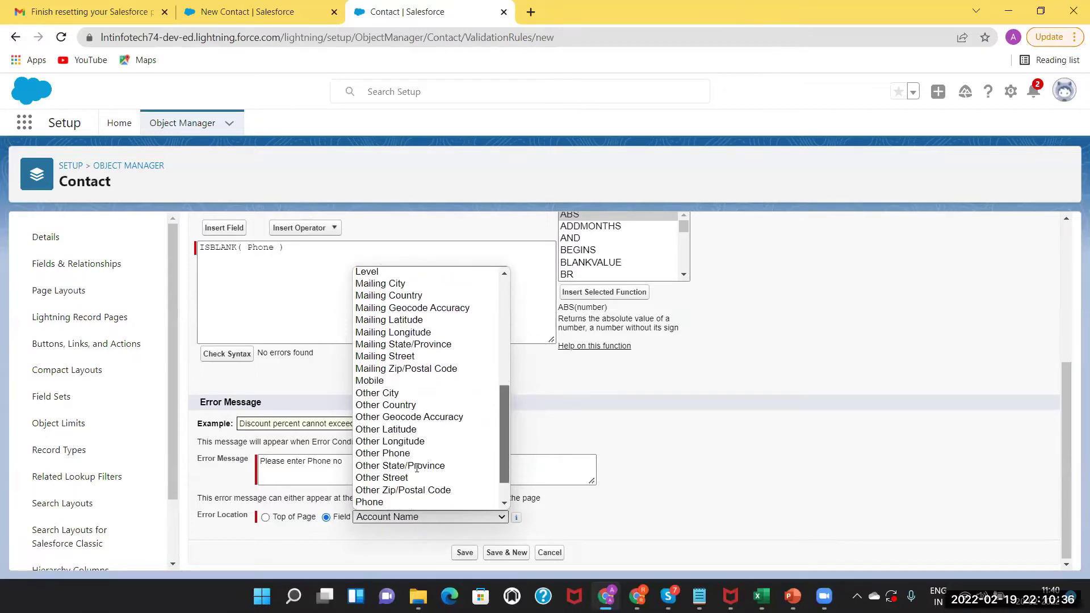
pyautogui.click(386, 501)
pyautogui.click(463, 554)
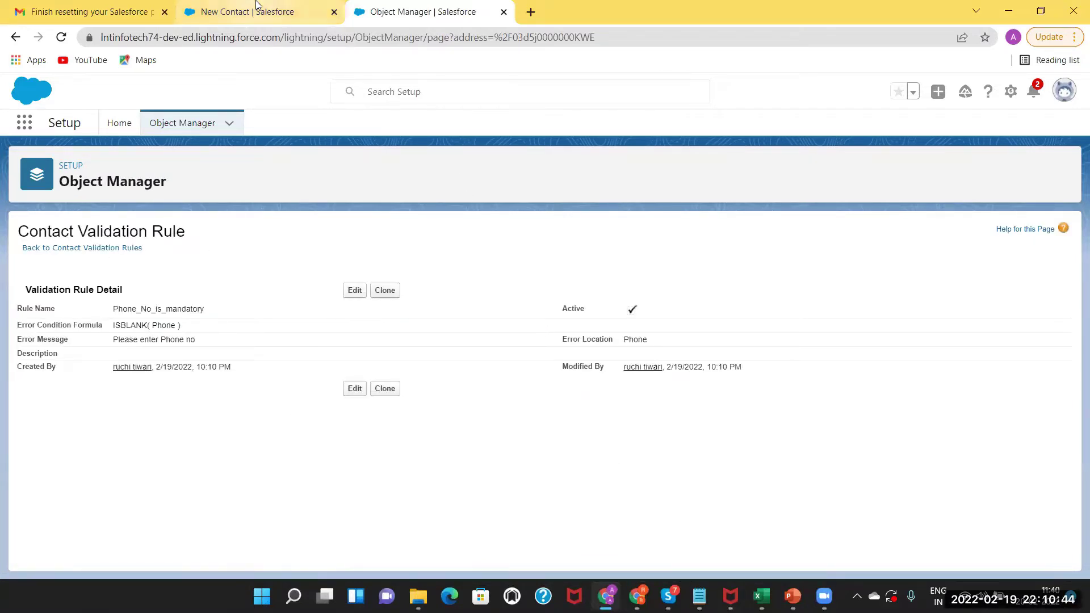
pyautogui.click(235, 8)
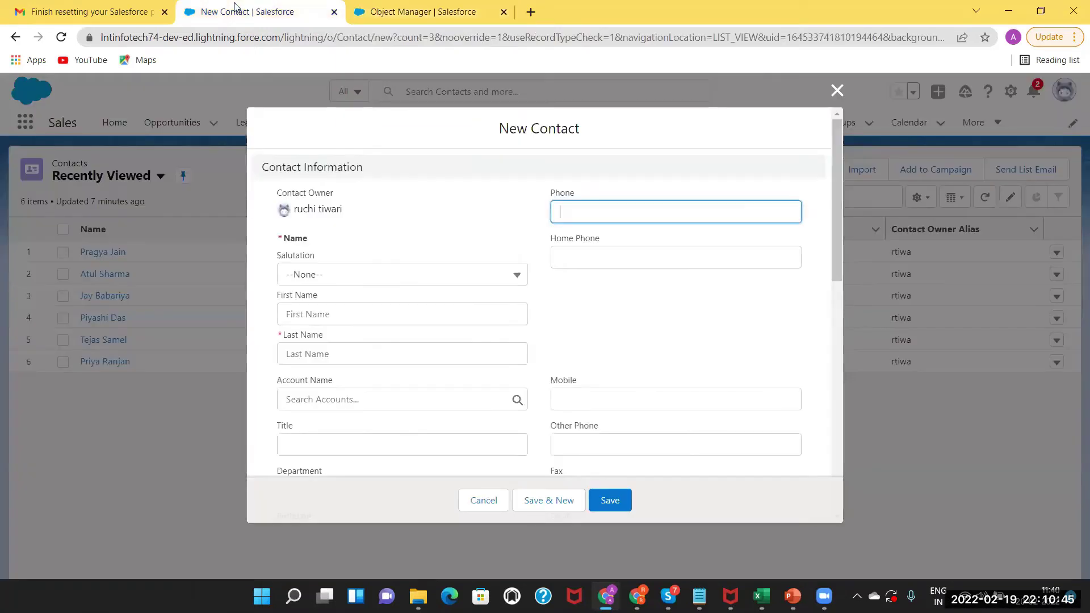
# Try saving a new contact with only first and last name, hit 'Please enter Phone no', and discard it.
pyautogui.click(836, 91)
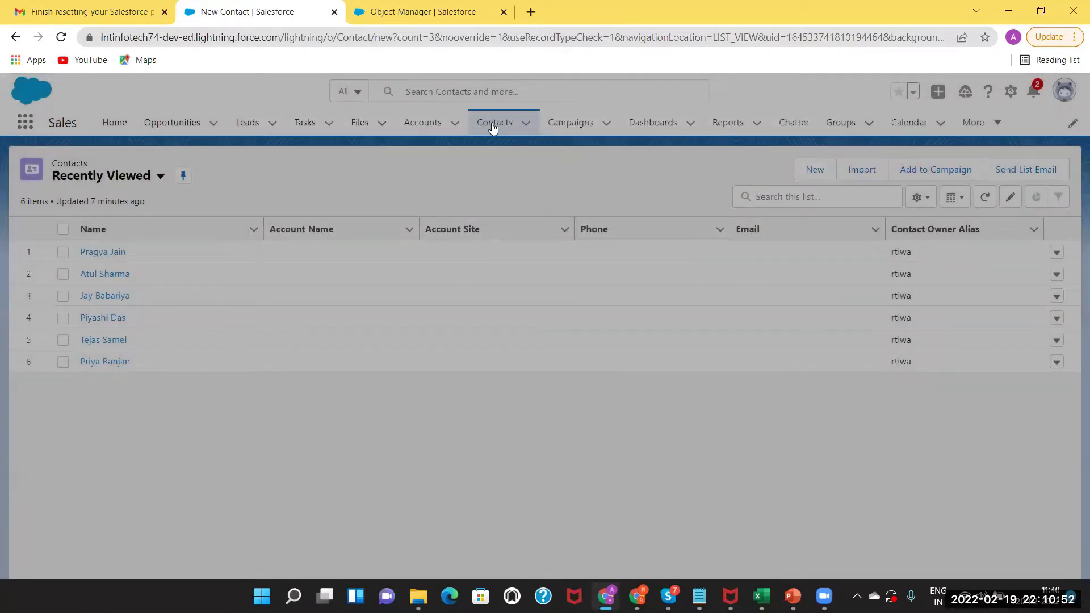
pyautogui.click(504, 131)
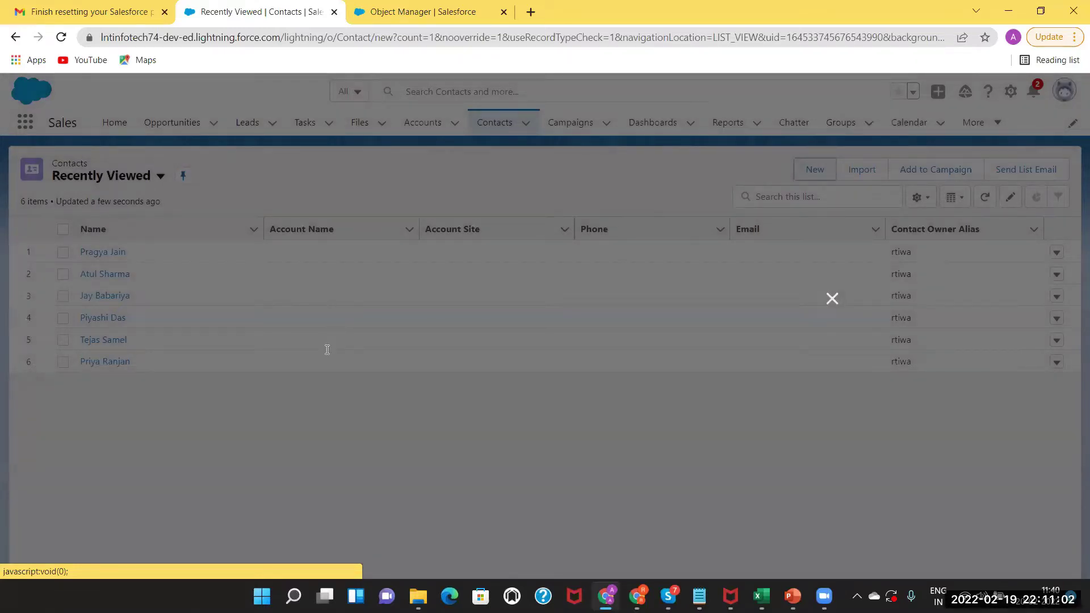
pyautogui.click(397, 314)
pyautogui.click(397, 353)
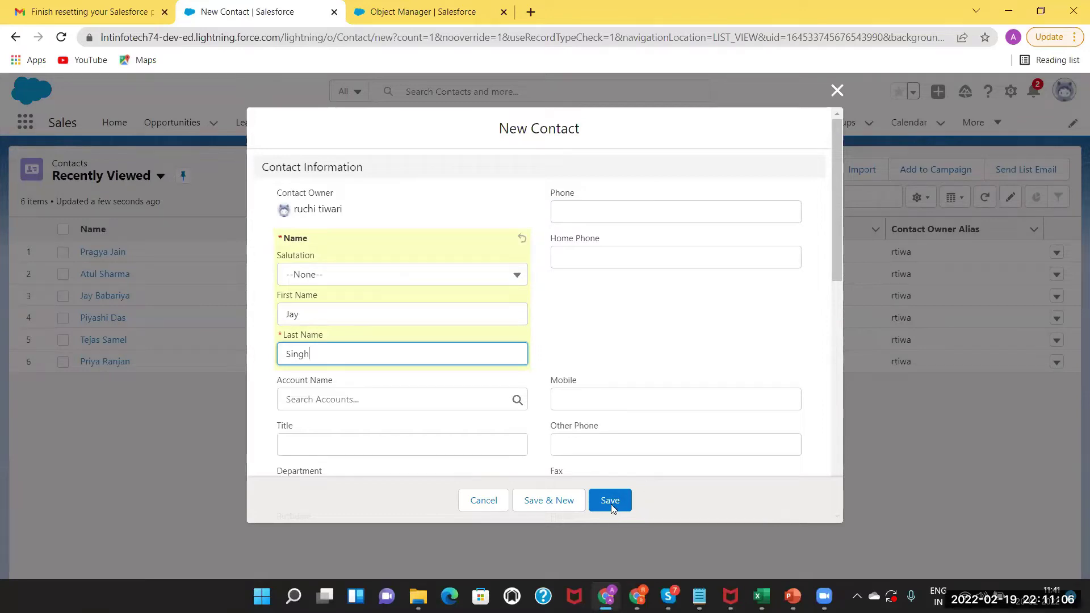
pyautogui.click(610, 501)
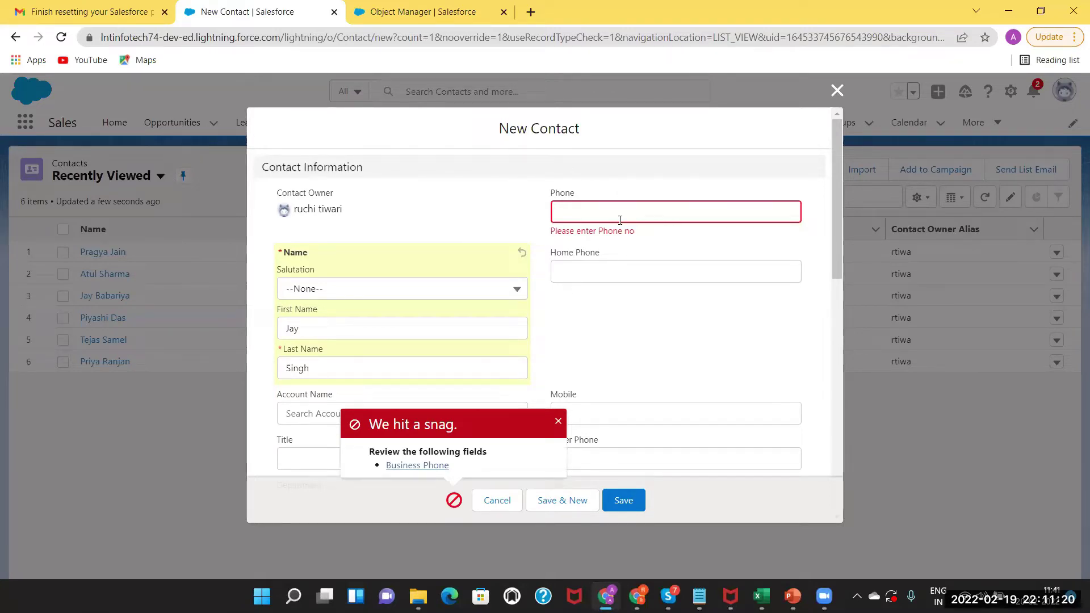
pyautogui.click(836, 92)
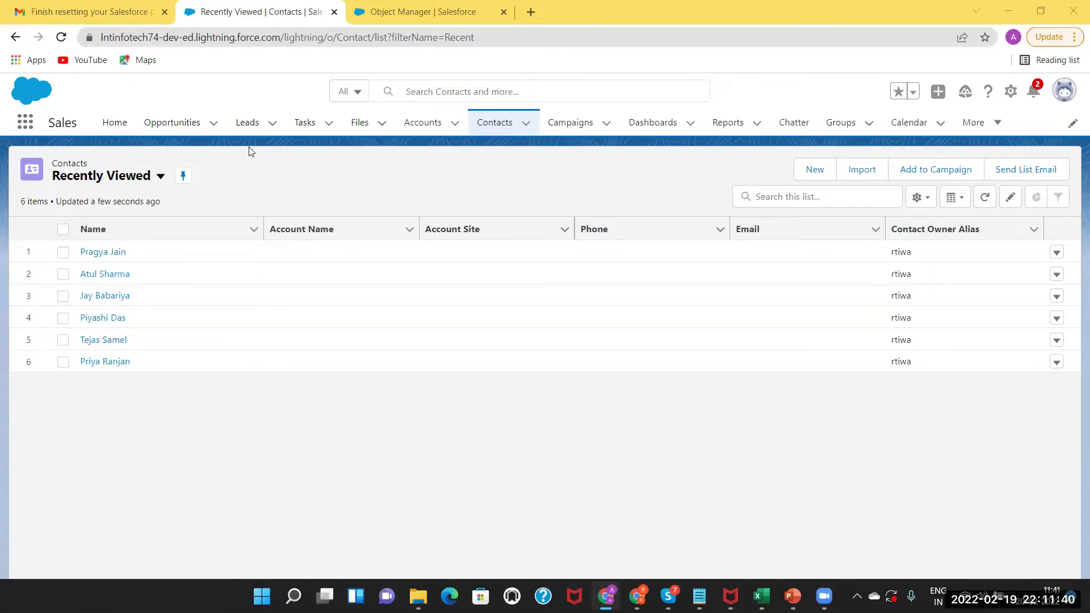
# Open Express Logistics and Transport from the All Accounts view and show its Details.
pyautogui.click(418, 124)
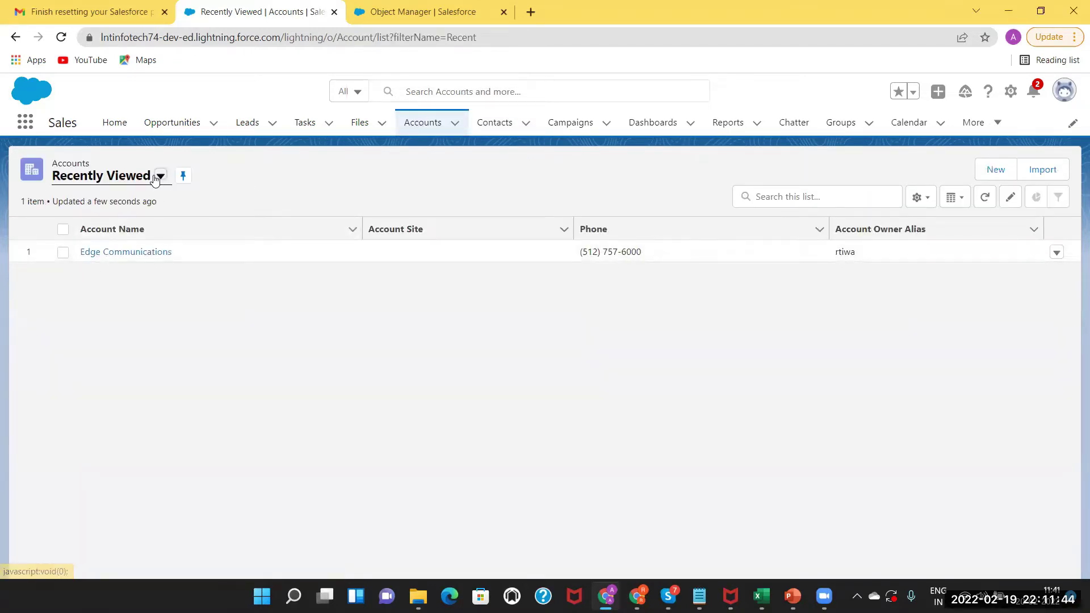
pyautogui.click(160, 176)
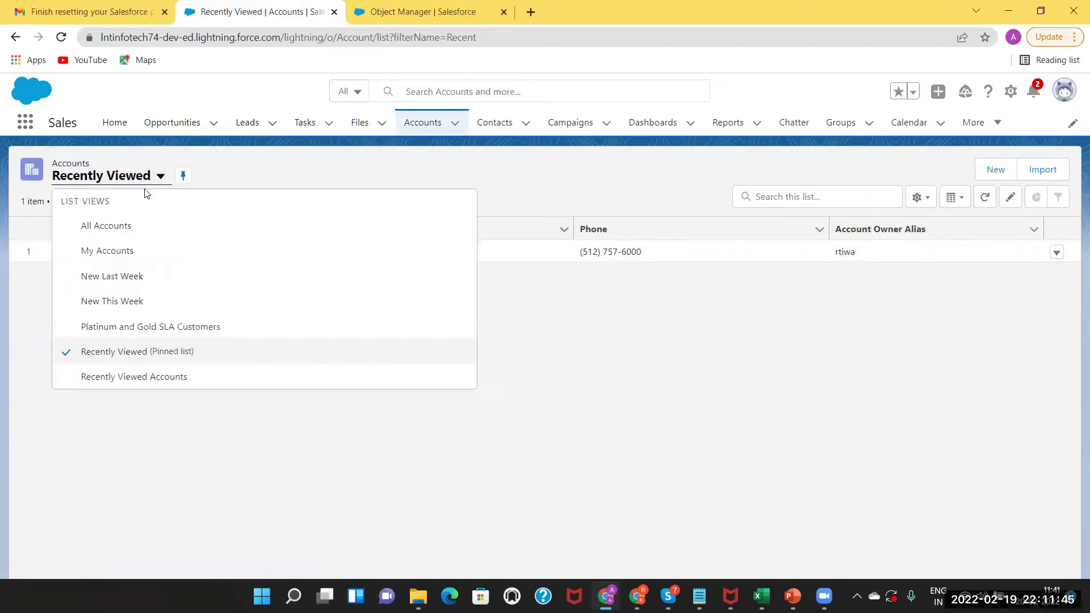
pyautogui.click(125, 235)
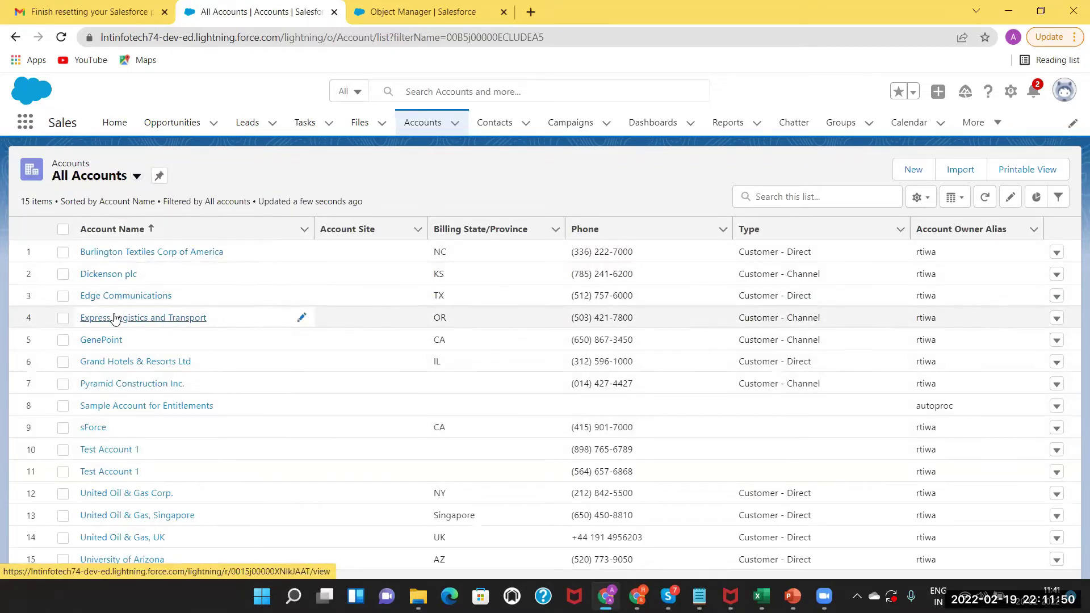
pyautogui.click(114, 318)
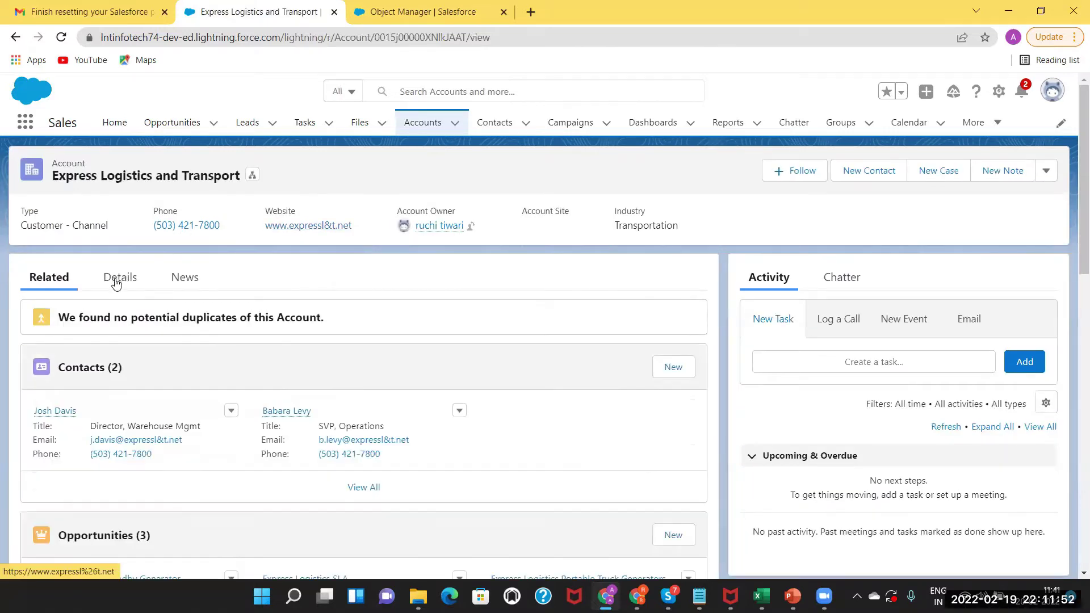
pyautogui.click(116, 282)
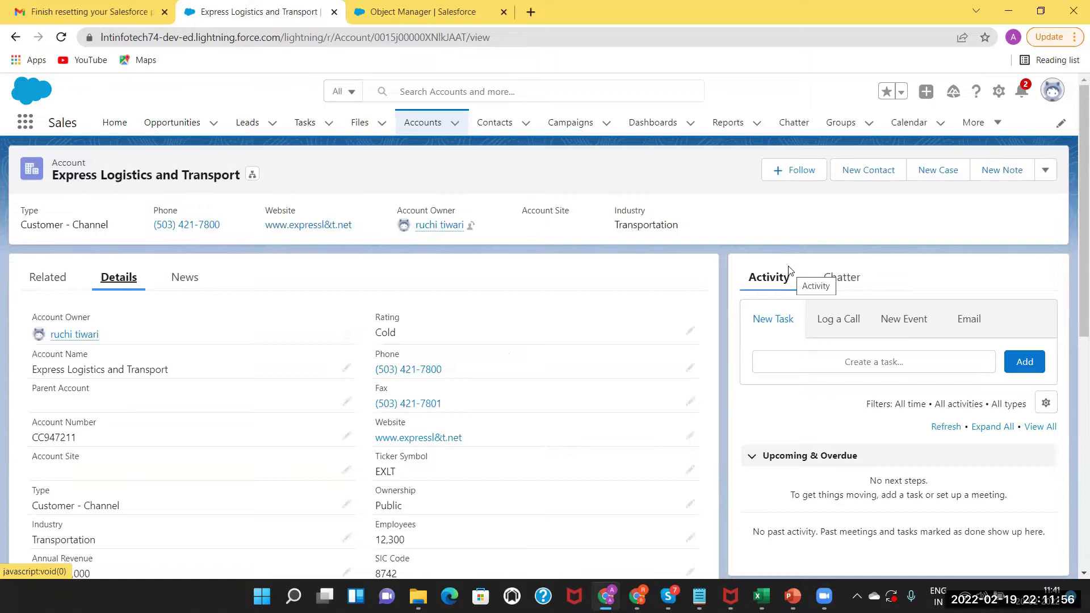
pyautogui.scroll(-3, 1073, 288)
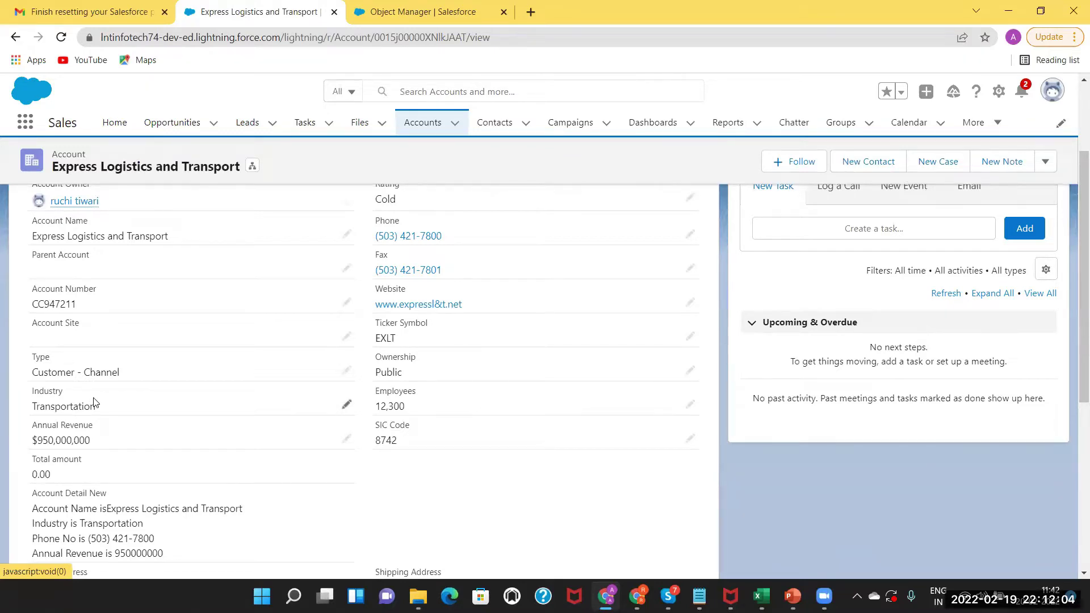
# Edit the account's fields and set Industry to Agriculture.
pyautogui.click(346, 369)
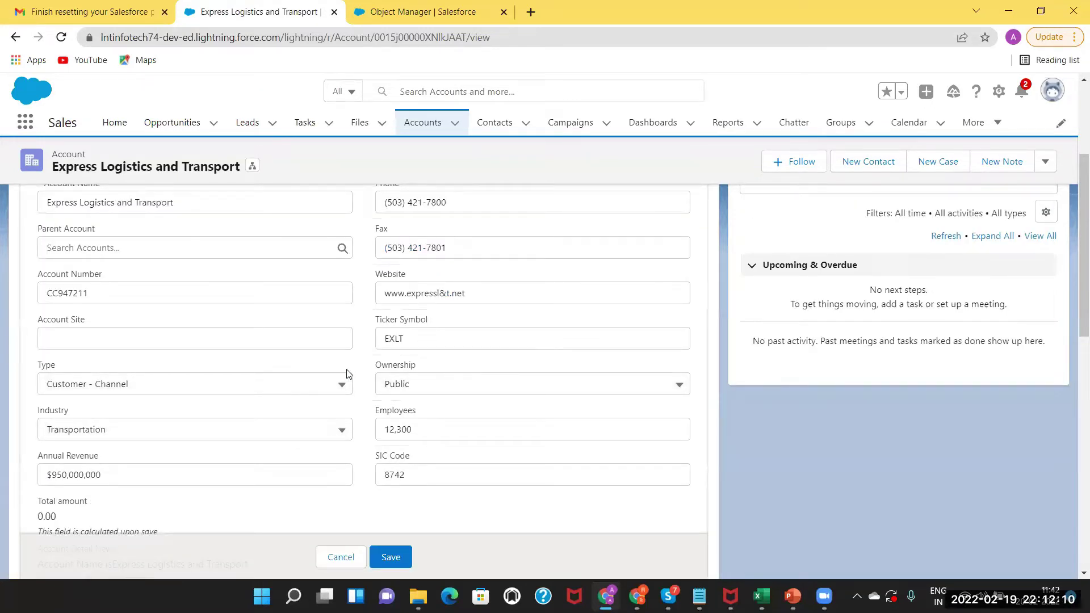
pyautogui.click(230, 387)
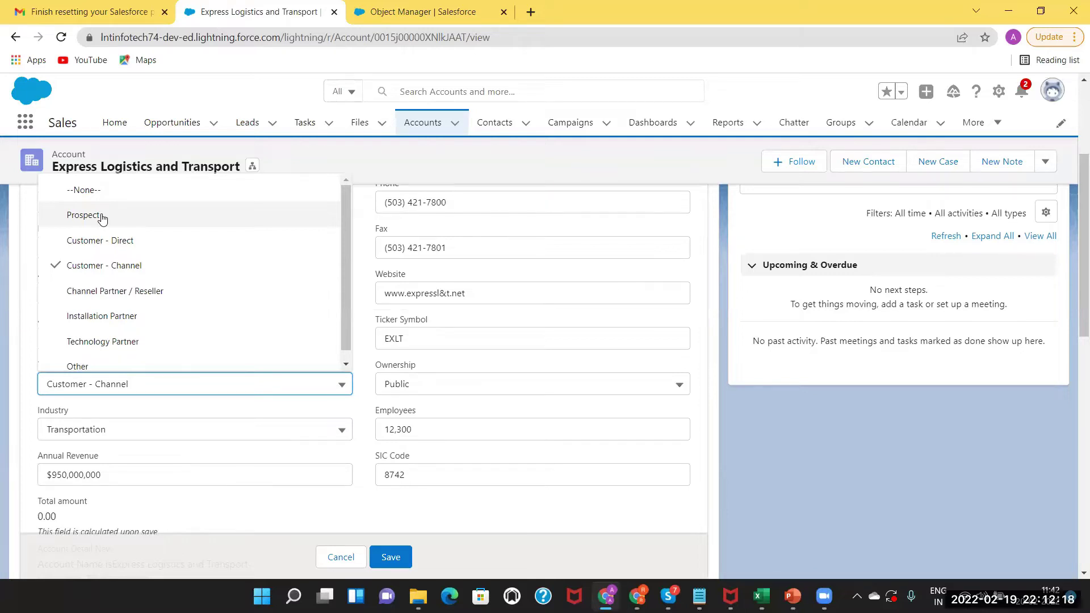
pyautogui.click(123, 431)
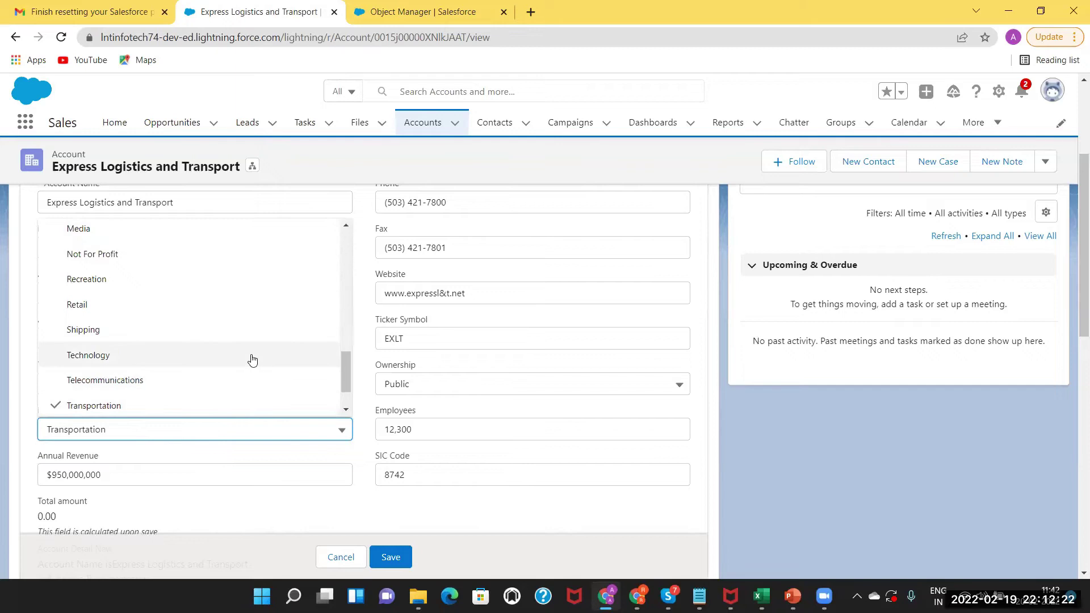
pyautogui.press('Escape')
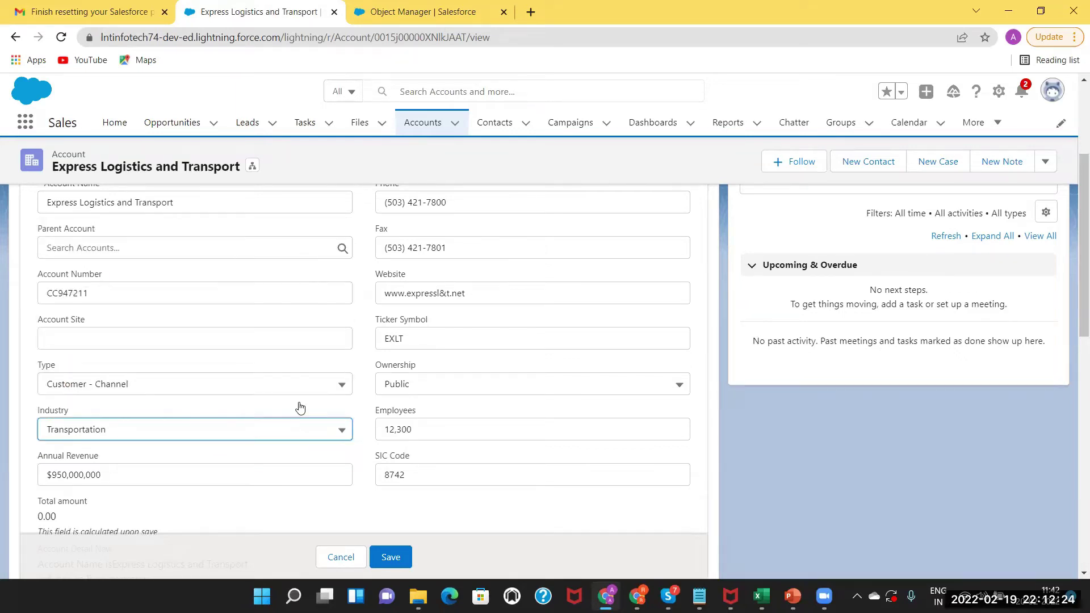
pyautogui.click(259, 426)
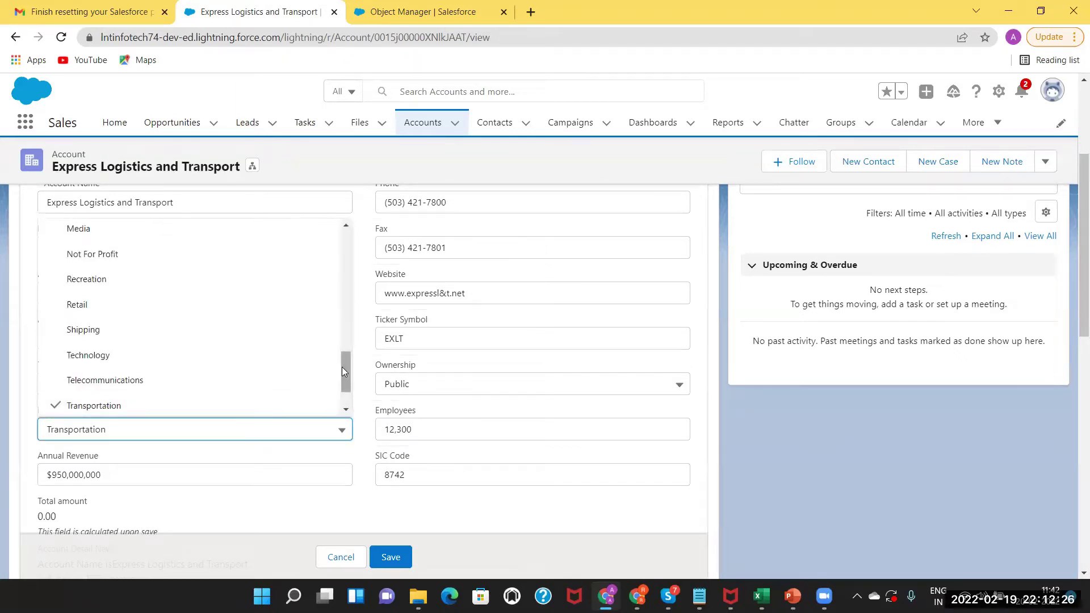
pyautogui.moveTo(347, 363); pyautogui.dragTo(310, 203)
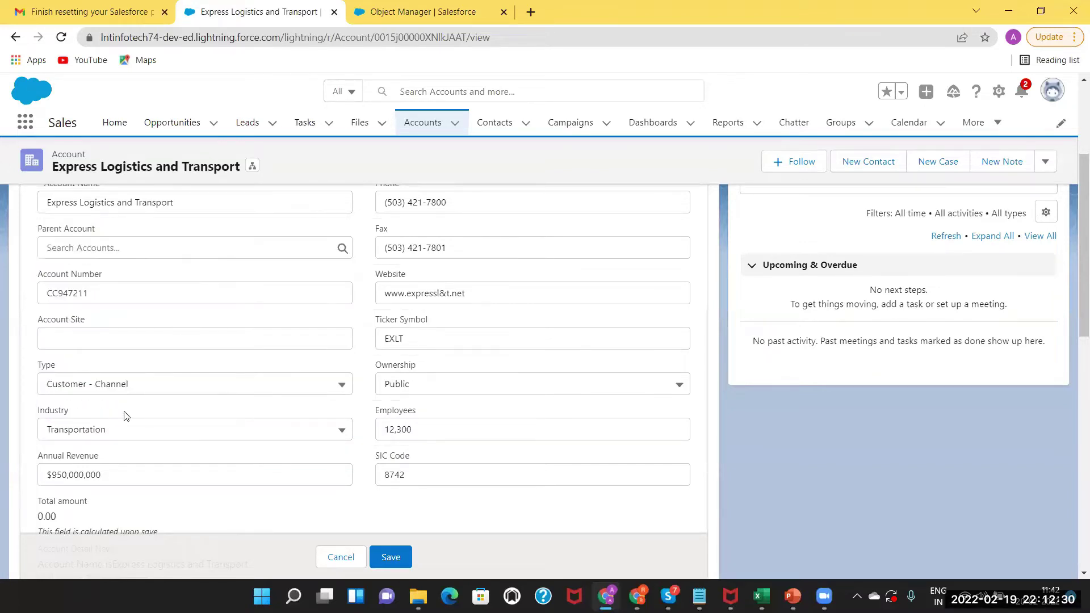
pyautogui.click(119, 436)
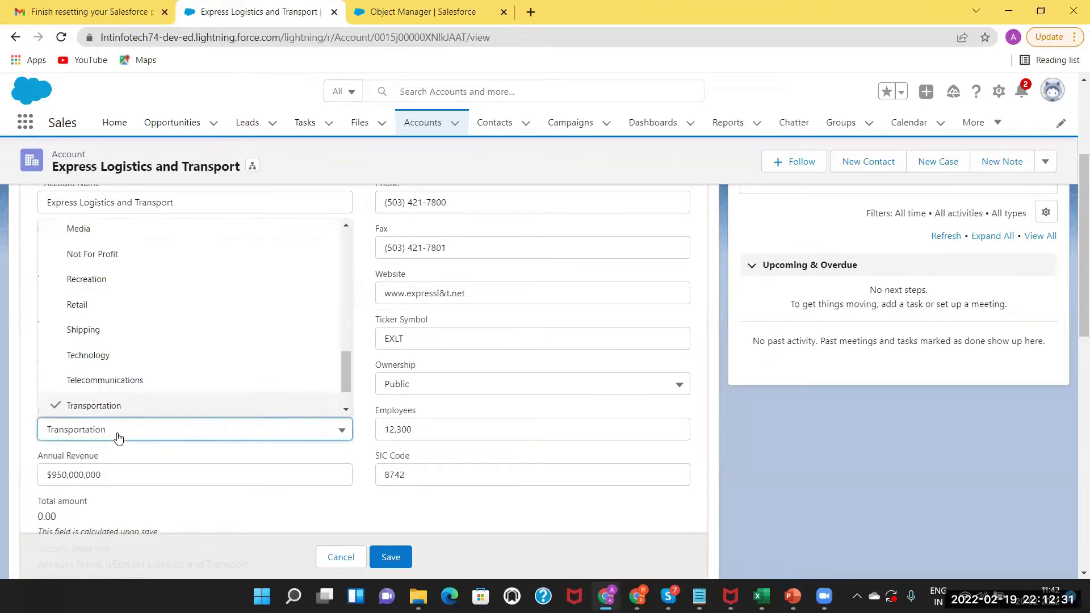
pyautogui.click(344, 361)
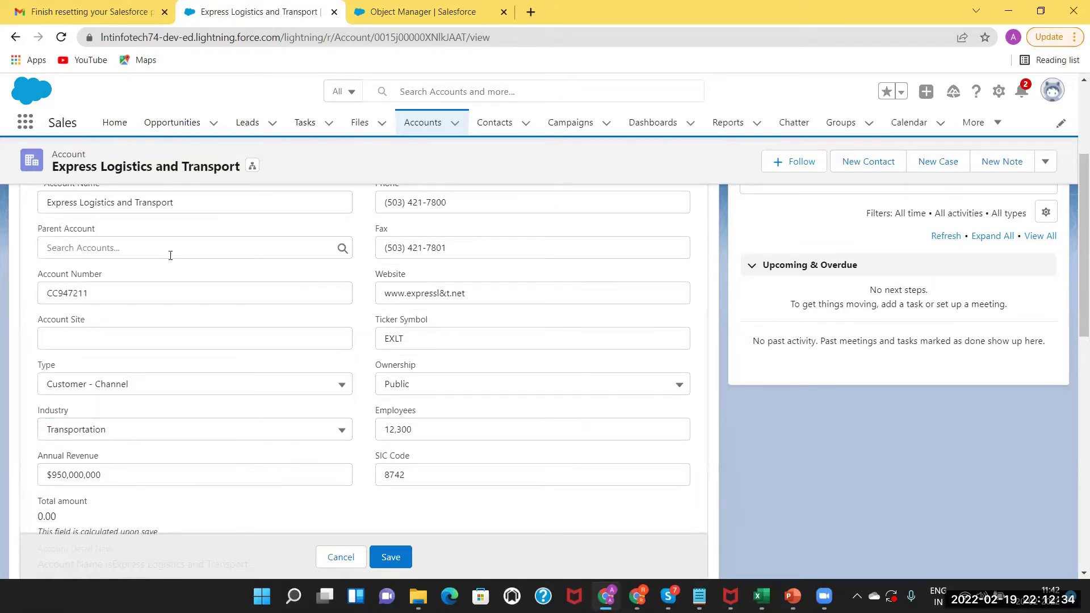
pyautogui.click(118, 431)
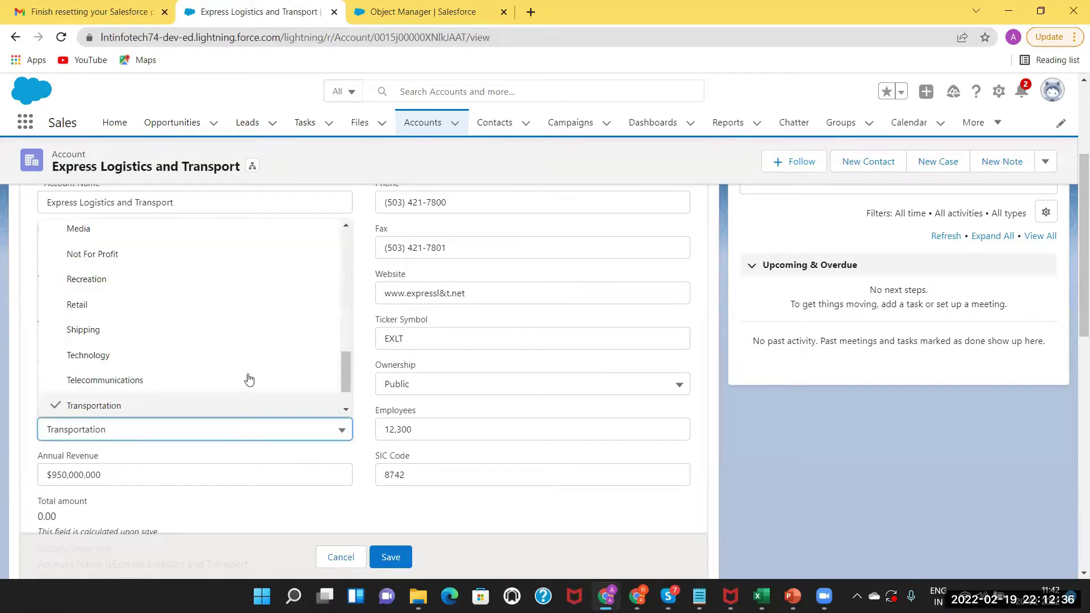
pyautogui.moveTo(344, 373); pyautogui.dragTo(329, 244)
pyautogui.click(229, 262)
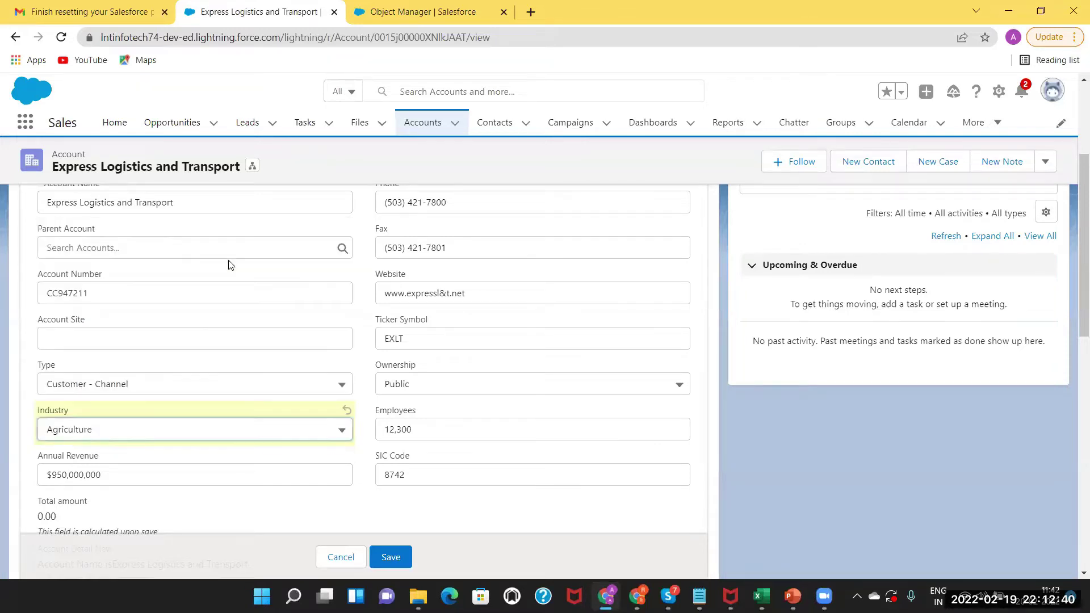
# Set the account Type to Prospect and save the changes.
pyautogui.click(113, 383)
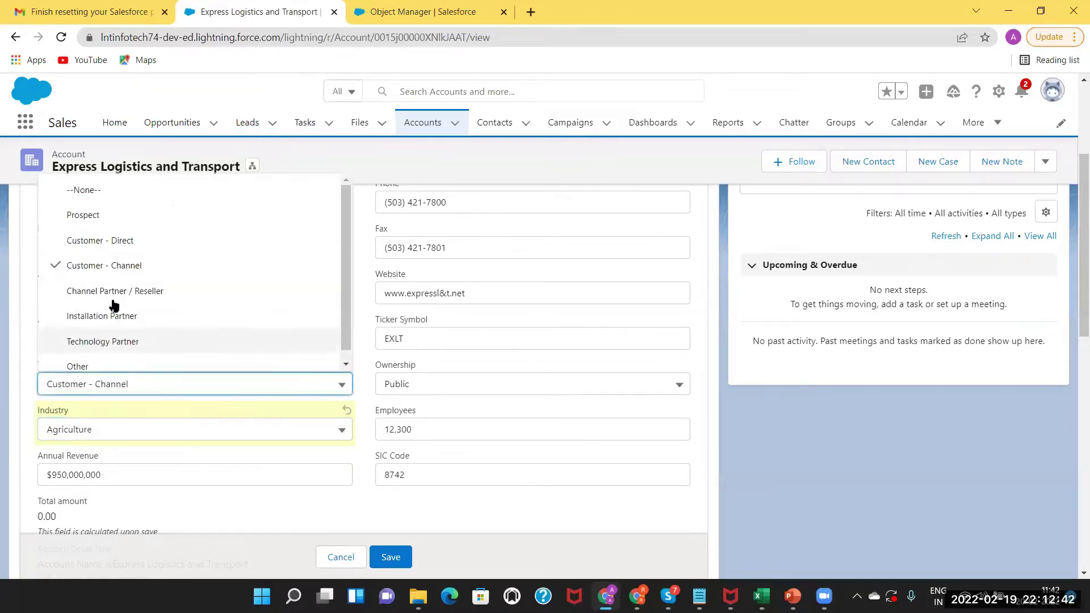
pyautogui.click(103, 216)
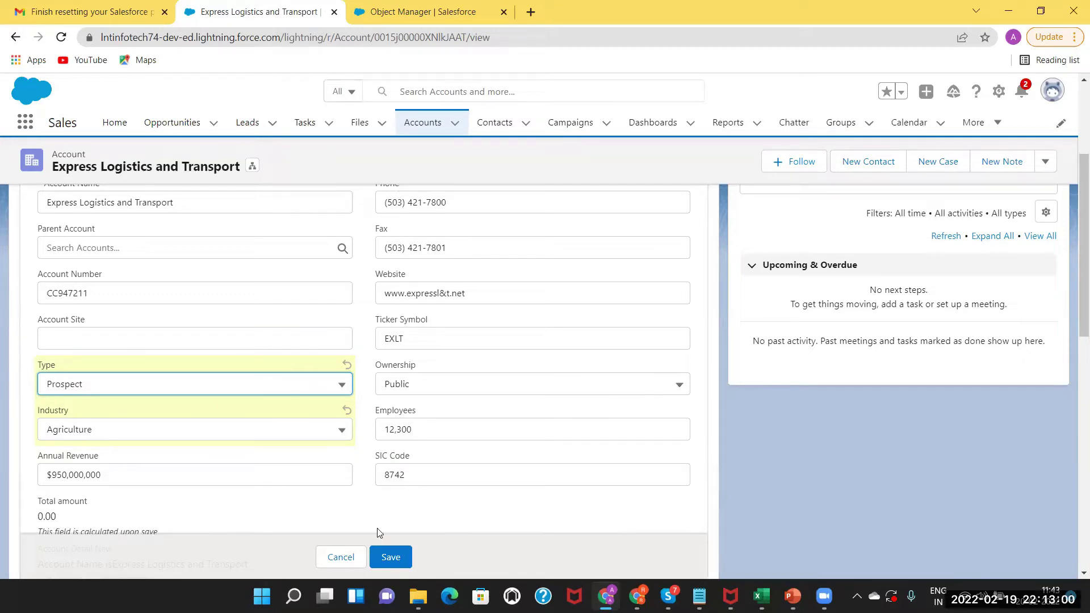
pyautogui.click(389, 556)
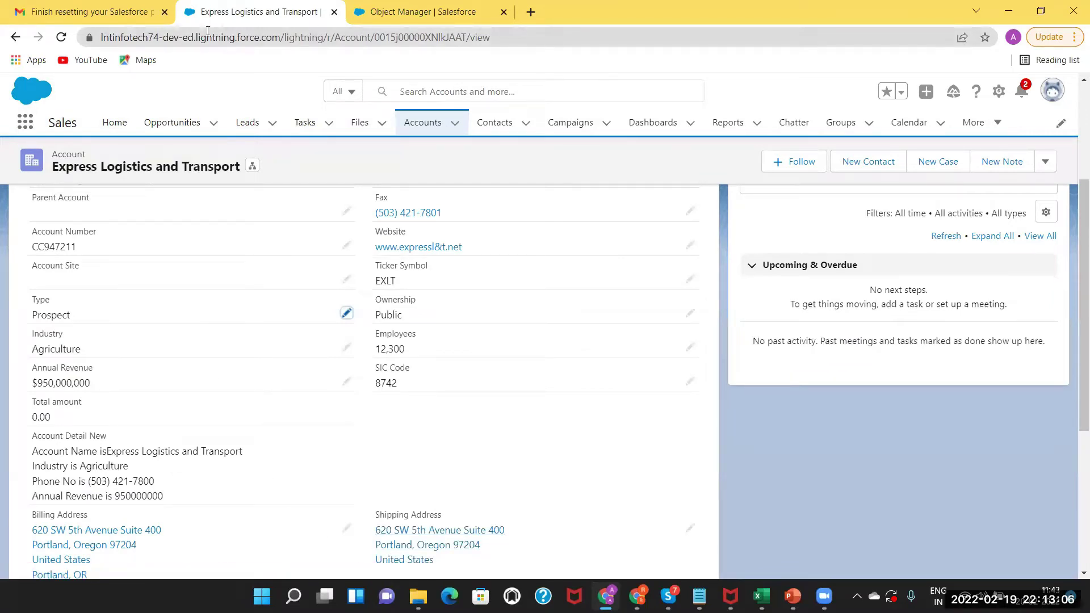
# Open Setup in a new tab, go to Object Manager > Account, and create a new validation rule.
pyautogui.click(999, 94)
pyautogui.click(916, 145)
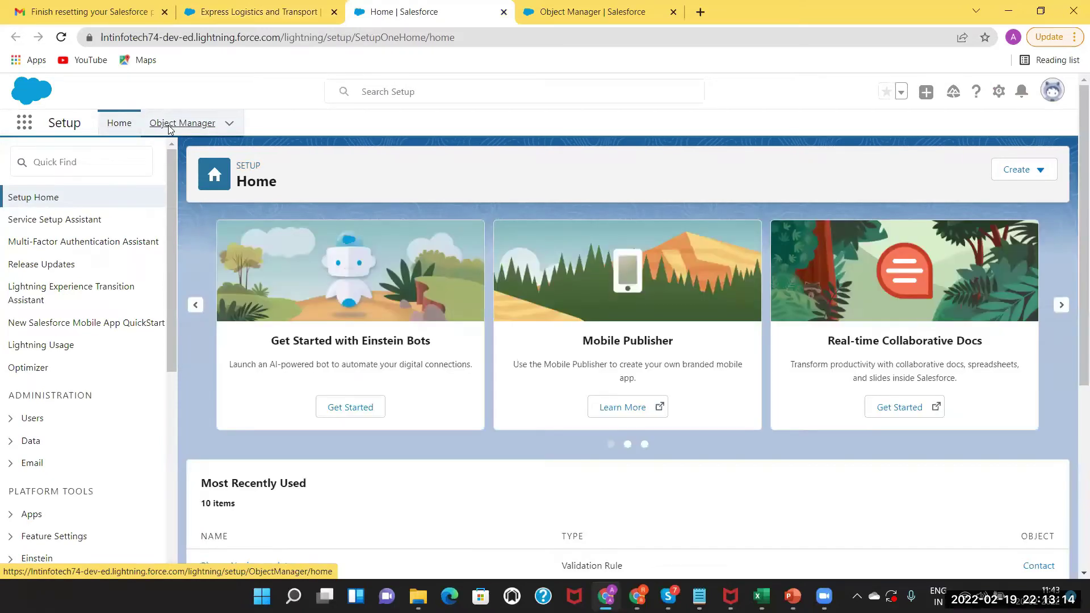
pyautogui.click(170, 129)
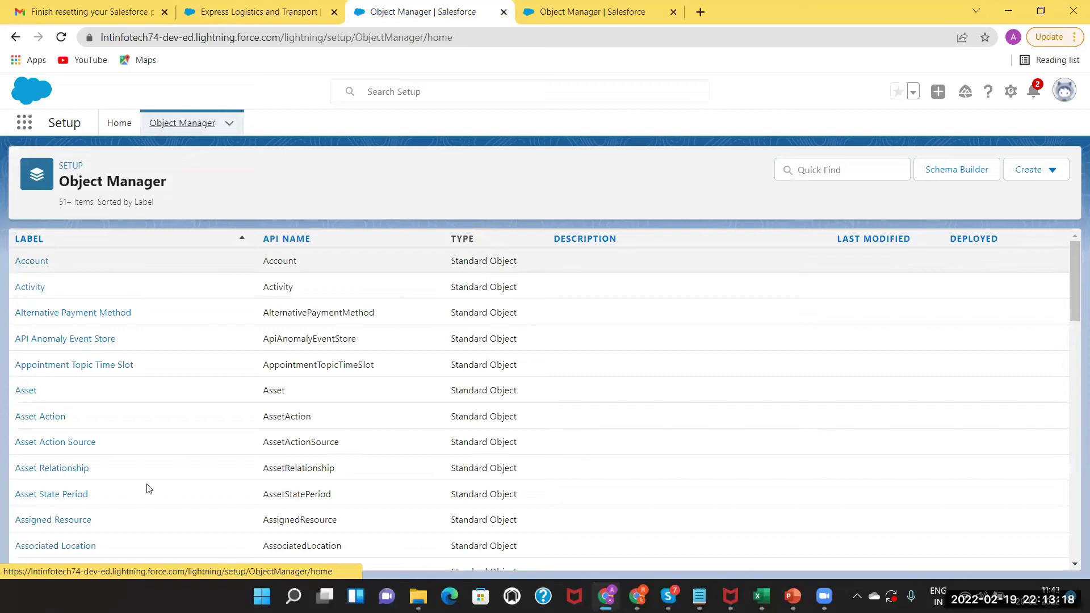
pyautogui.click(42, 546)
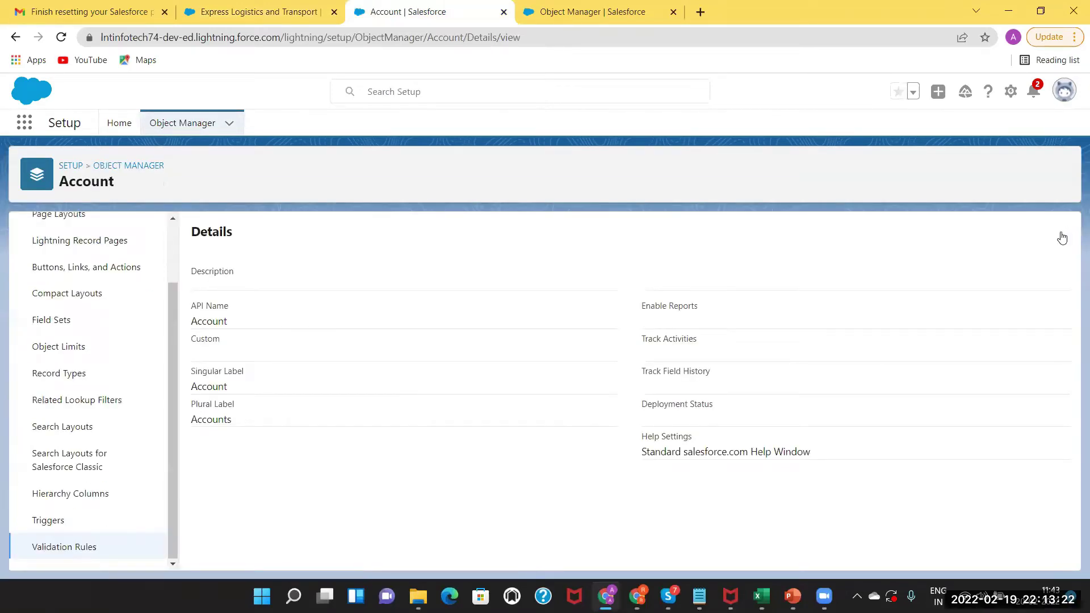
pyautogui.click(1062, 236)
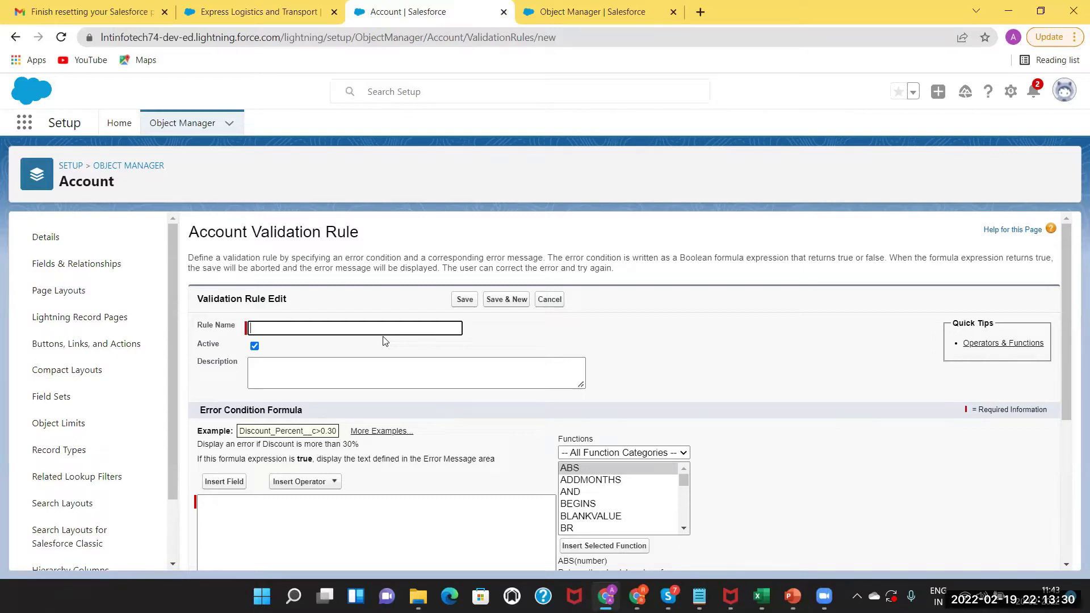
# Enter the Rule Name Type_Prospect_Not_Agriculture, correcting typos along the way.
pyautogui.click(368, 327)
pyautogui.write('Ty')
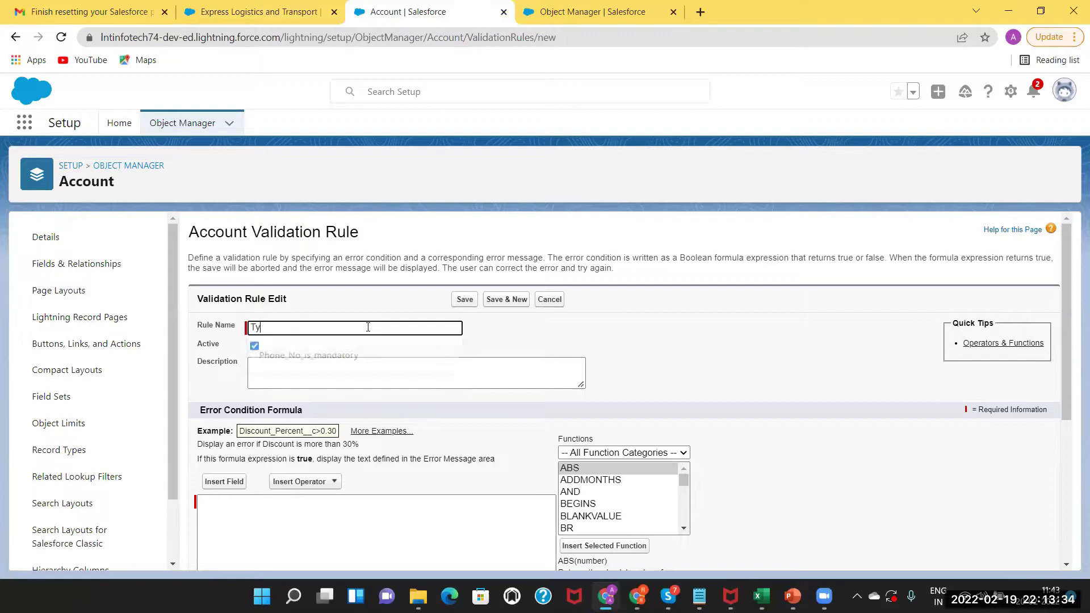
pyautogui.write('pe Prospect')
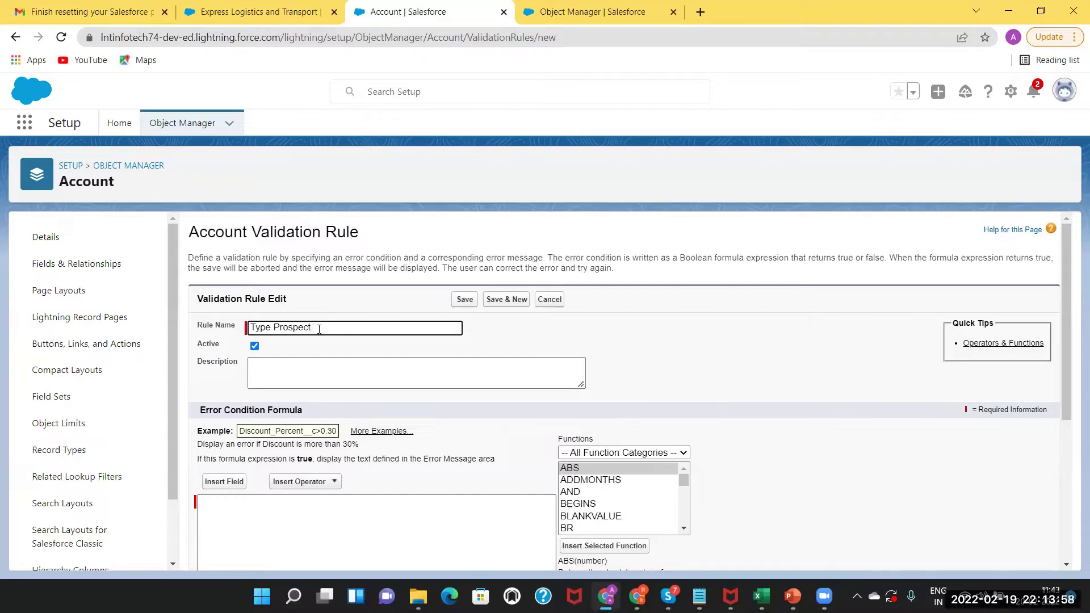
pyautogui.write('sho')
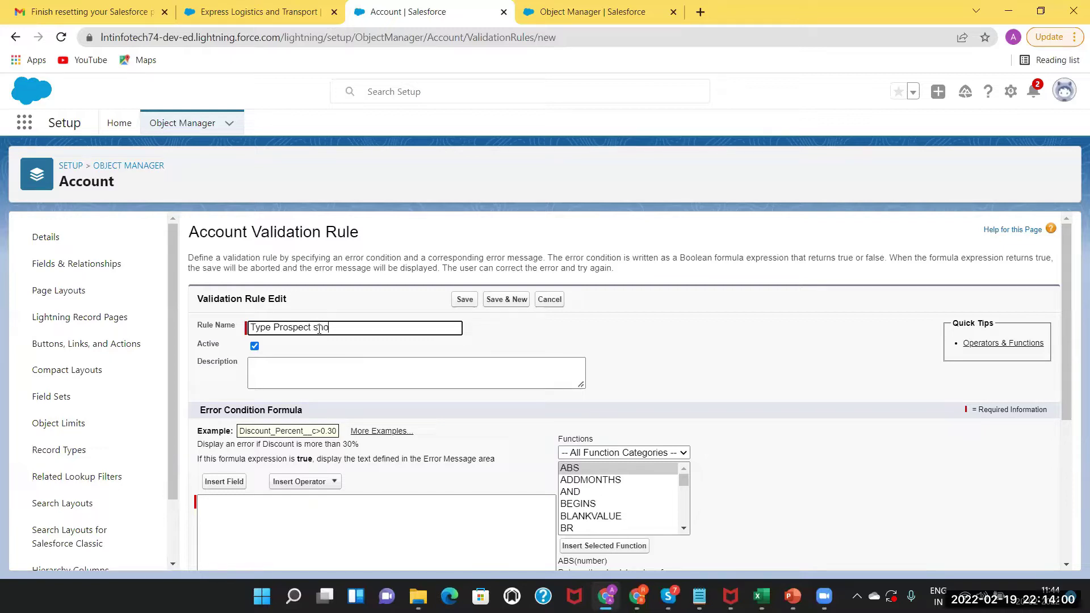
pyautogui.write('uld')
pyautogui.write(' no')
pyautogui.press('BackSpace')
pyautogui.press('BackSpace')
pyautogui.press('BackSpace')
pyautogui.press('BackSpace')
pyautogui.press('BackSpace')
pyautogui.press('BackSpace')
pyautogui.press('BackSpace')
pyautogui.press('BackSpace')
pyautogui.press('BackSpace')
pyautogui.press('BackSpace')
pyautogui.write('mpt')
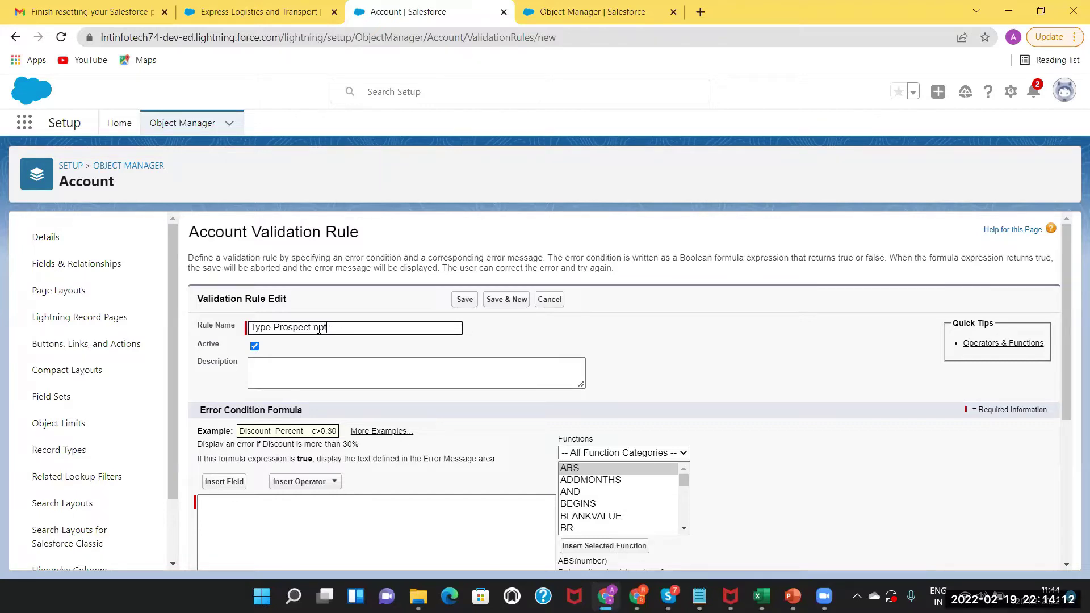
pyautogui.press('BackSpace')
pyautogui.press('BackSpace')
pyautogui.write('Ind')
pyautogui.write('ustry should')
pyautogui.write(' no')
pyautogui.write(' Ac')
pyautogui.write('gr')
pyautogui.press('BackSpace')
pyautogui.press('BackSpace')
pyautogui.press('BackSpace')
pyautogui.press('BackSpace')
pyautogui.press('BackSpace')
pyautogui.press('BackSpace')
pyautogui.press('BackSpace')
pyautogui.press('BackSpace')
pyautogui.press('BackSpace')
pyautogui.press('BackSpace')
pyautogui.press('BackSpace')
pyautogui.press('BackSpace')
pyautogui.press('BackSpace')
pyautogui.press('BackSpace')
pyautogui.press('BackSpace')
pyautogui.press('BackSpace')
pyautogui.press('BackSpace')
pyautogui.press('BackSpace')
pyautogui.press('BackSpace')
pyautogui.press('BackSpace')
pyautogui.write('Not')
pyautogui.write(' Agriculture')
pyautogui.click(288, 363)
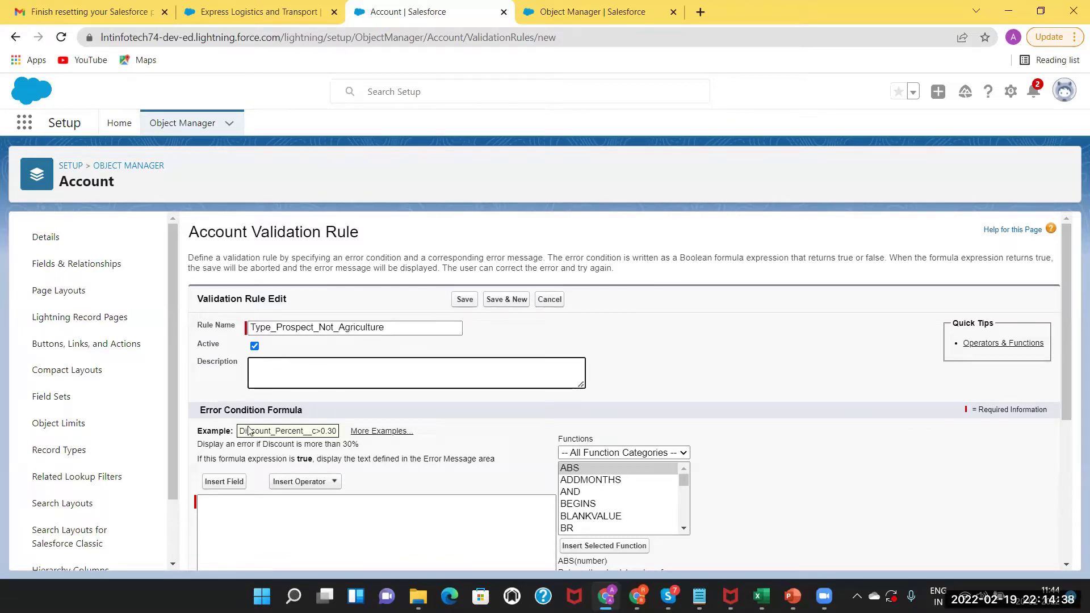
# Focus the Error Condition Formula box and compare with the Express Logistics account's Type and Industry.
pyautogui.moveTo(1066, 348); pyautogui.dragTo(1070, 437)
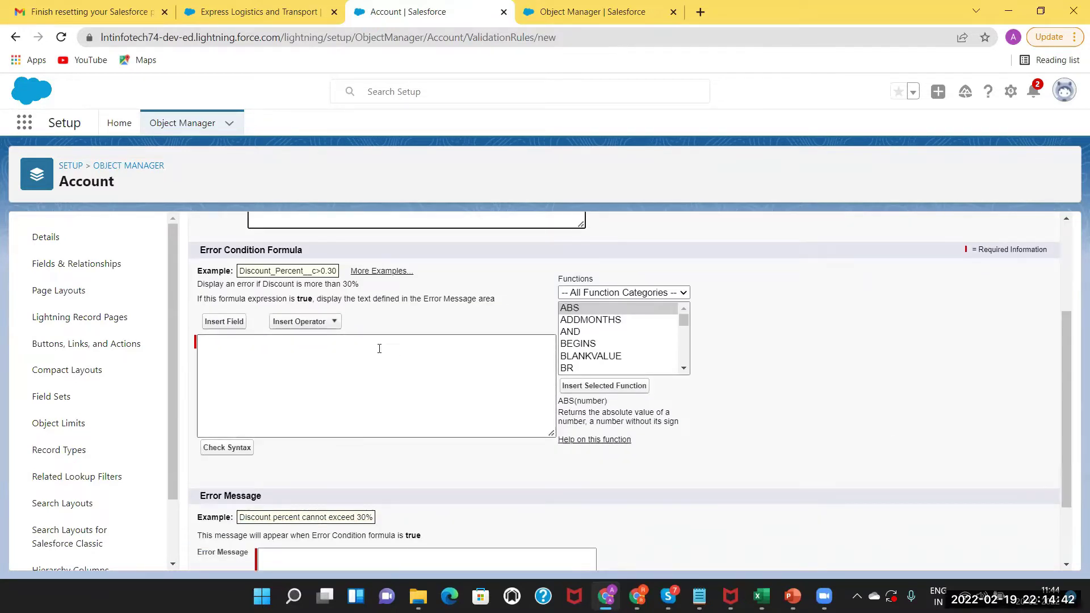
pyautogui.click(279, 353)
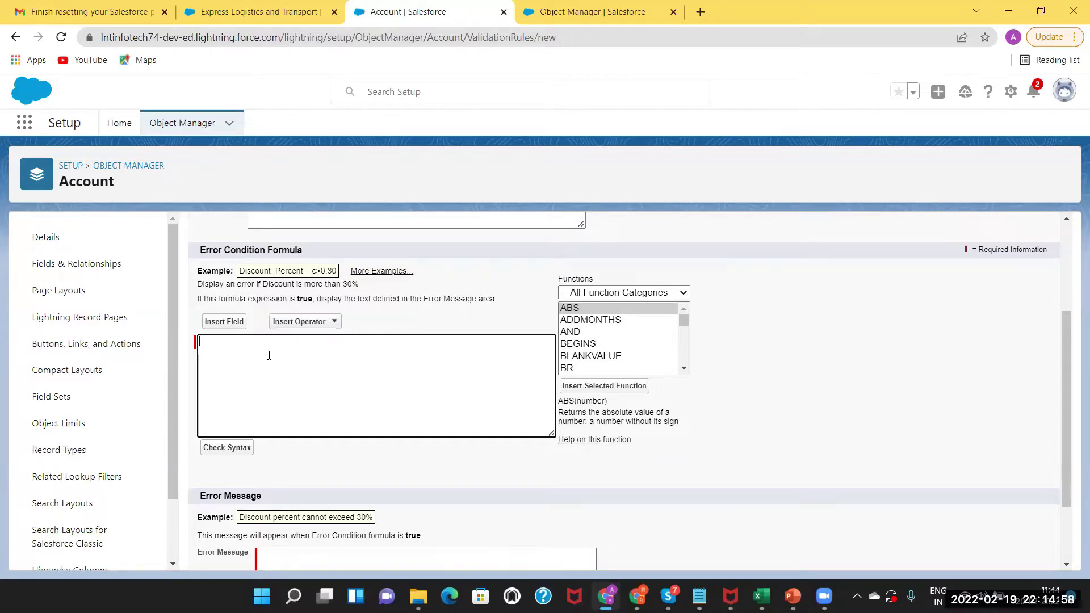
pyautogui.click(250, 12)
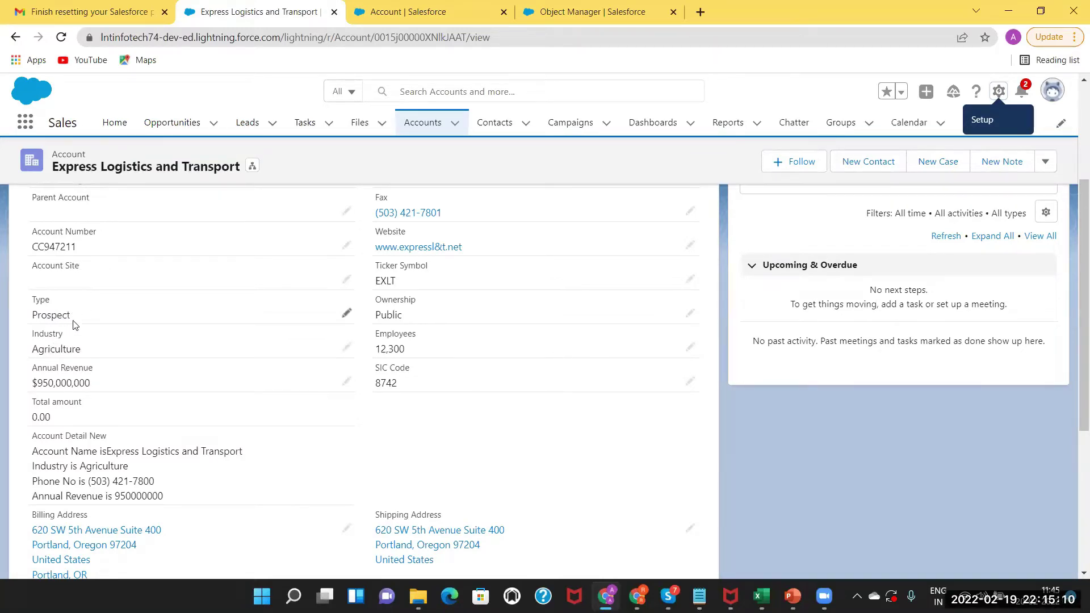
pyautogui.click(410, 11)
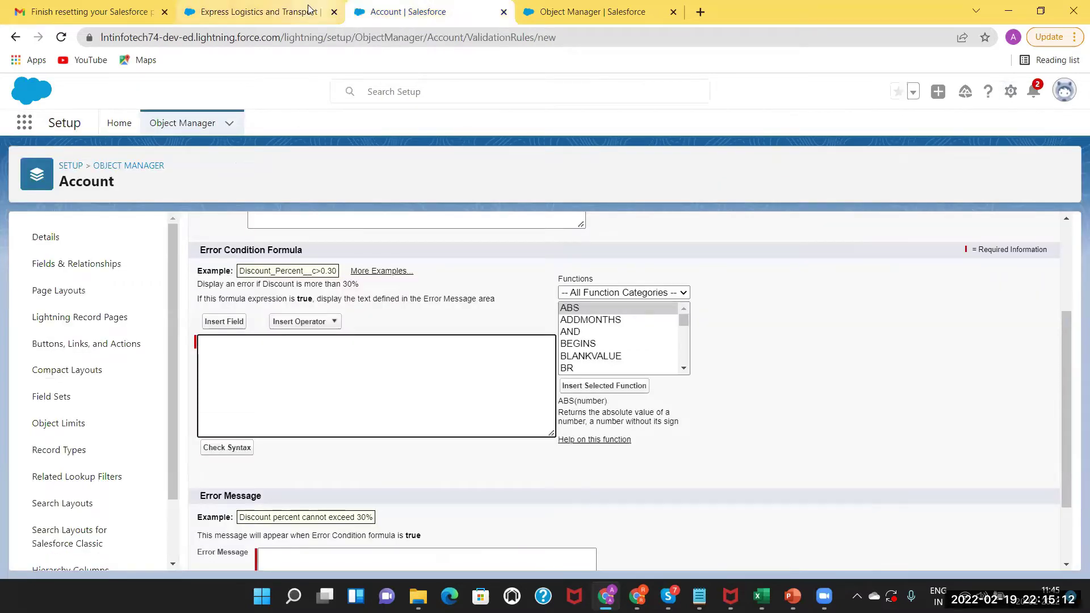
pyautogui.click(283, 9)
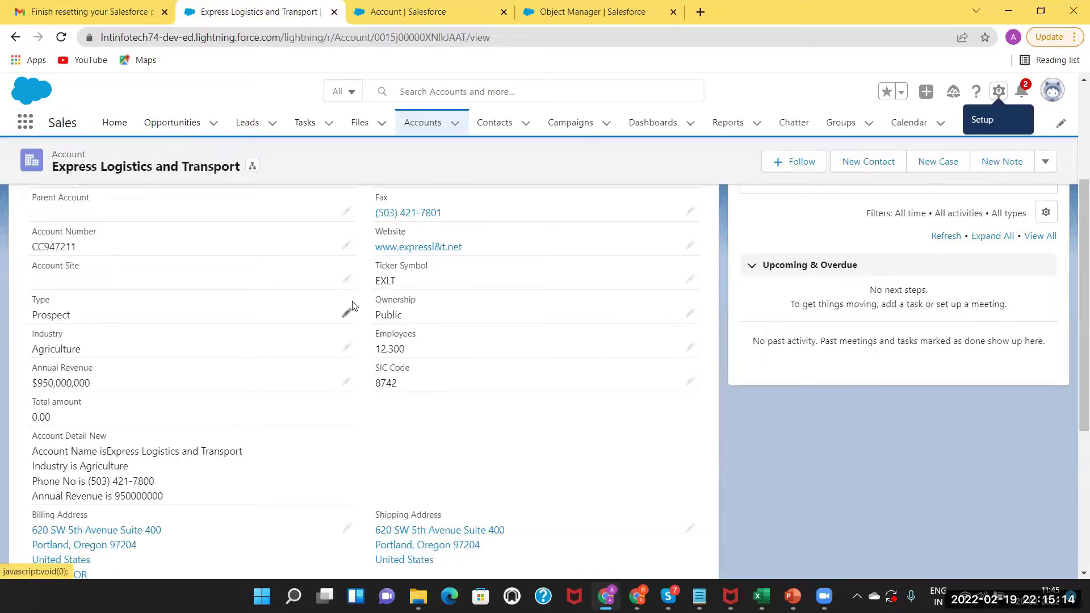
pyautogui.click(389, 11)
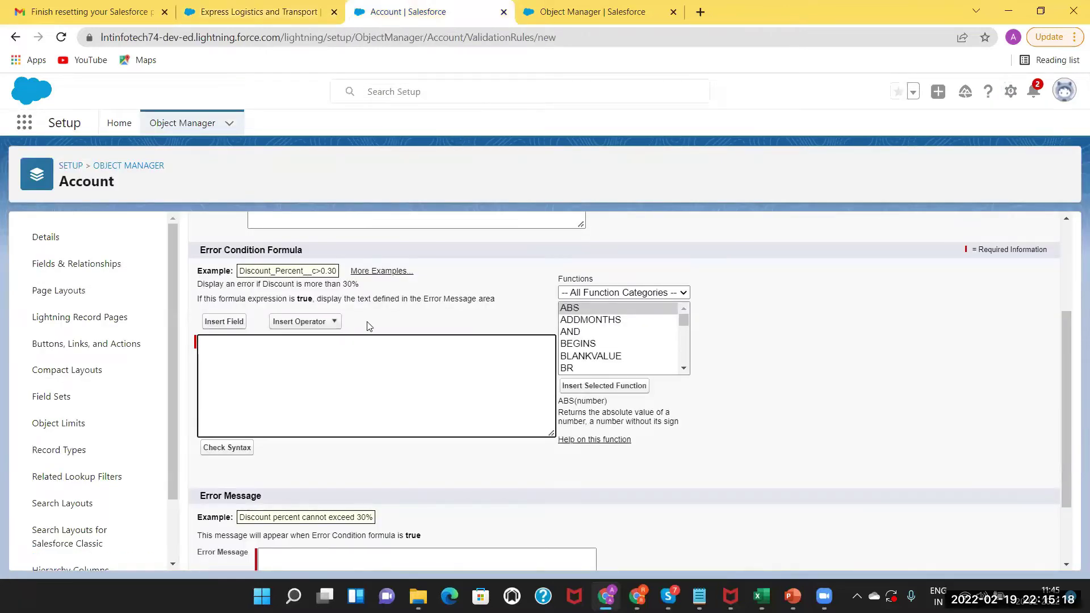
# Scroll the Functions list and select ISPICKVAL.
pyautogui.click(683, 368)
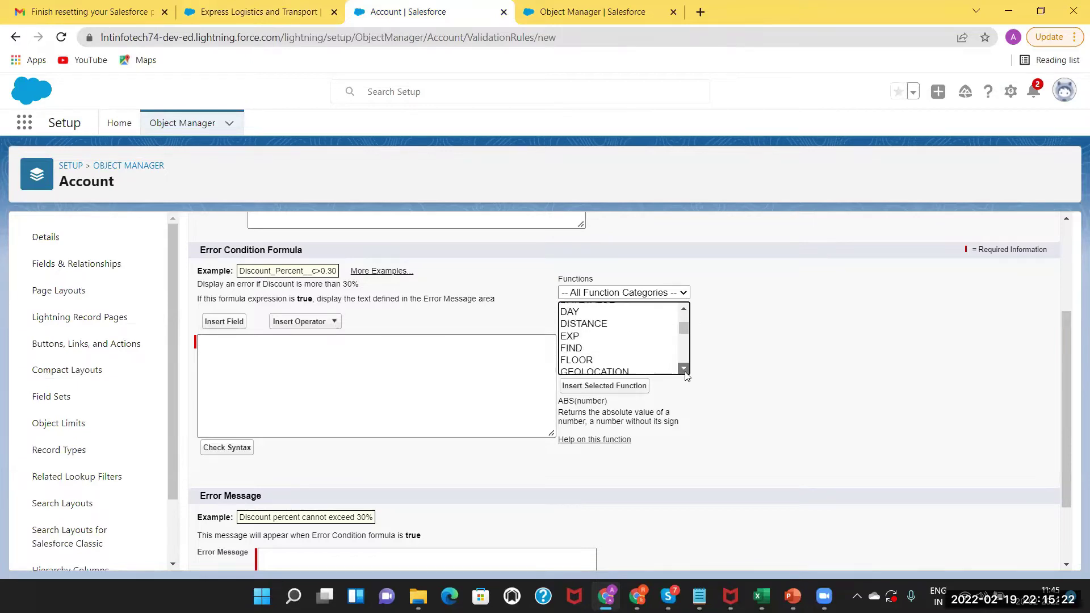
pyautogui.click(684, 369)
pyautogui.click(684, 369)
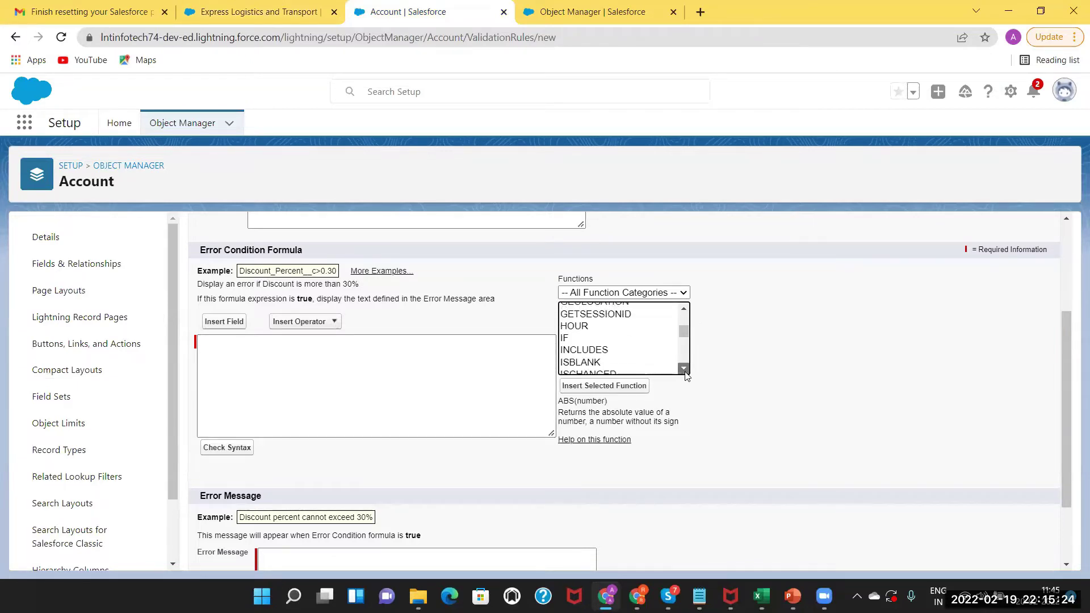
pyautogui.click(684, 369)
pyautogui.click(683, 369)
pyautogui.click(683, 368)
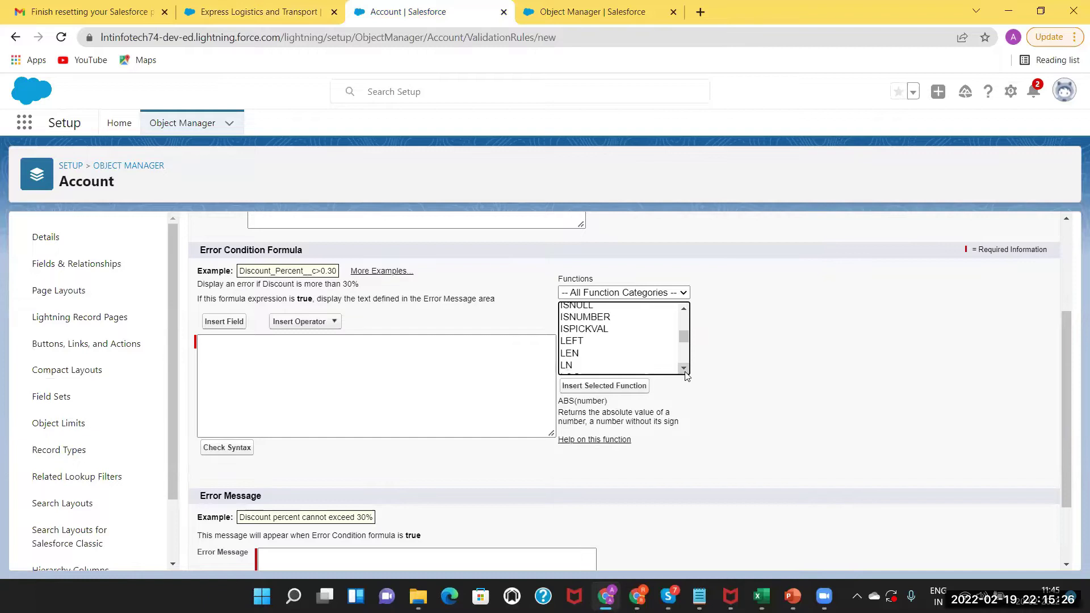
pyautogui.click(579, 330)
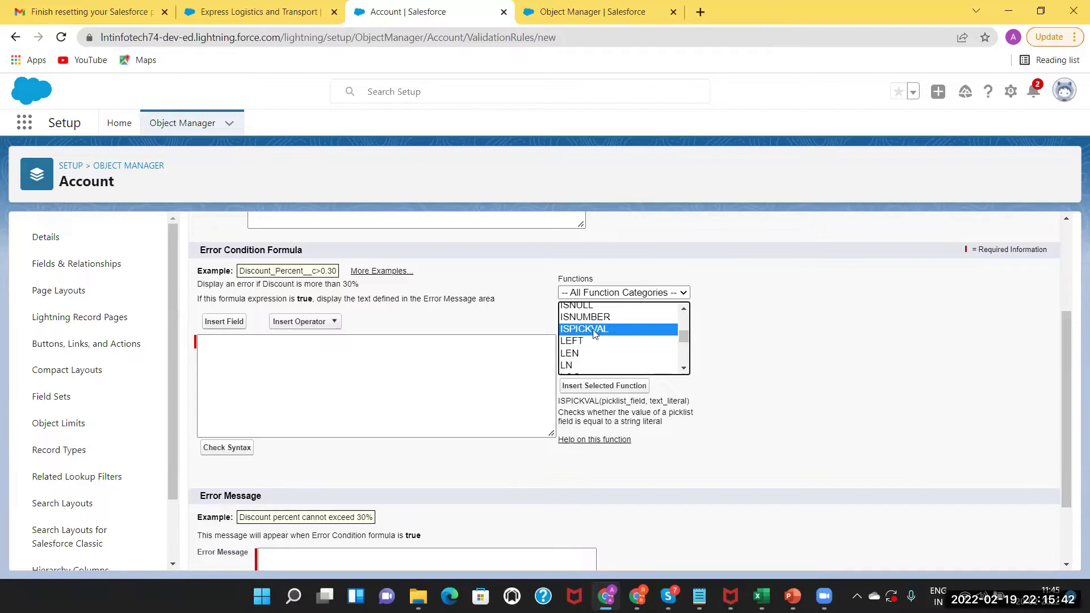
# Insert ISPICKVAL, delete the duplicate line, and put the Type field in as its picklist argument.
pyautogui.doubleClick(602, 388)
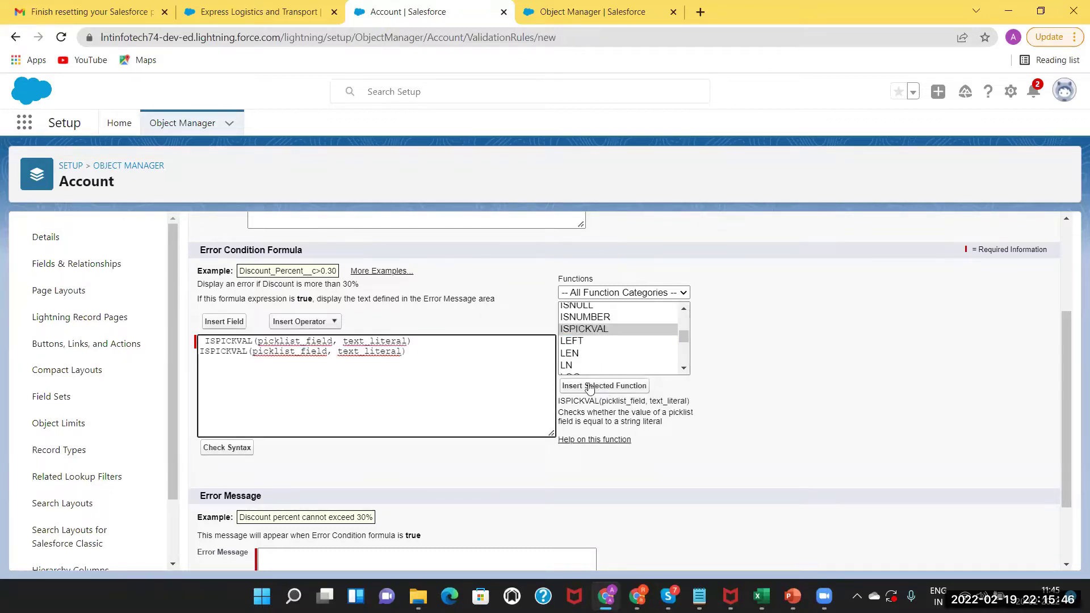
pyautogui.moveTo(425, 353); pyautogui.dragTo(192, 355)
pyautogui.press('BackSpace')
pyautogui.press('BackSpace')
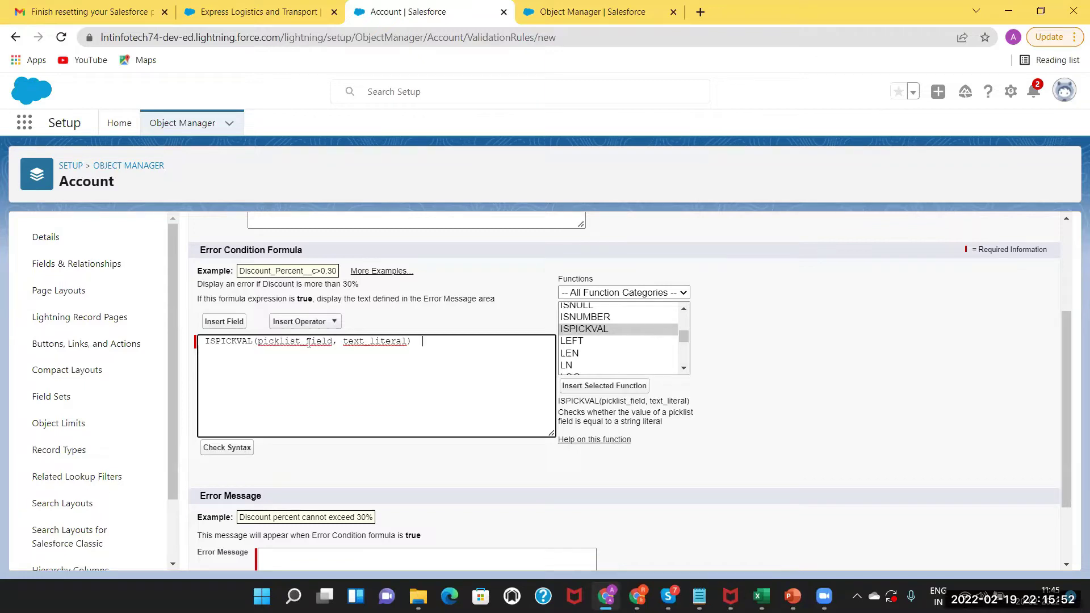
pyautogui.moveTo(334, 341); pyautogui.dragTo(260, 338)
pyautogui.click(219, 322)
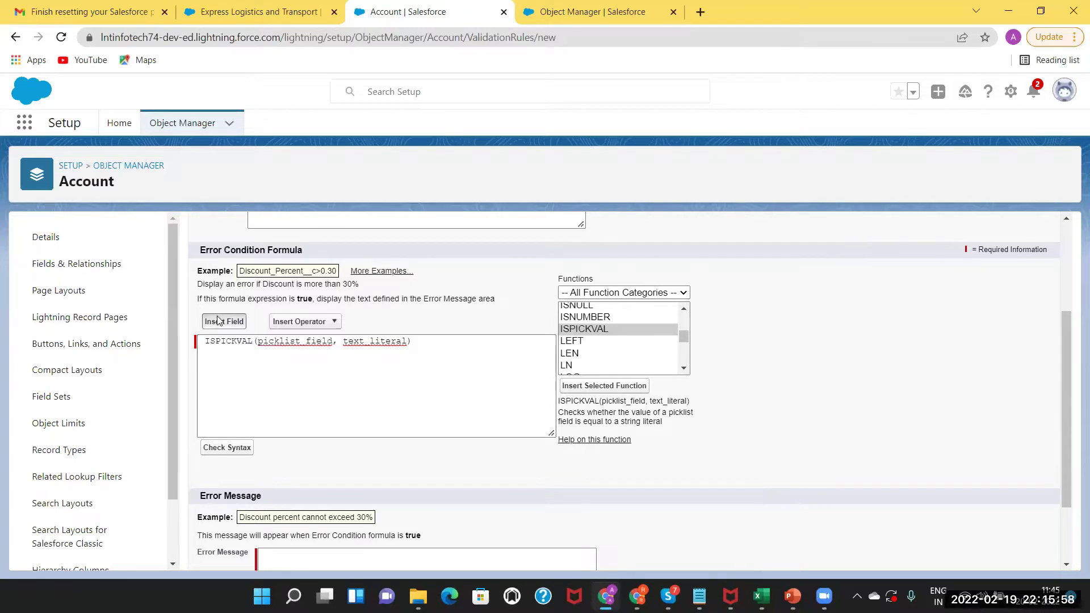
pyautogui.moveTo(582, 441); pyautogui.dragTo(583, 442)
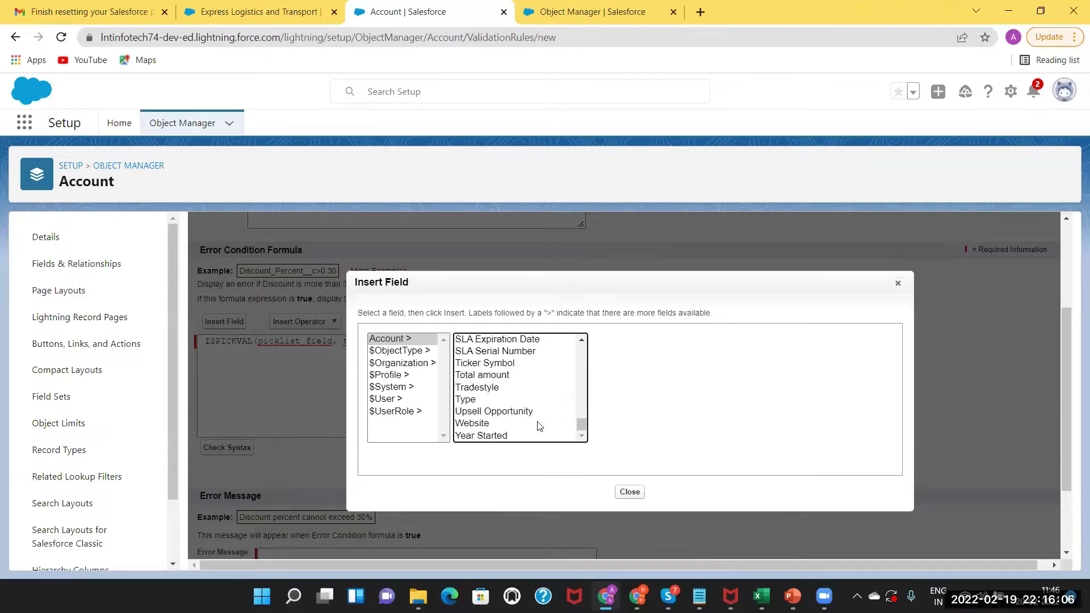
pyautogui.click(493, 400)
pyautogui.click(627, 419)
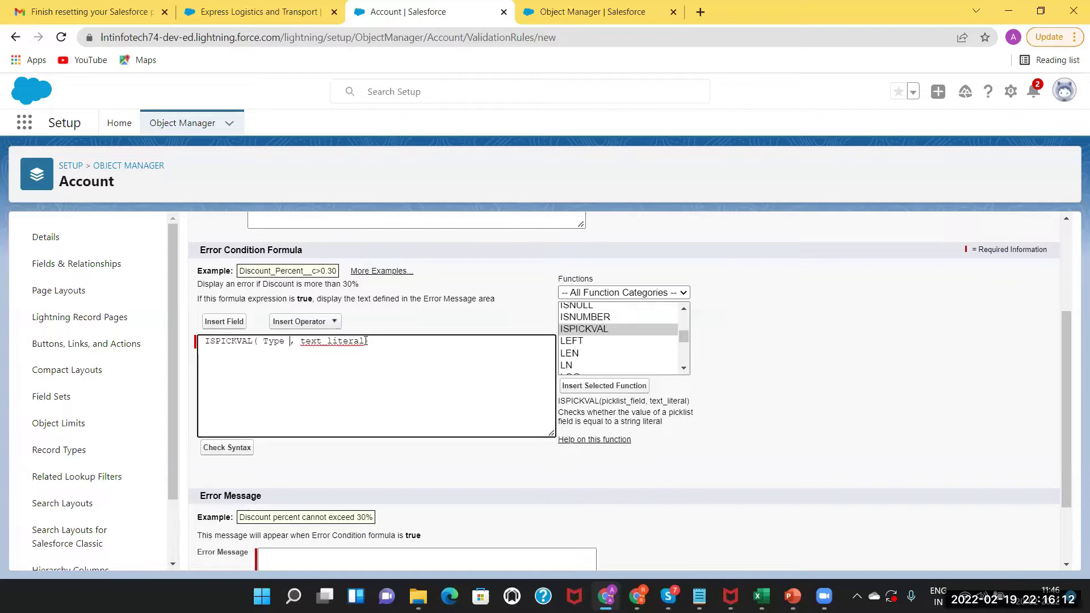
# Replace text_literal with 'Prospect', checking the value against the account record.
pyautogui.moveTo(366, 341); pyautogui.dragTo(300, 342)
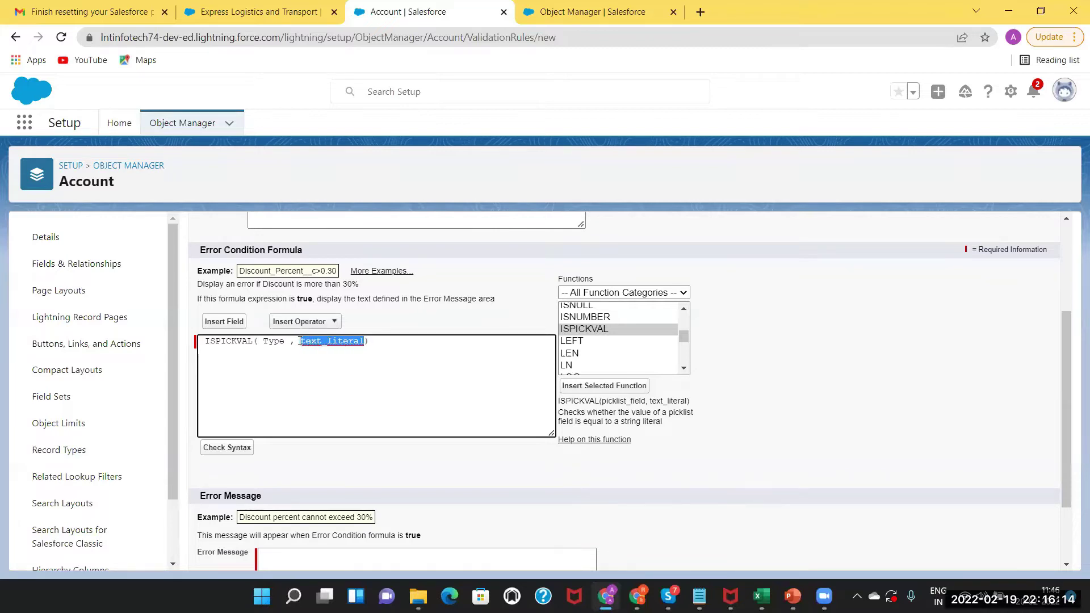
pyautogui.press('BackSpace')
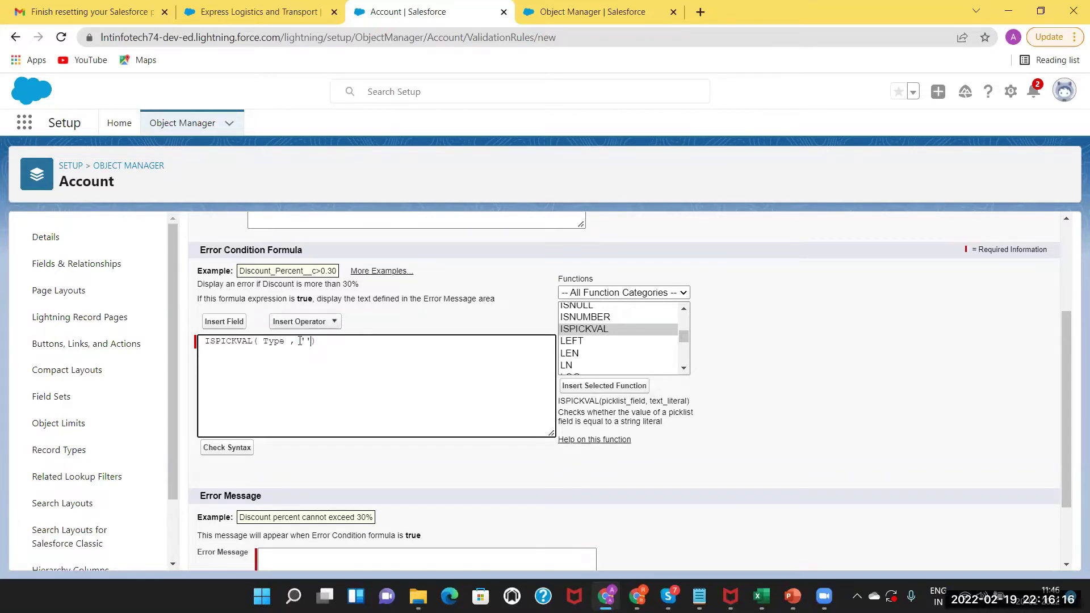
pyautogui.write('Prospect')
pyautogui.hotkey('ctrl', 'shift', 'Tab')
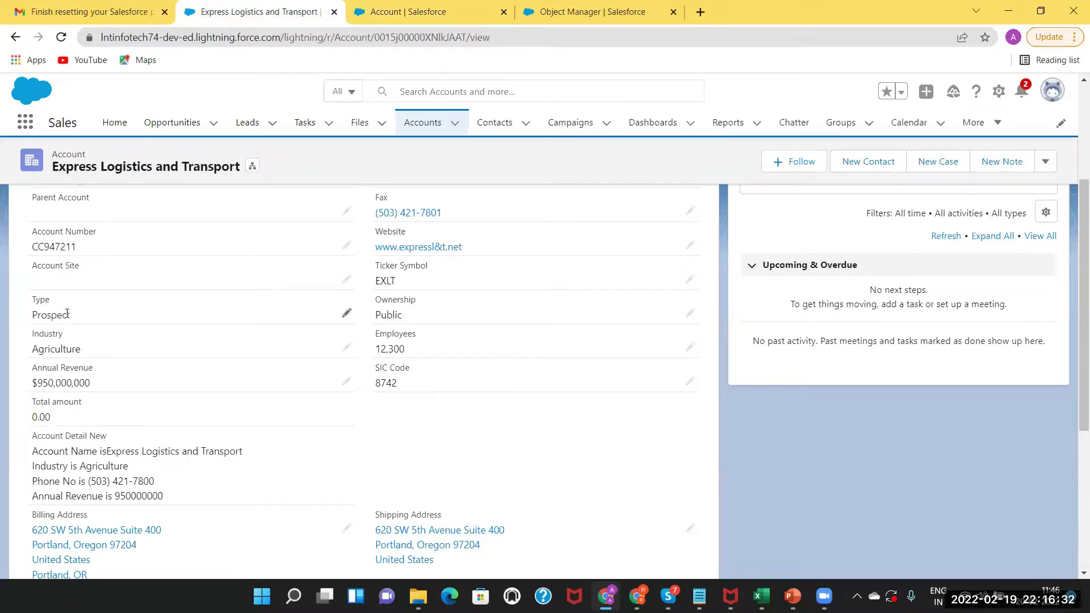
pyautogui.moveTo(73, 315); pyautogui.dragTo(26, 314)
pyautogui.click(407, 12)
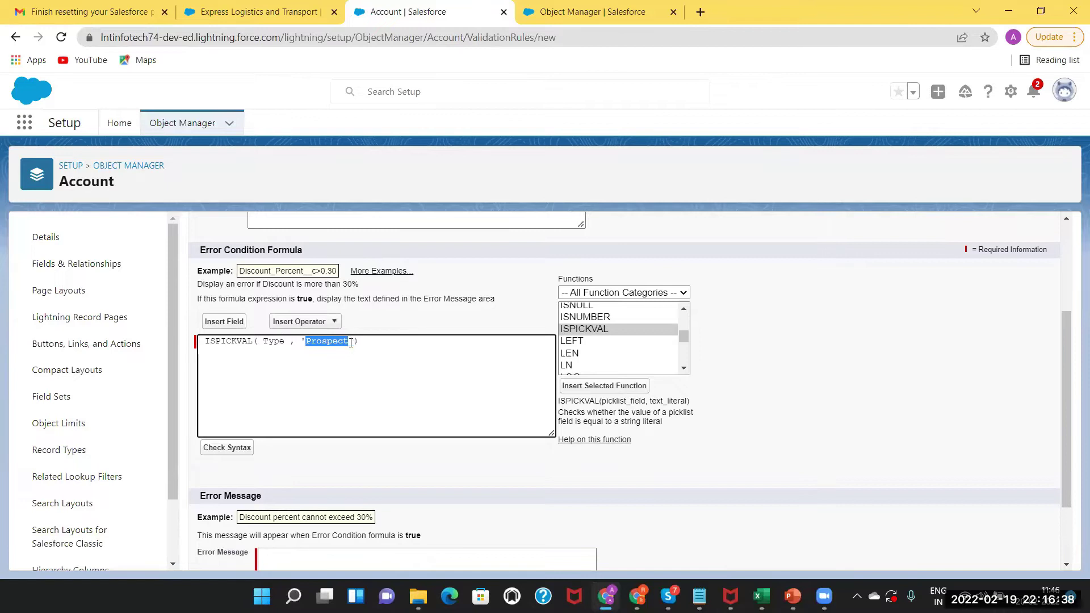
pyautogui.click(368, 340)
pyautogui.moveTo(682, 308); pyautogui.dragTo(684, 309)
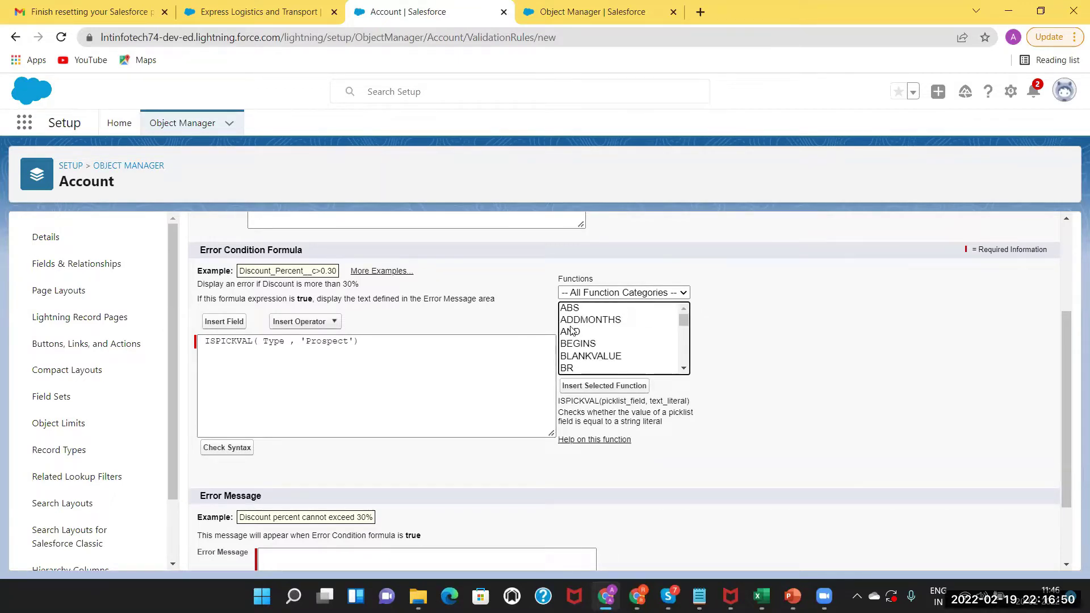
# Type AND on the formula's second line.
pyautogui.click(569, 329)
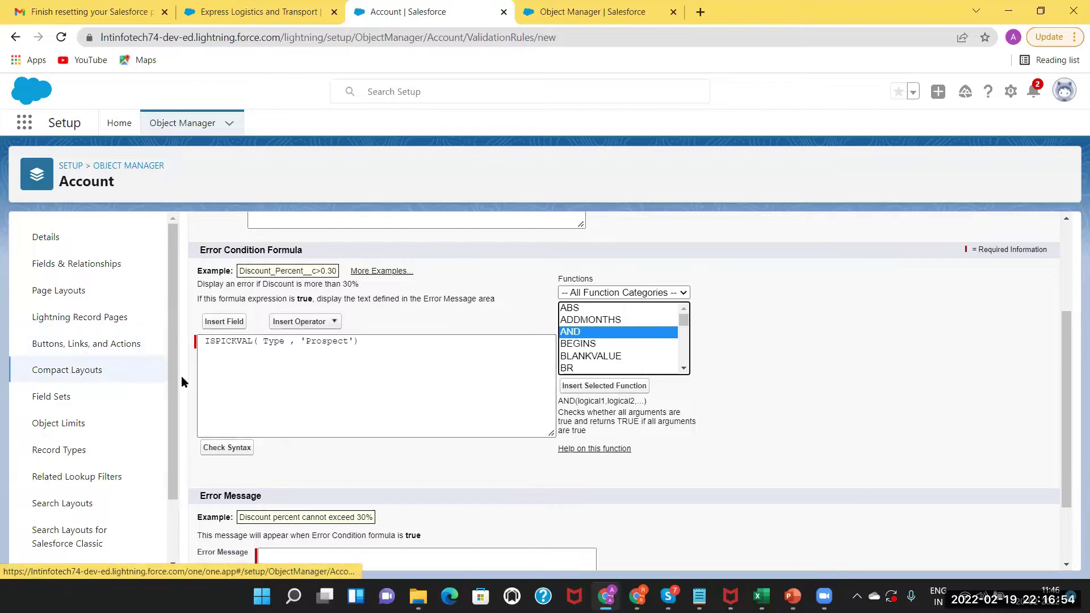
pyautogui.click(268, 359)
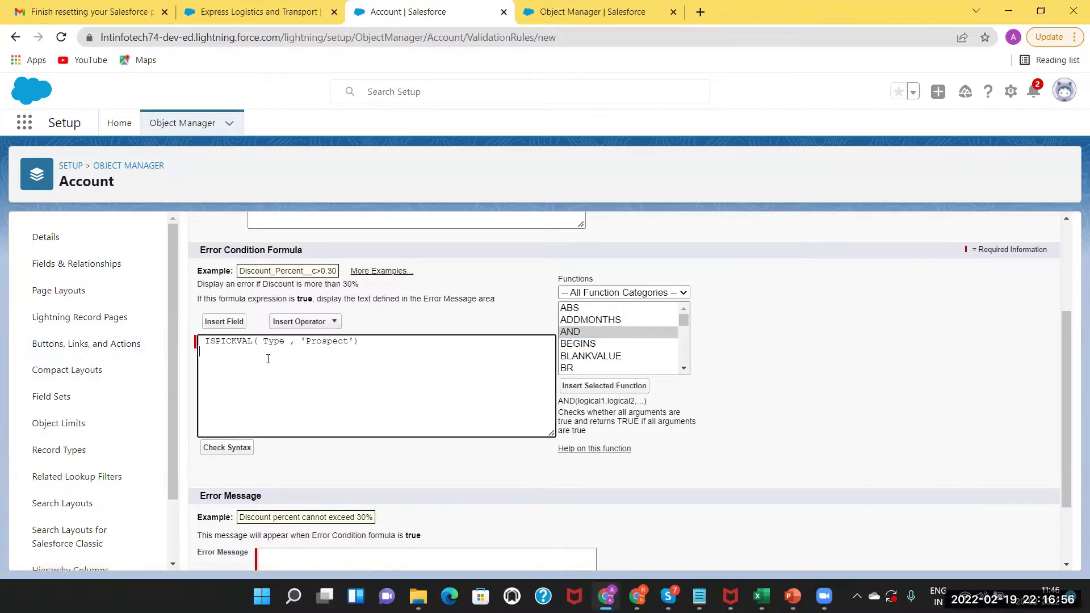
pyautogui.write('AND')
pyautogui.click(250, 11)
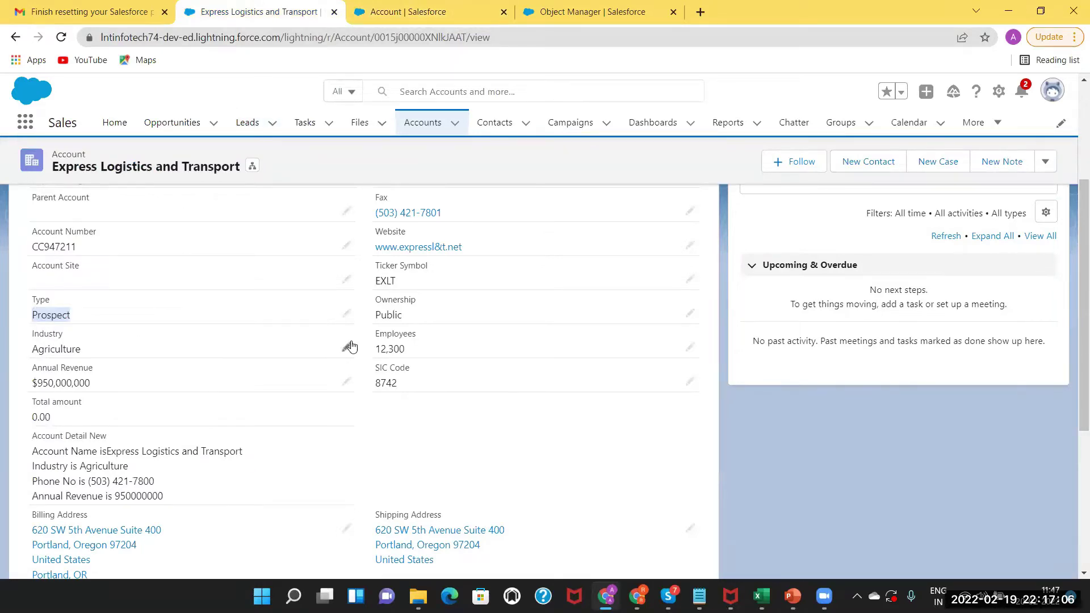
pyautogui.click(422, 15)
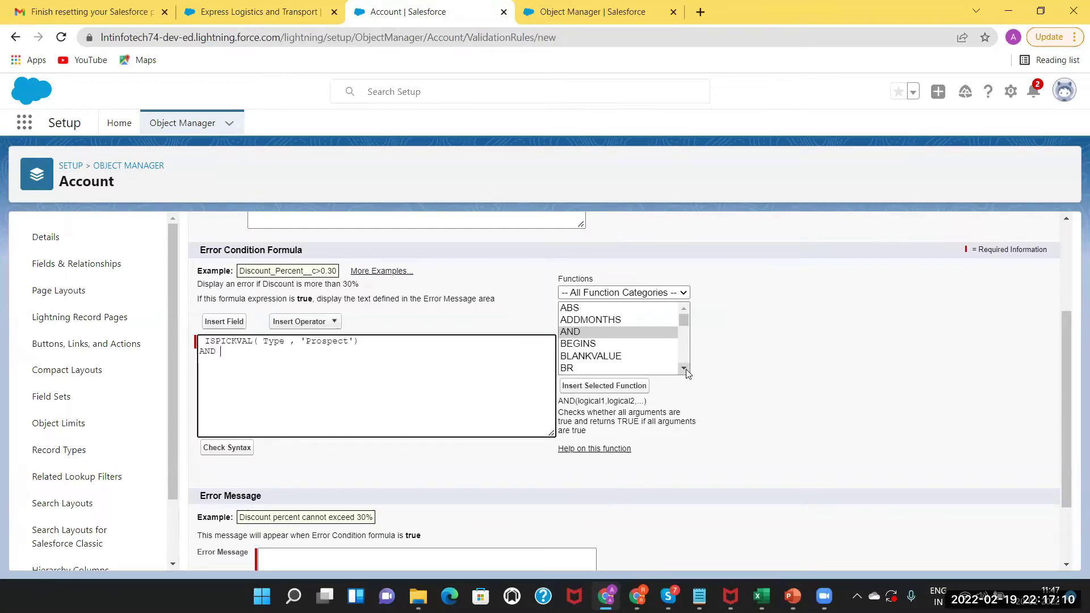
# Insert an ISPICKVAL template after AND, removing the duplicated copy.
pyautogui.click(684, 321)
pyautogui.moveTo(684, 324)
pyautogui.mouseDown()
pyautogui.moveTo(684, 359)
pyautogui.moveTo(677, 328)
pyautogui.mouseUp()
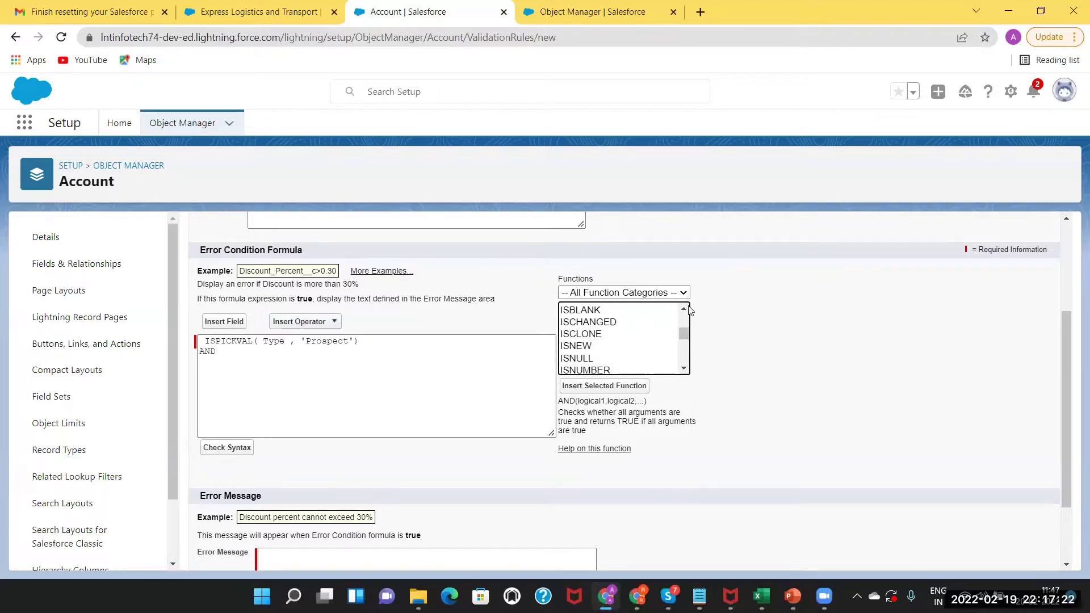
pyautogui.click(683, 310)
pyautogui.click(683, 310)
pyautogui.click(683, 368)
pyautogui.click(683, 368)
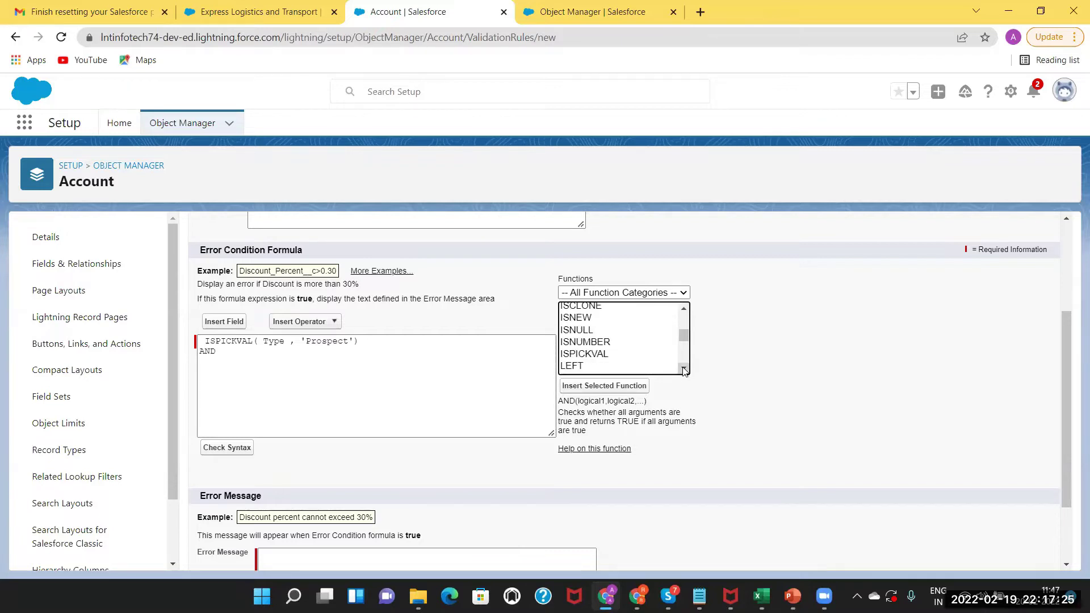
pyautogui.click(612, 355)
pyautogui.click(594, 388)
pyautogui.click(593, 388)
pyautogui.moveTo(409, 362); pyautogui.dragTo(169, 367)
pyautogui.press('BackSpace')
pyautogui.press('BackSpace')
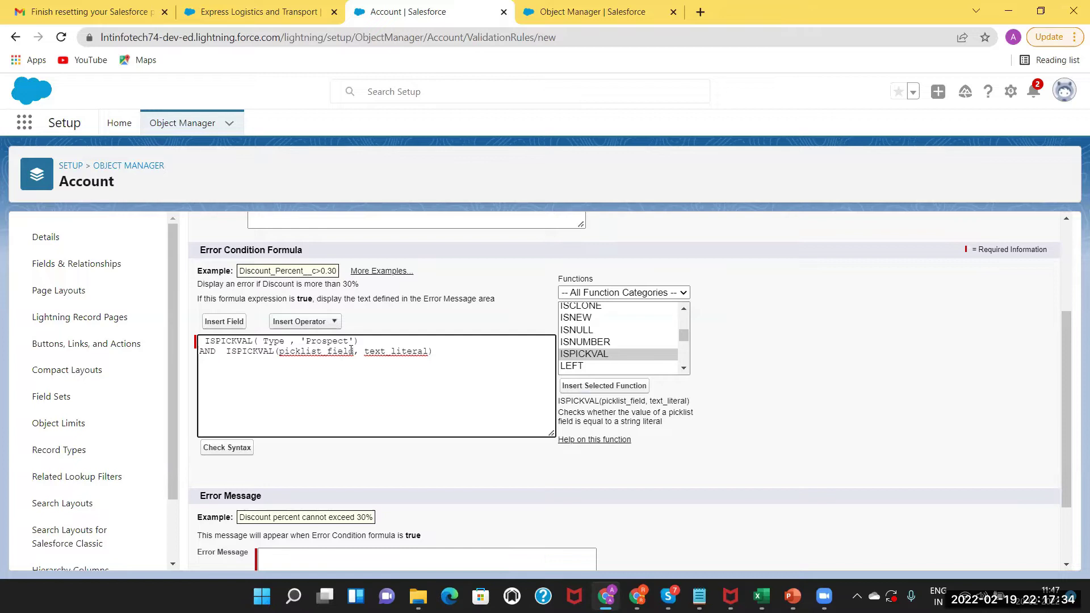
# Replace the picklist_field placeholder with the Industry field.
pyautogui.moveTo(354, 351); pyautogui.dragTo(283, 353)
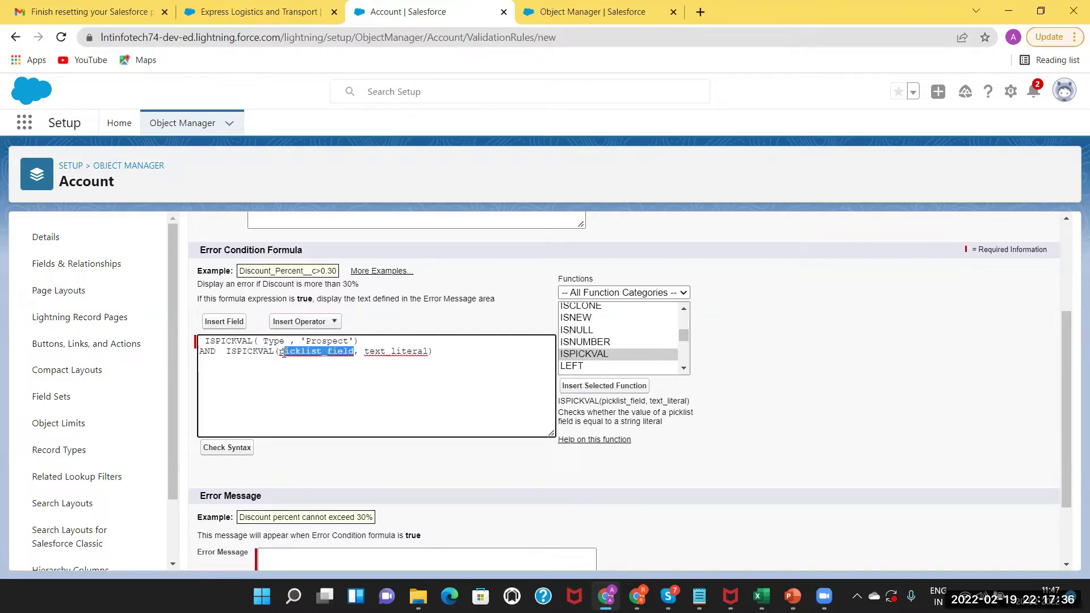
pyautogui.click(234, 321)
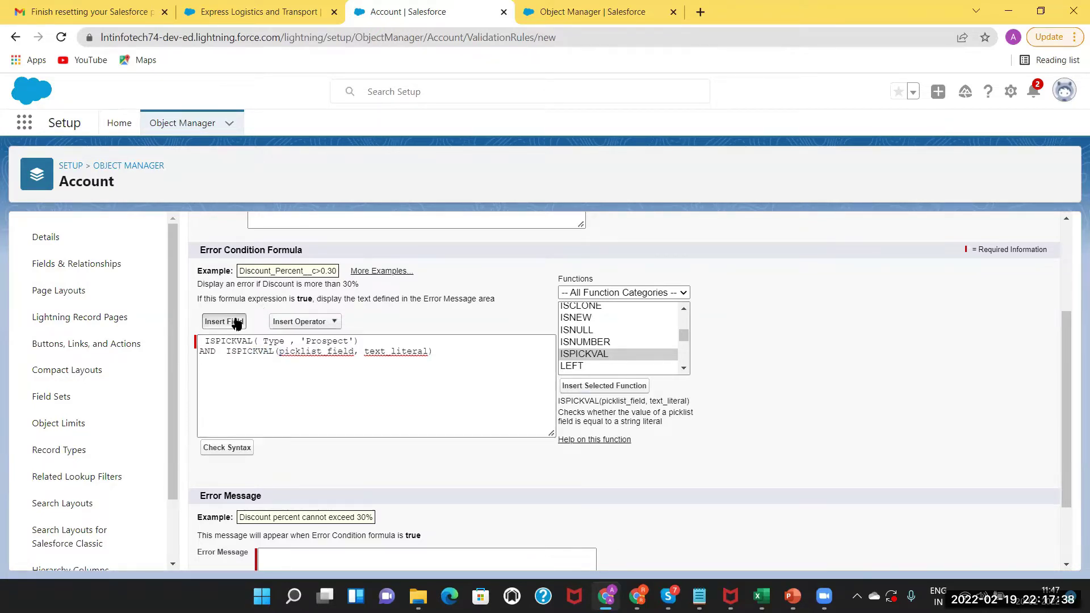
pyautogui.click(581, 436)
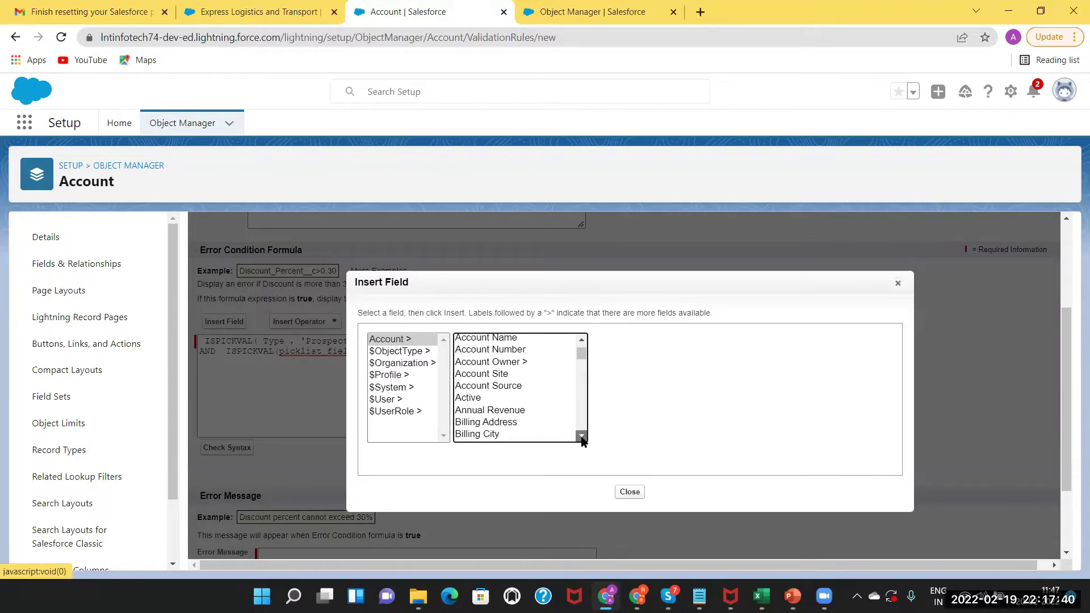
pyautogui.click(582, 436)
pyautogui.click(582, 437)
pyautogui.click(581, 437)
pyautogui.click(581, 437)
pyautogui.click(581, 437)
pyautogui.click(581, 437)
pyautogui.click(581, 437)
pyautogui.click(581, 437)
pyautogui.click(581, 437)
pyautogui.click(581, 437)
pyautogui.click(581, 436)
pyautogui.click(581, 437)
pyautogui.click(581, 437)
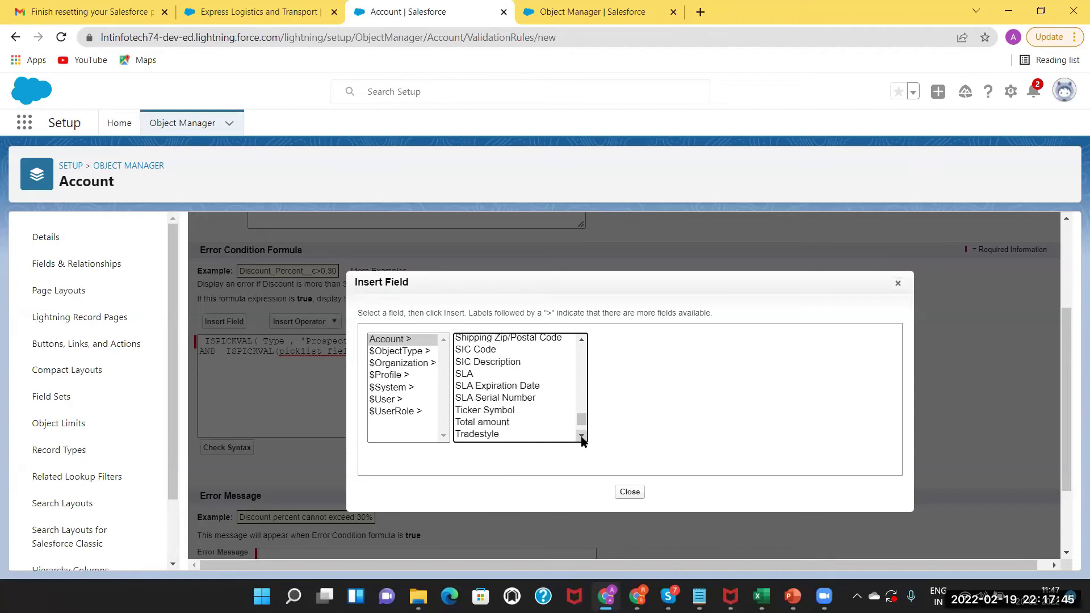
pyautogui.click(581, 340)
pyautogui.click(581, 339)
pyautogui.scroll(13, 581, 343)
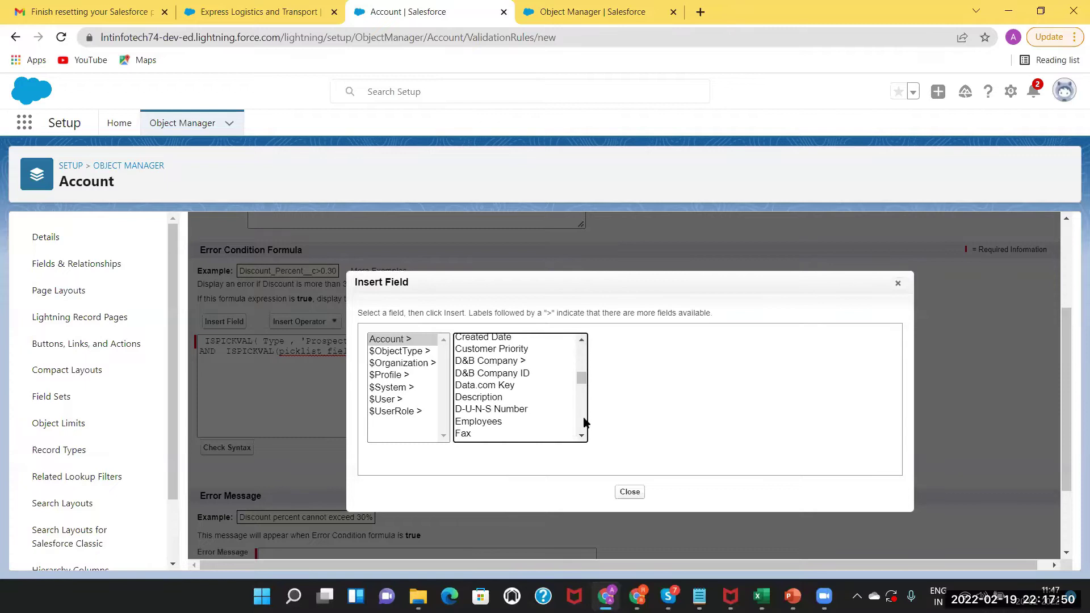
pyautogui.scroll(-1, 581, 435)
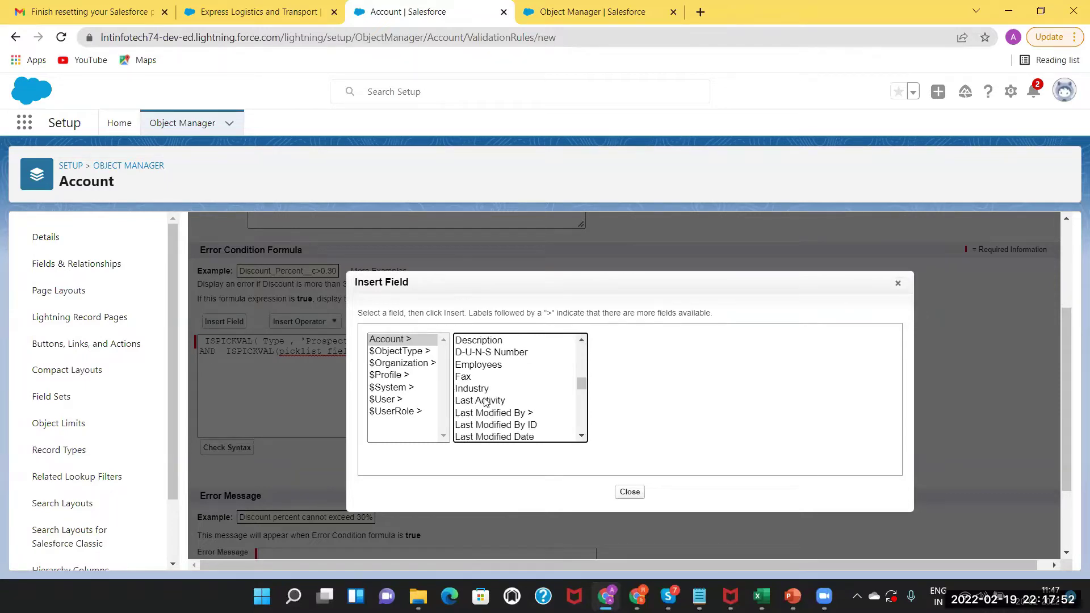
pyautogui.click(477, 389)
pyautogui.click(627, 415)
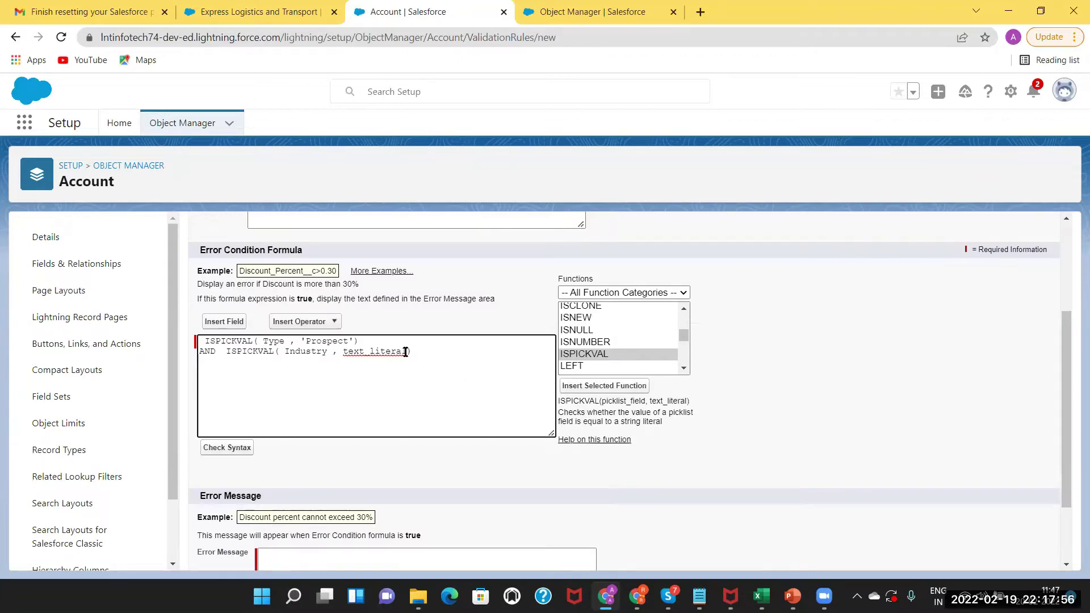
# Replace text_literal with 'Agriculture' after rechecking the account record.
pyautogui.press('BackSpace')
pyautogui.press('BackSpace')
pyautogui.press('BackSpace')
pyautogui.press('BackSpace')
pyautogui.press('BackSpace')
pyautogui.press('BackSpace')
pyautogui.press('BackSpace')
pyautogui.press('BackSpace')
pyautogui.press('BackSpace')
pyautogui.write("''")
pyautogui.press('Left')
pyautogui.write('Agriculture')
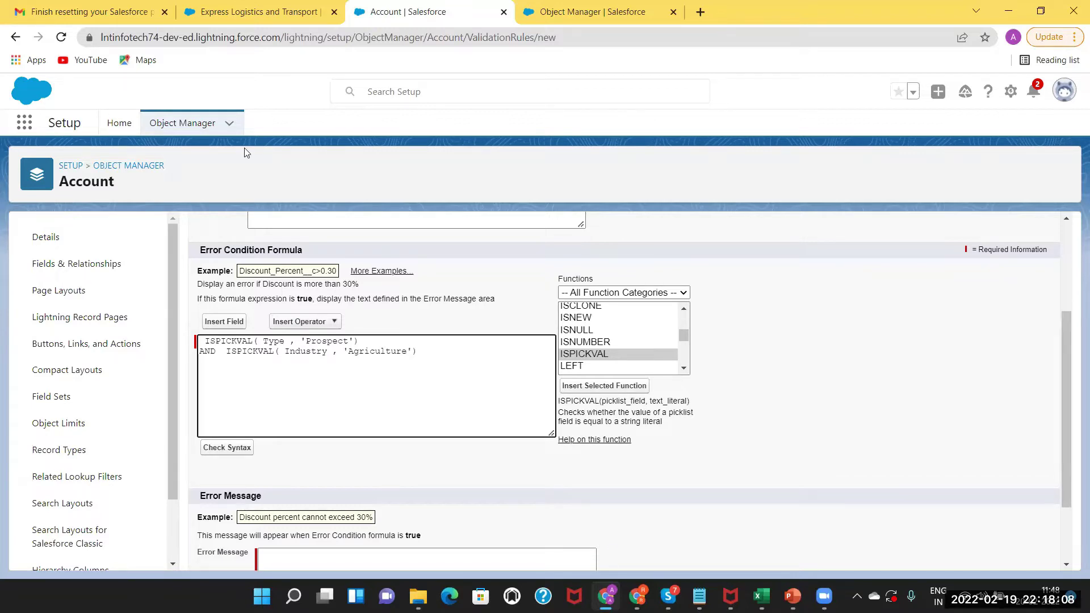
pyautogui.click(258, 11)
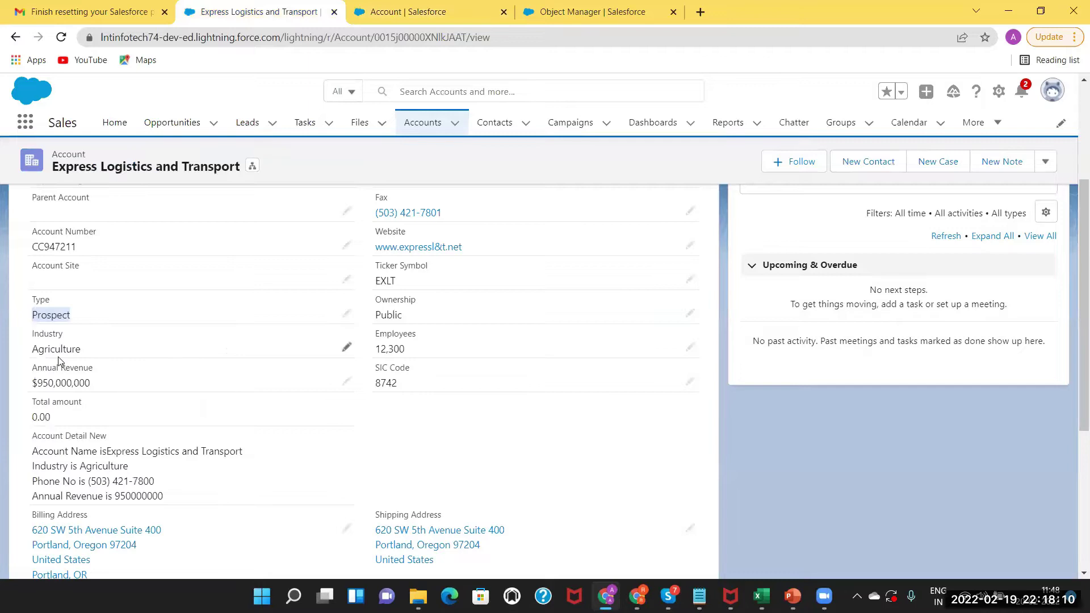
pyautogui.click(379, 11)
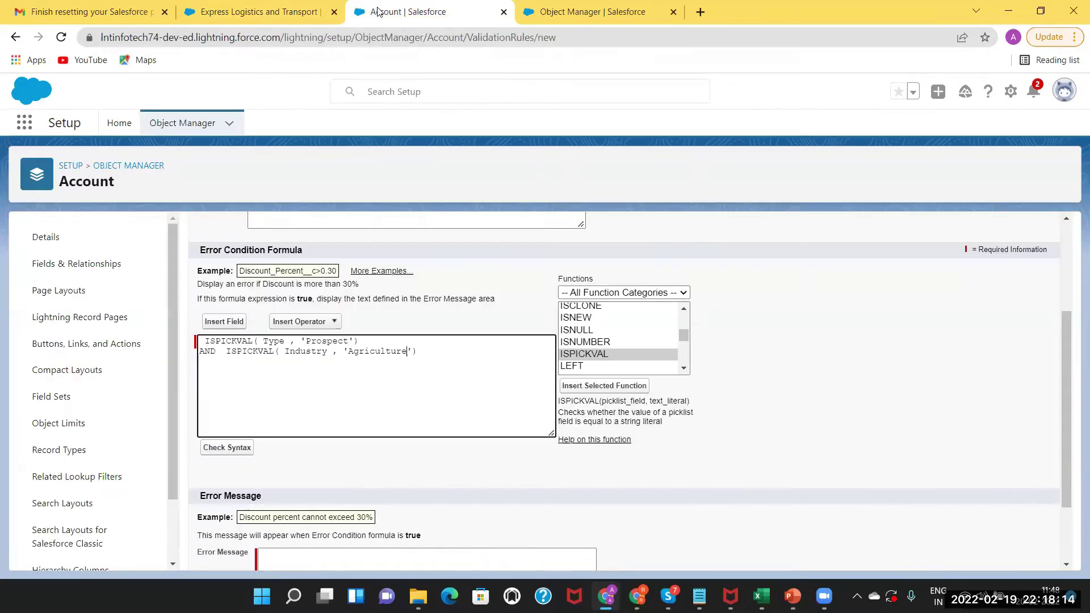
# Check the formula syntax, which reports 'Syntax error. Extra AND'.
pyautogui.click(230, 448)
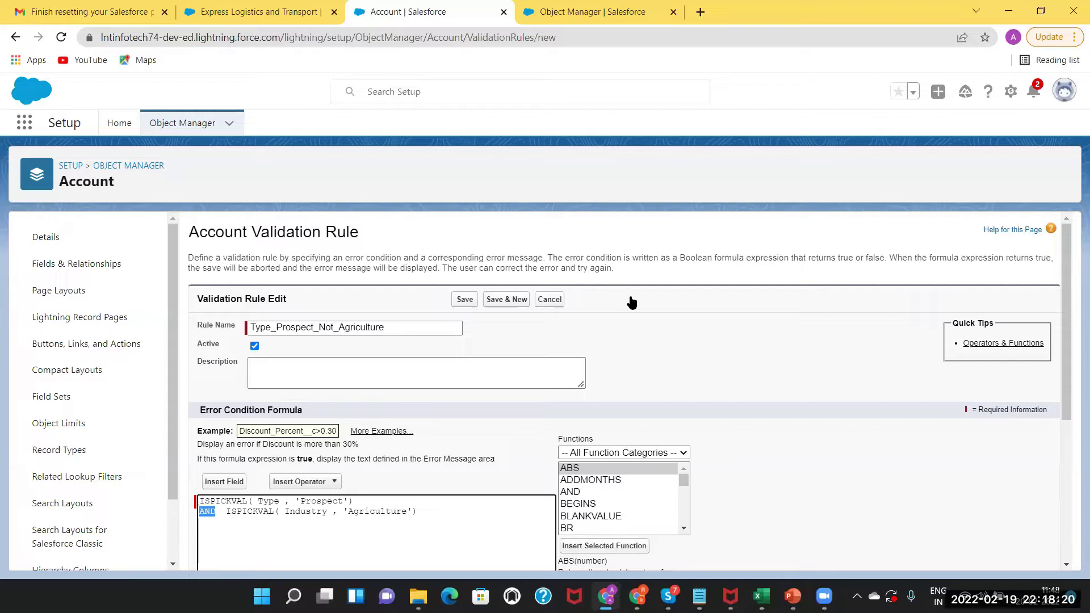
pyautogui.scroll(-1, 216, 262)
pyautogui.scroll(-4, 215, 262)
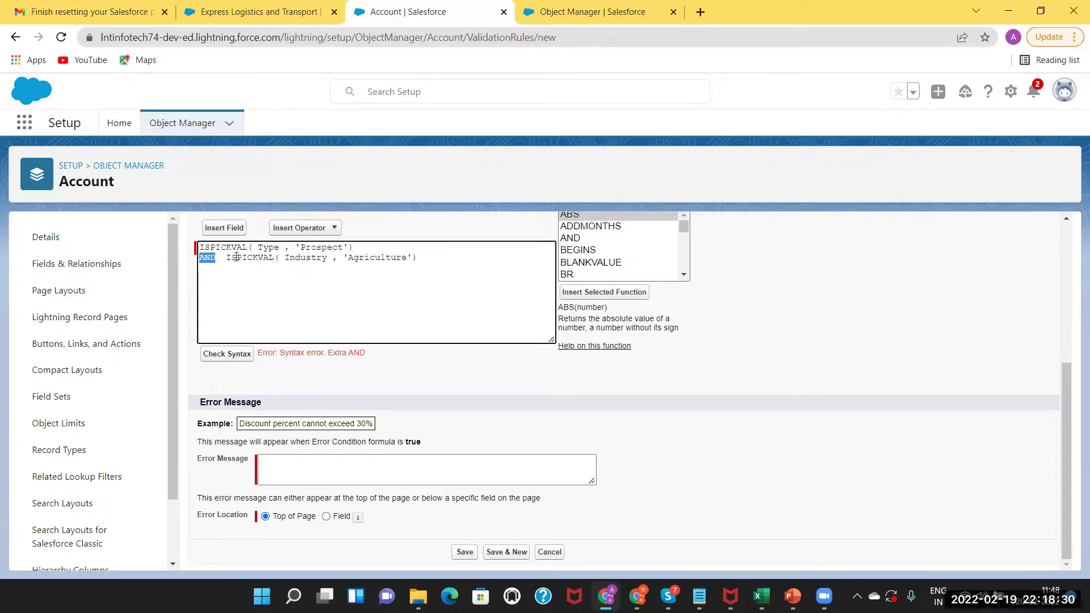
# Delete the extra AND, insert an AND() template, and paste the Type condition as logical1.
pyautogui.click(219, 256)
pyautogui.press('BackSpace')
pyautogui.press('BackSpace')
pyautogui.press('BackSpace')
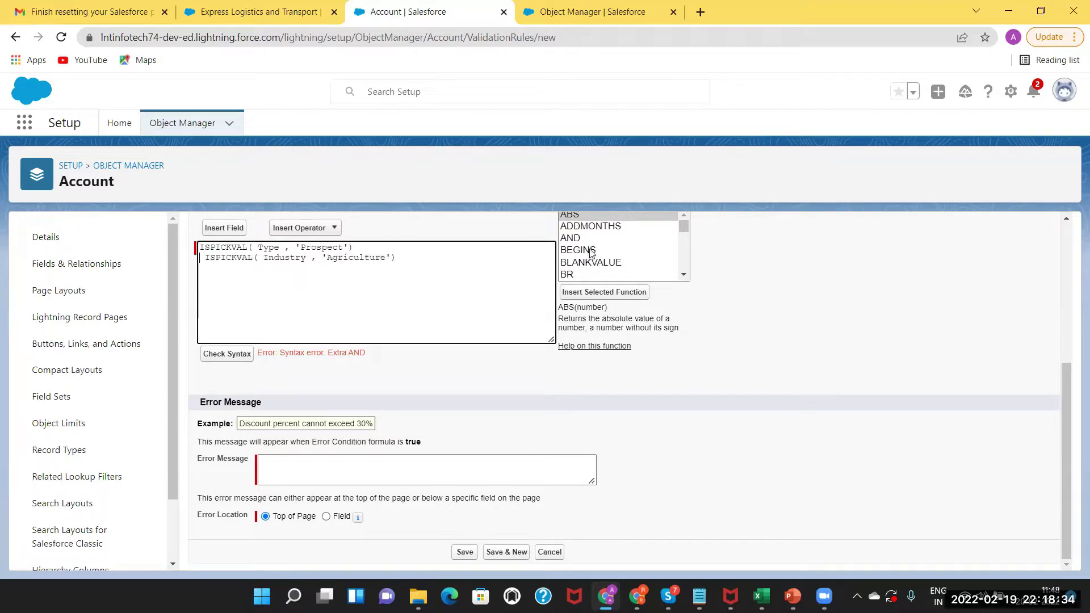
pyautogui.click(571, 238)
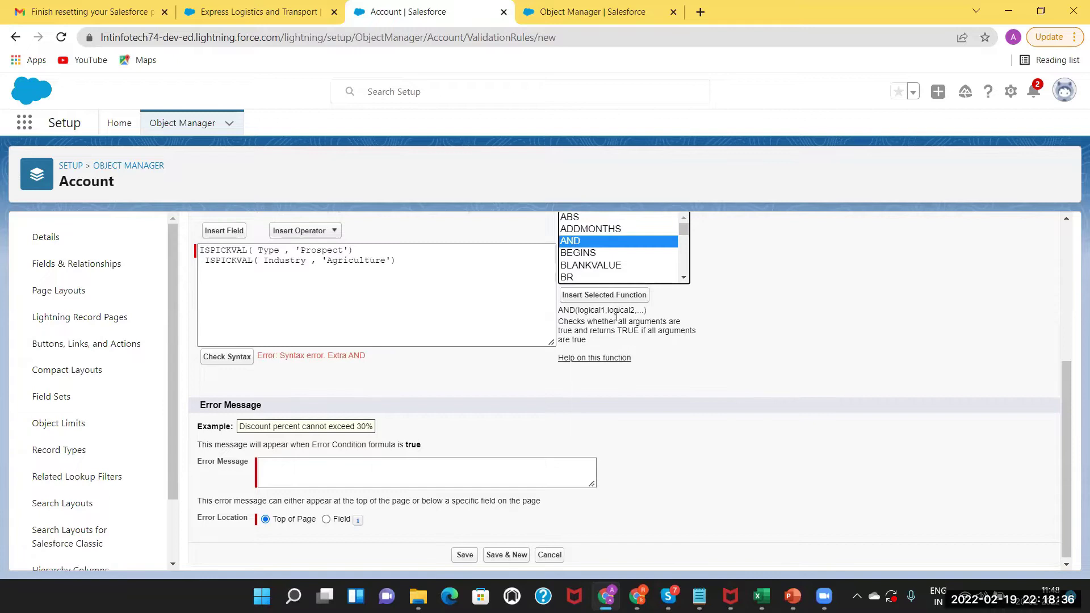
pyautogui.click(602, 295)
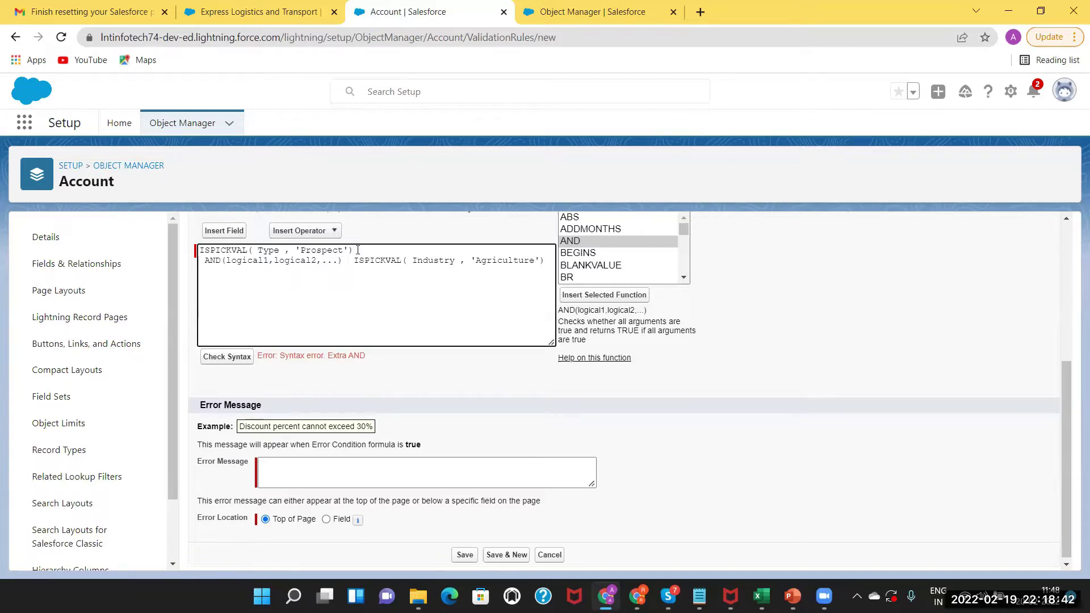
pyautogui.moveTo(357, 250); pyautogui.dragTo(199, 248)
pyautogui.hotkey('ctrl', 'c')
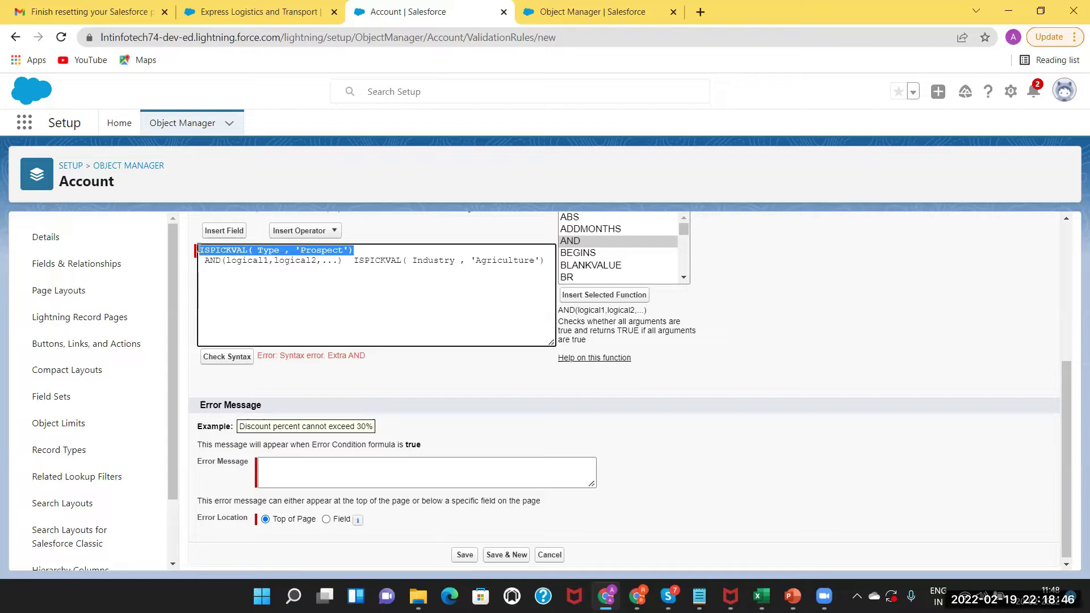
pyautogui.moveTo(268, 260); pyautogui.dragTo(227, 260)
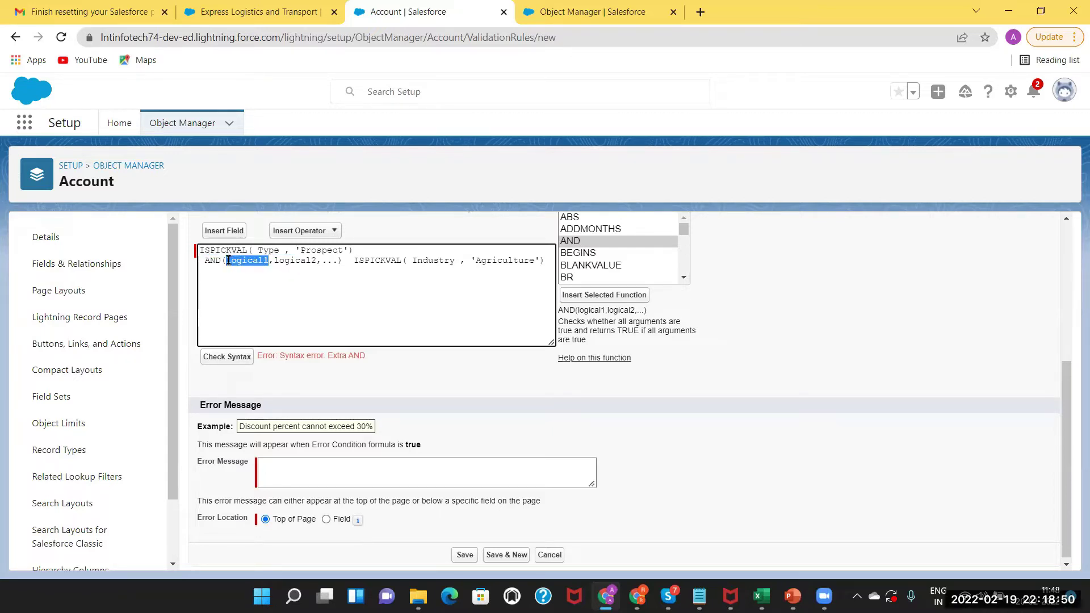
pyautogui.hotkey('ctrl', 'v')
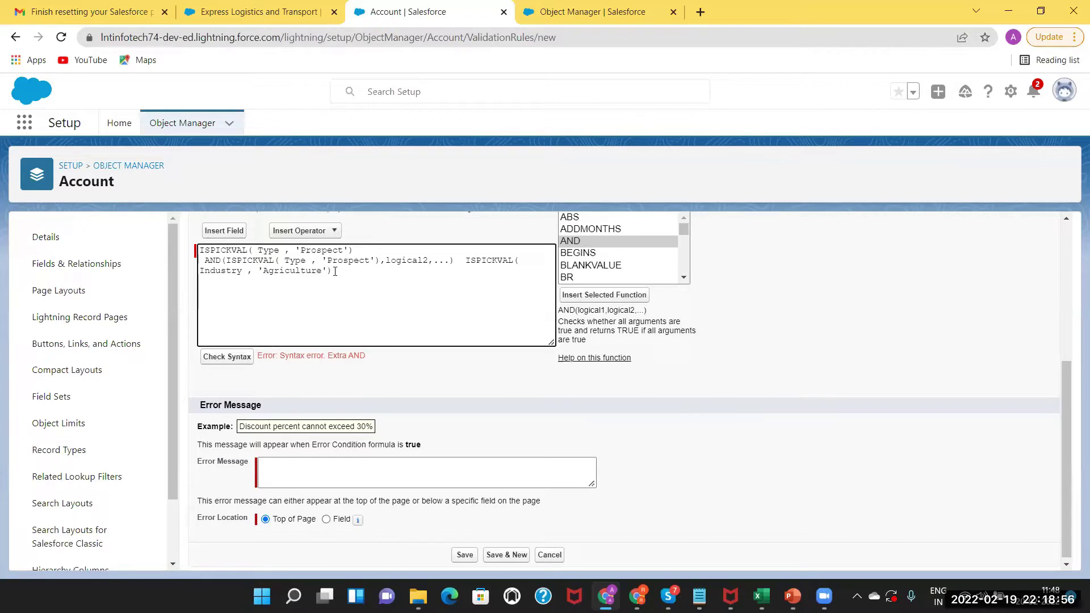
# Move the Industry condition into logical2, remove the leftover Type line, and check syntax.
pyautogui.click(466, 259)
pyautogui.hotkey('shift', 'Down')
pyautogui.hotkey('ctrl', 'c')
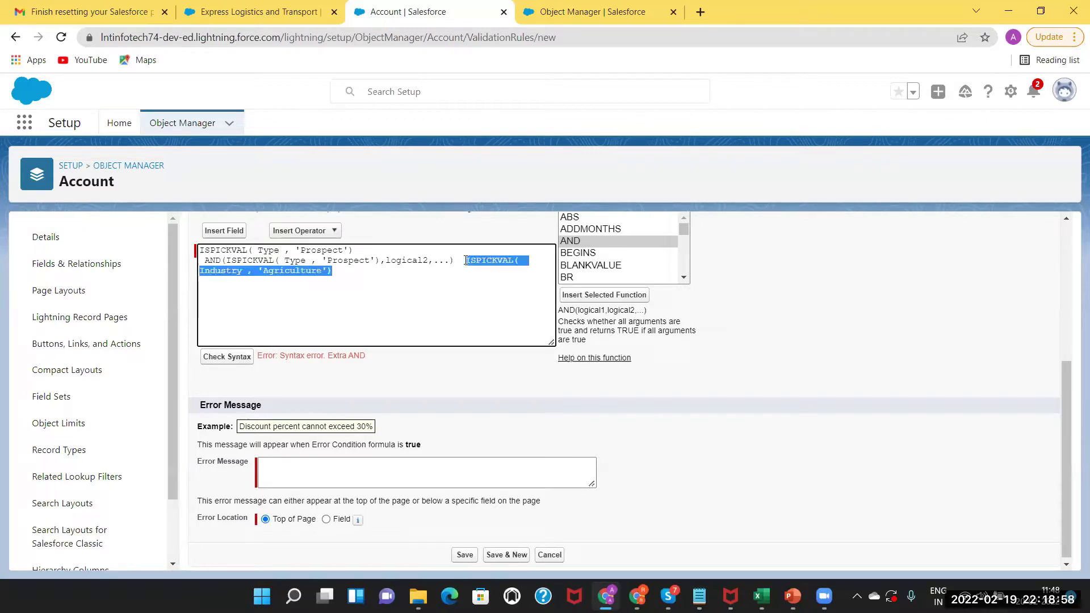
pyautogui.press('BackSpace')
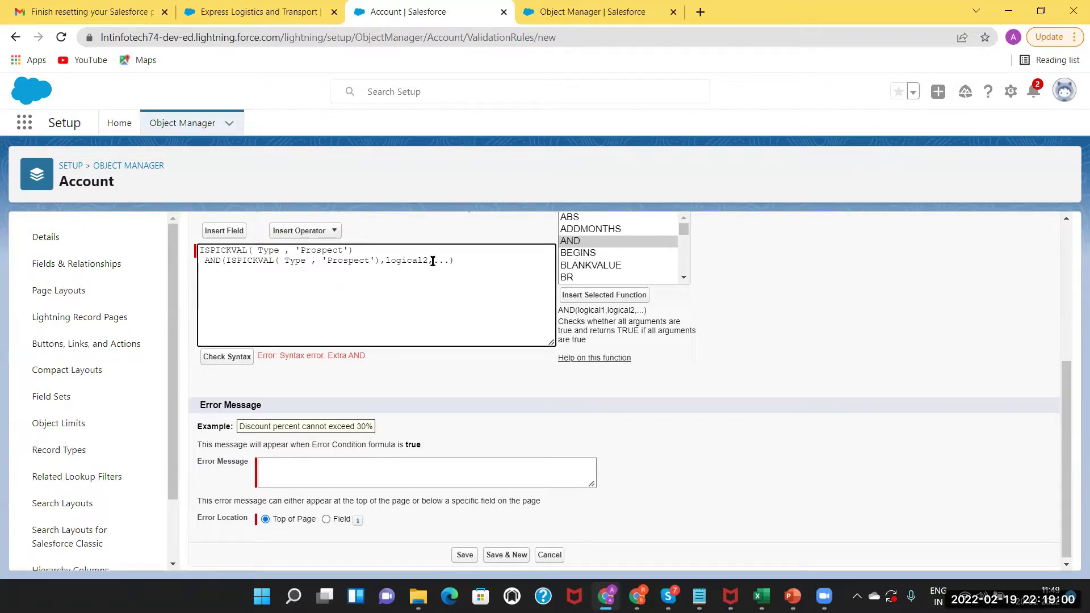
pyautogui.moveTo(450, 261); pyautogui.dragTo(122, 255)
pyautogui.hotkey('ctrl', 'v')
pyautogui.press('BackSpace')
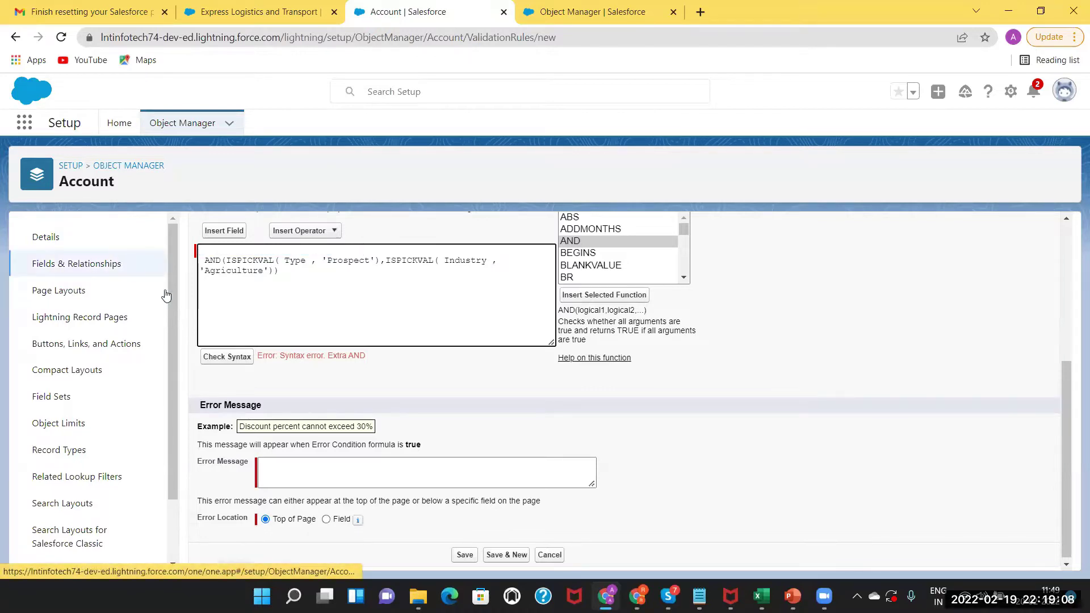
pyautogui.click(216, 361)
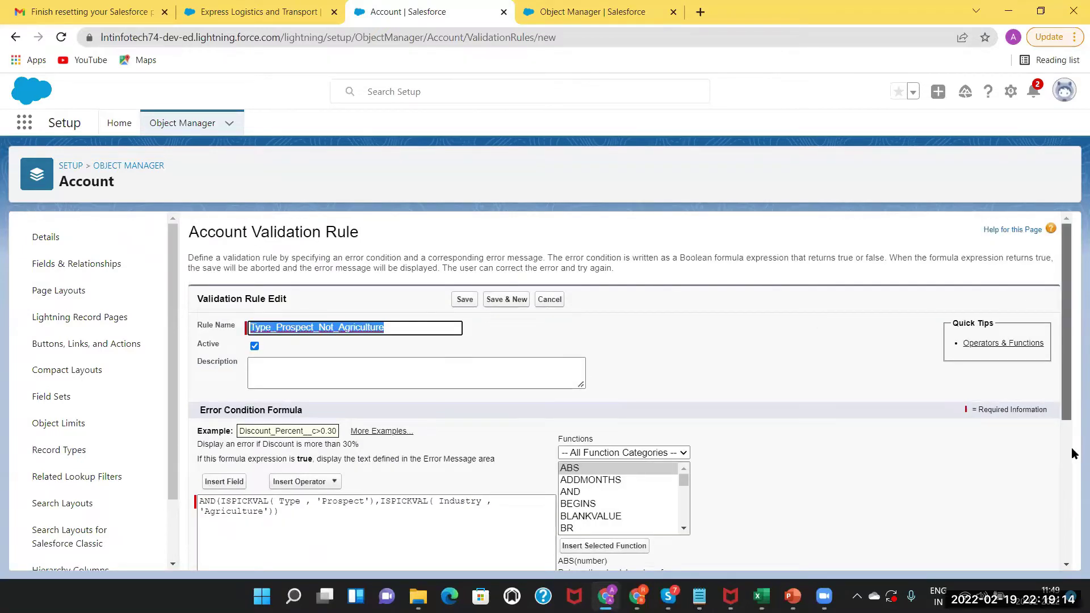
# Type 'Please choose other value for Industry' into the Error Message box.
pyautogui.scroll(-3, 1071, 447)
pyautogui.scroll(1, 1056, 366)
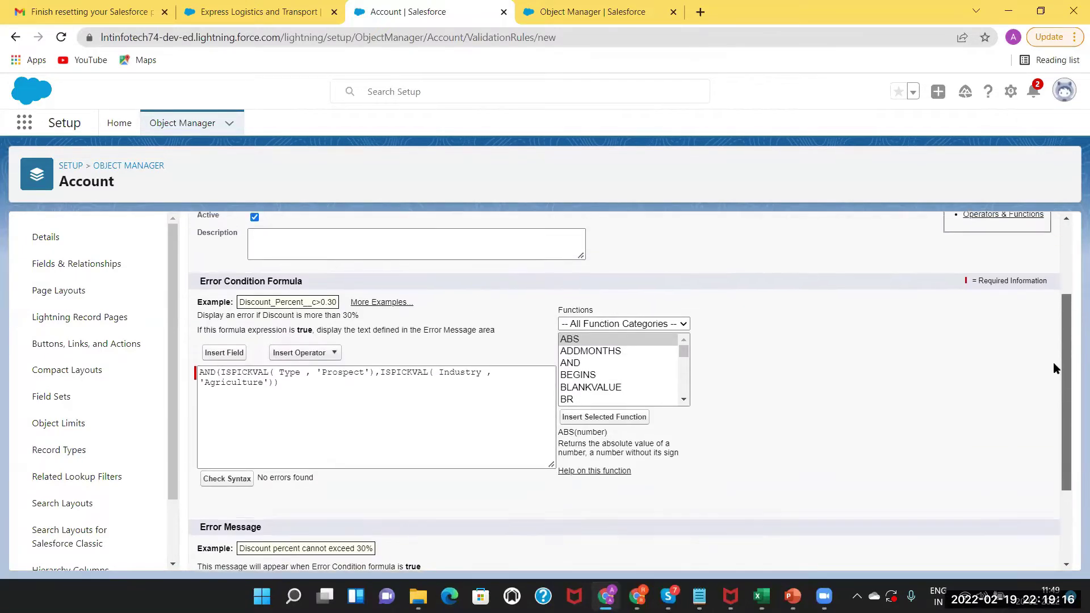
pyautogui.scroll(-2, 1058, 415)
pyautogui.scroll(-1, 1058, 426)
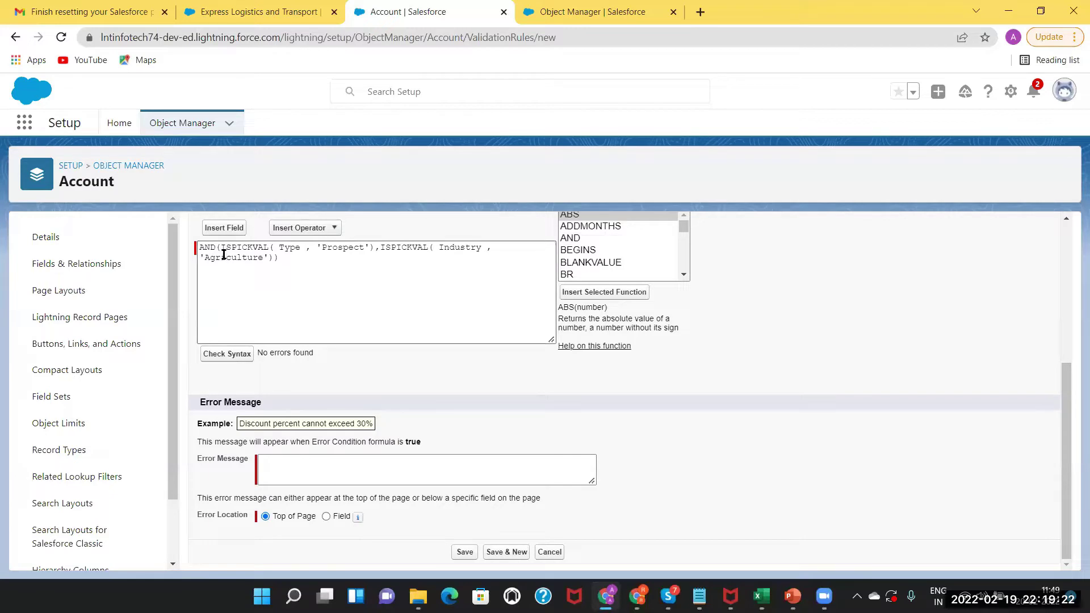
pyautogui.click(281, 473)
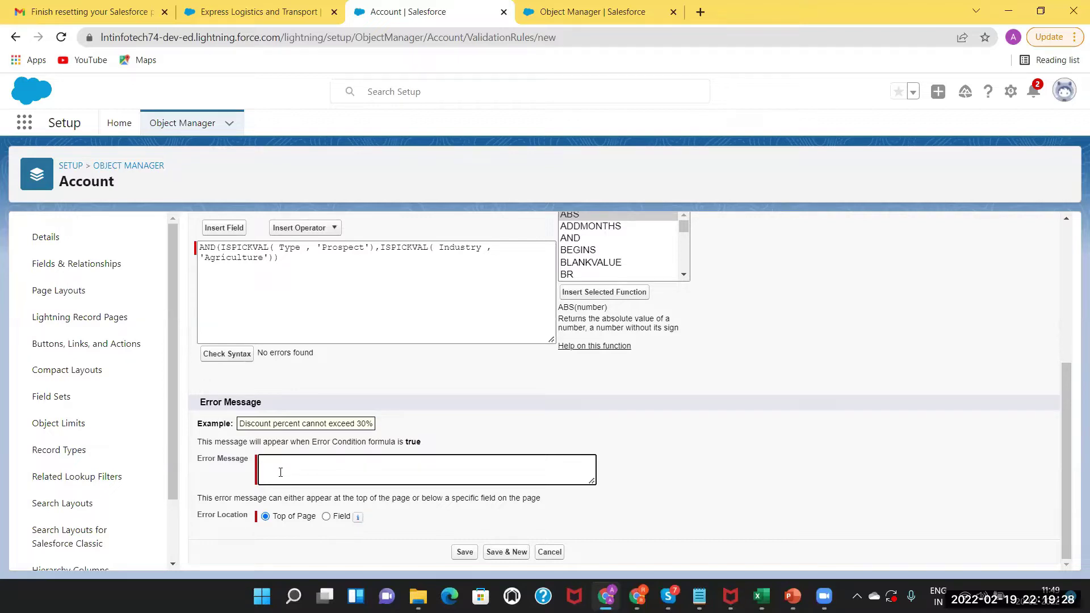
pyautogui.write('Please choose')
pyautogui.write('other value for Industry')
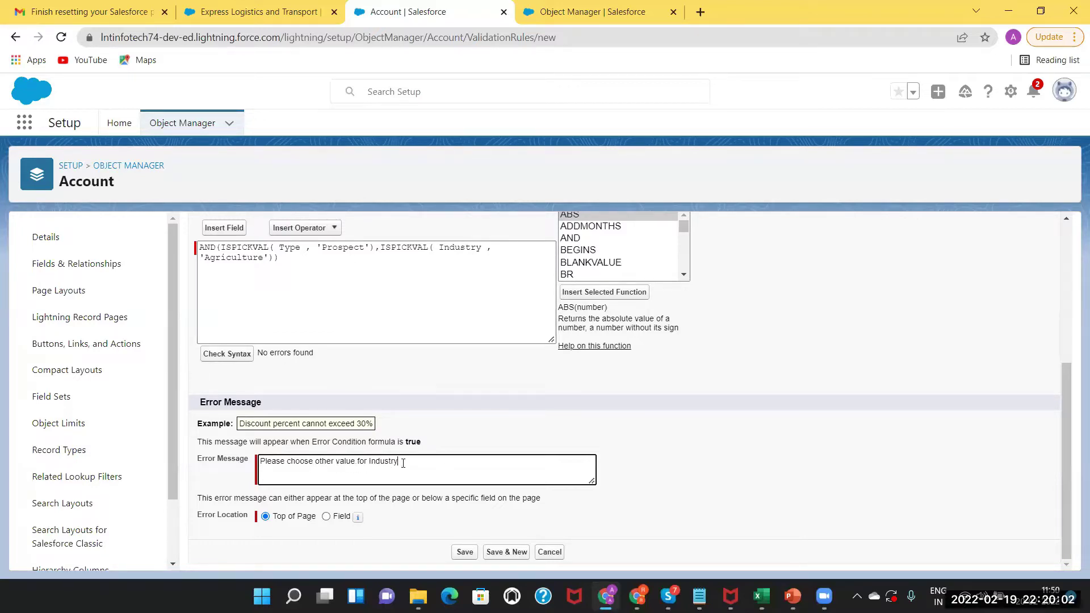
# Show the rule's error at the Industry field, save Type_Prospect_Not_Agriculture, and return to Express Logistics and Transport.
pyautogui.click(326, 516)
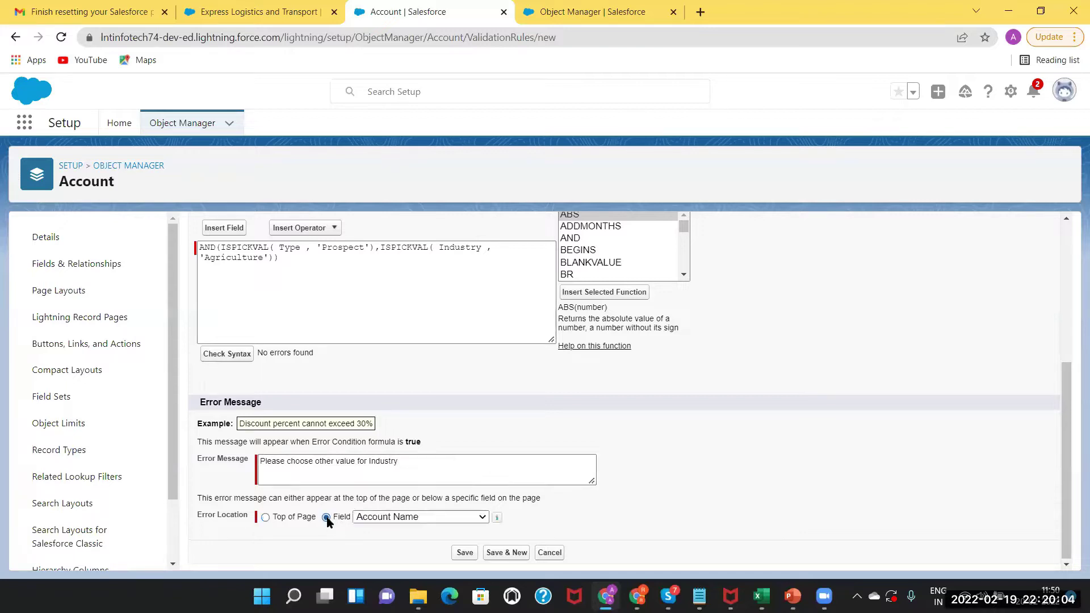
pyautogui.click(395, 518)
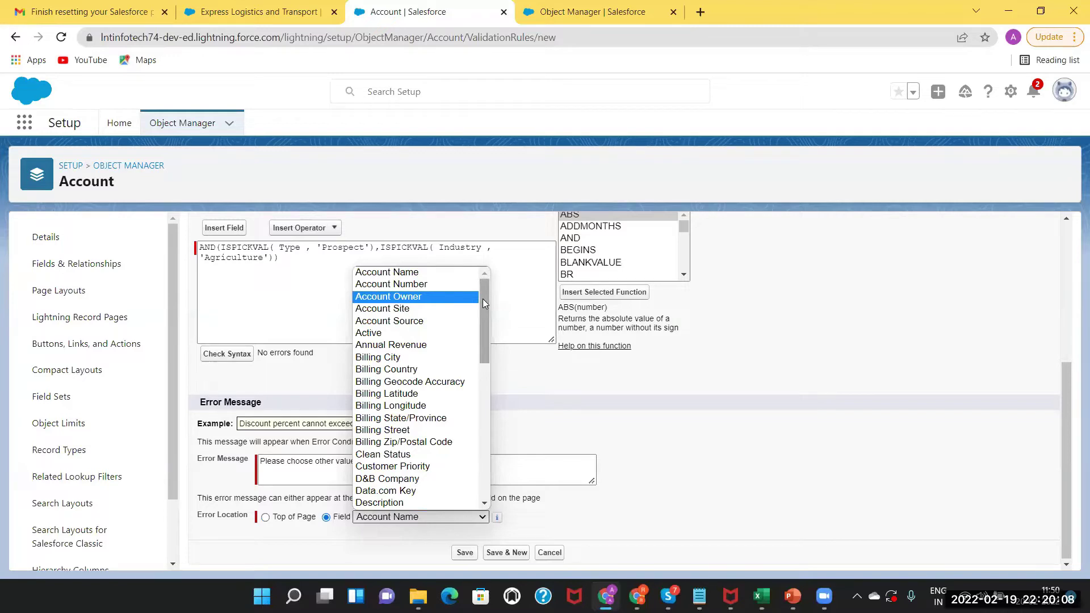
pyautogui.moveTo(482, 298); pyautogui.dragTo(482, 379)
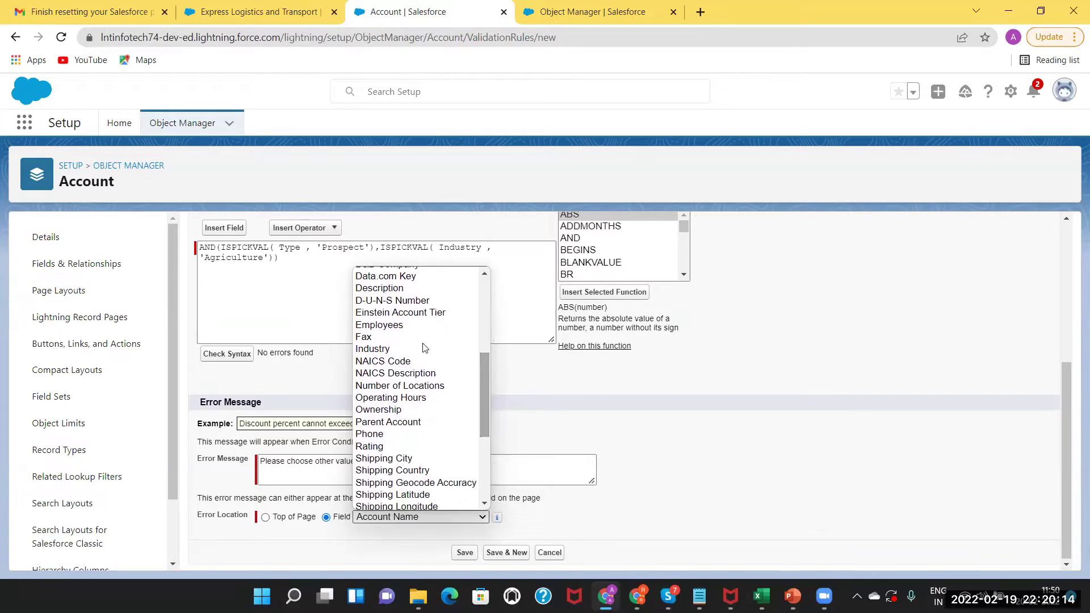
pyautogui.click(378, 350)
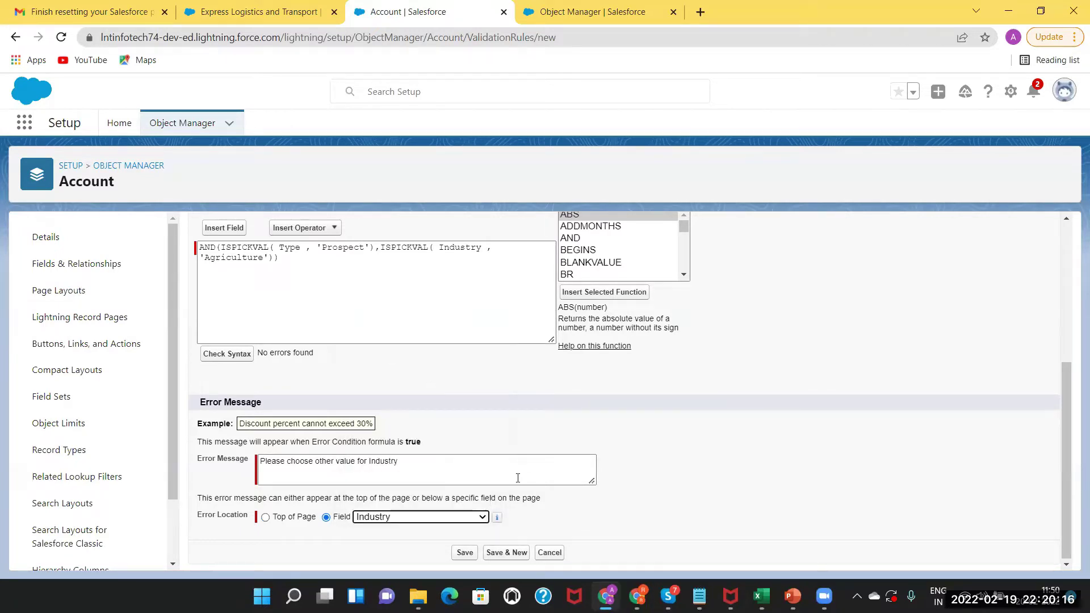
pyautogui.click(464, 554)
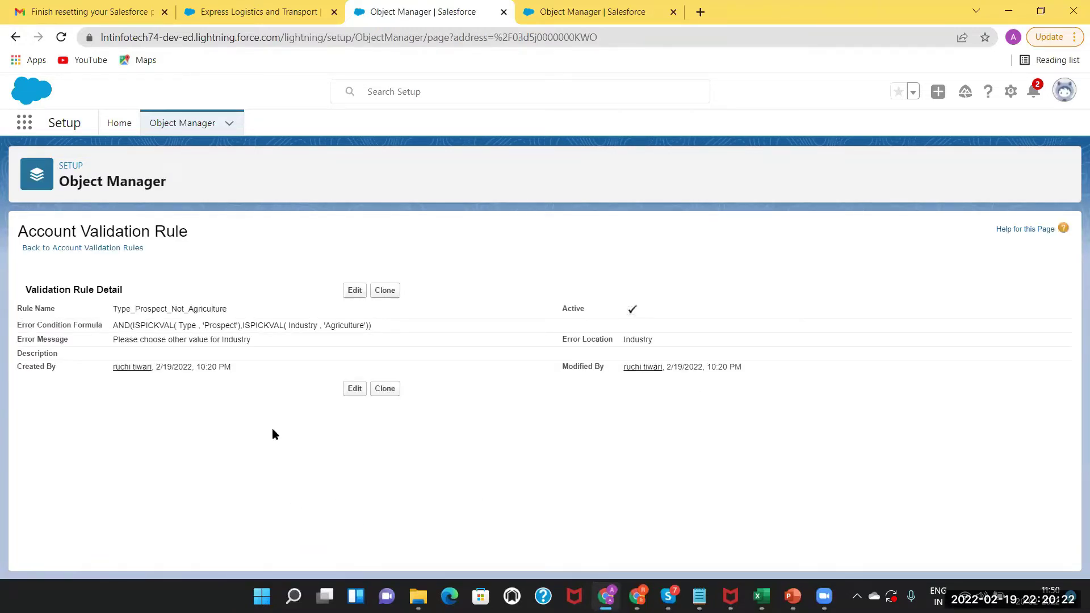
pyautogui.click(267, 12)
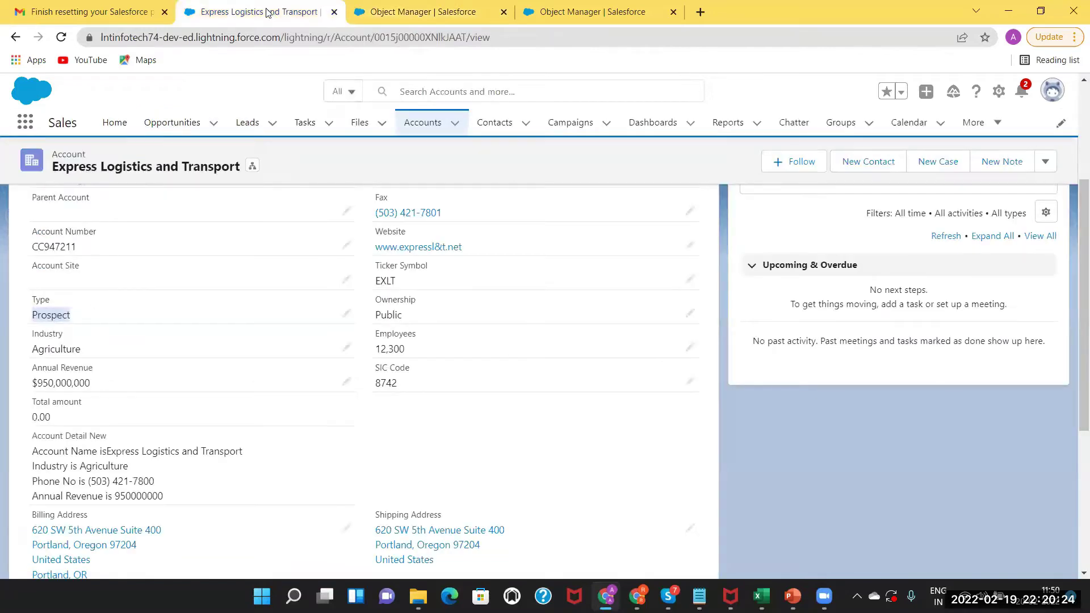
# Open the Edge Communications account details and begin editing its fields.
pyautogui.click(417, 126)
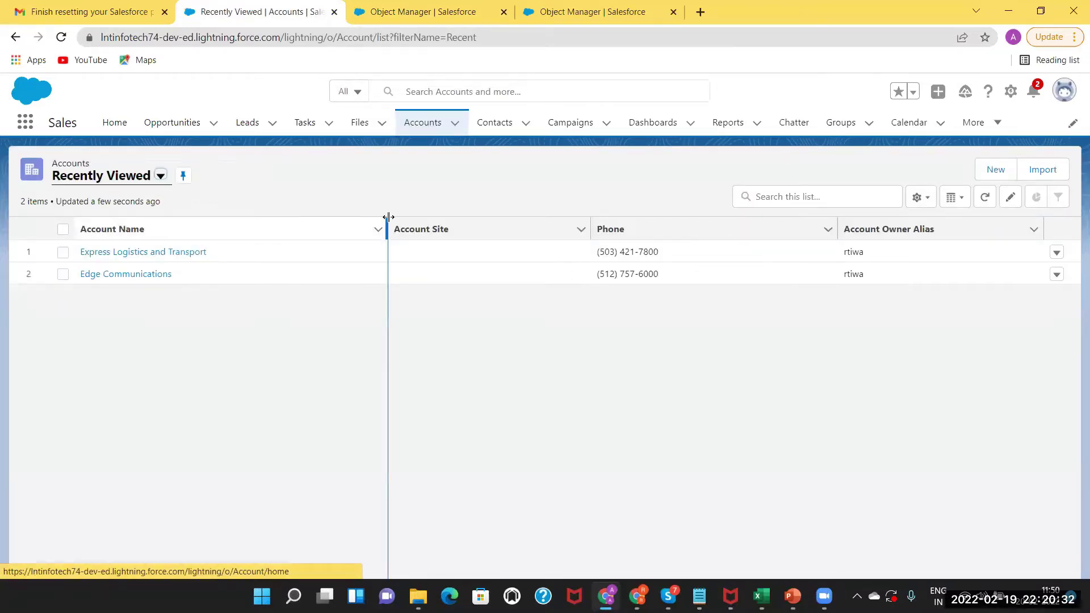
pyautogui.click(141, 279)
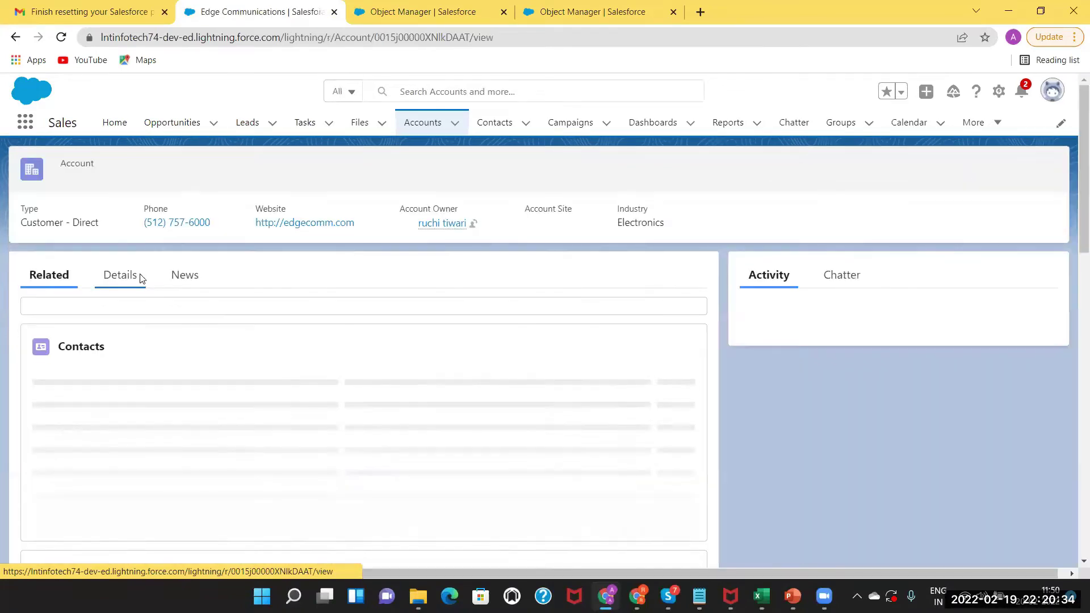
pyautogui.click(120, 282)
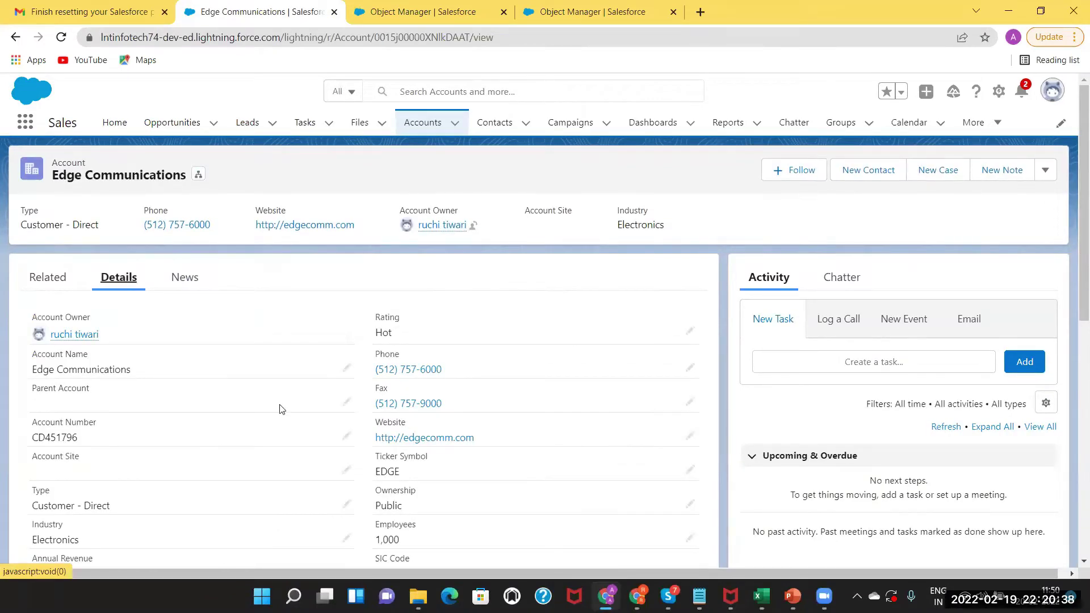
pyautogui.click(347, 508)
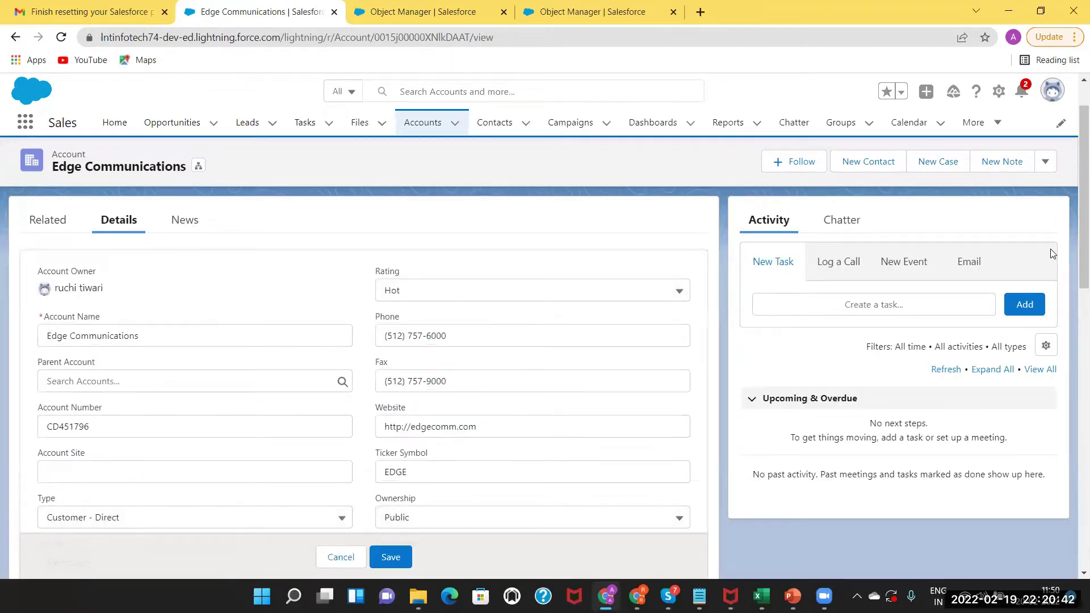
# Set Type to Prospect and Industry to Agriculture, then try saving to test the rule.
pyautogui.moveTo(1072, 263); pyautogui.dragTo(1073, 331)
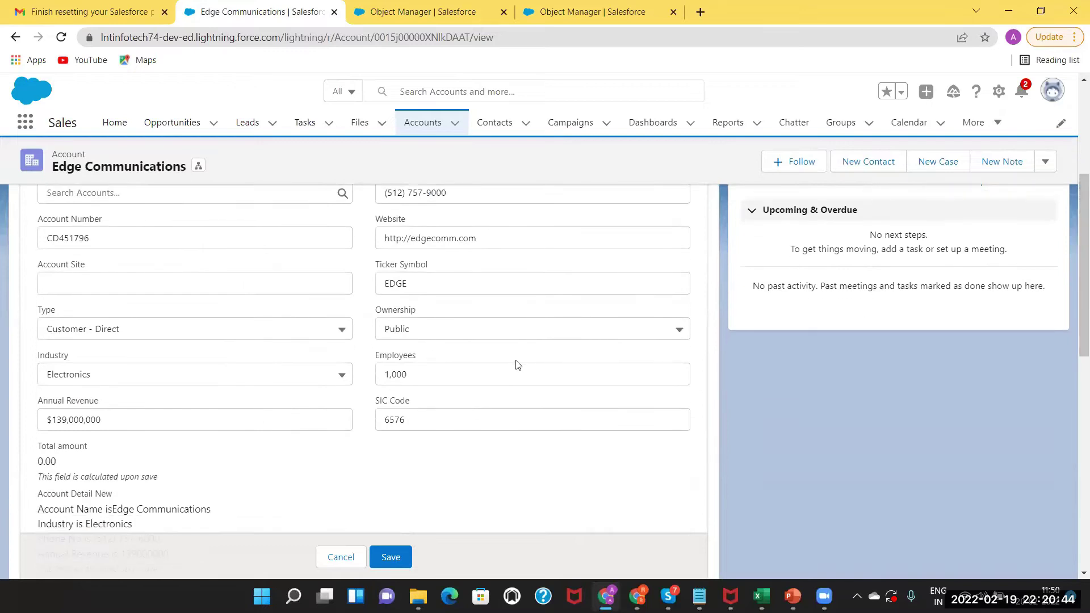
pyautogui.click(318, 330)
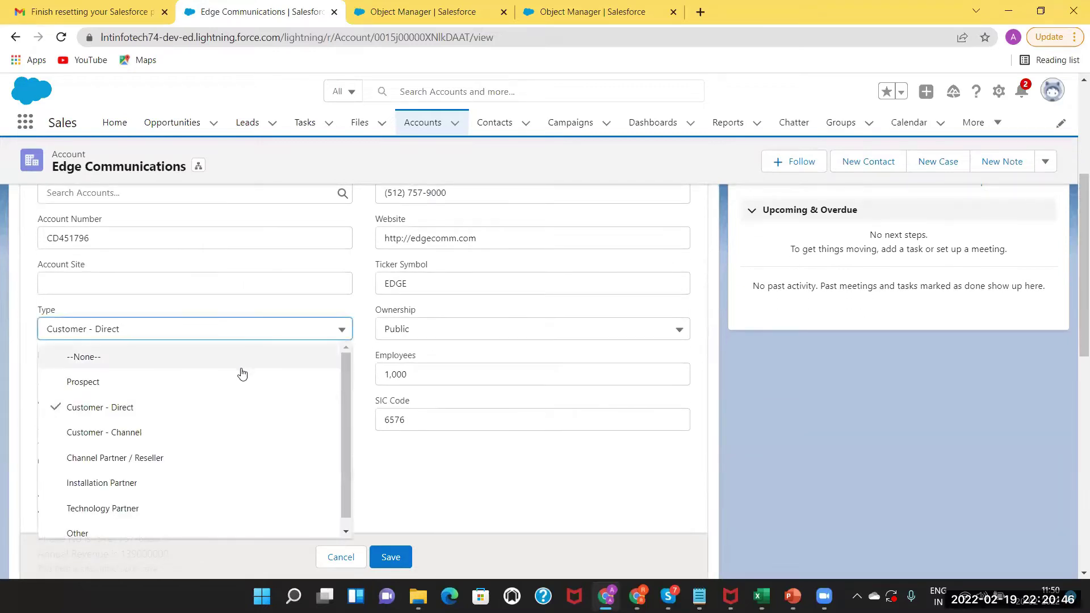
pyautogui.click(238, 381)
pyautogui.click(274, 378)
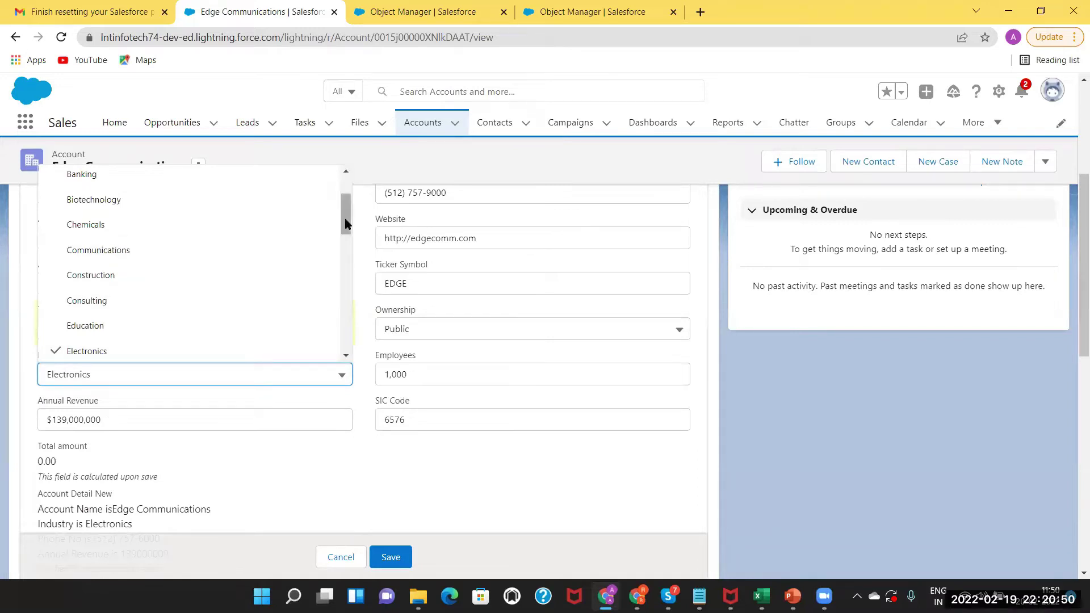
pyautogui.scroll(2, 346, 222)
pyautogui.click(243, 301)
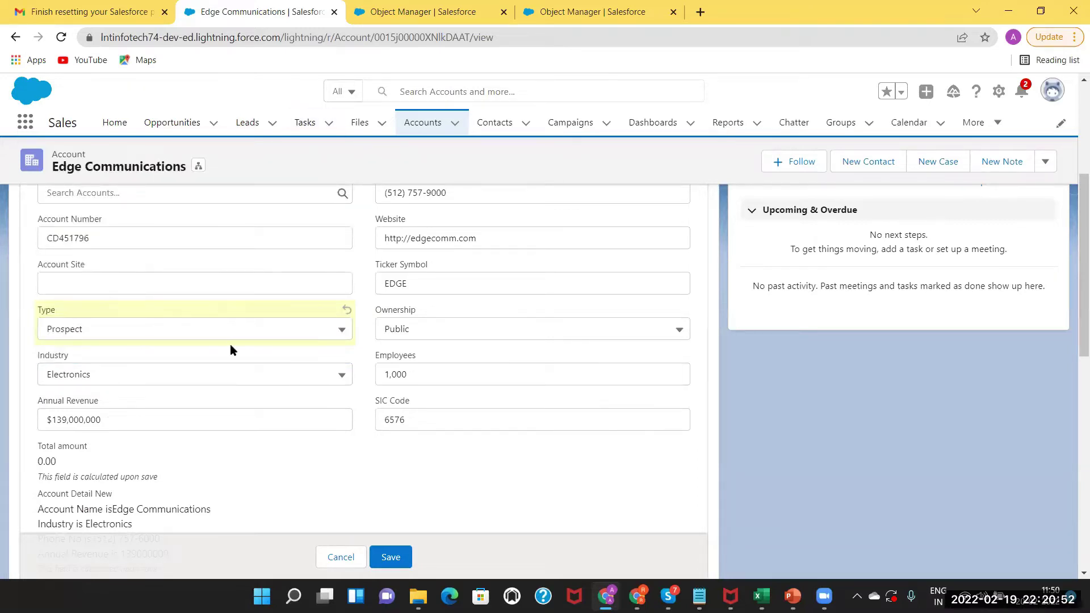
pyautogui.click(238, 374)
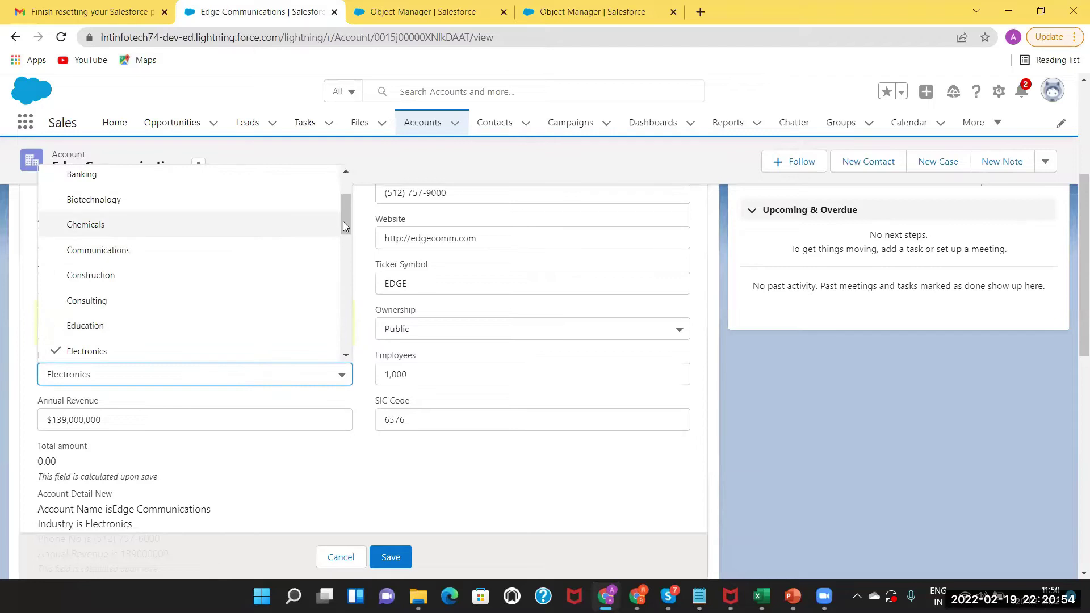
pyautogui.scroll(2, 344, 210)
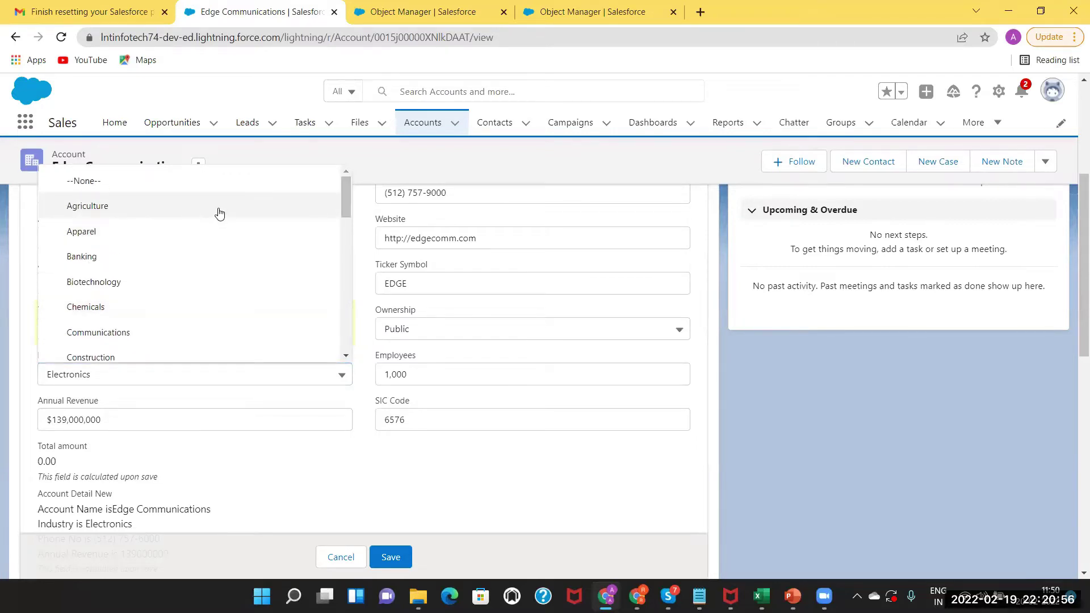
pyautogui.click(219, 210)
pyautogui.click(387, 559)
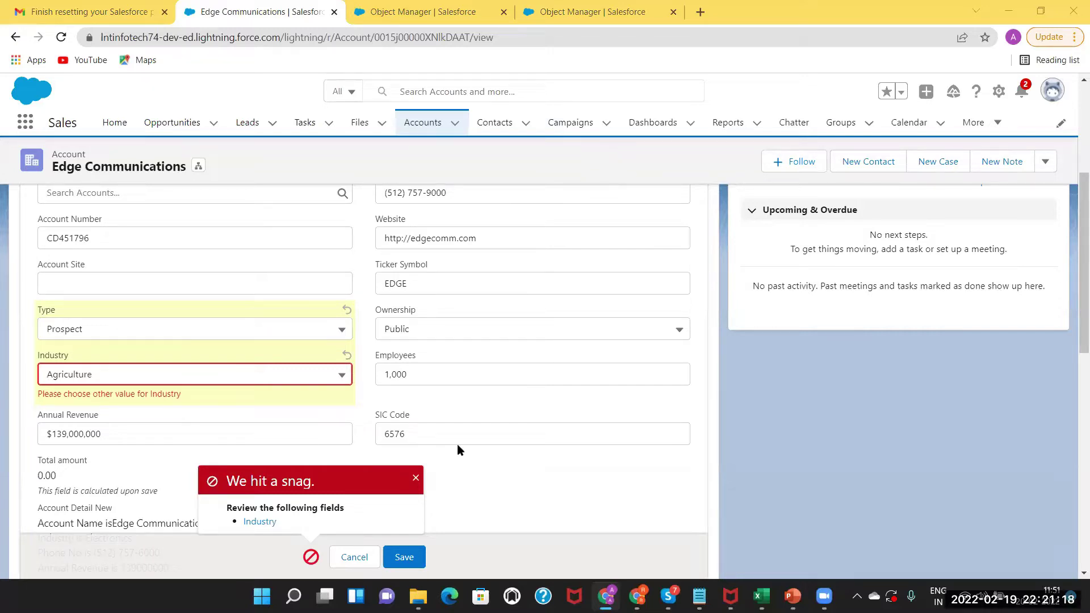
# Dismiss the validation error, discard the edits, and switch to the PowerPoint slides.
pyautogui.click(416, 480)
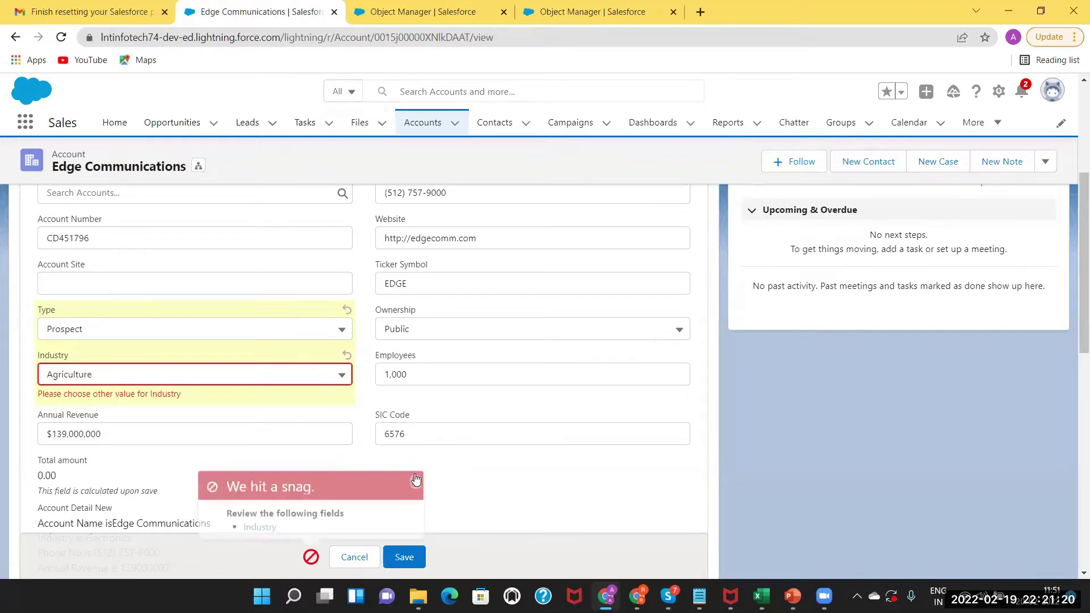
pyautogui.click(353, 555)
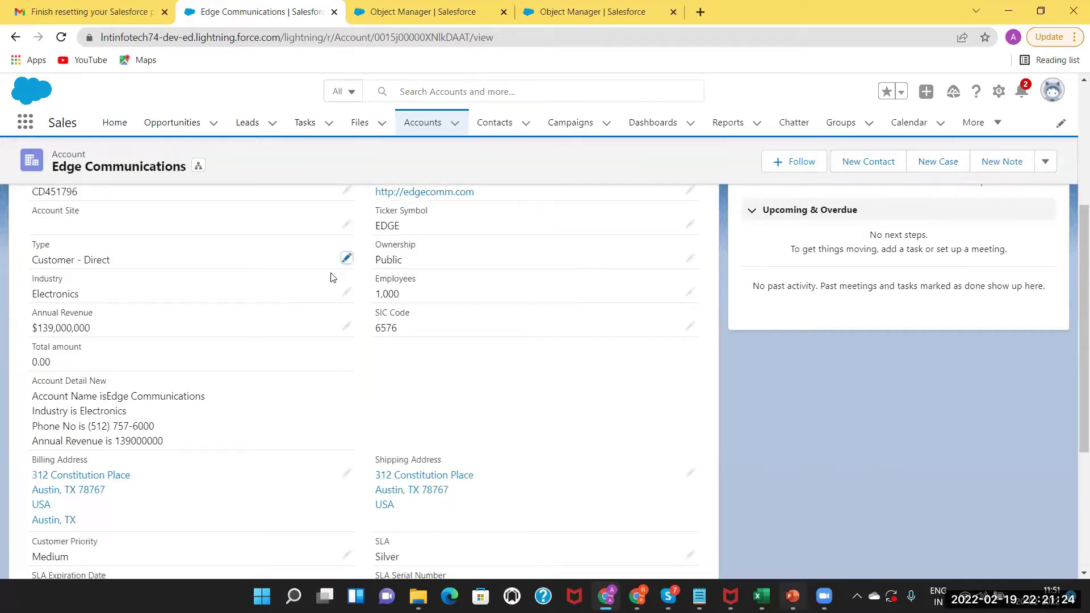
pyautogui.hotkey('alt', 'Tab')
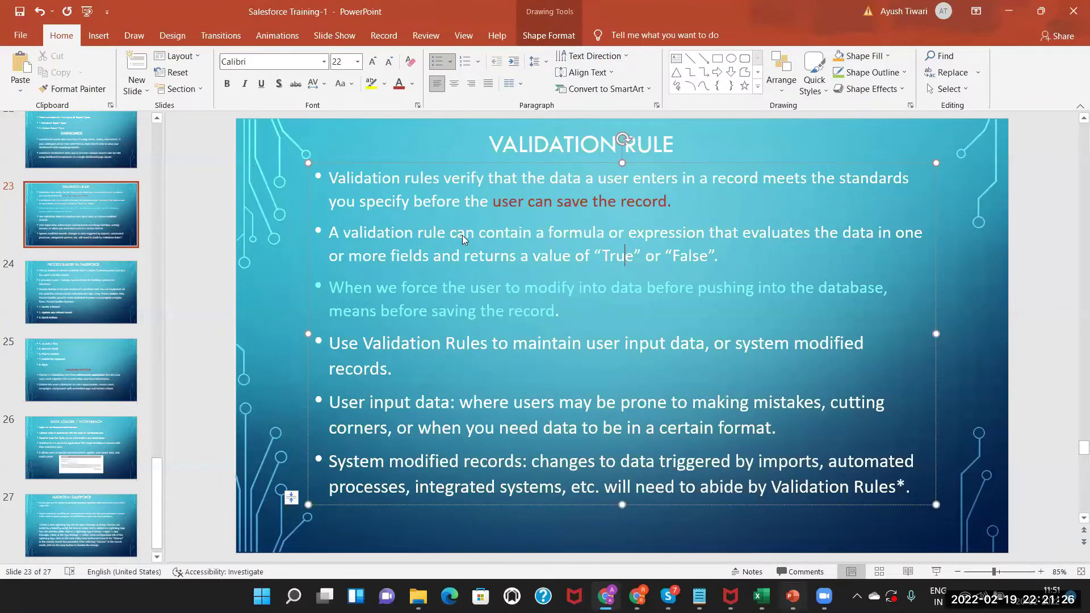
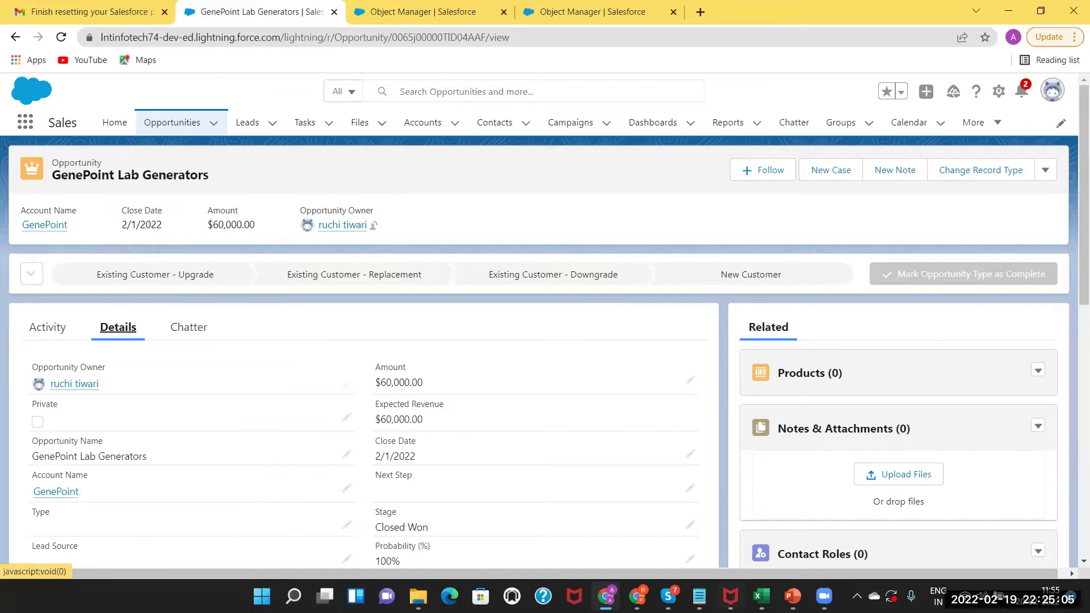
# In the Excel notes, enter the heading PROCESS BUILDER in H6 and autofit column H.
pyautogui.click(762, 596)
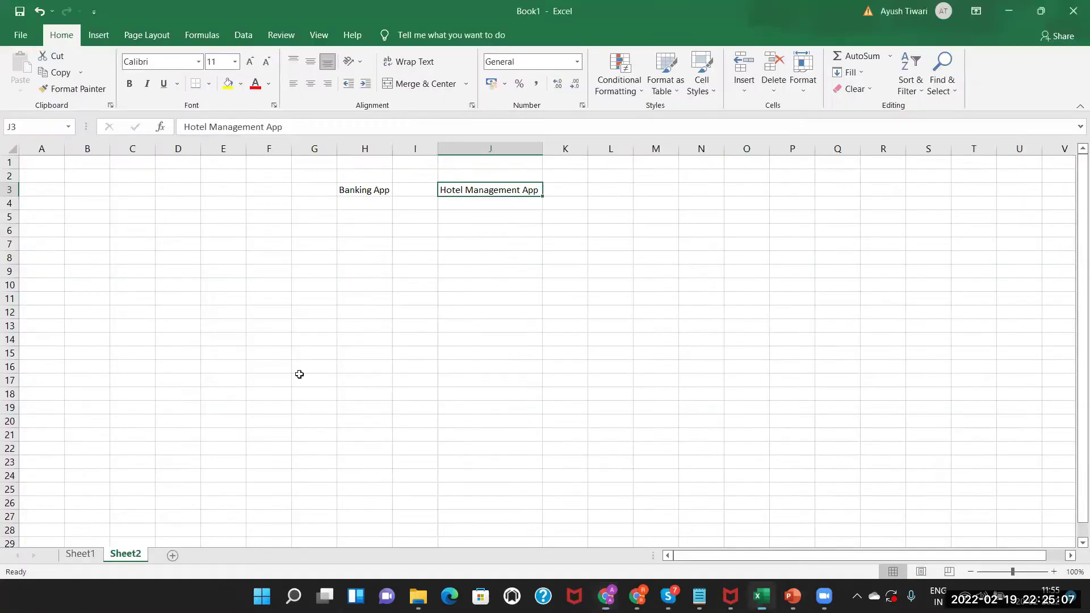
pyautogui.click(353, 230)
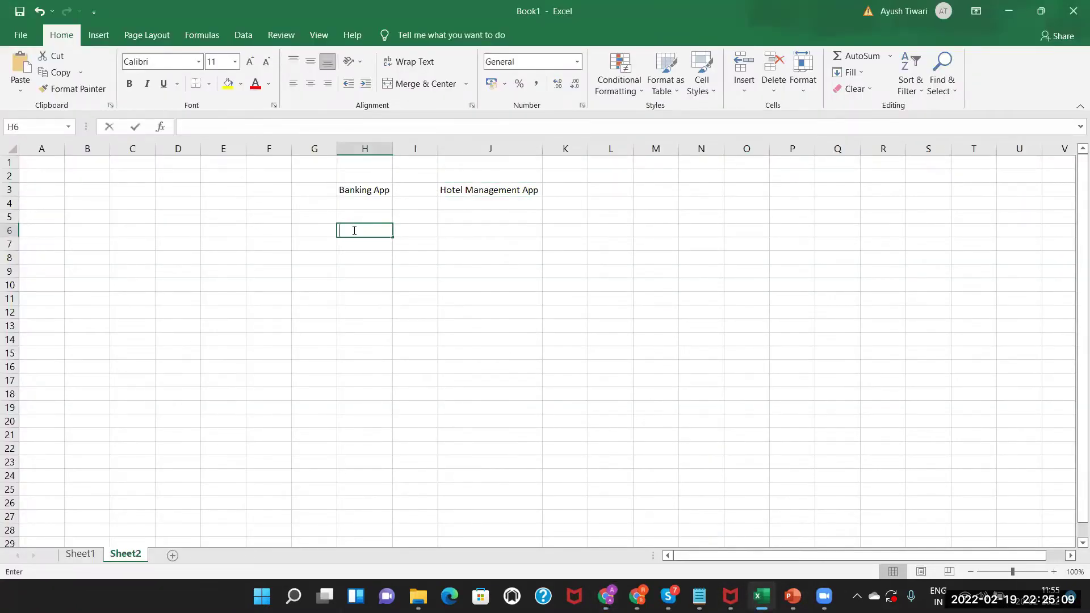
pyautogui.write('PROCESS')
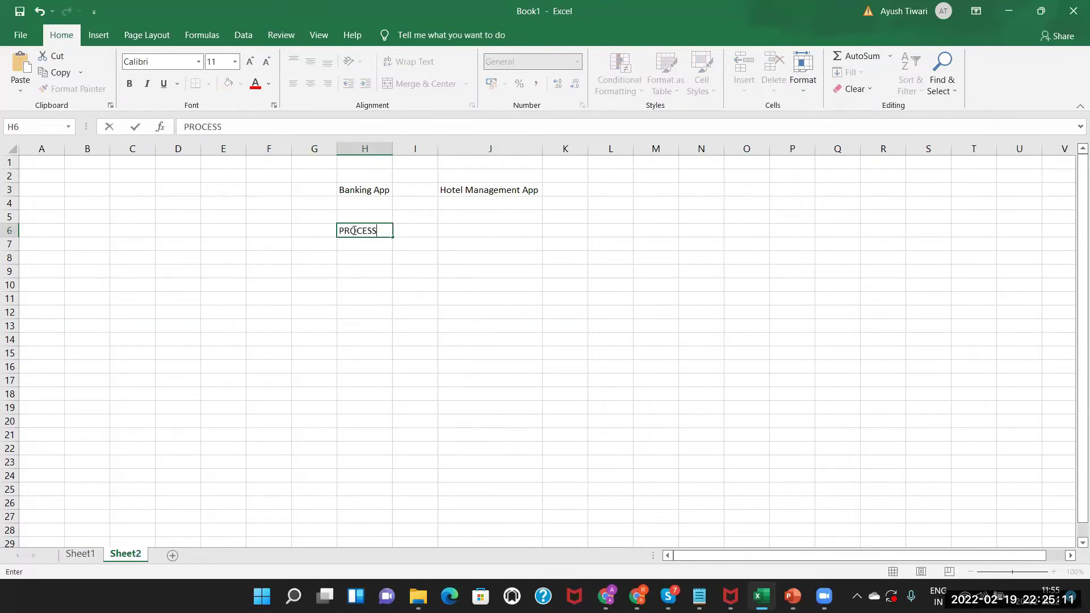
pyautogui.write(' BUILDER')
pyautogui.doubleClick(393, 148)
pyautogui.click(372, 148)
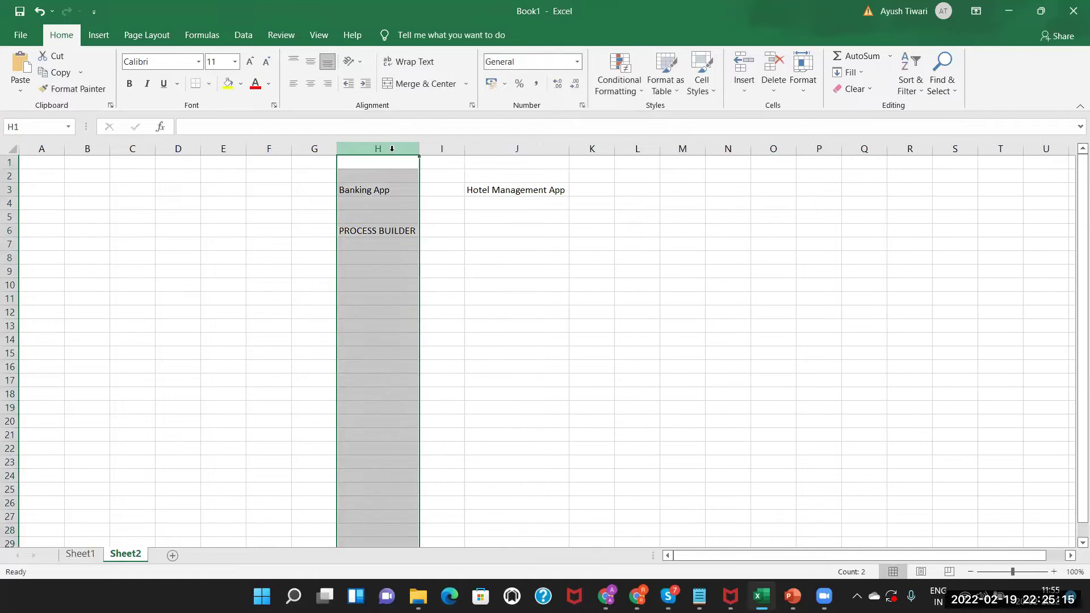
# Enter Oppo in G8 with criteria '1. Stage is closed One' and '2. Amount > 10000' in H8:H9.
pyautogui.click(356, 258)
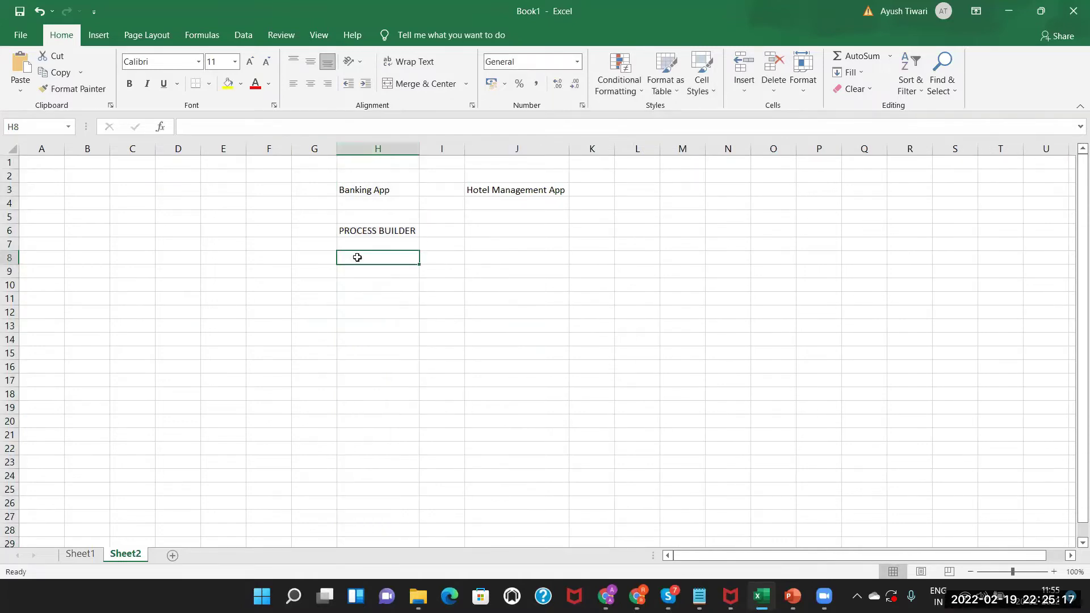
pyautogui.click(316, 257)
pyautogui.write('Oppo')
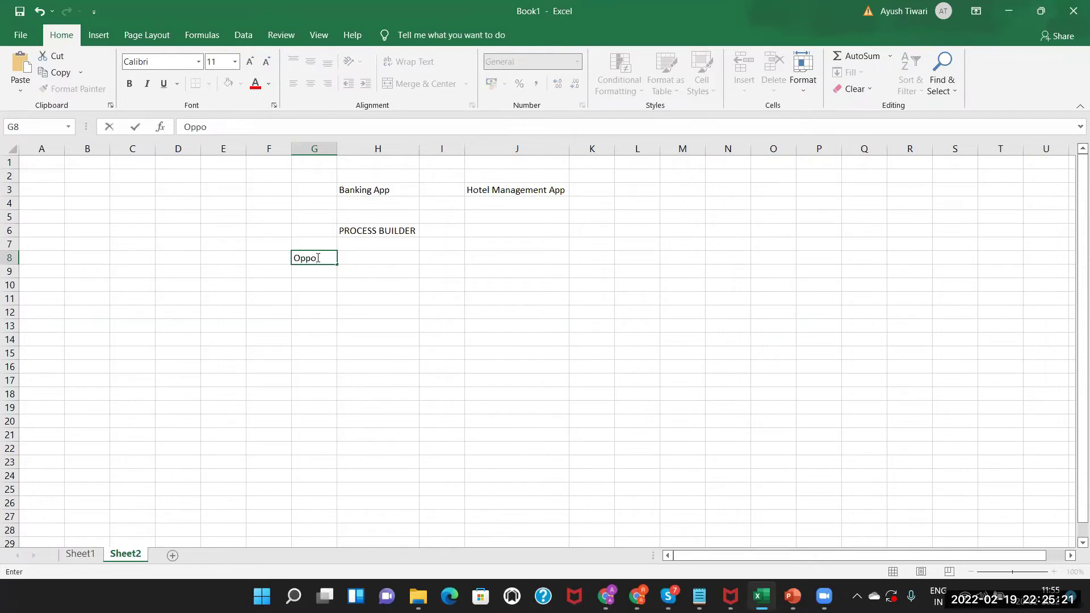
pyautogui.doubleClick(372, 258)
pyautogui.write('1. Stag')
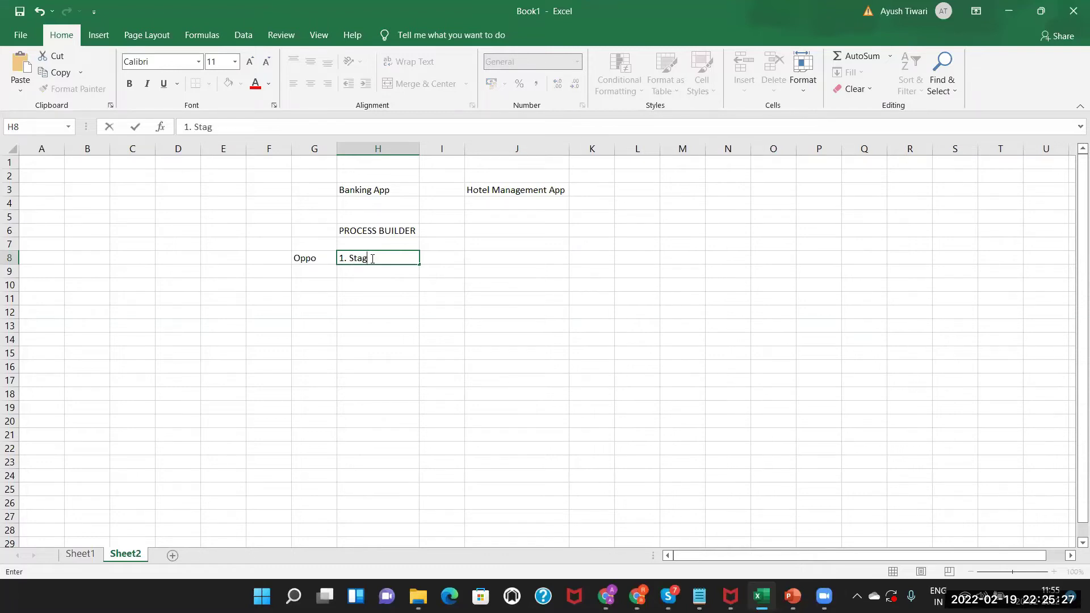
pyautogui.write('e is closed One')
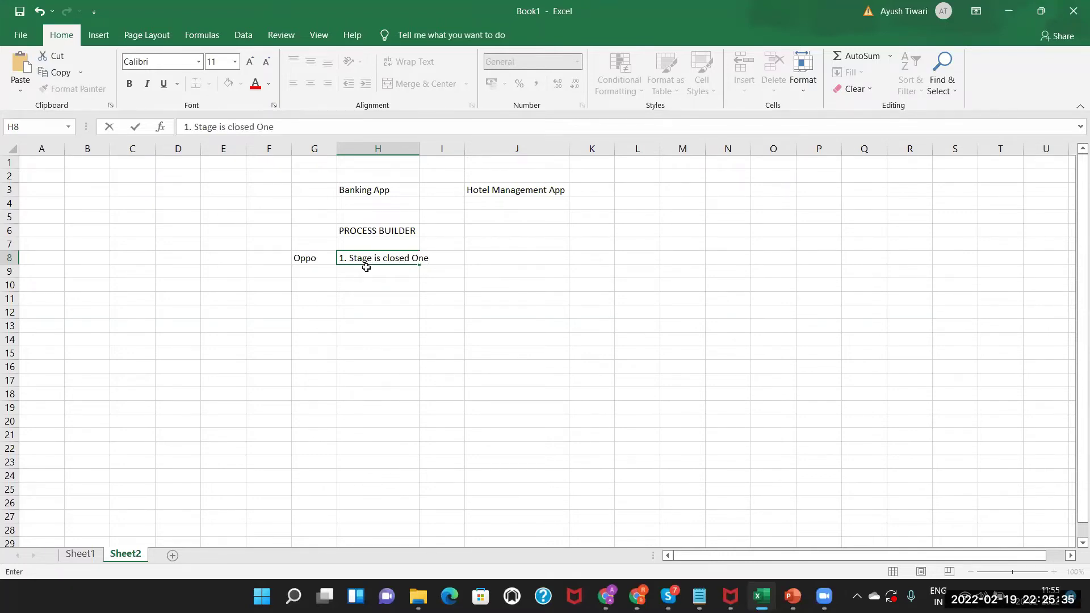
pyautogui.press('Return')
pyautogui.write('2.')
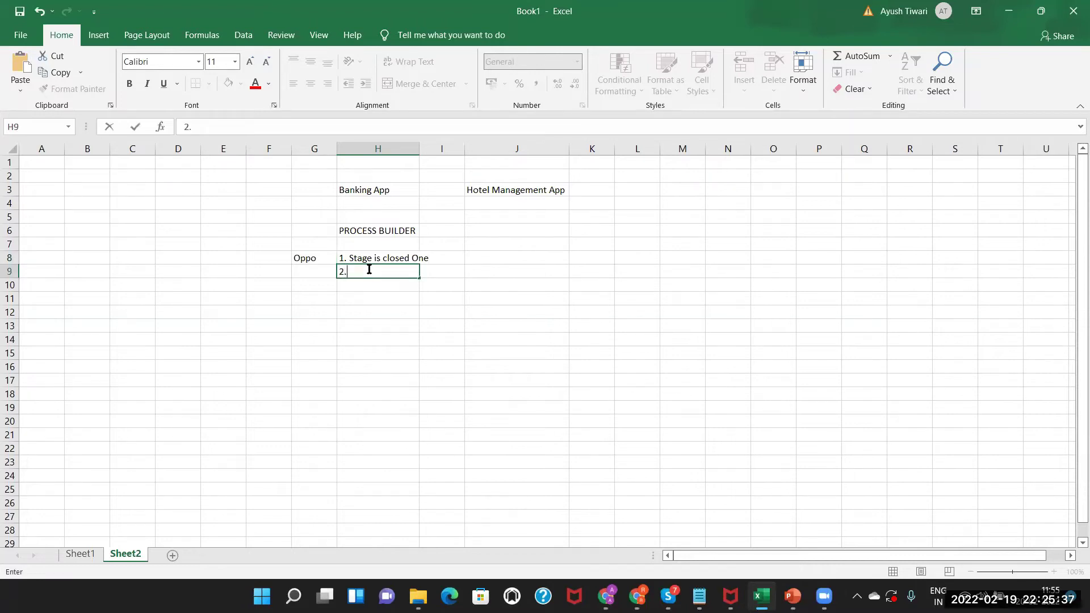
pyautogui.write(' Amoun')
pyautogui.write('t ?')
pyautogui.write('>')
pyautogui.write(' 10000')
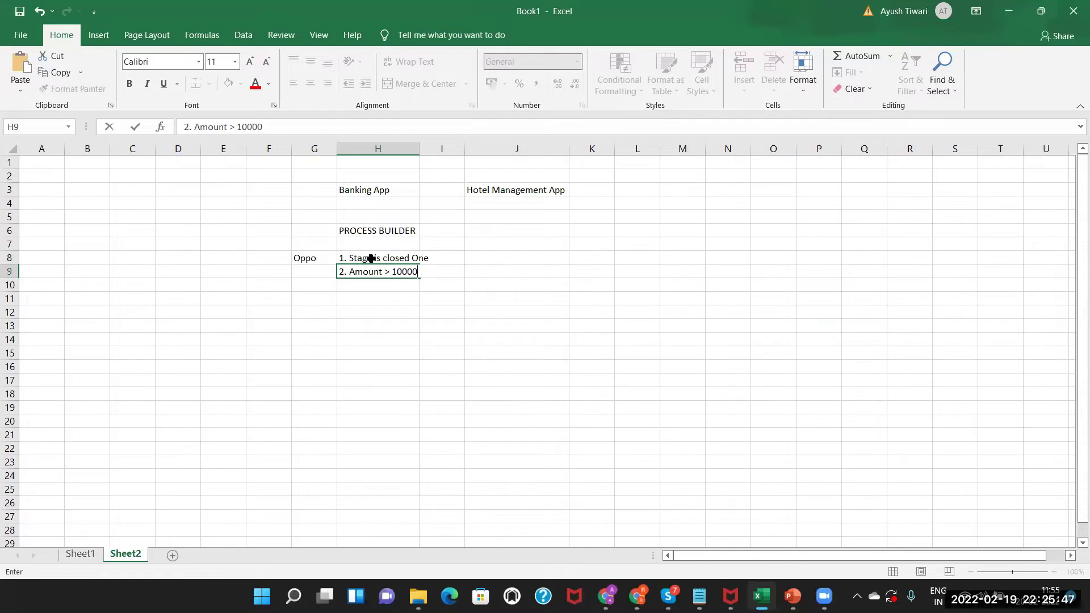
pyautogui.moveTo(371, 258); pyautogui.dragTo(370, 278)
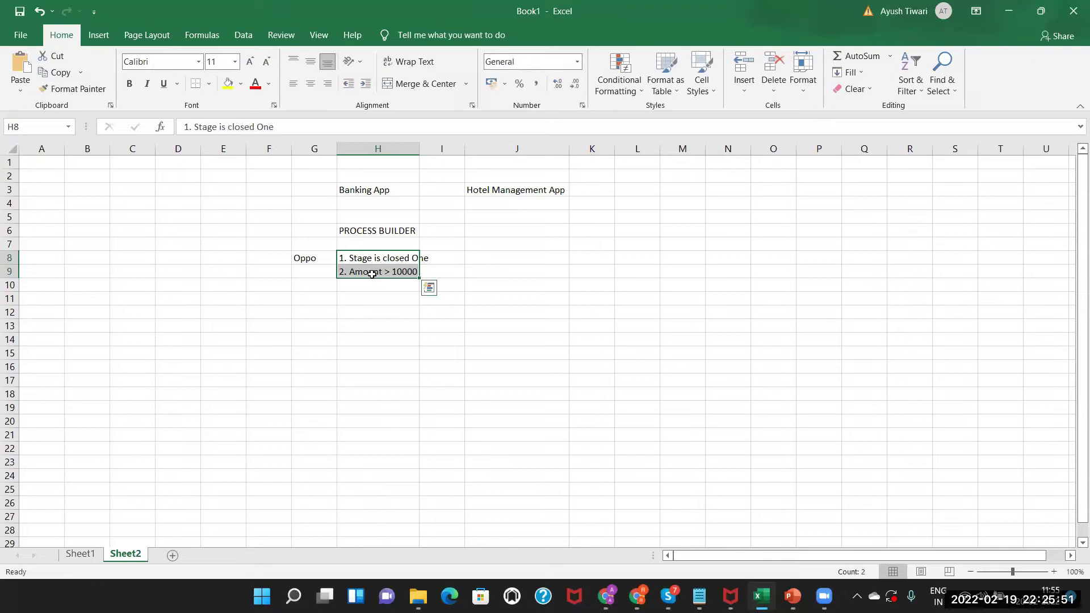
# Add the action 'Create a new Order Record' in cell H11.
pyautogui.doubleClick(351, 300)
pyautogui.write('Create ')
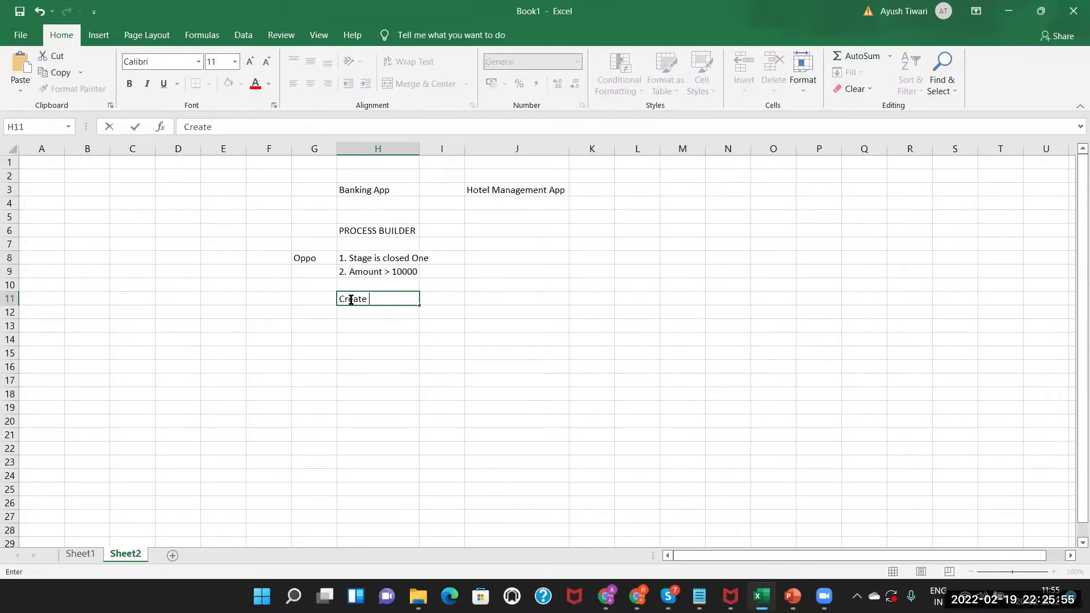
pyautogui.write('a new Order')
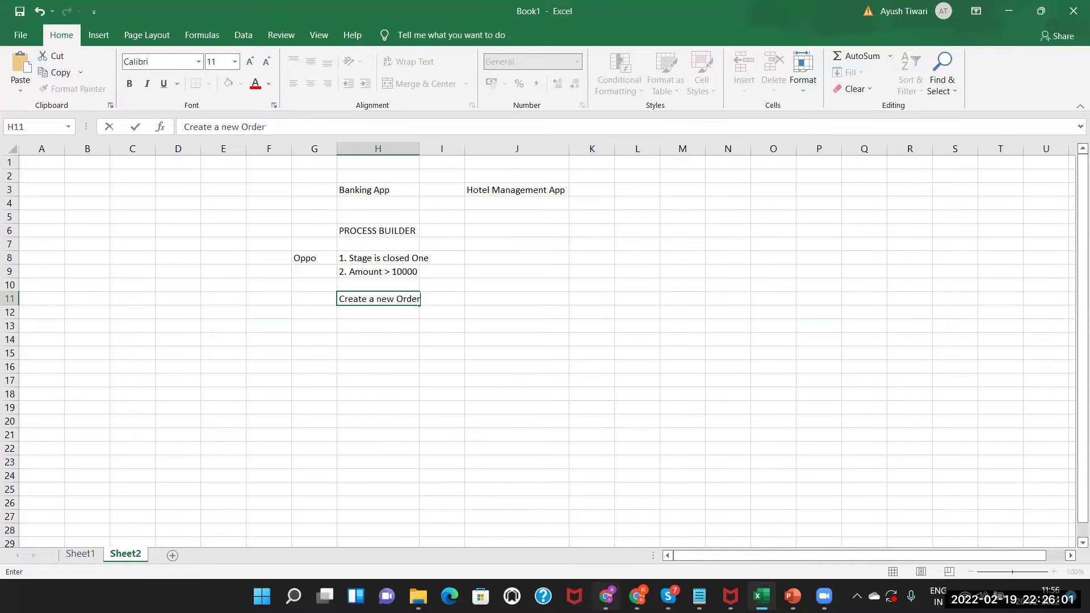
pyautogui.click(607, 594)
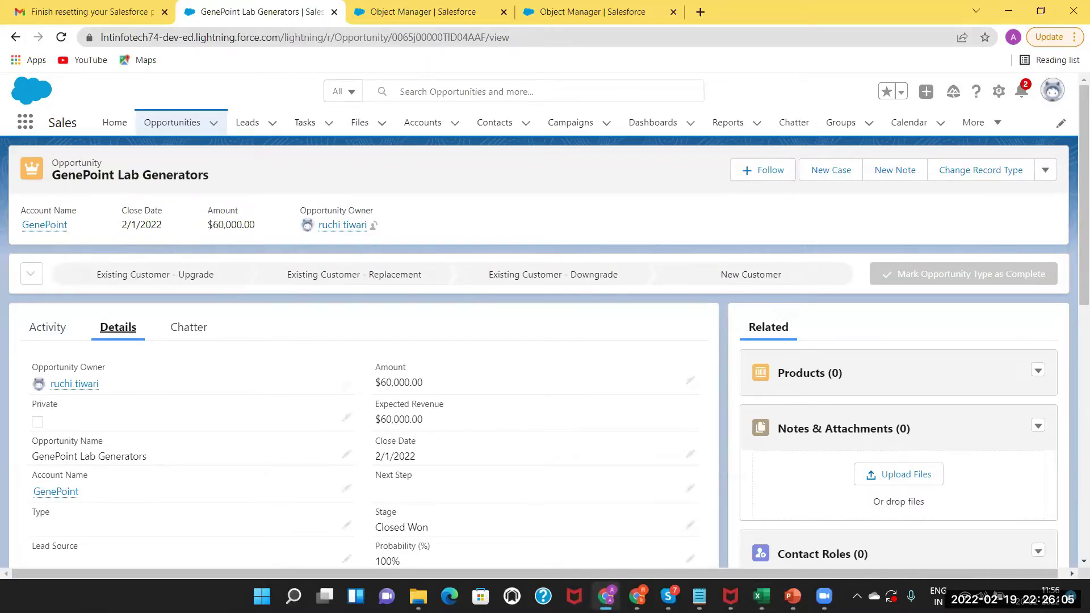
pyautogui.click(607, 594)
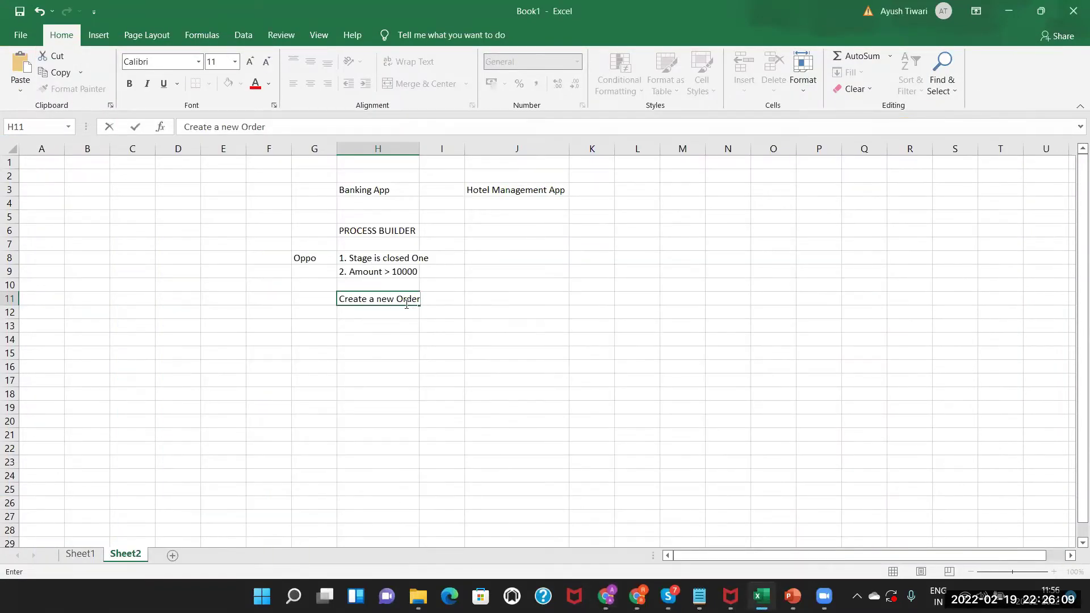
pyautogui.write('Record')
pyautogui.press('Return')
pyautogui.click(357, 300)
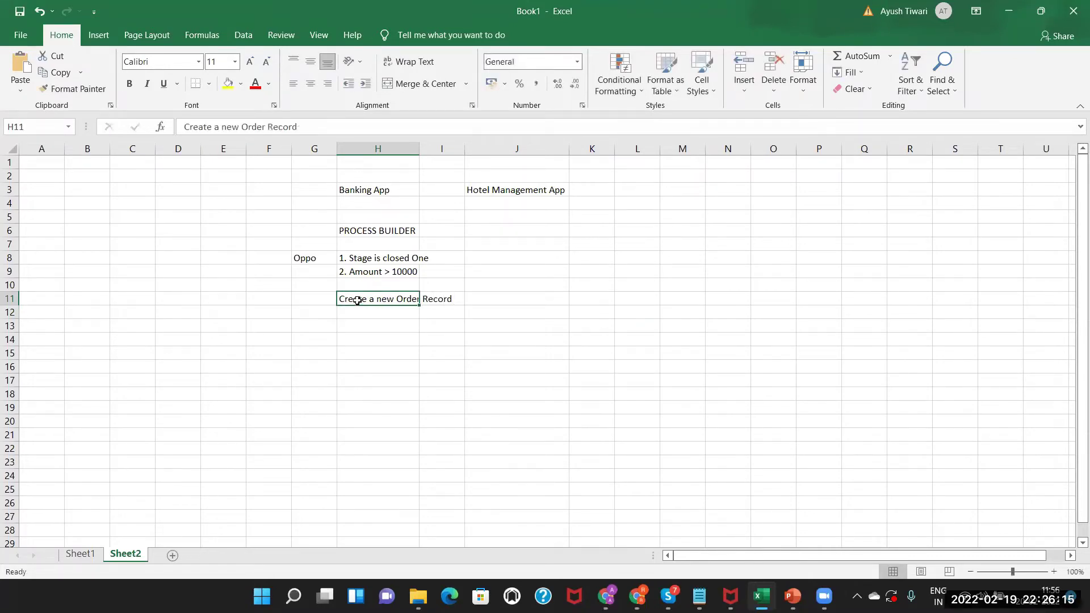
pyautogui.moveTo(311, 257); pyautogui.dragTo(366, 267)
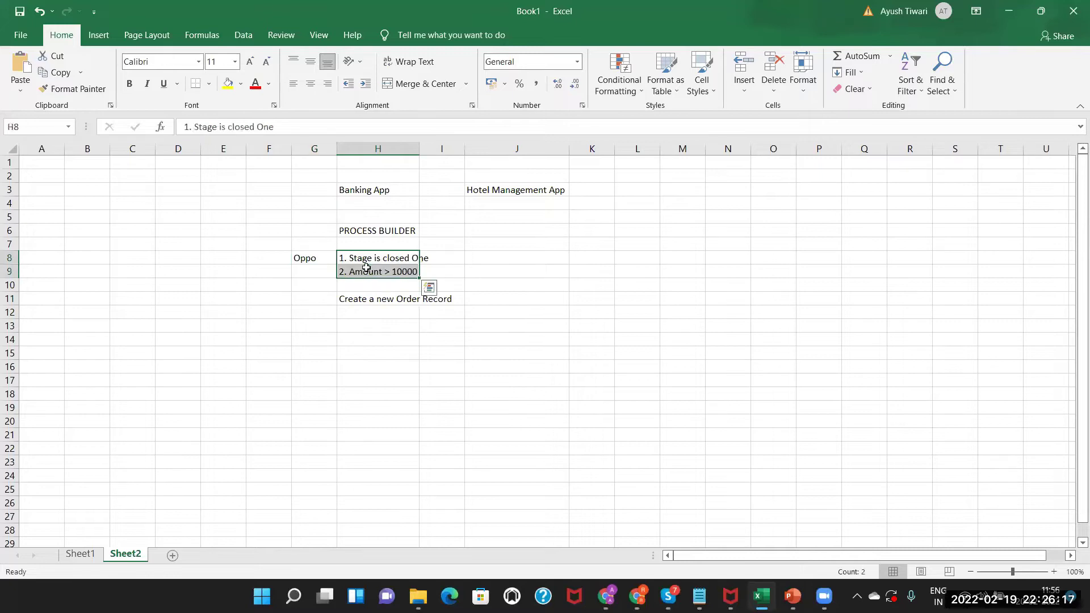
# Put a thick outside border around G6:I12, then return to the maximized Salesforce window.
pyautogui.moveTo(321, 227); pyautogui.dragTo(433, 311)
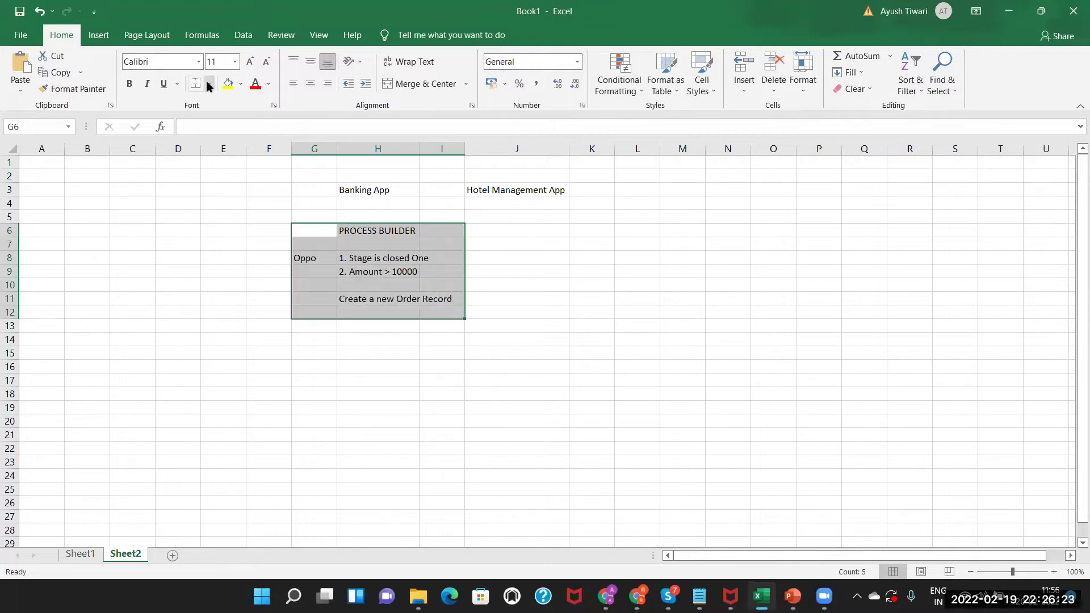
pyautogui.click(209, 86)
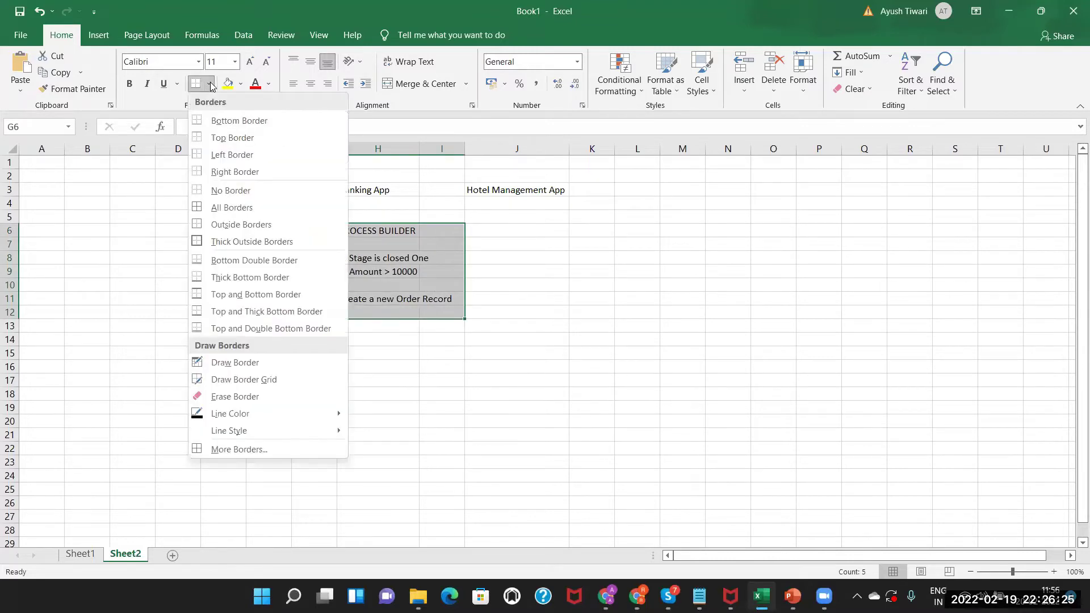
pyautogui.click(205, 243)
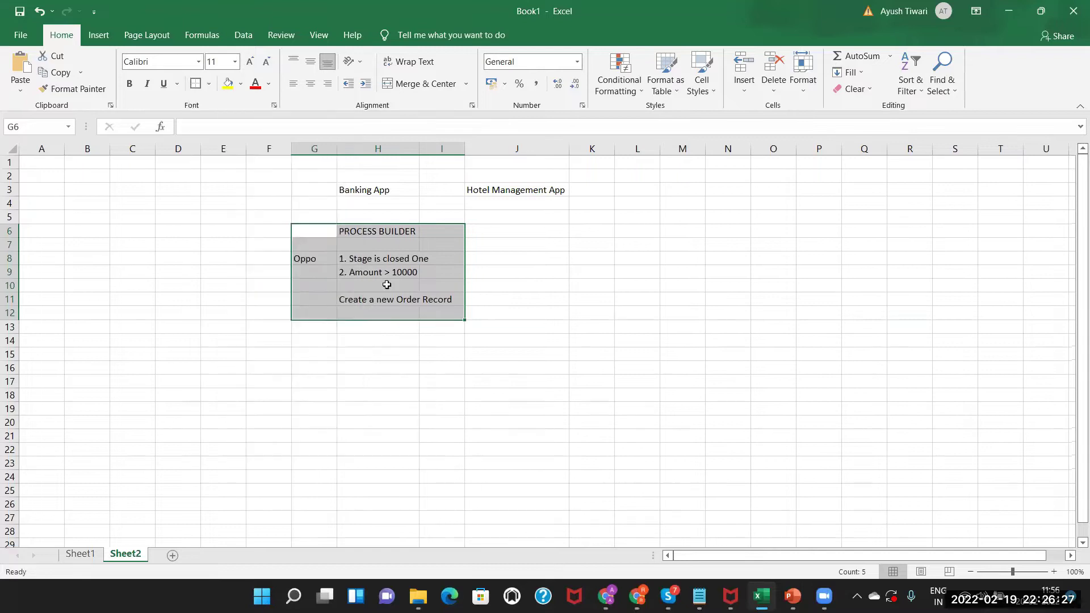
pyautogui.click(384, 284)
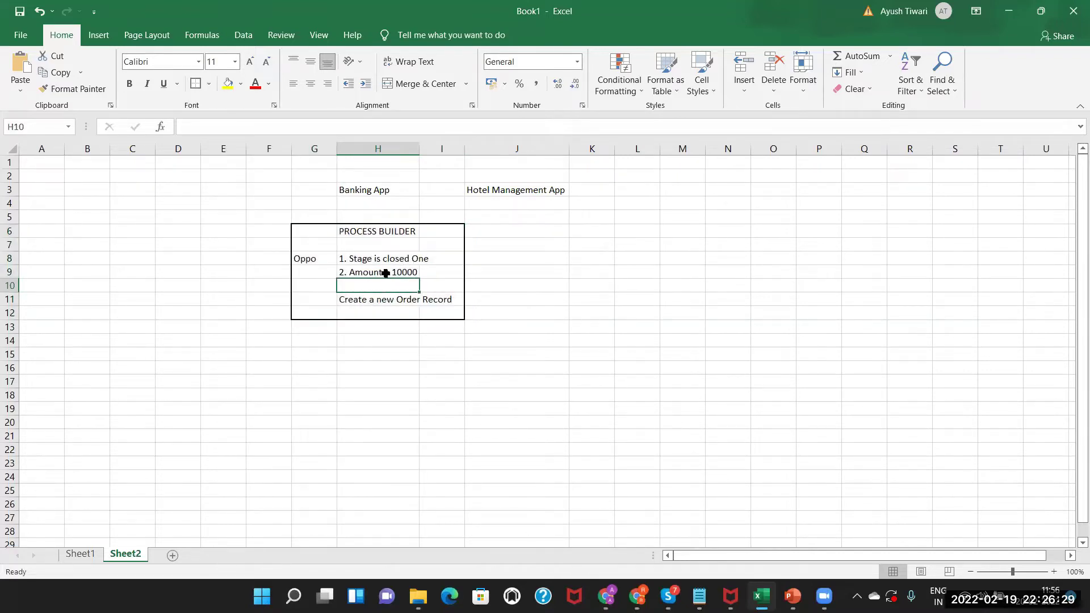
pyautogui.moveTo(376, 298); pyautogui.dragTo(436, 299)
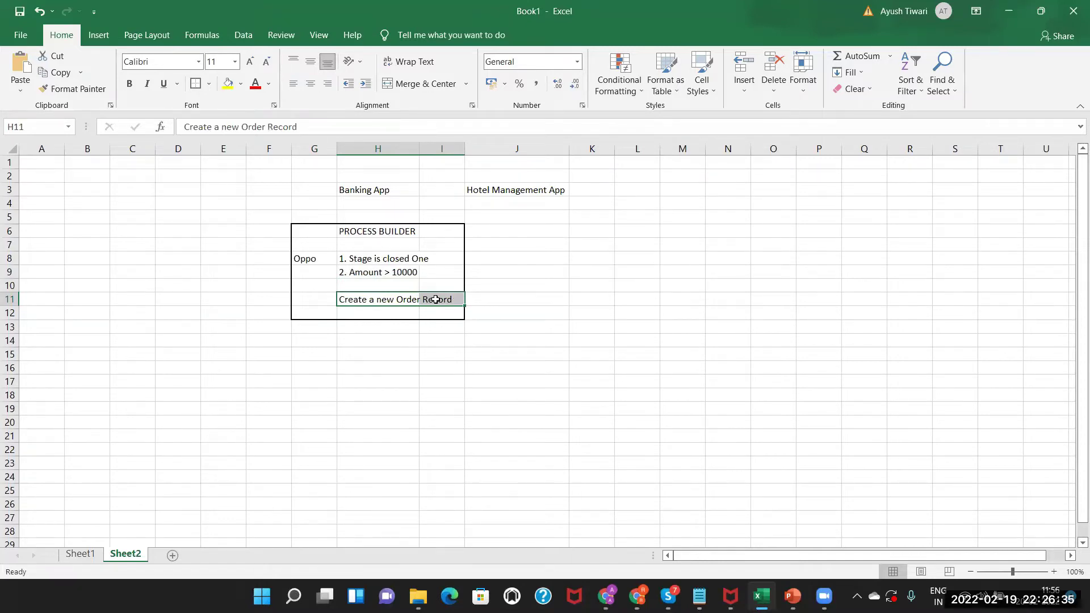
pyautogui.click(351, 337)
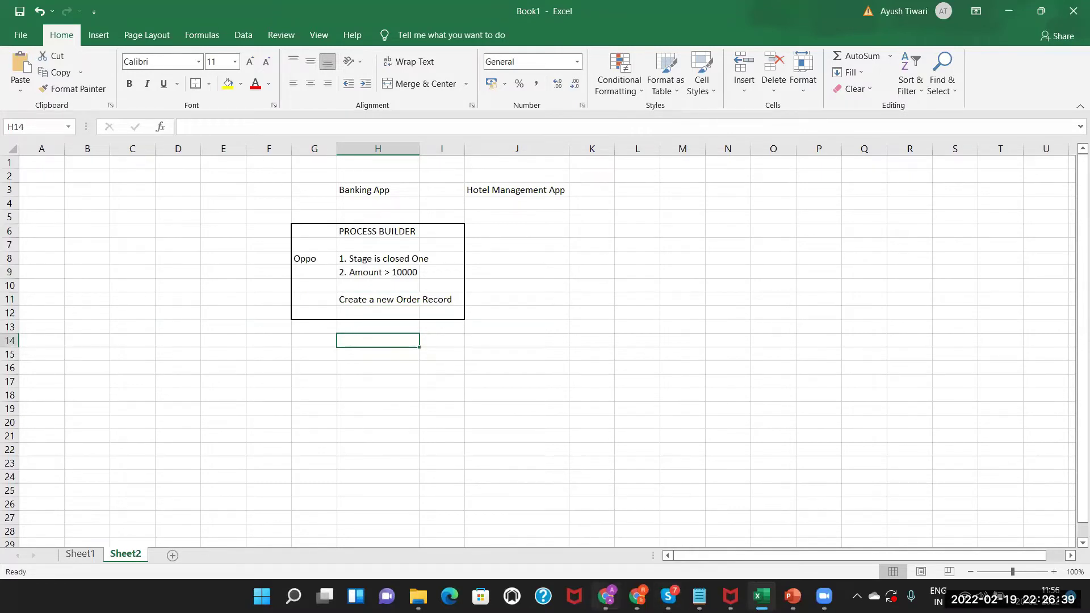
pyautogui.click(606, 596)
pyautogui.moveTo(442, 104); pyautogui.dragTo(445, 13)
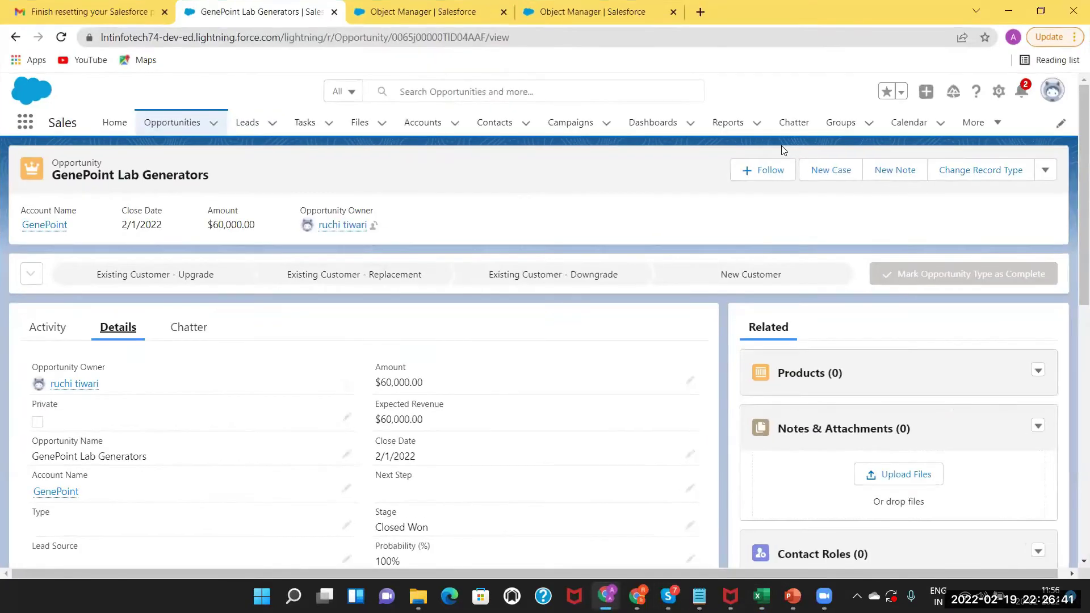
# Go to Setup from the gear menu and find Process Builder via Quick Find 'process builder'.
pyautogui.click(997, 93)
pyautogui.click(920, 139)
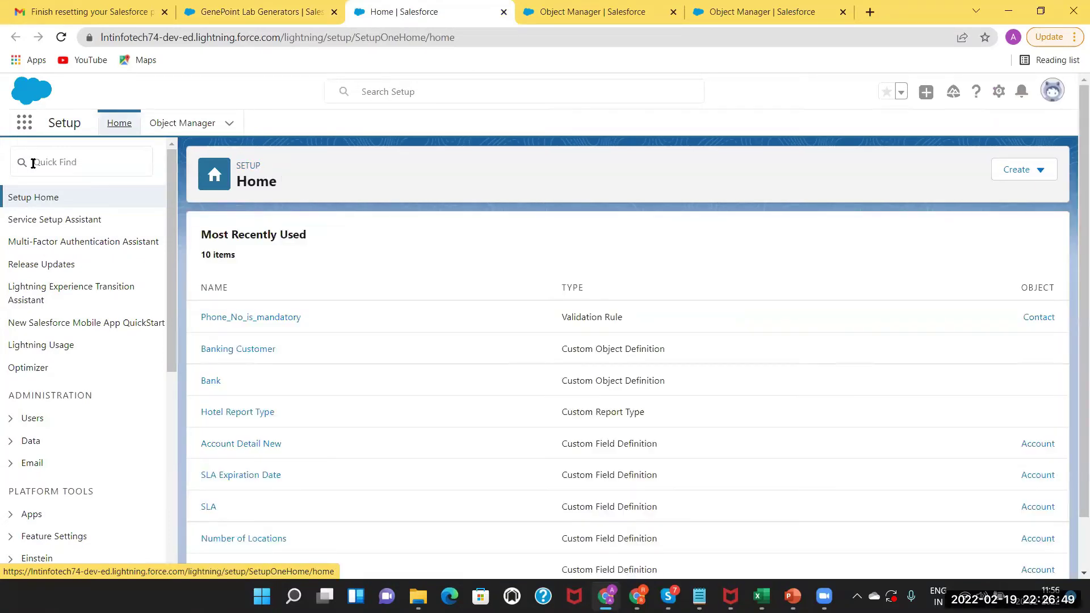
pyautogui.click(33, 163)
pyautogui.click(33, 164)
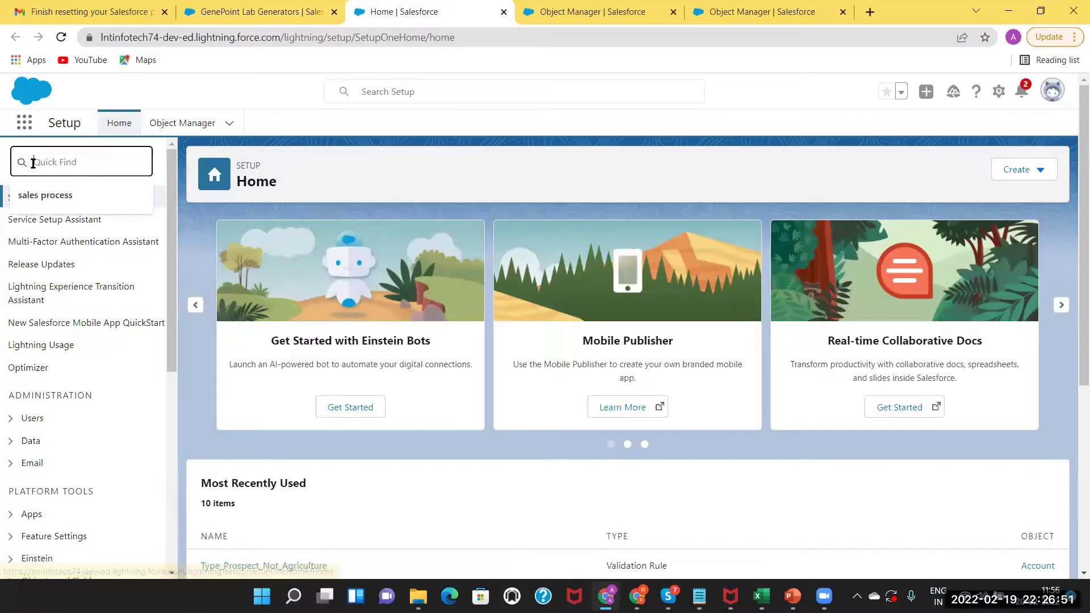
pyautogui.write('process builder')
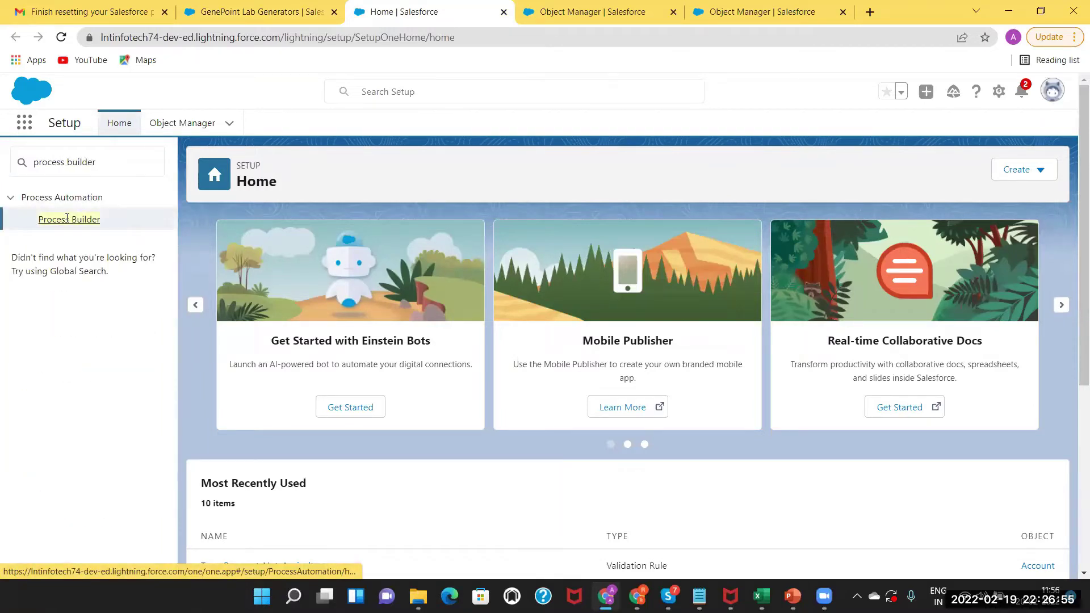
pyautogui.click(67, 218)
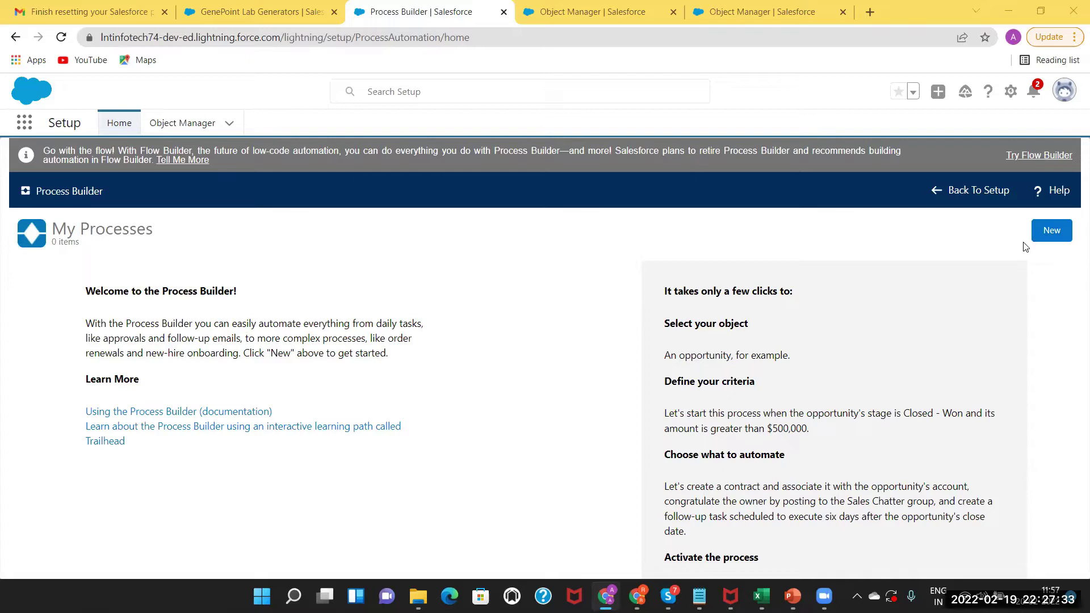
# Create and save process 'Opportunity Stage Won', set to start when a record changes.
pyautogui.click(1049, 232)
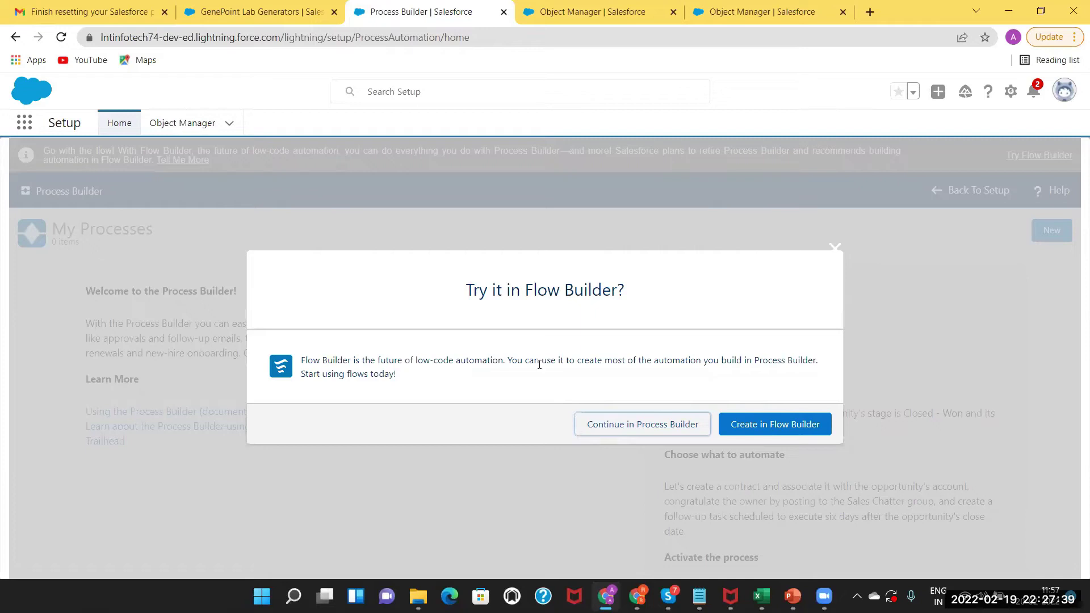
pyautogui.click(605, 427)
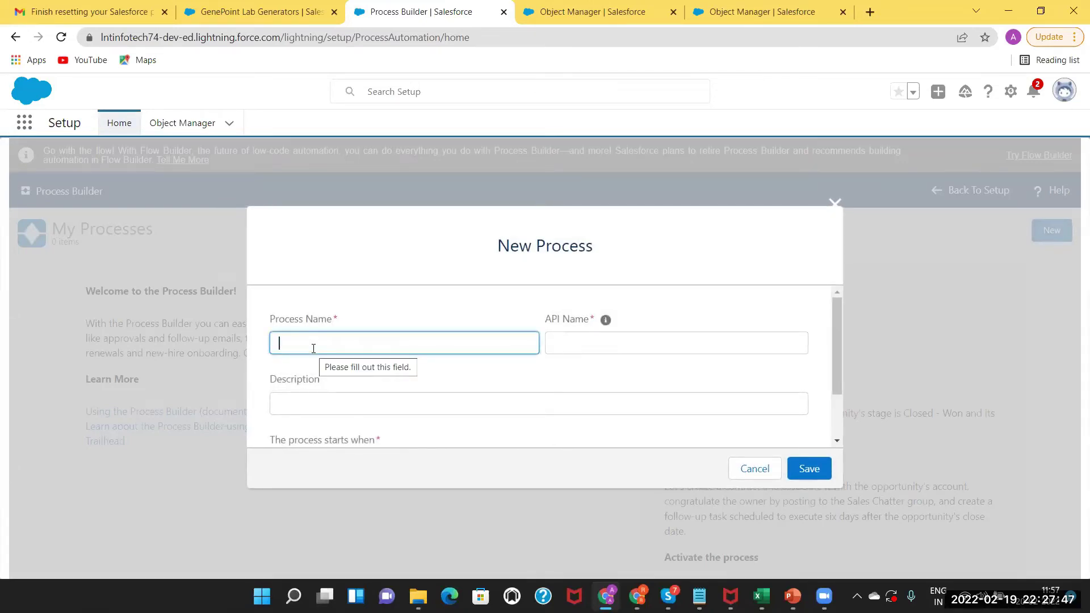
pyautogui.click(297, 344)
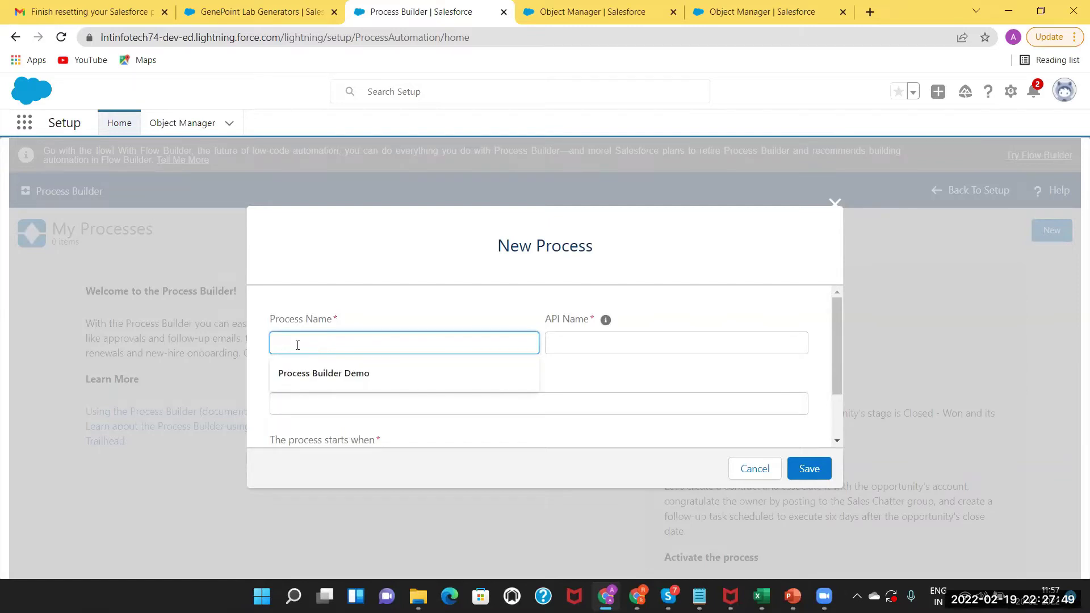
pyautogui.write('O')
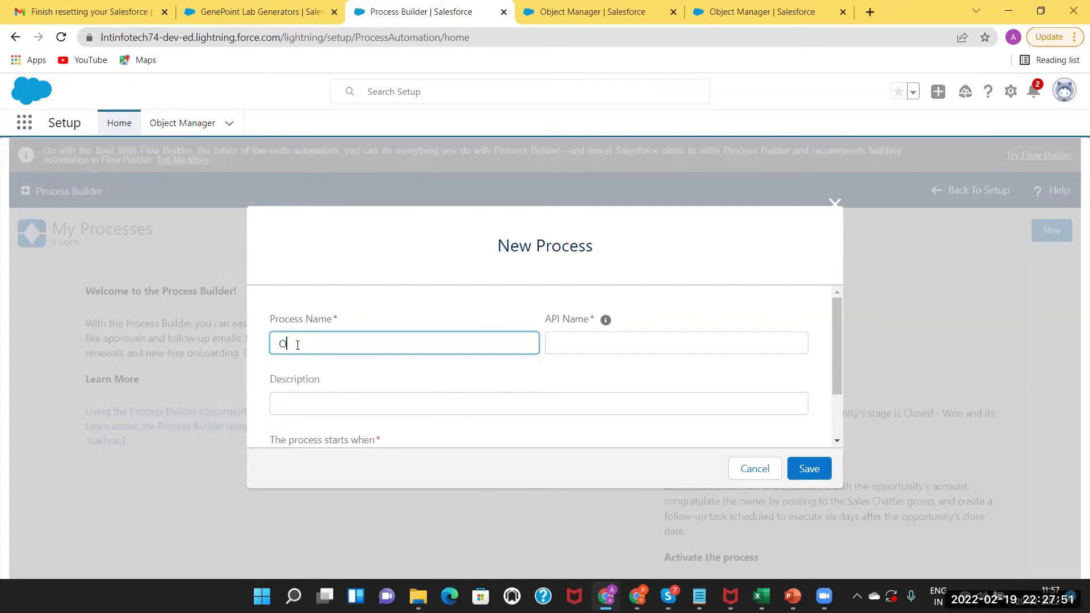
pyautogui.write('pportunity Stage Won')
pyautogui.click(316, 410)
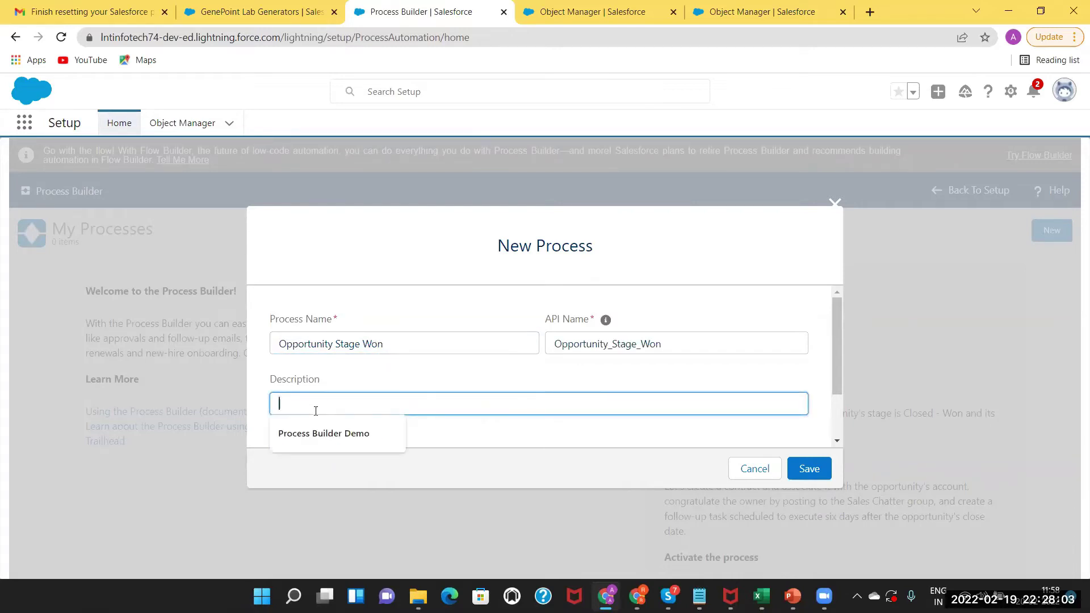
pyautogui.press('Escape')
pyautogui.moveTo(838, 381); pyautogui.dragTo(844, 481)
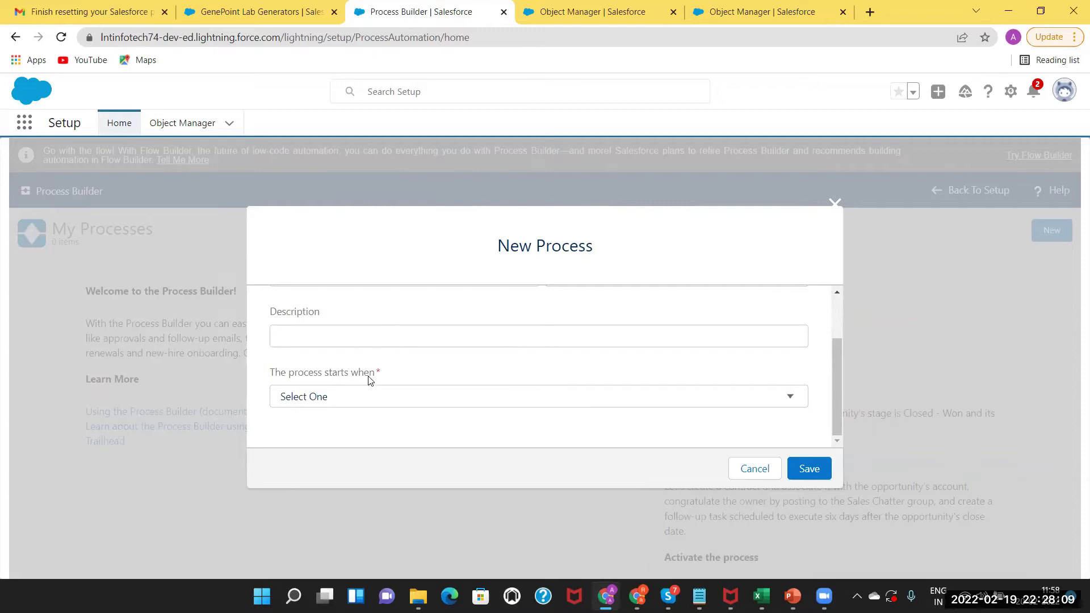
pyautogui.click(350, 398)
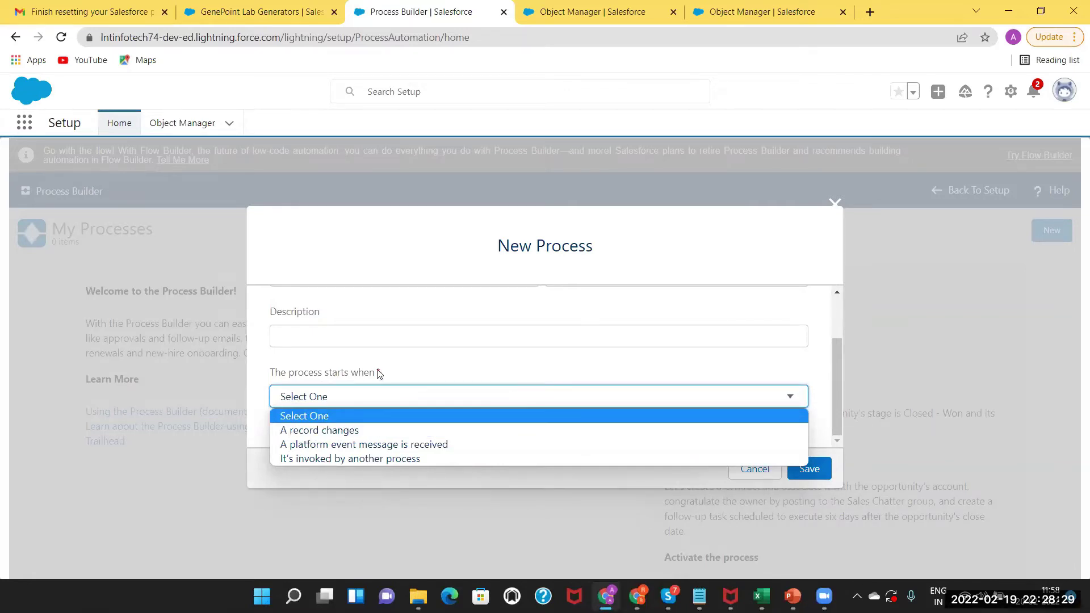
pyautogui.click(304, 429)
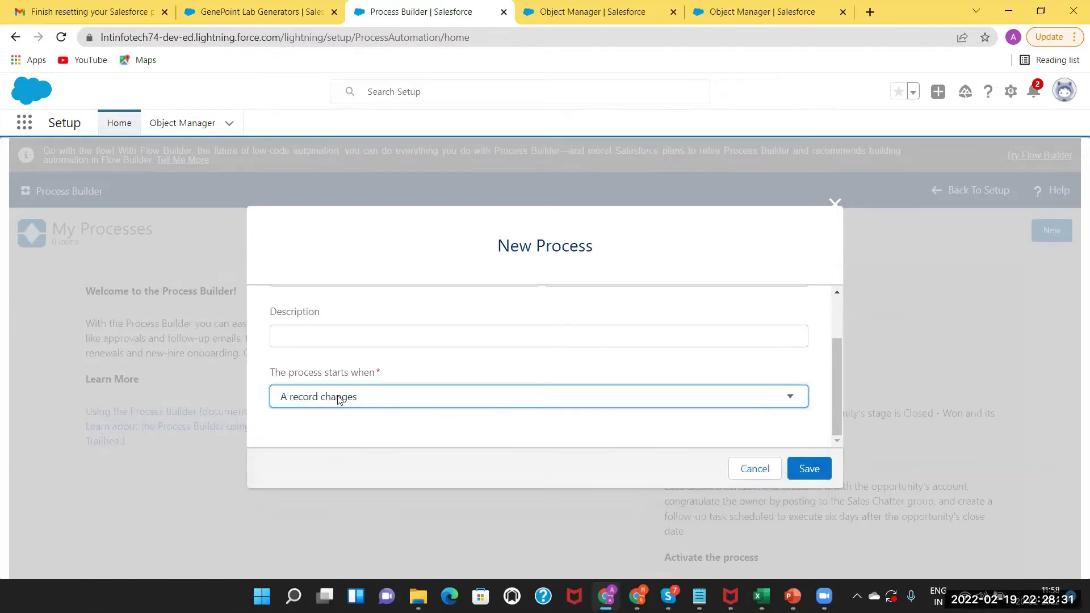
pyautogui.click(812, 470)
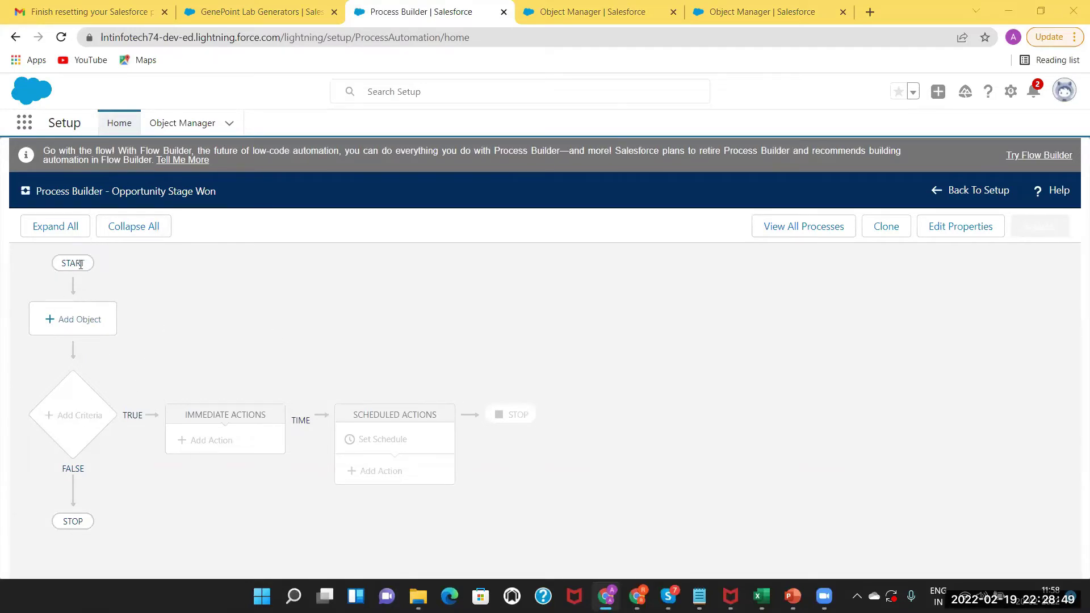
# Set the process object to Opportunity, triggered when a record is created or edited, and save.
pyautogui.click(73, 322)
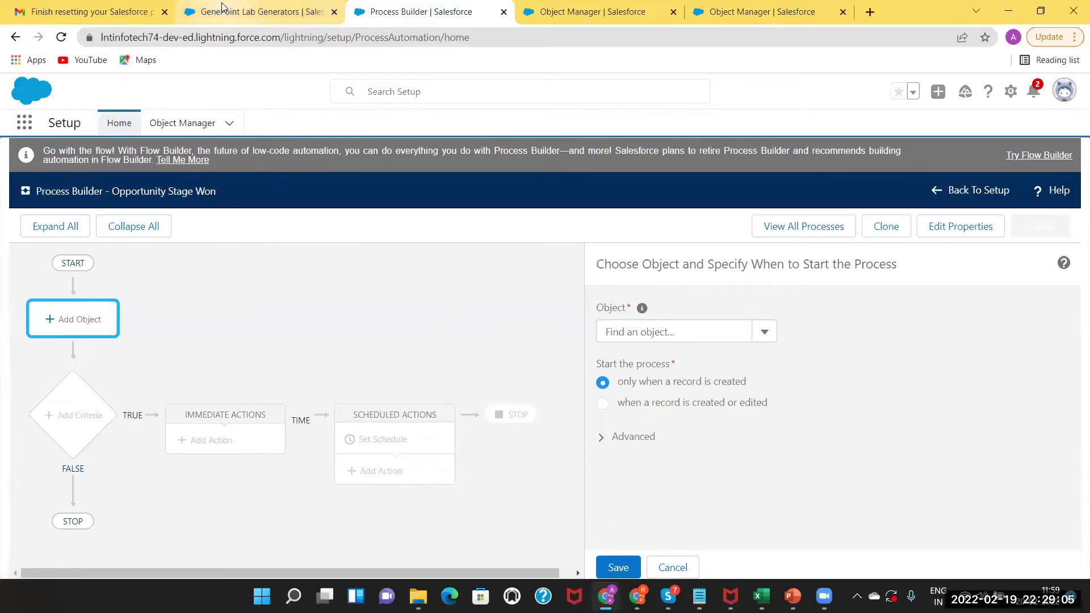
pyautogui.click(660, 331)
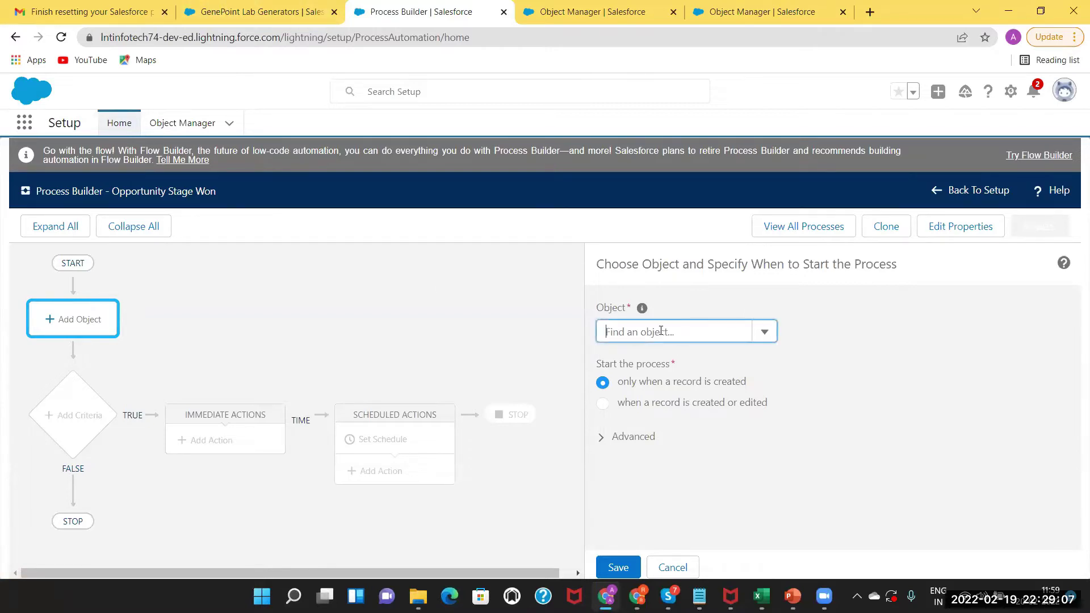
pyautogui.write('oppo')
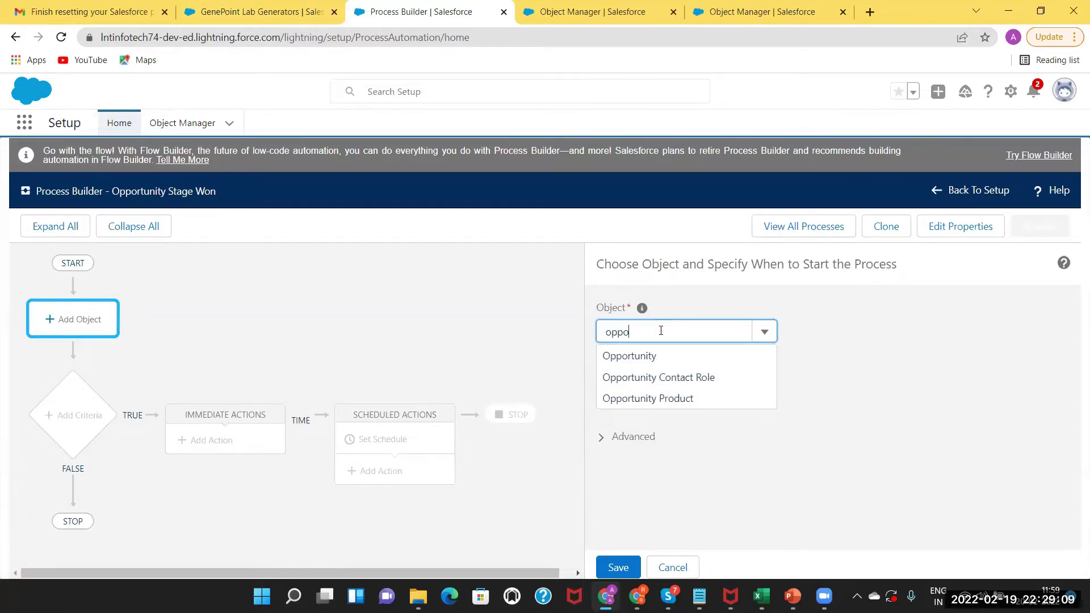
pyautogui.click(649, 355)
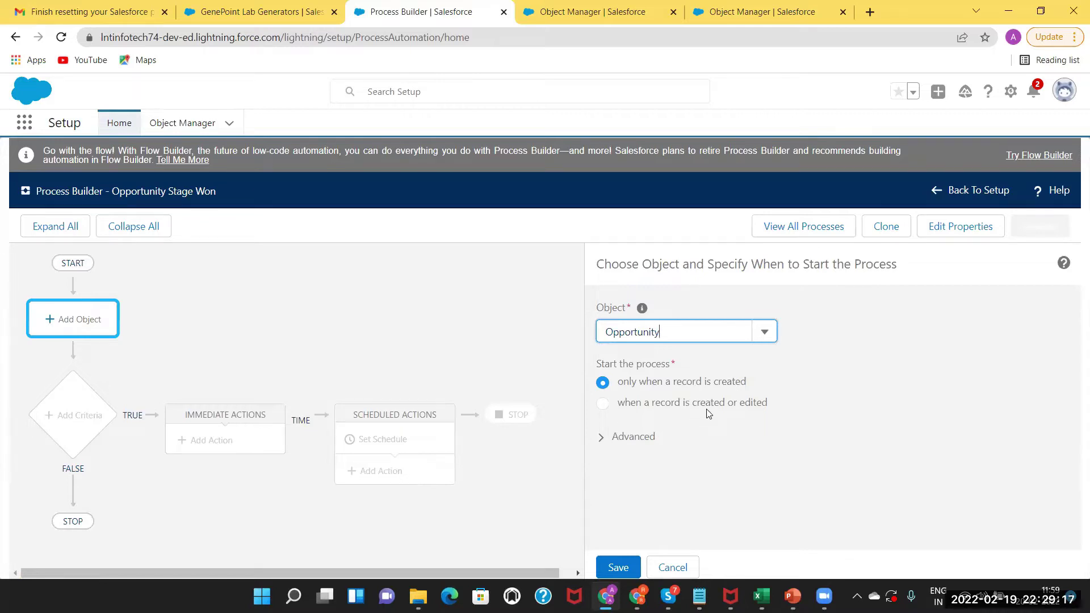
pyautogui.click(603, 405)
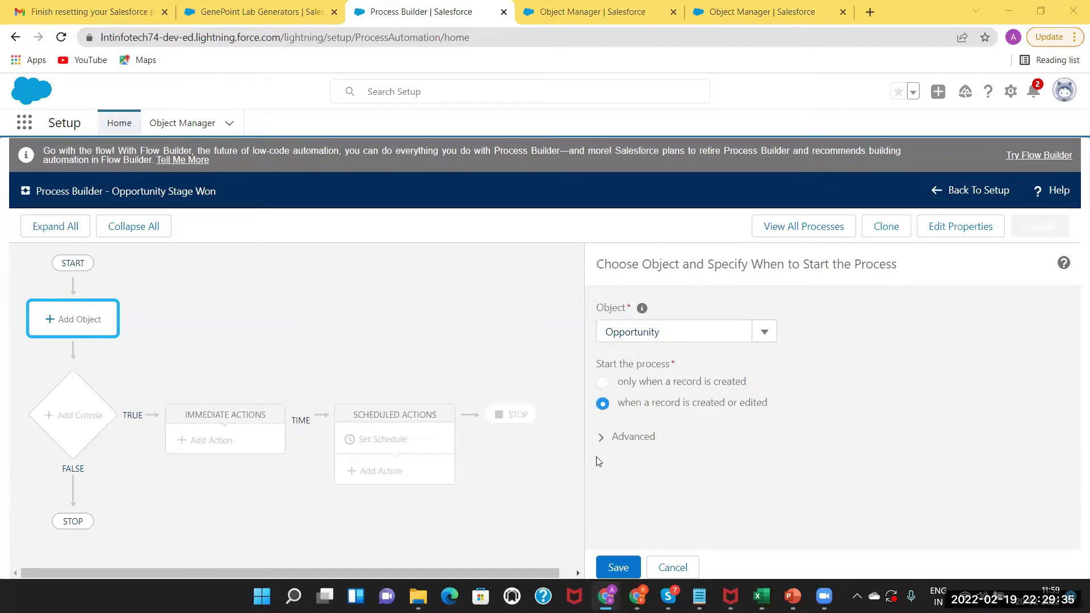
pyautogui.click(617, 567)
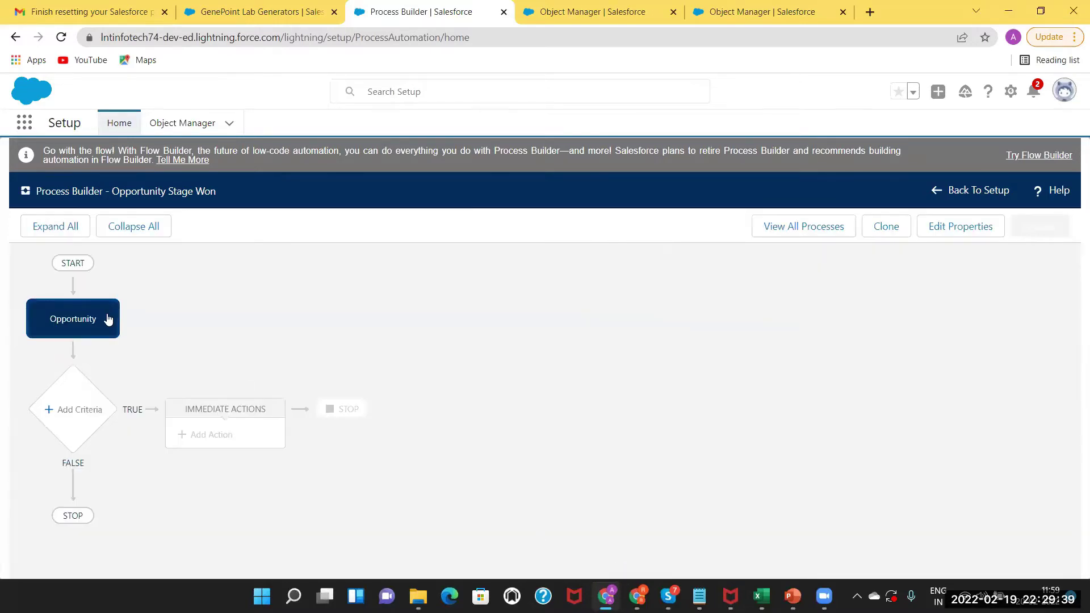
# Add a criteria node and name it 'Stage Closed won & Amt>10k'.
pyautogui.click(89, 414)
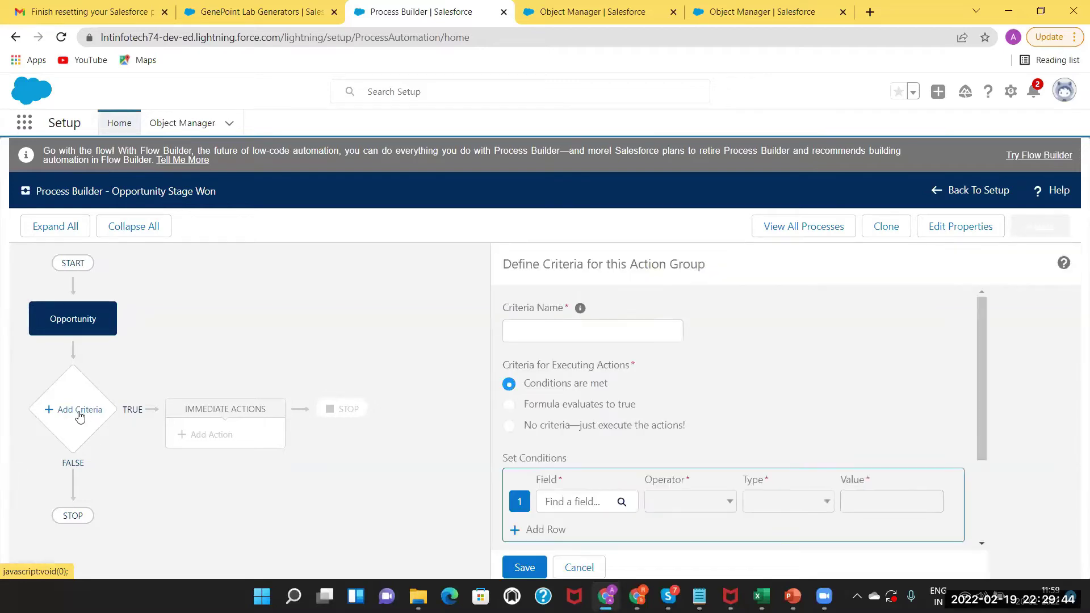
pyautogui.click(561, 331)
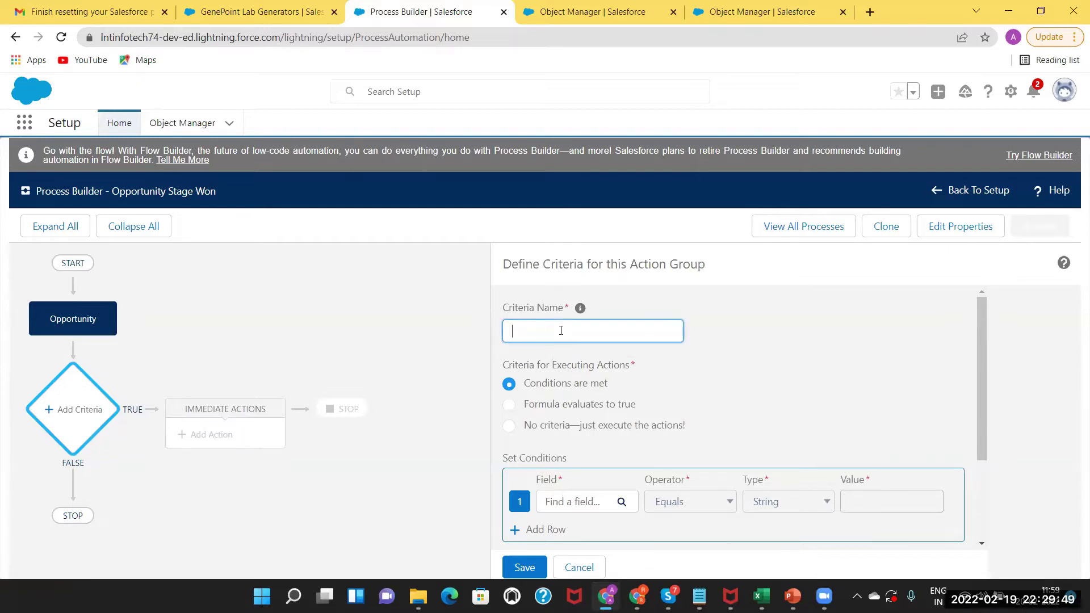
pyautogui.write('Stag')
pyautogui.moveTo(580, 309)
pyautogui.write('sed won & Amt>10k')
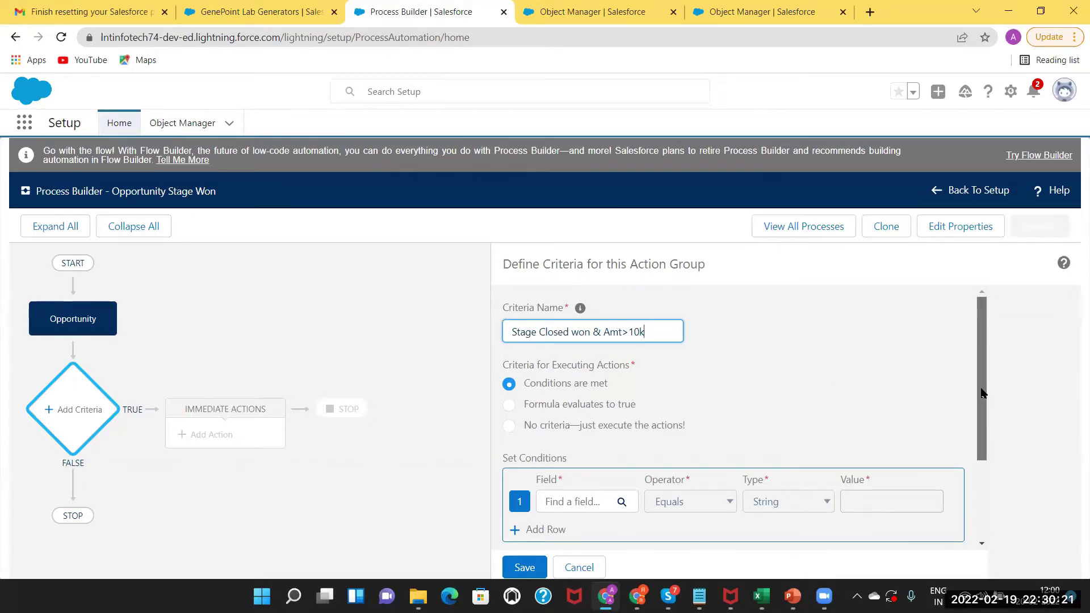
pyautogui.scroll(-2, 982, 393)
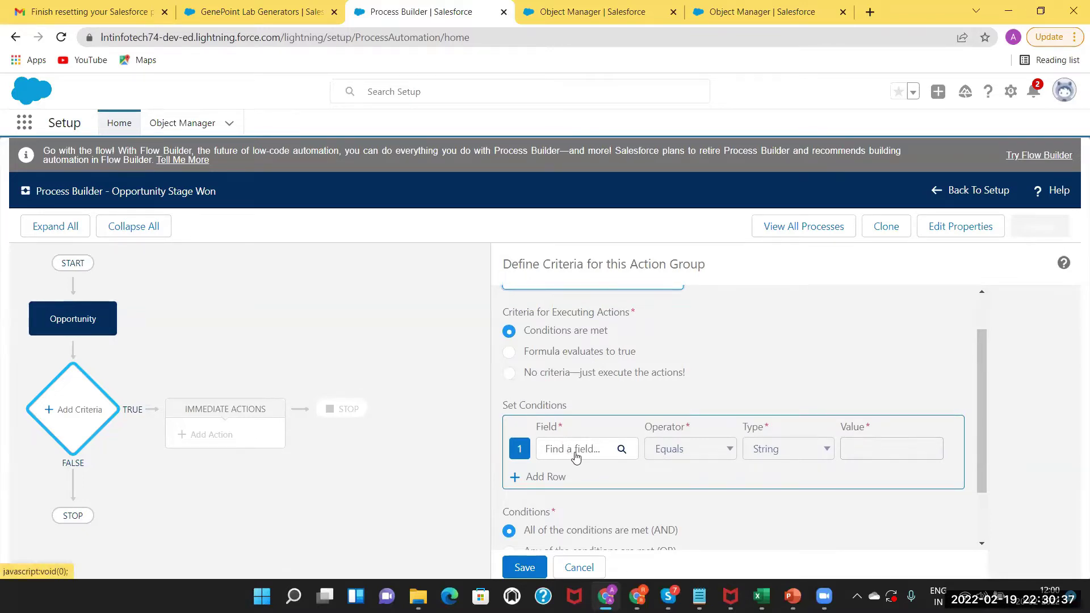
# Add the first condition: Stage equals Closed Won.
pyautogui.click(575, 454)
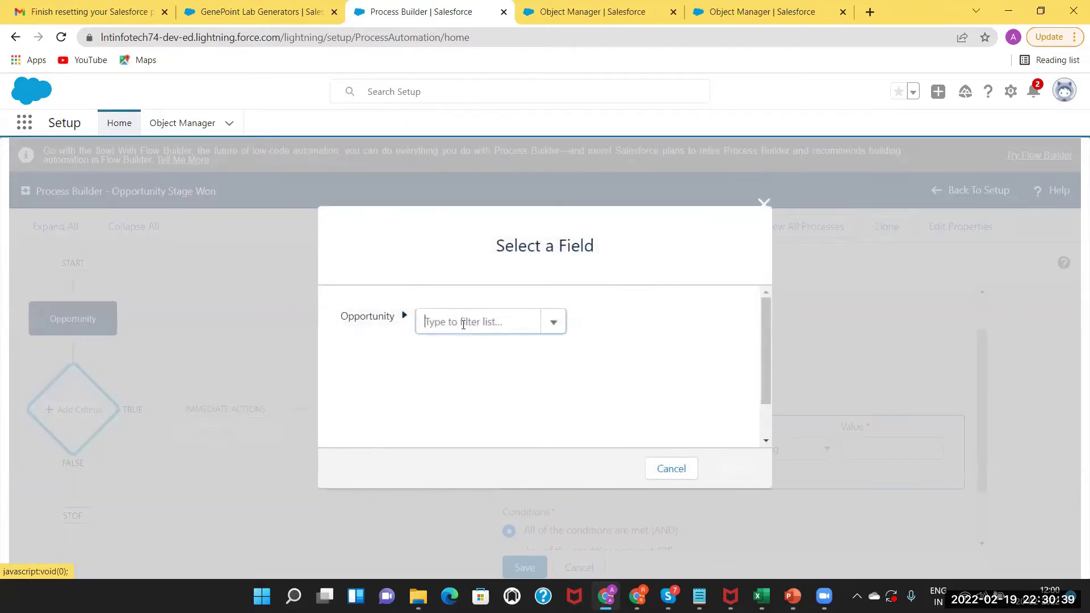
pyautogui.write('stage')
pyautogui.click(445, 369)
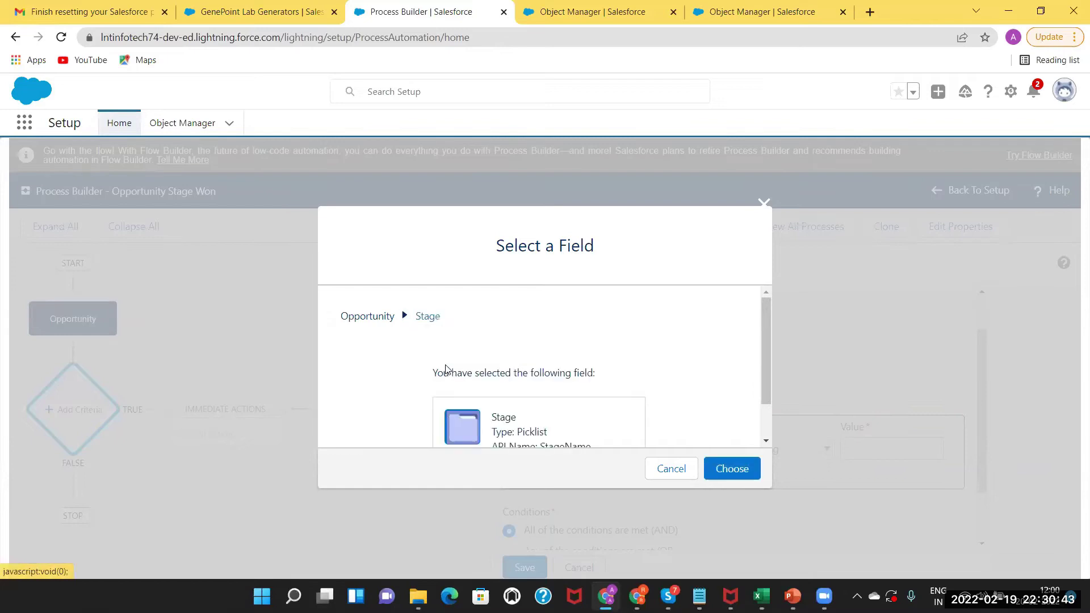
pyautogui.click(732, 468)
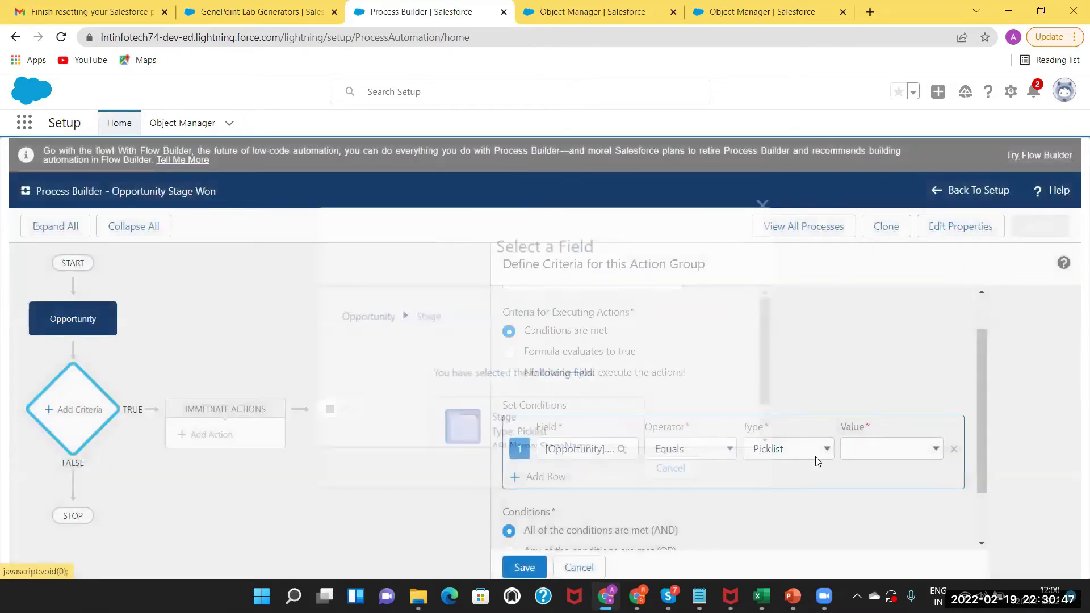
pyautogui.click(904, 454)
pyautogui.click(874, 372)
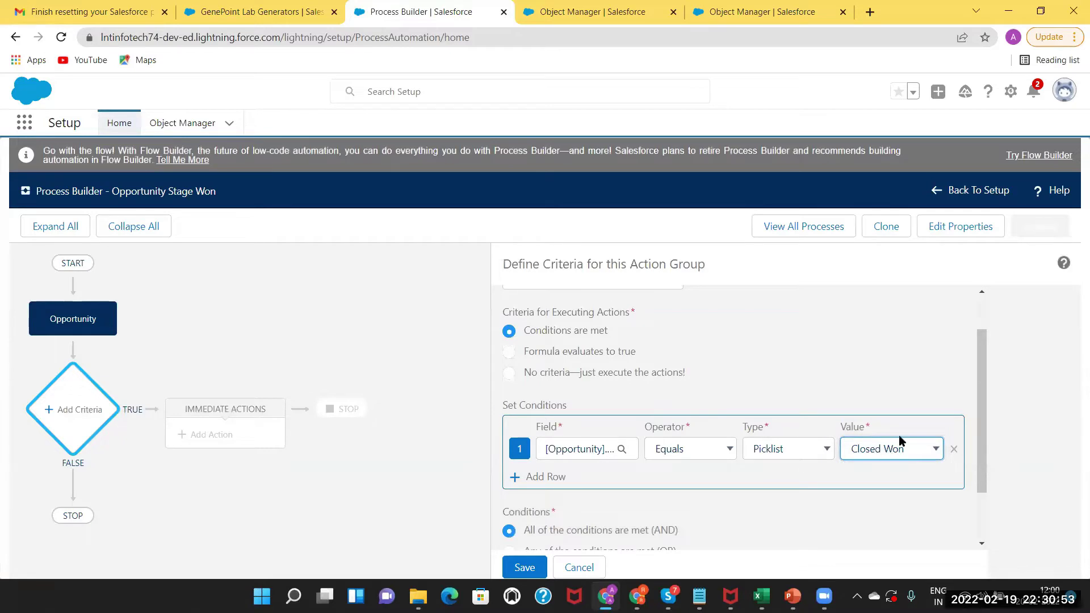
# Add a second condition: Amount greater than 10000.
pyautogui.click(544, 479)
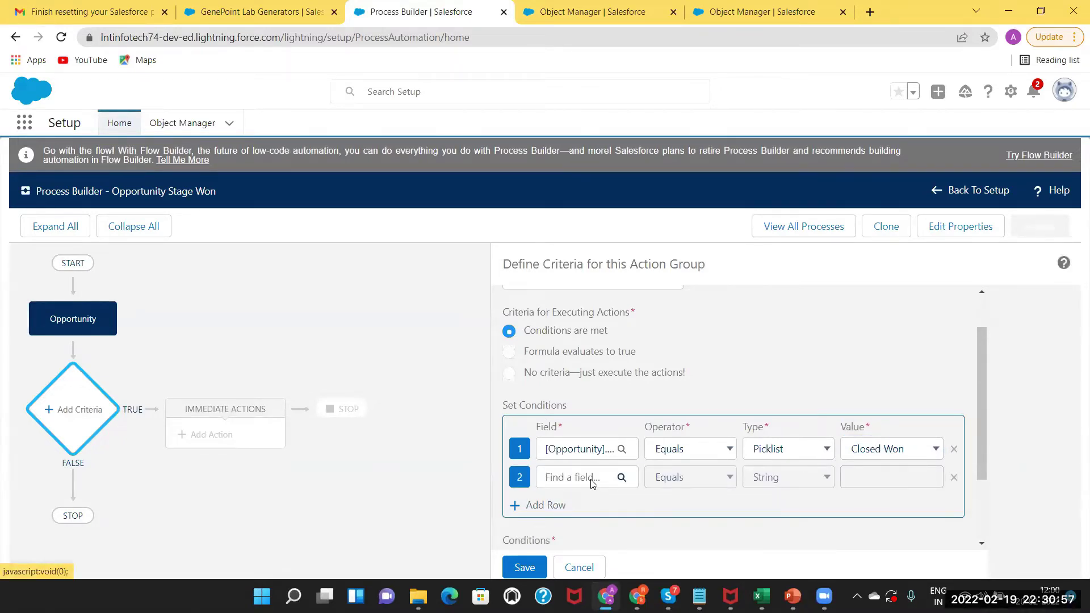
pyautogui.click(590, 482)
pyautogui.write('amount')
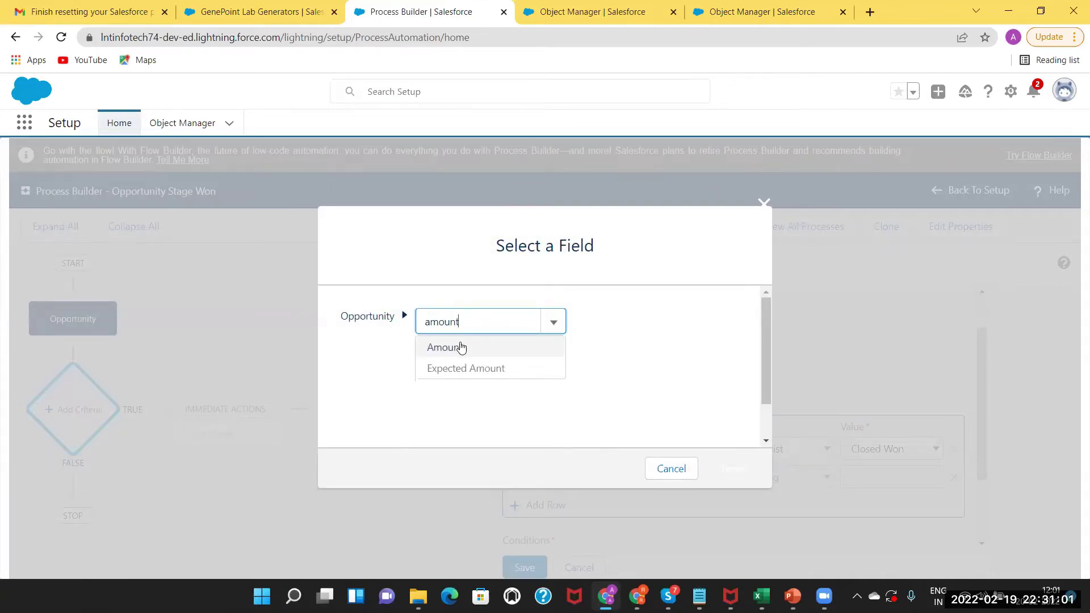
pyautogui.click(460, 347)
pyautogui.click(719, 466)
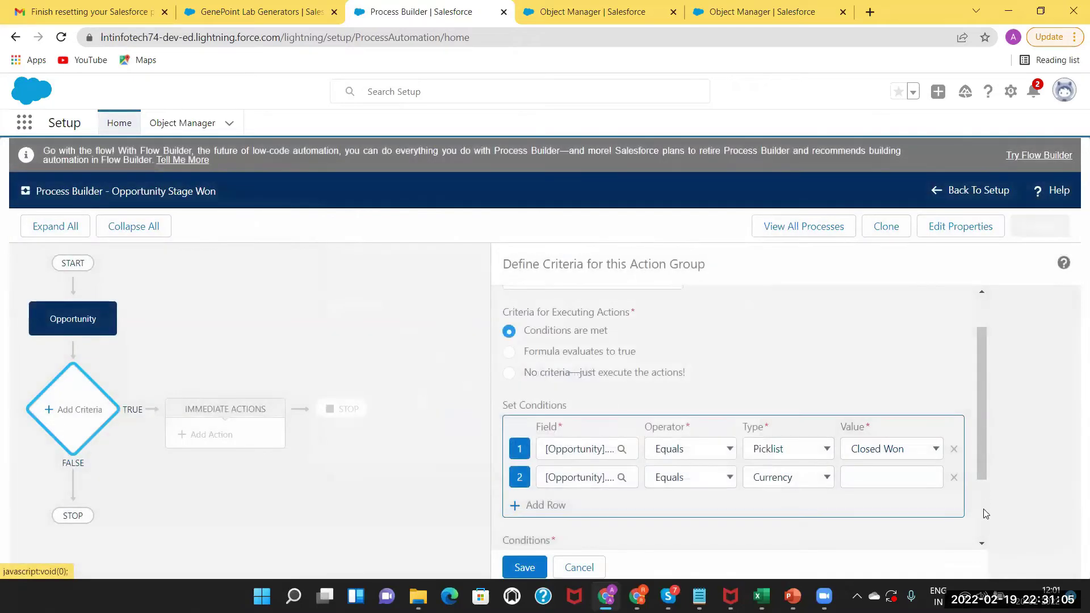
pyautogui.scroll(-2, 811, 420)
pyautogui.click(696, 379)
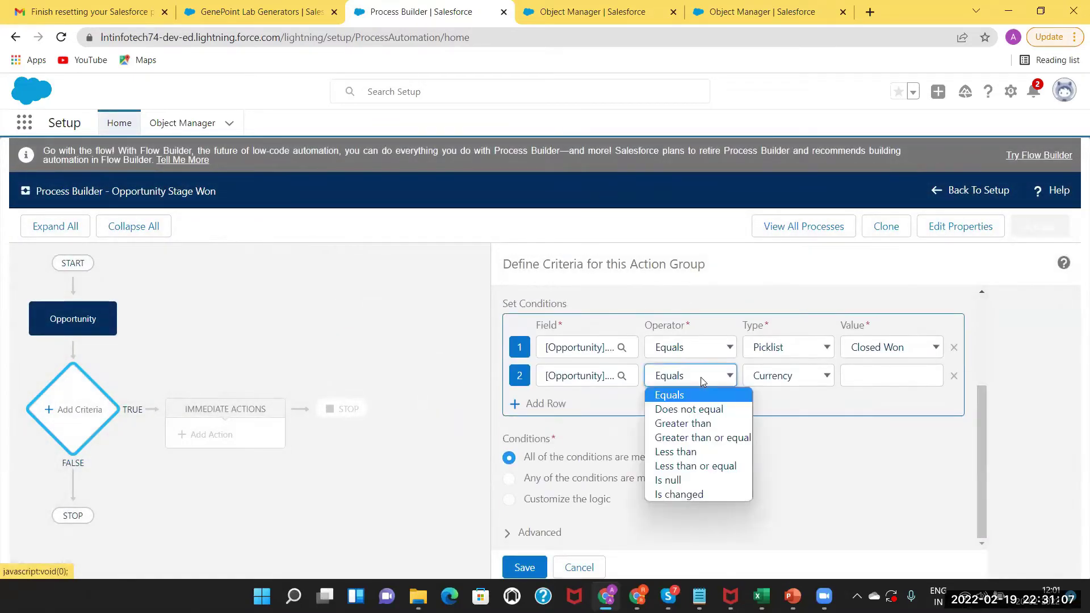
pyautogui.click(694, 423)
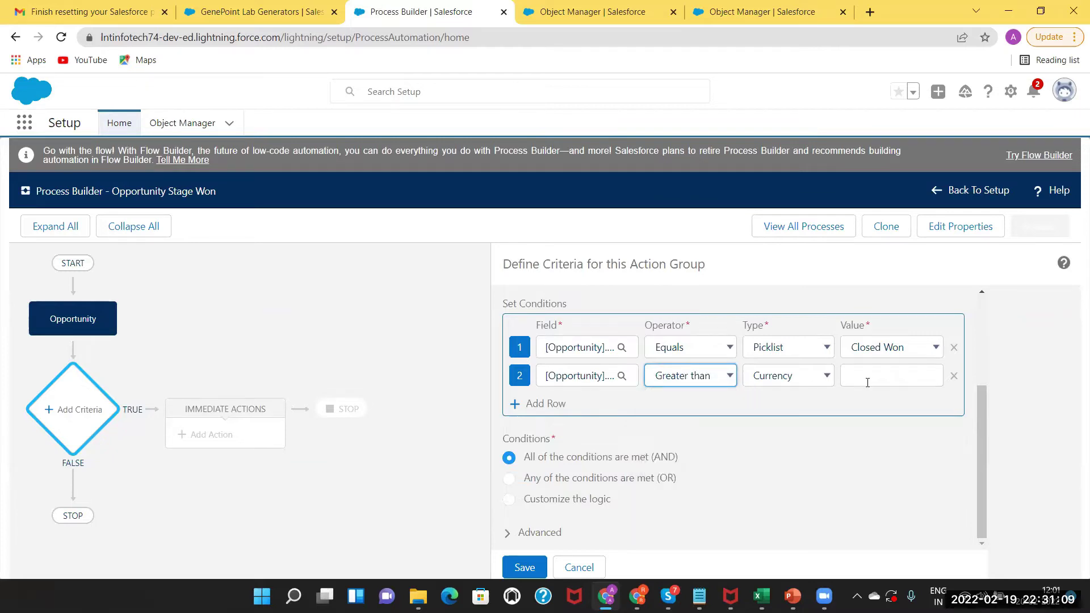
pyautogui.click(854, 376)
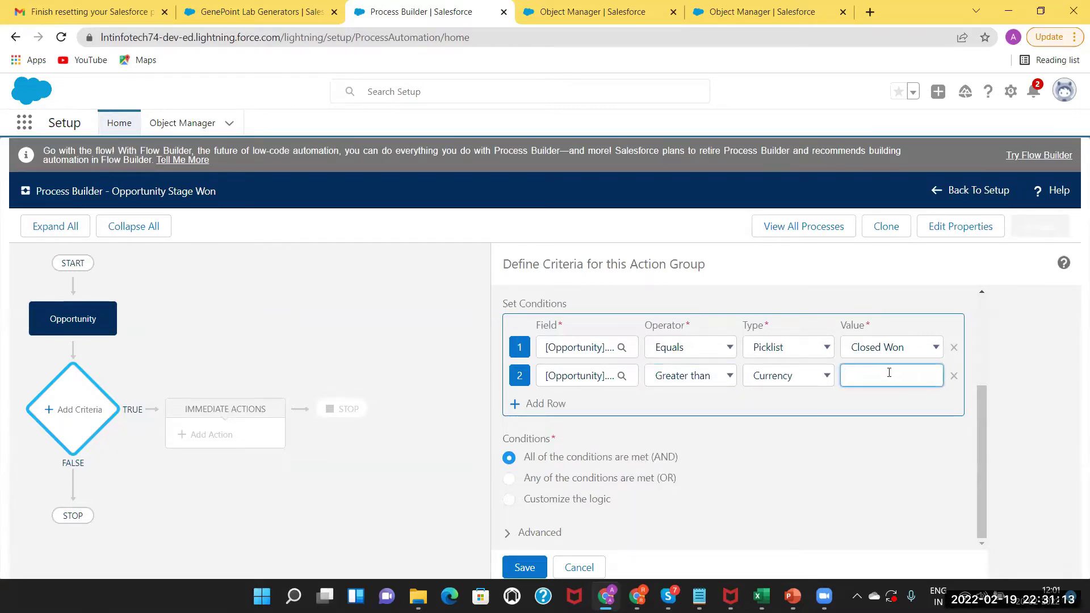
pyautogui.write('10000')
pyautogui.moveTo(985, 411); pyautogui.dragTo(981, 470)
# Save the 'Stage Closed won & Amt>10k' criteria to the process.
pyautogui.click(507, 533)
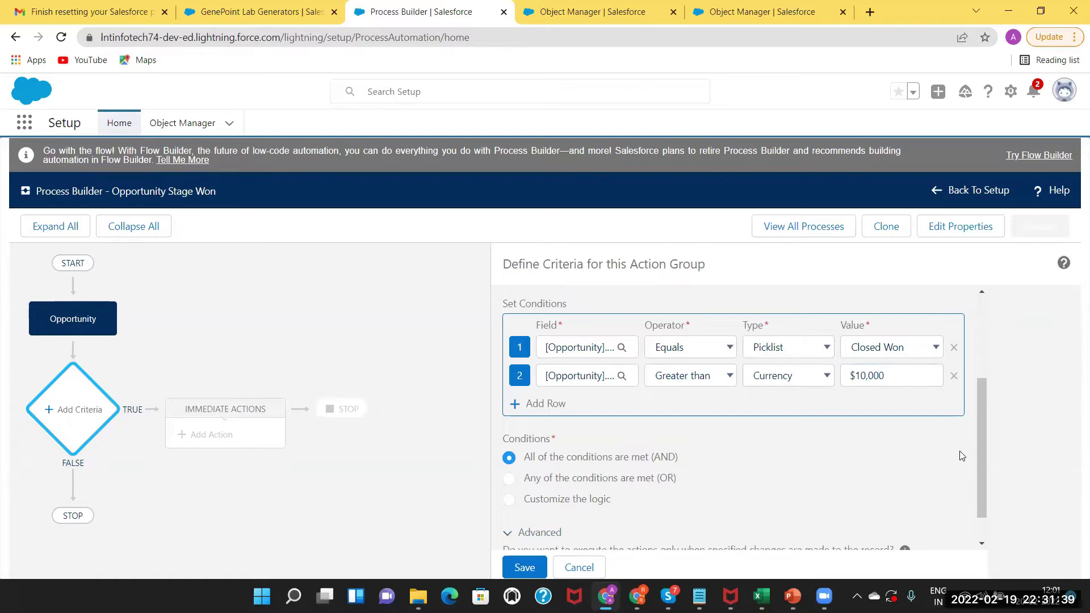
pyautogui.scroll(-2, 961, 456)
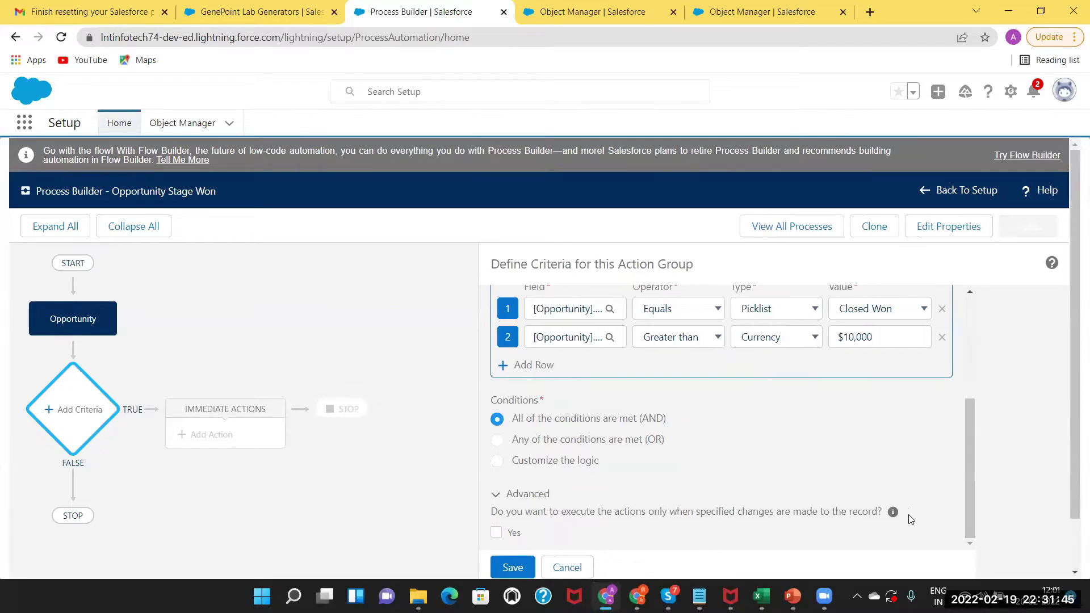
pyautogui.click(513, 565)
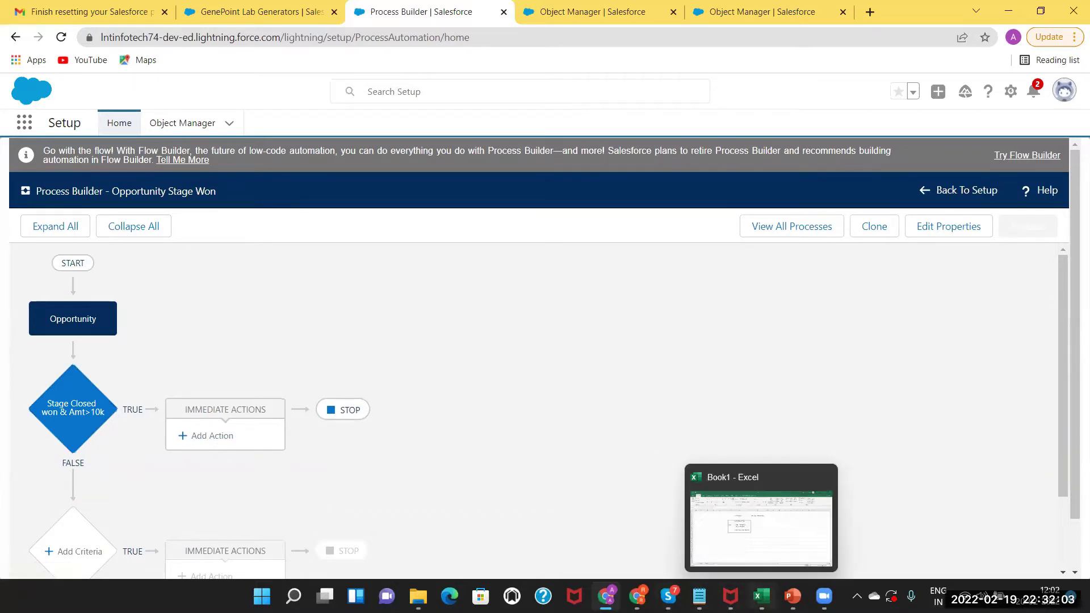
pyautogui.click(762, 596)
# Review the noted conditions in Excel cells H8:I9, then return to the Salesforce process.
pyautogui.click(391, 261)
pyautogui.moveTo(391, 261); pyautogui.dragTo(424, 276)
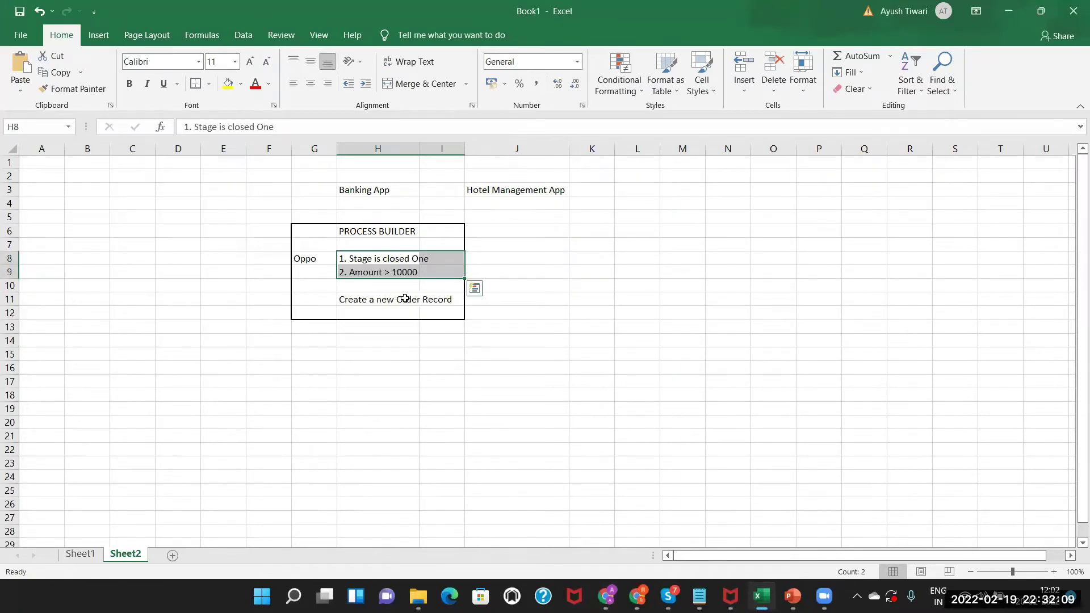
pyautogui.hotkey('alt', 'Tab')
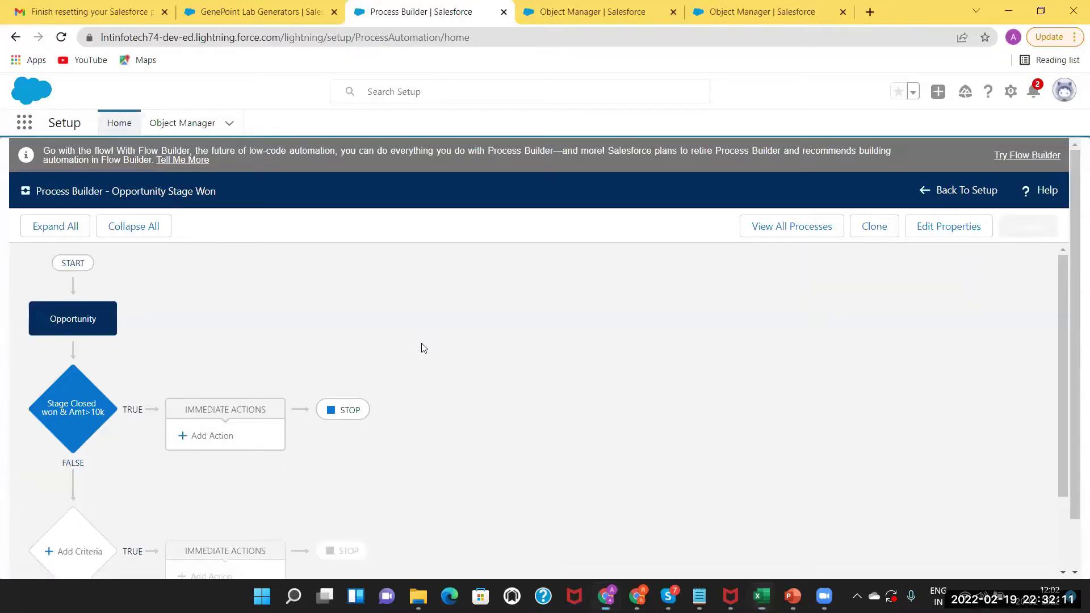
# Add an immediate action of type Create a Record named 'Create Order Record'.
pyautogui.click(210, 436)
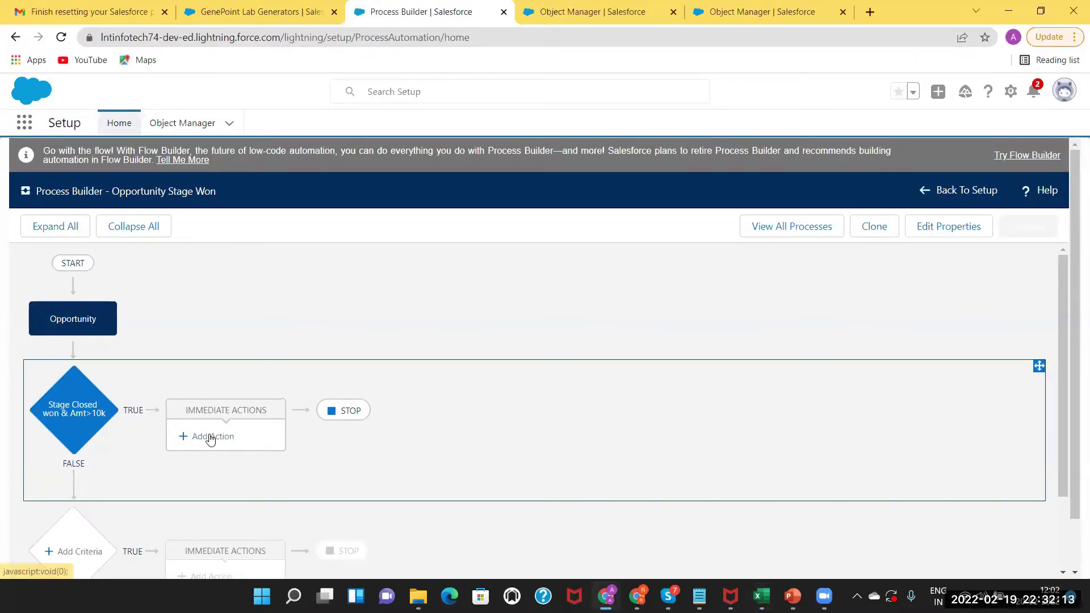
pyautogui.click(672, 328)
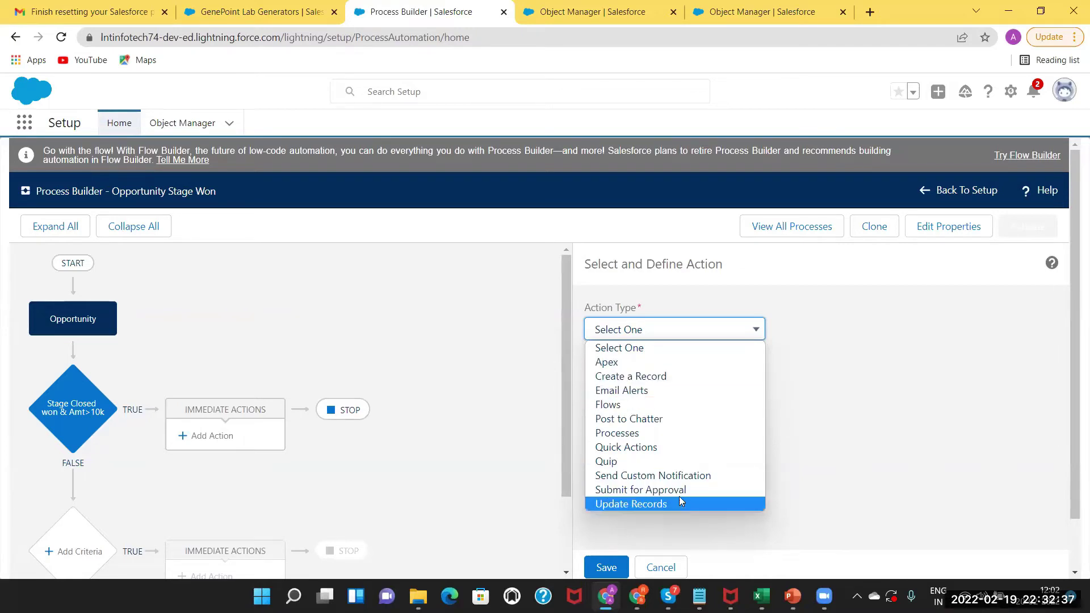
pyautogui.click(669, 377)
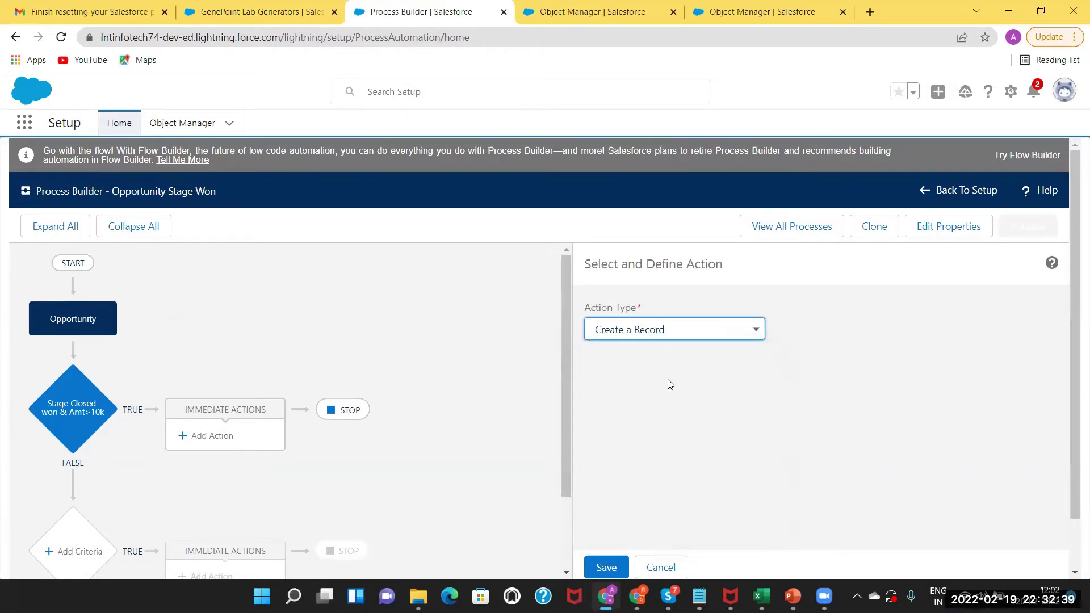
pyautogui.click(630, 389)
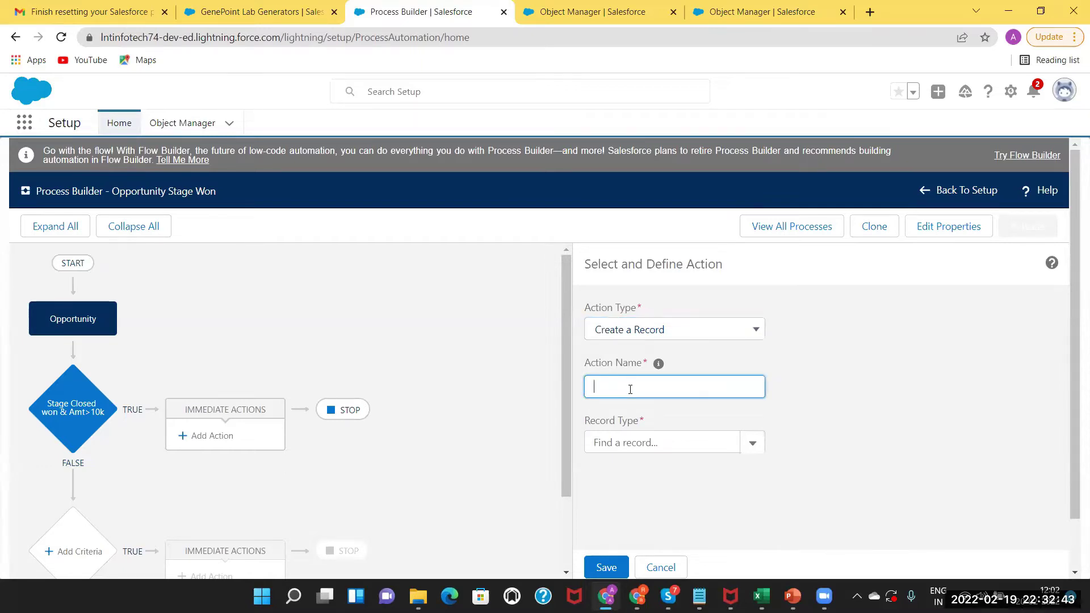
pyautogui.write('Create')
pyautogui.write('Order Record')
# Search the Record Type lookup for the Order object.
pyautogui.click(629, 439)
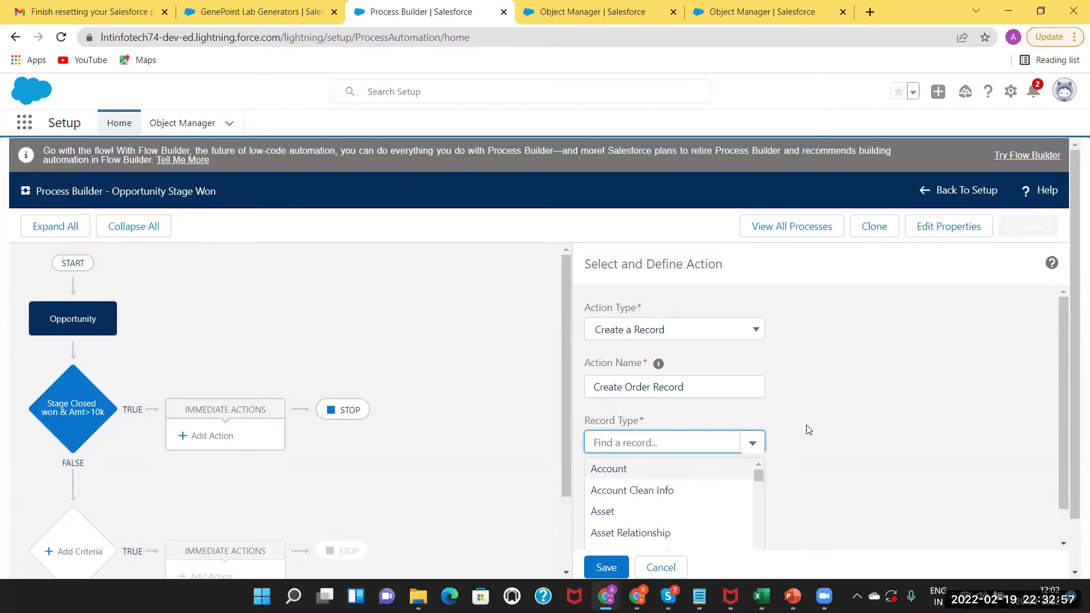
pyautogui.click(679, 418)
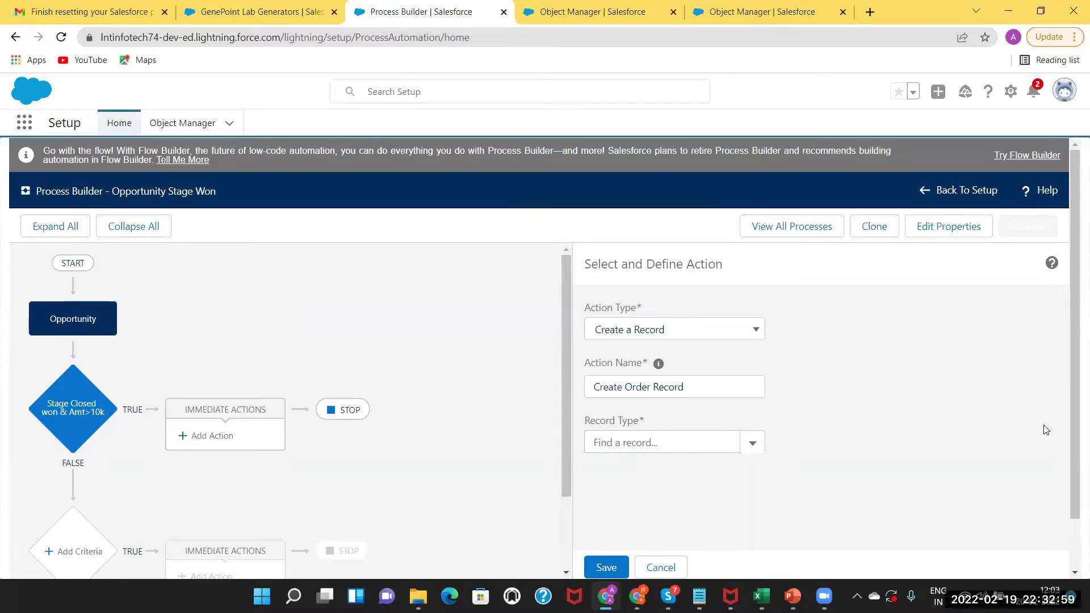
pyautogui.click(750, 446)
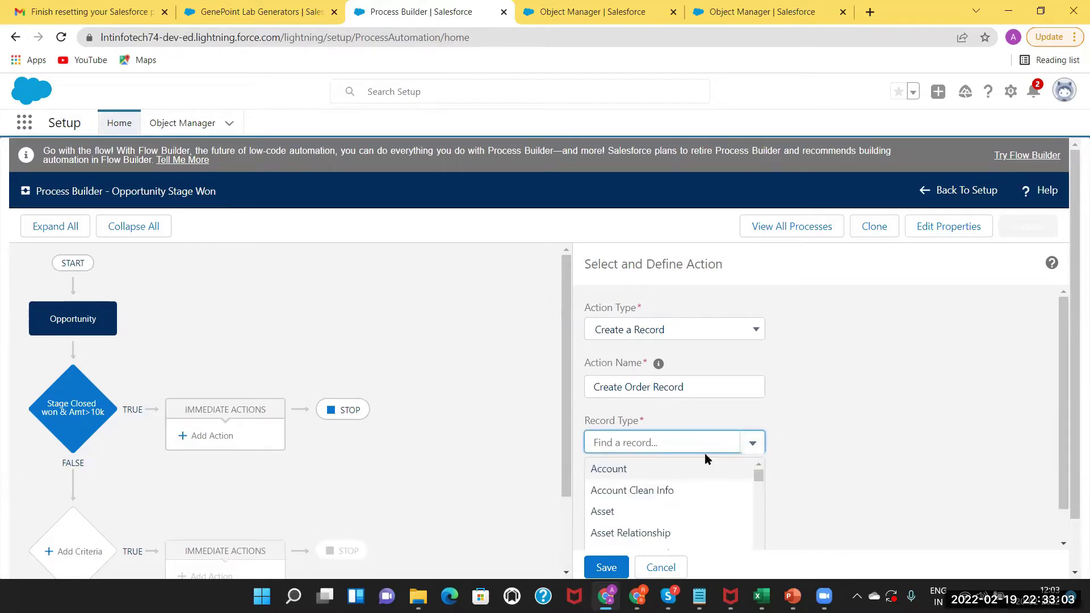
pyautogui.write('ore')
pyautogui.write('rder')
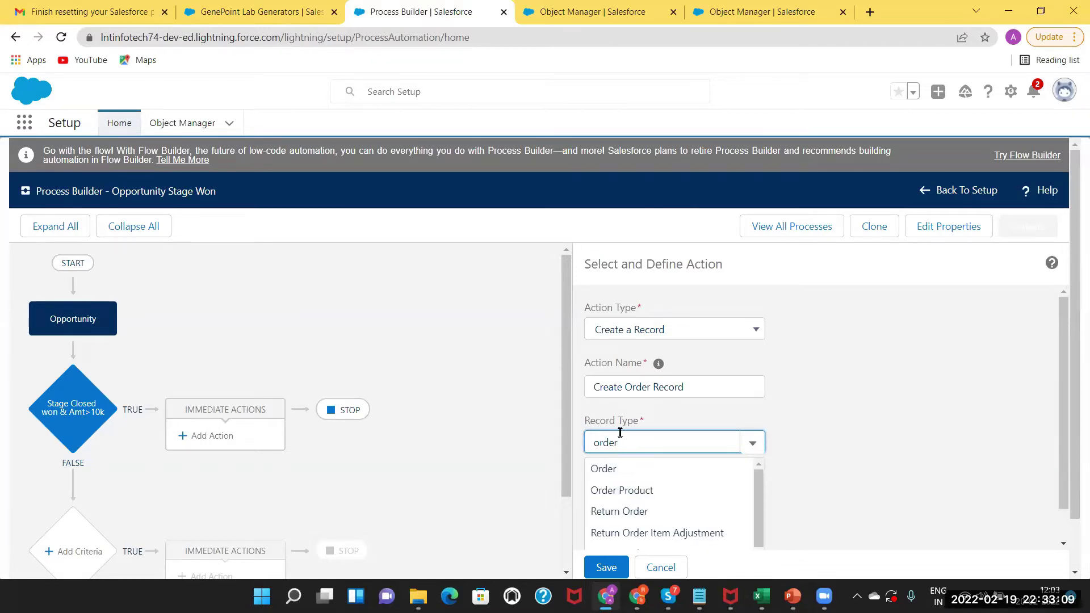
# Choose Order as the record type and scroll to its Order Start Date, Status and Account ID fields.
pyautogui.click(618, 470)
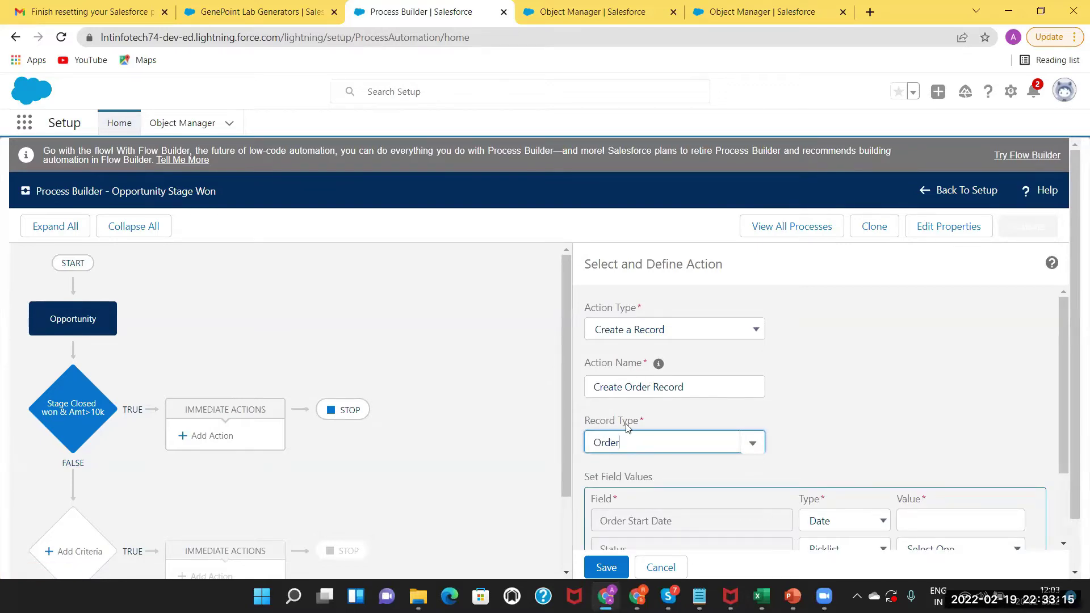
pyautogui.moveTo(1063, 410); pyautogui.dragTo(1048, 477)
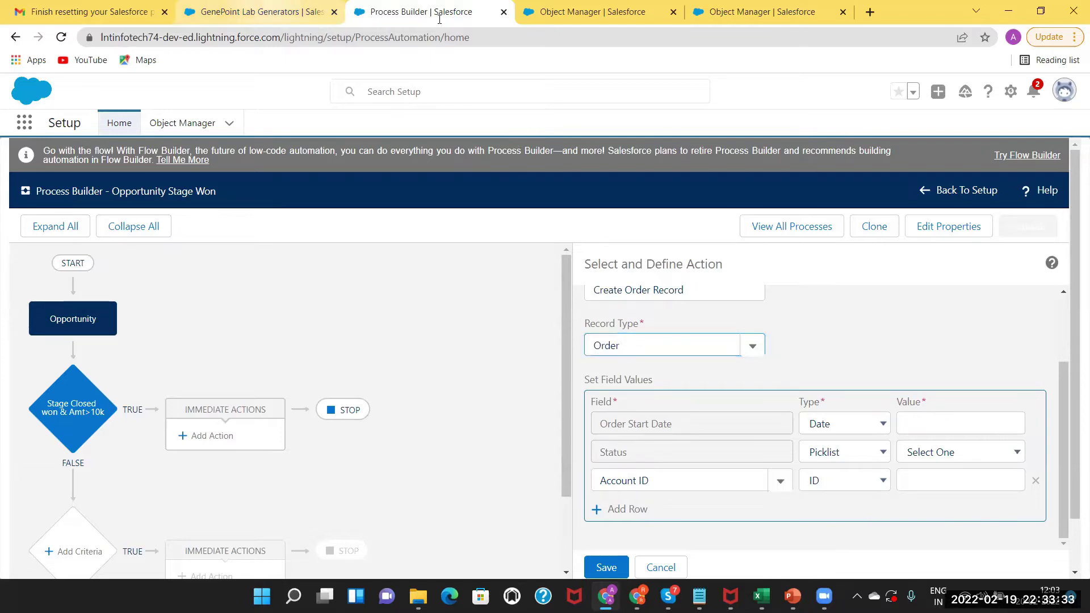
# Open the Orders list by searching 'order' in the App Launcher.
pyautogui.hotkey('ctrl', 'shift', 'Tab')
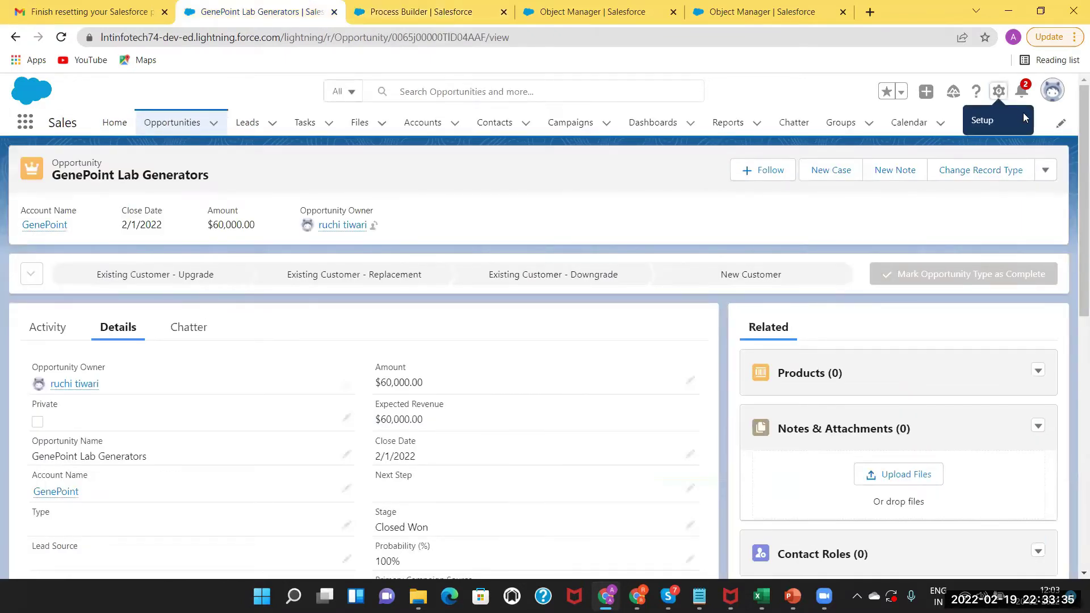
pyautogui.click(973, 122)
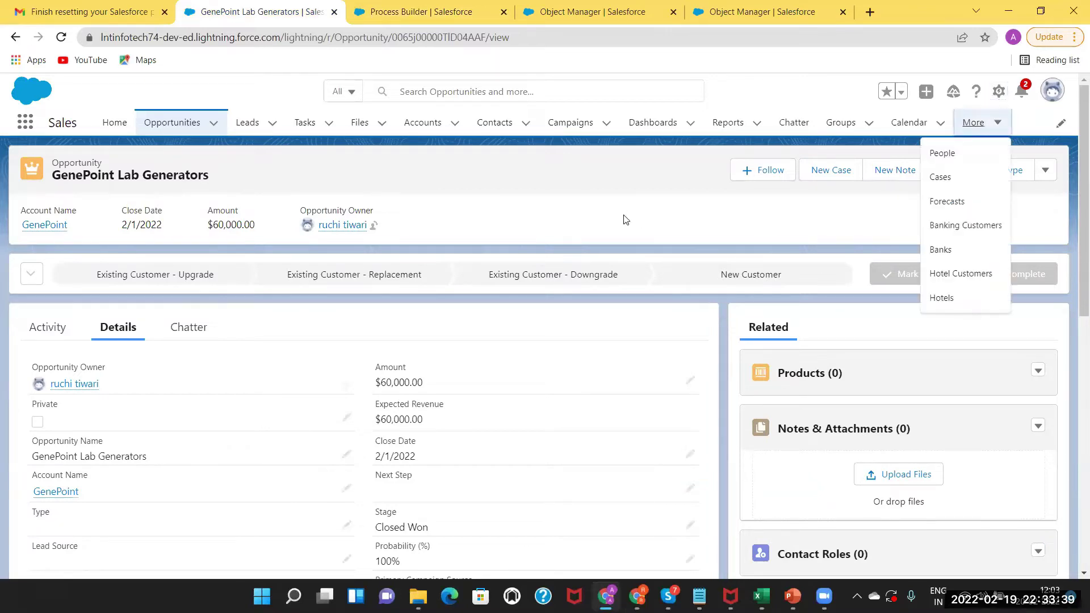
pyautogui.click(25, 124)
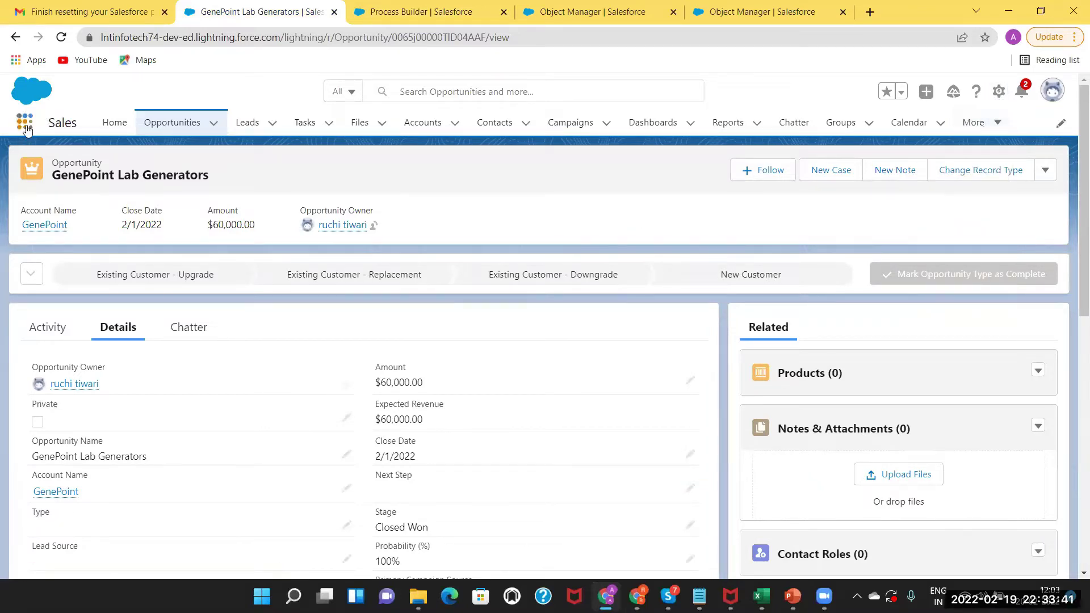
pyautogui.write('order')
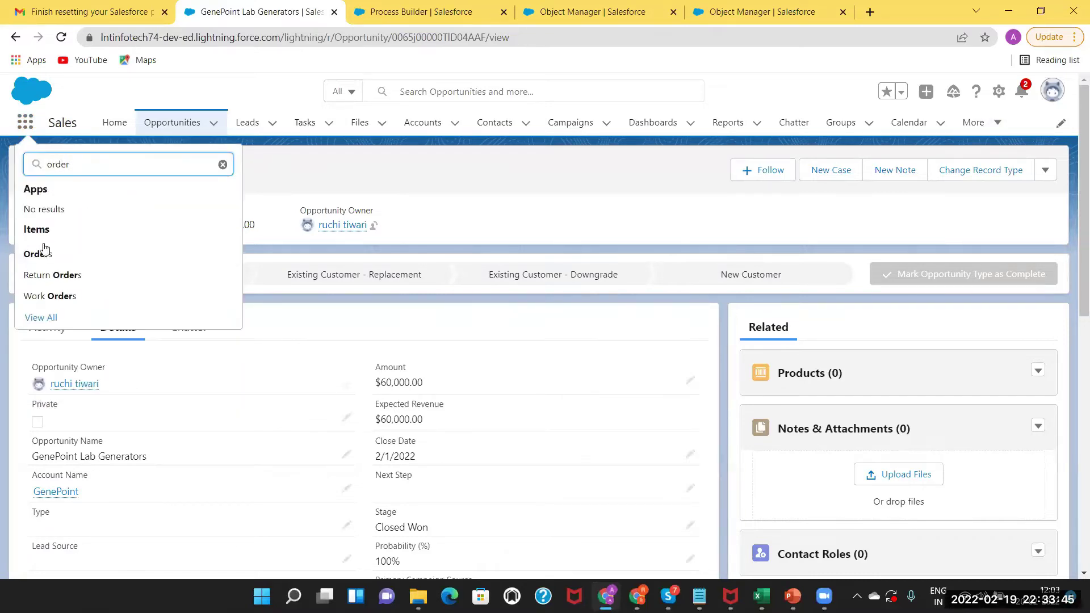
pyautogui.click(44, 254)
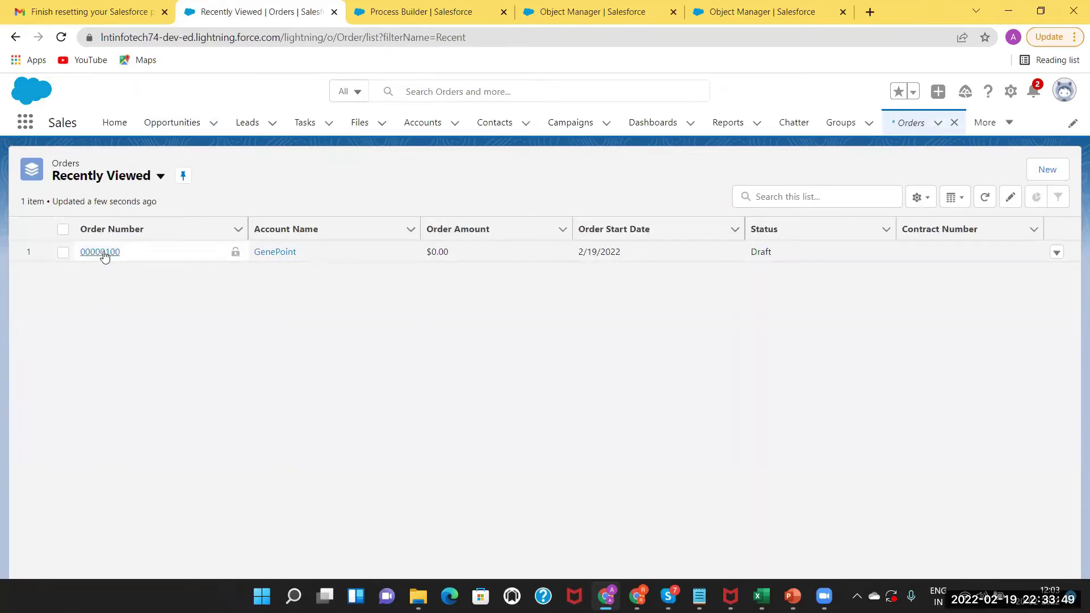
# Check order 00000100's details, then open and cancel a New Order form.
pyautogui.click(102, 253)
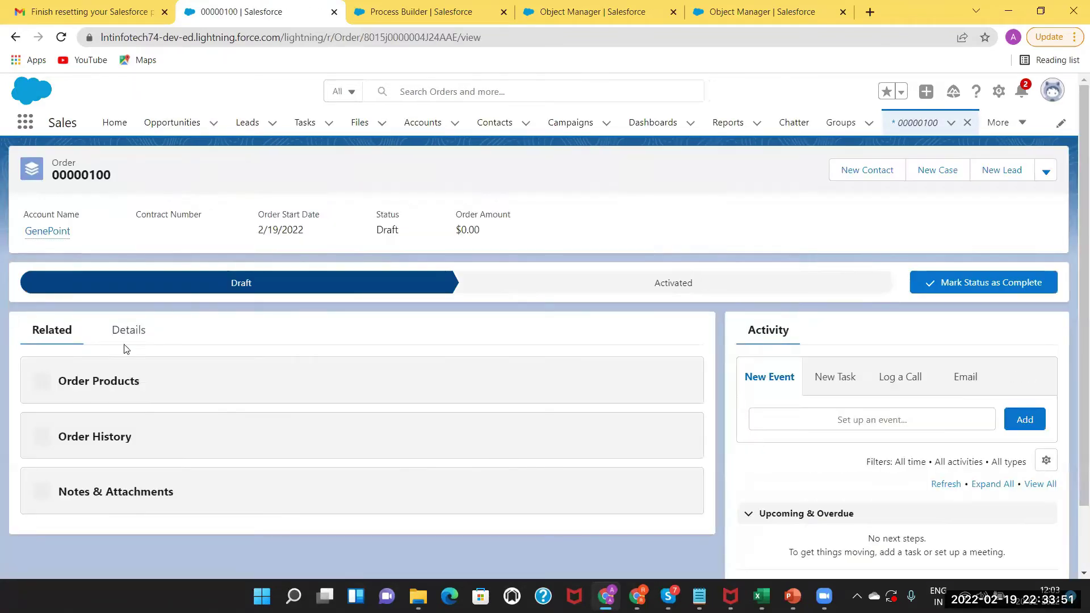
pyautogui.click(124, 337)
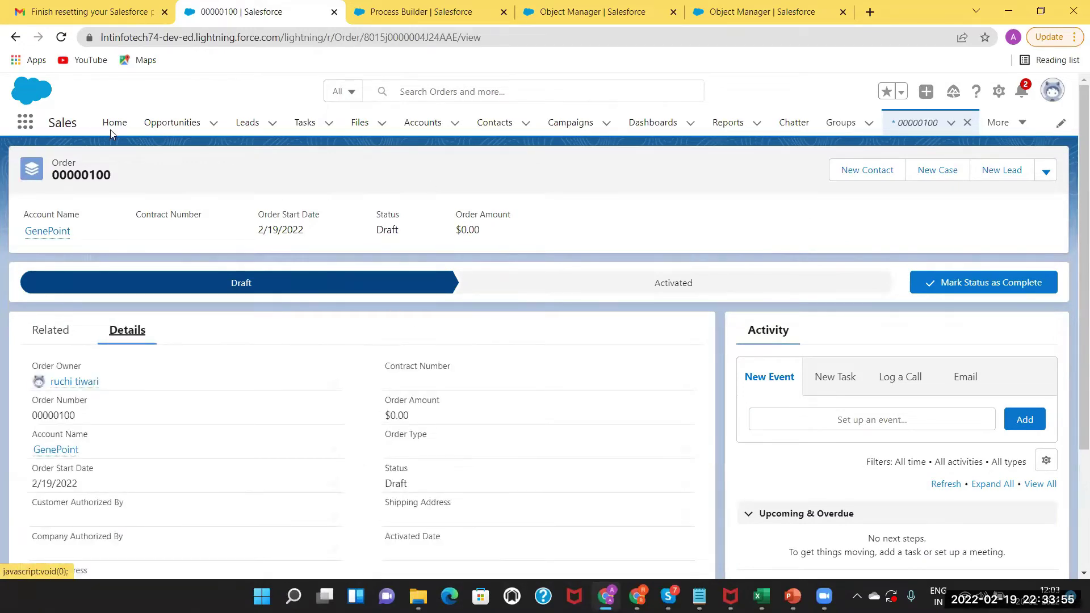
pyautogui.click(15, 37)
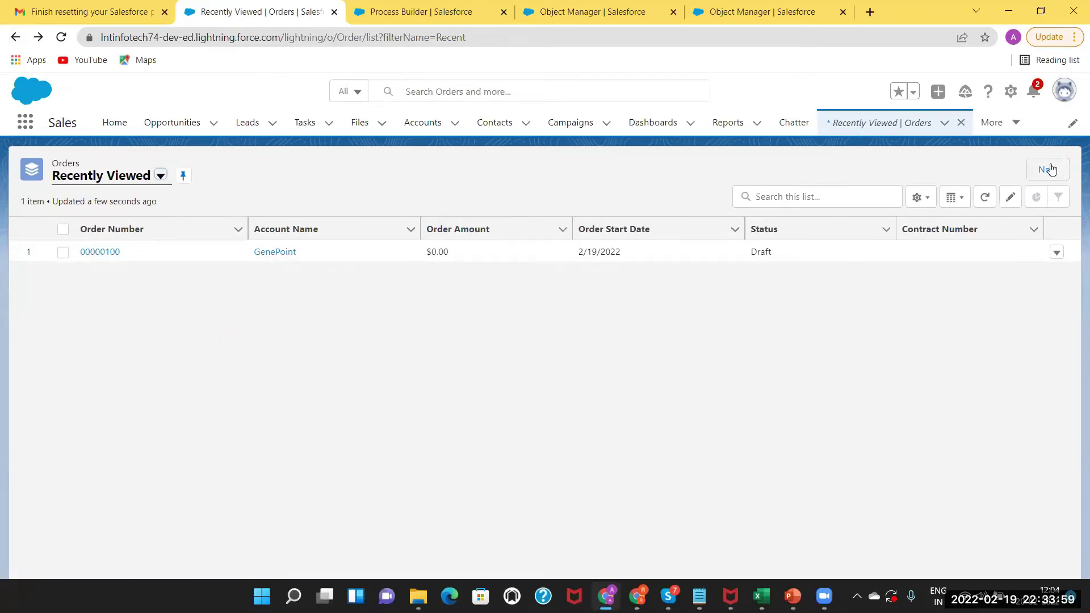
pyautogui.click(1050, 169)
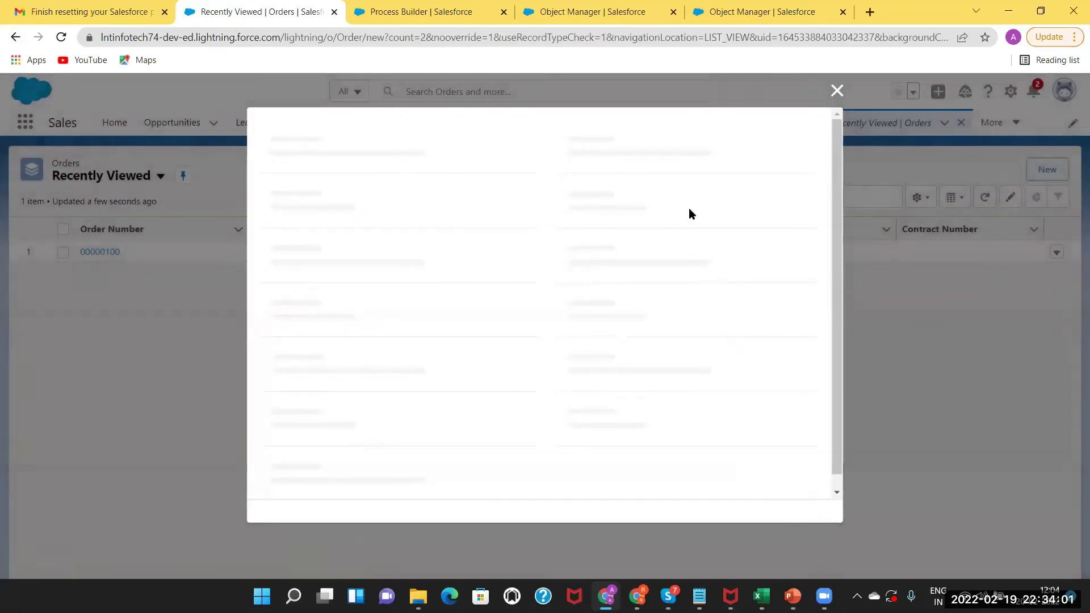
pyautogui.moveTo(836, 204); pyautogui.dragTo(843, 349)
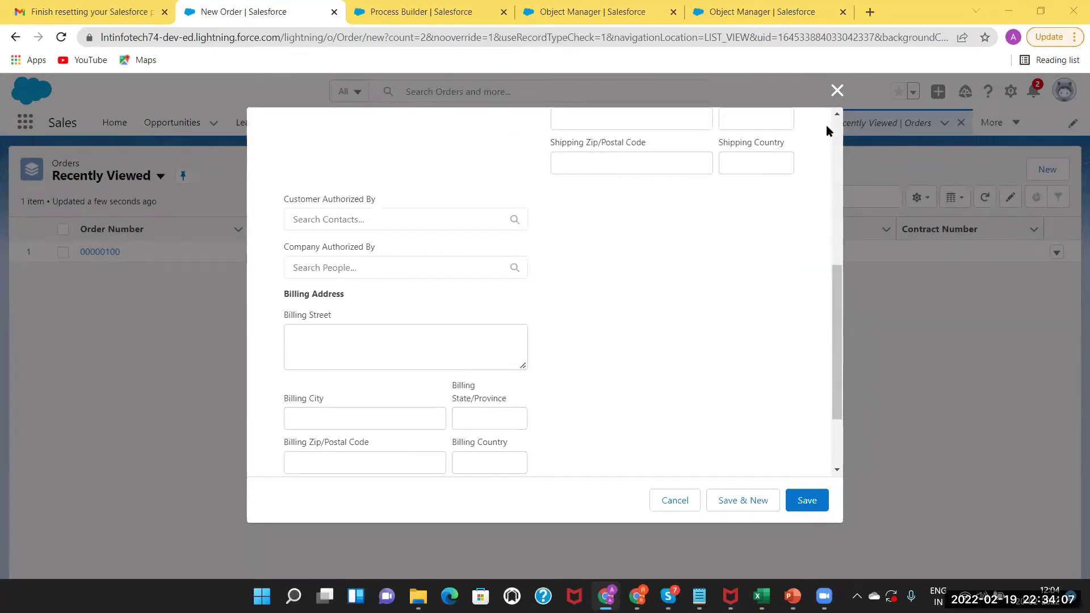
pyautogui.click(836, 92)
pyautogui.click(754, 7)
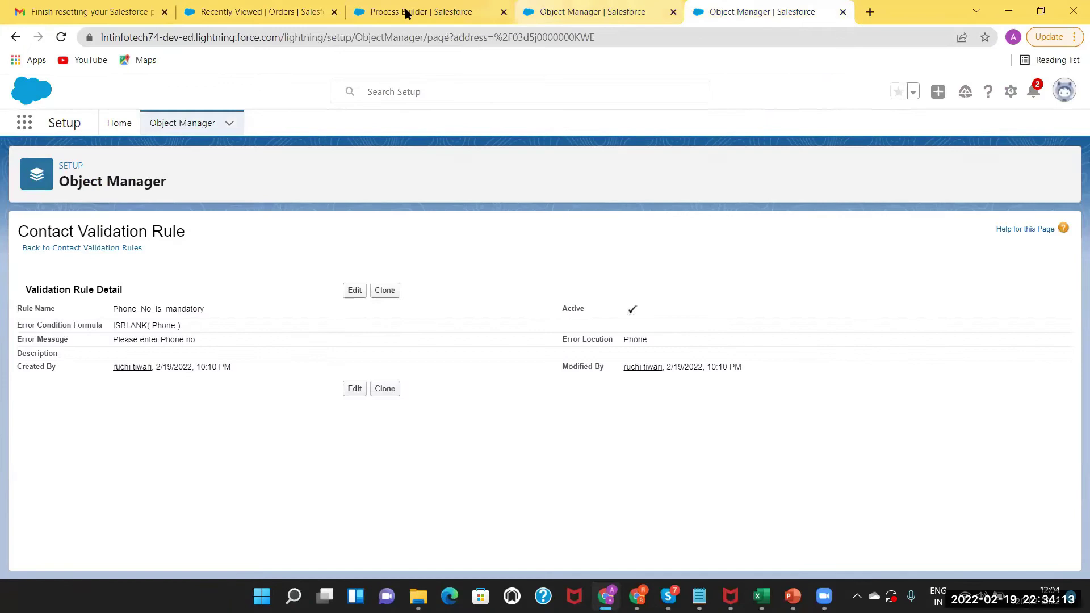
# Set the Create Order Record action's Order Start Date to the formula TODAY().
pyautogui.click(407, 13)
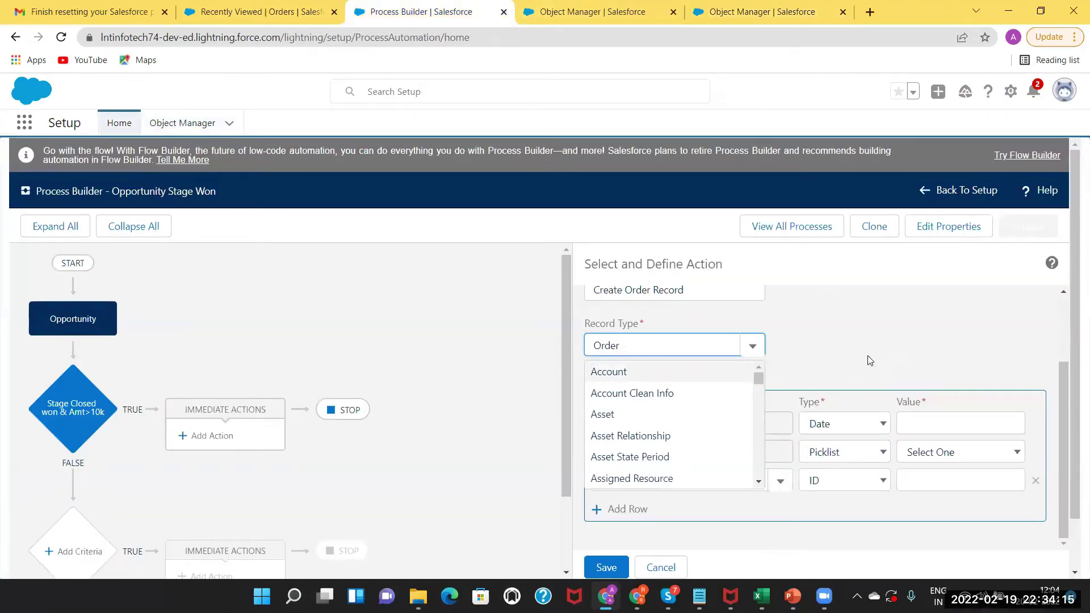
pyautogui.click(841, 526)
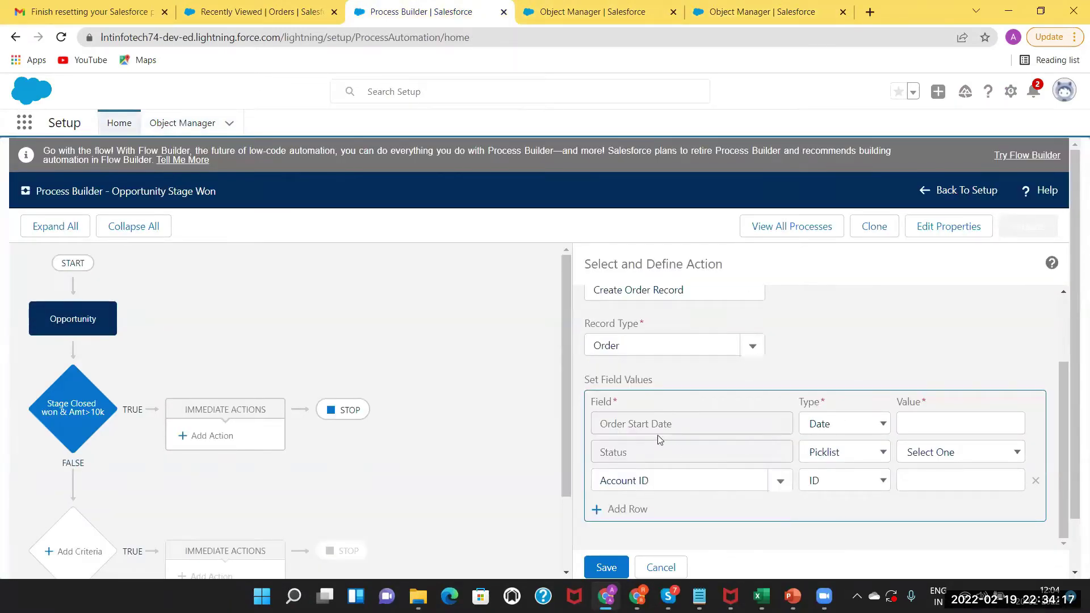
pyautogui.click(839, 425)
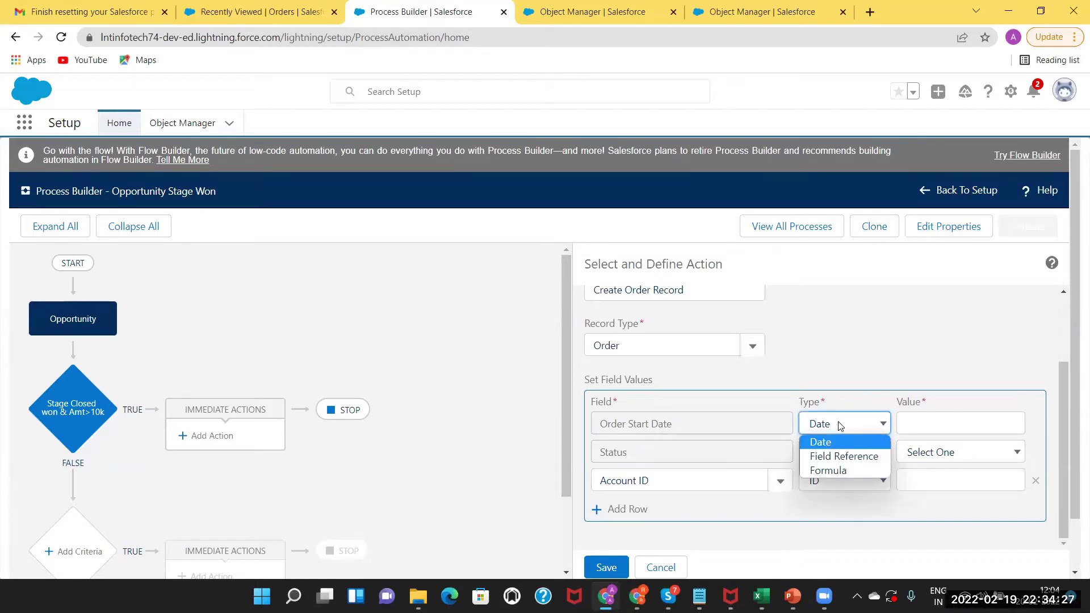
pyautogui.click(825, 471)
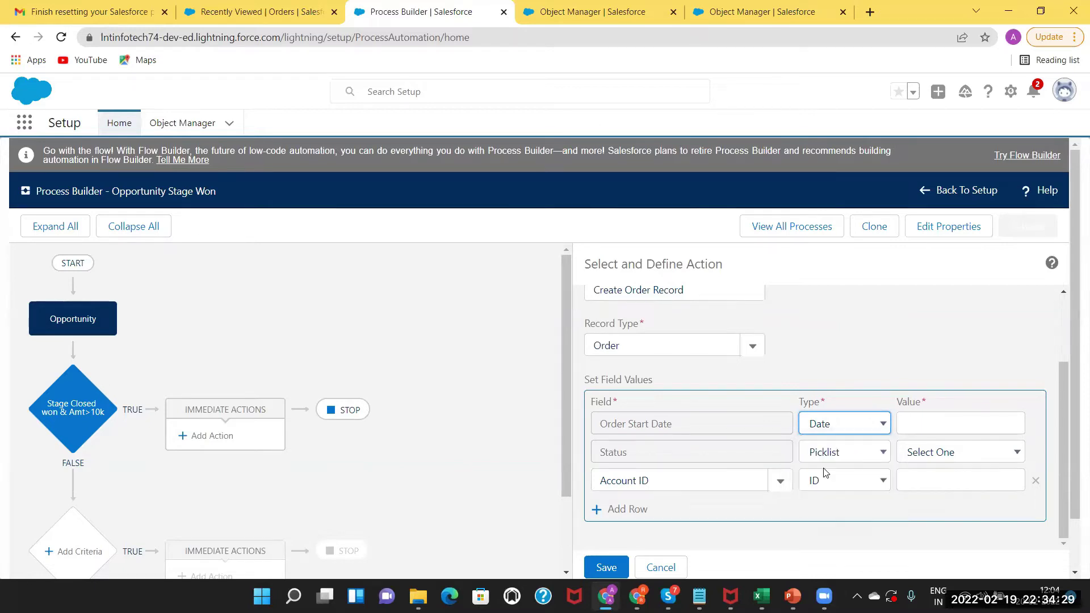
pyautogui.click(821, 419)
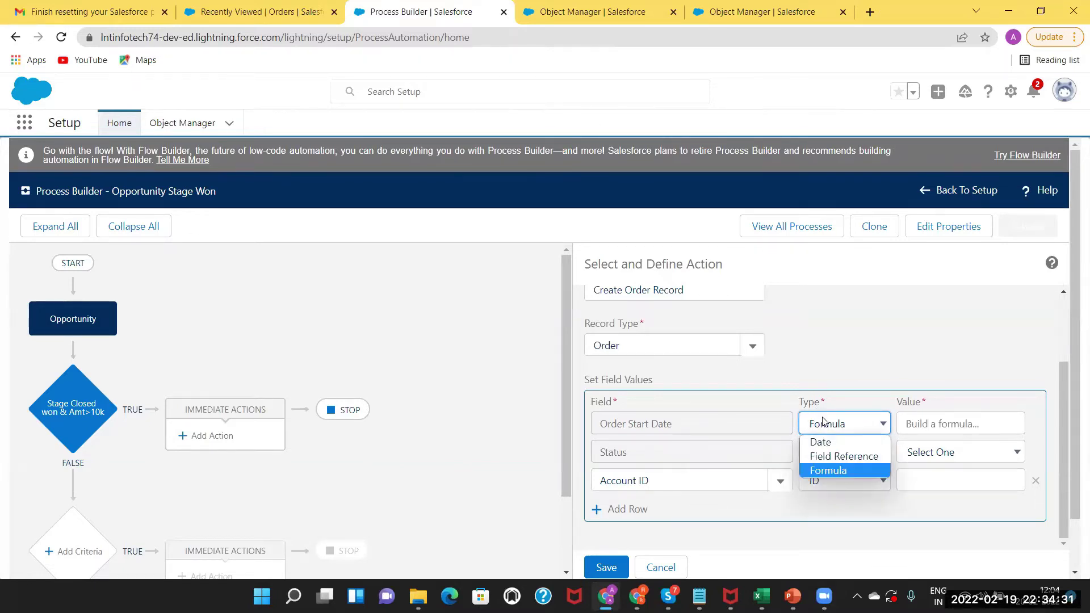
pyautogui.click(834, 472)
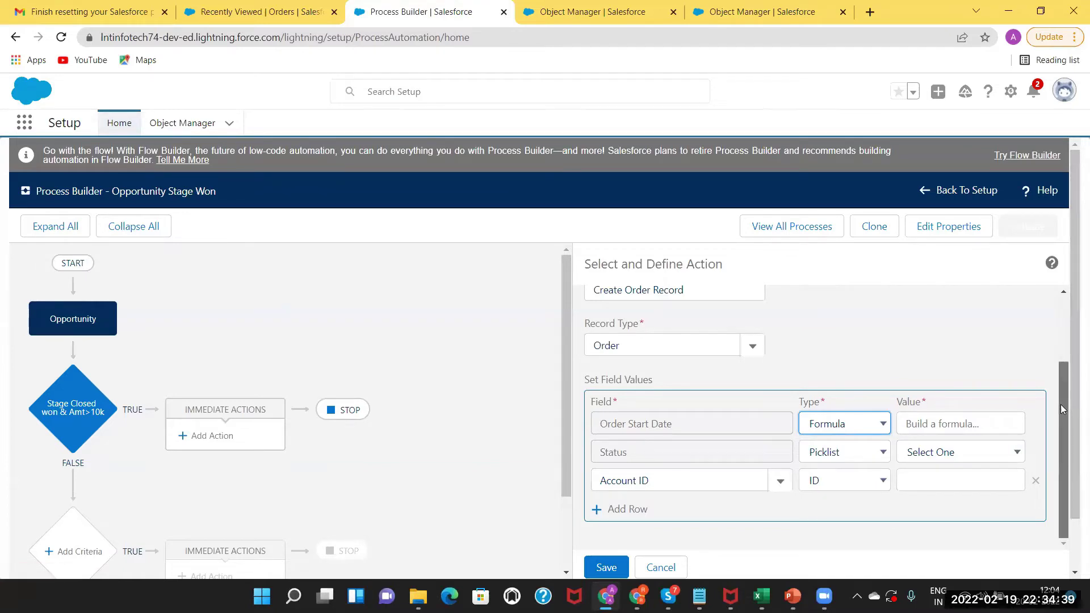
pyautogui.click(996, 425)
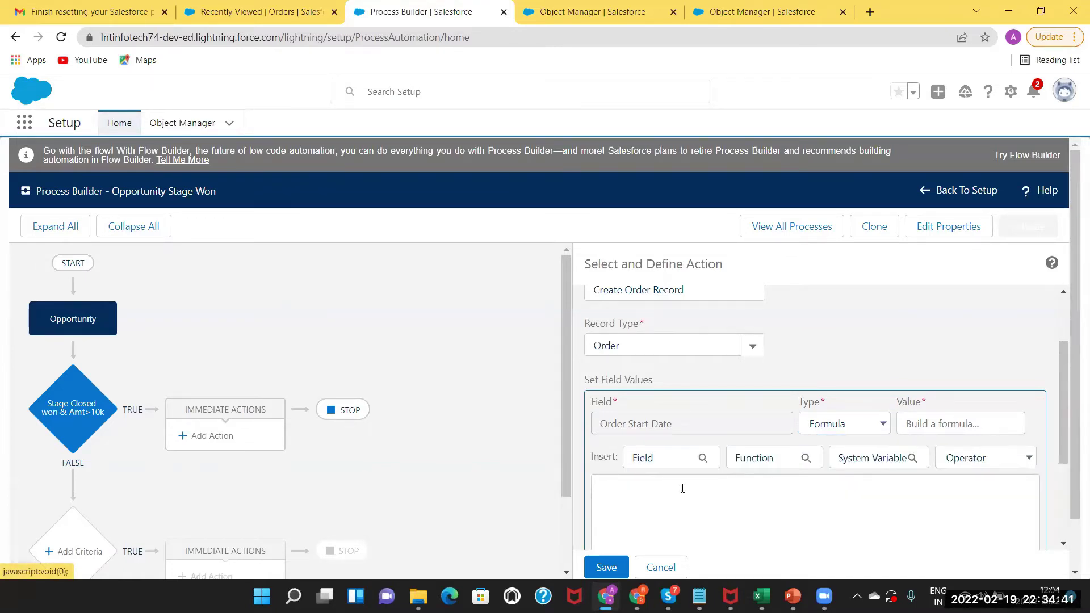
pyautogui.click(642, 490)
pyautogui.write('TODAY(')
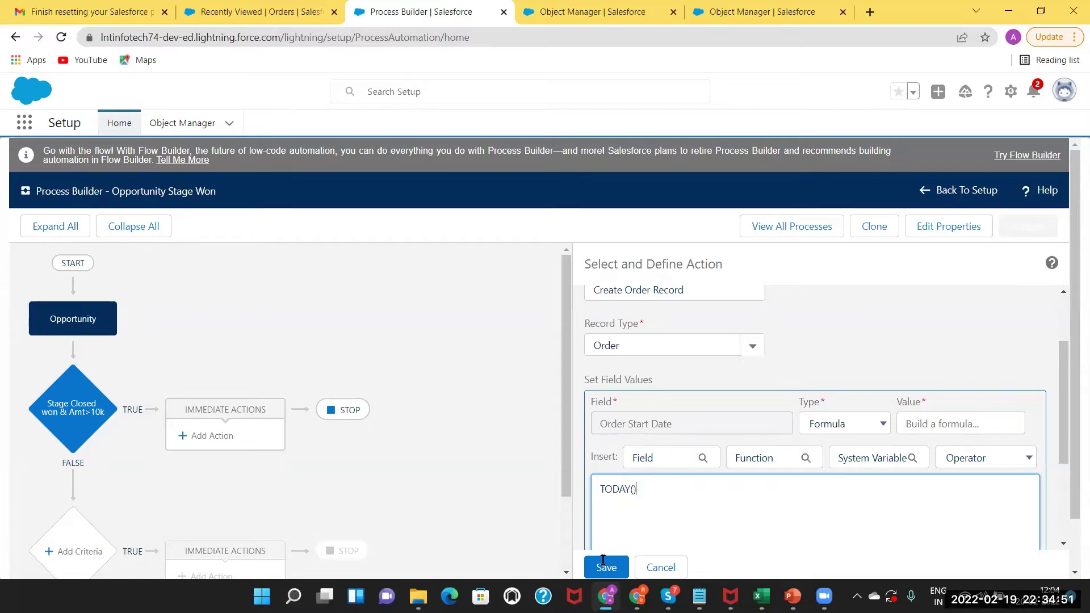
pyautogui.moveTo(1066, 436); pyautogui.dragTo(1054, 508)
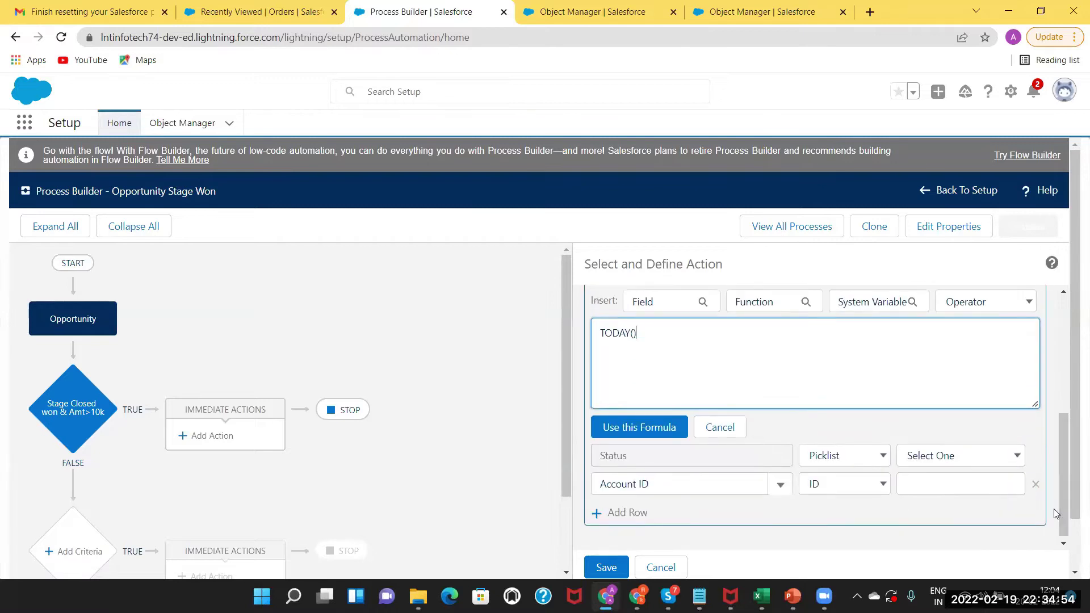
pyautogui.click(645, 429)
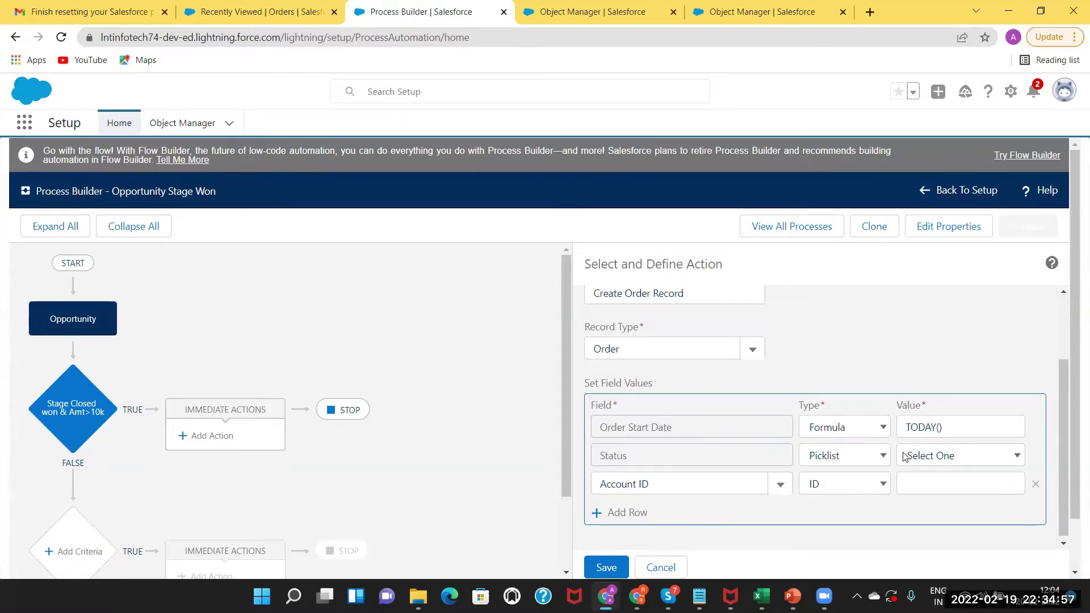
# Set Status to the Draft picklist value and begin an Account ID row.
pyautogui.click(846, 454)
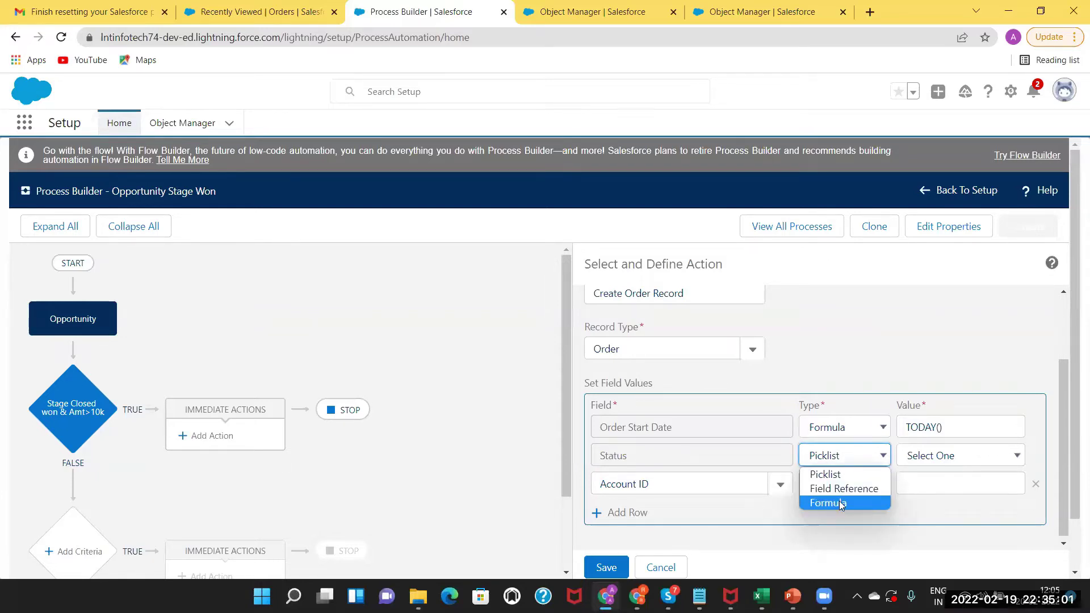
pyautogui.click(820, 475)
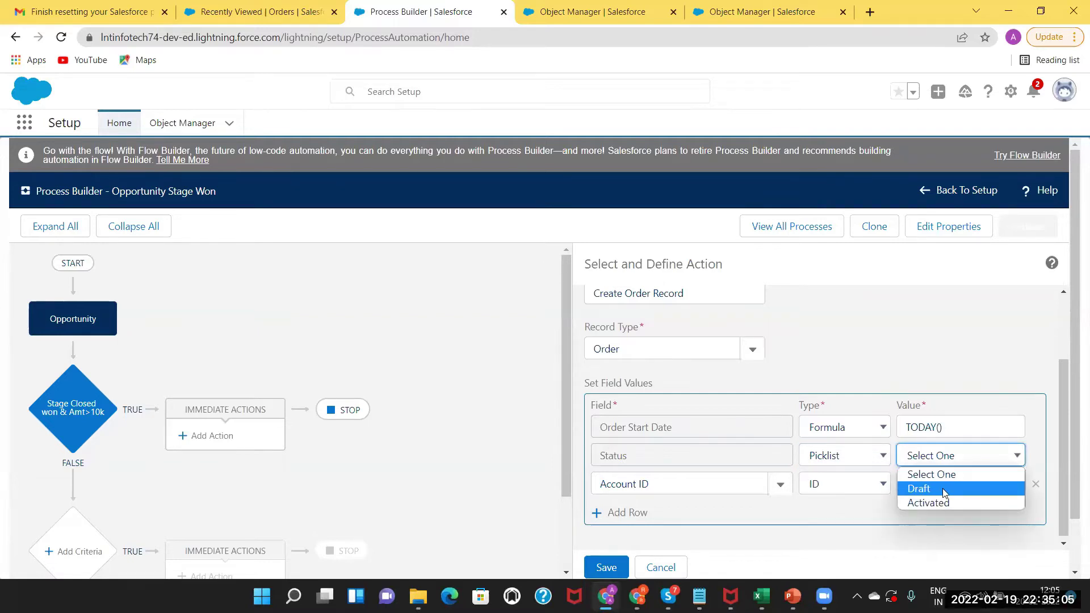
pyautogui.click(942, 489)
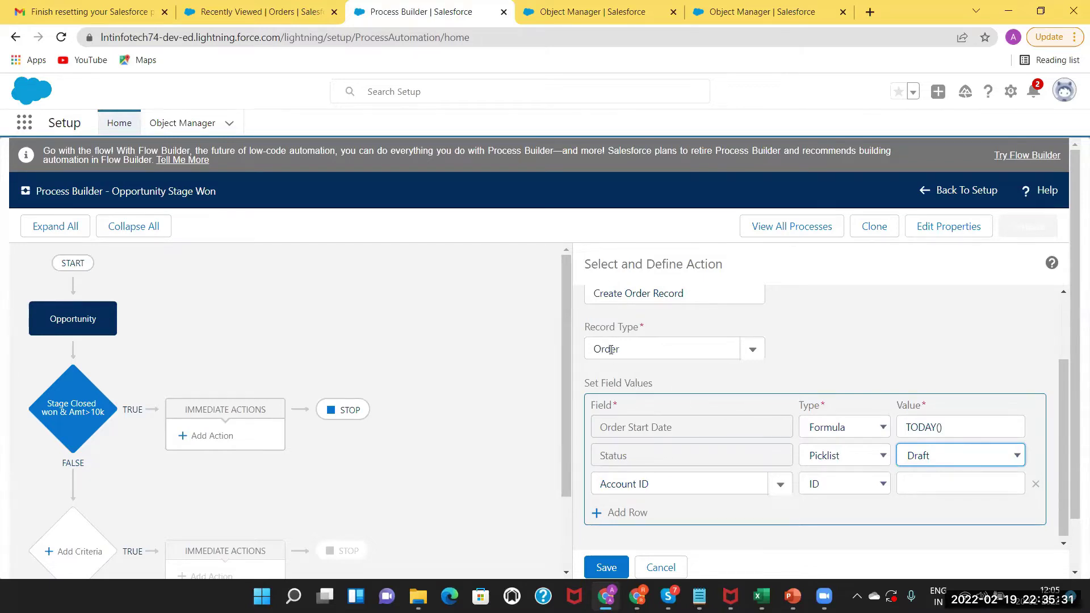
pyautogui.click(929, 478)
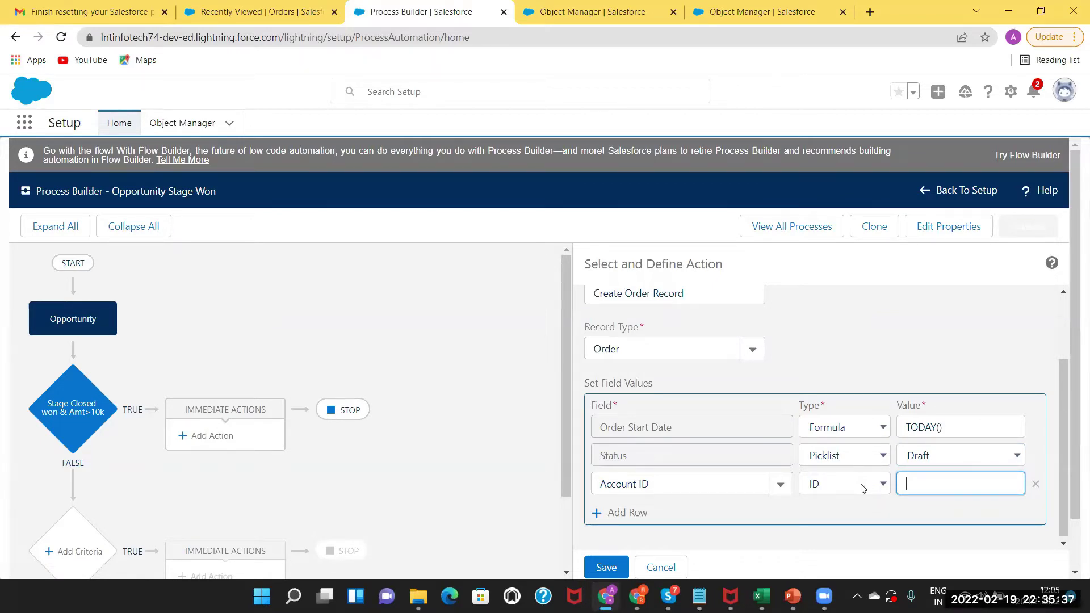
# Make Account ID a Field Reference to the opportunity's Account ID field.
pyautogui.click(863, 489)
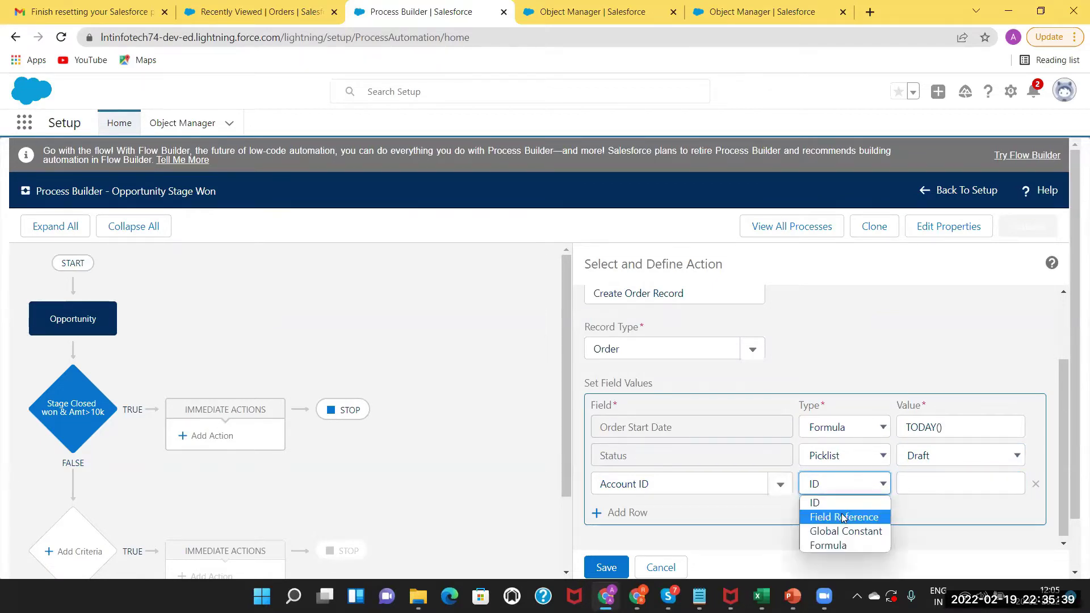
pyautogui.click(841, 513)
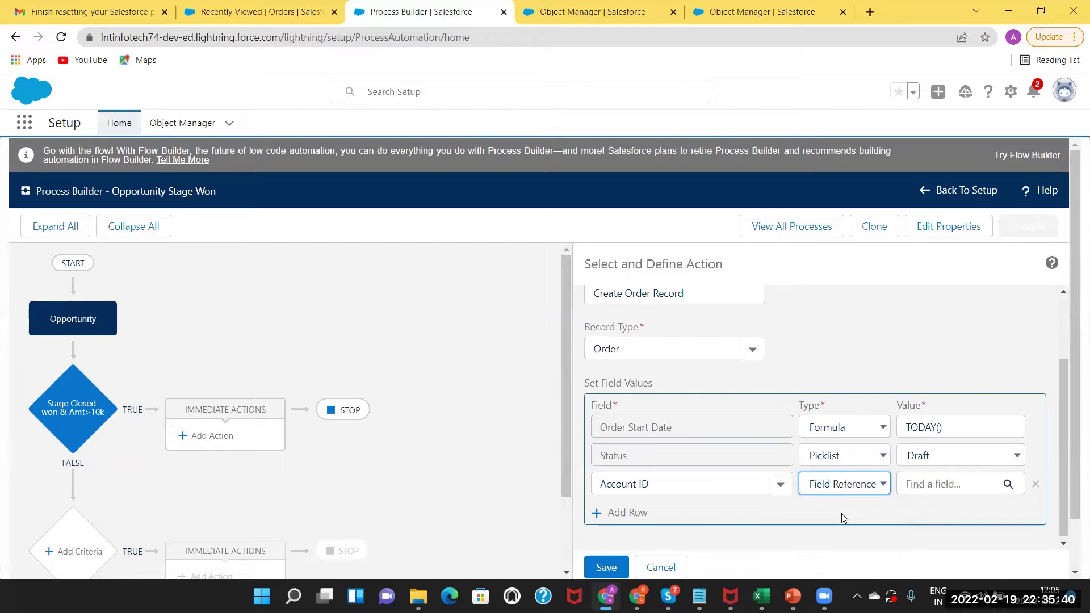
pyautogui.click(824, 490)
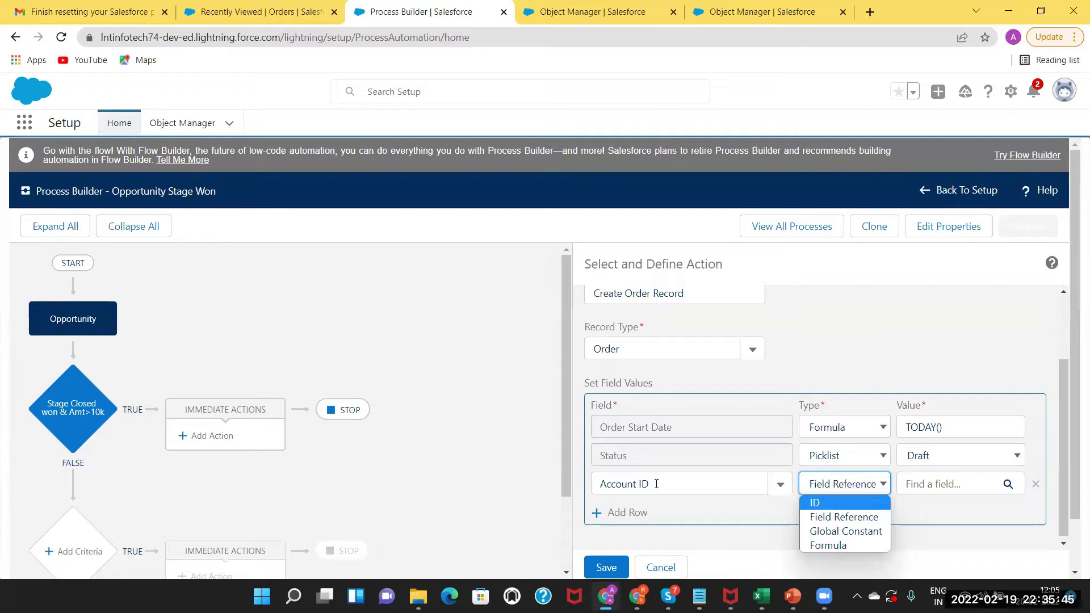
pyautogui.click(843, 517)
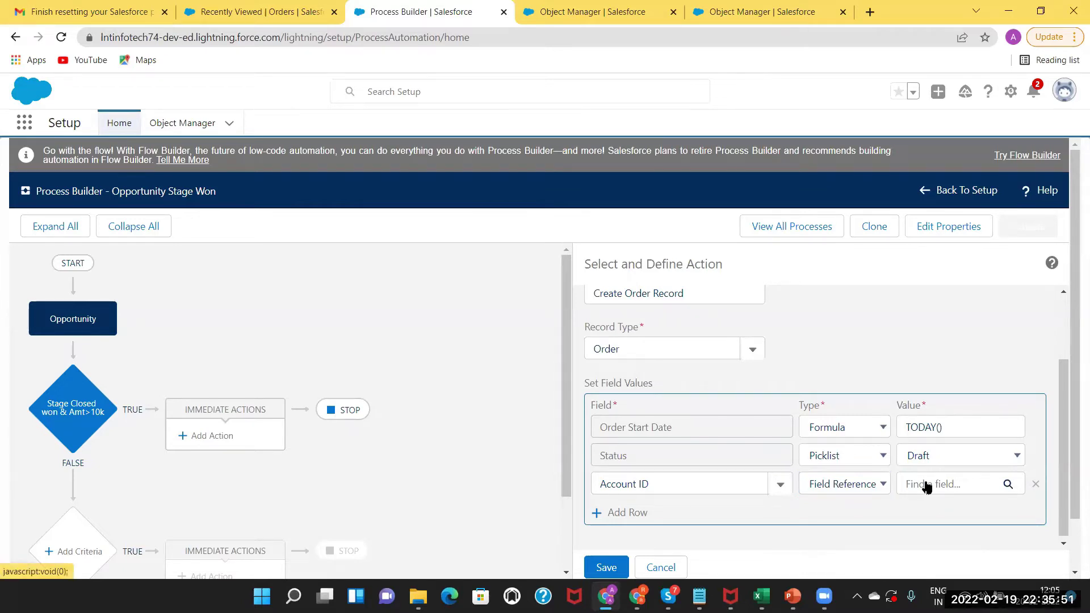
pyautogui.click(925, 484)
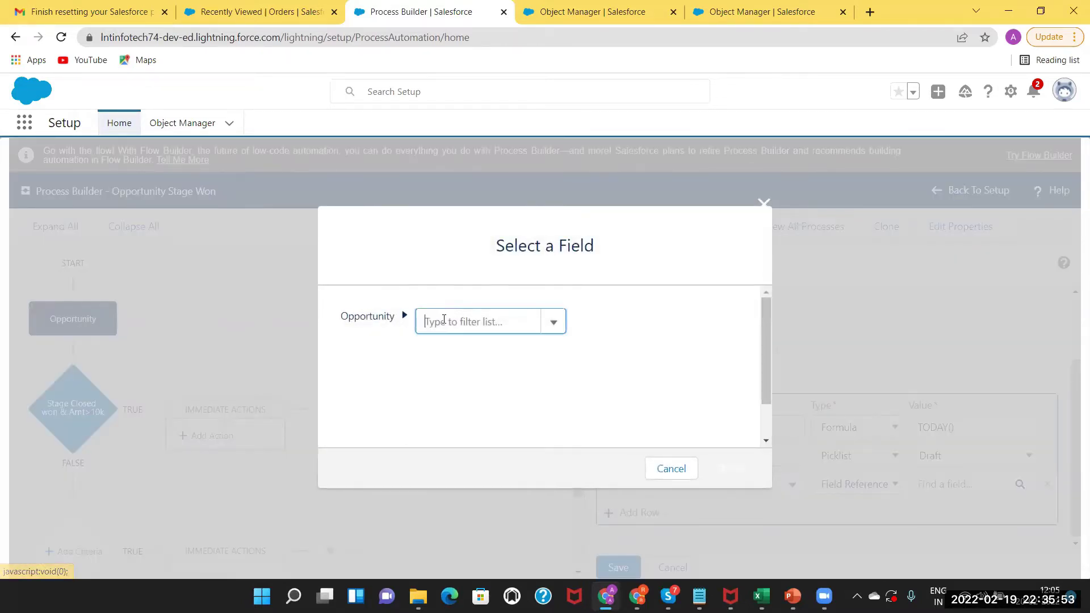
pyautogui.click(437, 320)
pyautogui.write('A')
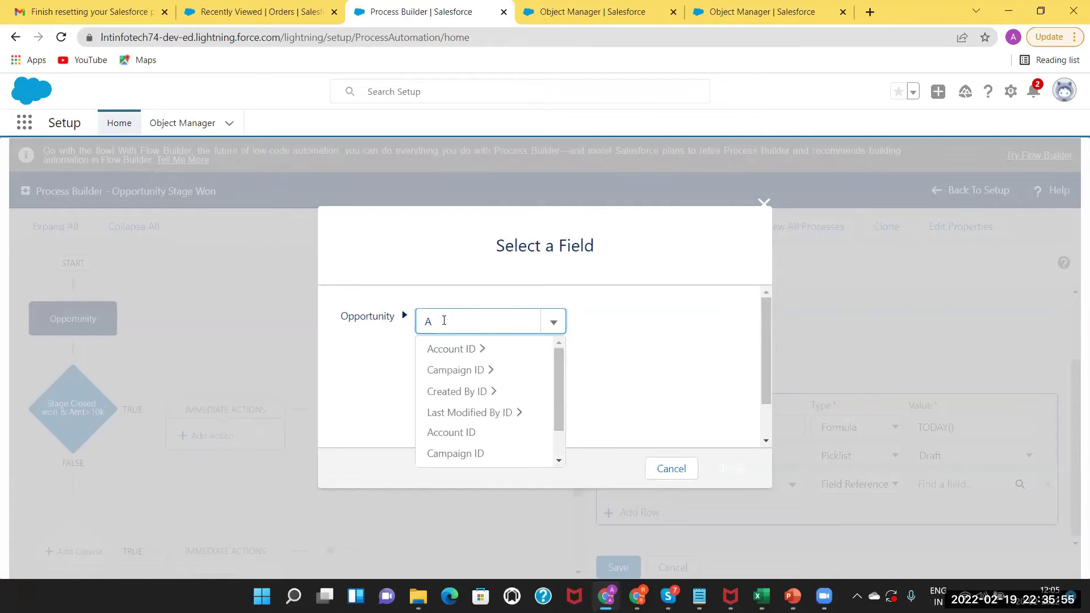
pyautogui.write('ccount')
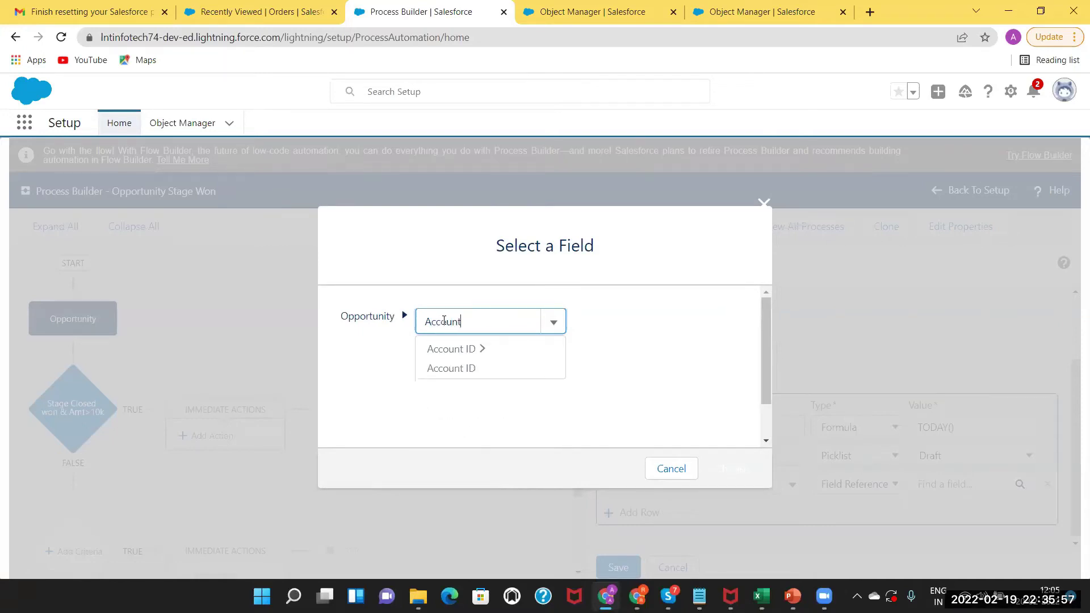
pyautogui.click(447, 370)
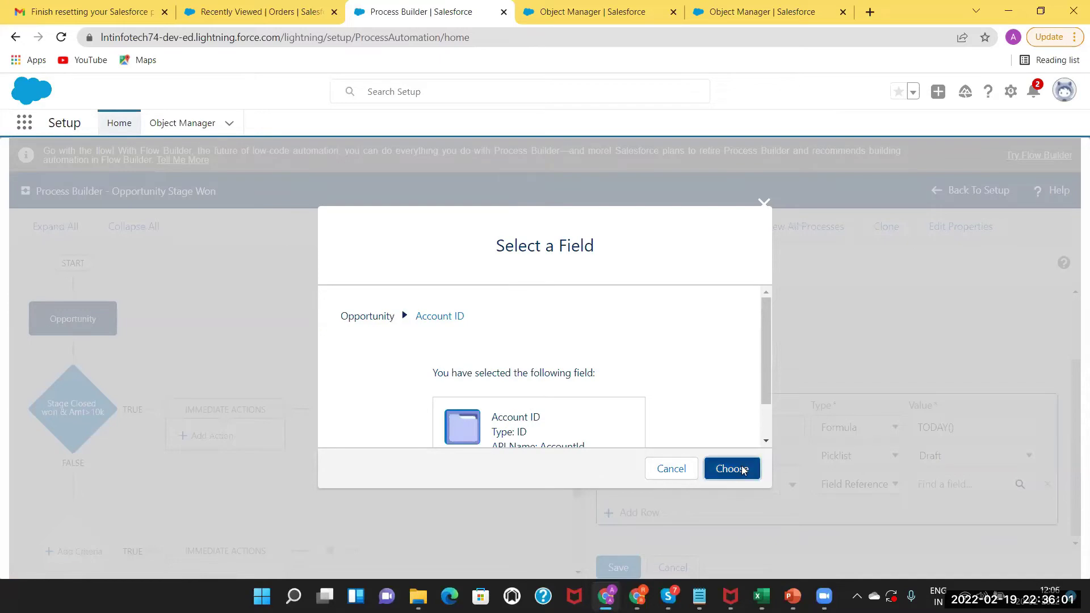
pyautogui.click(741, 469)
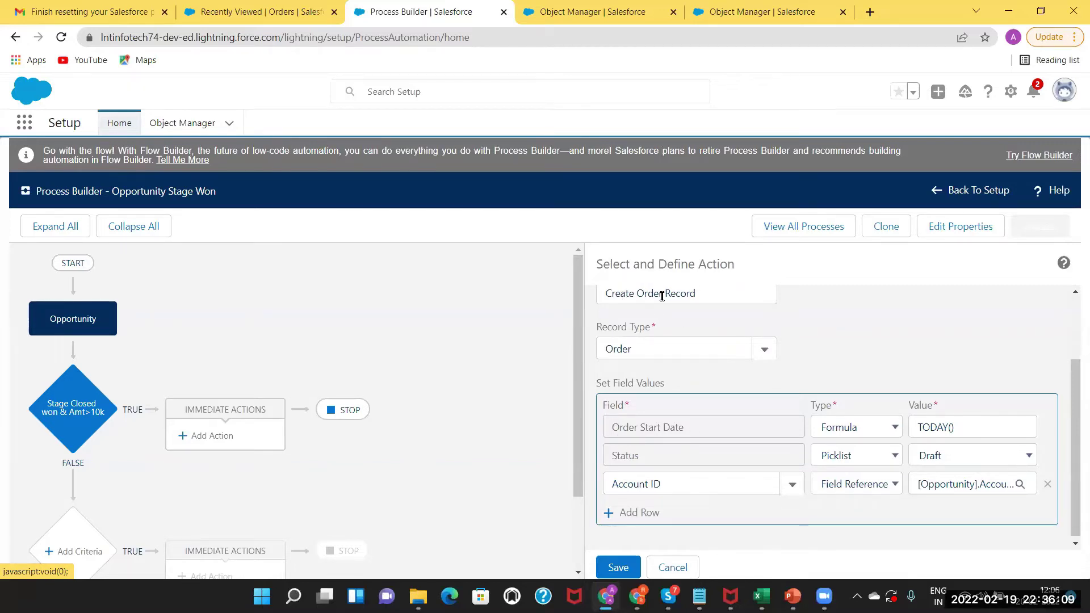
# Save the Create Order Record action and activate the Opportunity Stage Won process.
pyautogui.click(619, 569)
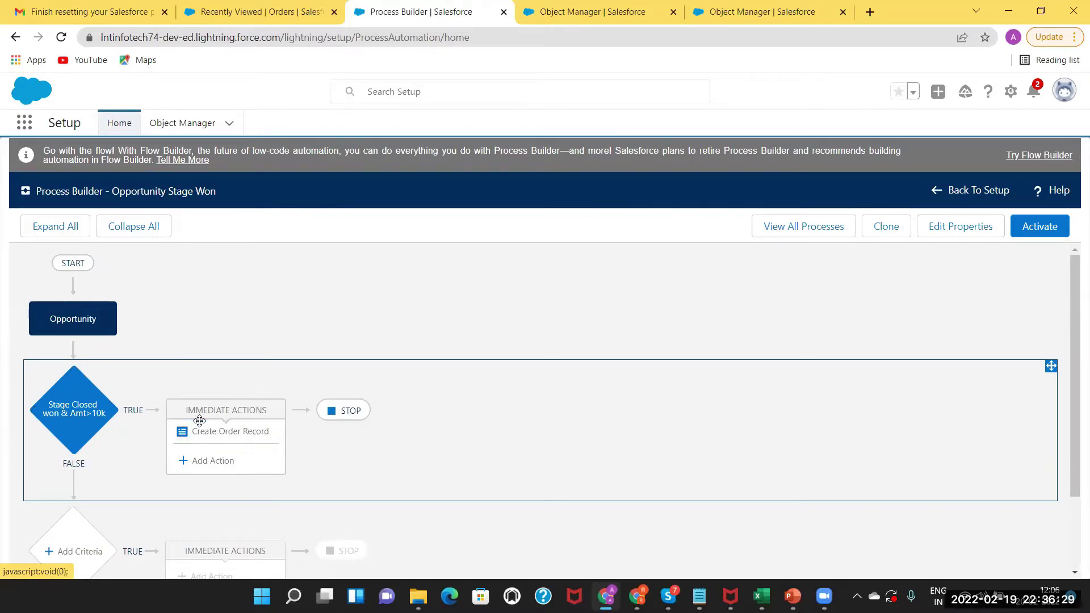
pyautogui.click(1047, 233)
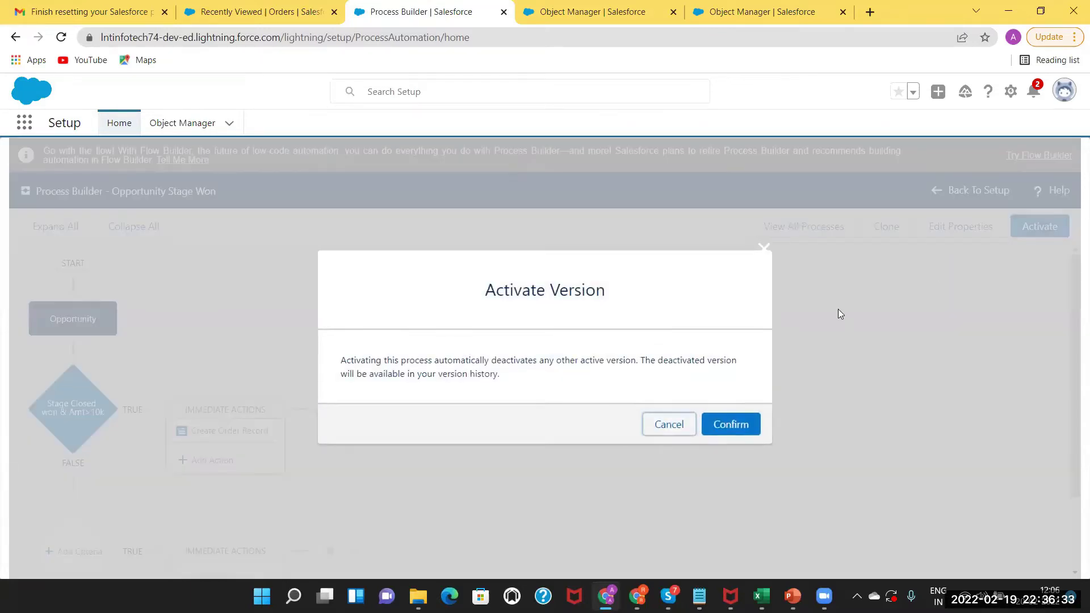
pyautogui.click(740, 423)
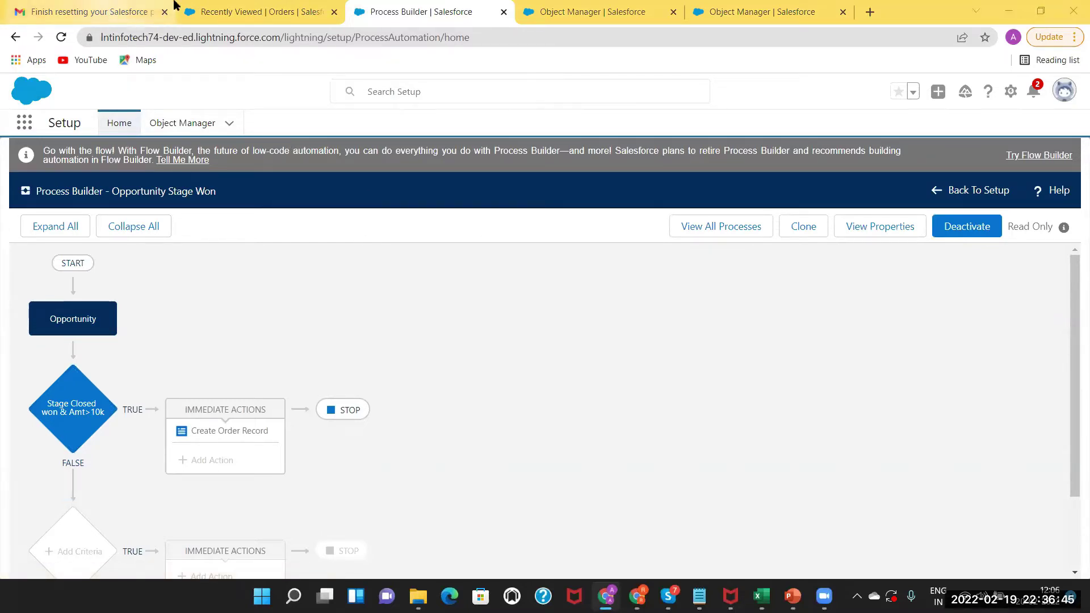
pyautogui.click(237, 8)
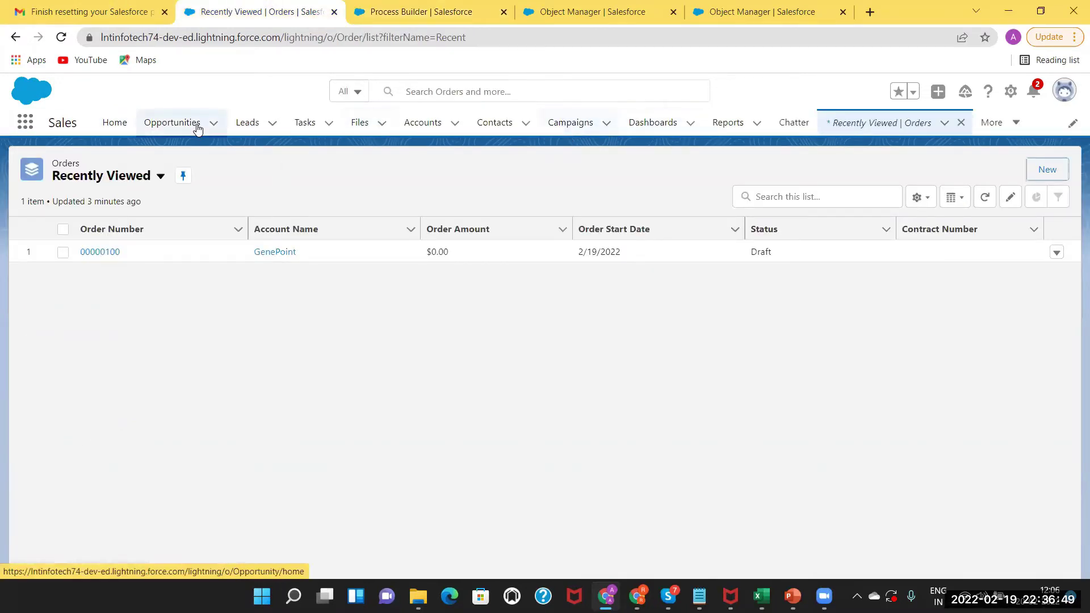
# Find and open the New Opp opportunity ($20,000,000.00, closing 4/30/2022) from the Opportunities list.
pyautogui.click(163, 130)
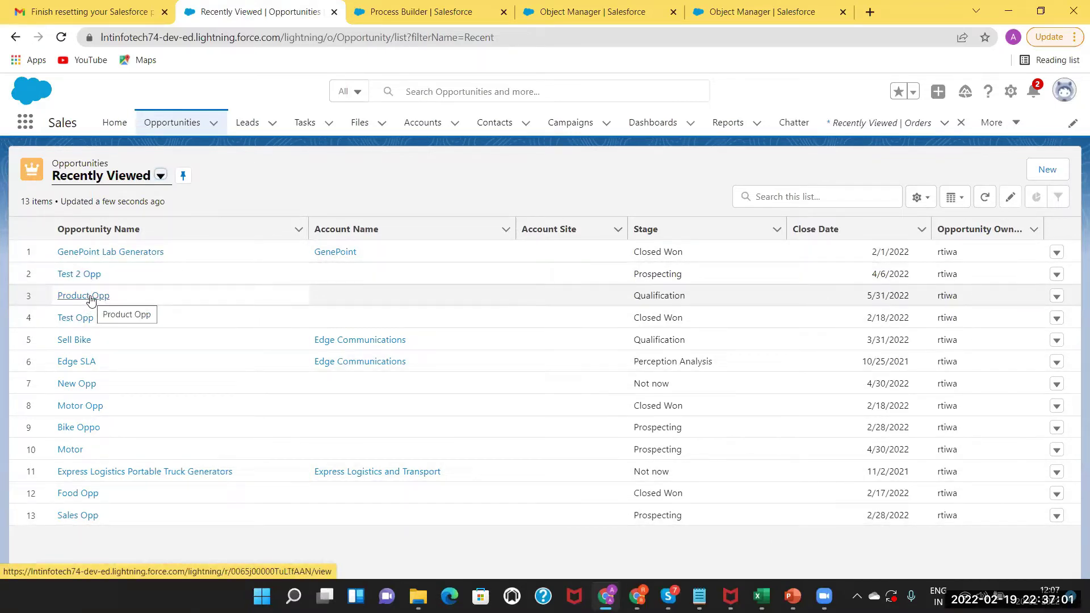
pyautogui.click(1049, 168)
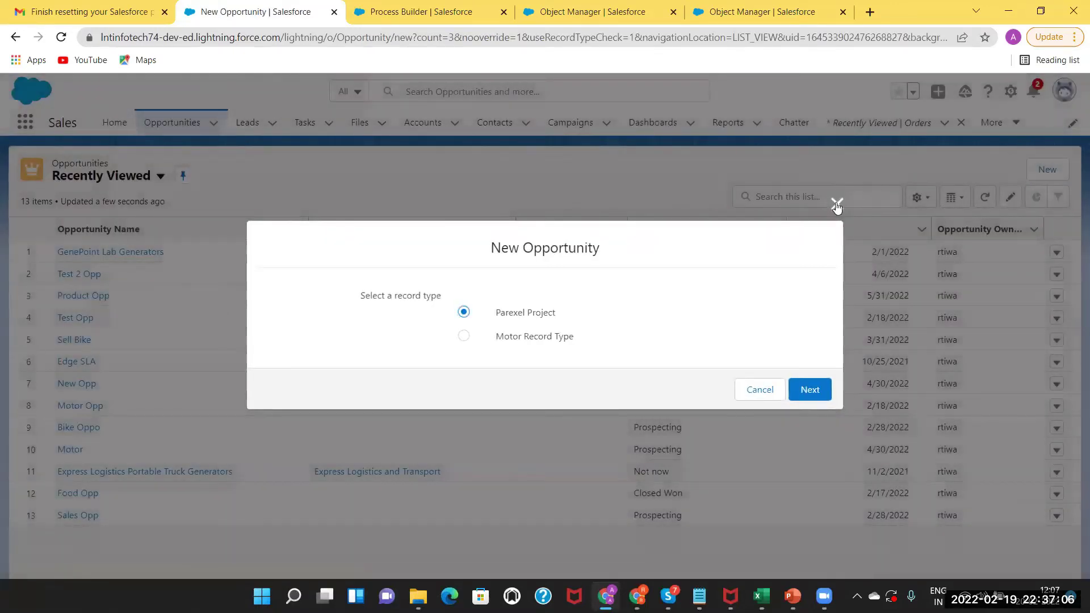
pyautogui.click(836, 204)
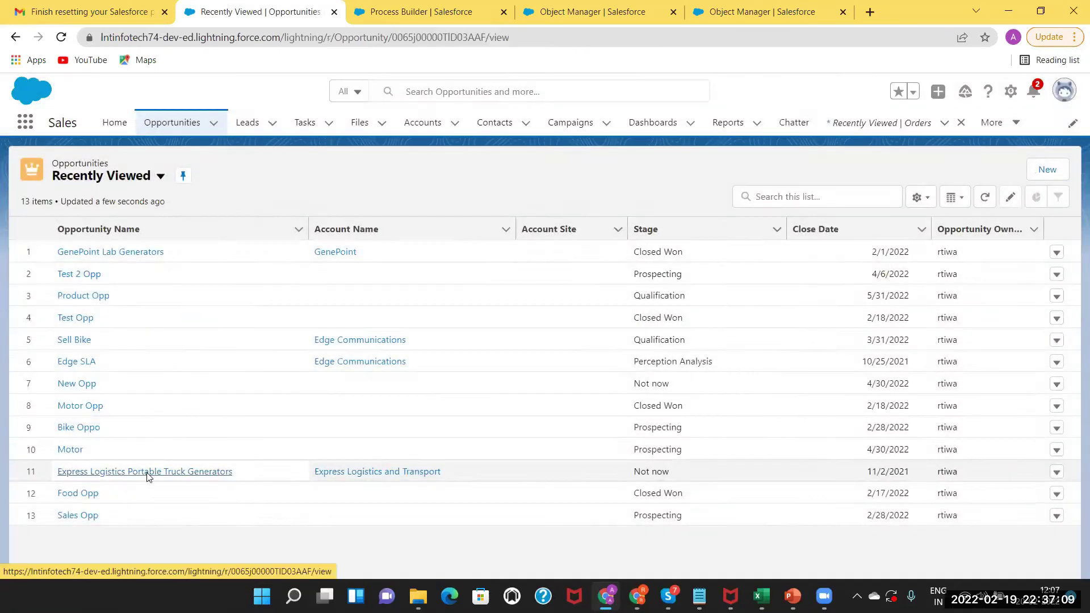
pyautogui.click(147, 475)
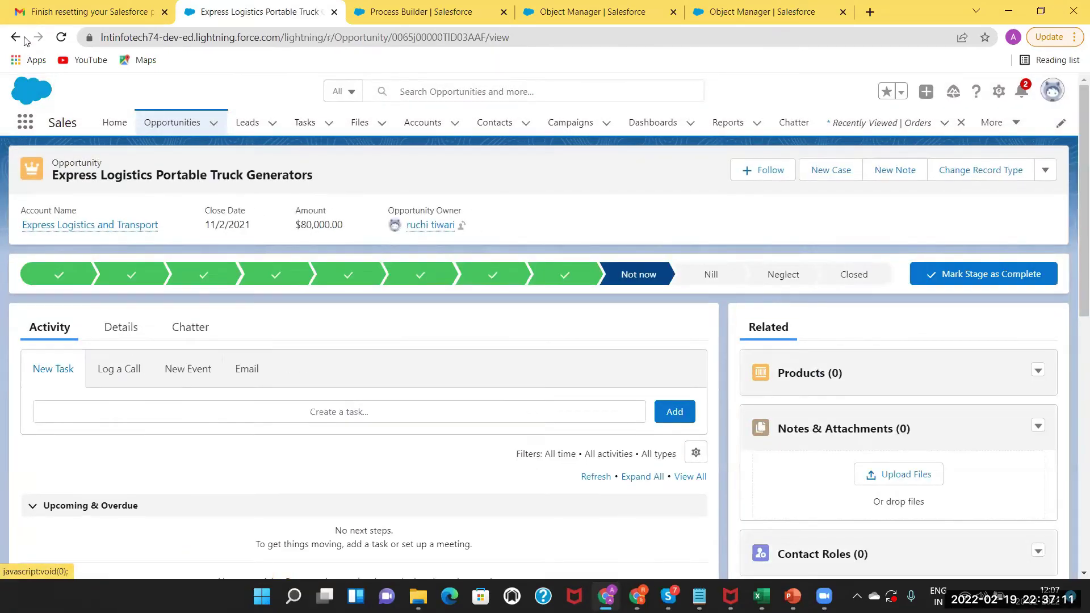
pyautogui.click(176, 124)
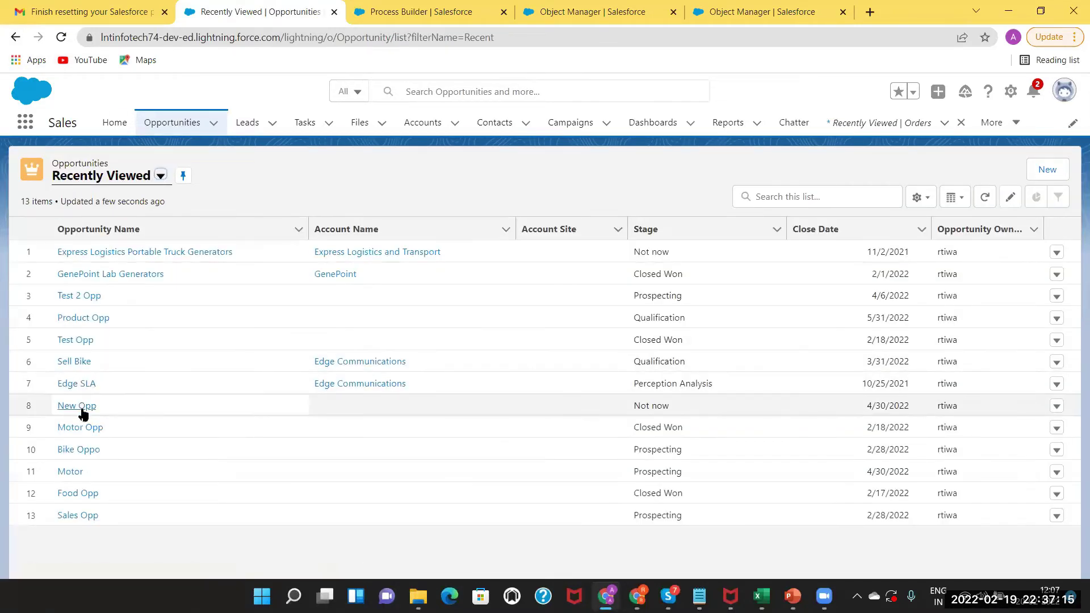
pyautogui.click(83, 410)
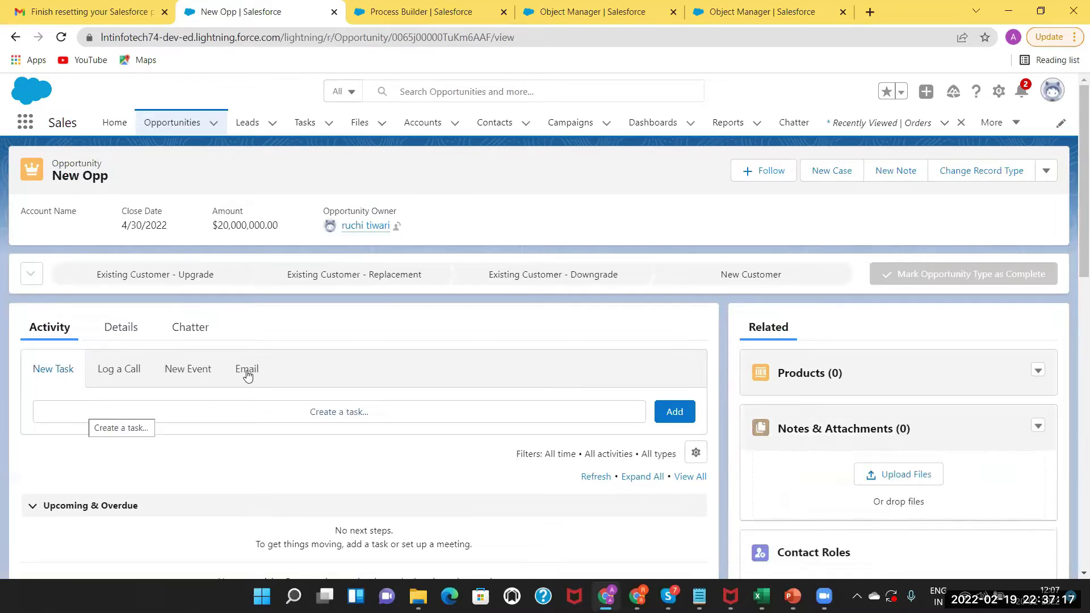
# Try saving New Opp's Stage as Closed Won and dismiss the missing-account error.
pyautogui.click(126, 332)
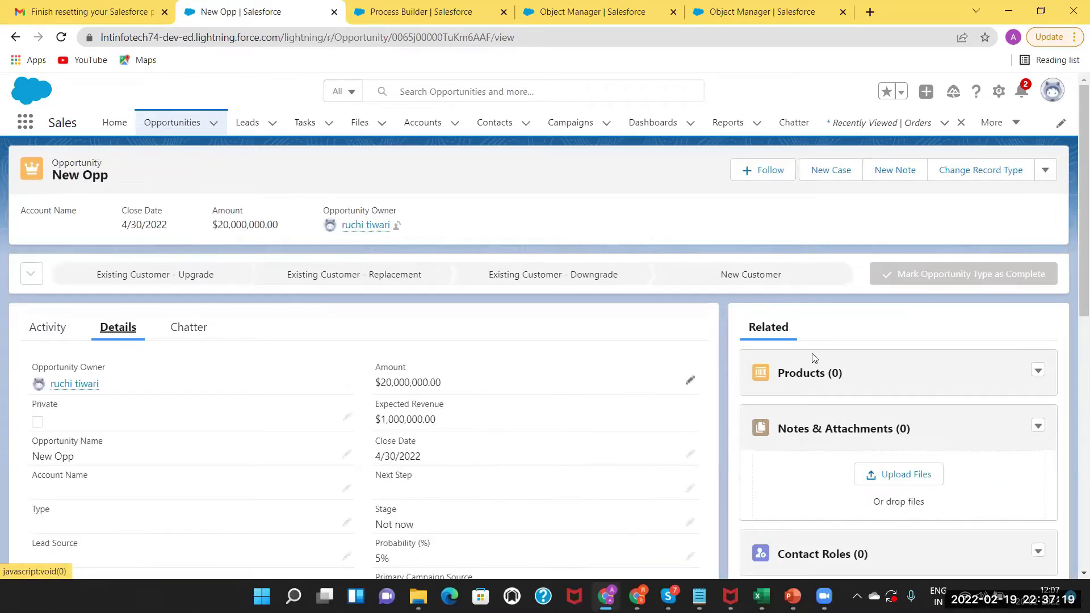
pyautogui.scroll(-3, 1073, 255)
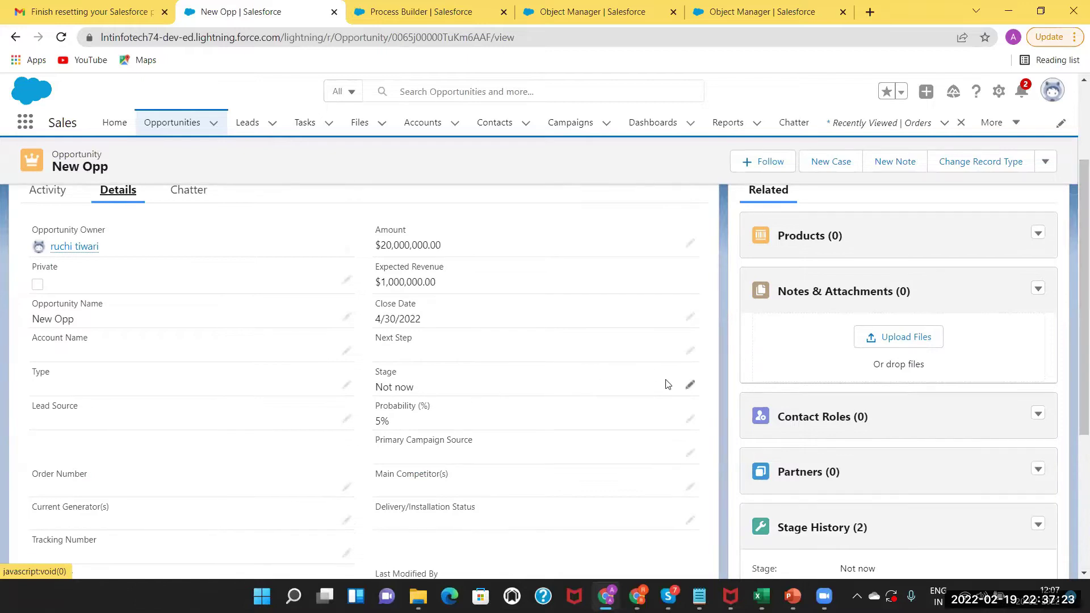
pyautogui.click(689, 388)
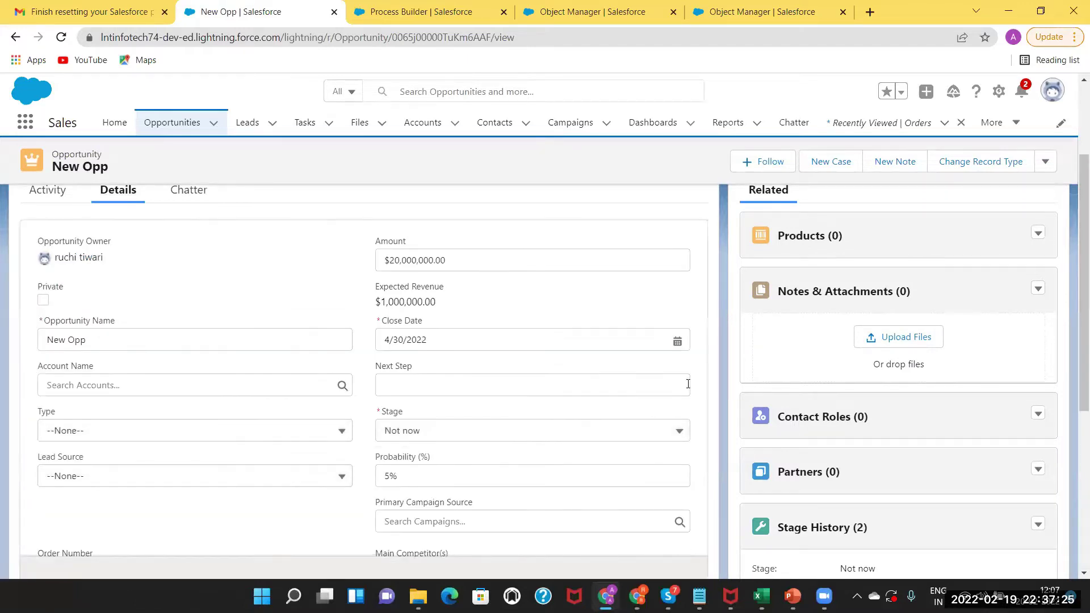
pyautogui.click(528, 436)
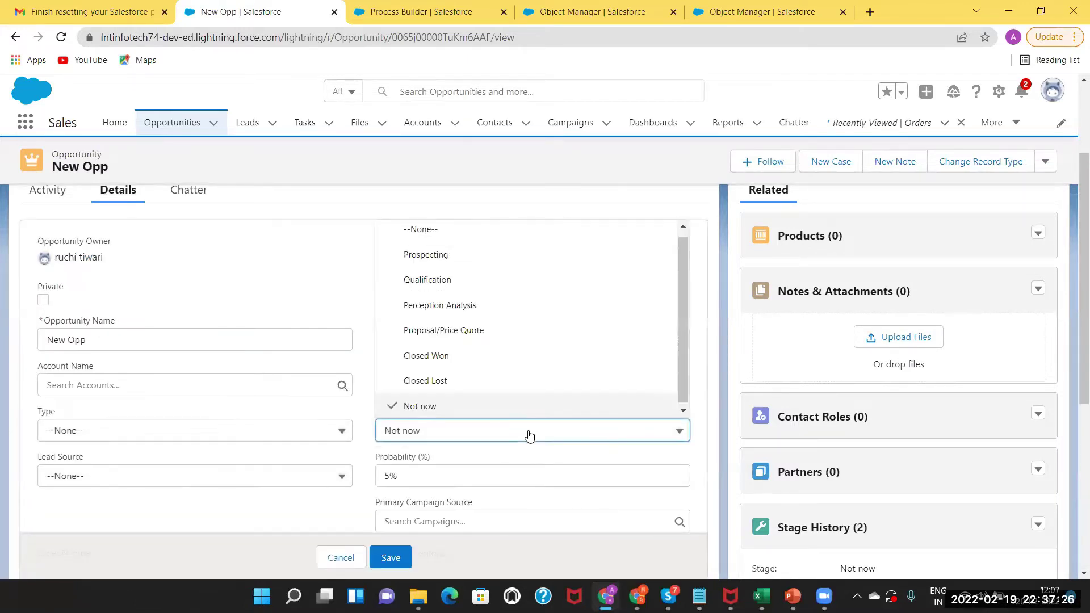
pyautogui.click(460, 359)
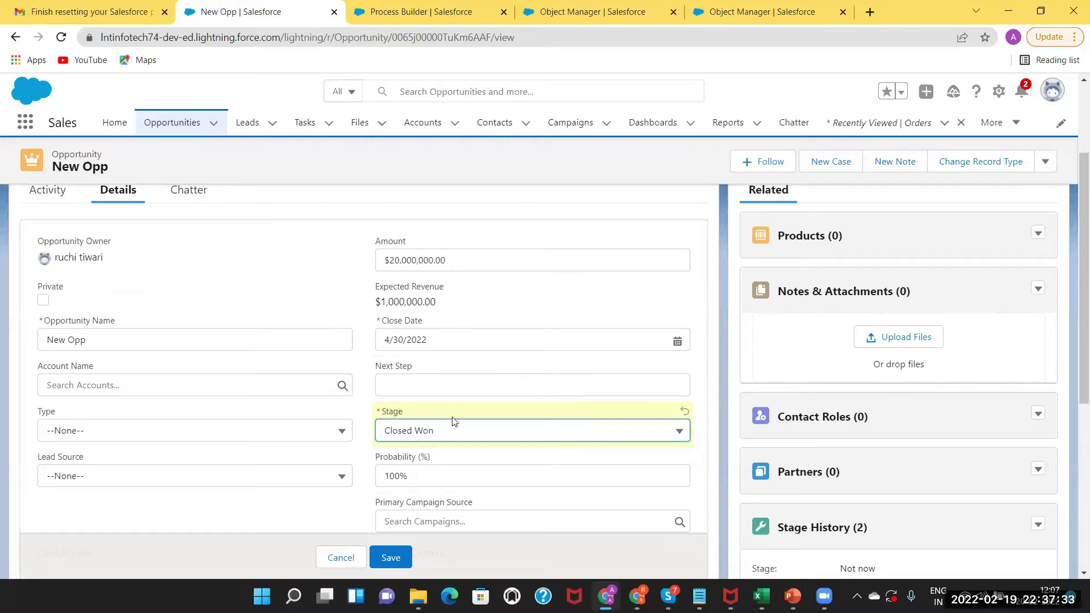
pyautogui.click(390, 559)
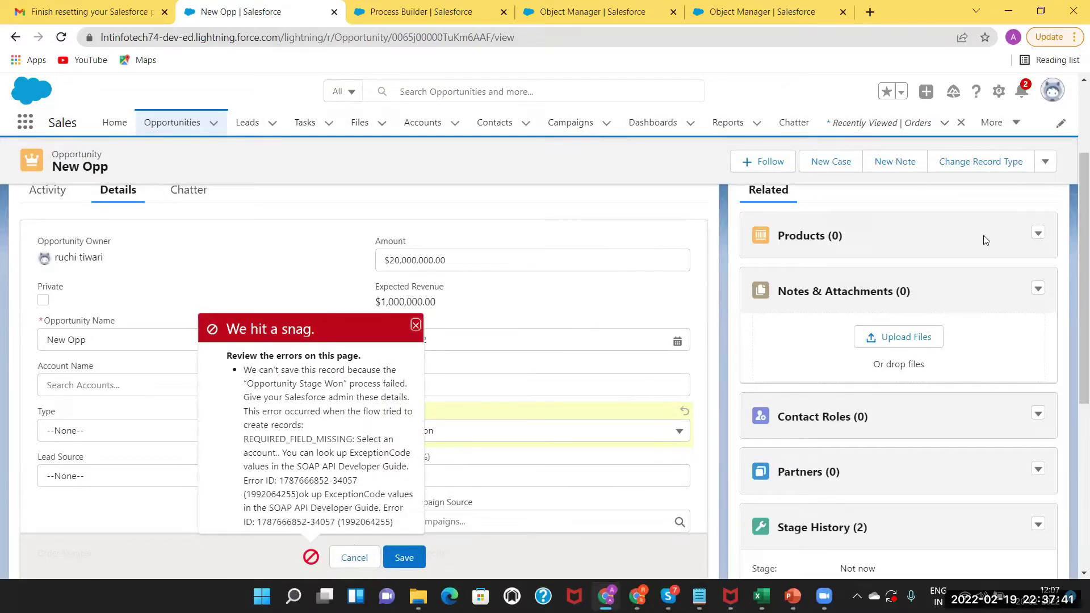
pyautogui.moveTo(1076, 221); pyautogui.dragTo(1071, 359)
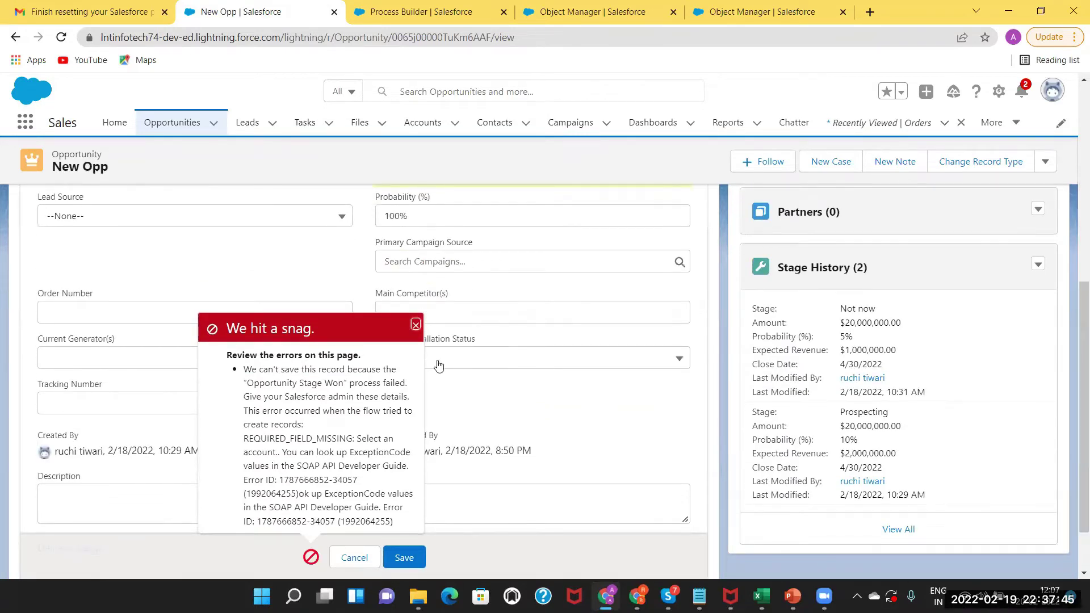
pyautogui.click(415, 325)
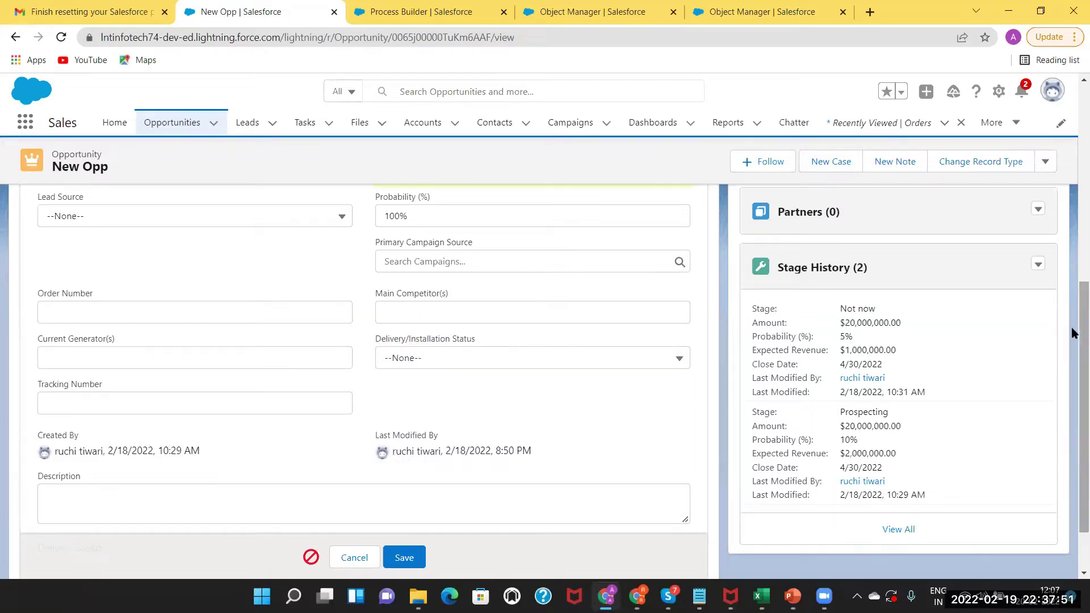
# Retry saving Stage as Closed Won, then go back to the Opportunities list.
pyautogui.moveTo(1082, 334); pyautogui.dragTo(1065, 238)
pyautogui.scroll(2, 1065, 235)
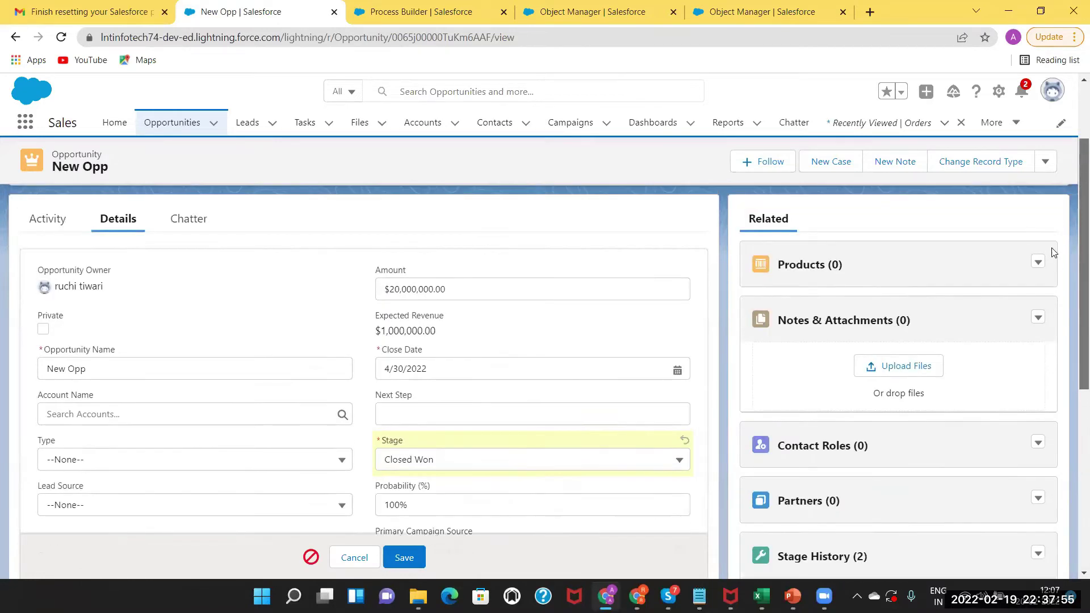
pyautogui.scroll(-3, 1053, 284)
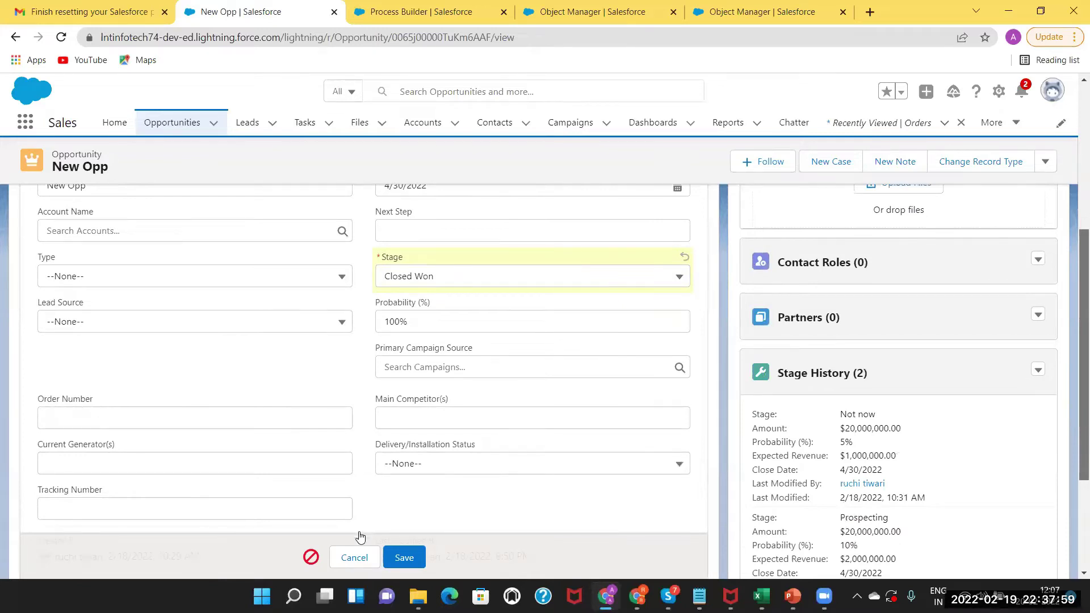
pyautogui.scroll(-1, 360, 536)
pyautogui.scroll(1, 435, 420)
pyautogui.scroll(-4, 490, 391)
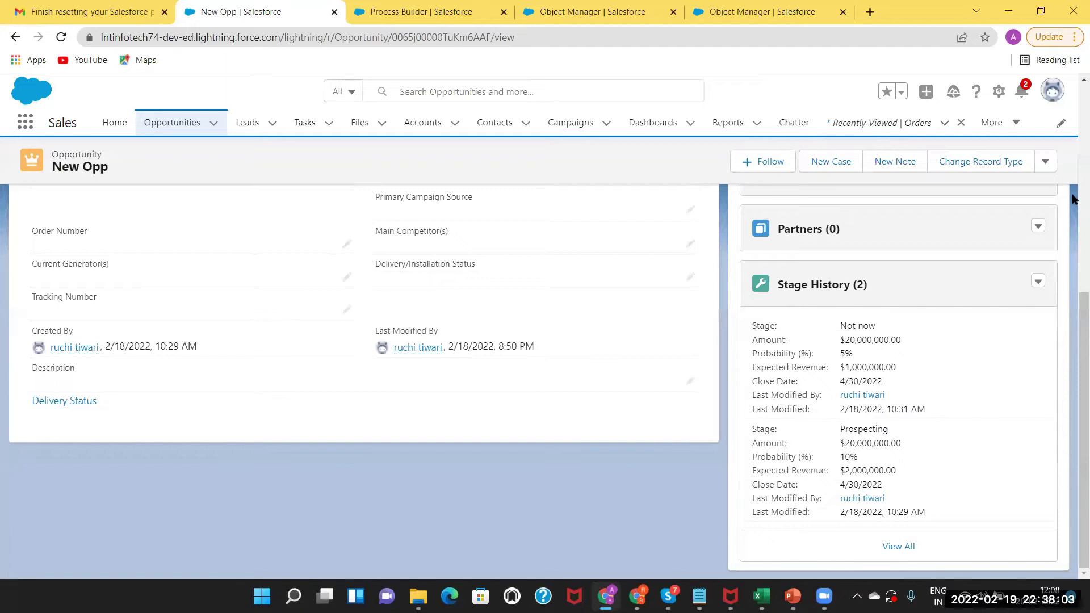
pyautogui.scroll(4, 577, 353)
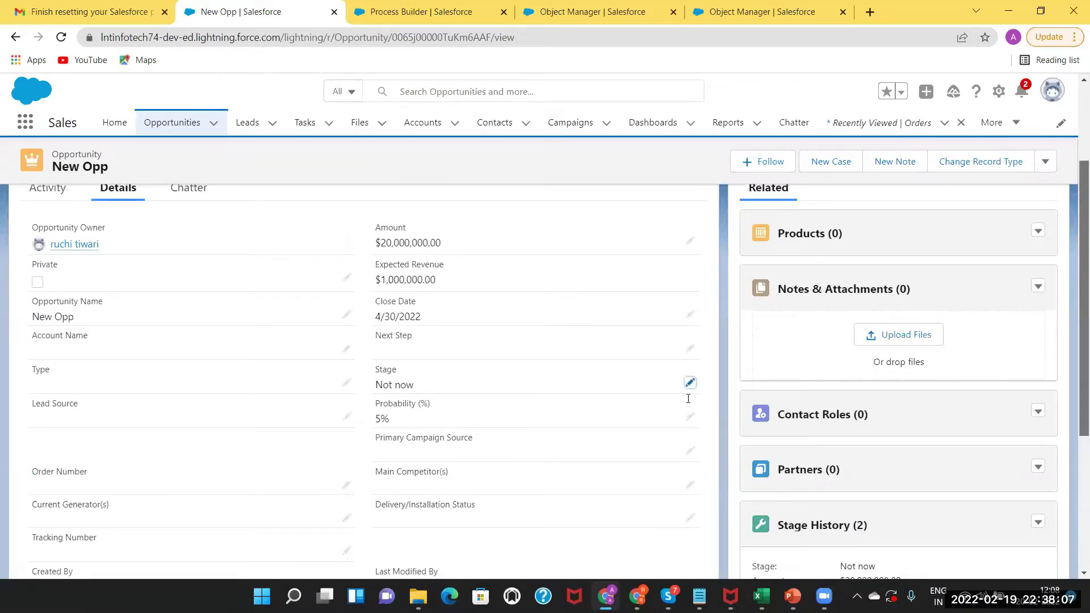
pyautogui.click(689, 383)
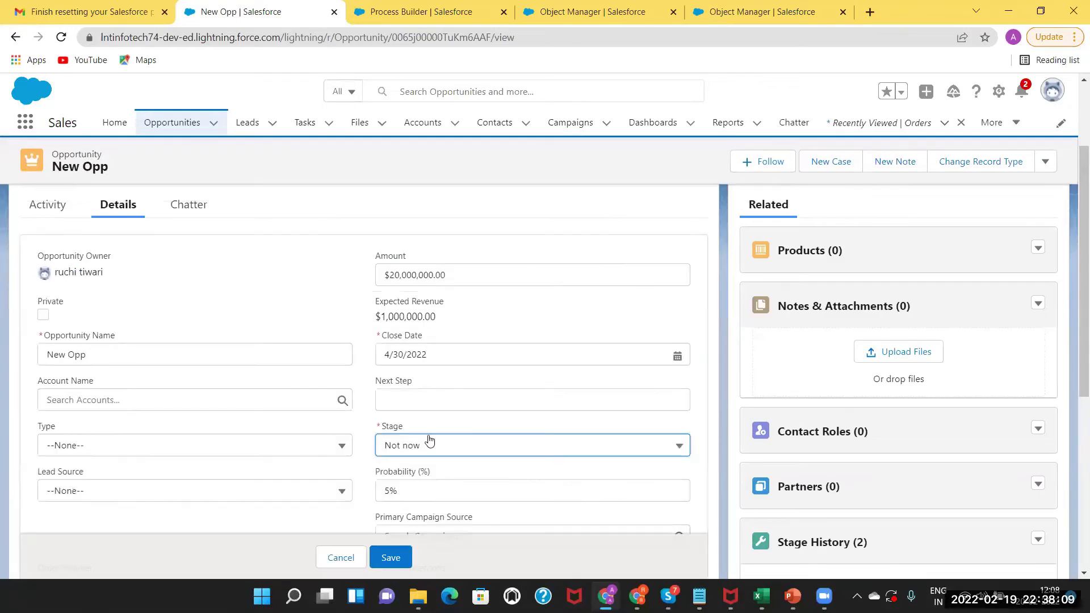
pyautogui.click(430, 443)
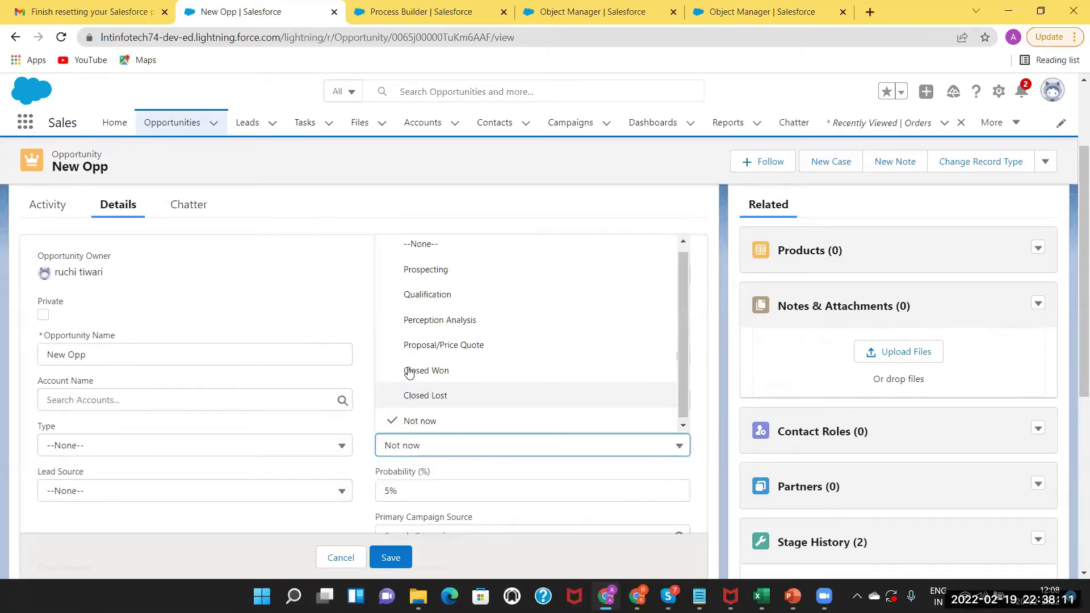
pyautogui.click(408, 370)
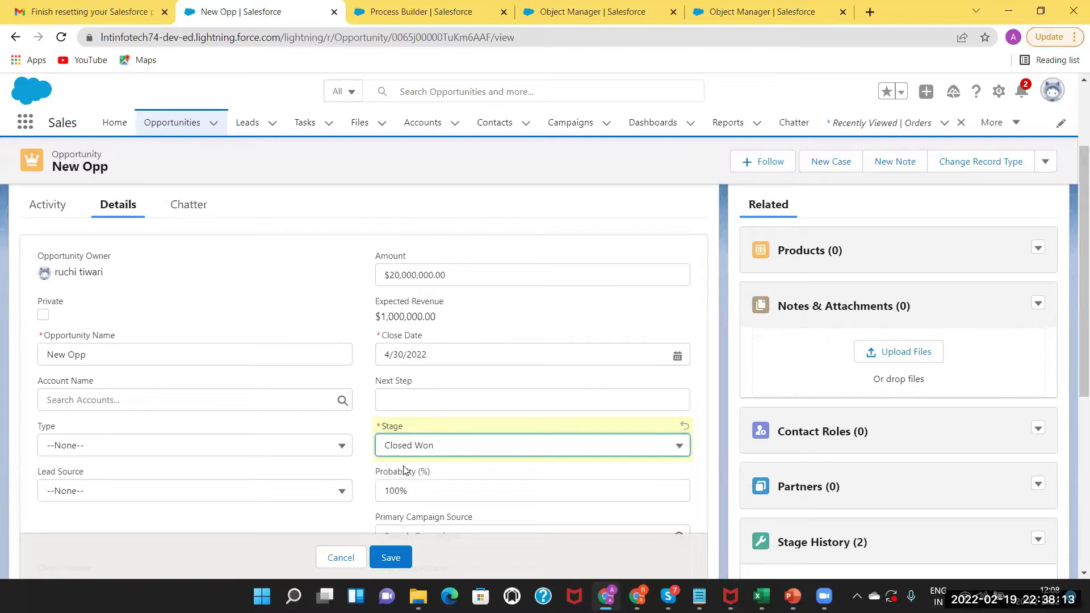
pyautogui.click(398, 560)
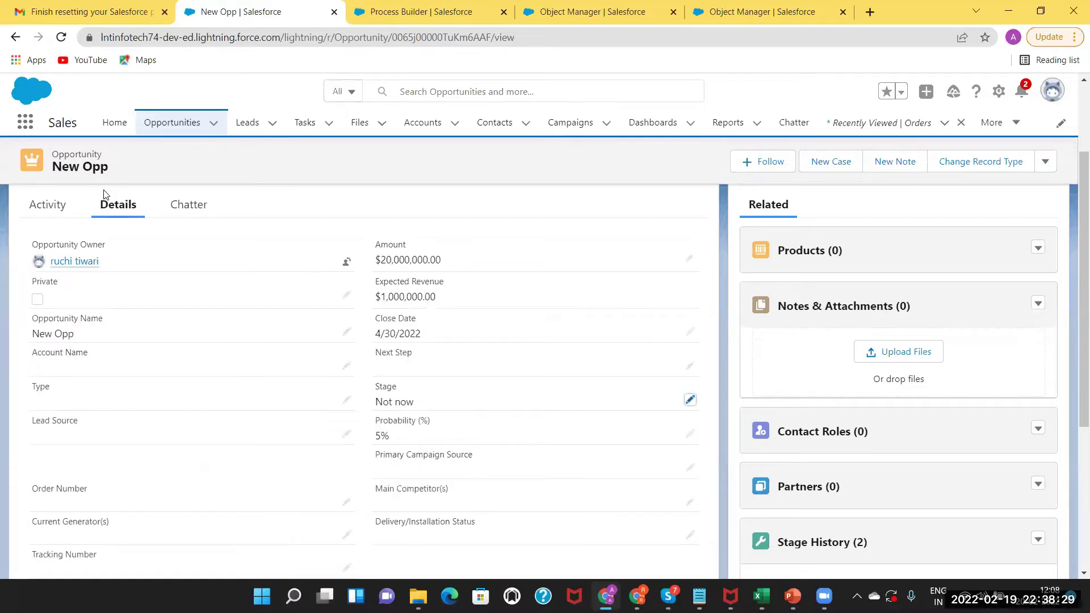
pyautogui.click(172, 122)
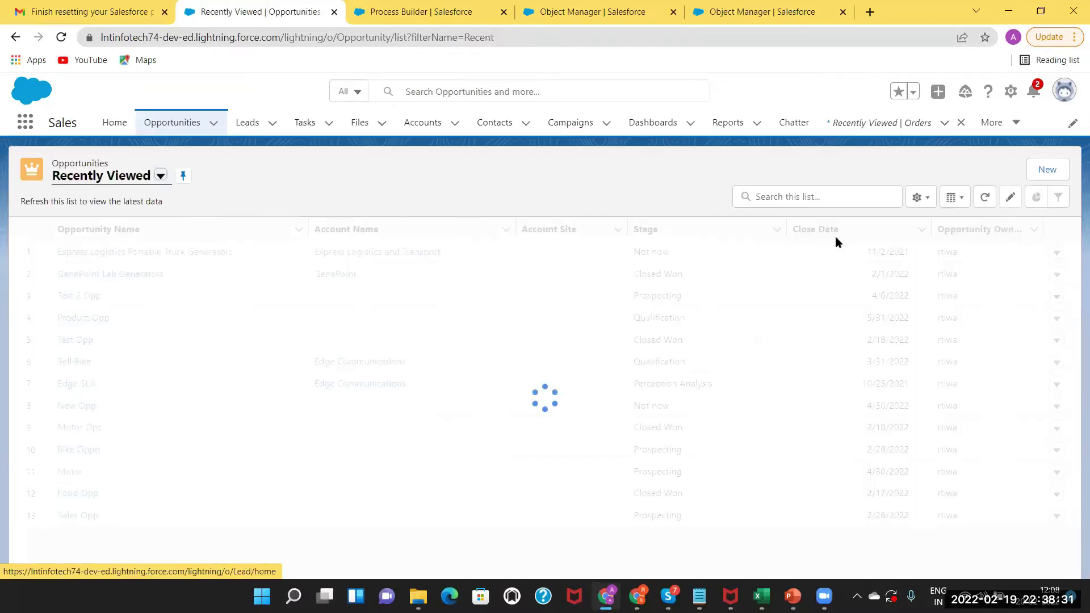
pyautogui.click(1039, 167)
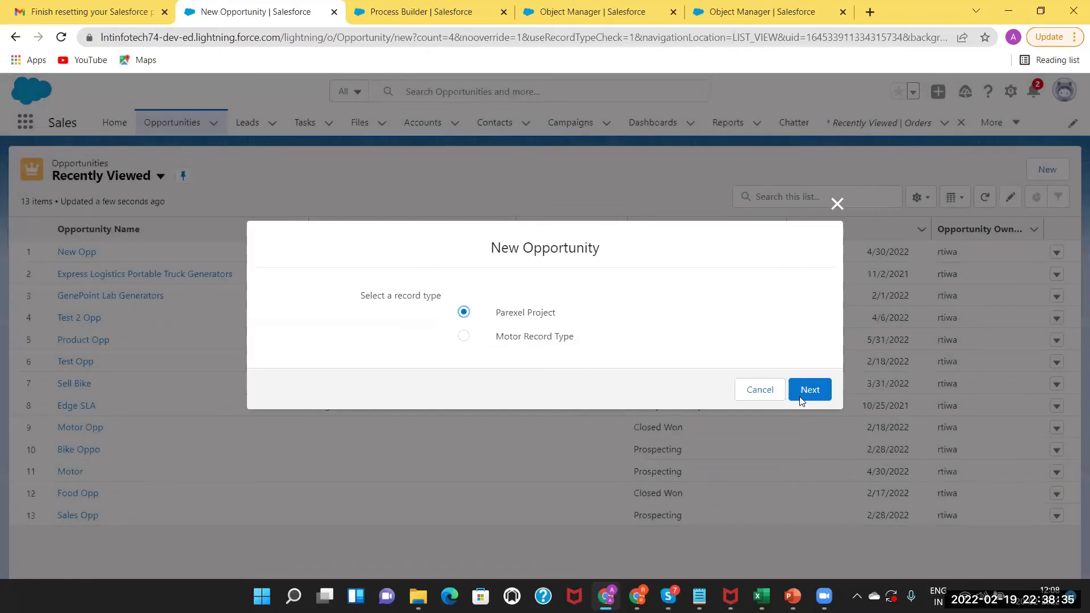
pyautogui.click(810, 389)
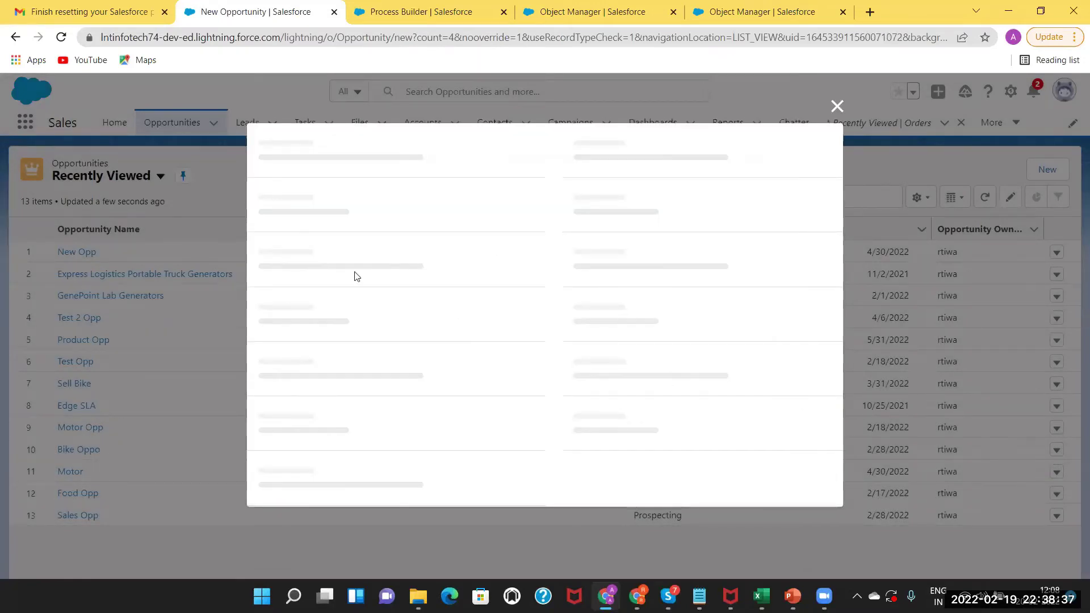
pyautogui.click(316, 305)
pyautogui.write('Test')
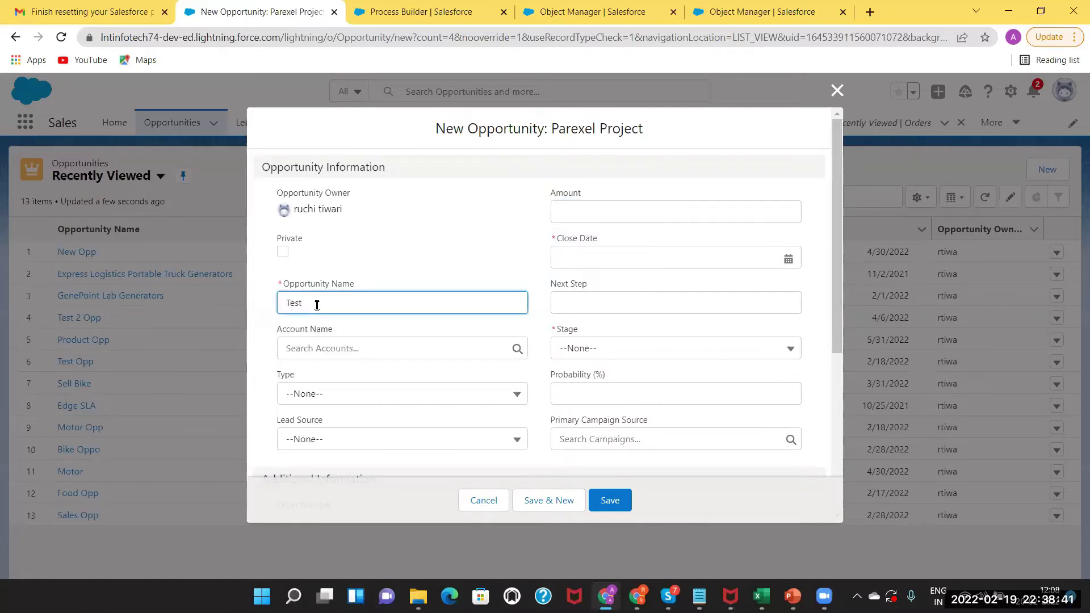
pyautogui.press('BackSpace')
pyautogui.press('BackSpace')
pyautogui.press('BackSpace')
pyautogui.press('BackSpace')
pyautogui.write('Pr')
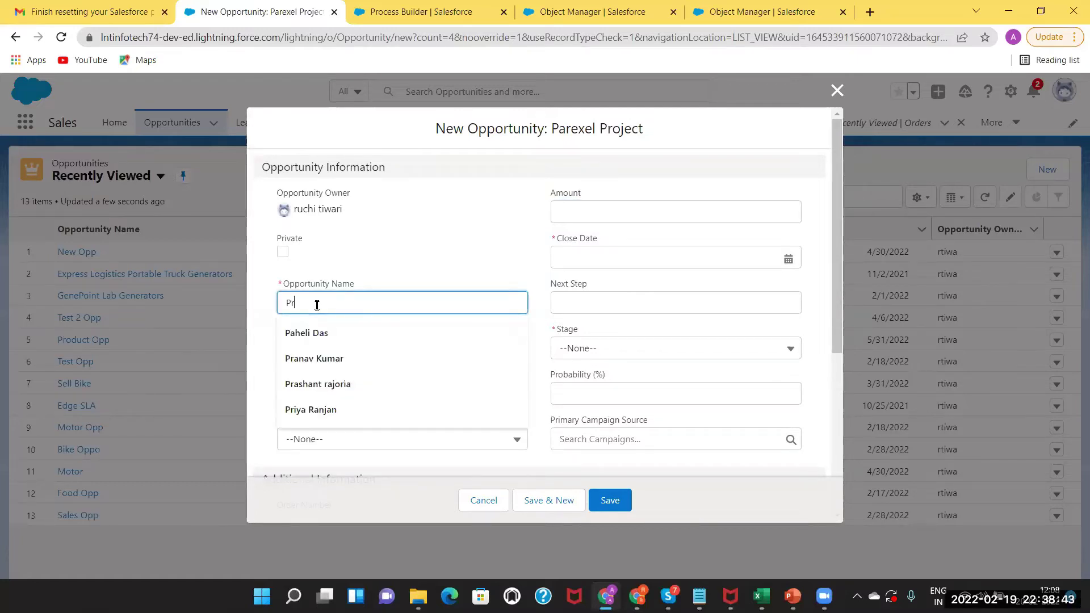
pyautogui.write('ocess Bu')
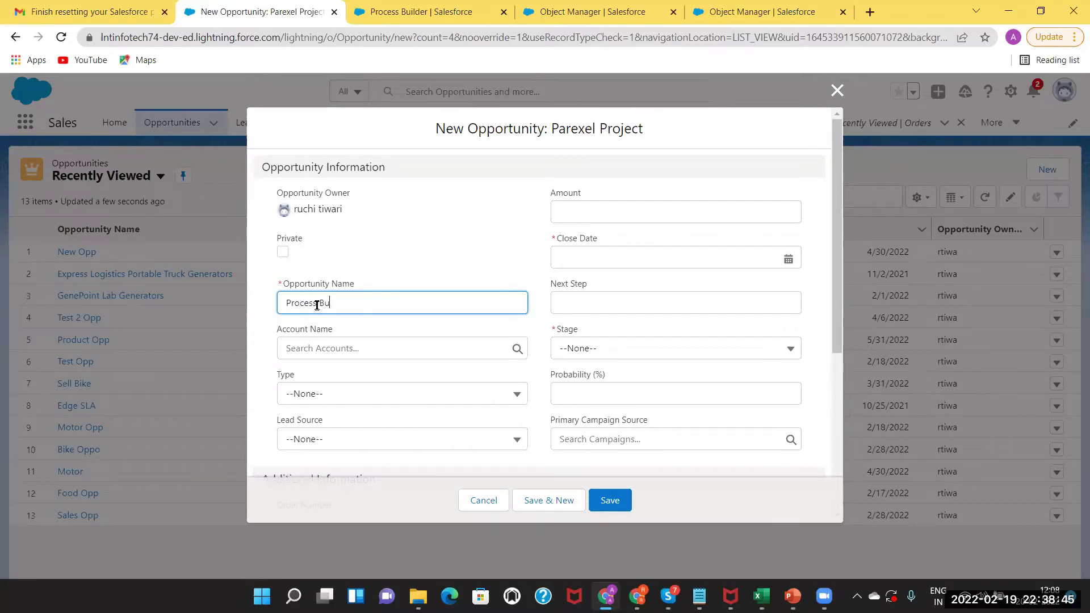
pyautogui.write('ilder De')
pyautogui.click(765, 267)
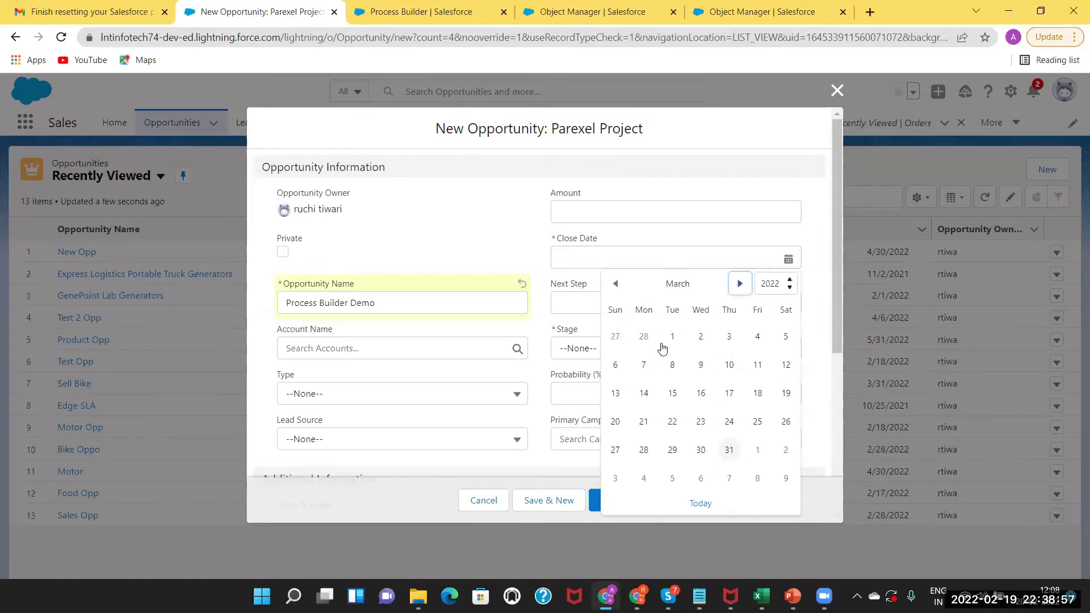
pyautogui.click(729, 449)
pyautogui.click(673, 352)
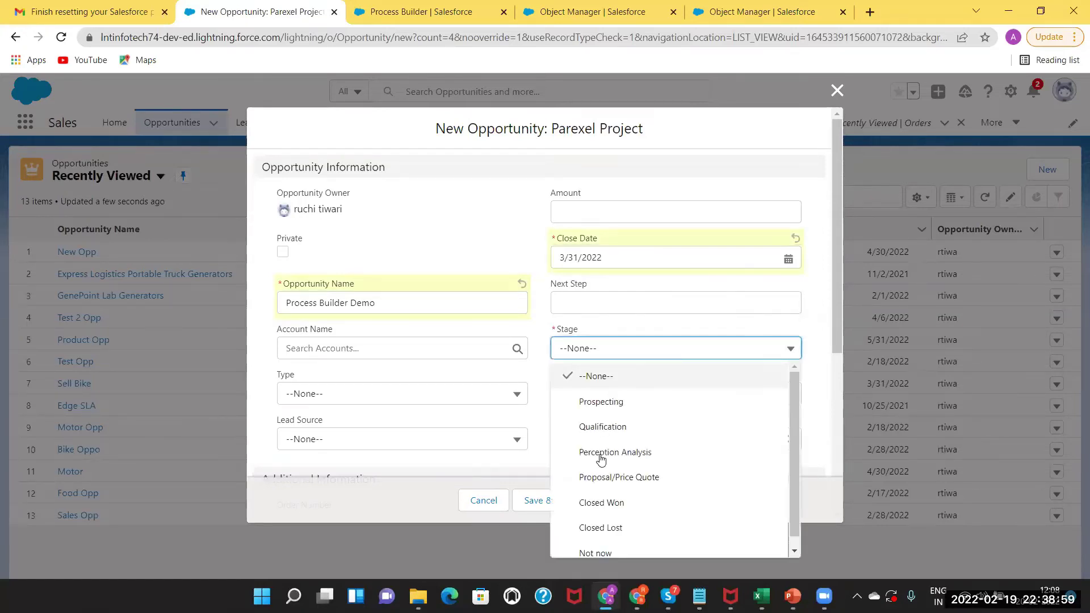
pyautogui.click(622, 505)
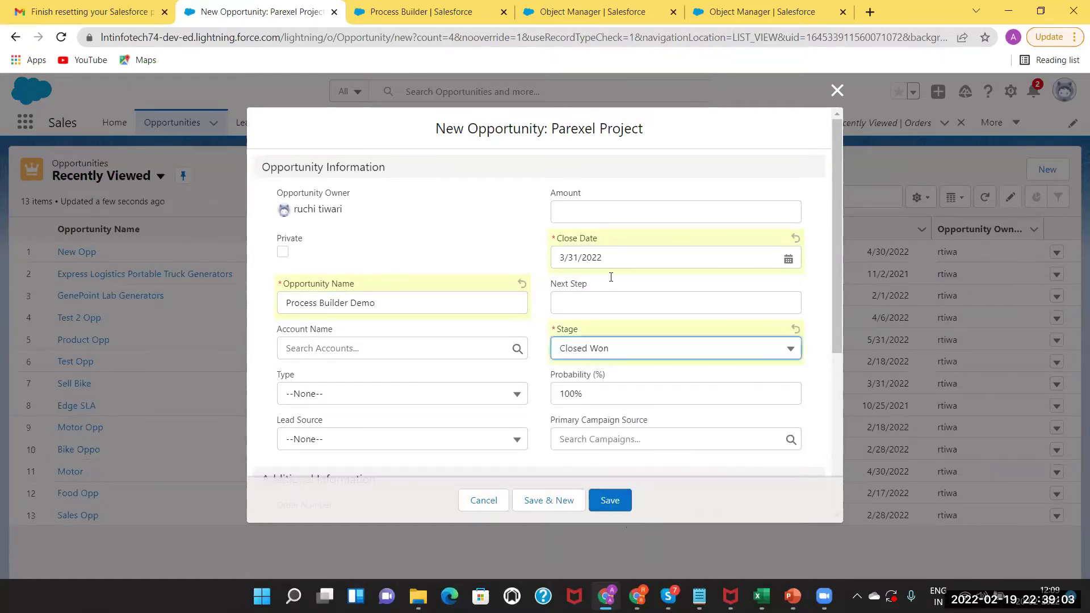
pyautogui.click(573, 212)
pyautogui.write('50000')
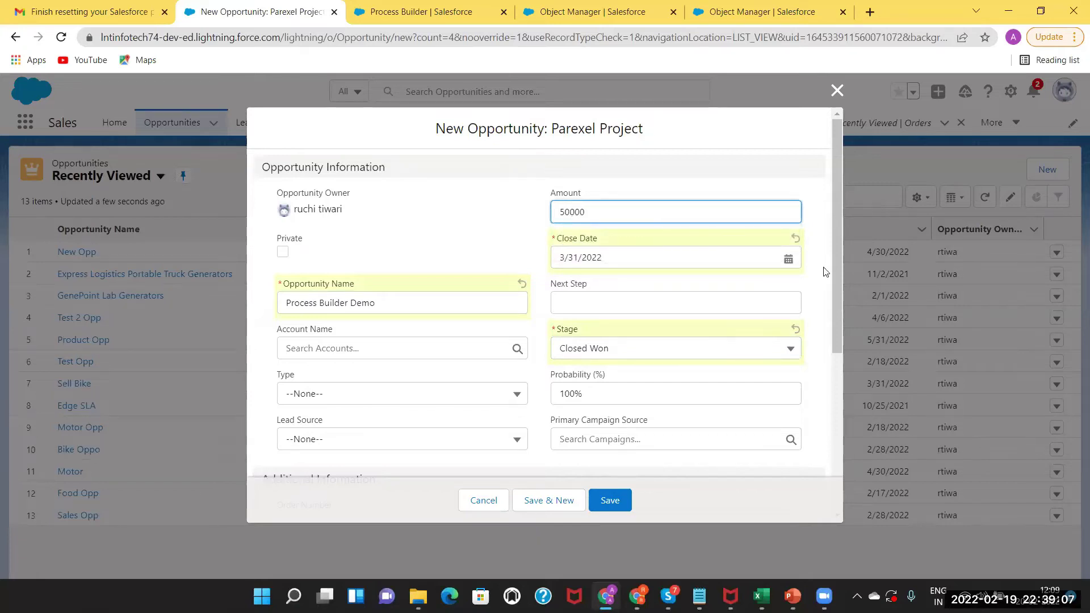
pyautogui.moveTo(838, 250); pyautogui.dragTo(834, 433)
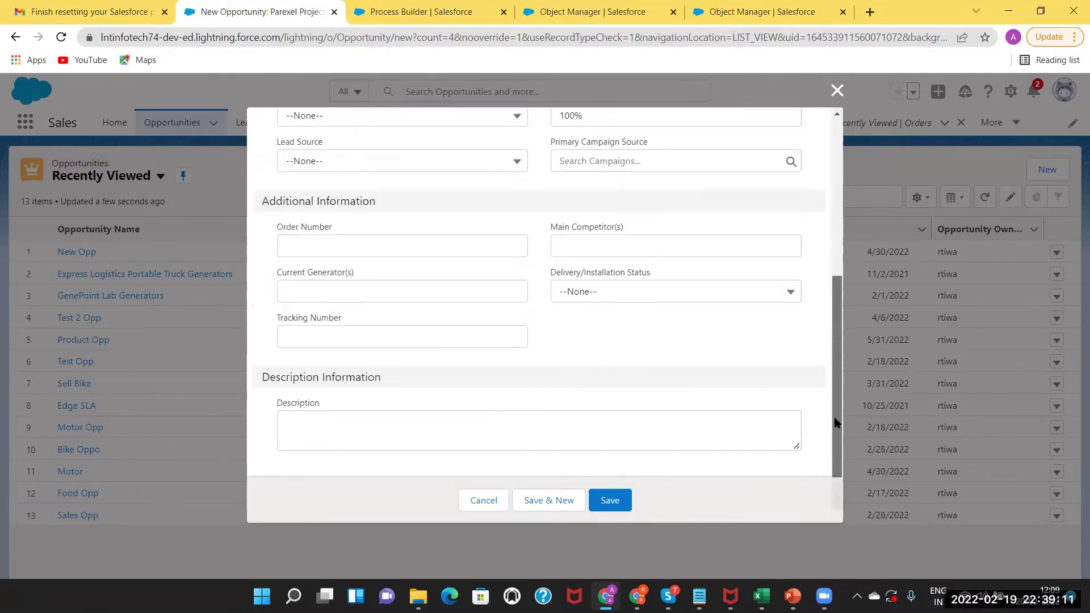
pyautogui.click(609, 502)
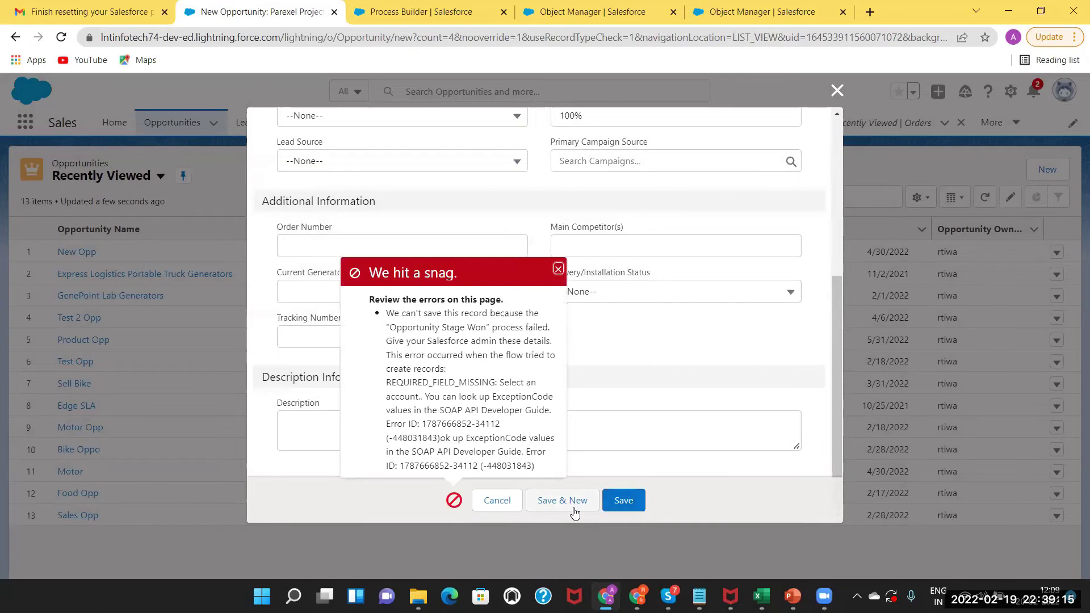
pyautogui.click(485, 502)
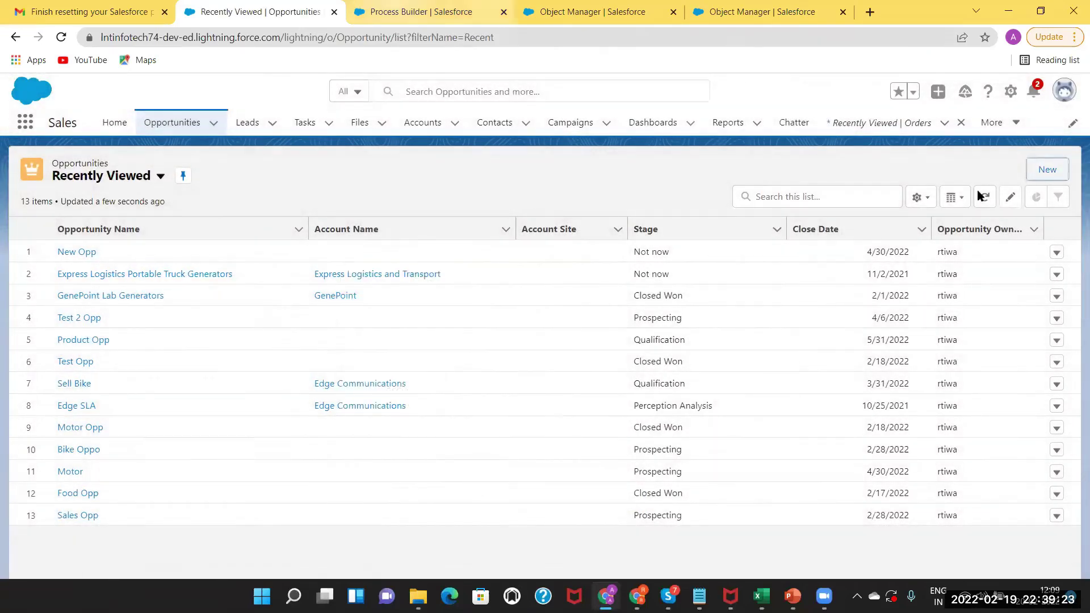
# Open Version 1 of Opportunity Stage Won and inspect its Closed won & Amt>10k criteria and order action.
pyautogui.click(421, 12)
pyautogui.click(972, 190)
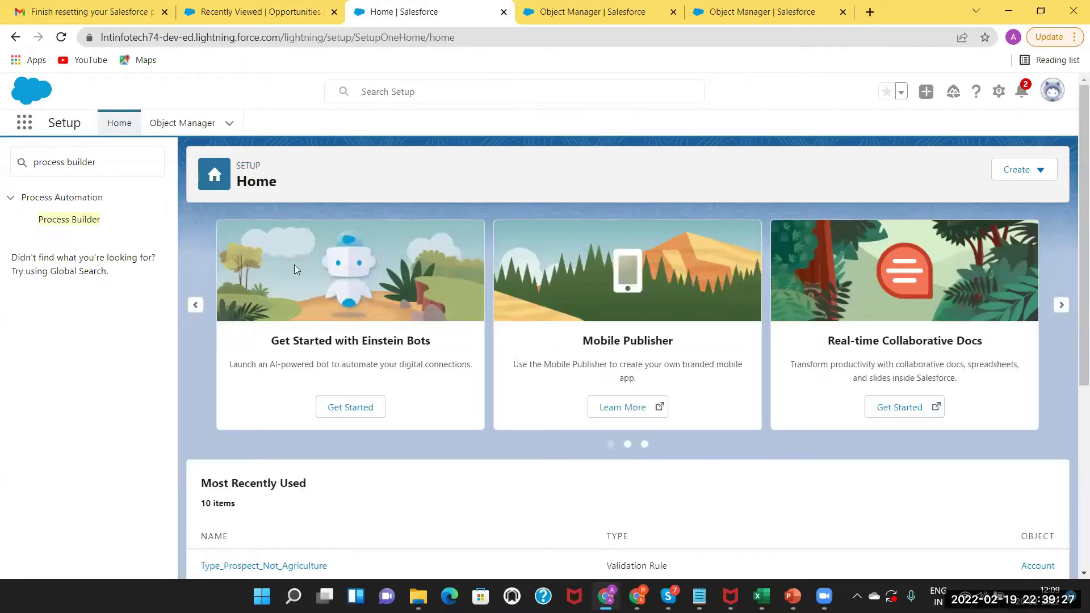
pyautogui.click(69, 220)
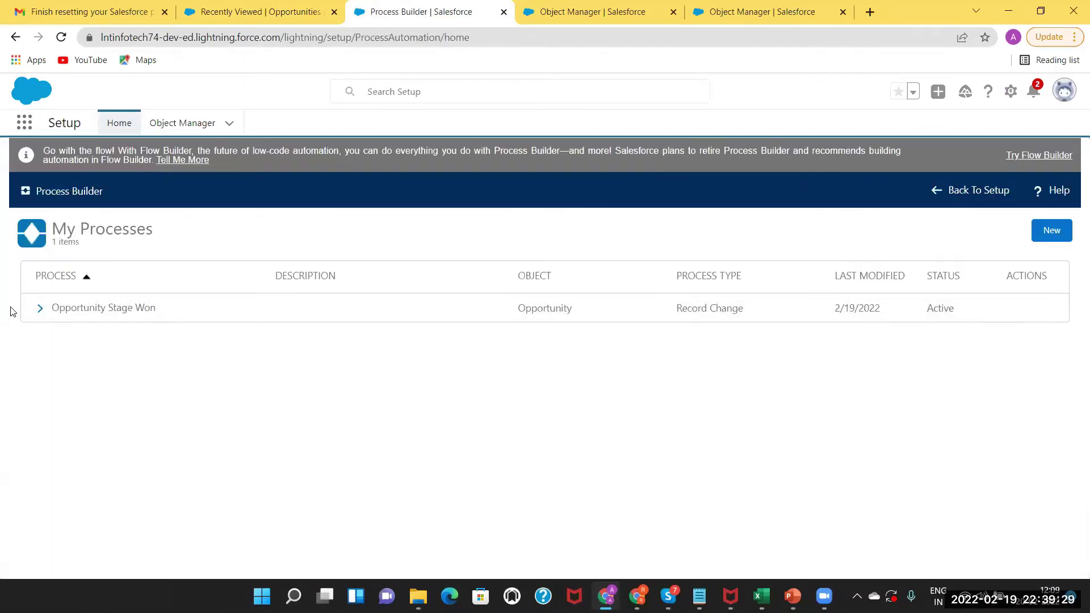
pyautogui.click(40, 313)
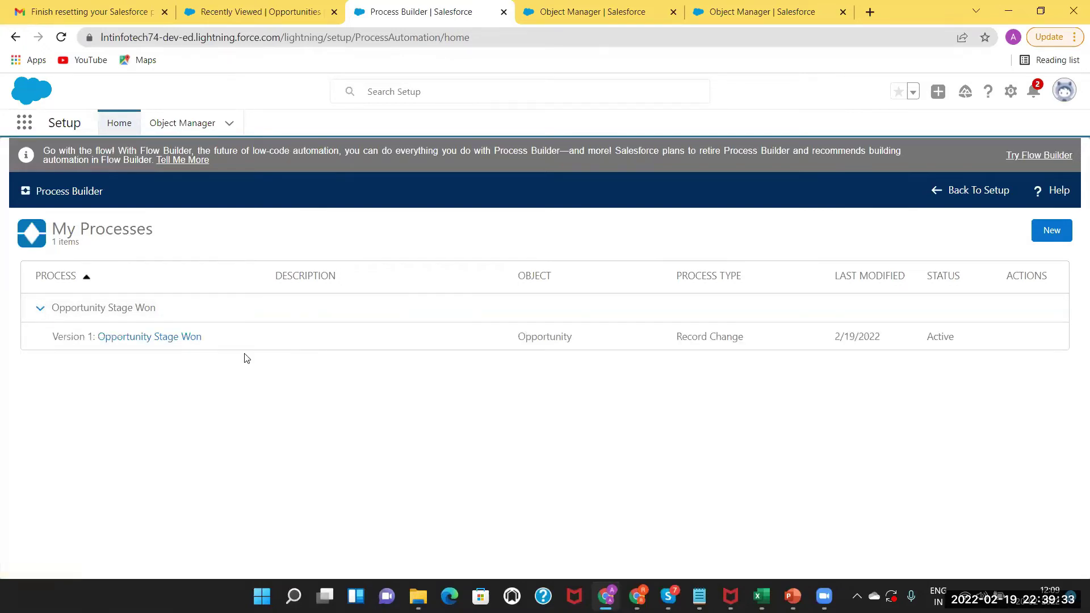
pyautogui.click(164, 339)
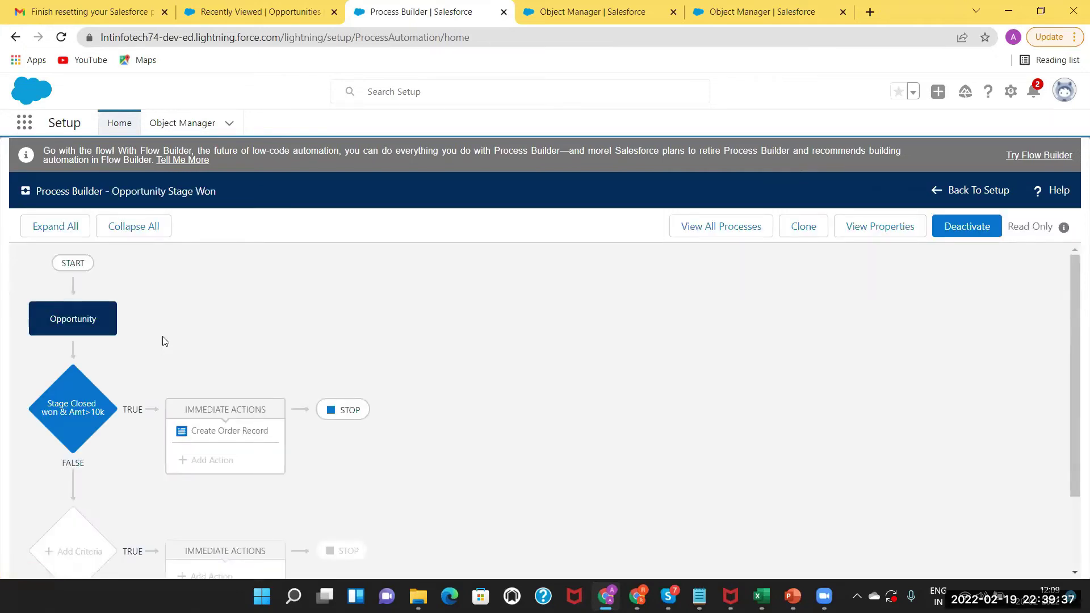
pyautogui.click(65, 409)
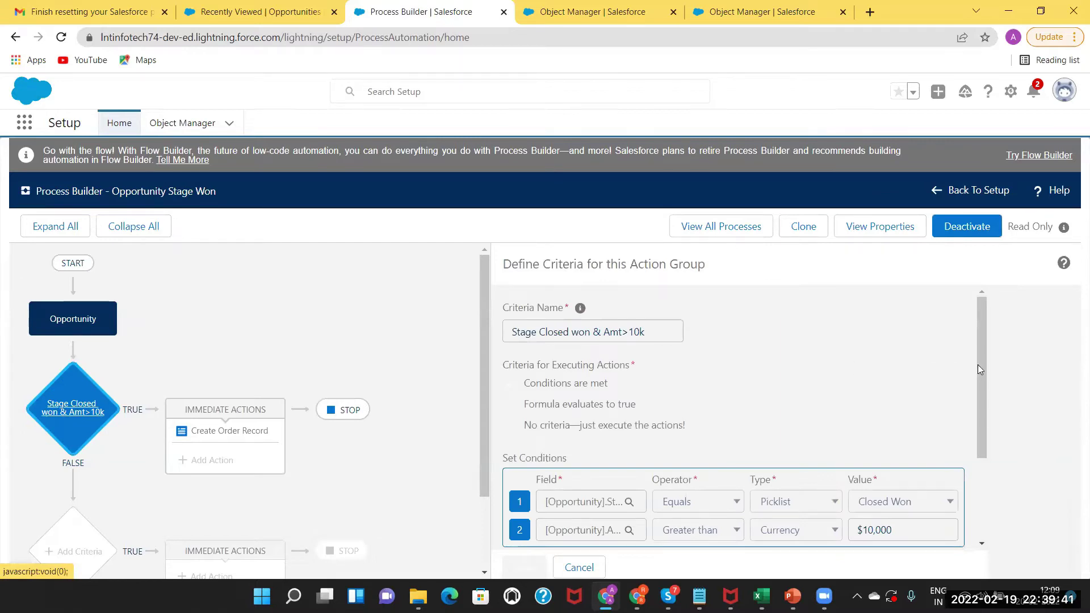
pyautogui.scroll(-3, 973, 418)
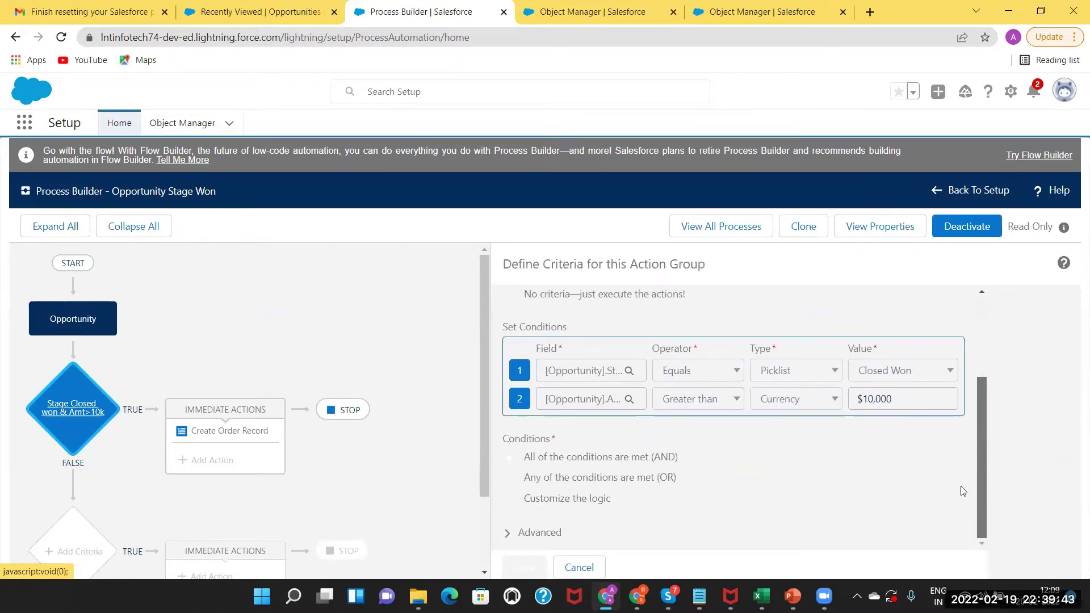
pyautogui.click(205, 434)
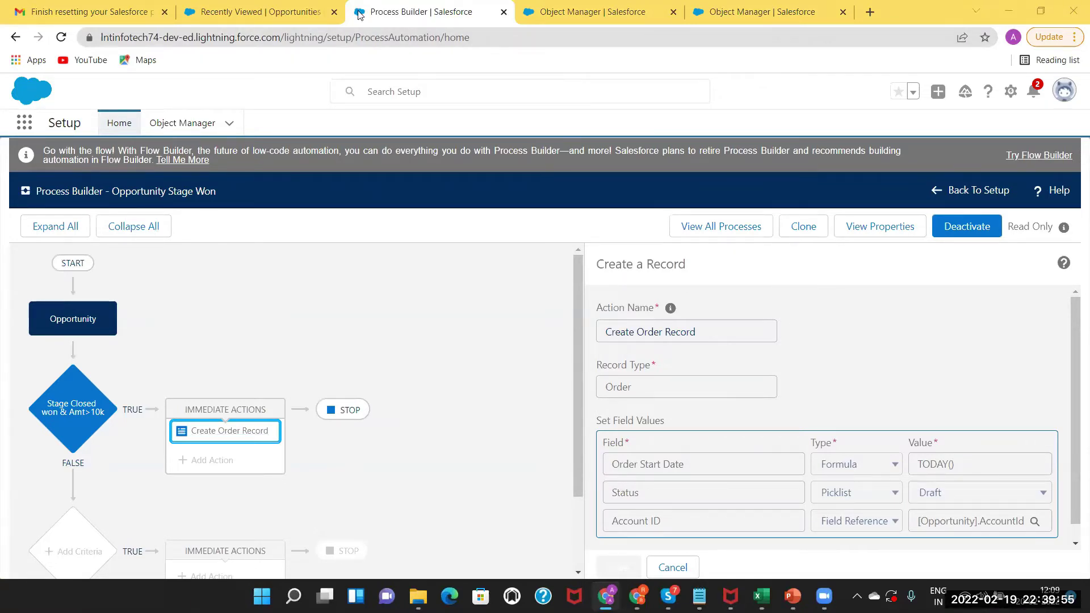
# Reopen New Opp and try saving its Stage as Closed Won again.
pyautogui.click(258, 9)
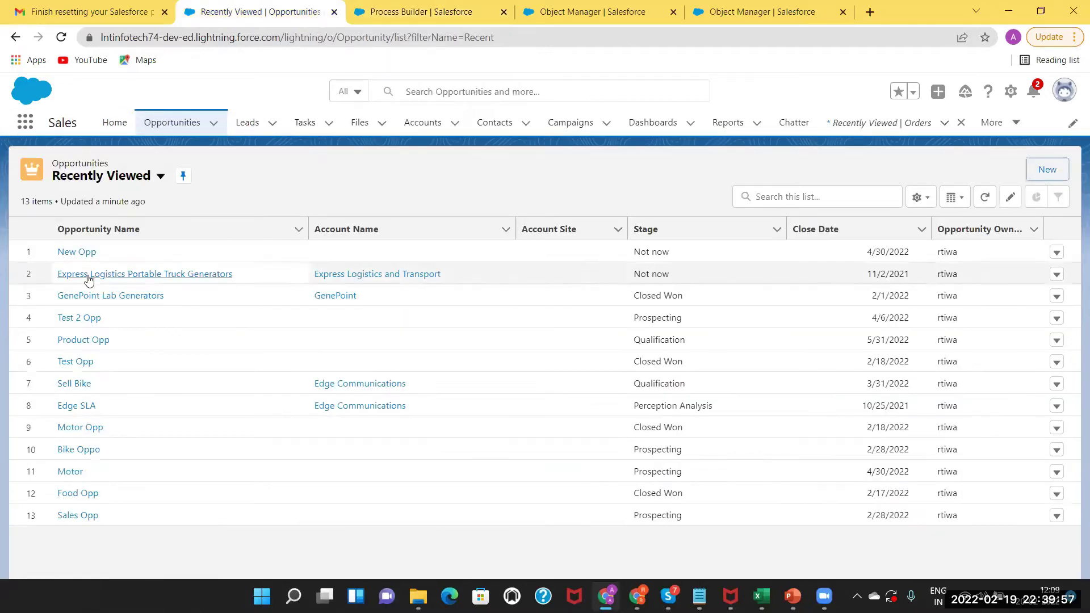
pyautogui.click(74, 255)
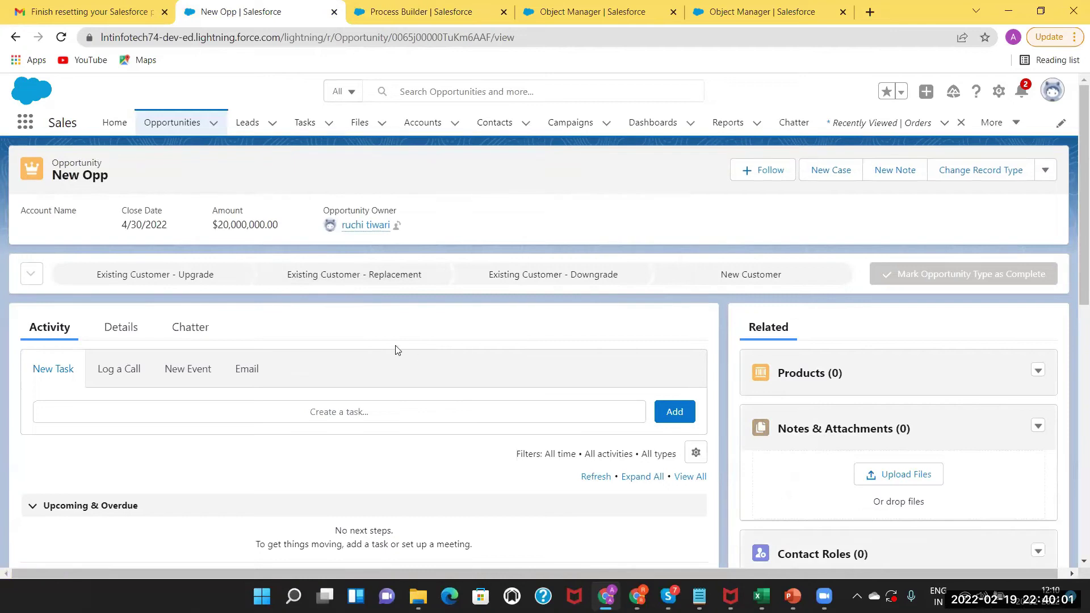
pyautogui.click(123, 332)
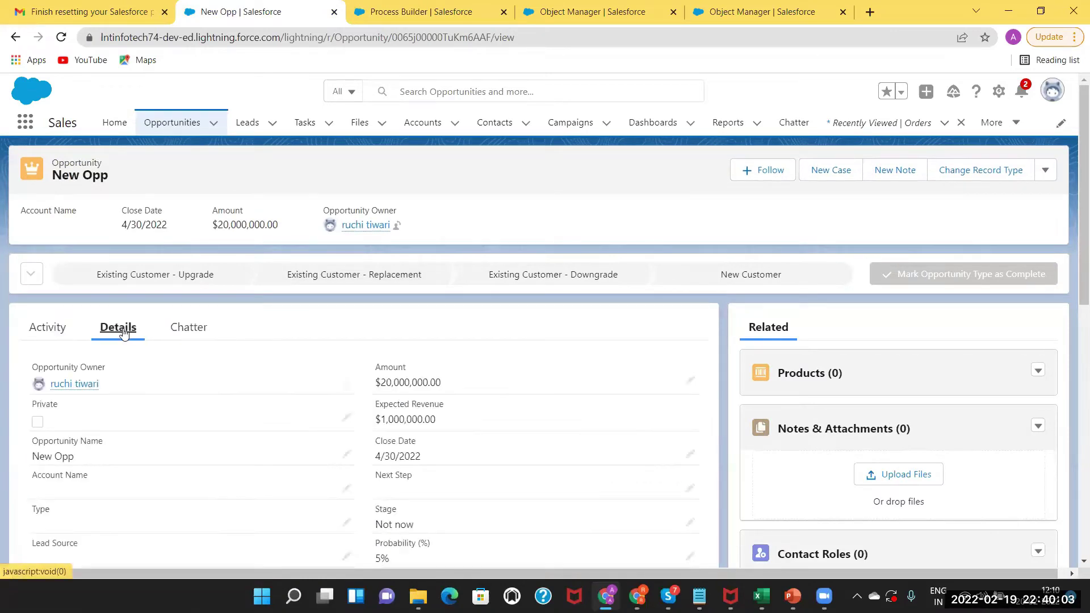
pyautogui.moveTo(1074, 263); pyautogui.dragTo(1074, 390)
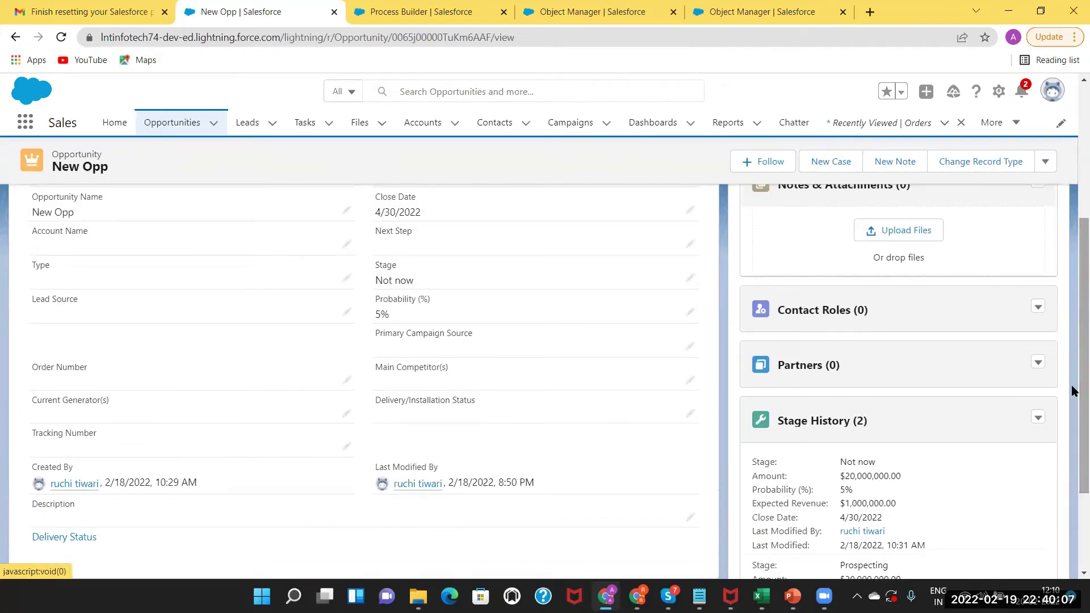
pyautogui.click(689, 278)
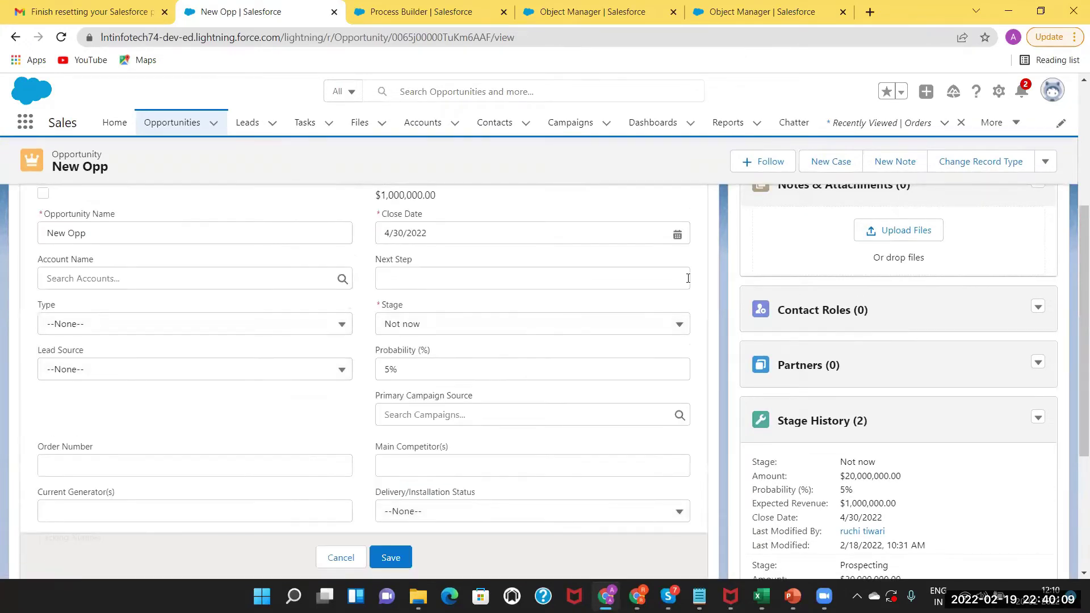
pyautogui.click(545, 322)
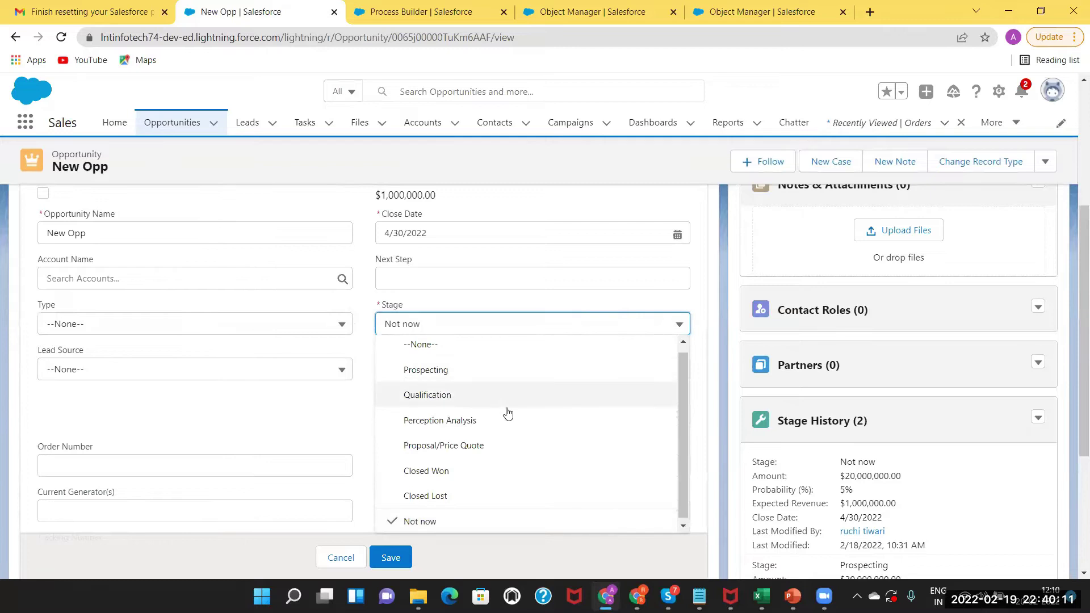
pyautogui.click(451, 471)
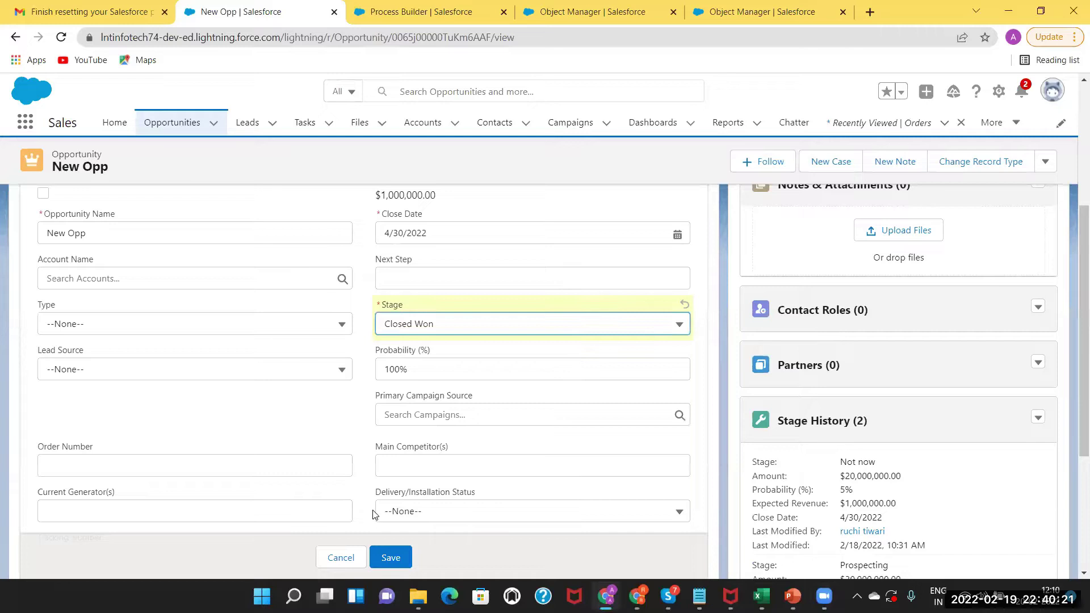
pyautogui.click(390, 556)
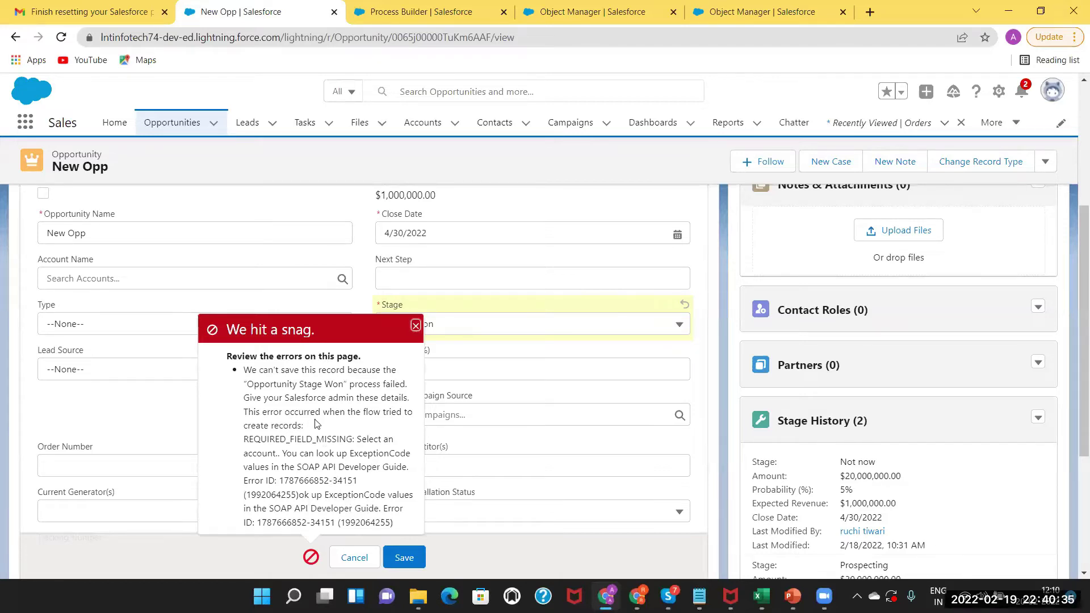
# Dismiss the missing-account error and cancel, leaving Stage at Not now.
pyautogui.click(415, 325)
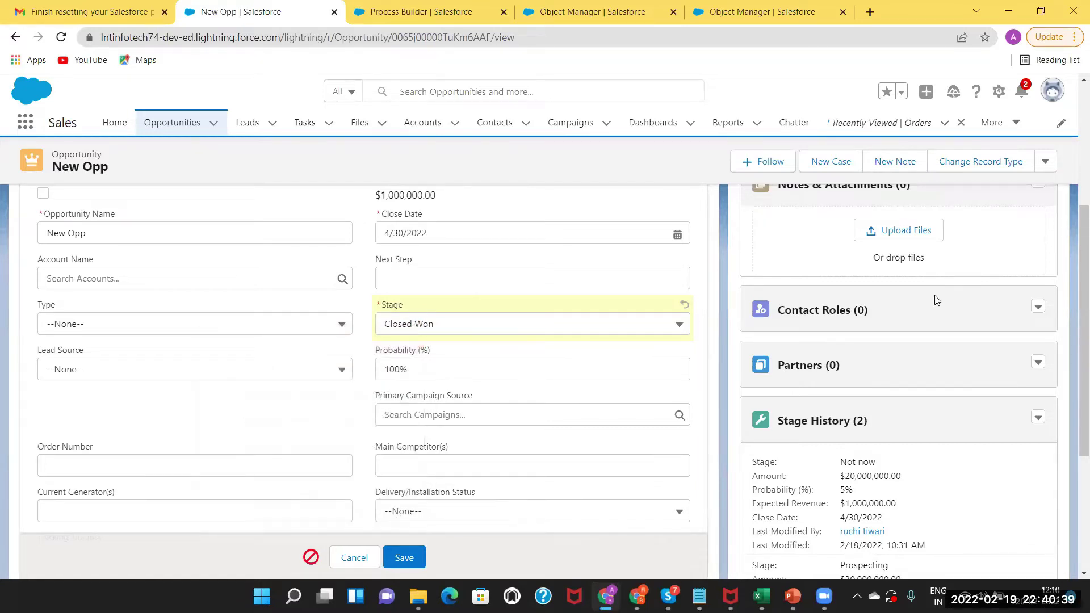
pyautogui.scroll(5, 1061, 239)
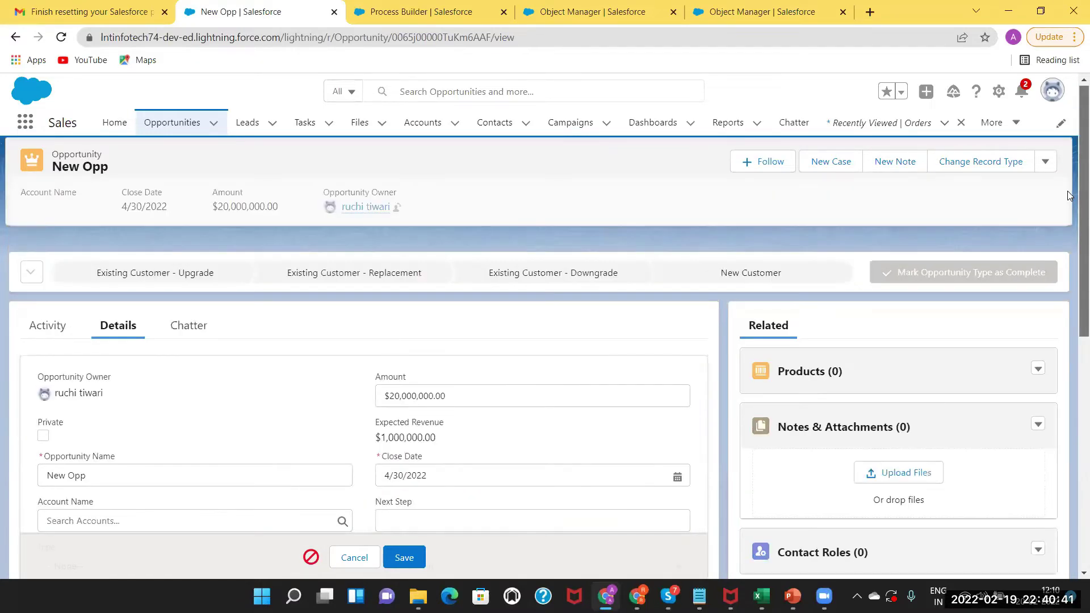
pyautogui.click(350, 561)
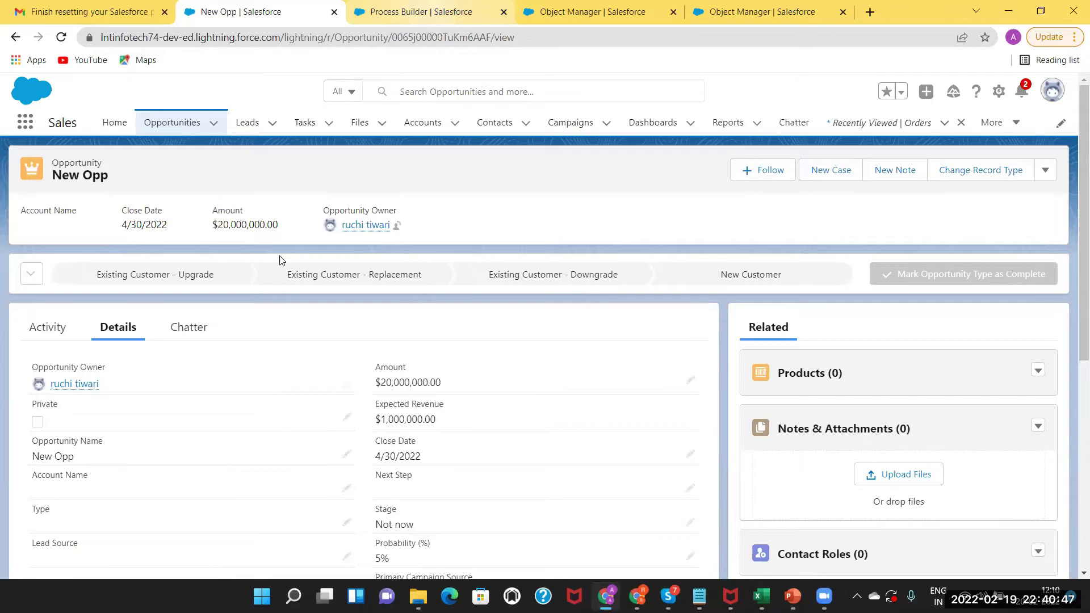
# Open Version 1 of Opportunity Stage Won from Setup and deactivate it.
pyautogui.hotkey('ctrl', 'Tab')
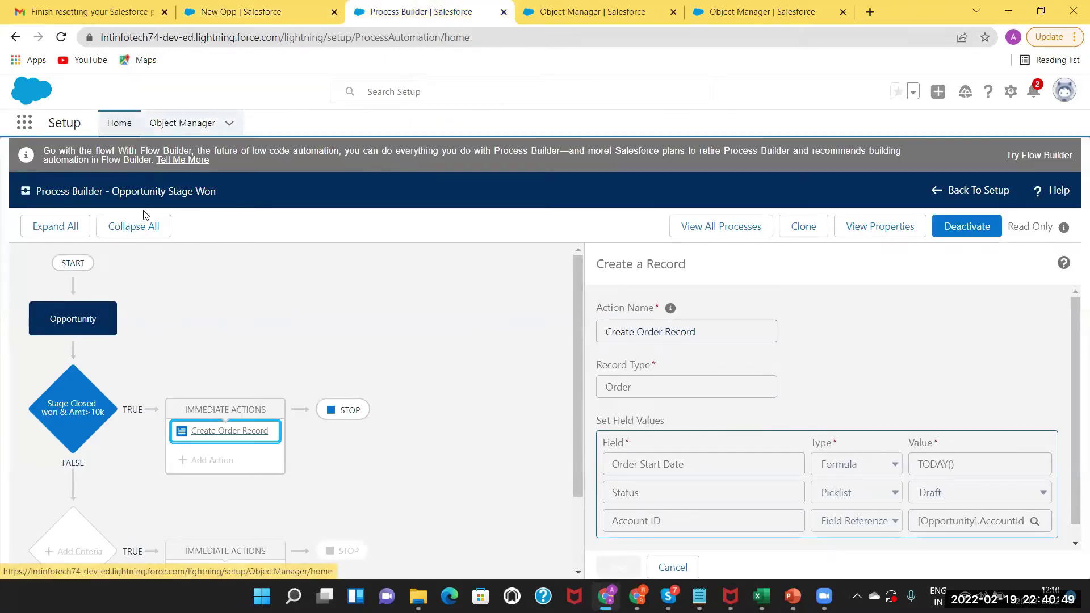
pyautogui.click(971, 192)
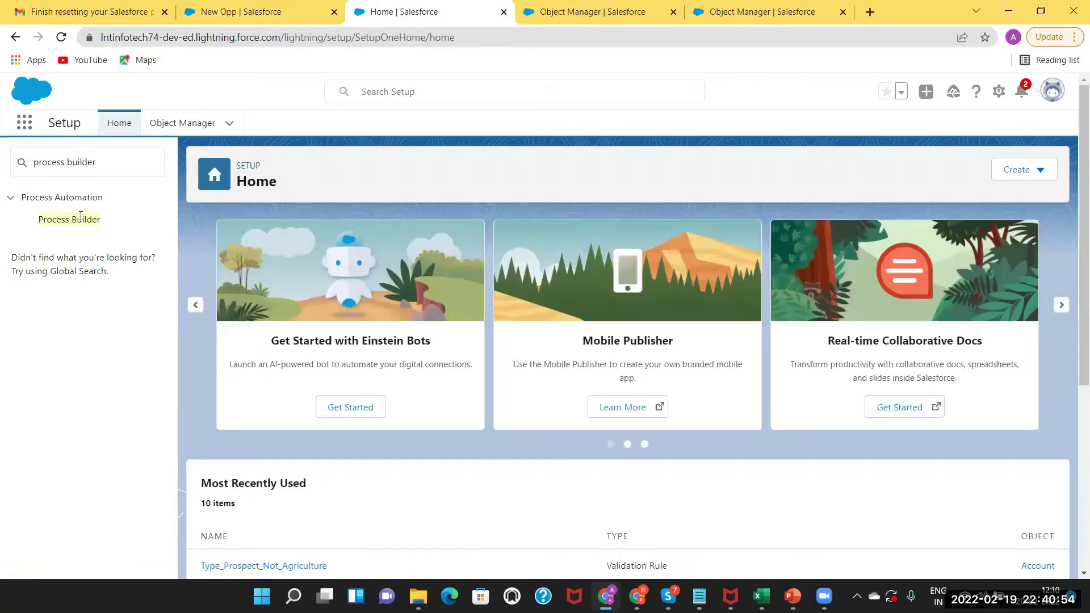
pyautogui.click(80, 218)
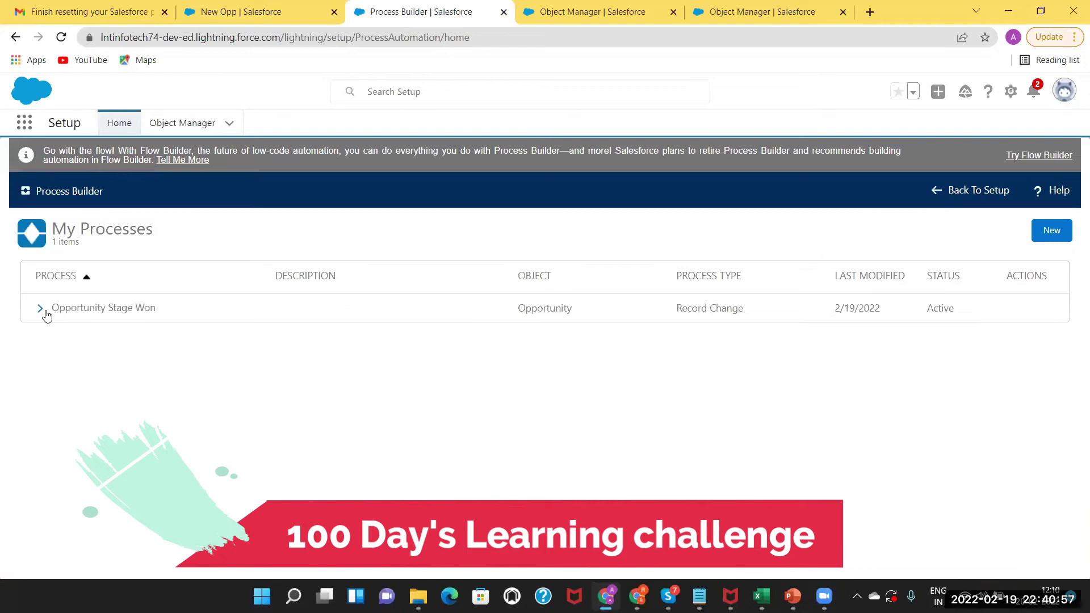
pyautogui.click(40, 309)
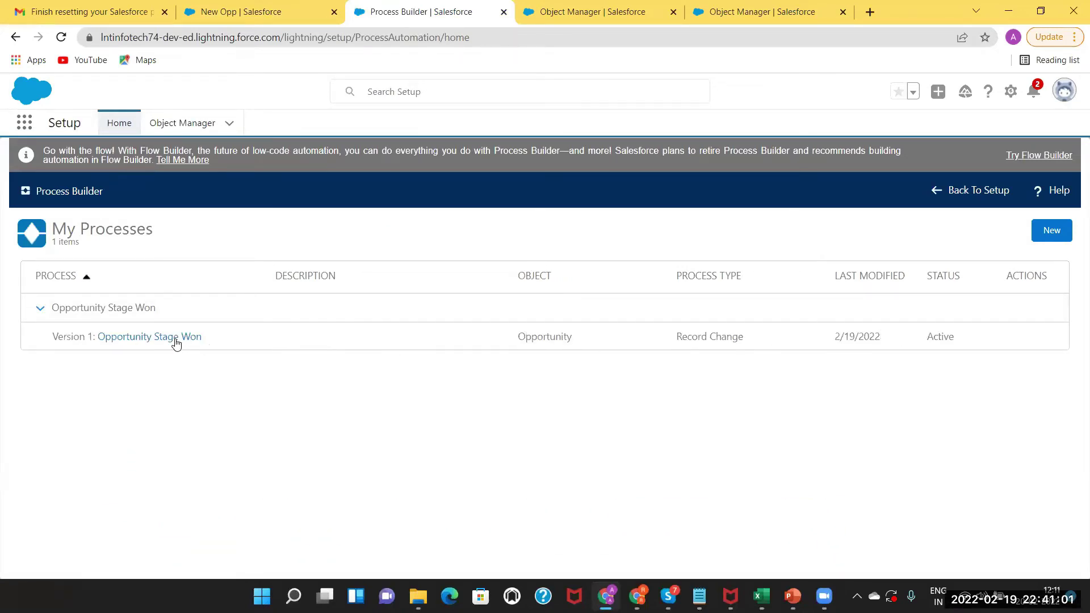
pyautogui.click(176, 340)
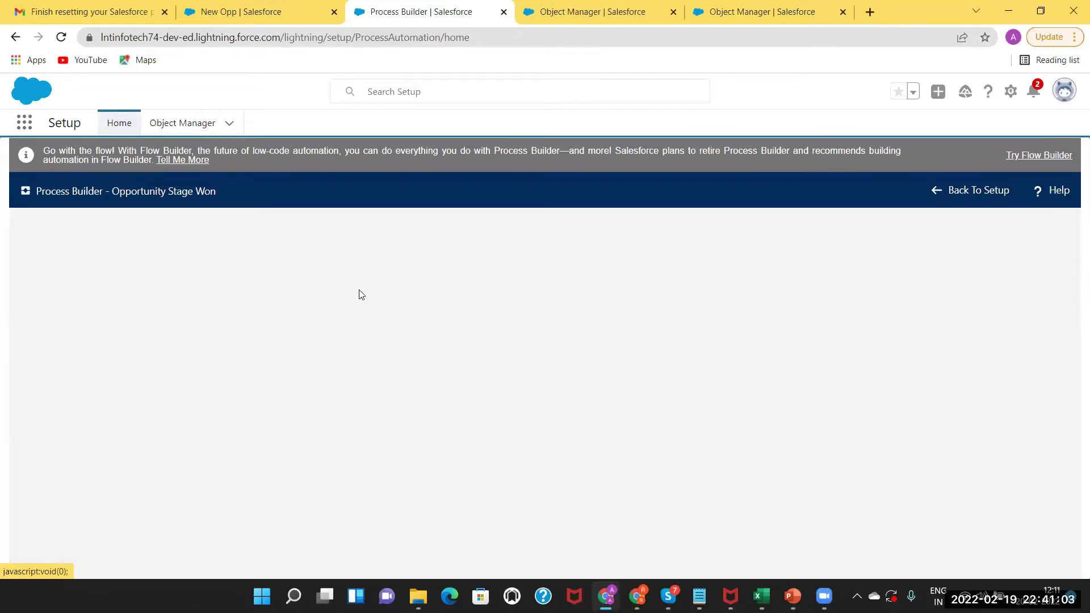
pyautogui.click(971, 227)
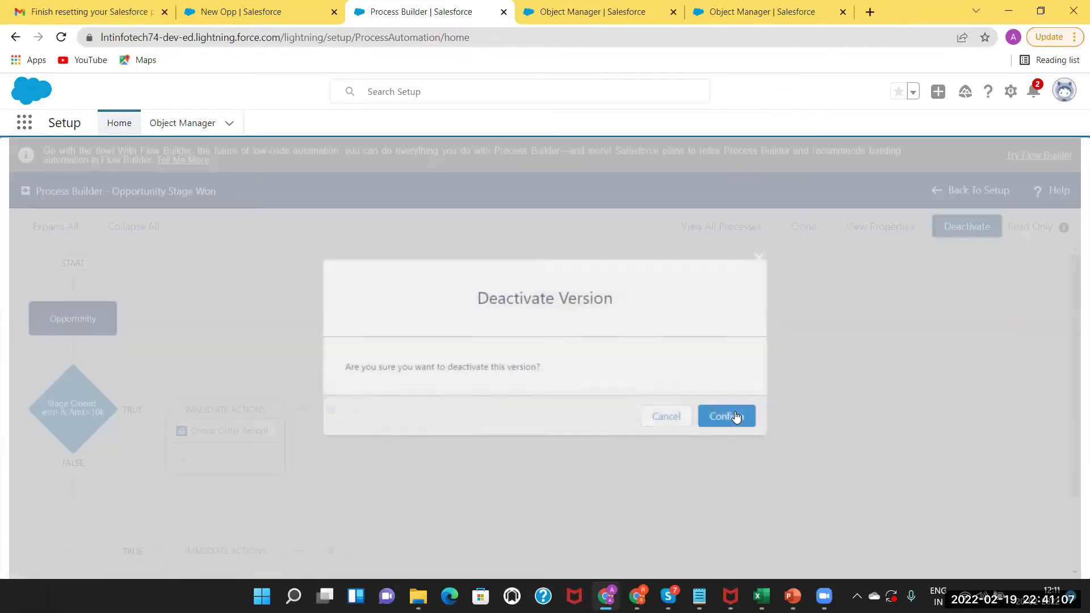
pyautogui.click(735, 417)
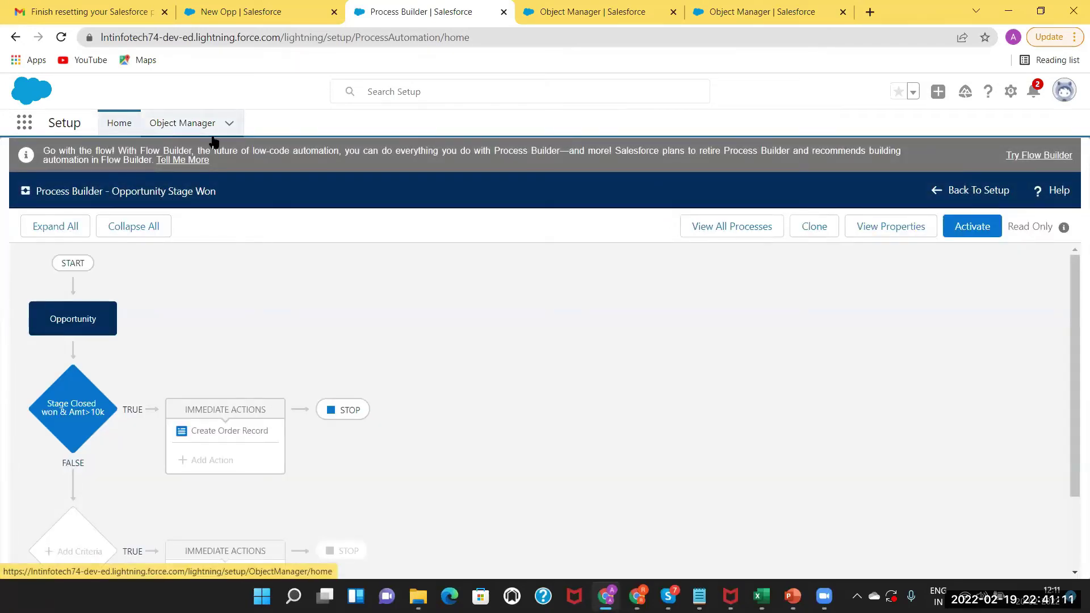
# Return from the process canvas to Setup Home via Object Manager and the Setup breadcrumb.
pyautogui.click(189, 126)
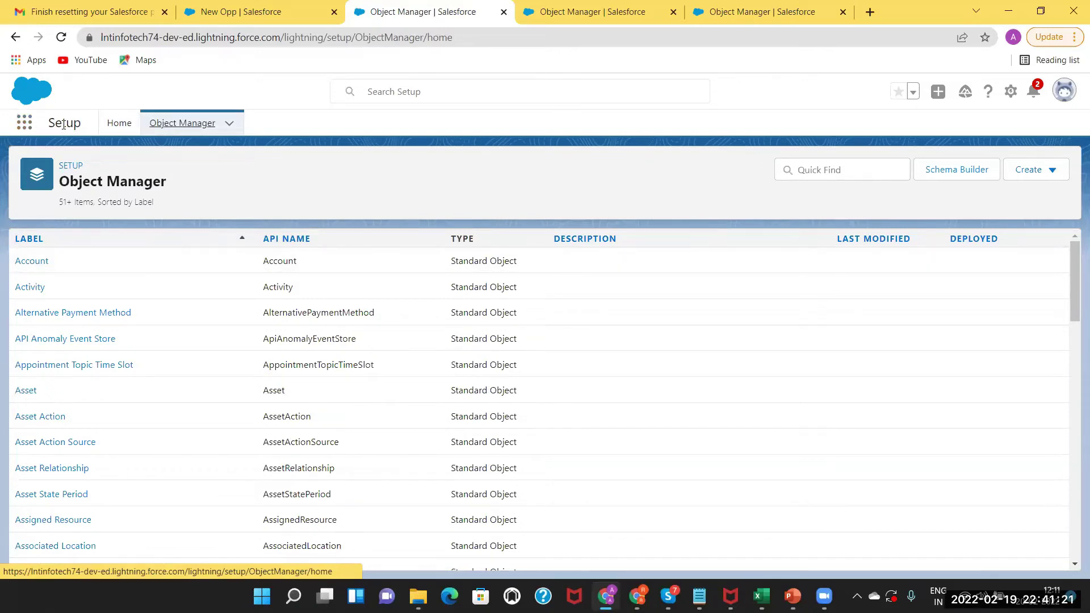
pyautogui.click(67, 165)
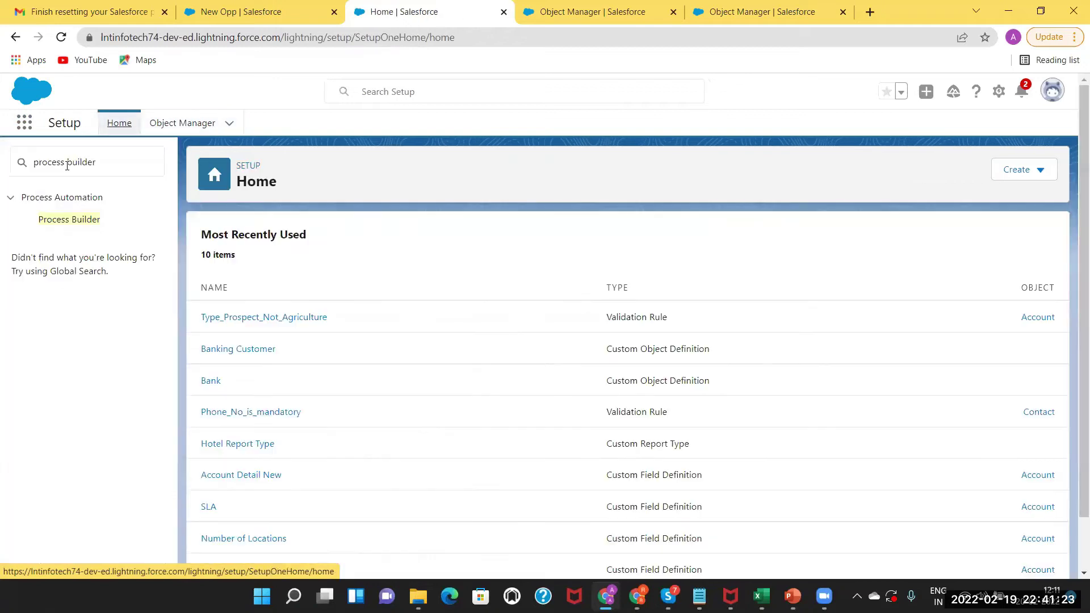
# Confirm Opportunity Stage Won shows Inactive in Process Builder, then open the Opportunities list in New Opp.
pyautogui.click(59, 221)
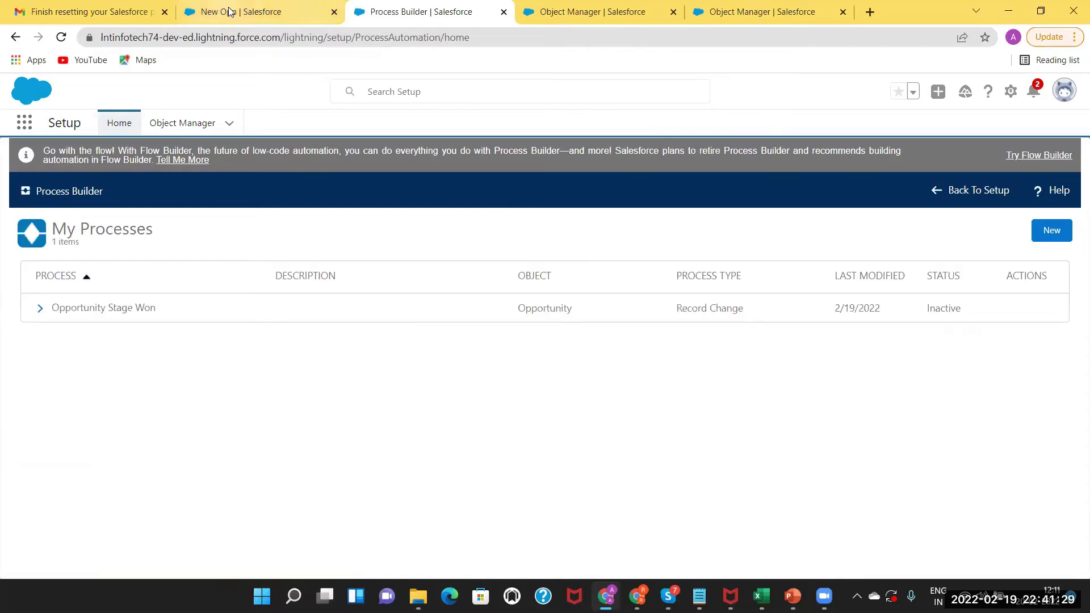
pyautogui.click(259, 12)
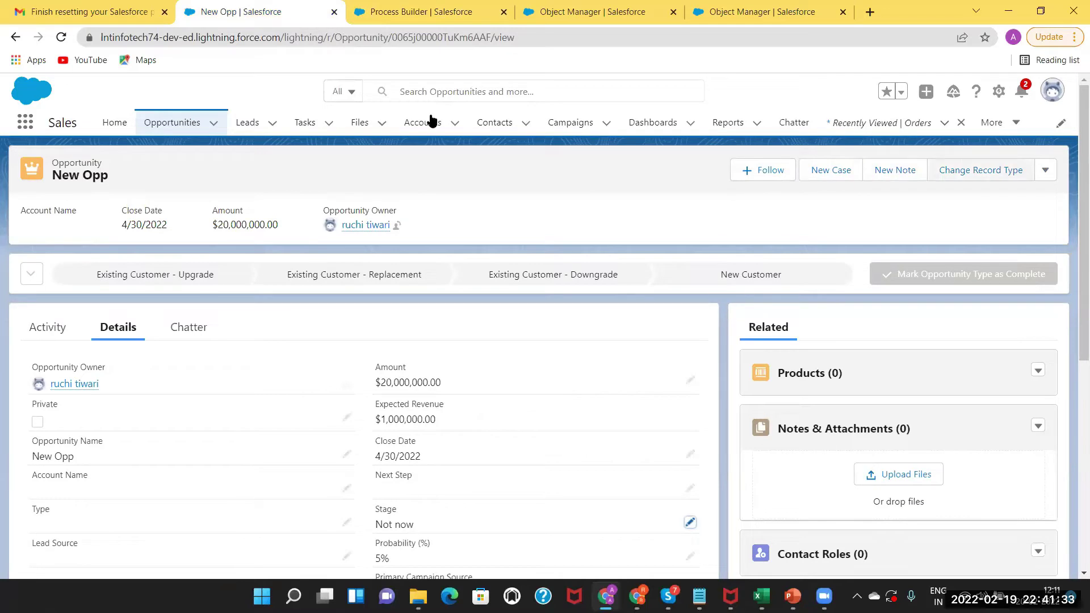
pyautogui.click(184, 126)
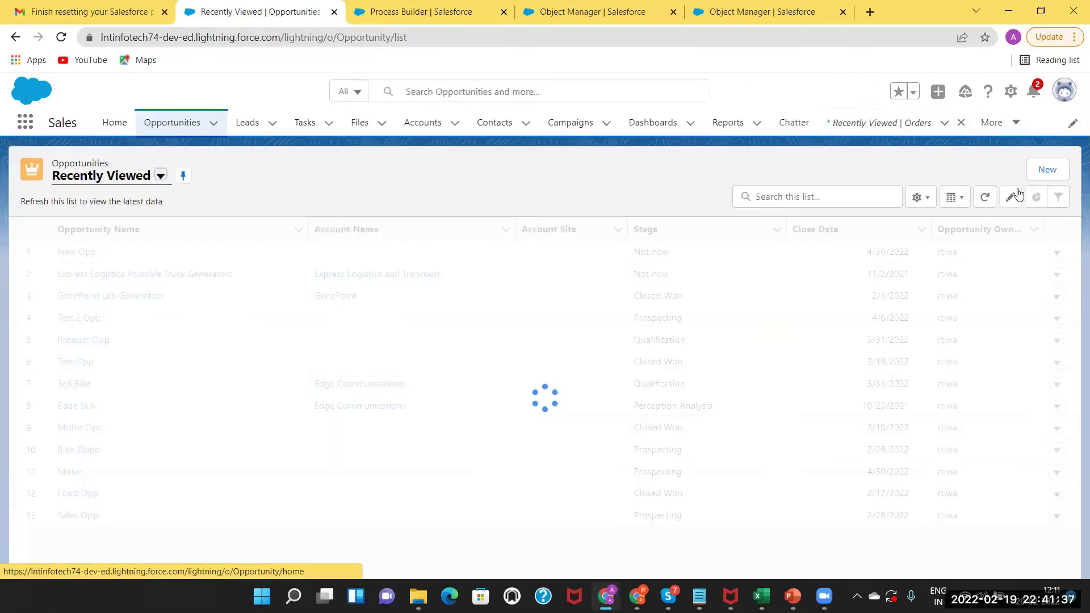
# Create Parexel Project opportunity 'Oppo test1': close date 4/30/2022, stage Closed Won, amount 3000.
pyautogui.click(1048, 171)
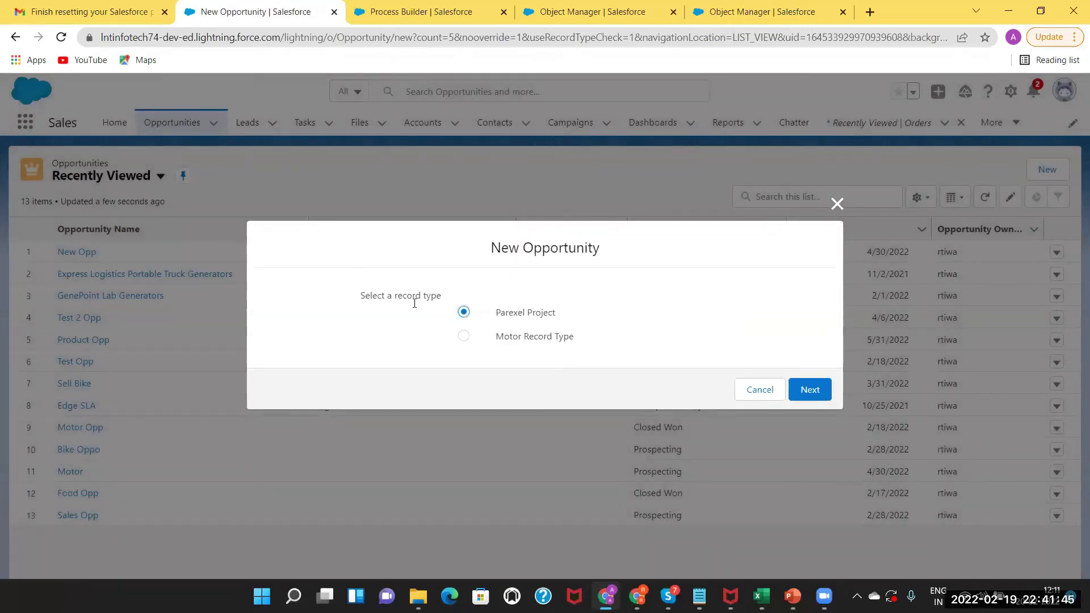
pyautogui.press('Return')
pyautogui.write('Oppo test1')
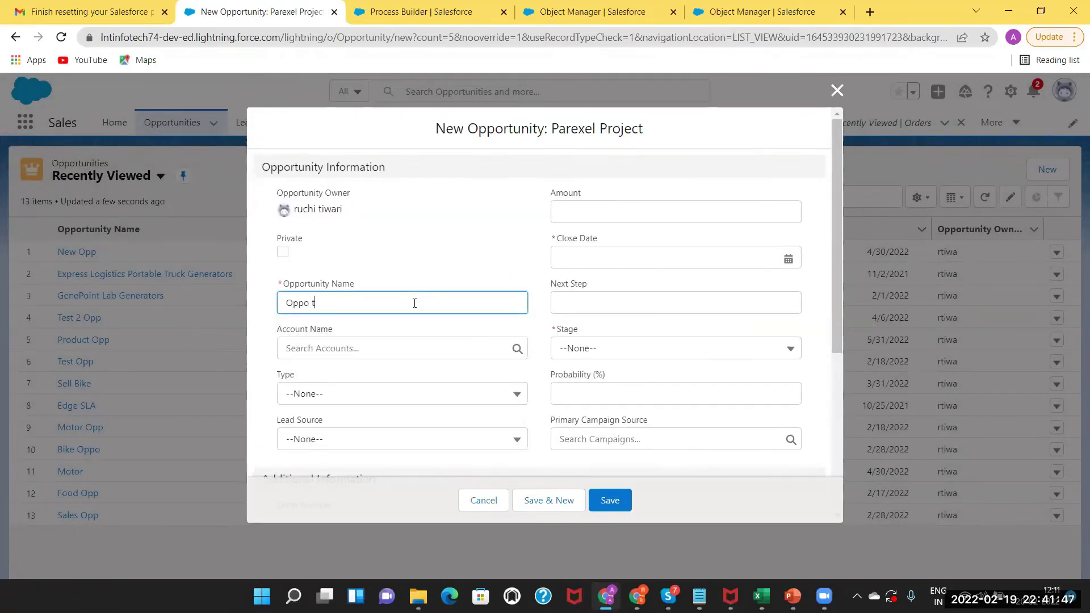
pyautogui.click(793, 262)
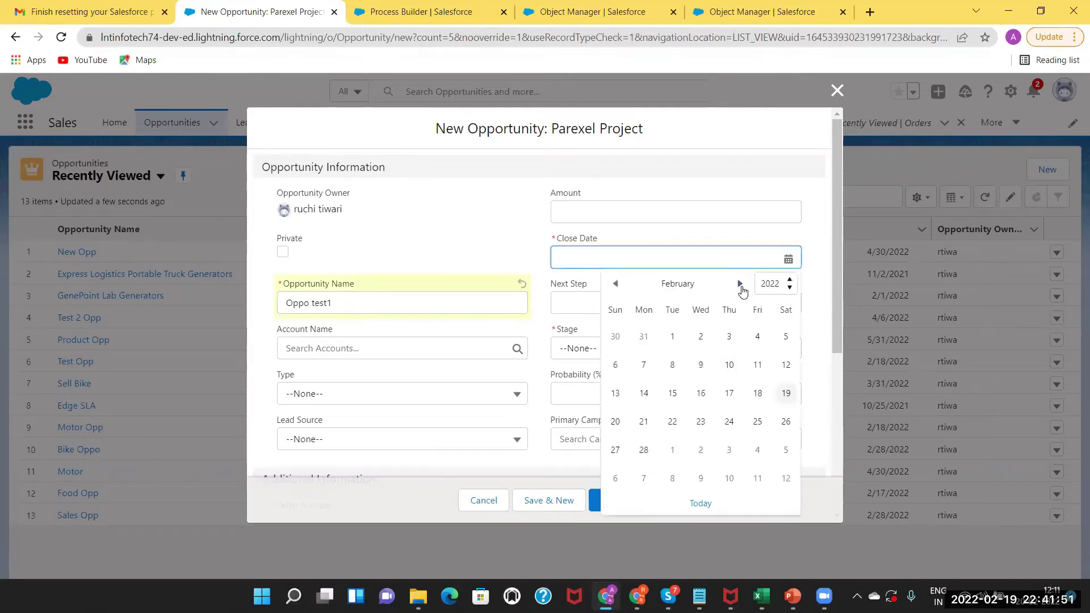
pyautogui.click(739, 284)
pyautogui.click(739, 284)
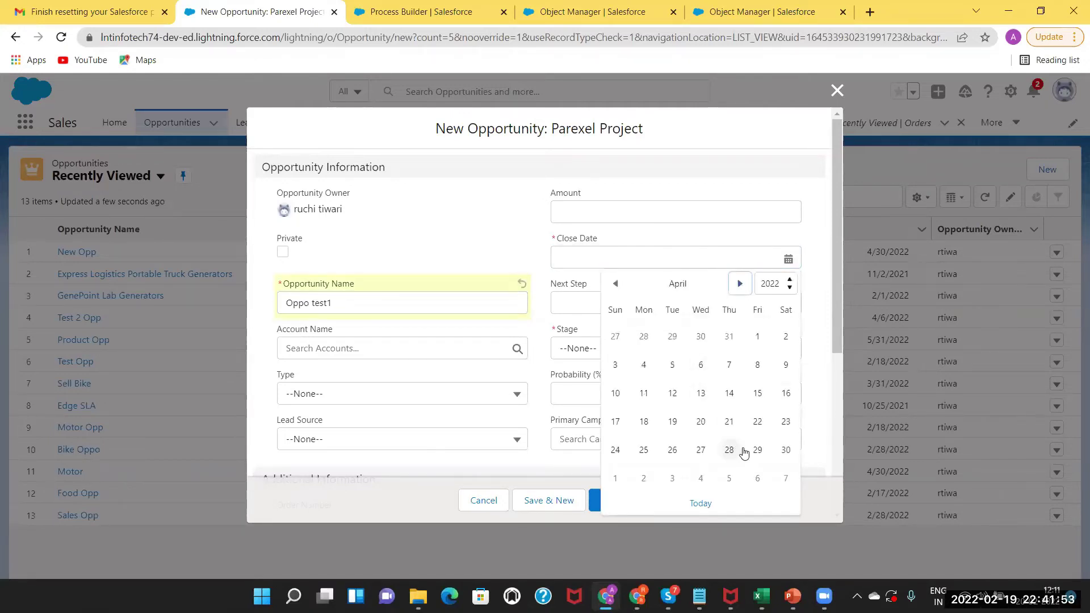
pyautogui.click(785, 451)
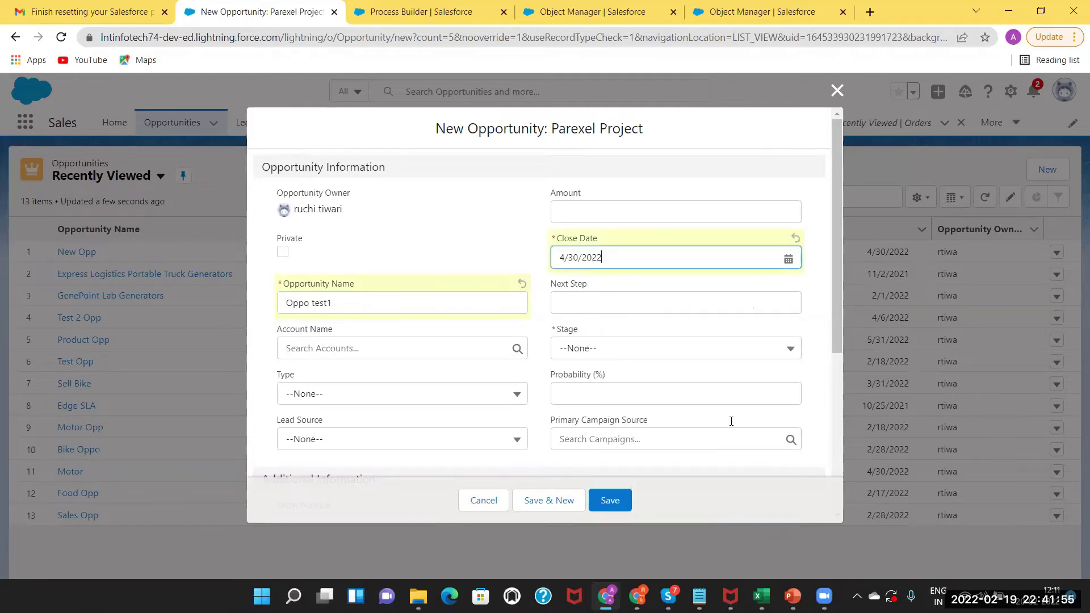
pyautogui.click(582, 348)
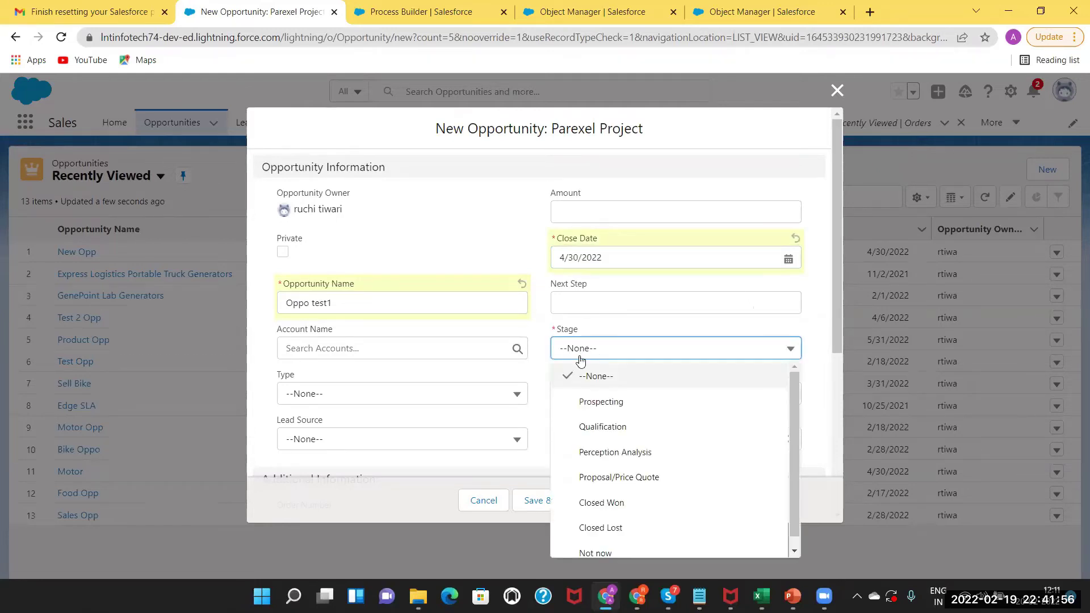
pyautogui.click(592, 504)
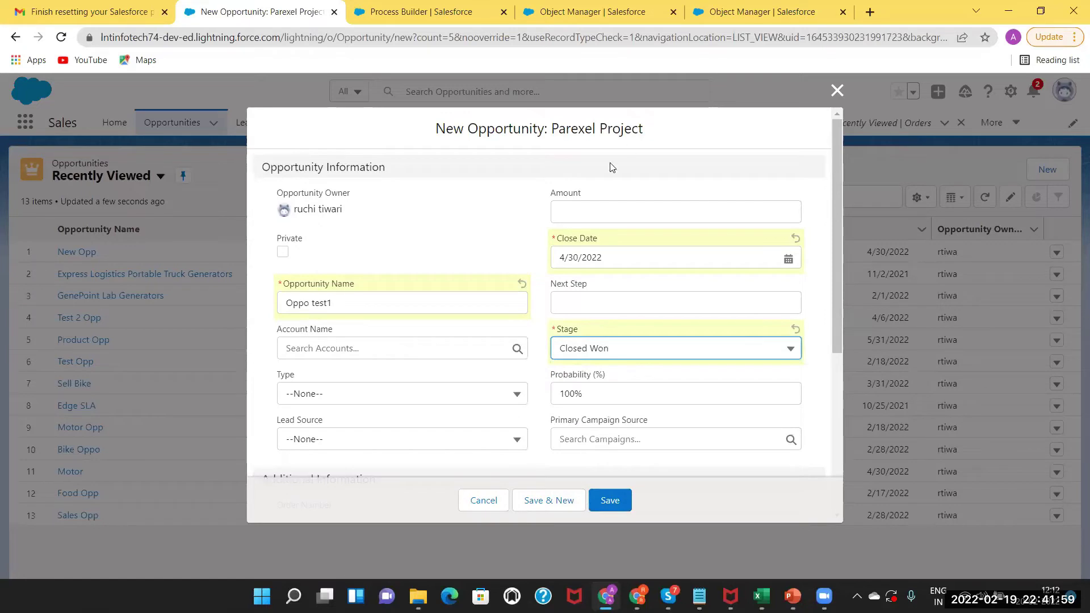
pyautogui.click(598, 211)
pyautogui.write('3000')
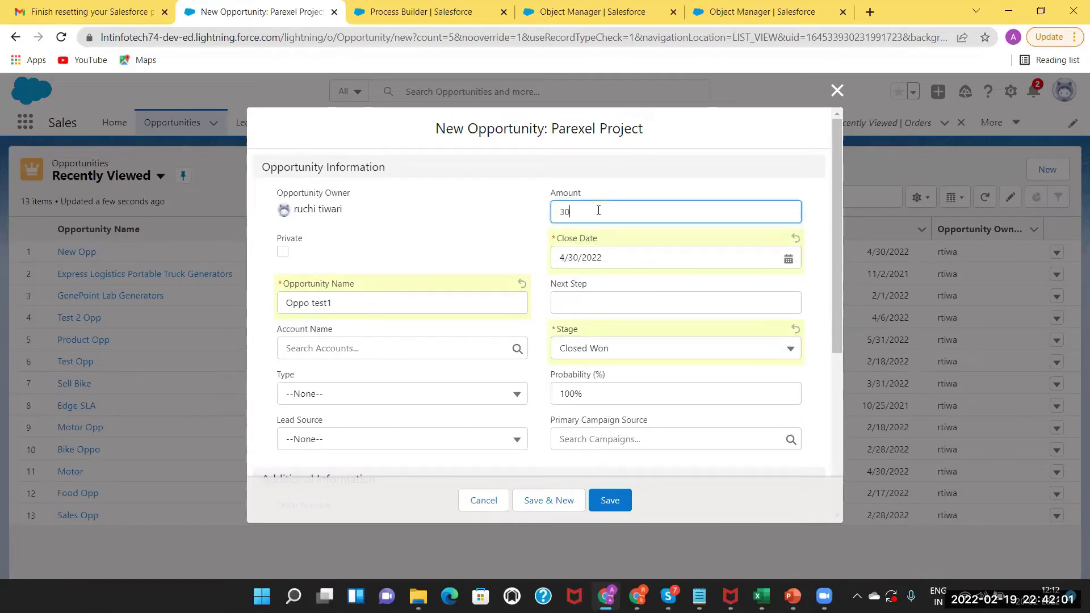
pyautogui.click(612, 501)
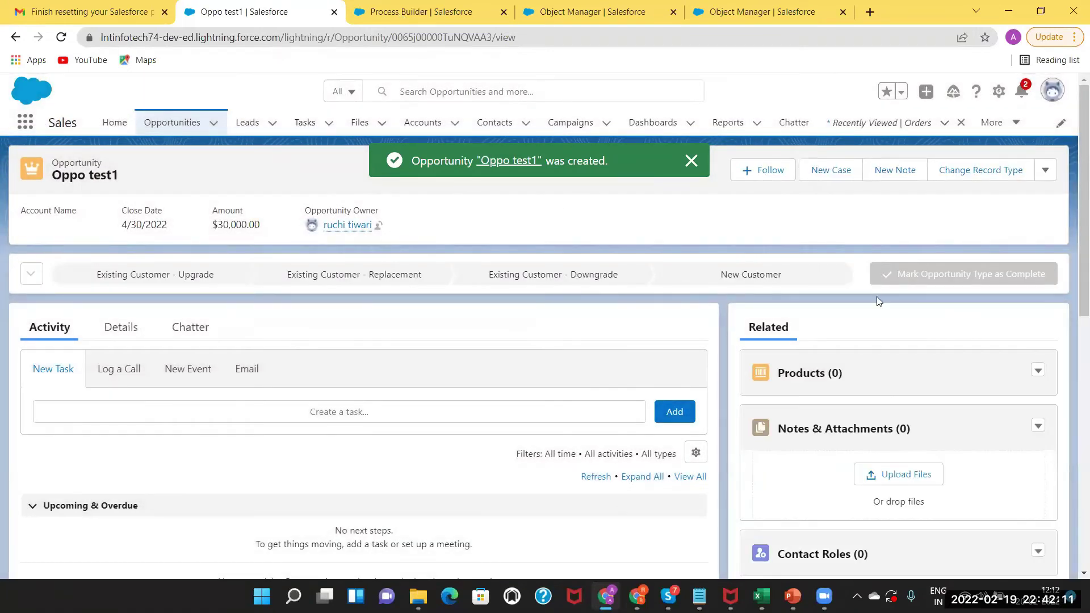
# Compare the Oppo test1 record with the Process Builder list, then open Setup Home in a new tab.
pyautogui.hotkey('ctrl', 'Tab')
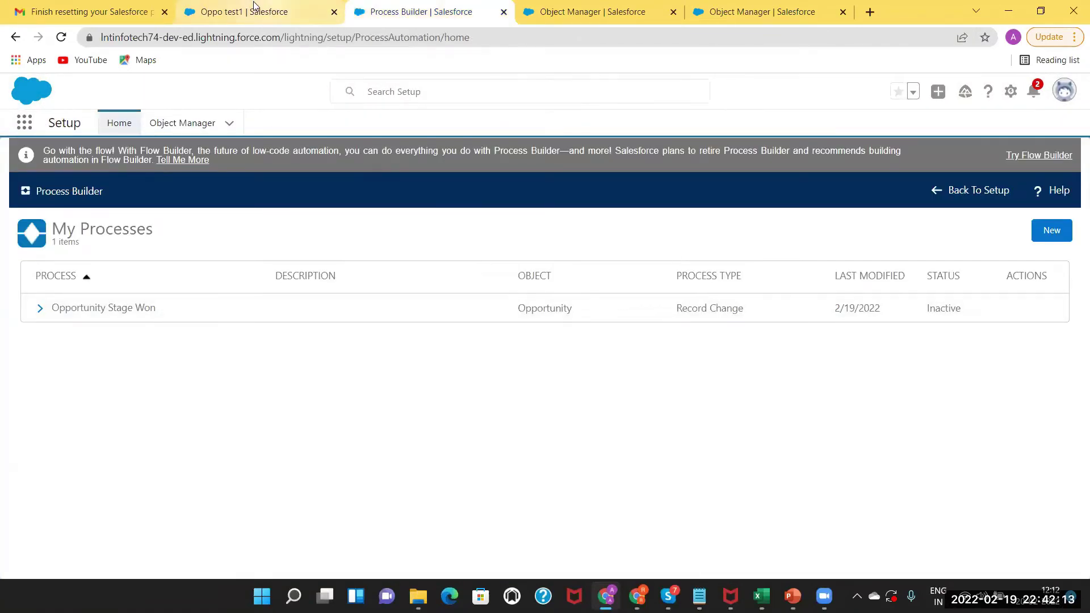
pyautogui.click(254, 8)
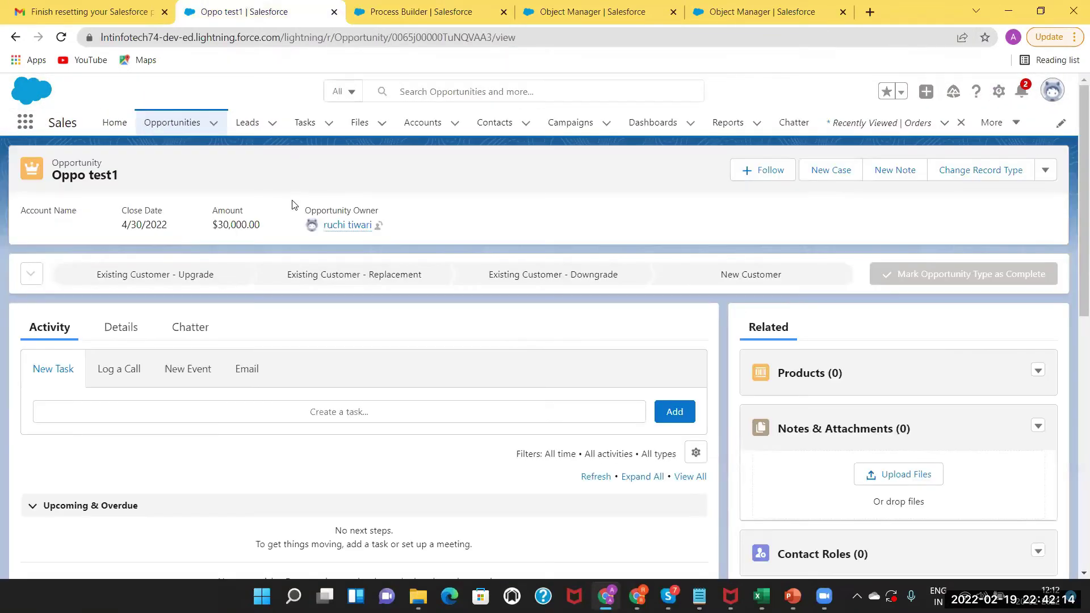
pyautogui.click(415, 4)
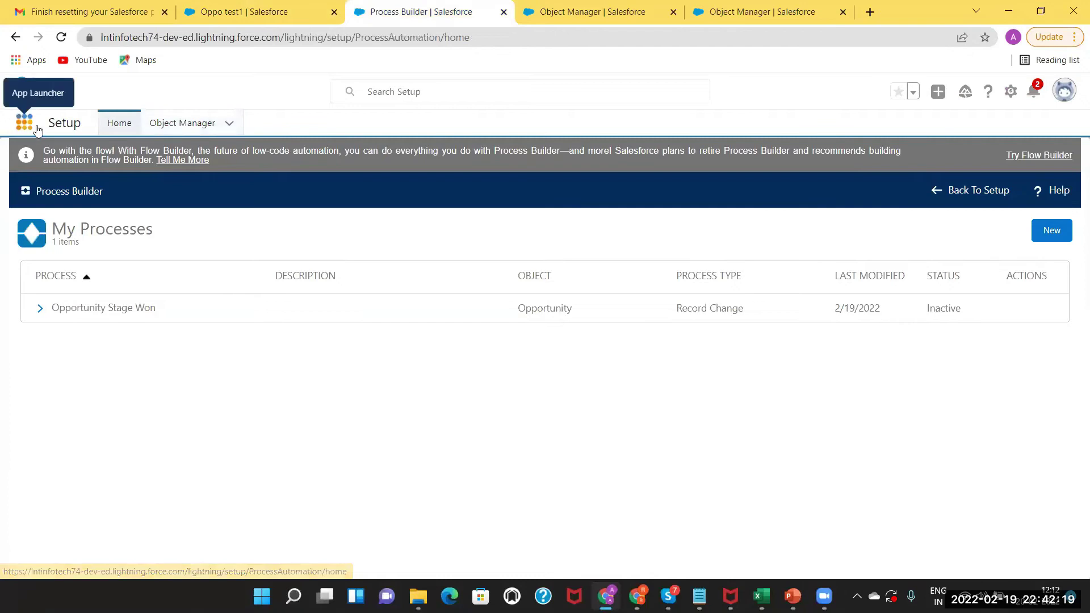
pyautogui.click(271, 10)
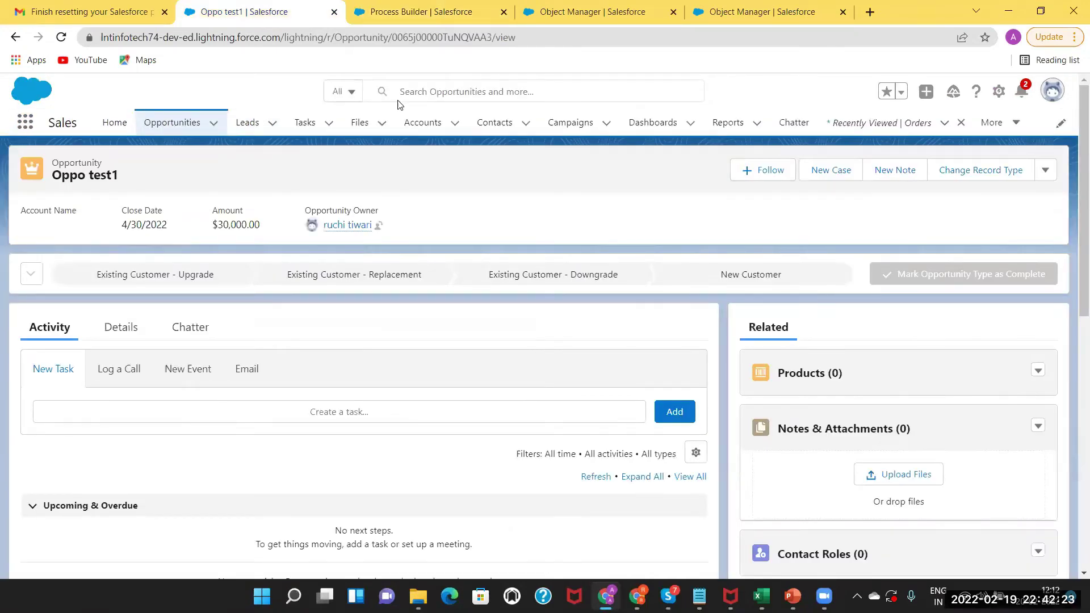
pyautogui.click(417, 10)
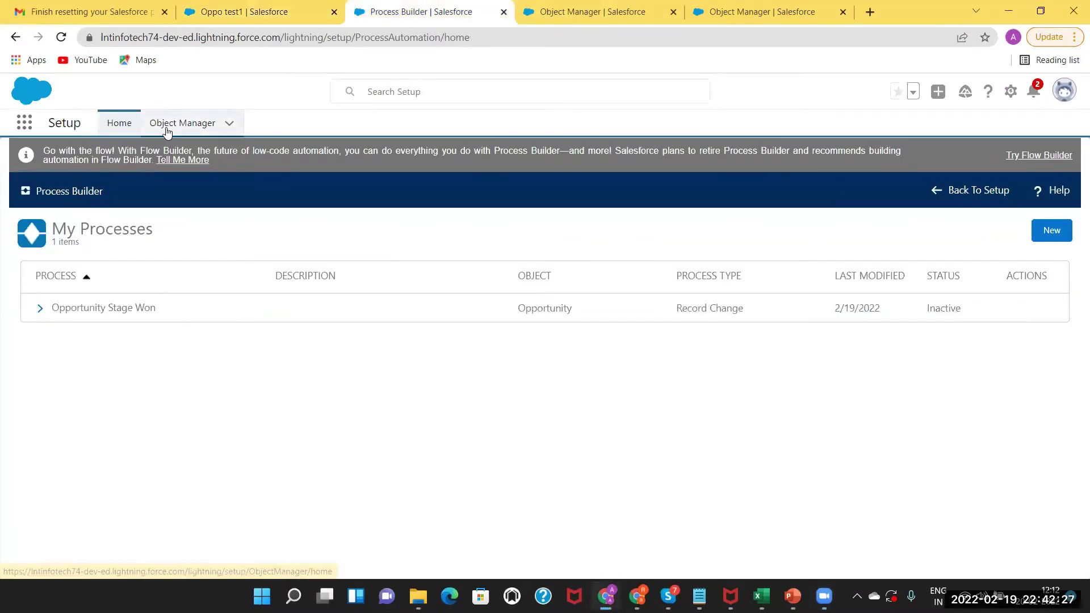
pyautogui.click(1010, 91)
pyautogui.click(959, 131)
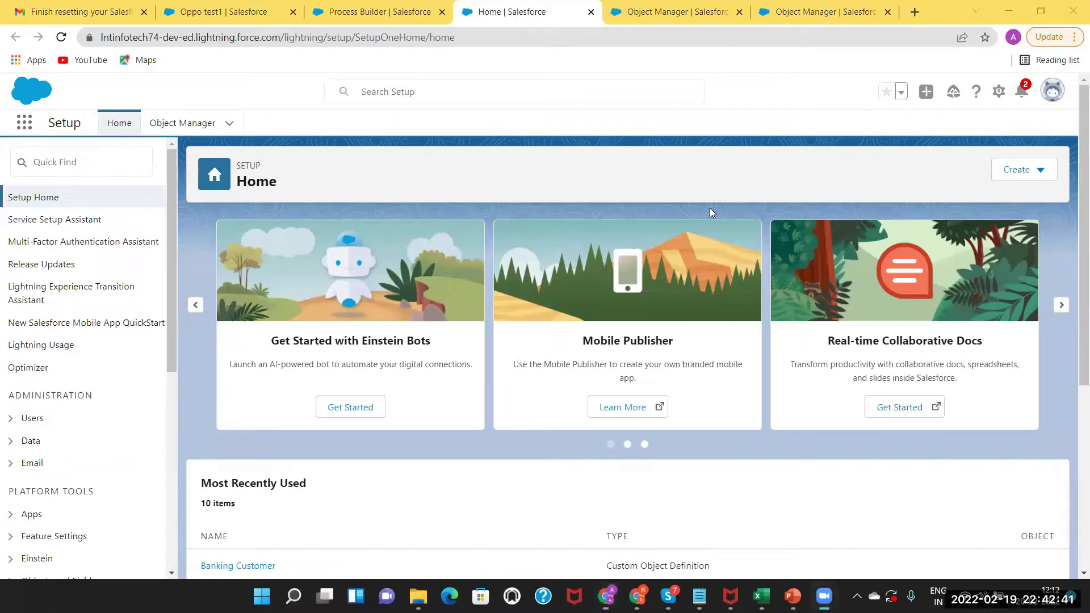
# Search Setup for 'process', reload Object Manager, and return to the Oppo test1 record.
pyautogui.click(92, 165)
pyautogui.write('process')
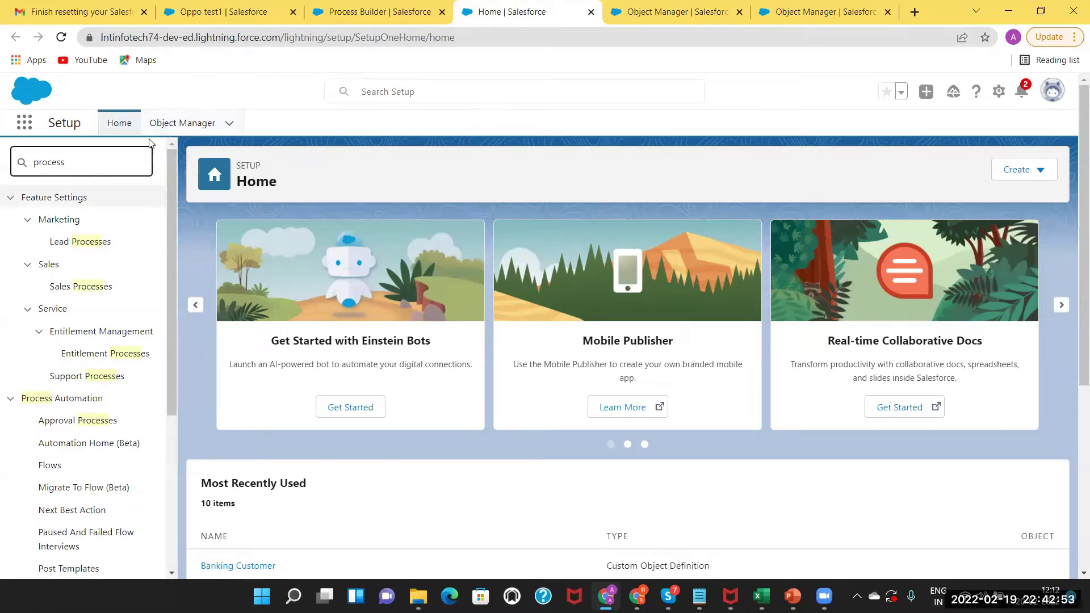
pyautogui.click(185, 124)
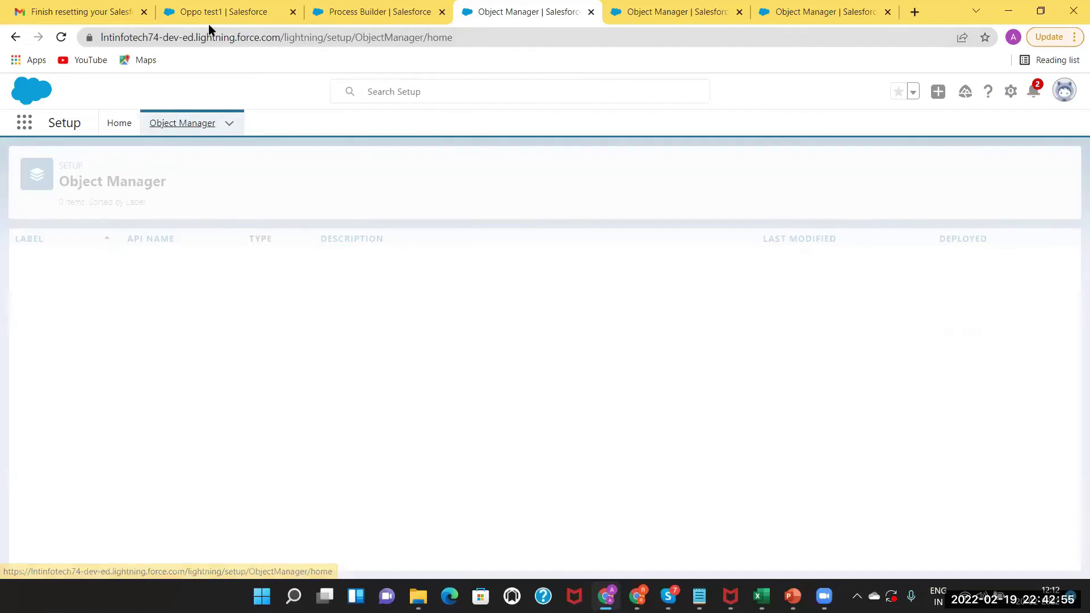
pyautogui.click(207, 14)
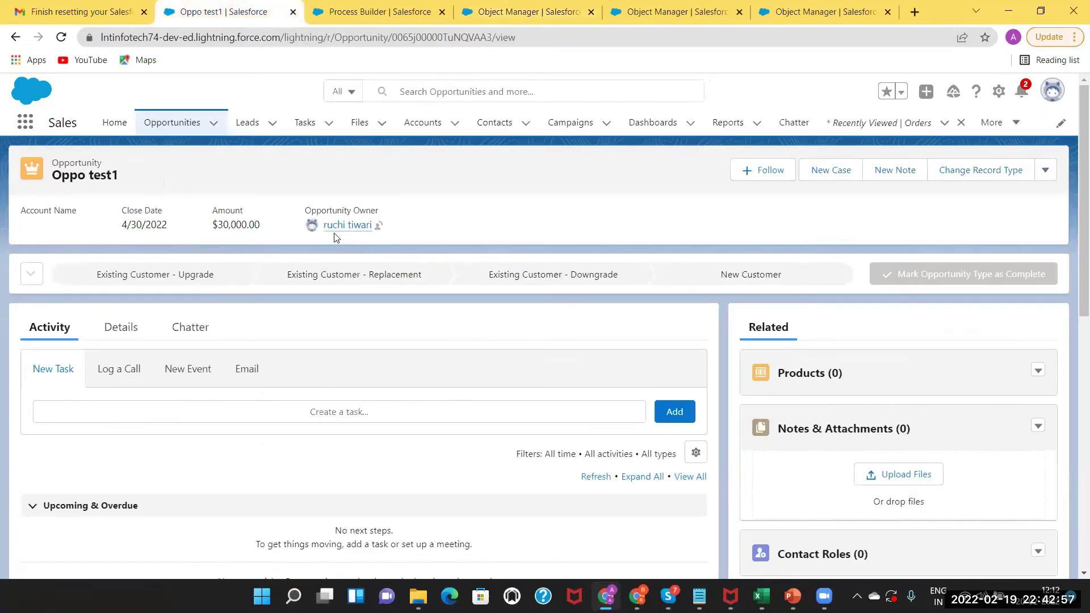
# Review Oppo test1's Details fields (Closed Won, no account), then return to the Process Builder list.
pyautogui.click(121, 329)
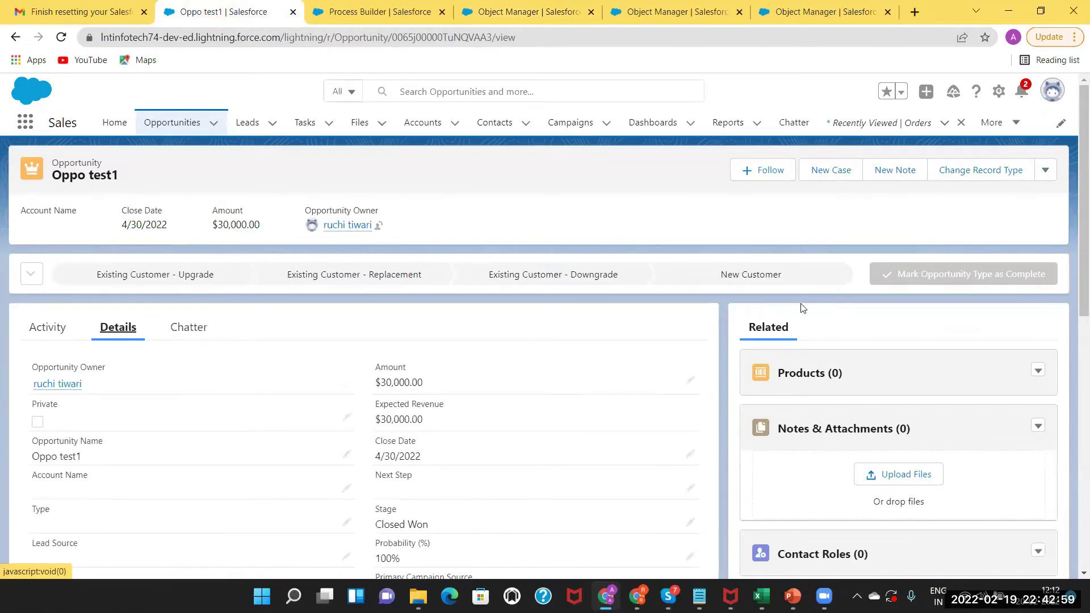
pyautogui.moveTo(1072, 245); pyautogui.dragTo(1072, 409)
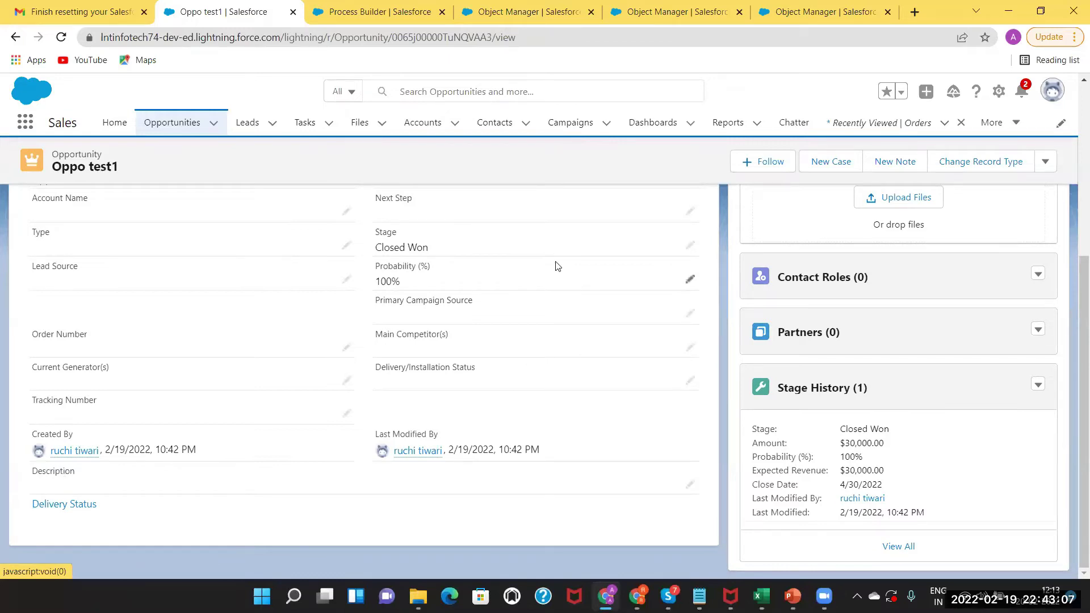
pyautogui.moveTo(1072, 311); pyautogui.dragTo(1074, 389)
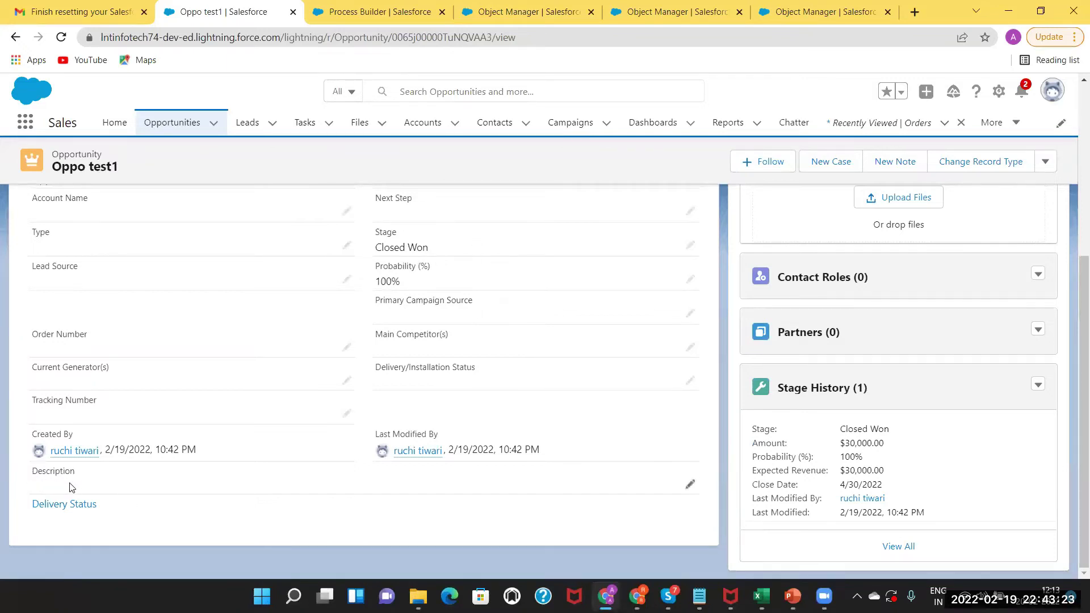
pyautogui.moveTo(1071, 228); pyautogui.dragTo(1072, 332)
pyautogui.click(385, 11)
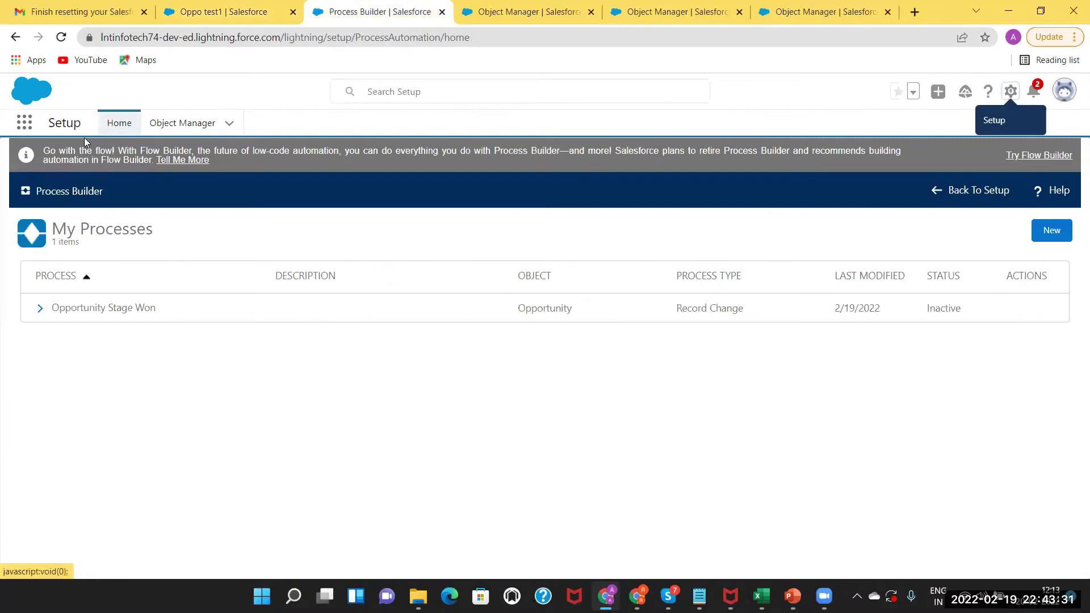
# Filter Object Manager by 'oppo' to show the three Opportunity objects, then open Setup Home.
pyautogui.click(514, 6)
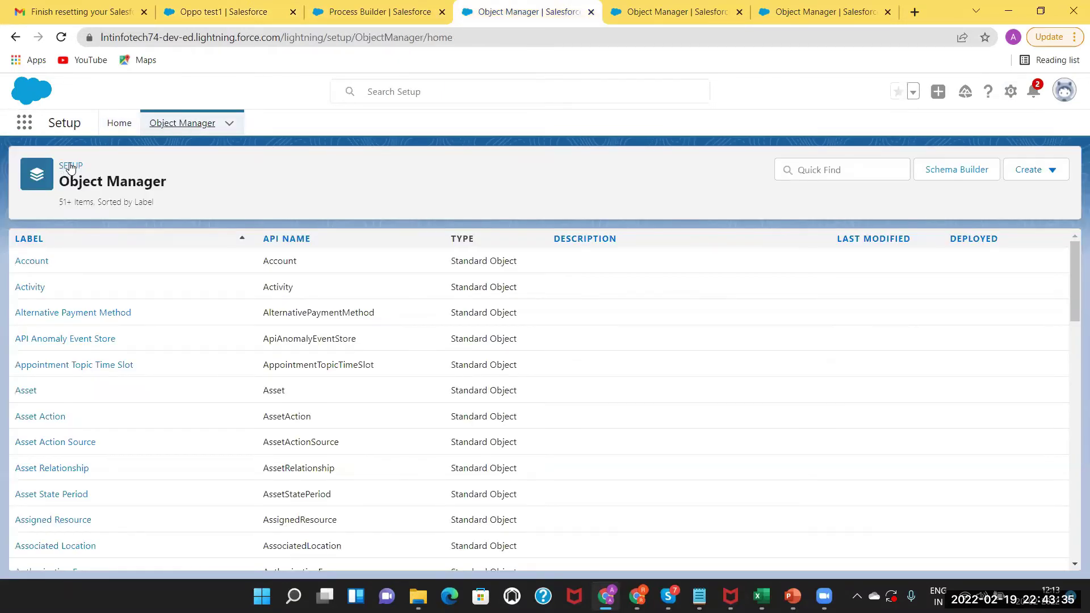
pyautogui.click(818, 171)
pyautogui.write('oppo')
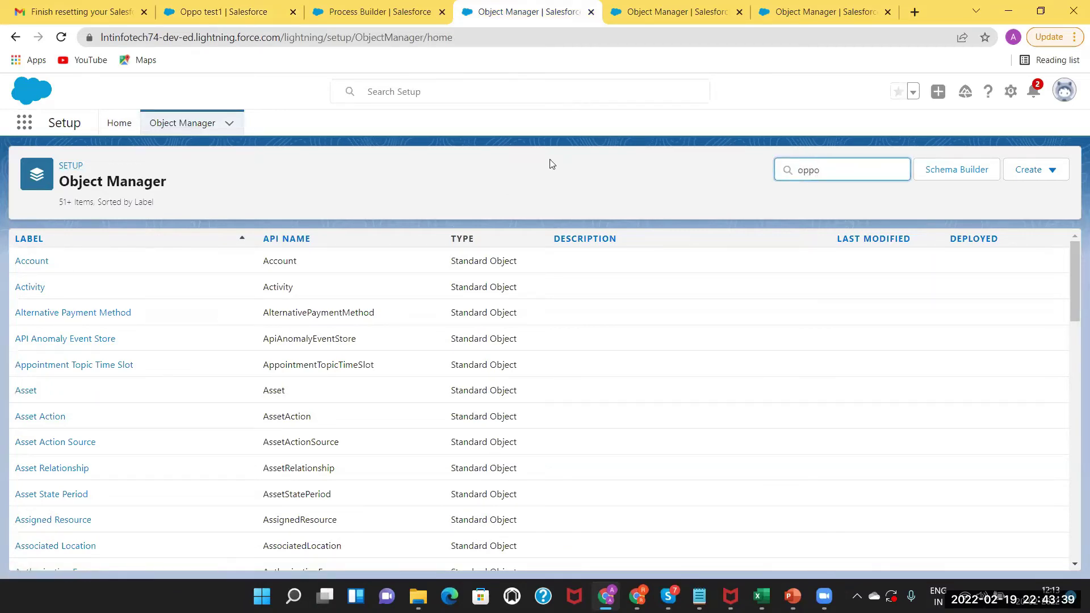
pyautogui.click(182, 124)
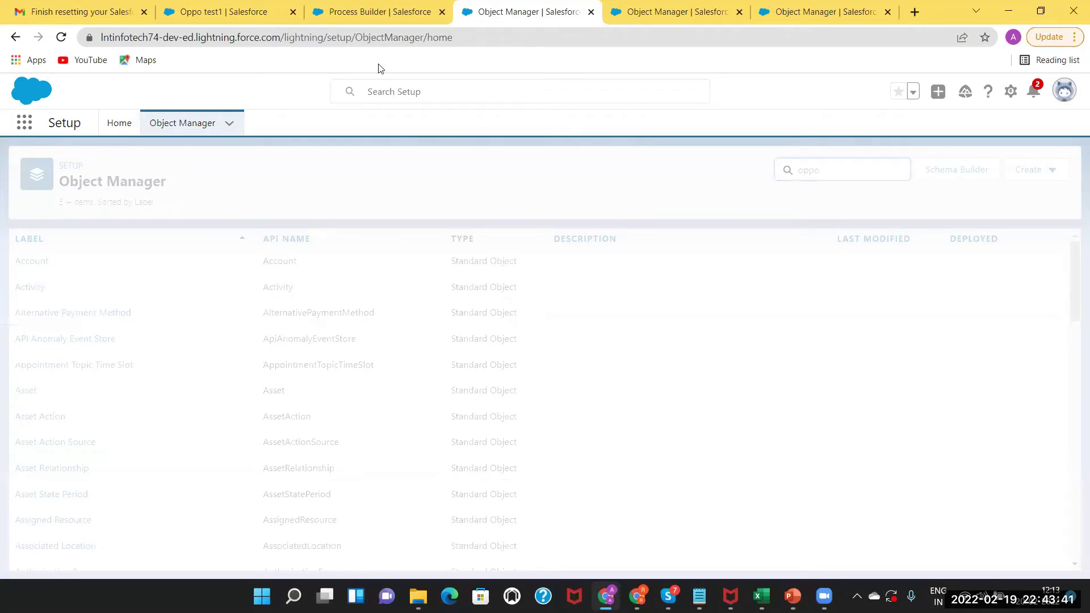
pyautogui.click(612, 13)
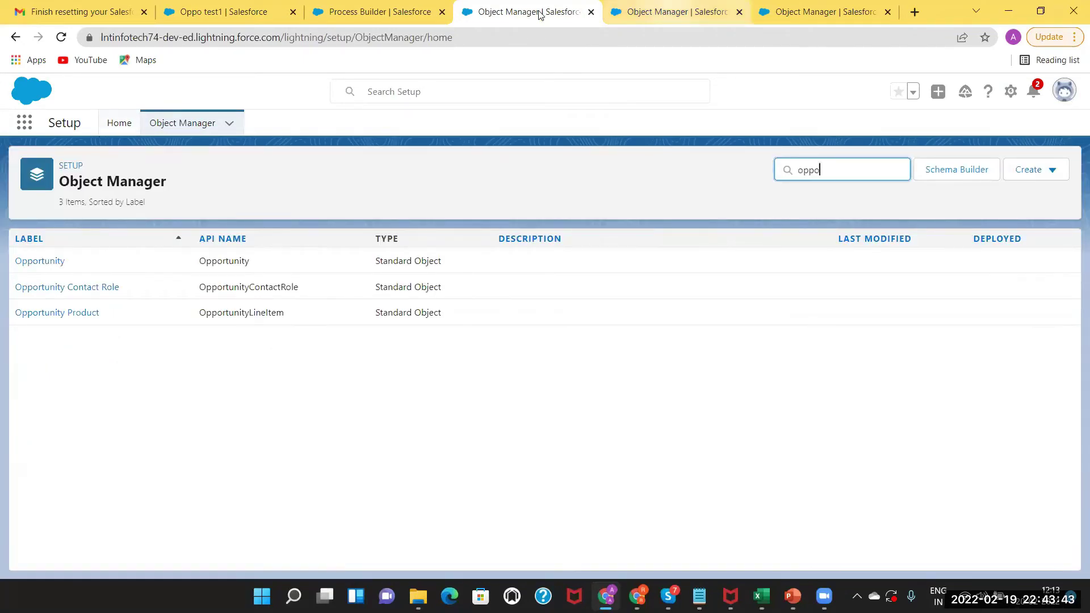
pyautogui.hotkey('ctrl', 'shift', 'Tab')
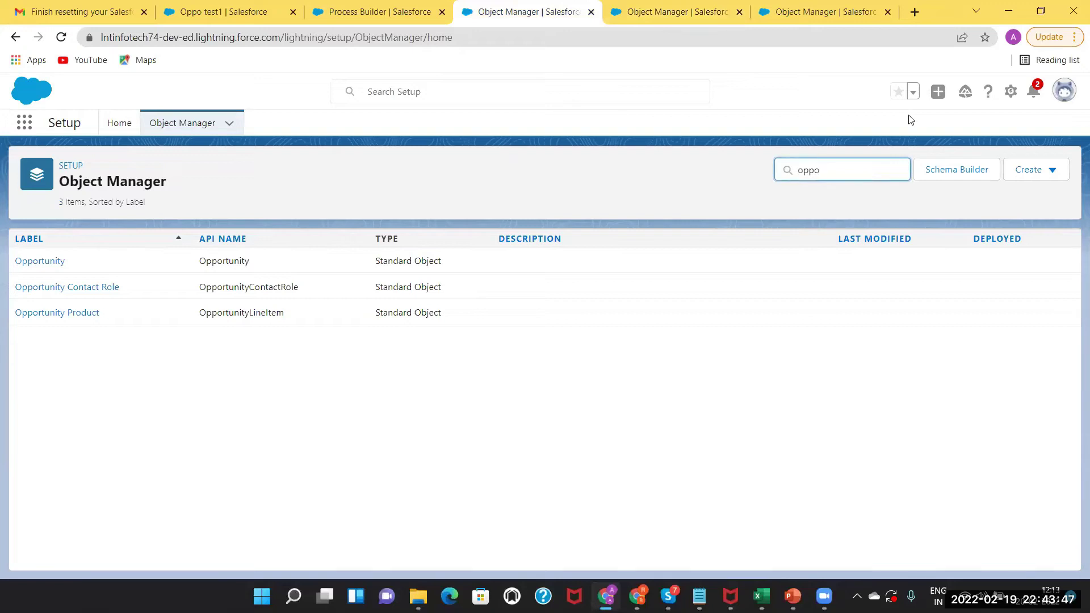
pyautogui.click(1010, 91)
pyautogui.click(986, 129)
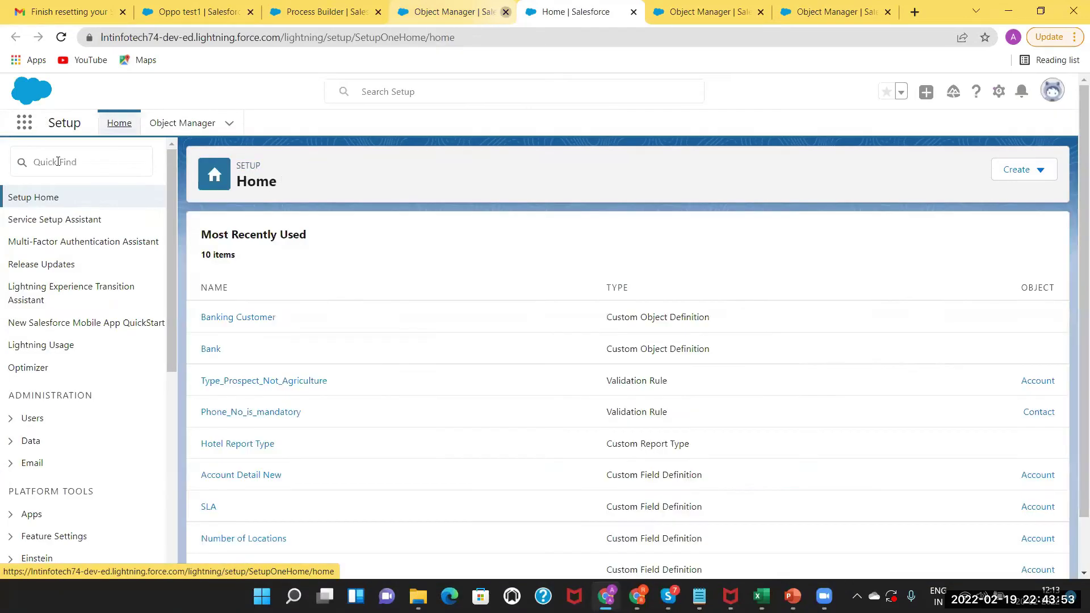
# Open Process Builder from Setup Quick Find and load Recently Viewed opportunities in the Oppo test1 tab.
pyautogui.click(57, 161)
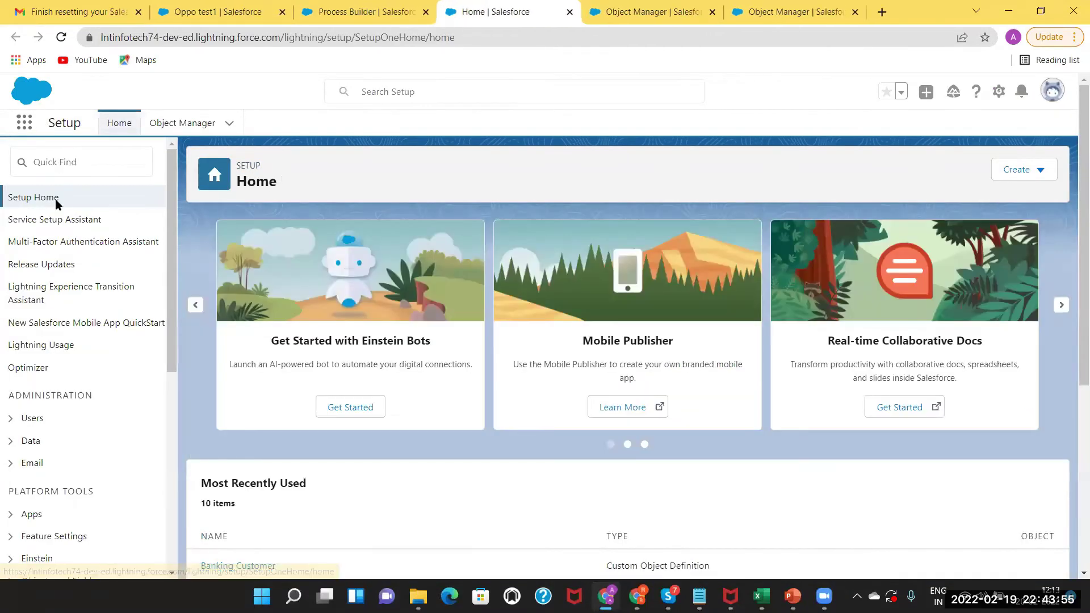
pyautogui.click(50, 220)
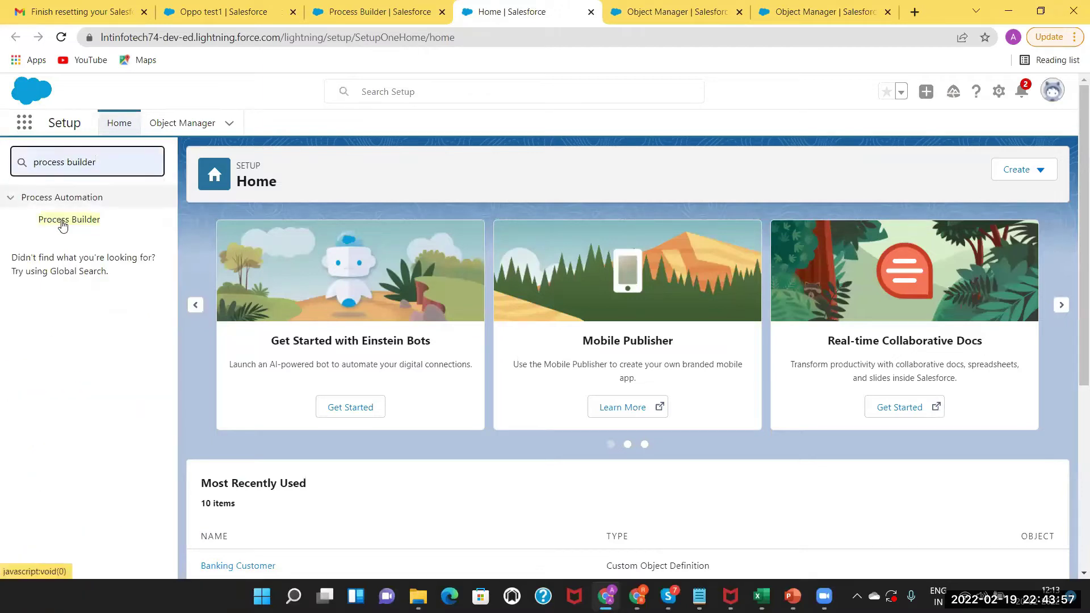
pyautogui.click(62, 221)
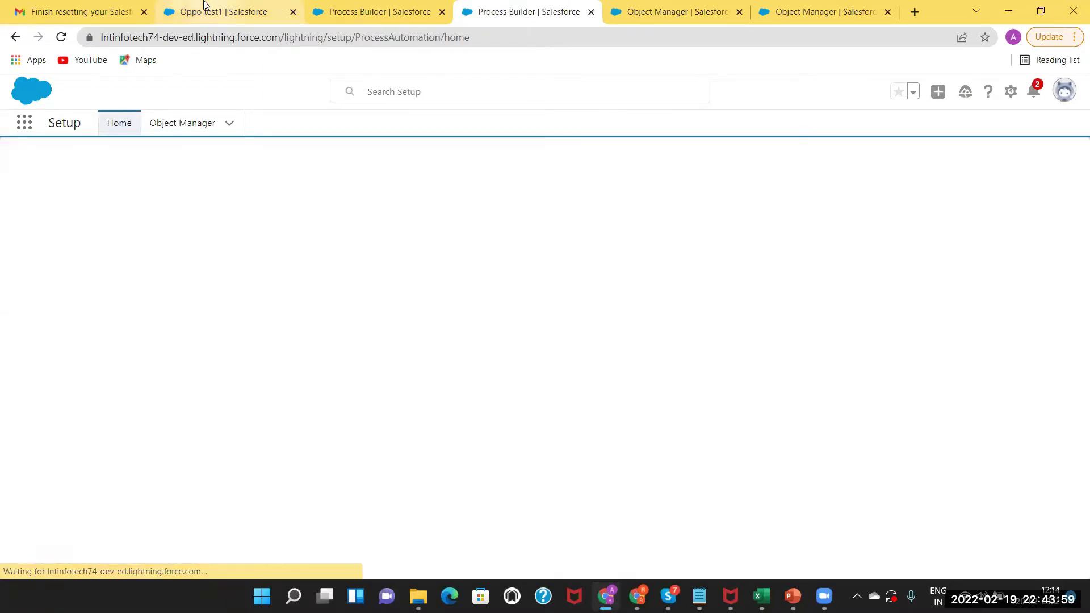
pyautogui.click(208, 11)
pyautogui.click(170, 125)
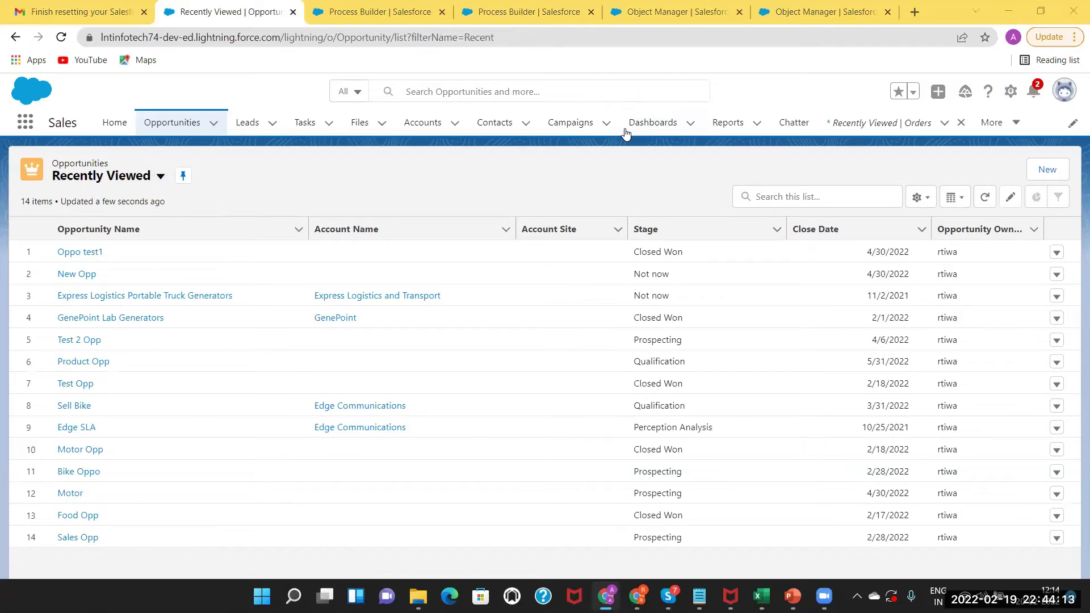
pyautogui.click(501, 8)
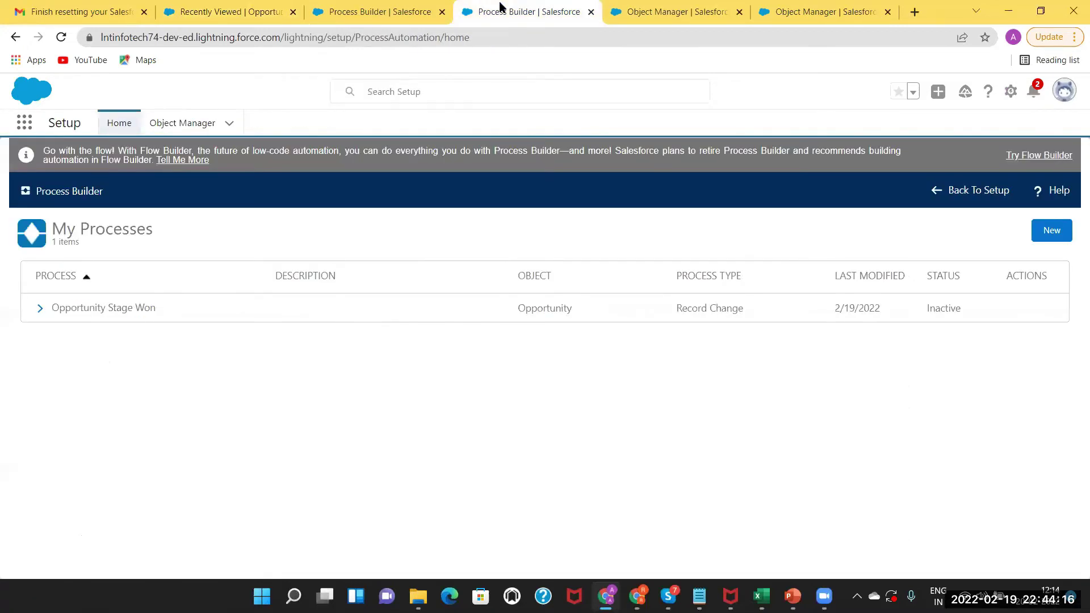
# Activate and confirm Version 1 of Opportunity Stage Won, then return to Recently Viewed opportunities.
pyautogui.click(40, 308)
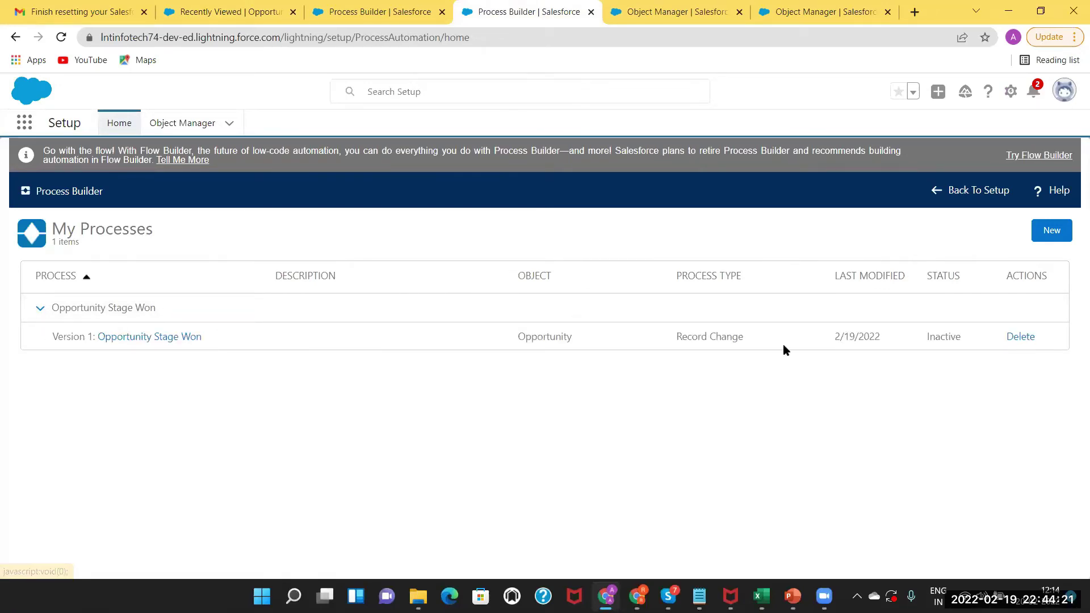
pyautogui.click(176, 340)
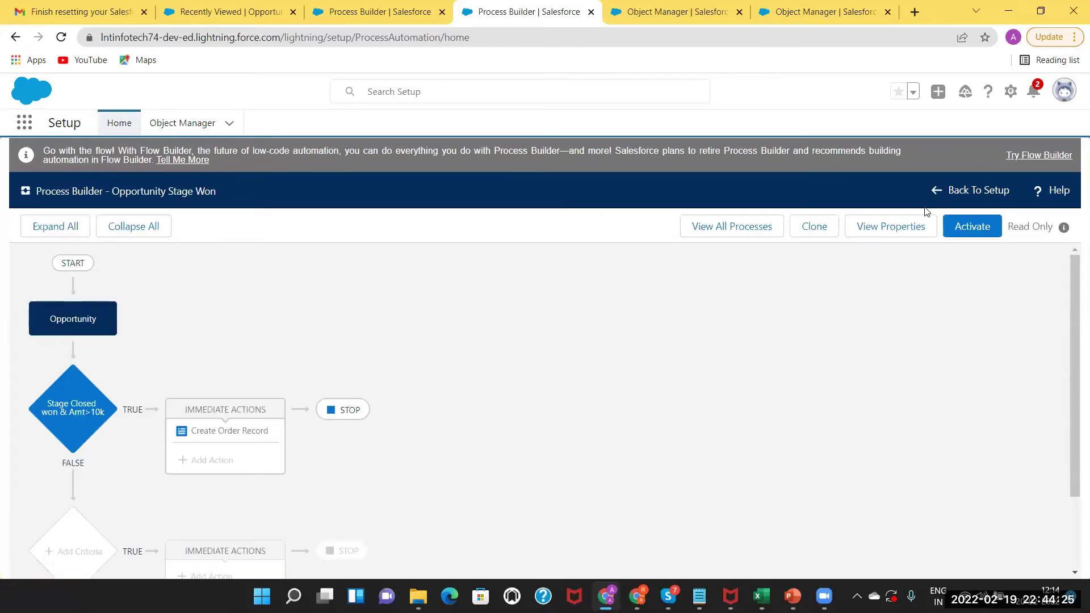
pyautogui.click(963, 227)
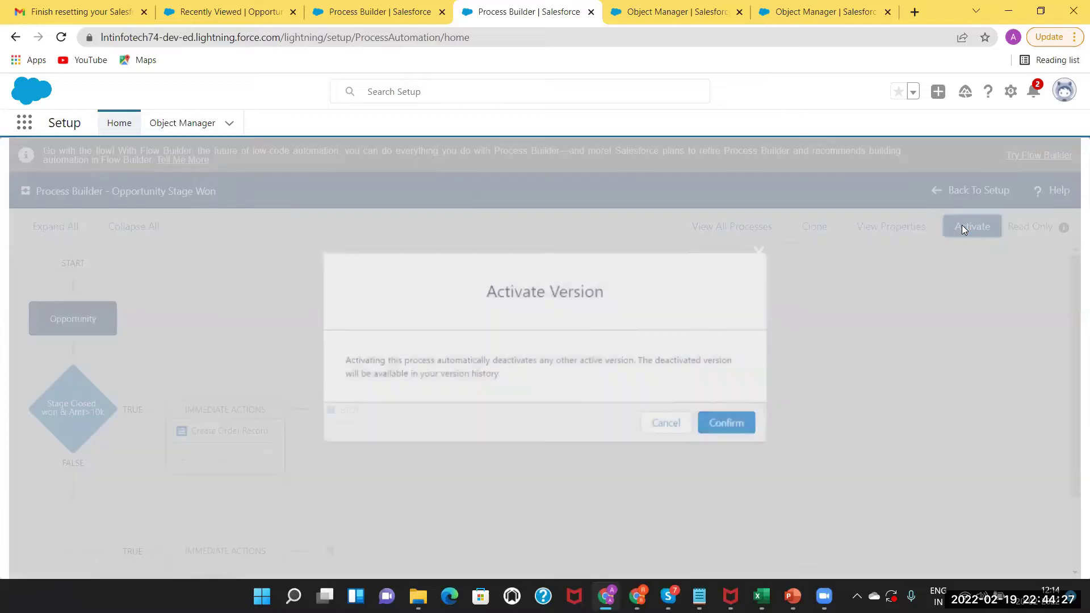
pyautogui.click(719, 434)
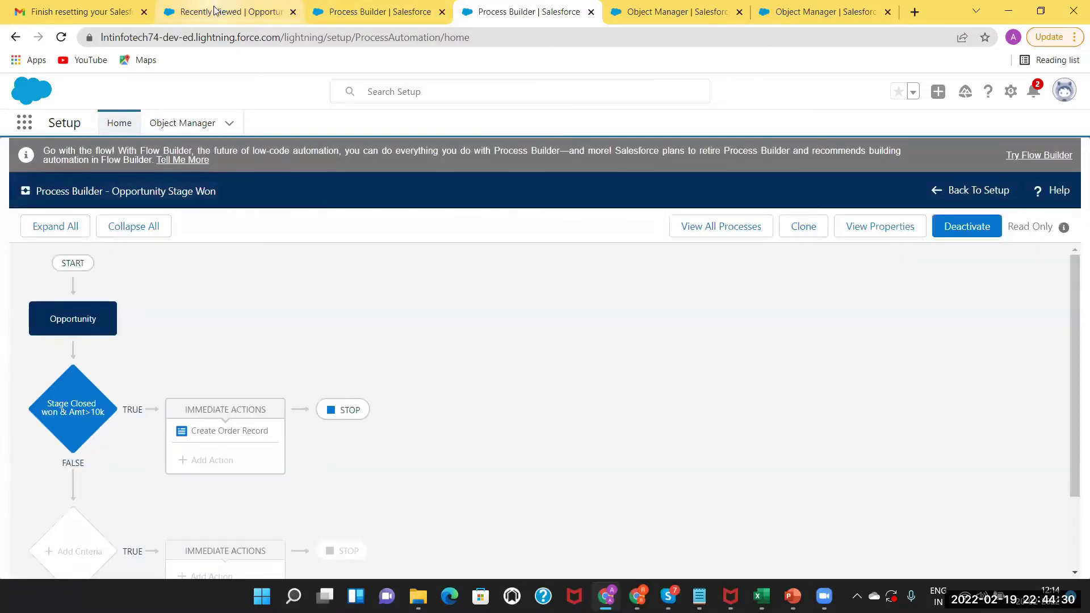
pyautogui.click(215, 11)
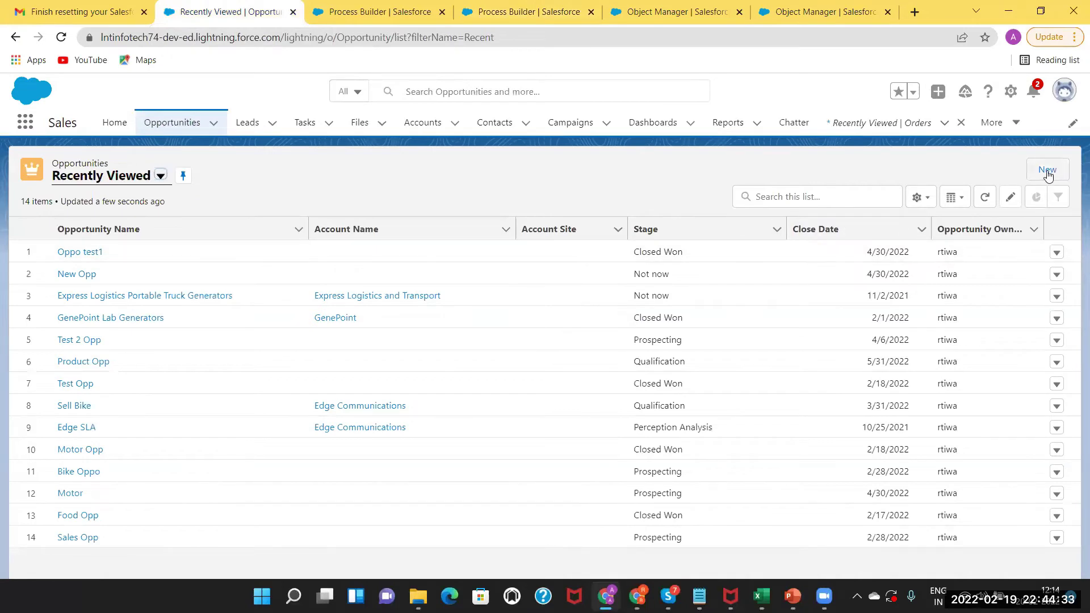
# Open New Opp and change its Stage to Closed Won, attempting to save.
pyautogui.click(1047, 170)
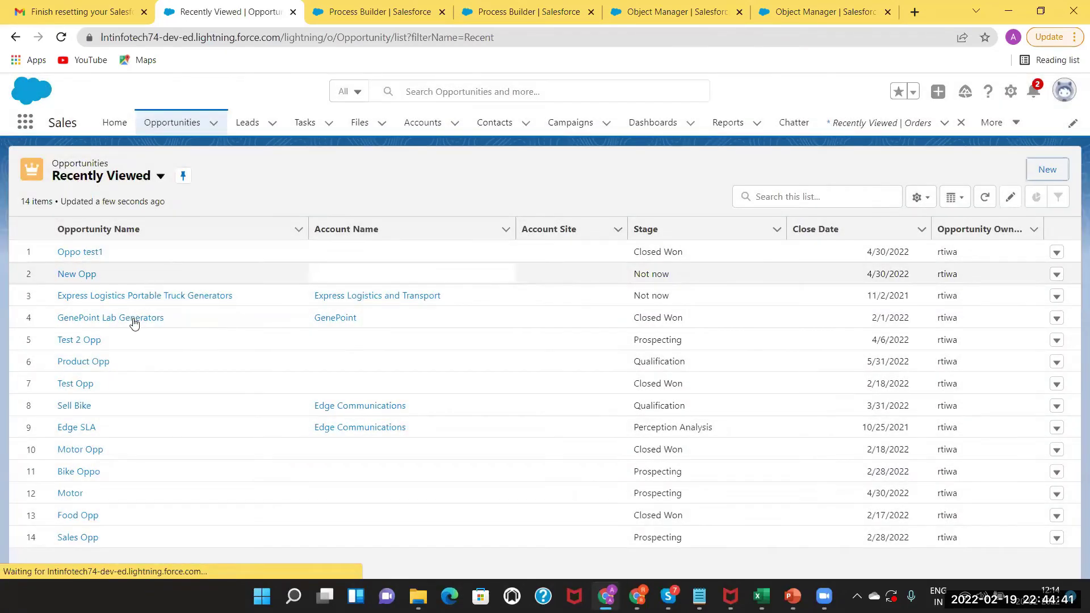
pyautogui.click(132, 318)
pyautogui.click(118, 327)
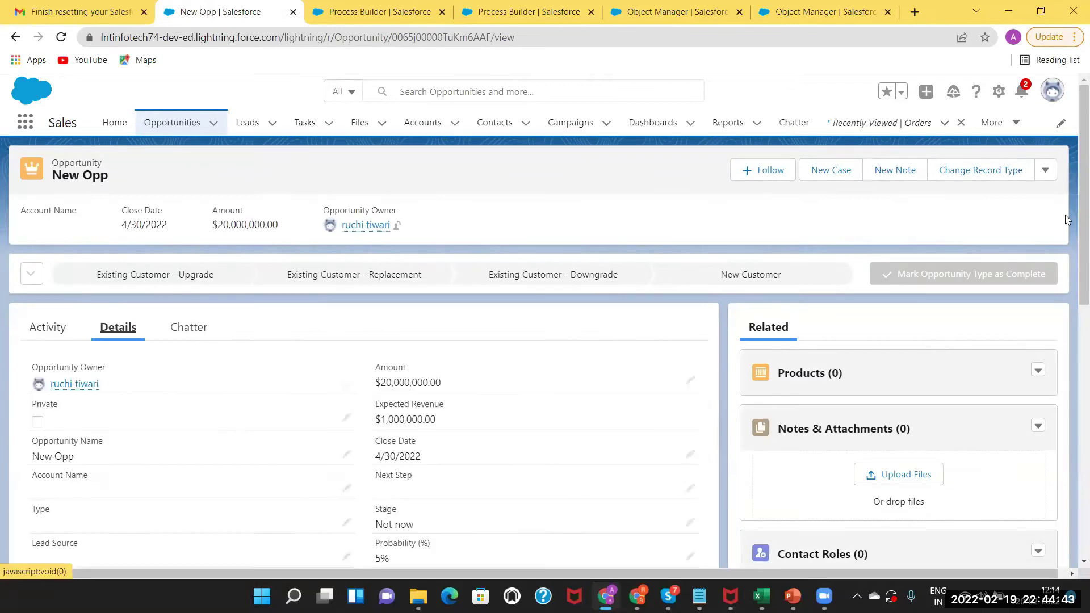
pyautogui.scroll(-3, 1070, 239)
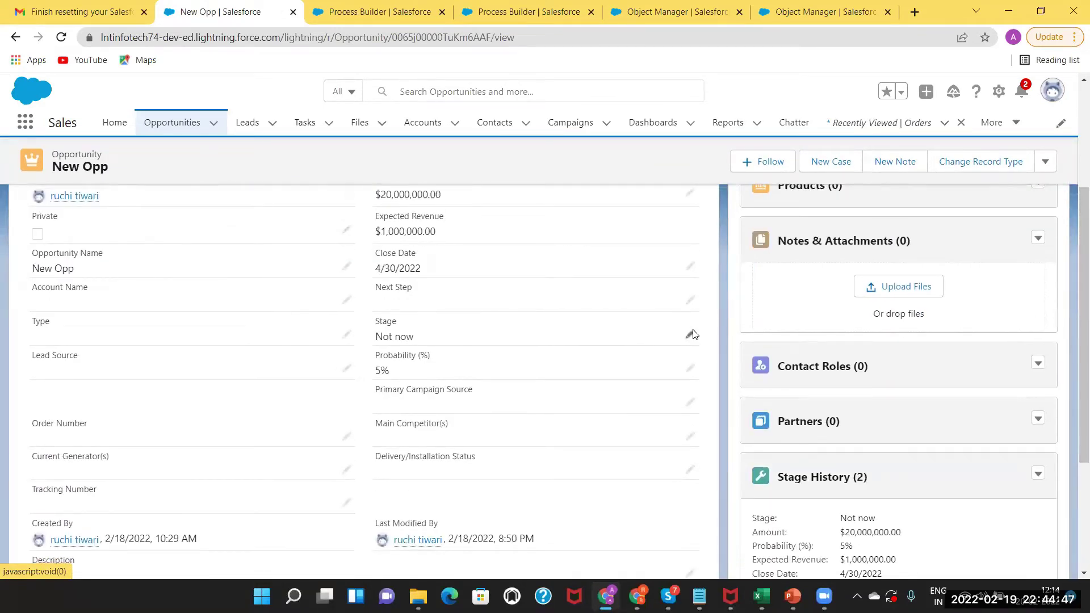
pyautogui.click(690, 335)
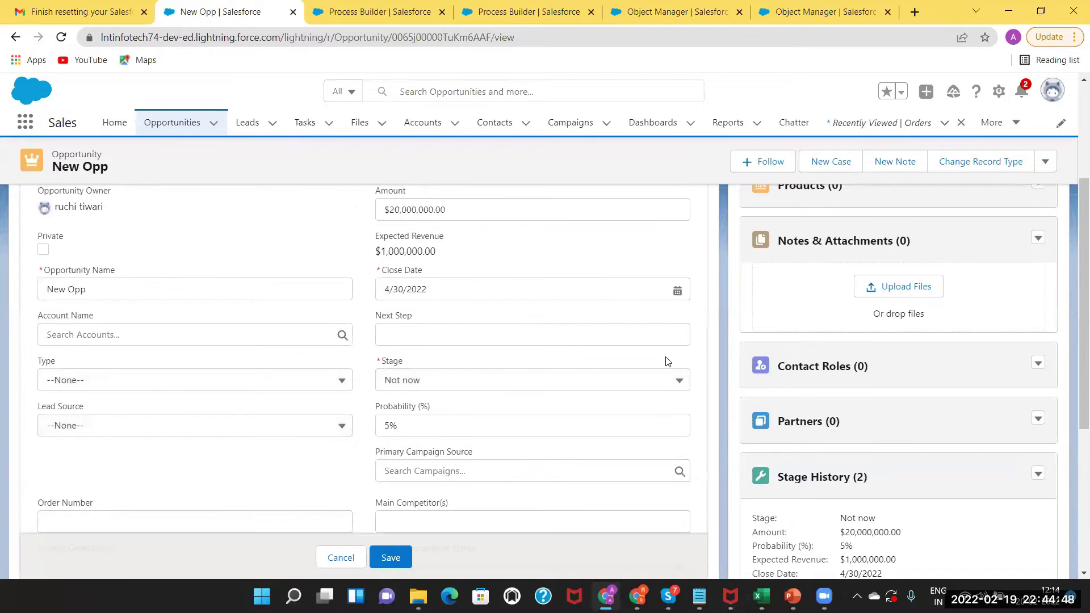
pyautogui.click(639, 380)
pyautogui.click(569, 310)
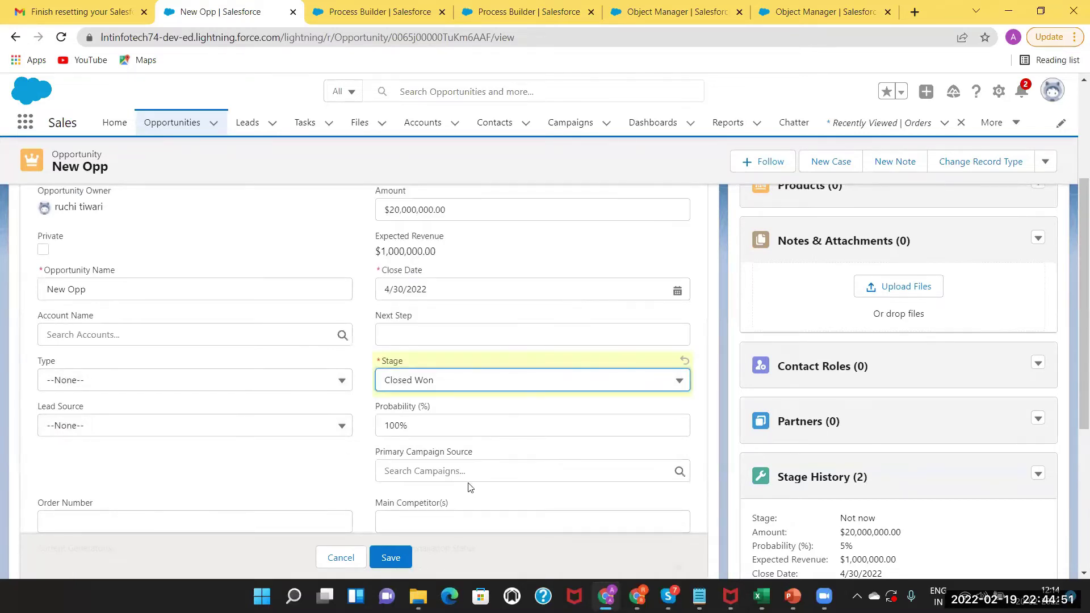
pyautogui.click(391, 557)
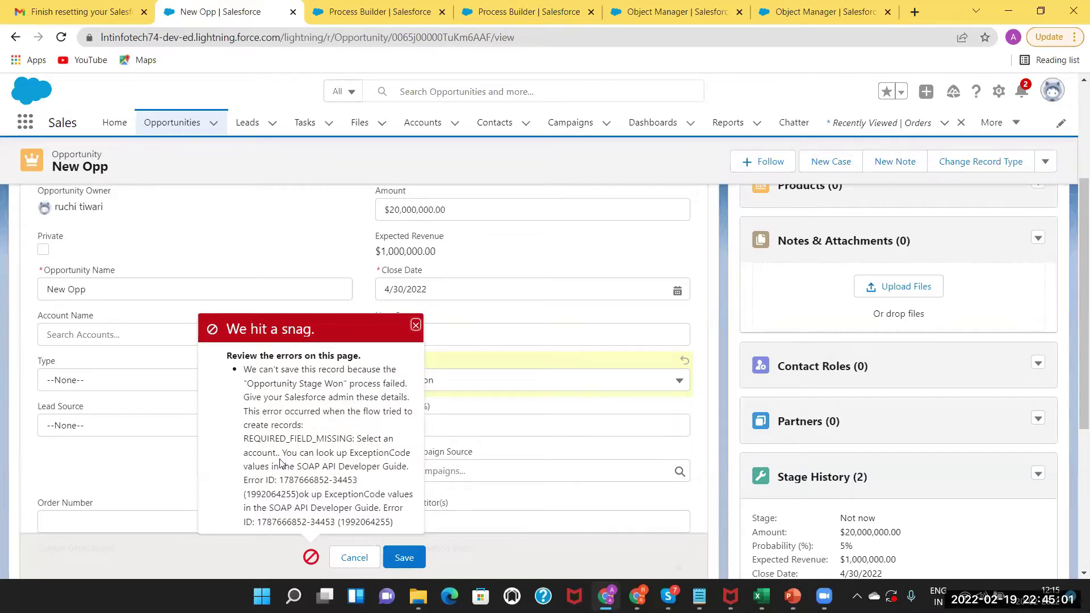
pyautogui.click(127, 341)
pyautogui.click(74, 385)
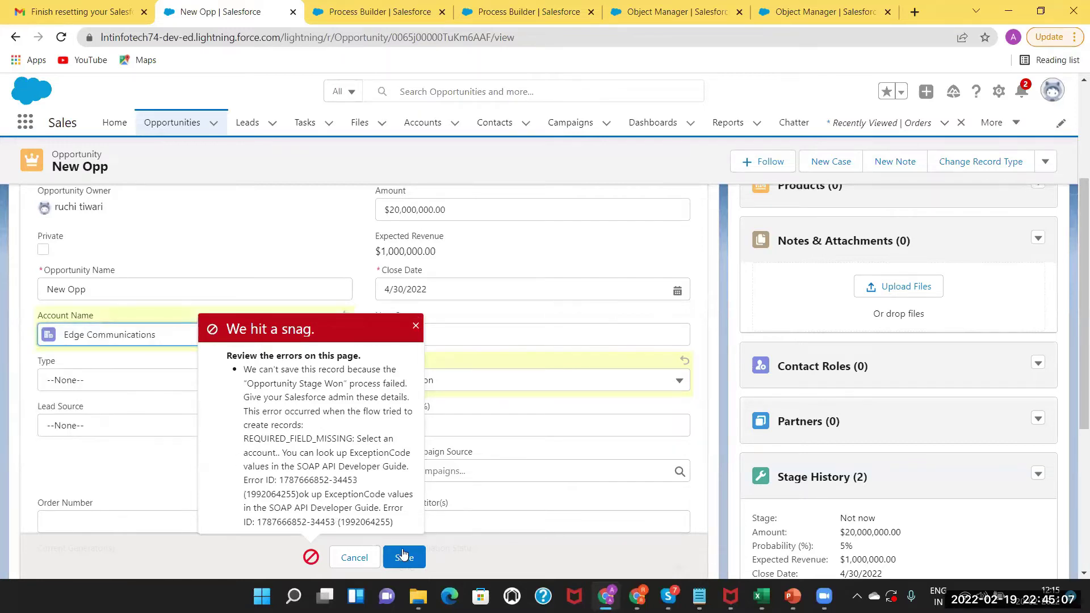
pyautogui.click(420, 559)
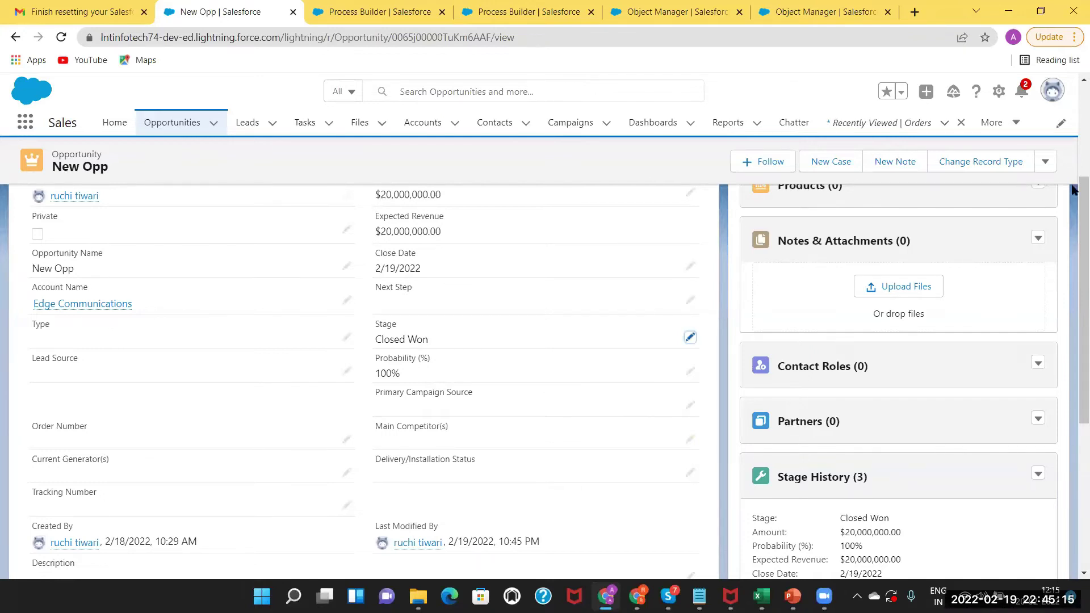
pyautogui.moveTo(1075, 221); pyautogui.dragTo(1073, 146)
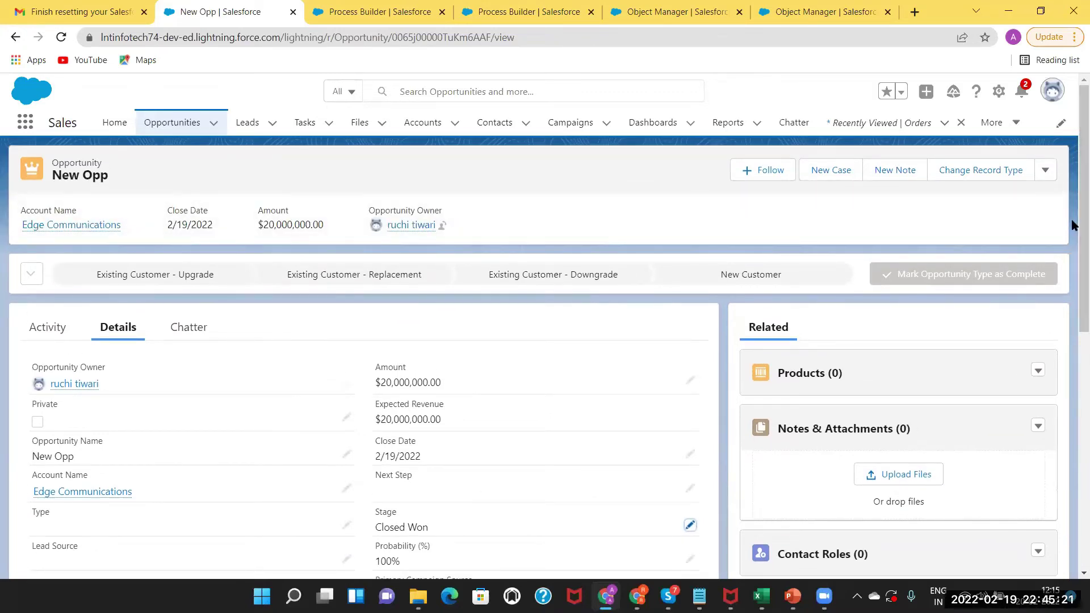
pyautogui.scroll(-1, 1072, 391)
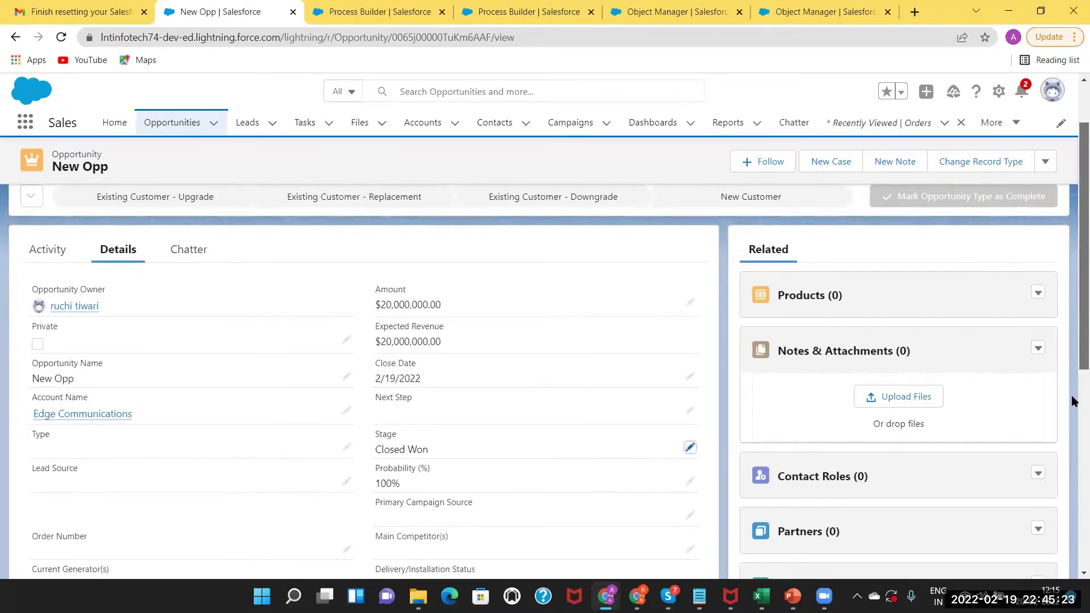
pyautogui.scroll(-3, 499, 366)
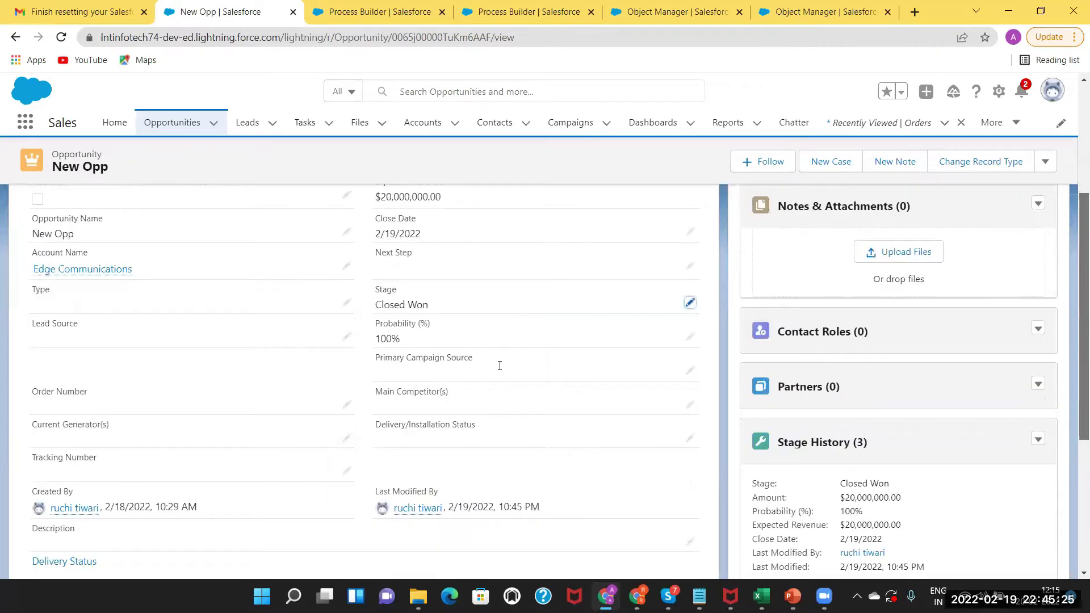
pyautogui.scroll(-2, 531, 367)
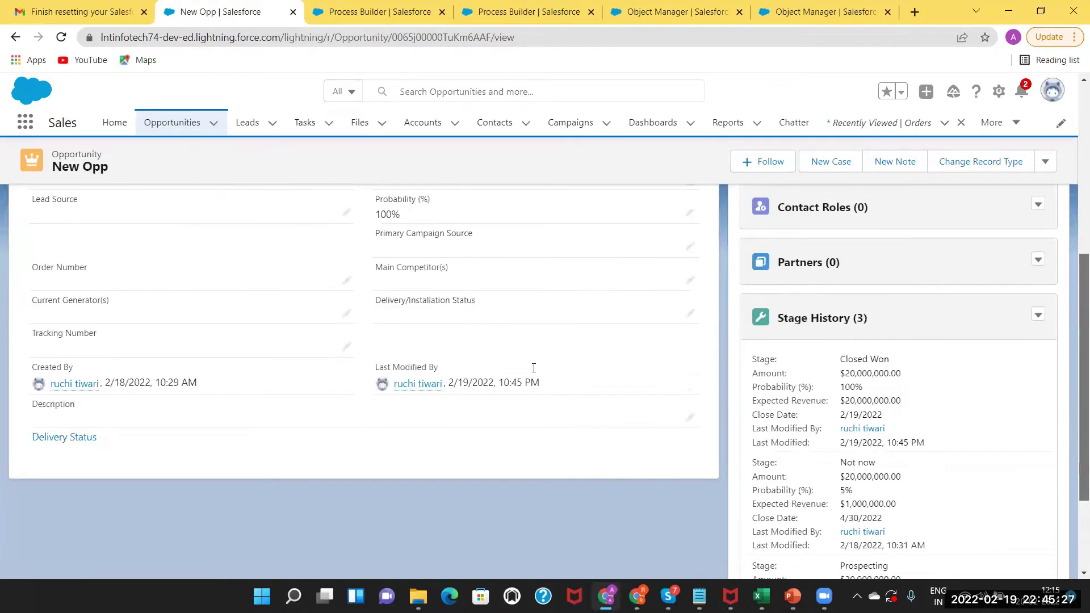
pyautogui.moveTo(530, 366); pyautogui.dragTo(487, 361)
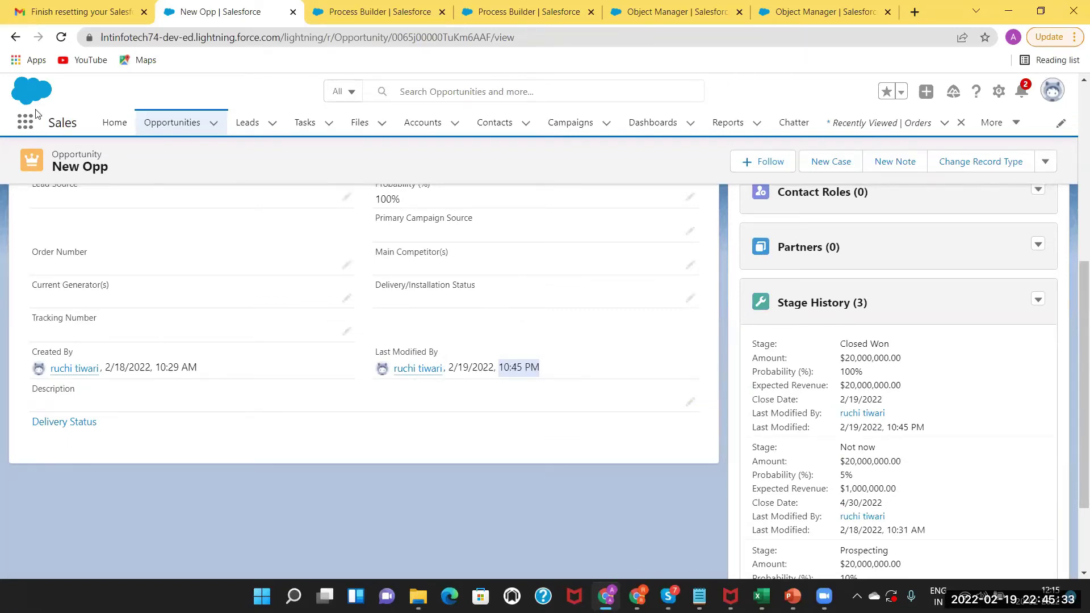
# Open Orders through an App Launcher search for 'order' and switch the view to All Orders.
pyautogui.click(29, 123)
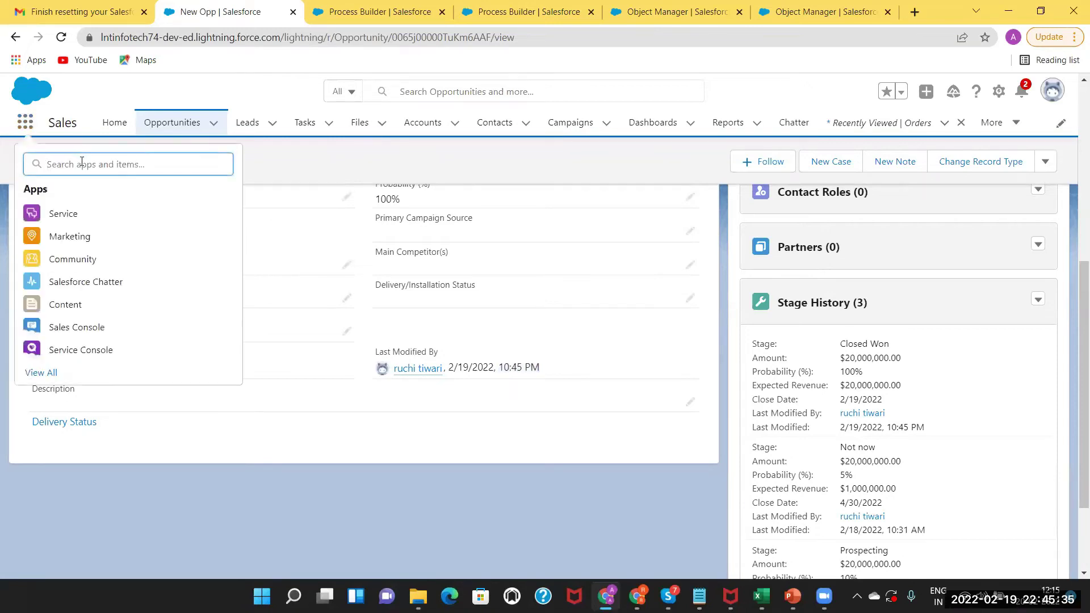
pyautogui.write('order')
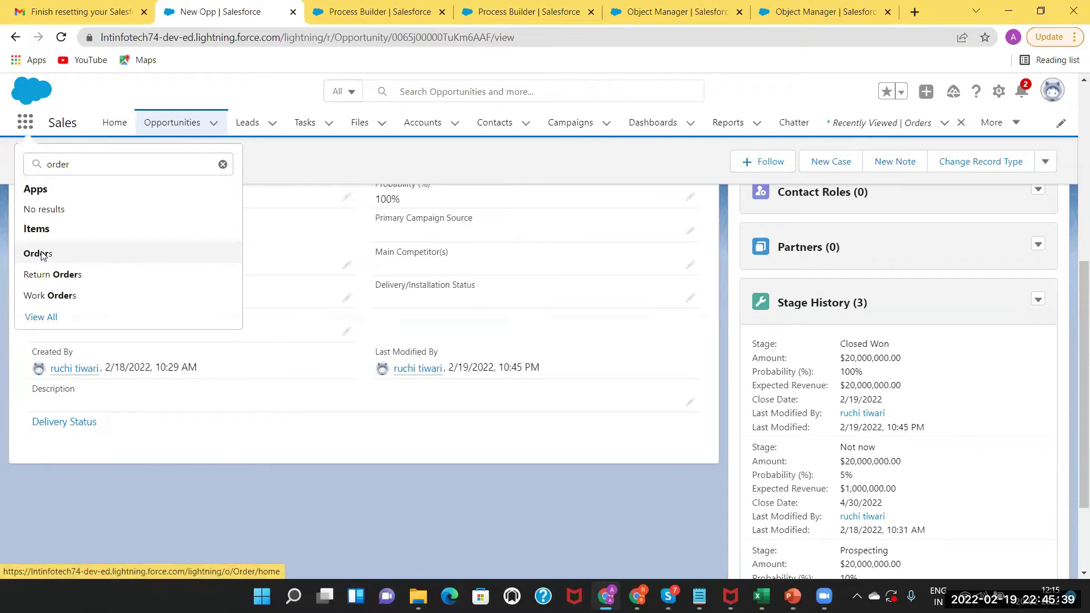
pyautogui.click(45, 253)
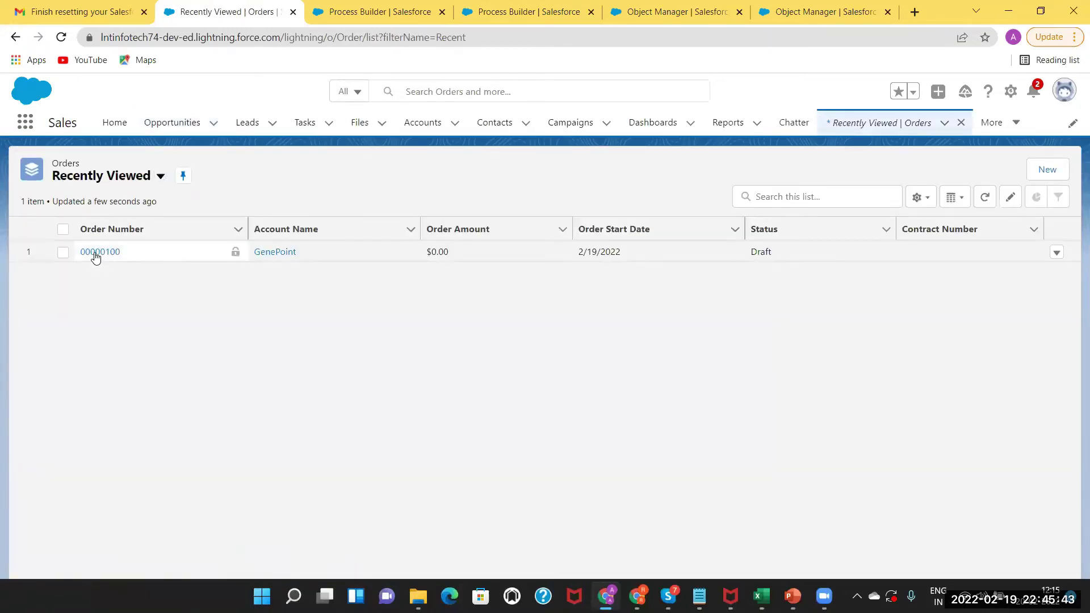
pyautogui.click(142, 180)
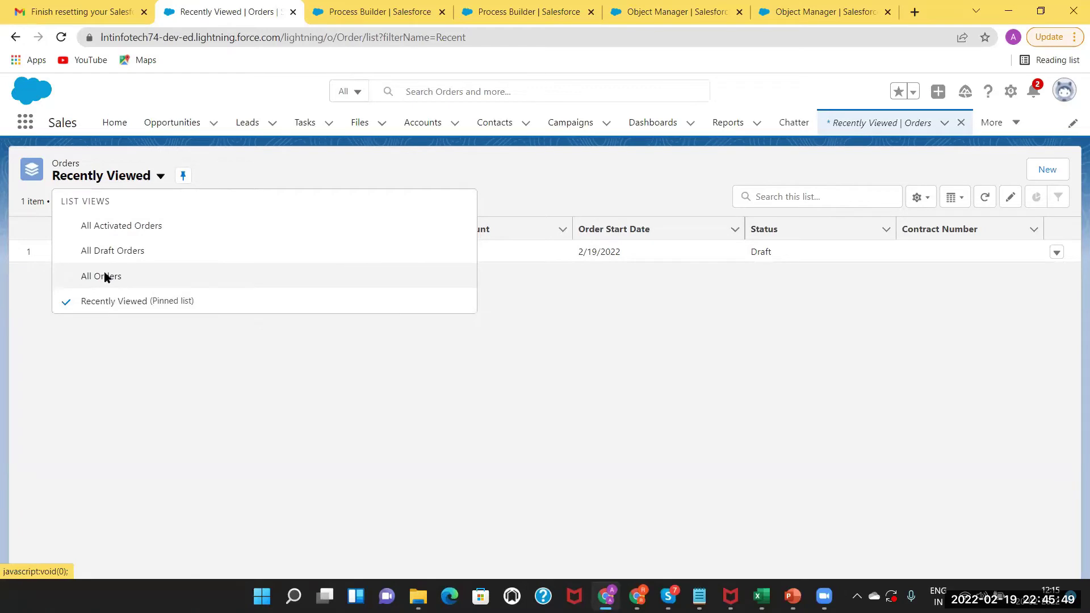
pyautogui.click(106, 276)
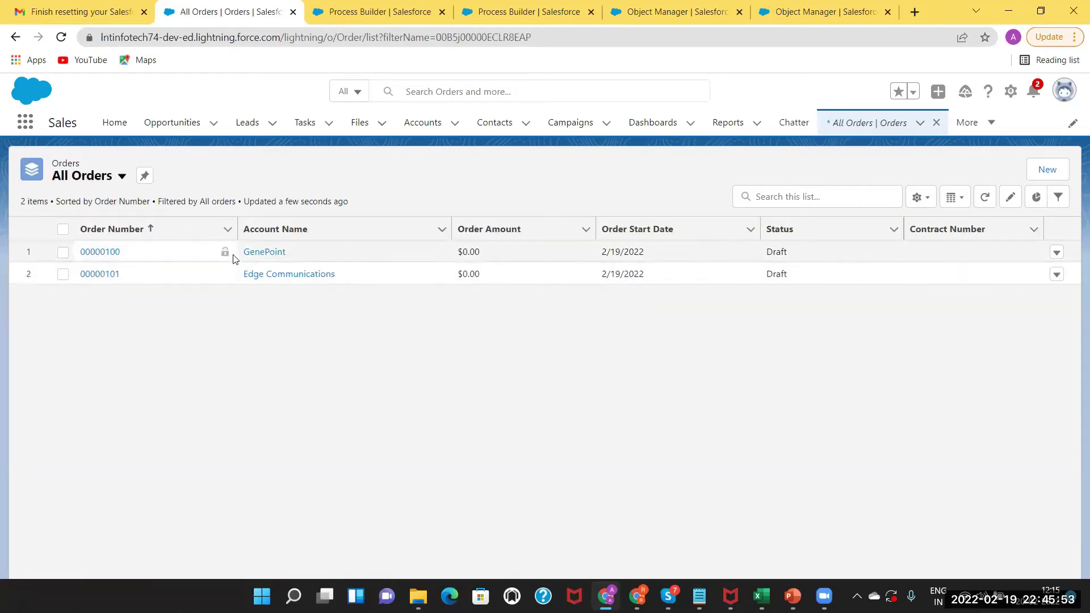
# Look over order 00000100's detail fields, then return to the All Orders list.
pyautogui.click(101, 253)
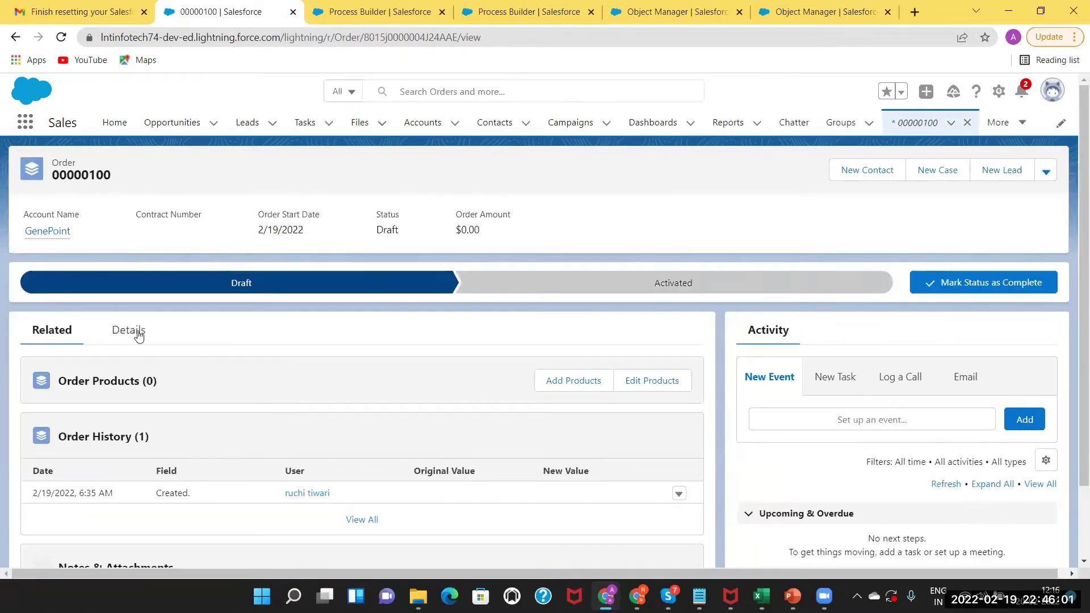
pyautogui.click(138, 335)
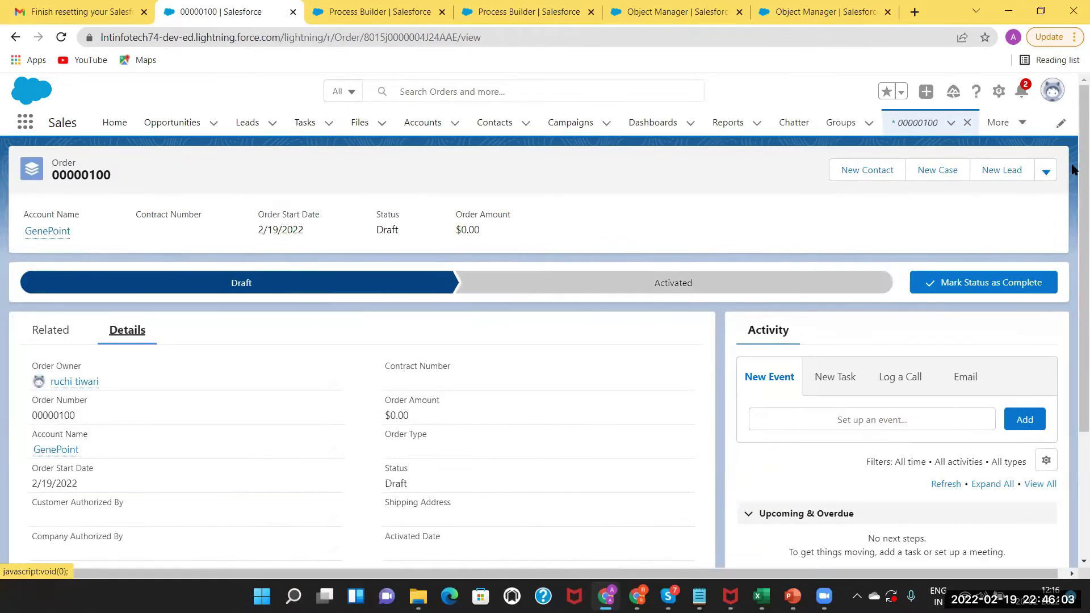
pyautogui.scroll(-3, 1071, 301)
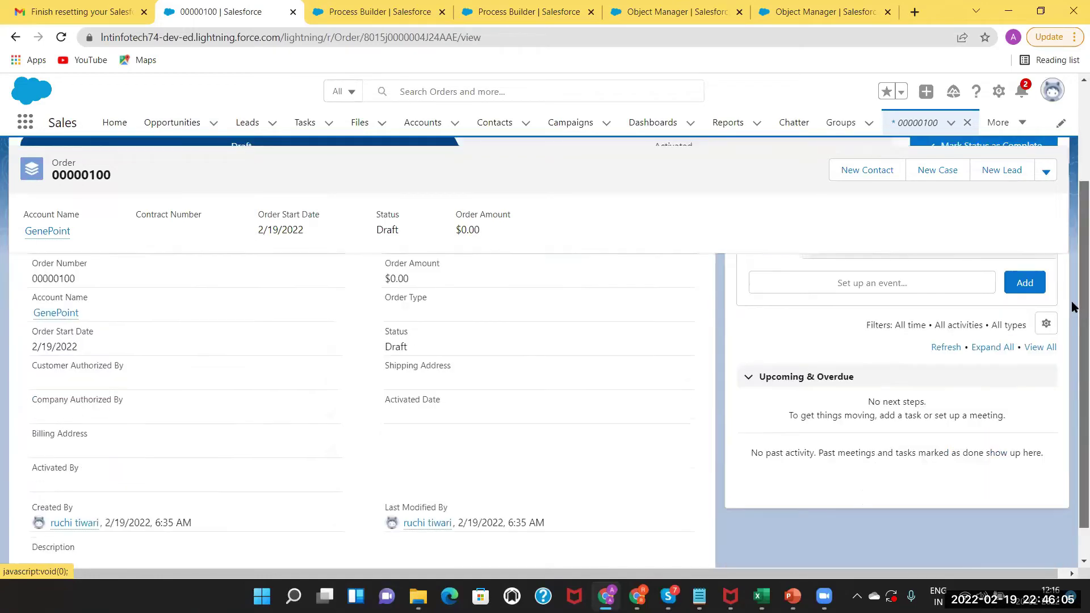
pyautogui.click(16, 38)
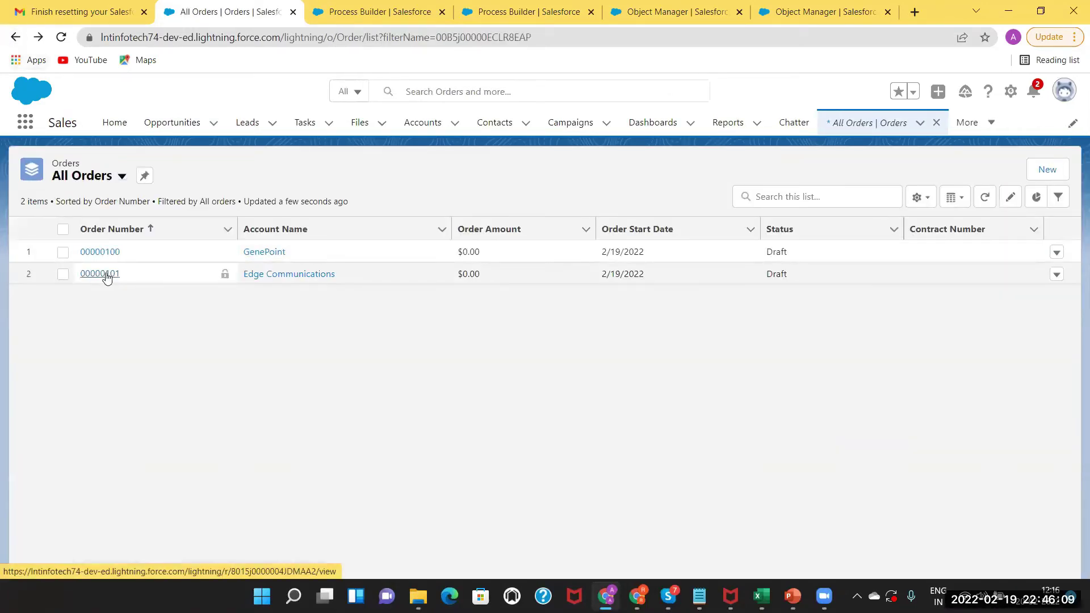
# Open order 00000101 for Edge Communications and check it was modified at 10:45 PM on 2/19/2022.
pyautogui.click(106, 276)
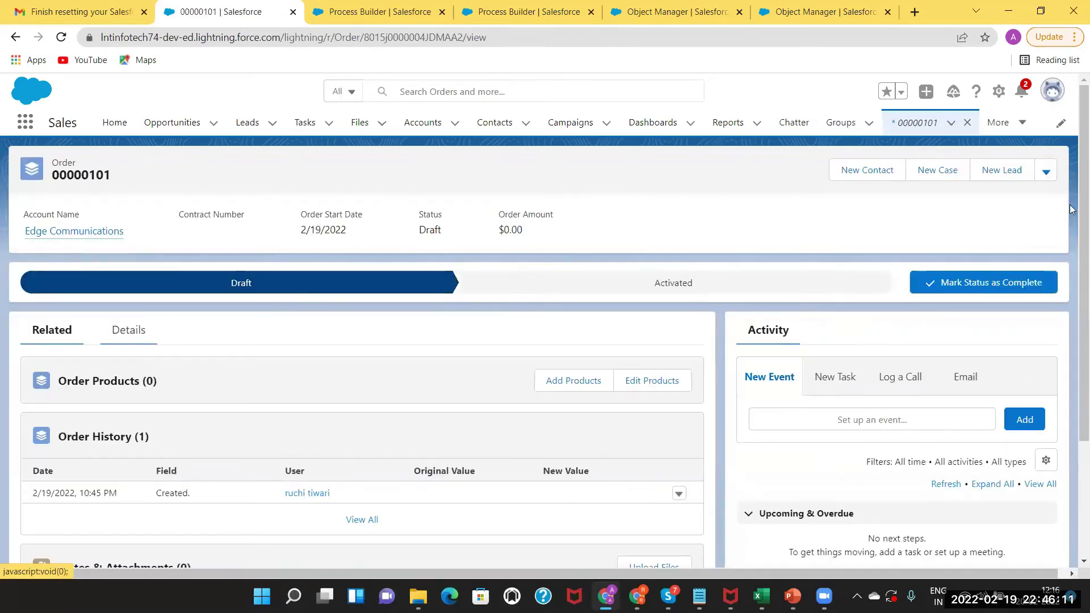
pyautogui.scroll(-3, 1071, 299)
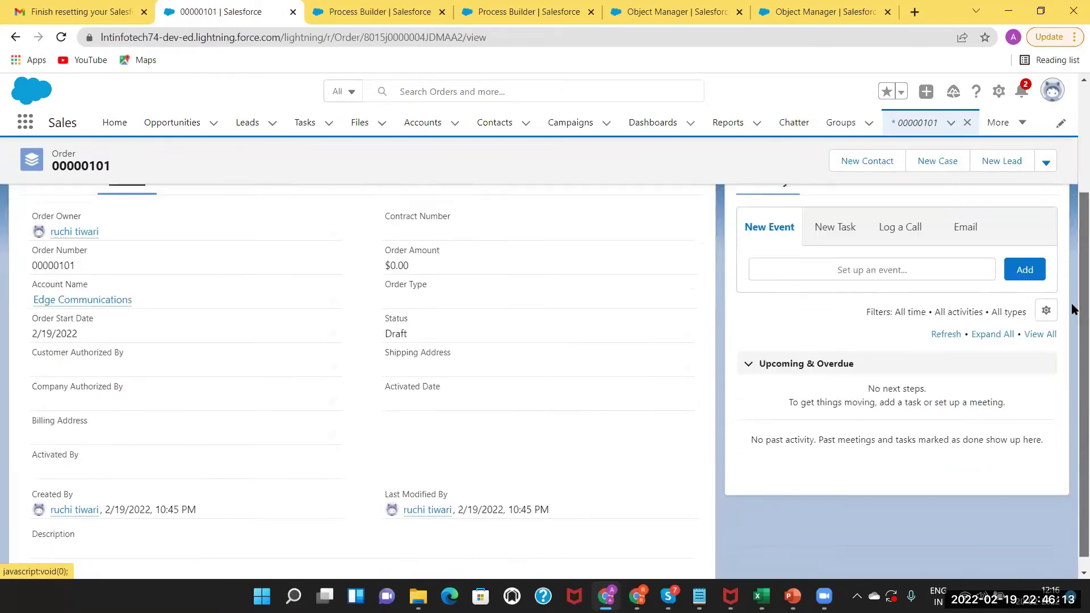
pyautogui.scroll(-1, 1071, 308)
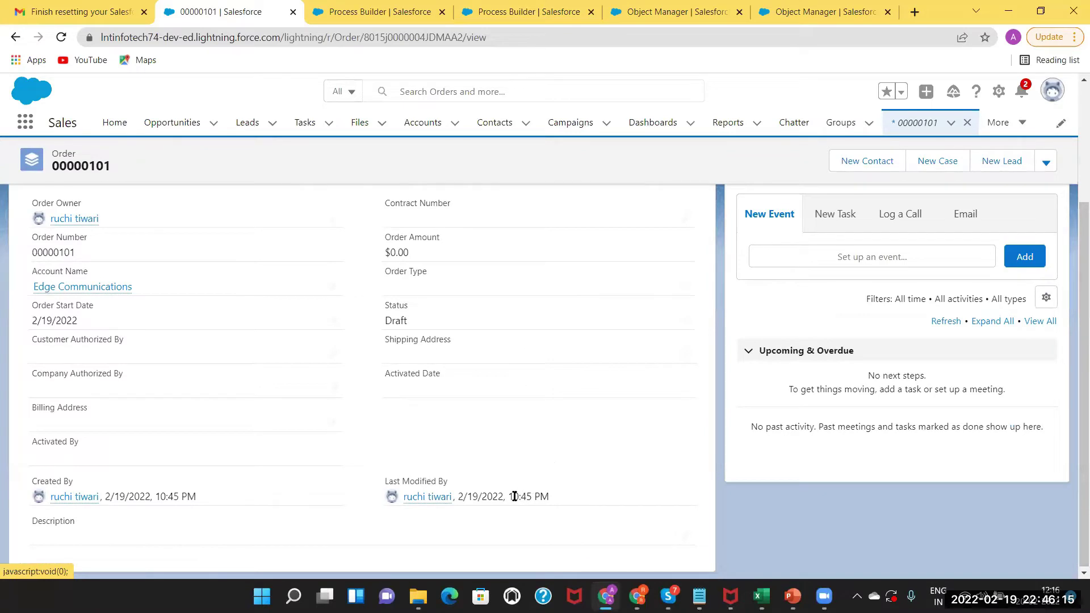
pyautogui.moveTo(511, 497); pyautogui.dragTo(549, 497)
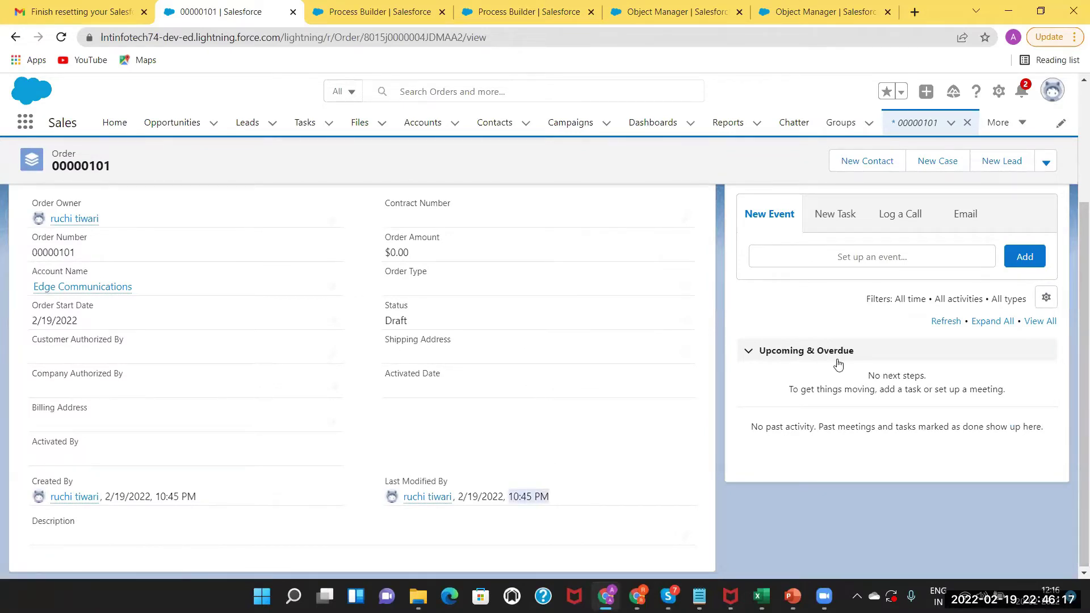
pyautogui.scroll(3, 1073, 328)
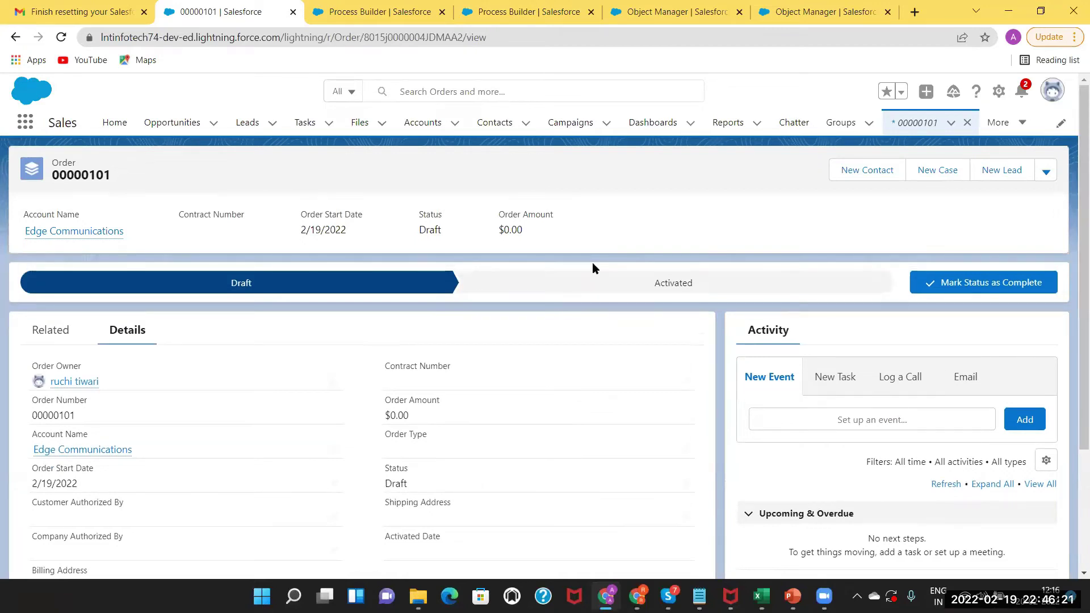
# Open New Opp's details to confirm Closed Won, Edge Communications, $20,000,000.00, closing 2/19/2022.
pyautogui.click(164, 127)
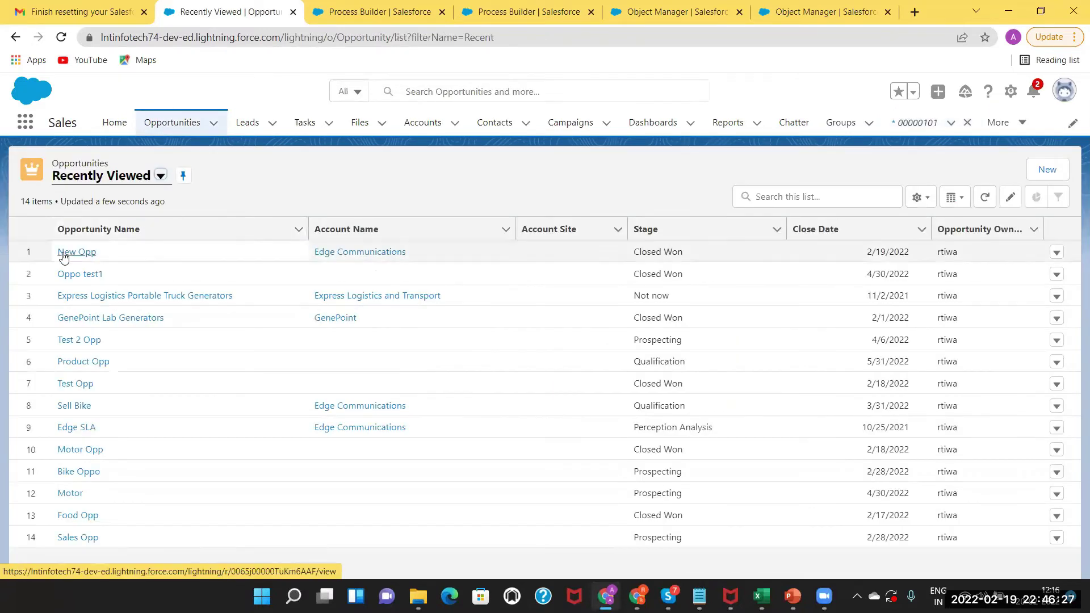
pyautogui.click(63, 253)
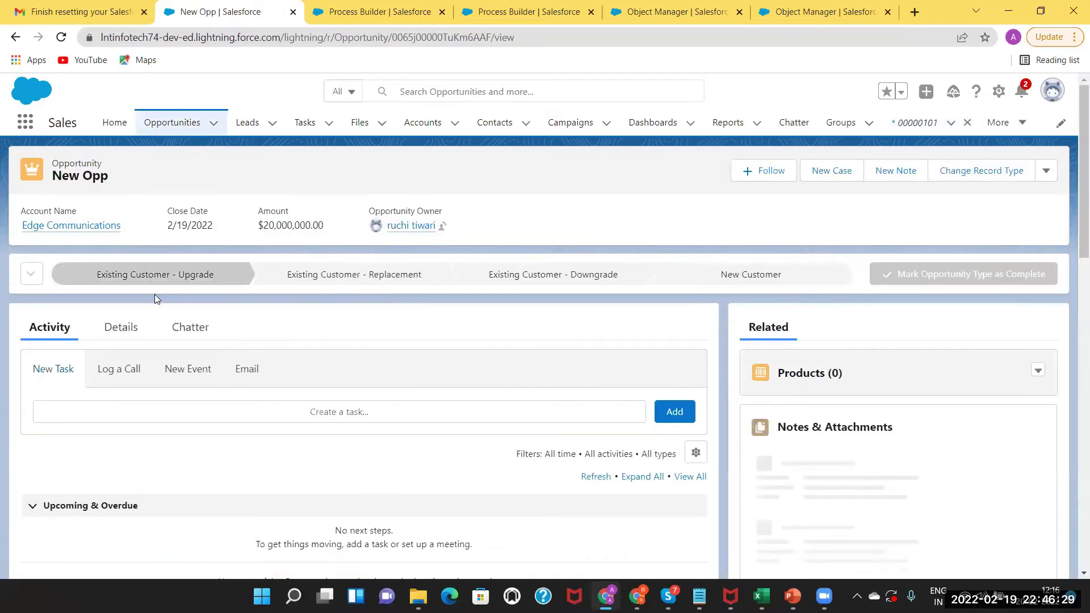
pyautogui.click(128, 333)
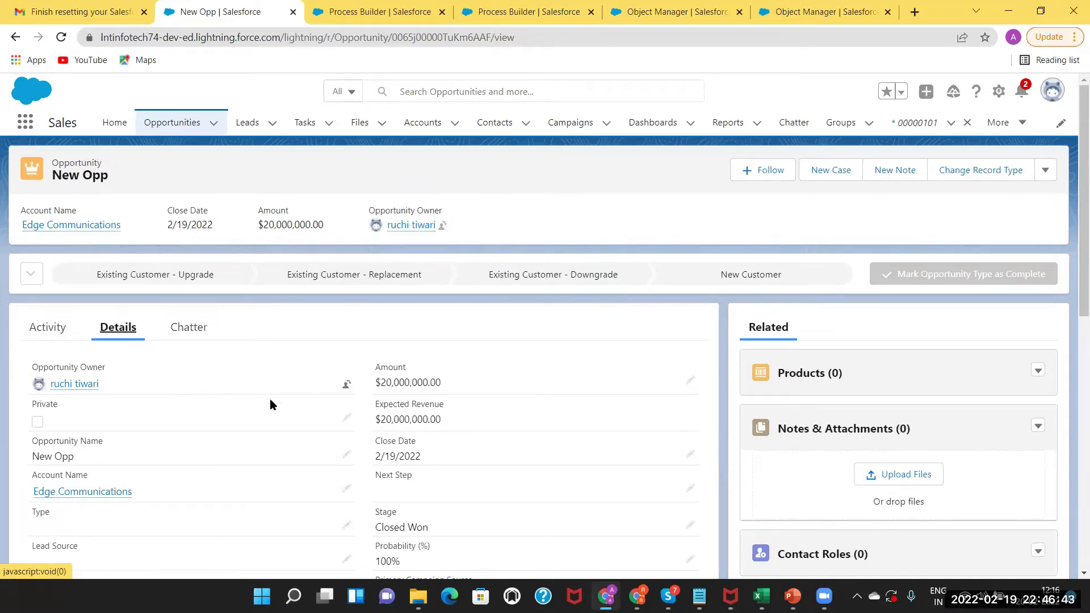
pyautogui.click(379, 8)
pyautogui.click(236, 8)
pyautogui.moveTo(1074, 273); pyautogui.dragTo(1072, 430)
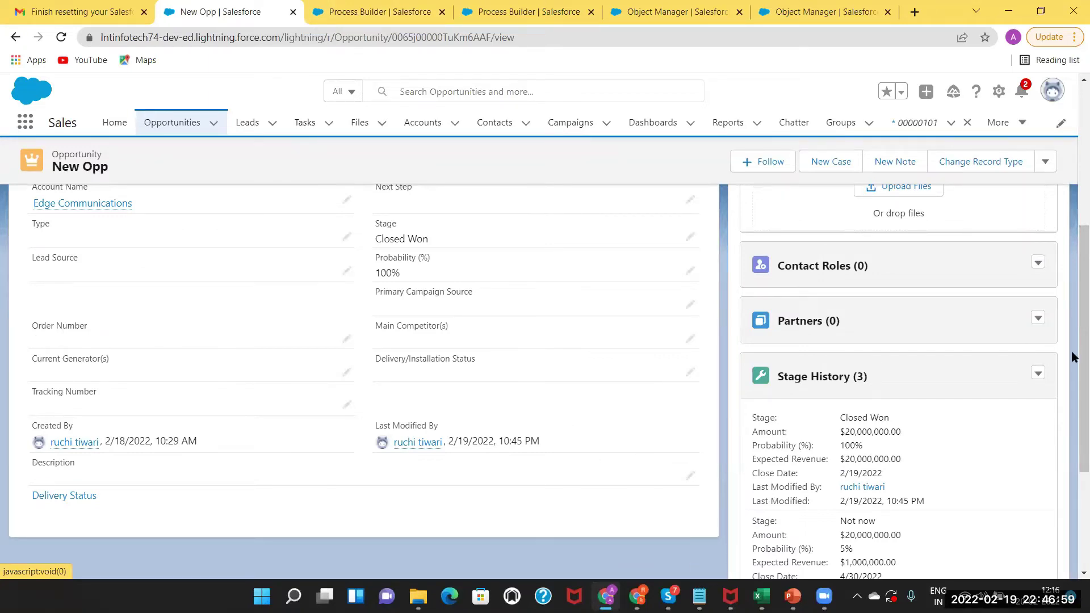
pyautogui.click(1068, 216)
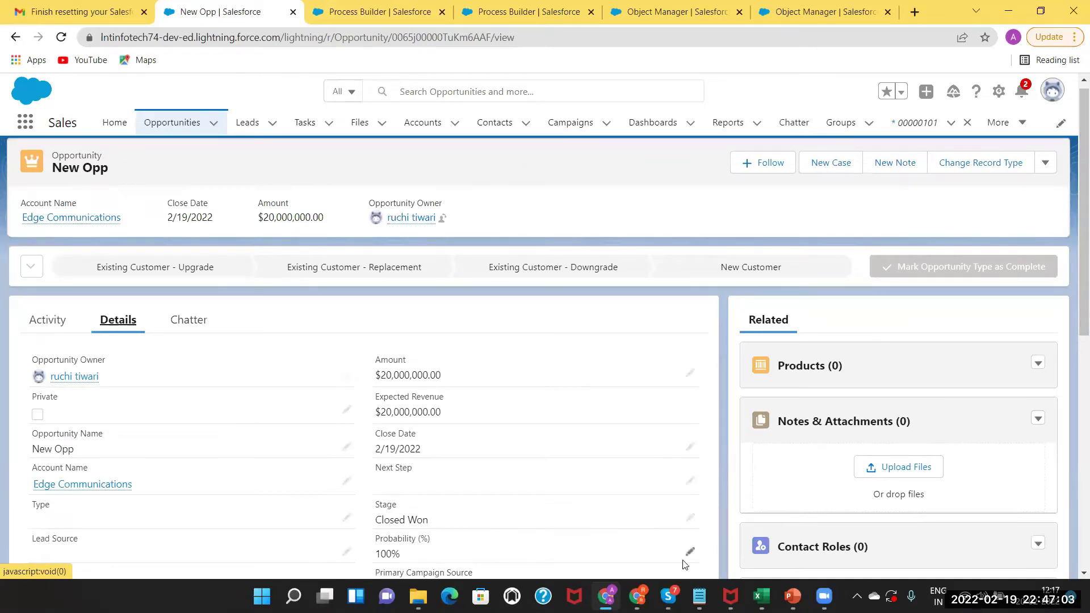
# Start a new process in Process Builder rather than Flow Builder.
pyautogui.moveTo(761, 596)
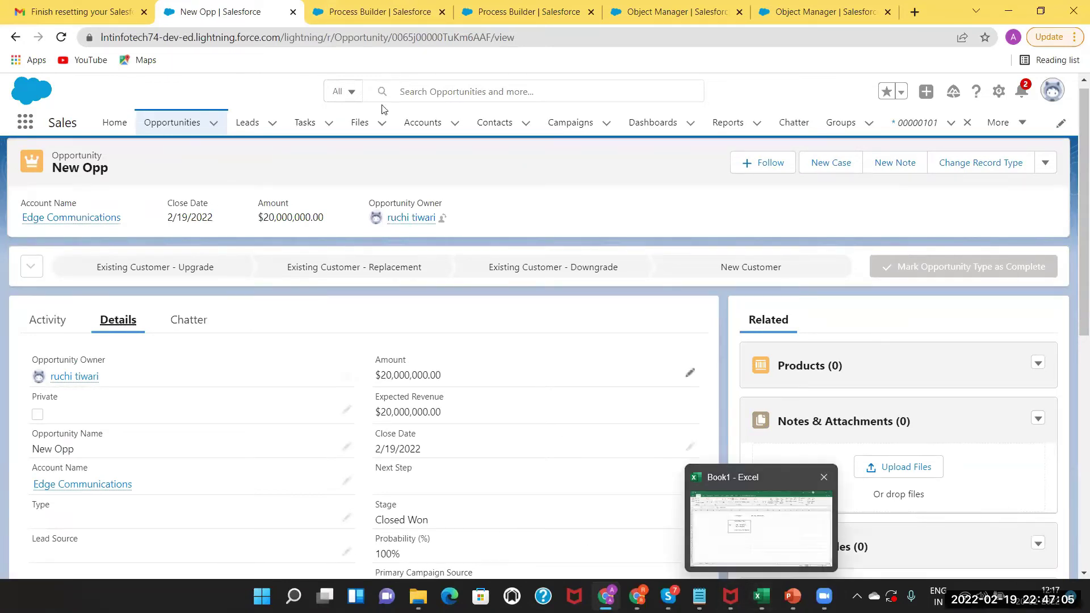
pyautogui.click(363, 11)
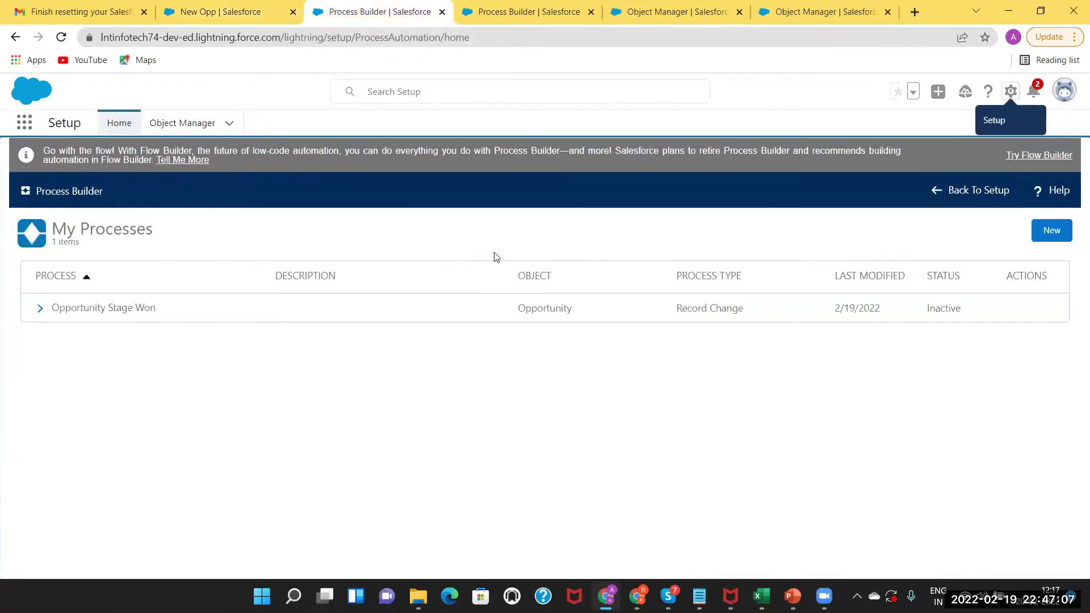
pyautogui.click(1051, 237)
pyautogui.click(633, 424)
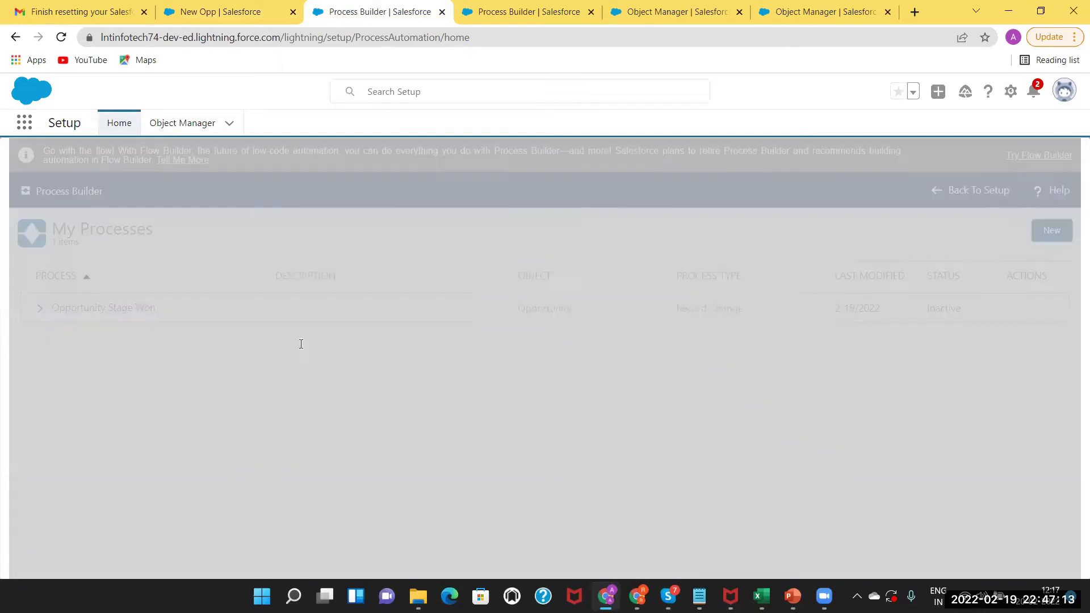
# Name the process 'Update Description Field in Oppo' and fill in its API name.
pyautogui.click(305, 344)
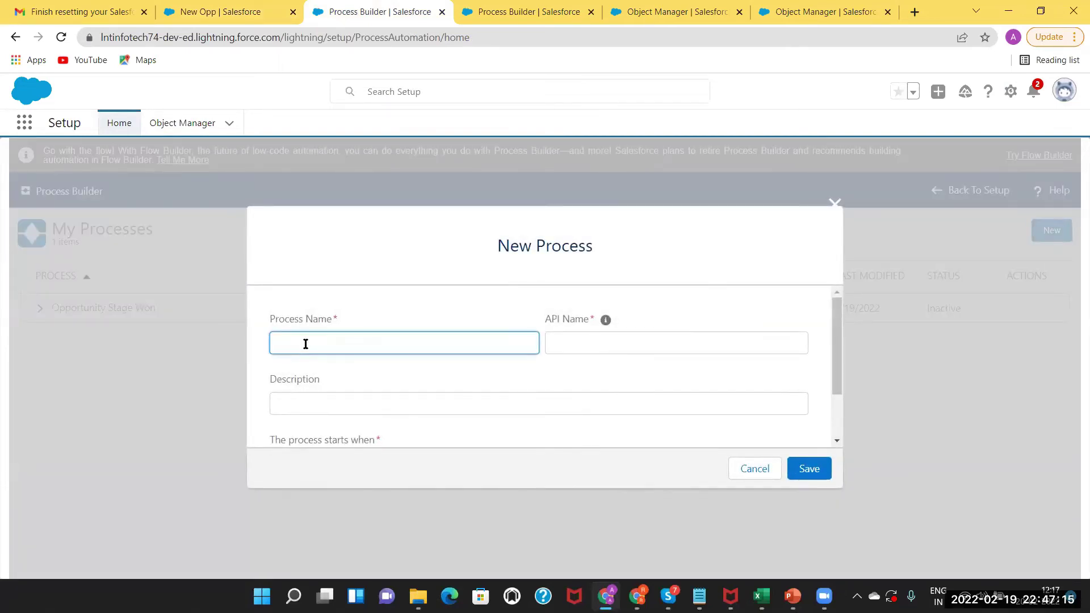
pyautogui.write('Upadte')
pyautogui.press('BackSpace')
pyautogui.press('BackSpace')
pyautogui.write('te')
pyautogui.press('BackSpace')
pyautogui.press('BackSpace')
pyautogui.write('date Description Field in Oppo')
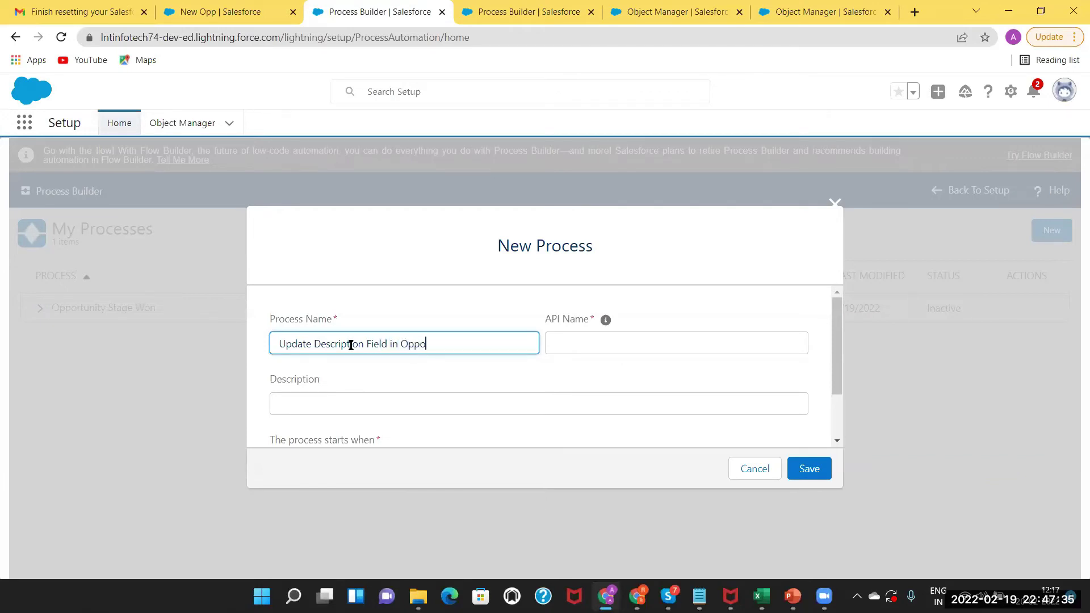
pyautogui.click(601, 340)
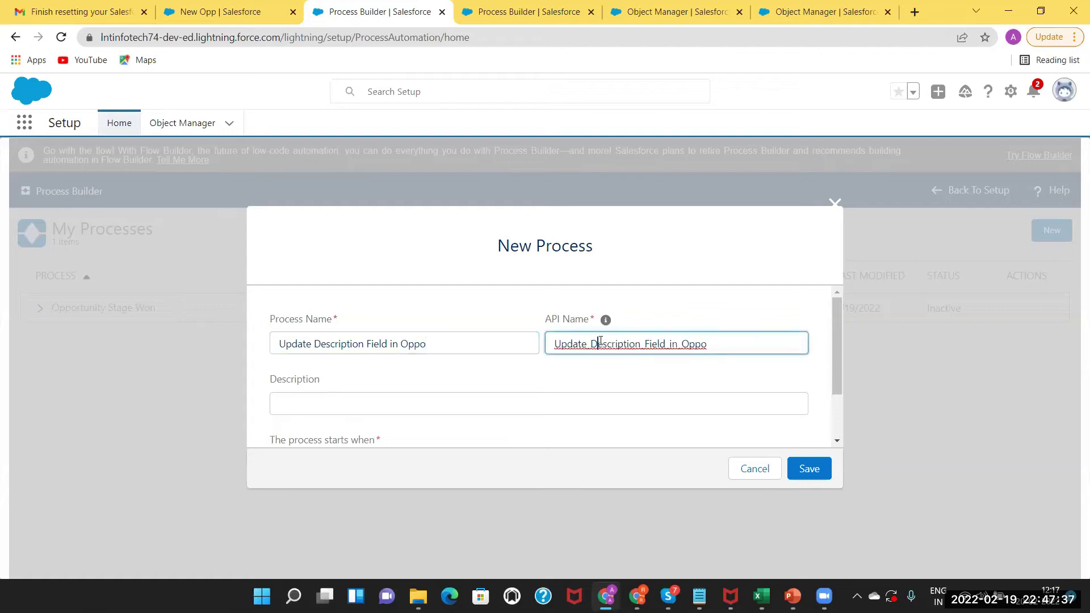
# Set the process to start when a record changes and save it.
pyautogui.scroll(-2, 826, 428)
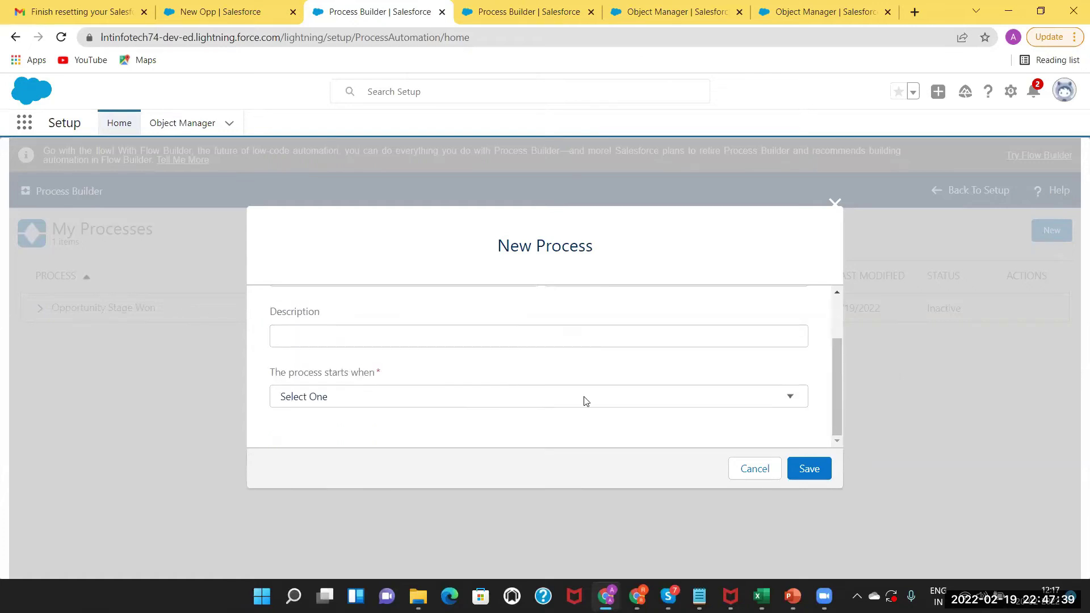
pyautogui.click(552, 402)
pyautogui.click(523, 429)
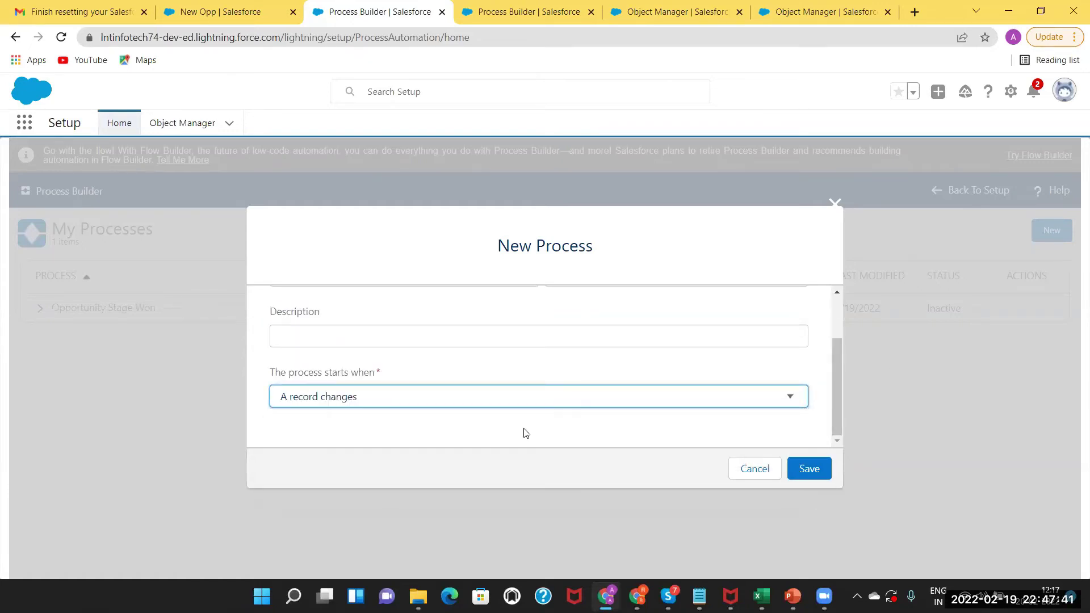
pyautogui.click(805, 468)
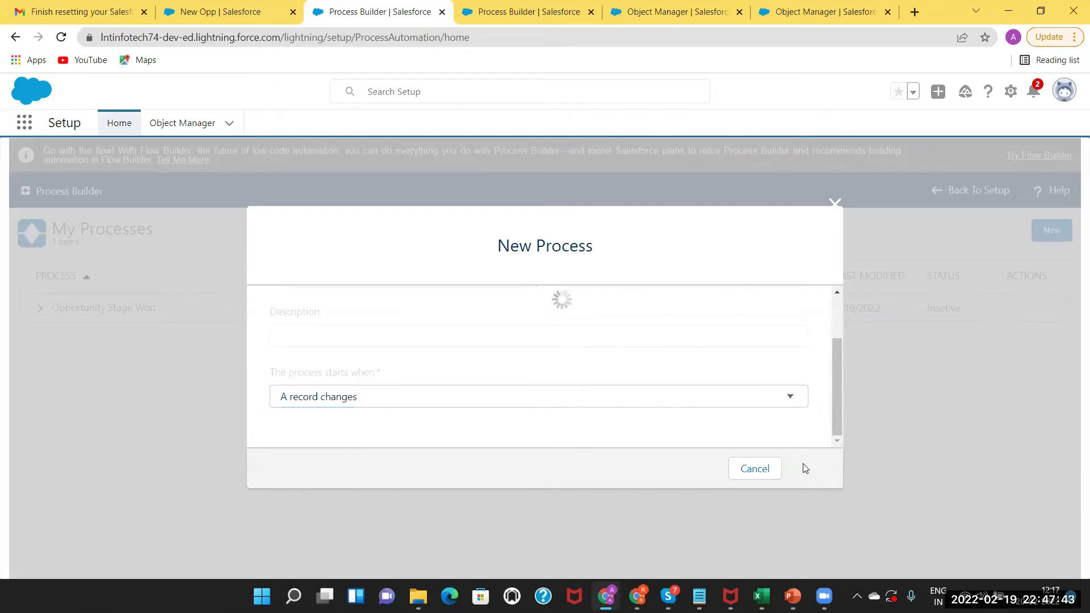
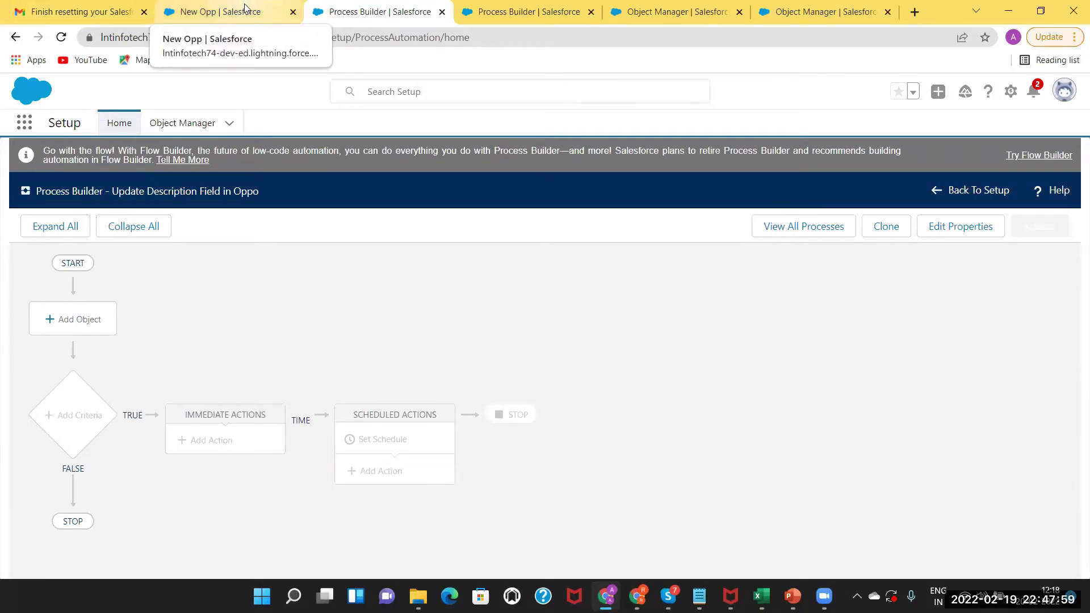
# Set the process to run on Opportunity records when created or edited.
pyautogui.click(80, 322)
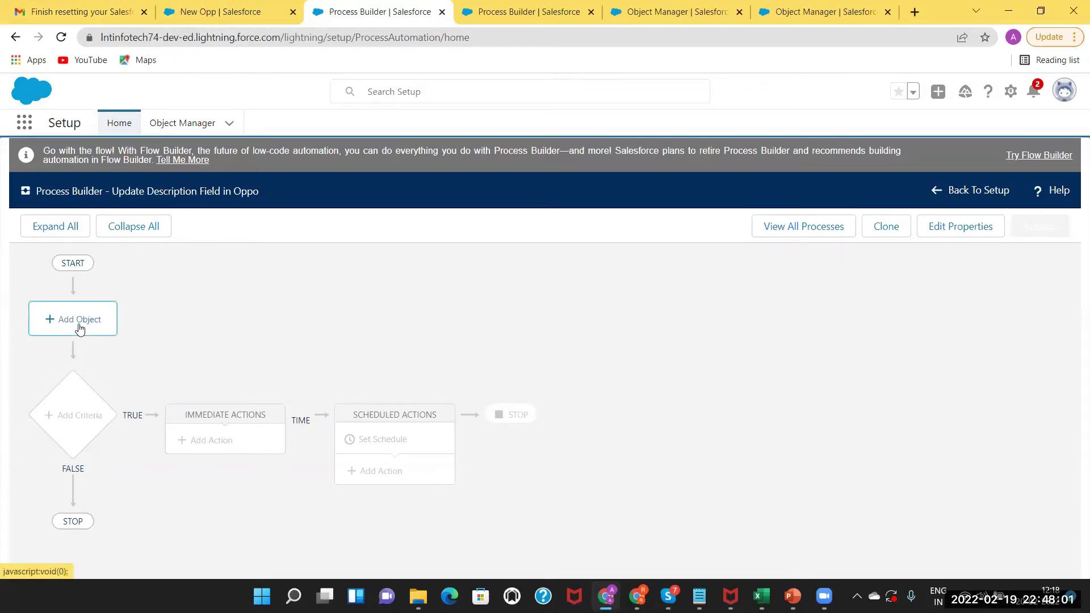
pyautogui.click(677, 328)
pyautogui.write('oppo')
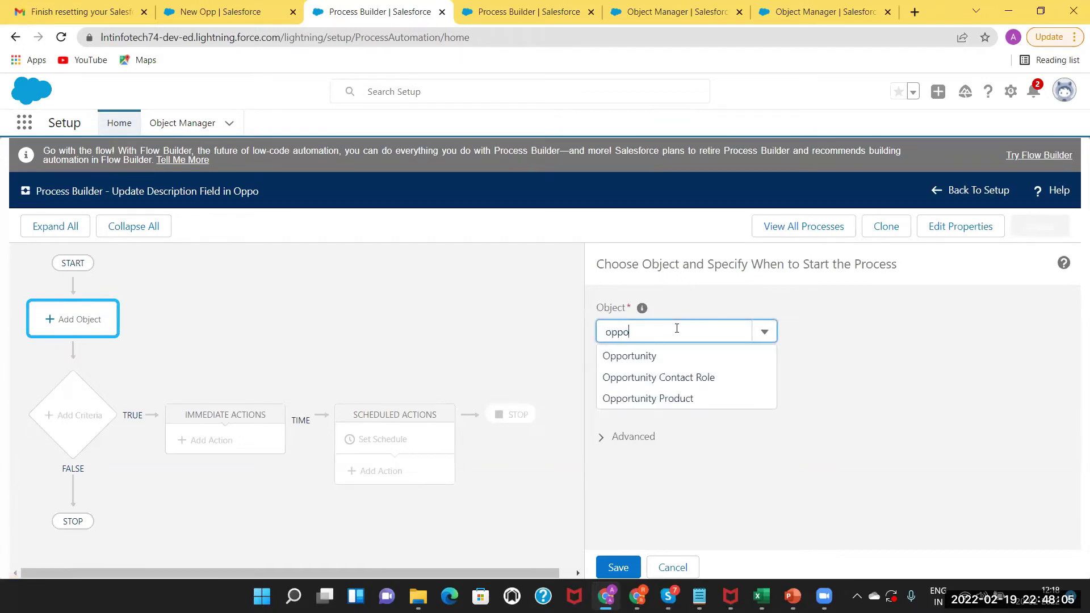
pyautogui.click(659, 358)
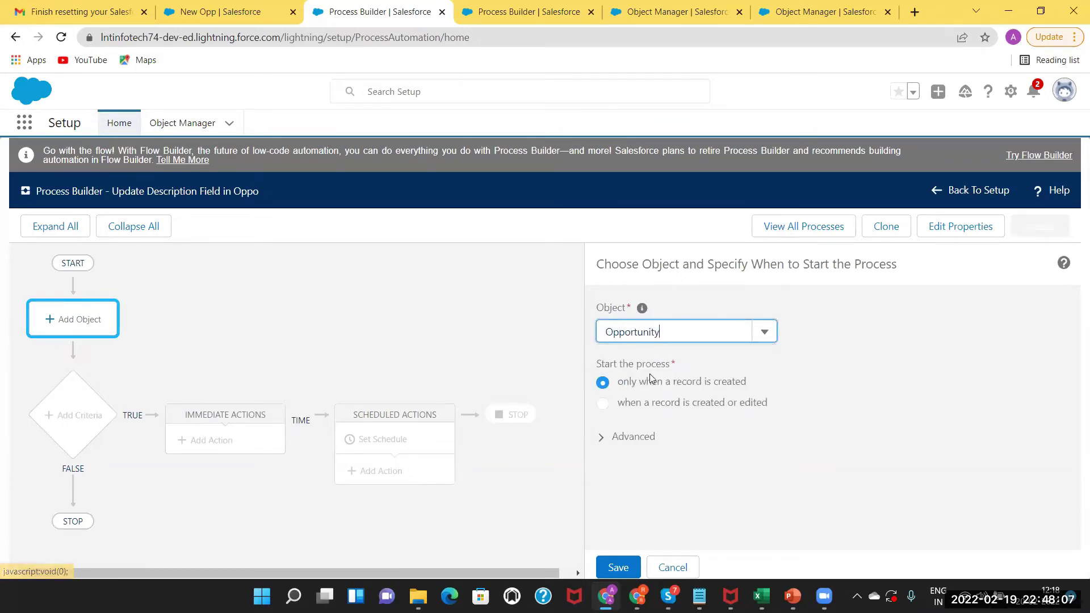
pyautogui.click(605, 404)
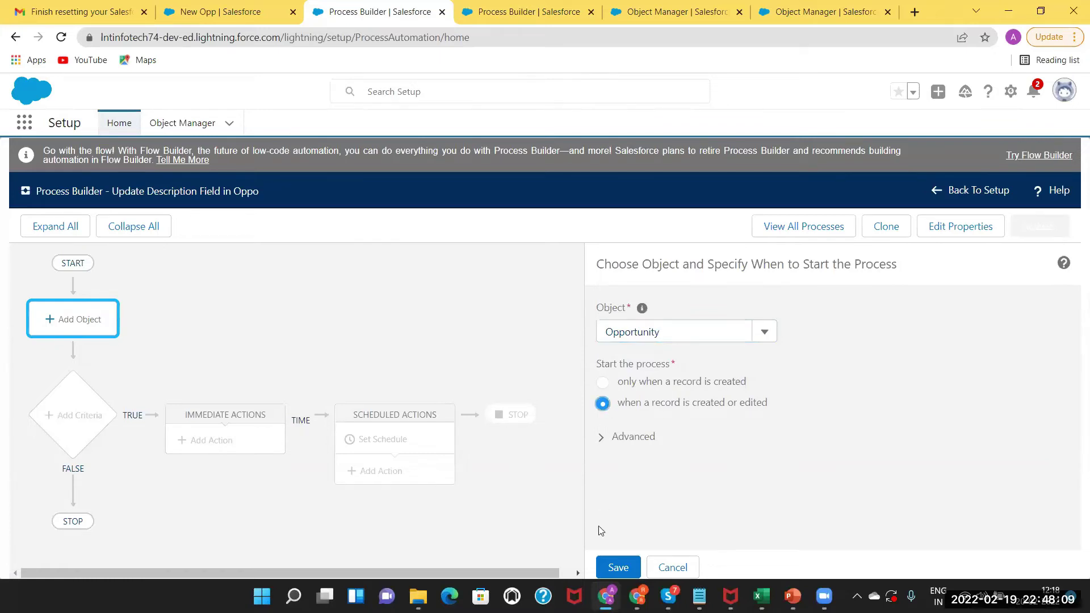
pyautogui.click(618, 568)
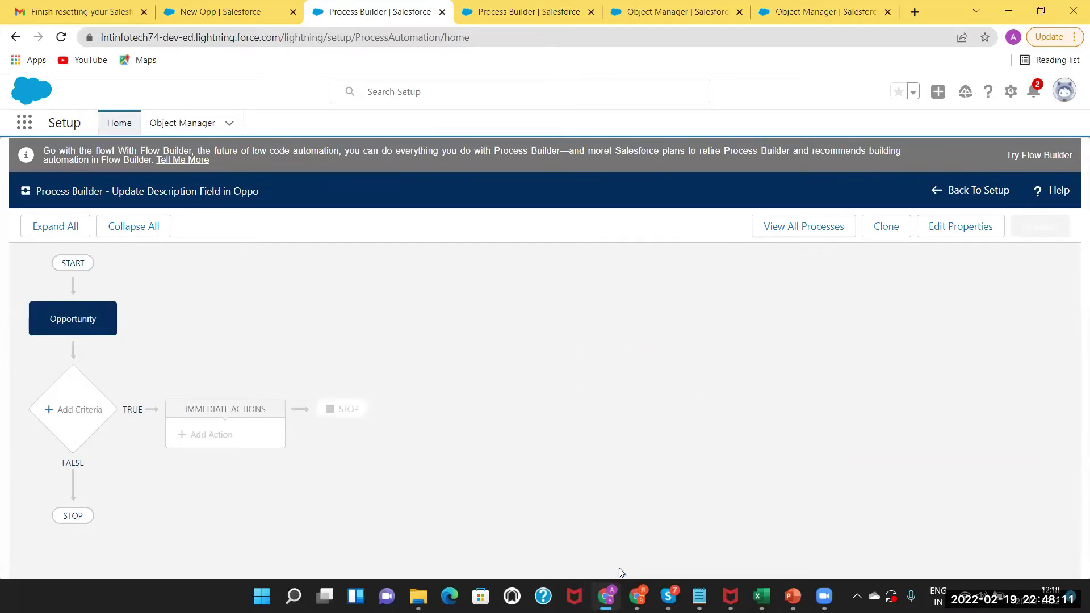
# Add a criteria group named 'Amount>10000, Description Update'.
pyautogui.click(78, 413)
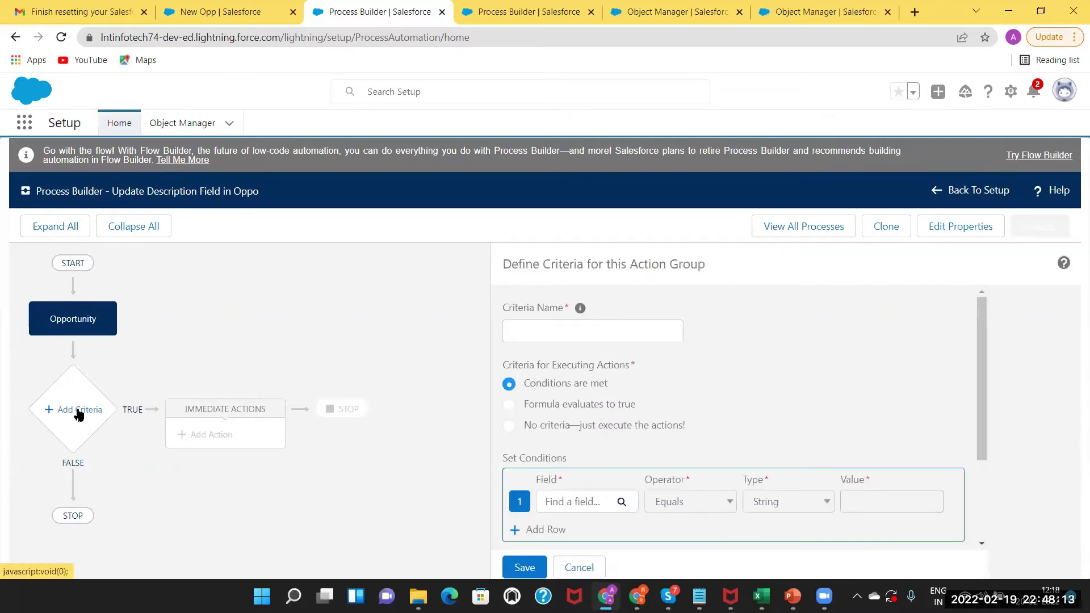
pyautogui.click(540, 334)
pyautogui.write('Amount>10000, Decripn')
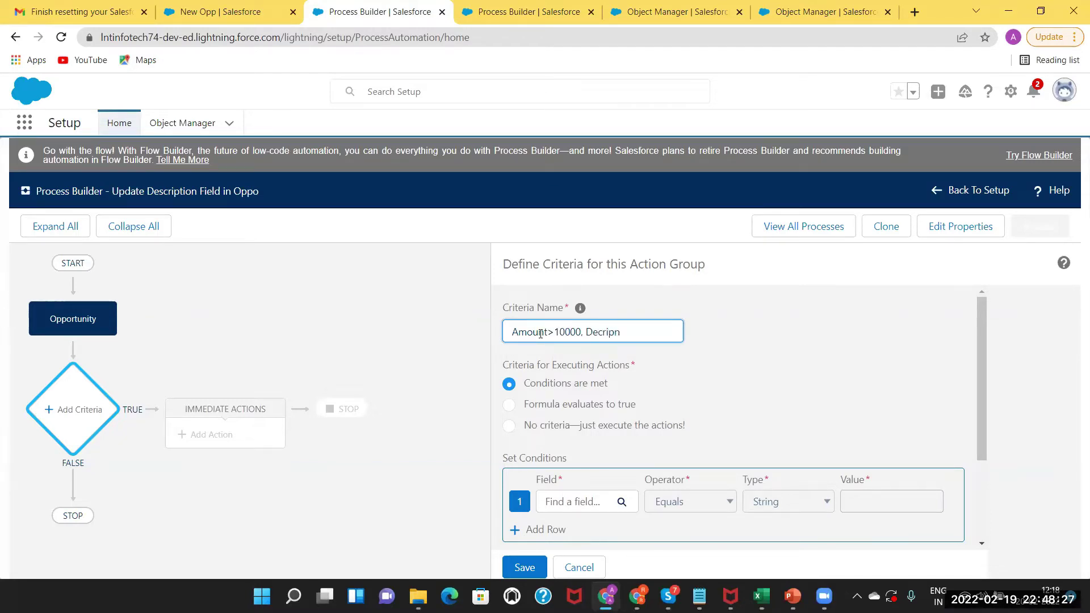
pyautogui.write('tion')
pyautogui.moveTo(548, 333); pyautogui.dragTo(605, 335)
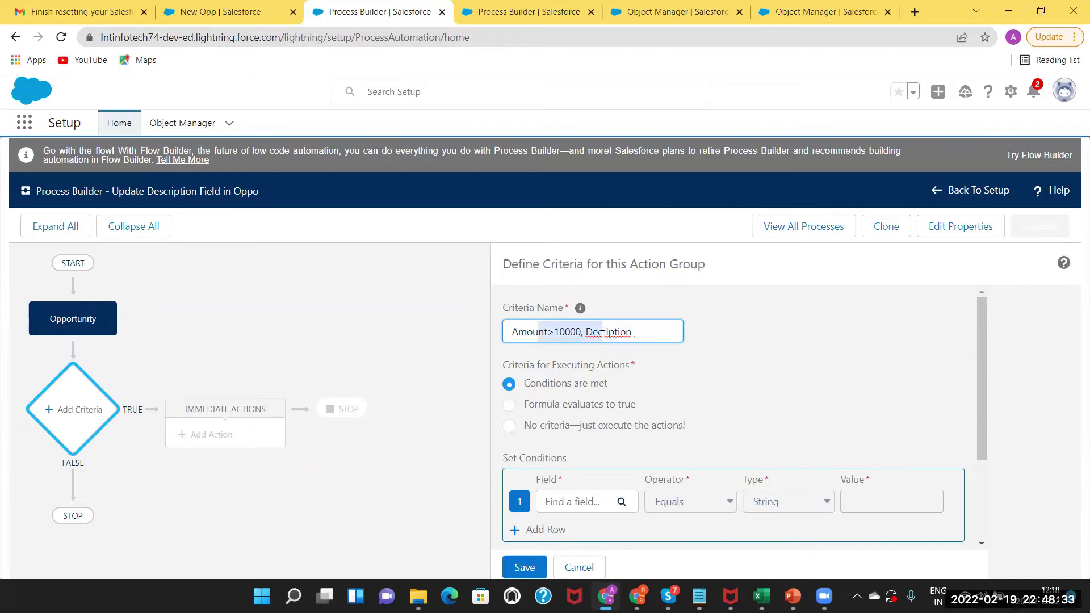
pyautogui.click(602, 335)
pyautogui.write('s')
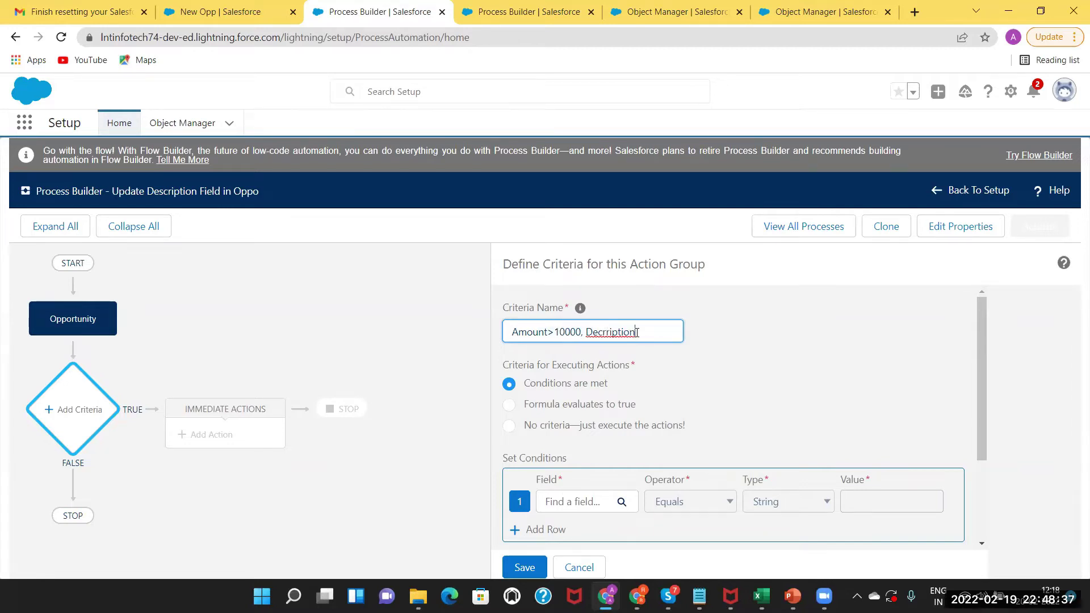
pyautogui.press('BackSpace')
pyautogui.click(598, 332)
pyautogui.write('s')
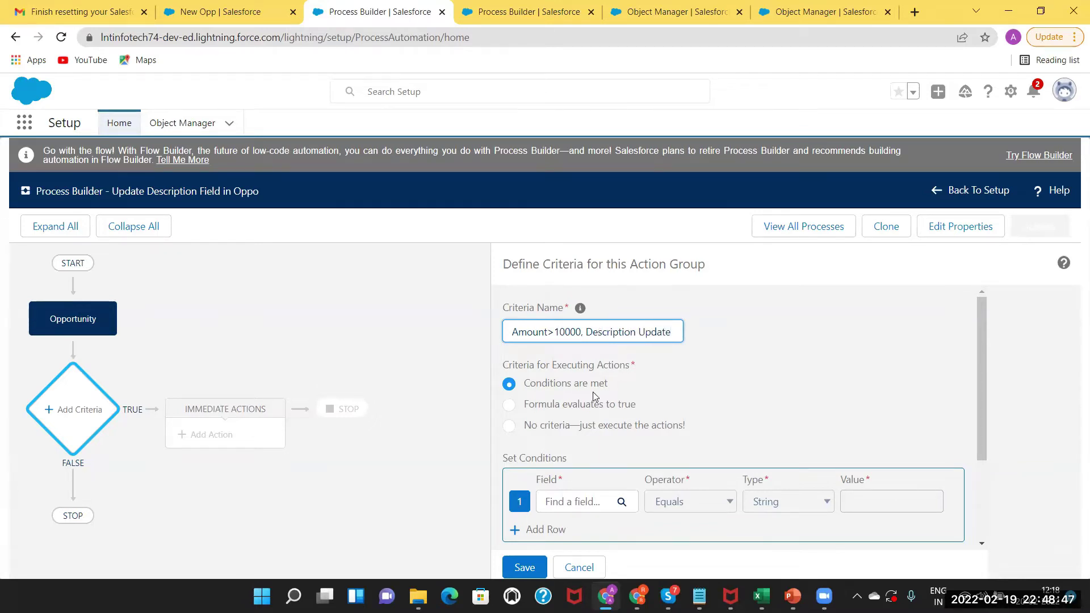
# Require Amount greater than 10000 in the criteria and save it.
pyautogui.click(576, 503)
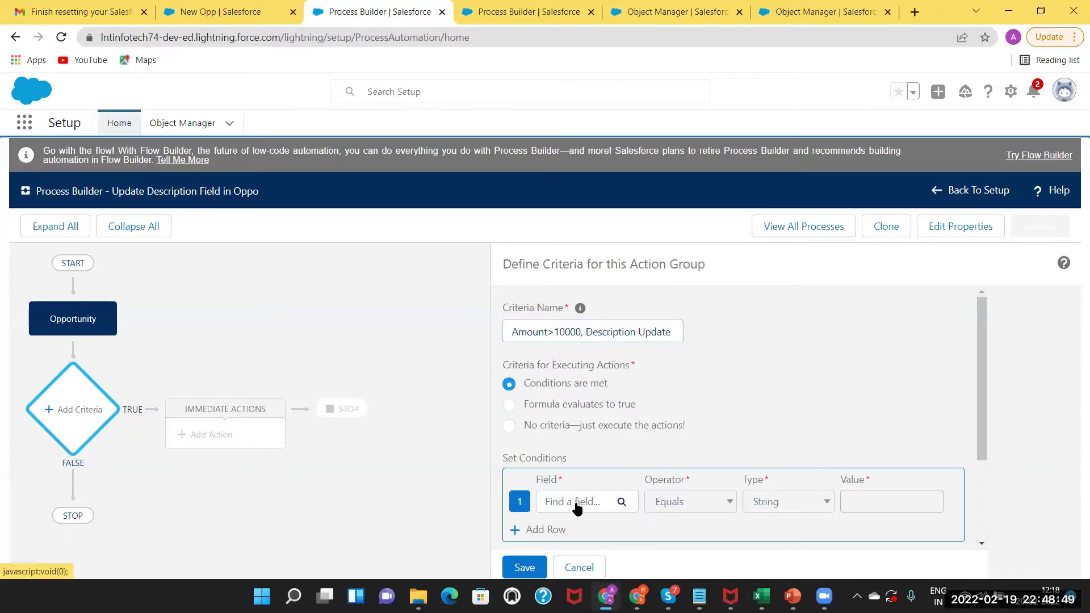
pyautogui.write('ampount')
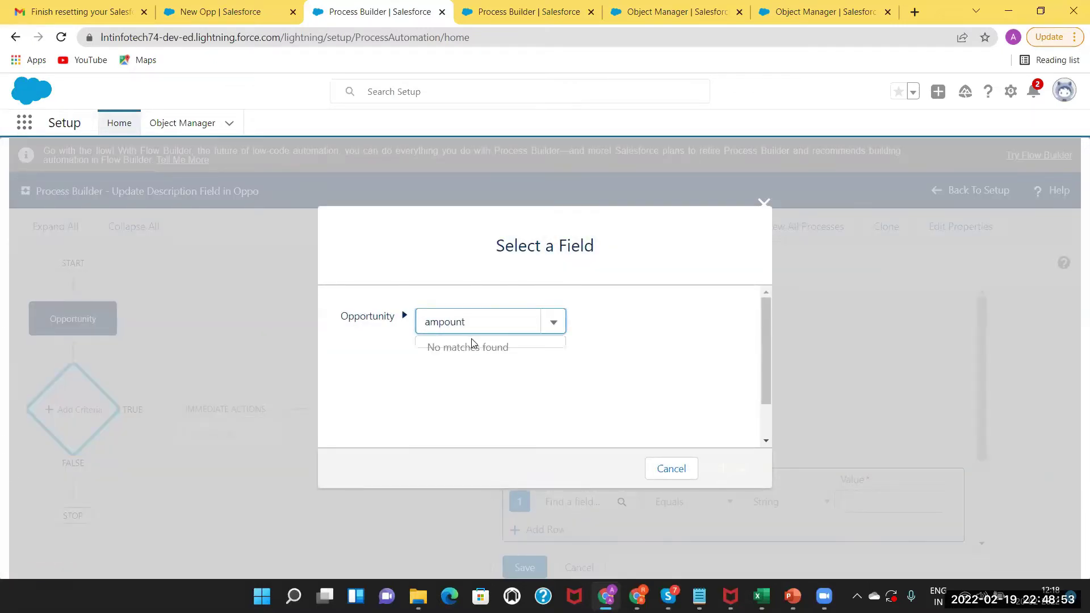
pyautogui.press('BackSpace')
pyautogui.press('BackSpace')
pyautogui.write('ou')
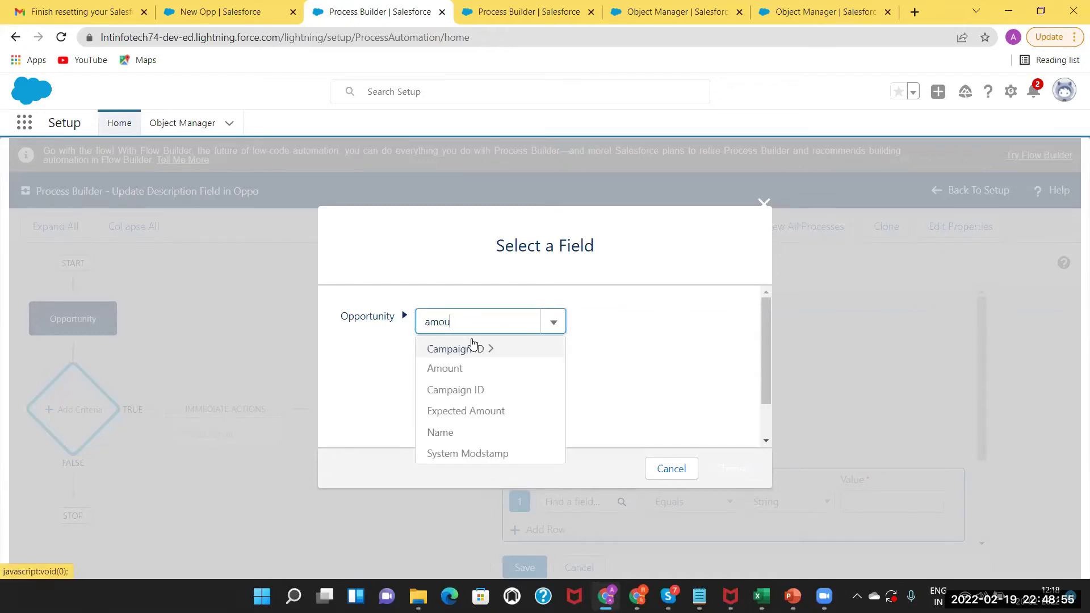
pyautogui.click(463, 349)
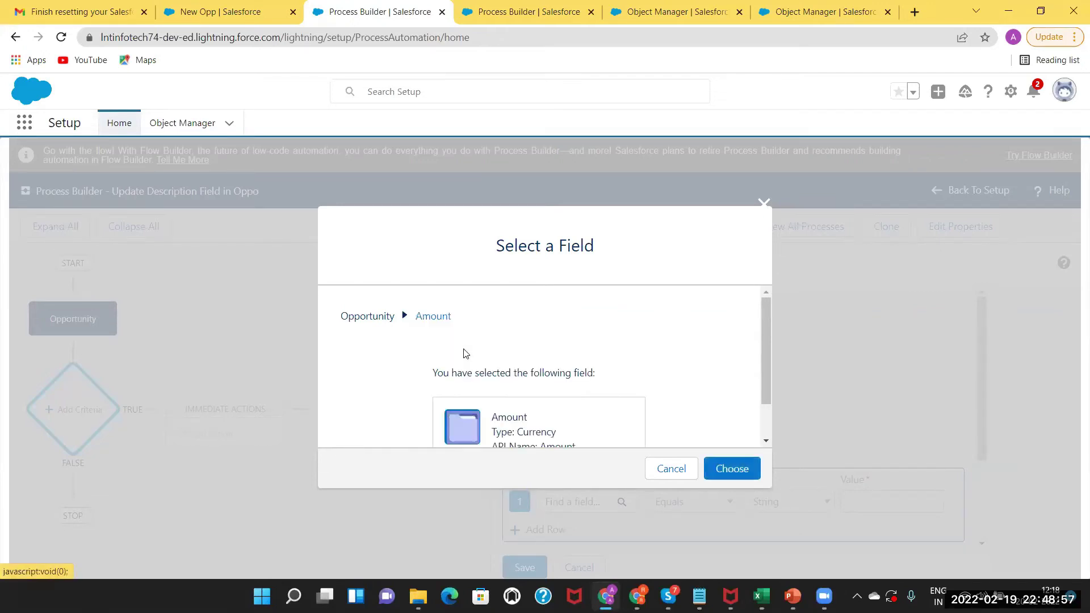
pyautogui.click(737, 468)
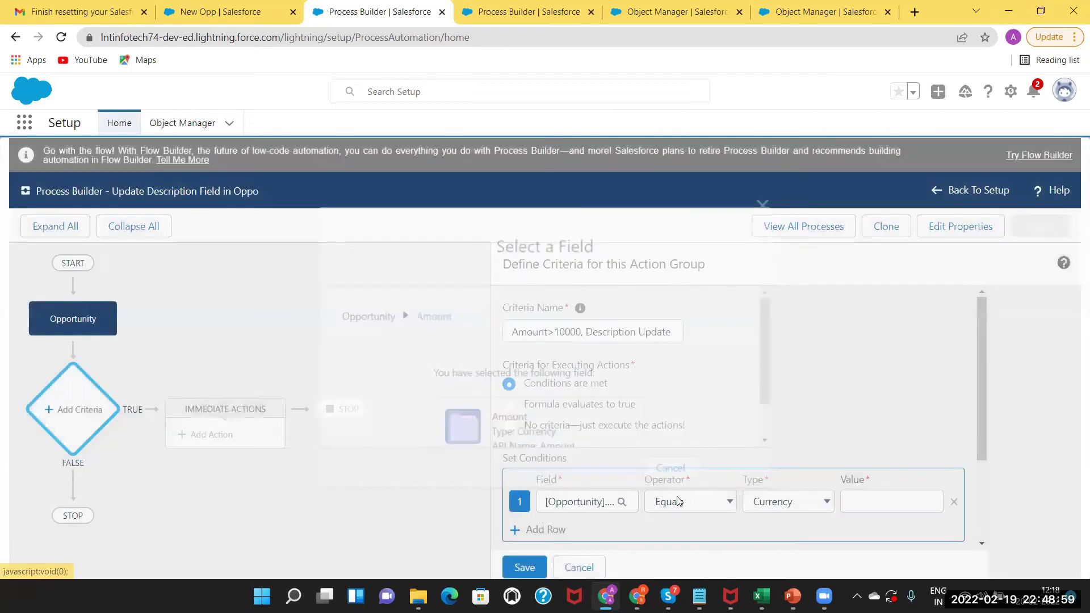
pyautogui.click(710, 503)
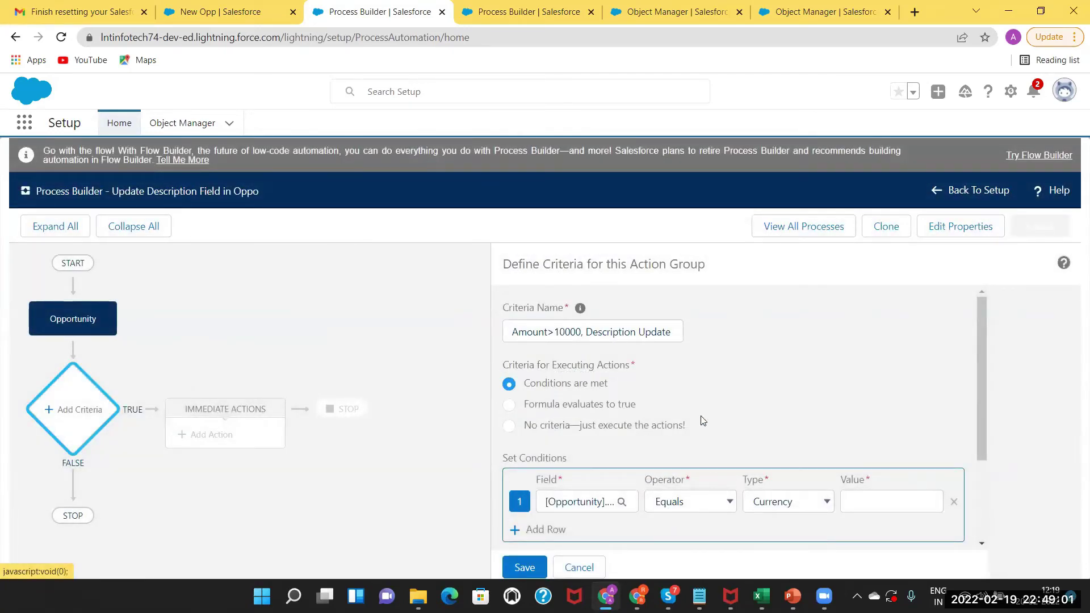
pyautogui.click(697, 411)
pyautogui.click(870, 502)
pyautogui.write('10000')
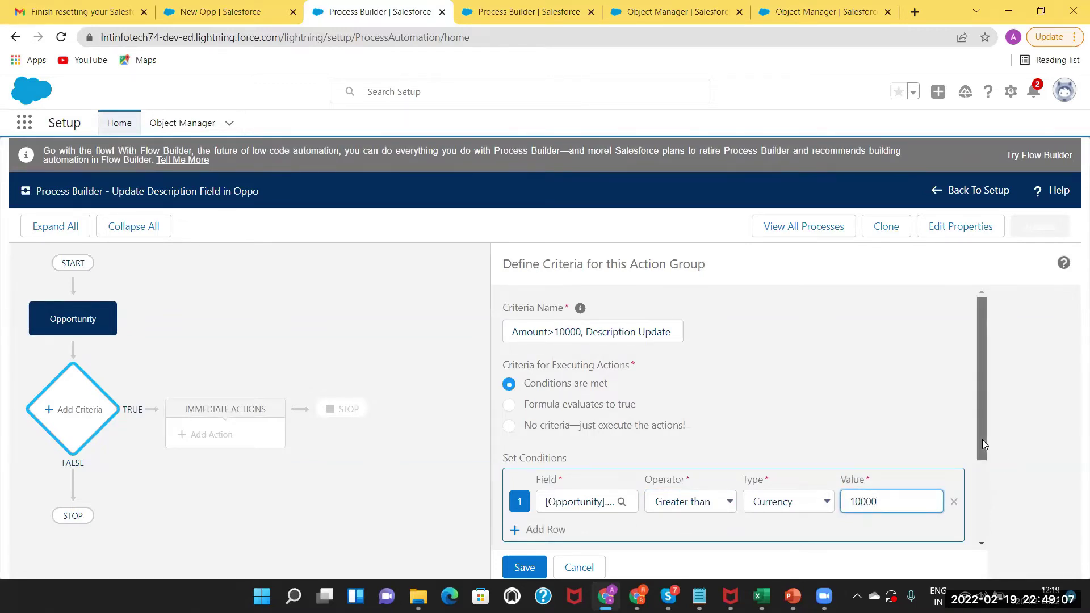
pyautogui.moveTo(982, 439); pyautogui.dragTo(981, 521)
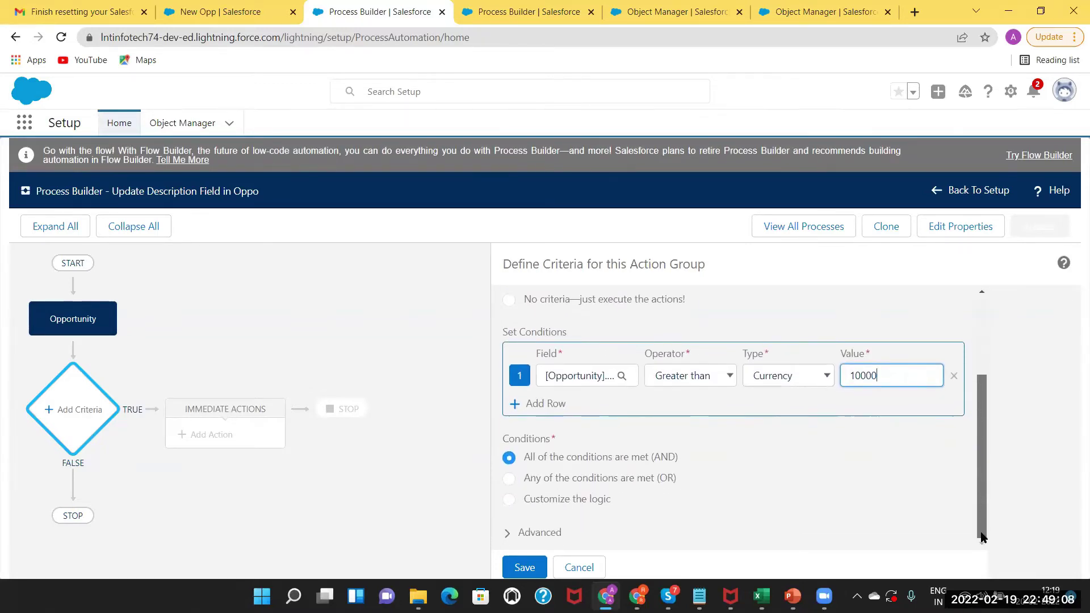
pyautogui.click(522, 568)
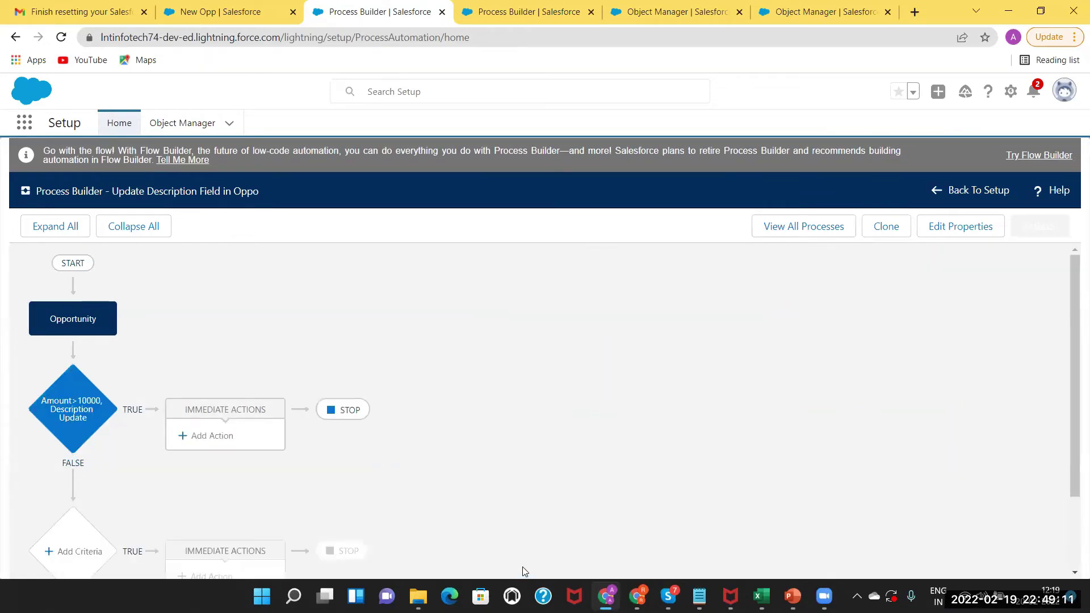
# Add an Update Records action 'Description Update' on the Opportunity that started the process.
pyautogui.click(214, 438)
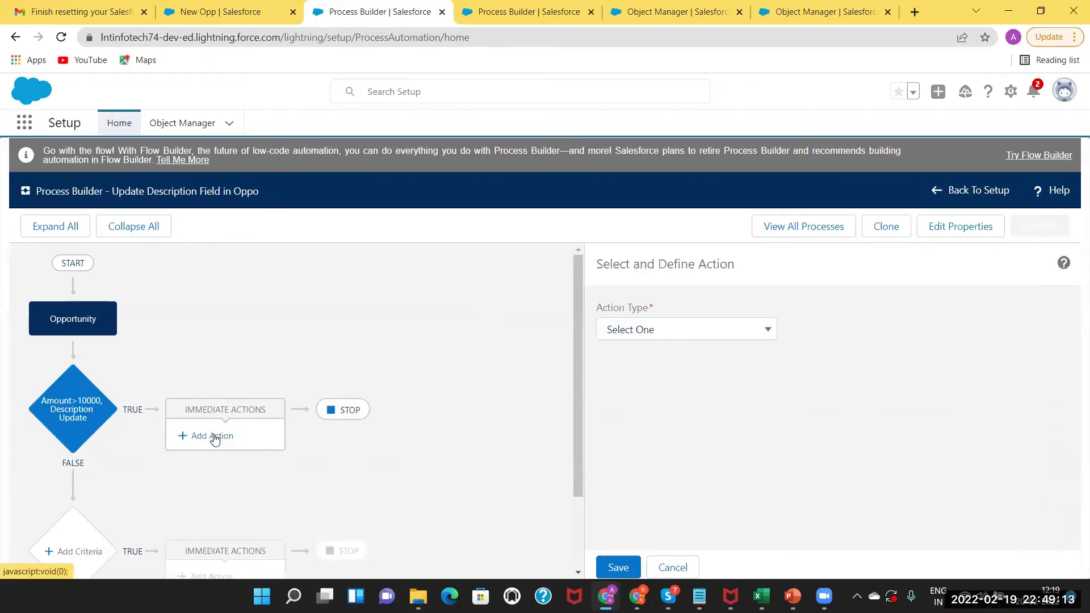
pyautogui.click(664, 331)
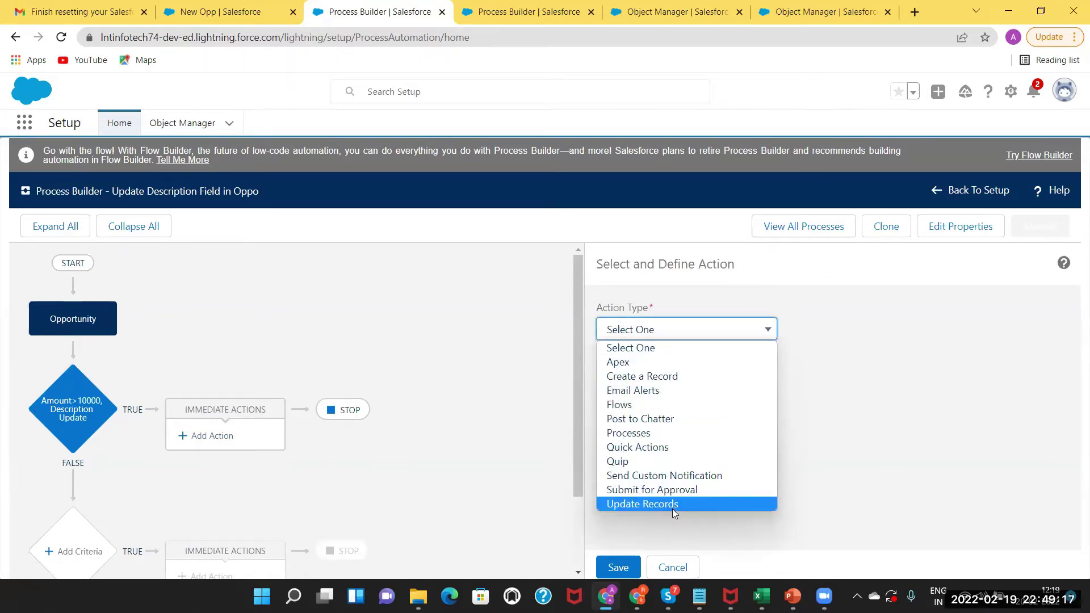
pyautogui.click(674, 505)
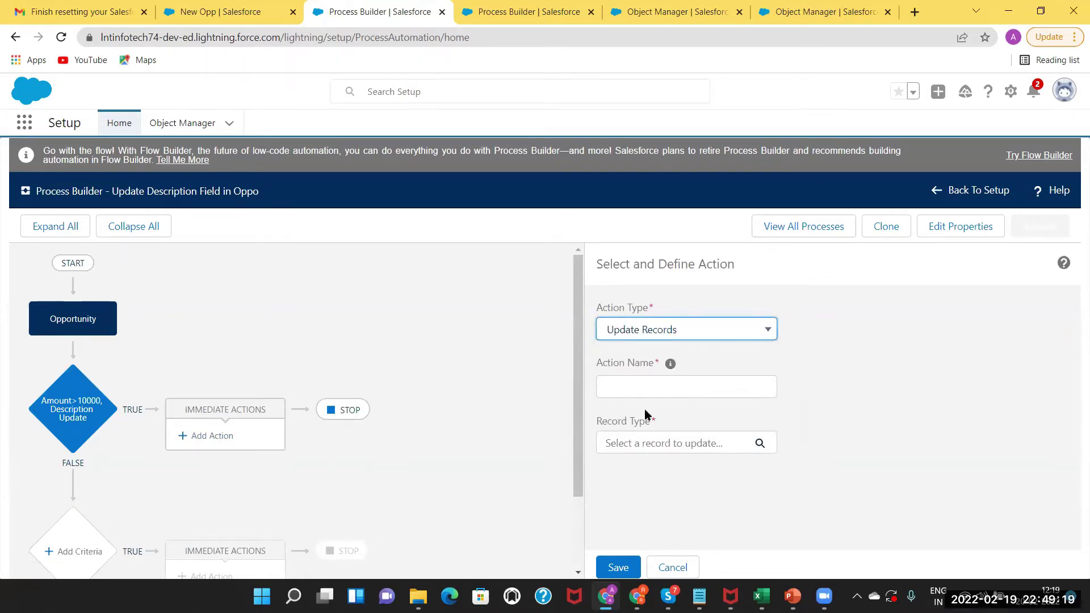
pyautogui.click(622, 385)
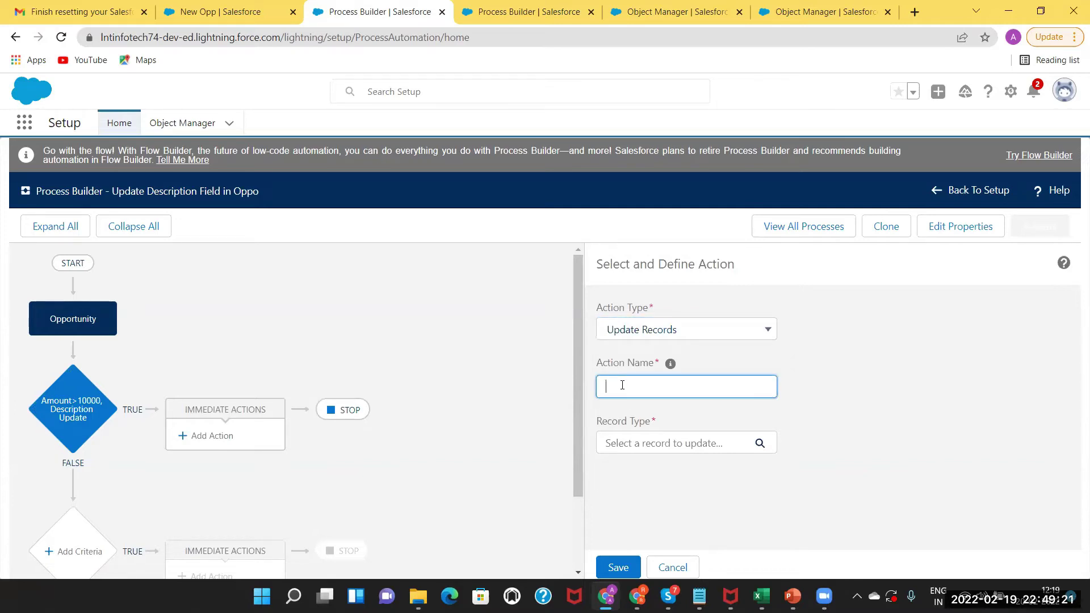
pyautogui.write('Description')
pyautogui.write(' Upadte')
pyautogui.press('BackSpace')
pyautogui.press('BackSpace')
pyautogui.press('BackSpace')
pyautogui.write('date')
pyautogui.click(690, 445)
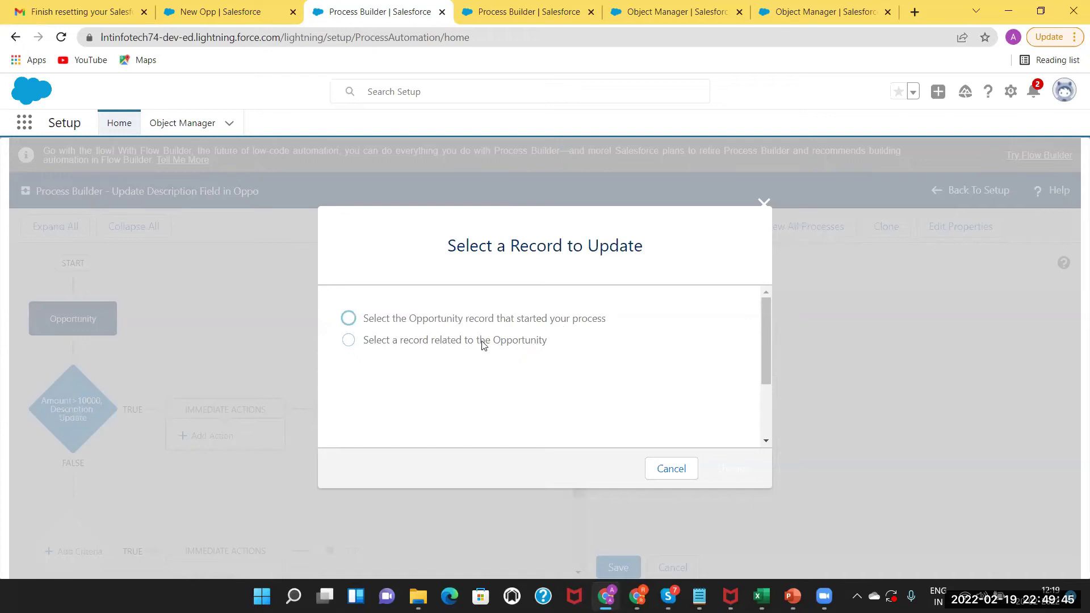
pyautogui.click(350, 318)
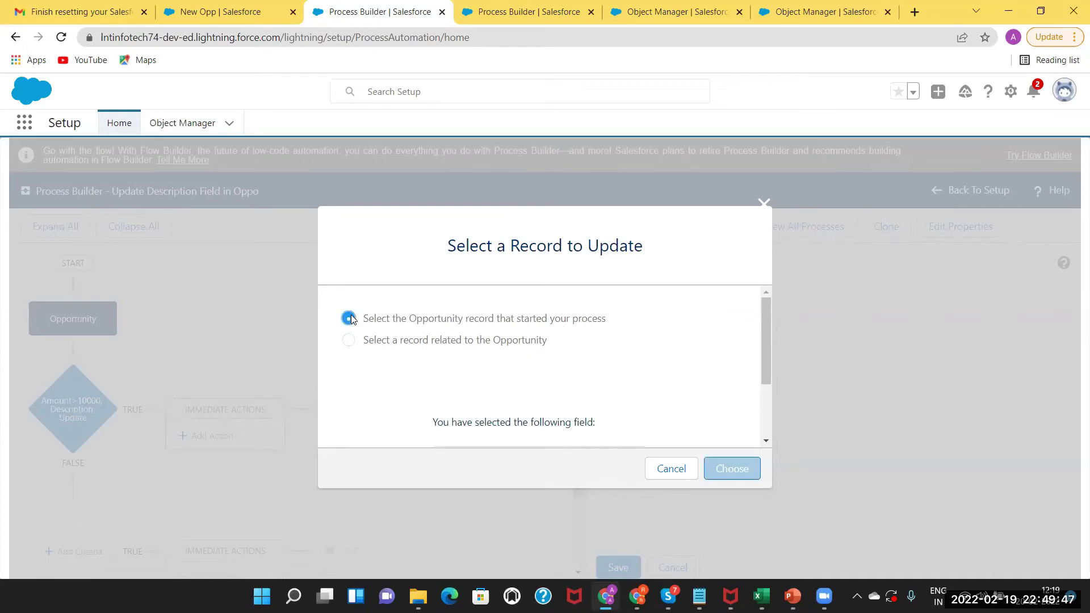
pyautogui.click(731, 471)
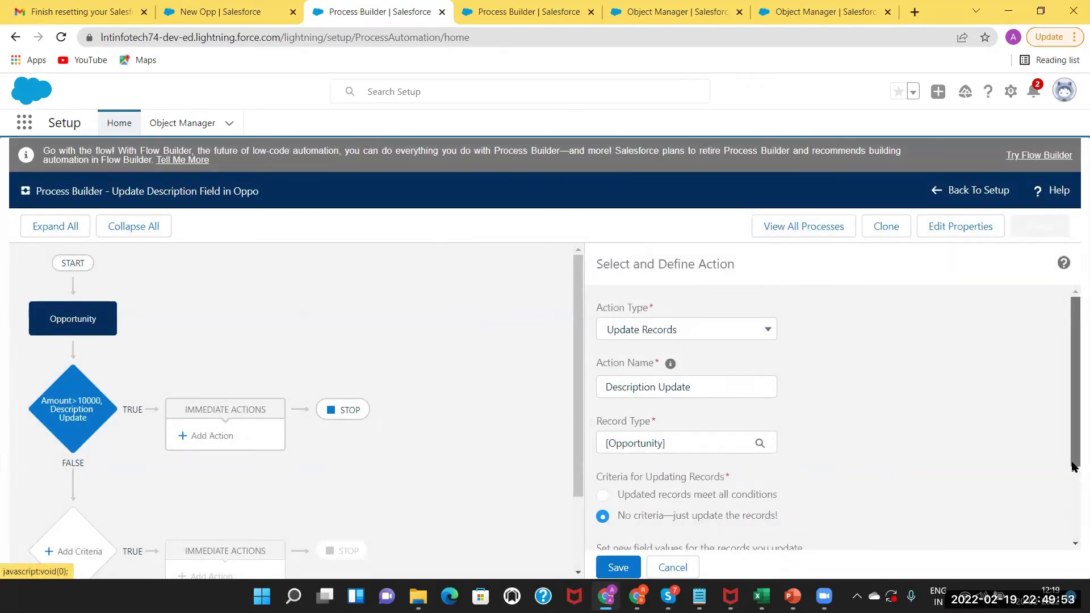
# Set Description to 'Record Update due to Process Builder', save the action, and activate the process.
pyautogui.scroll(-2, 880, 401)
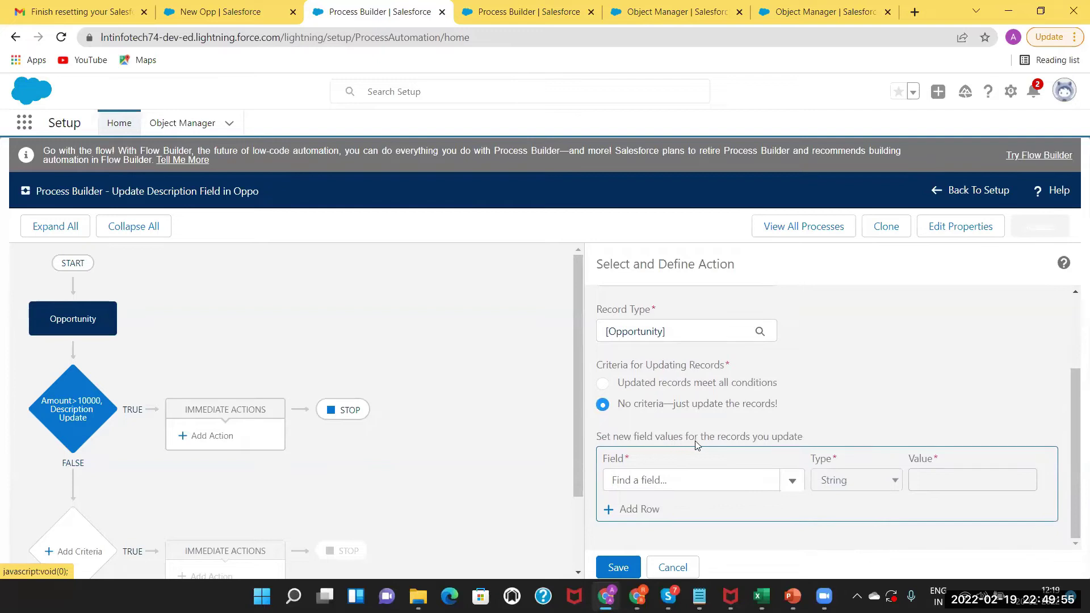
pyautogui.click(688, 480)
pyautogui.write('des')
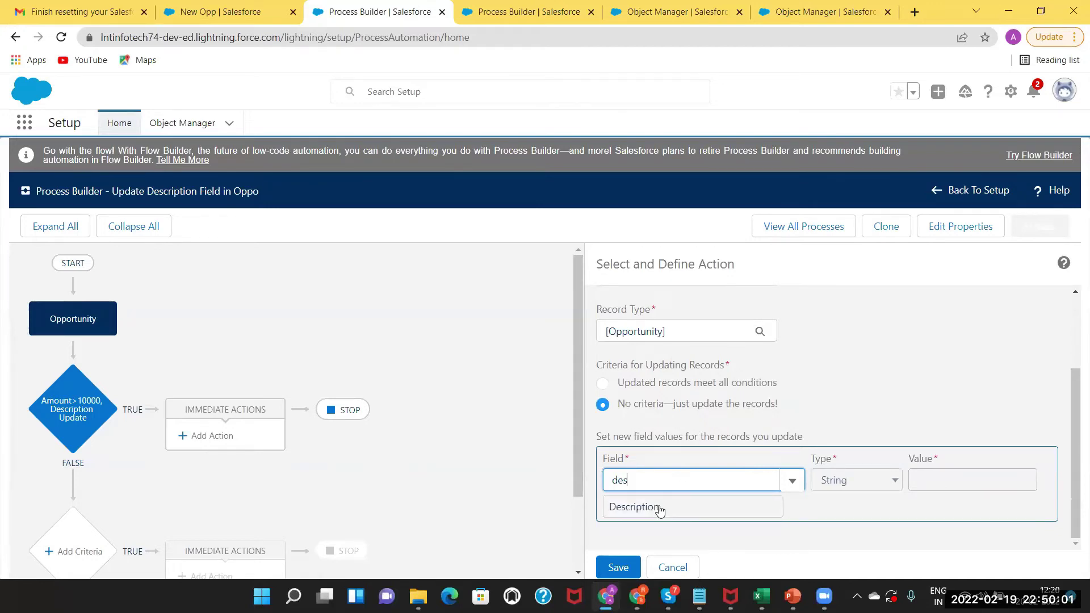
pyautogui.click(658, 508)
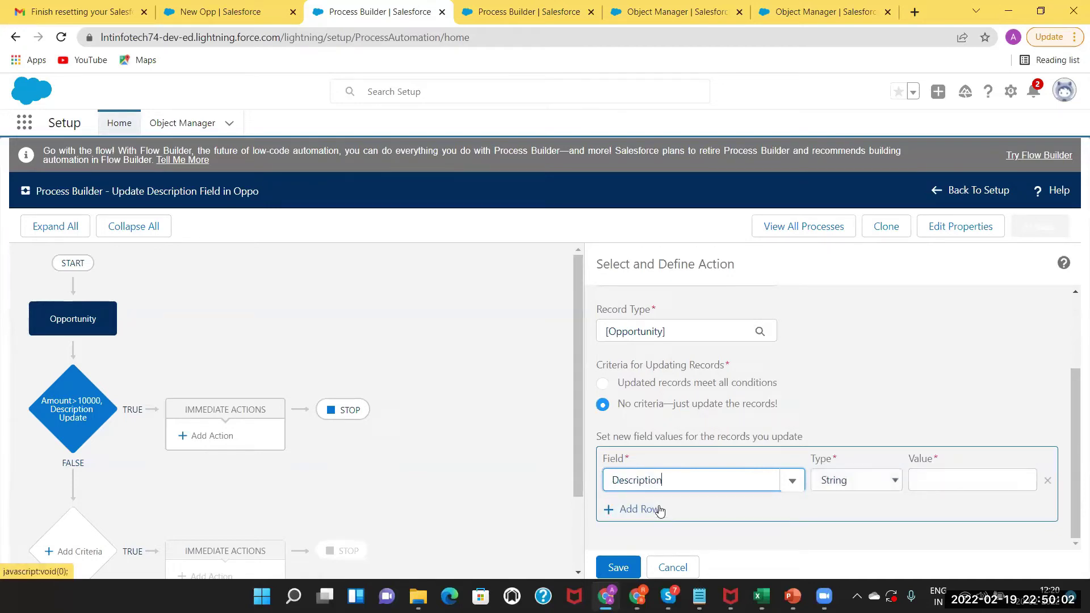
pyautogui.click(890, 483)
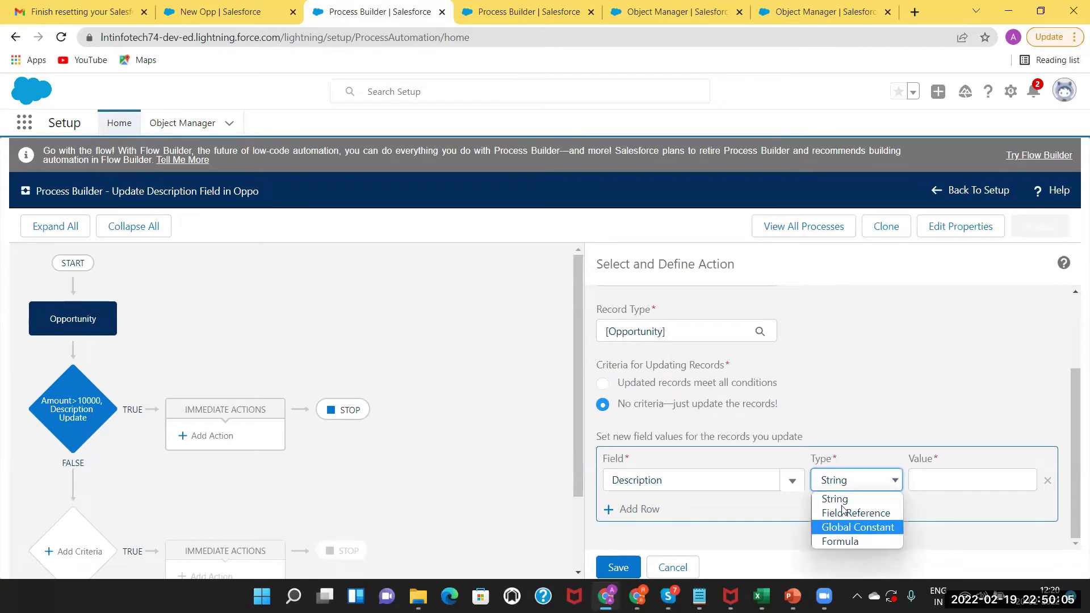
pyautogui.click(947, 474)
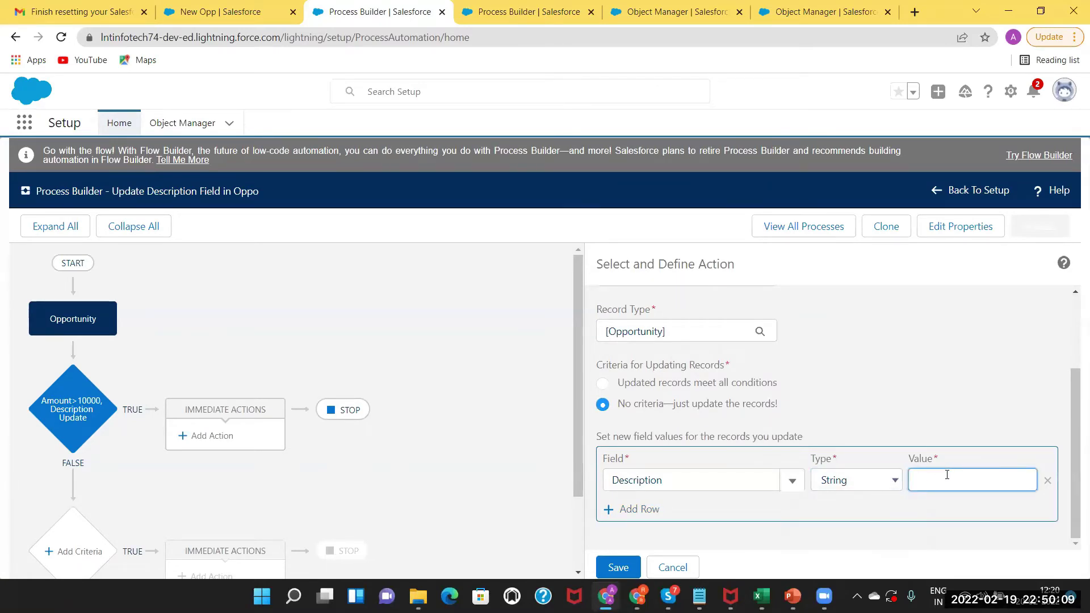
pyautogui.write('Record Update due to Pr')
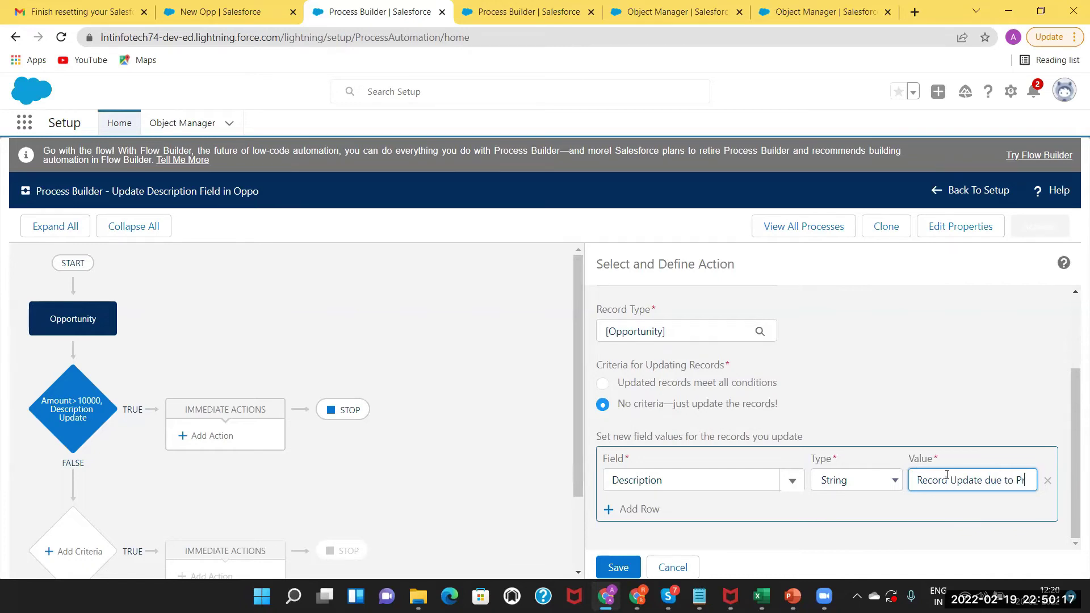
pyautogui.write('ocess Builder')
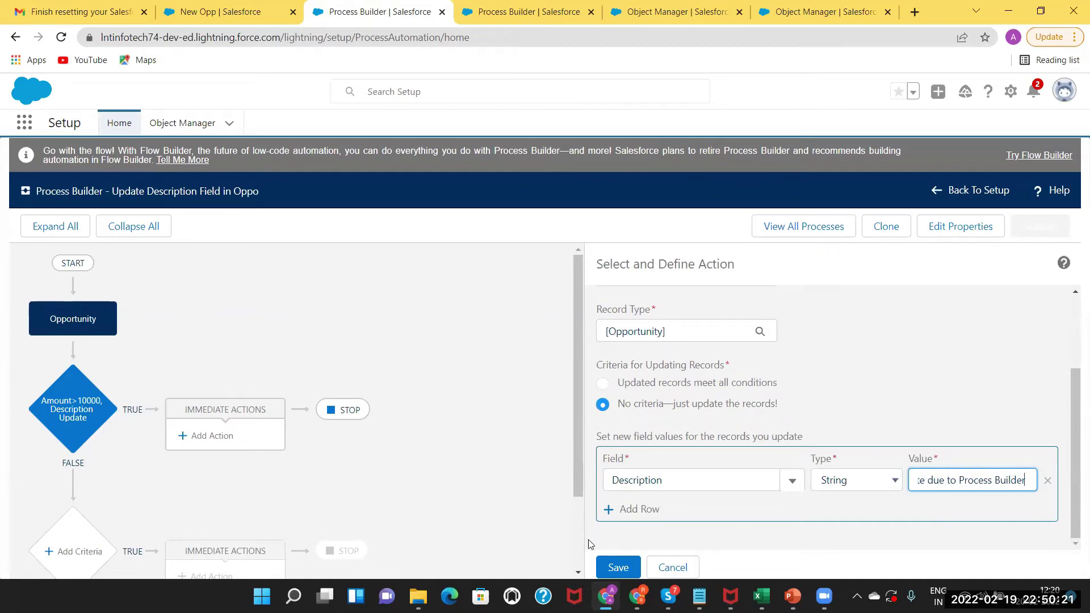
pyautogui.click(620, 568)
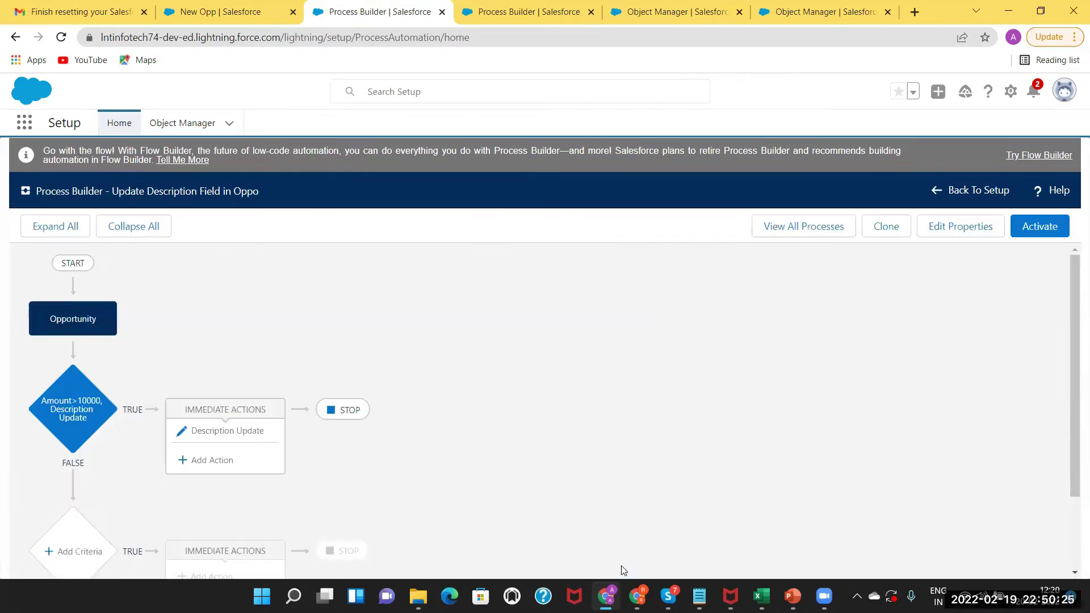
pyautogui.click(1039, 227)
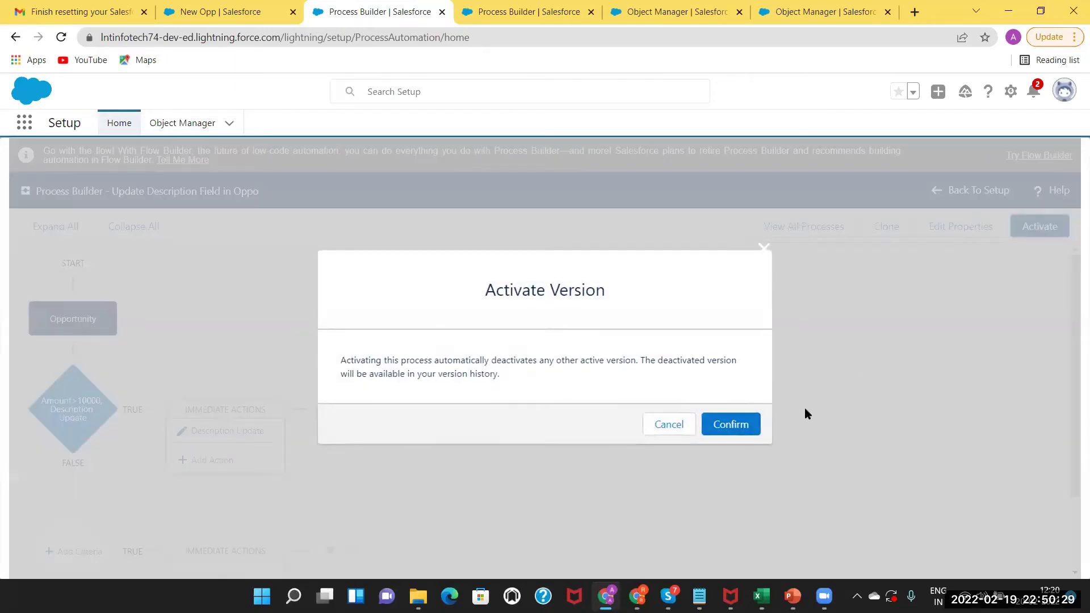
pyautogui.click(751, 423)
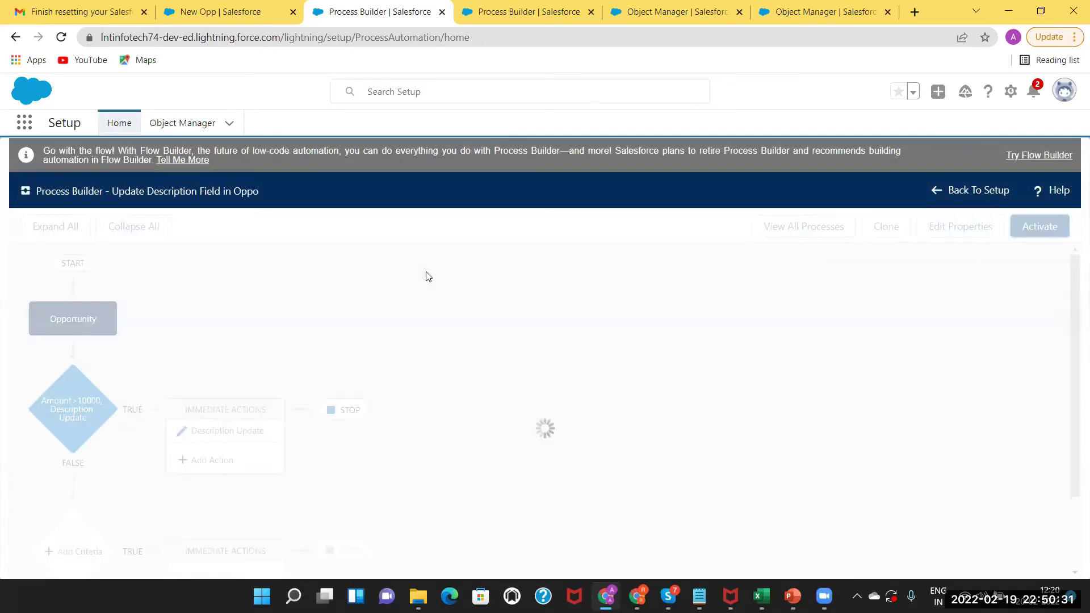
# Switch to the New Opp record and open the Recently Viewed Opportunities list.
pyautogui.click(239, 17)
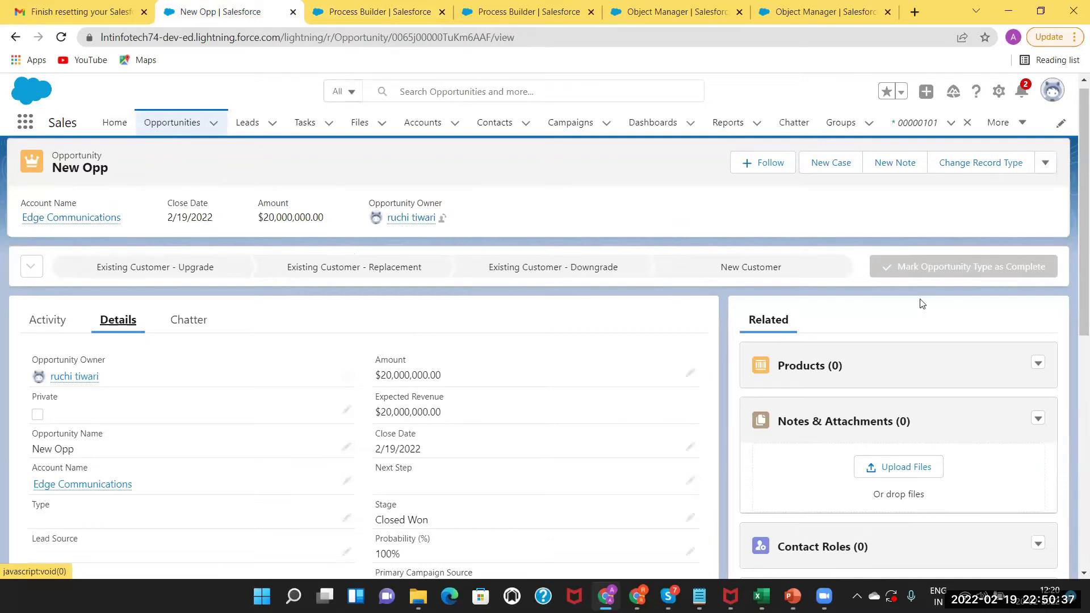
pyautogui.scroll(-2, 1072, 318)
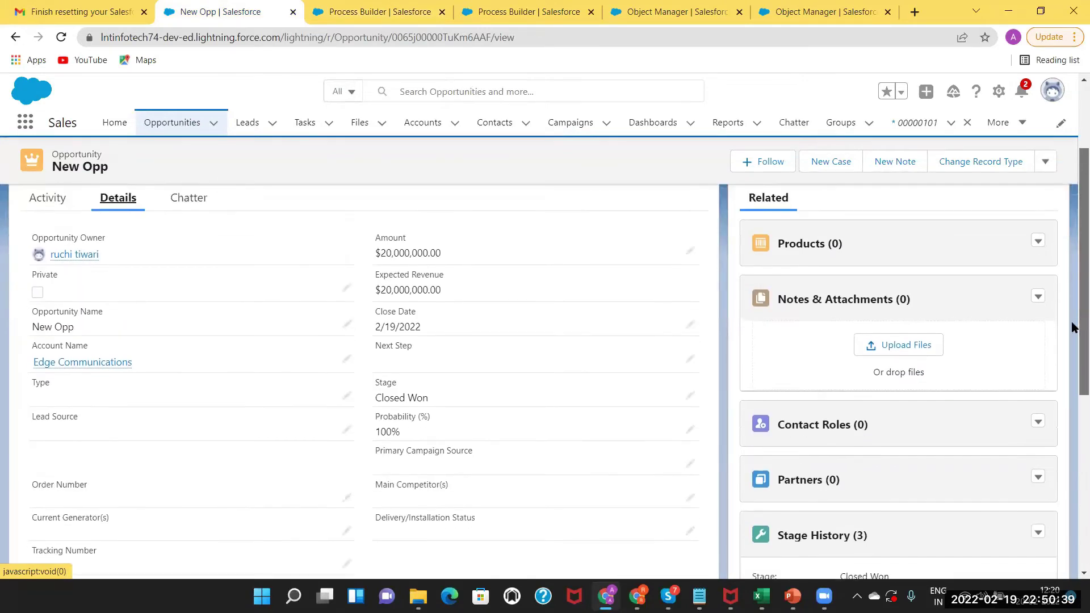
pyautogui.scroll(2, 1071, 326)
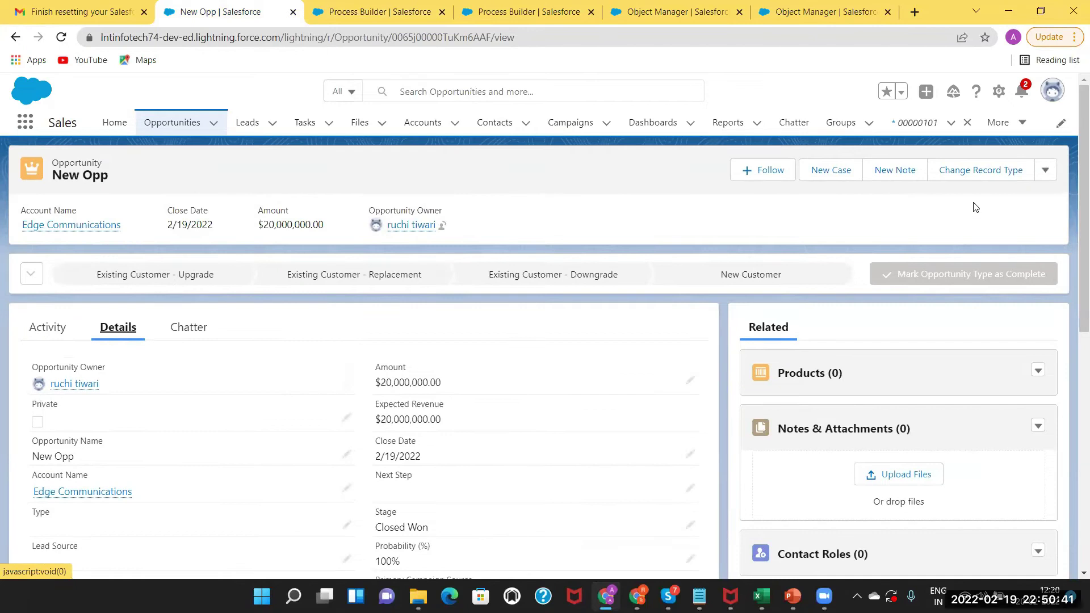
pyautogui.click(164, 130)
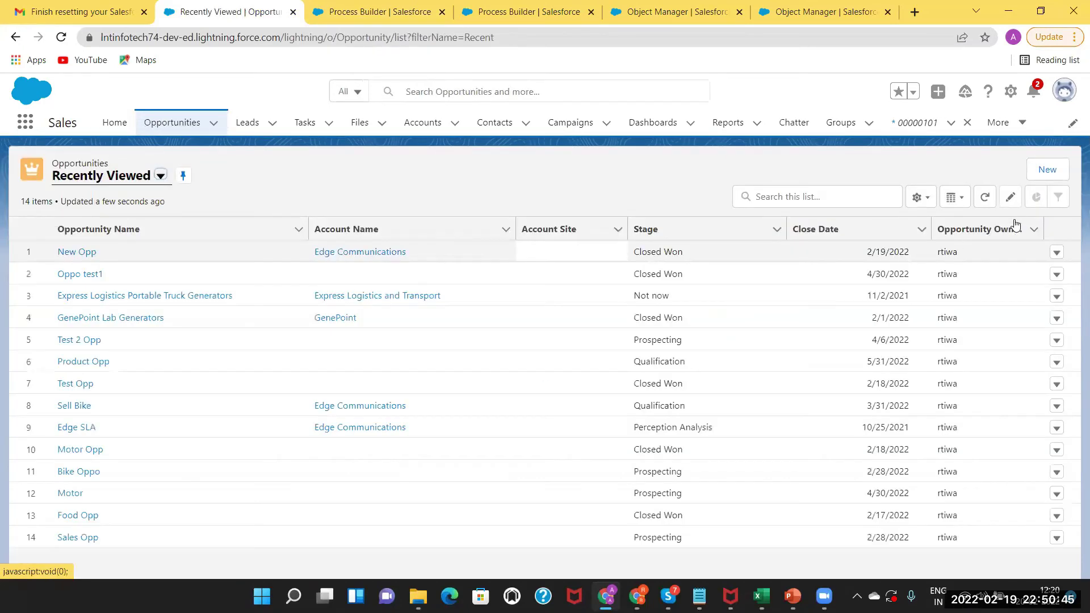
# Start a Parexel Project opportunity named 'Demo Test' for Express Logistics and Transport.
pyautogui.click(1050, 169)
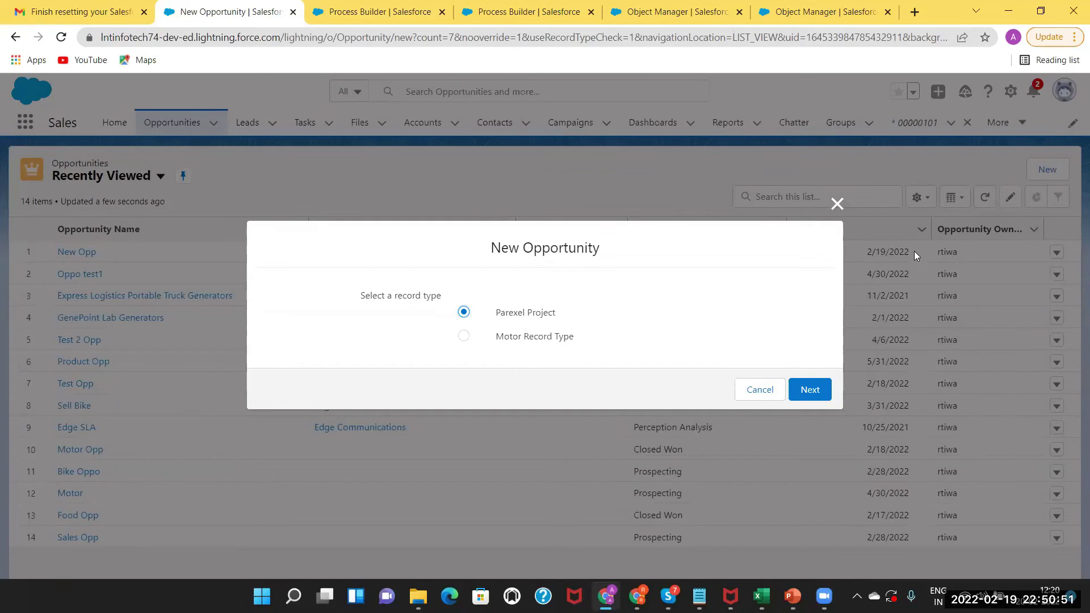
pyautogui.click(810, 390)
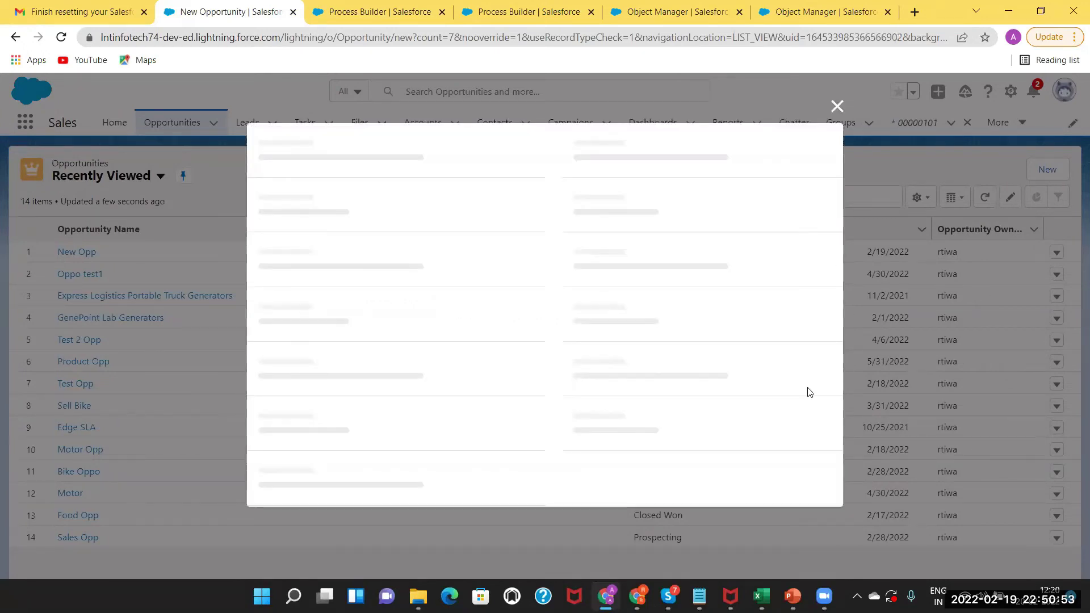
pyautogui.click(432, 304)
pyautogui.write('Demo')
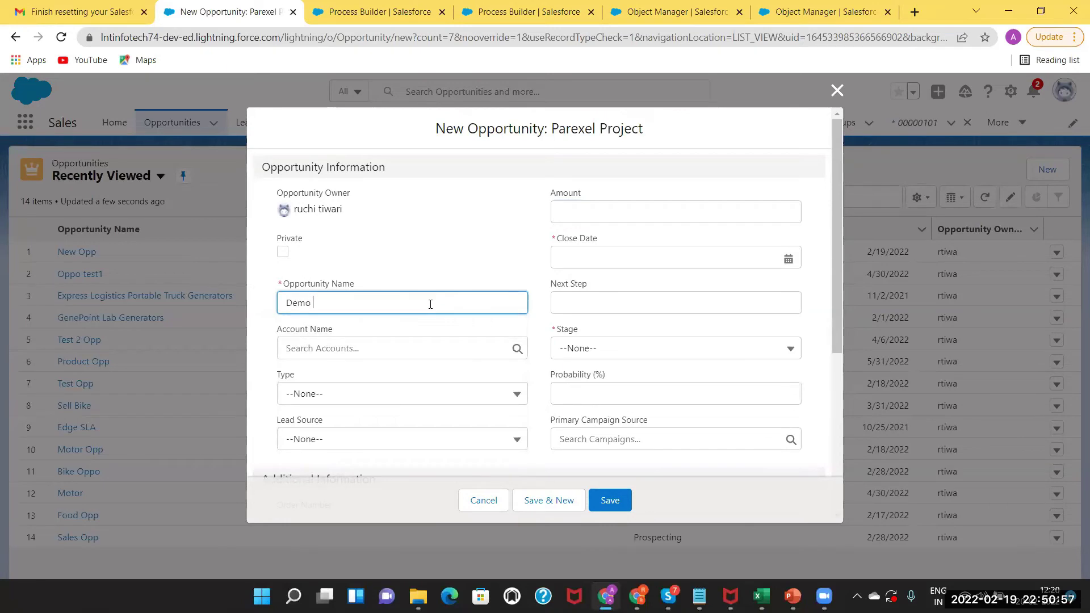
pyautogui.write(' Test')
pyautogui.click(360, 347)
pyautogui.click(339, 422)
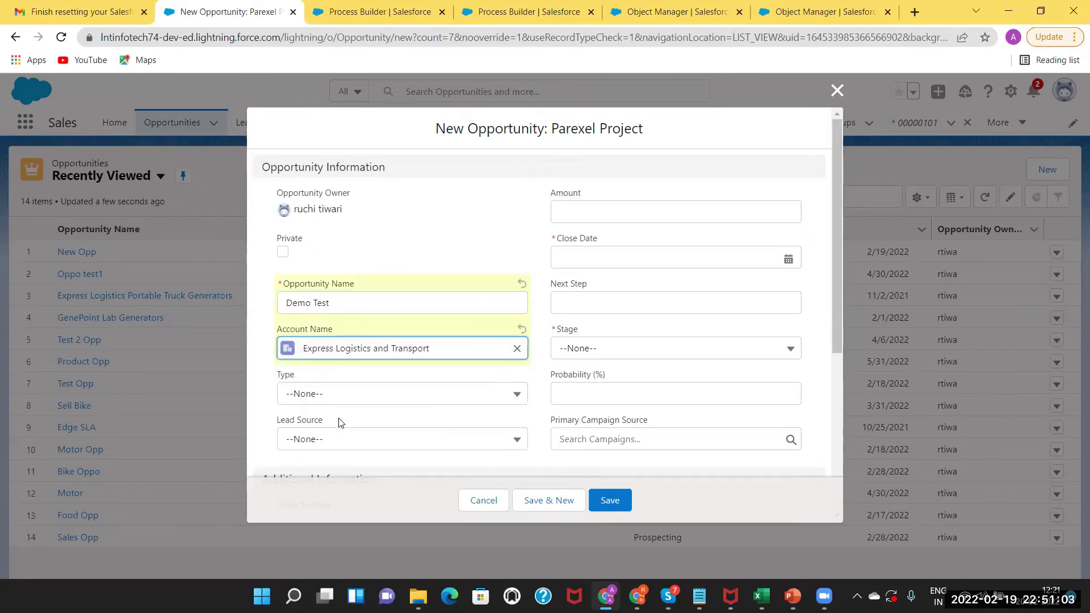
# Set close date 4/30/2022, amount 400,000, and stage Prospecting.
pyautogui.click(641, 255)
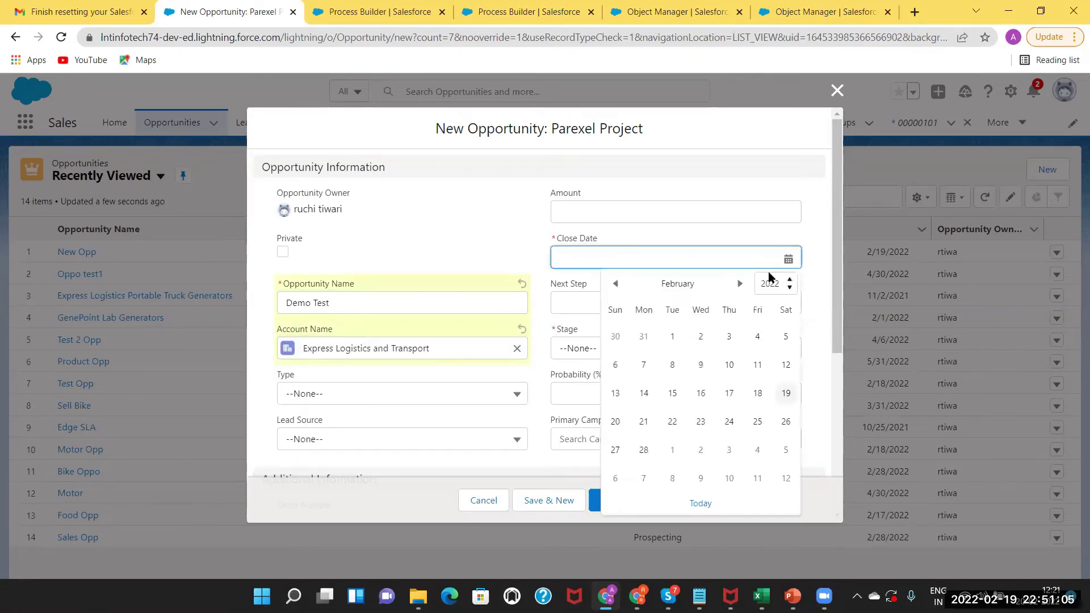
pyautogui.click(737, 286)
pyautogui.click(737, 286)
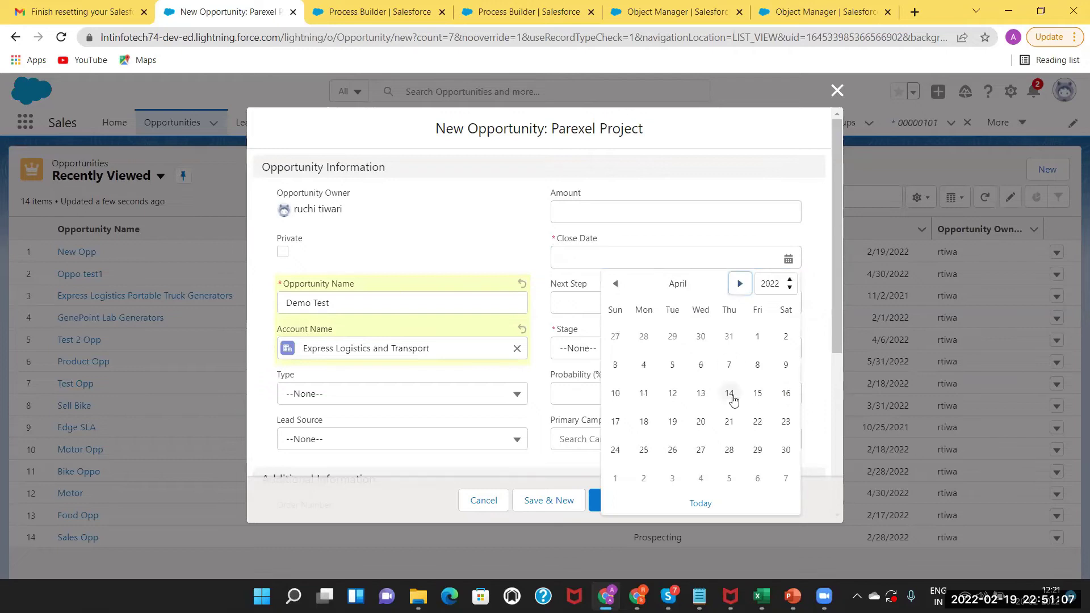
pyautogui.click(786, 450)
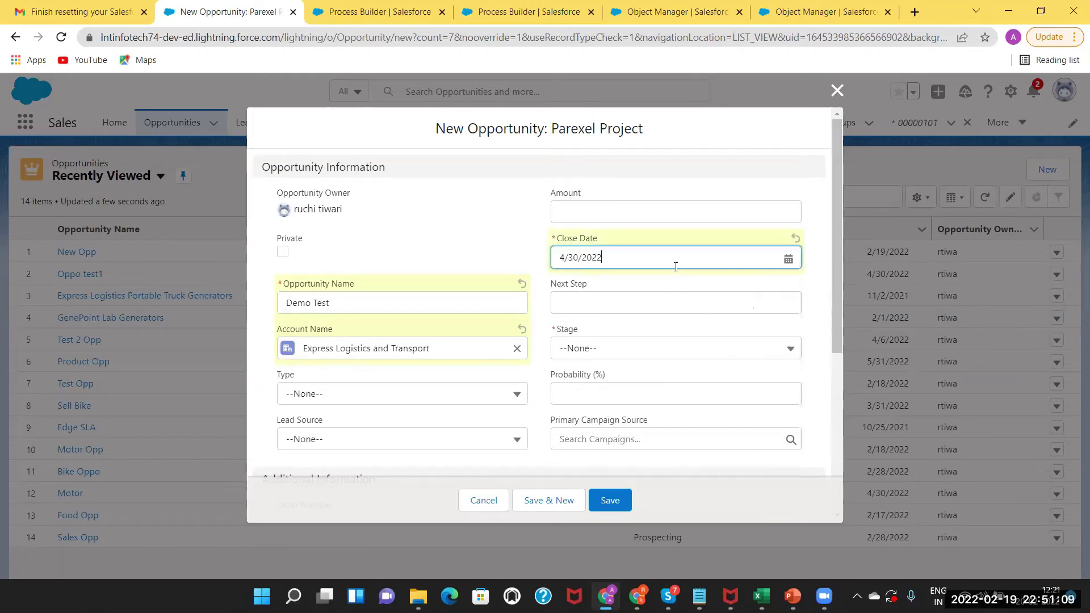
pyautogui.click(616, 207)
pyautogui.write('400000')
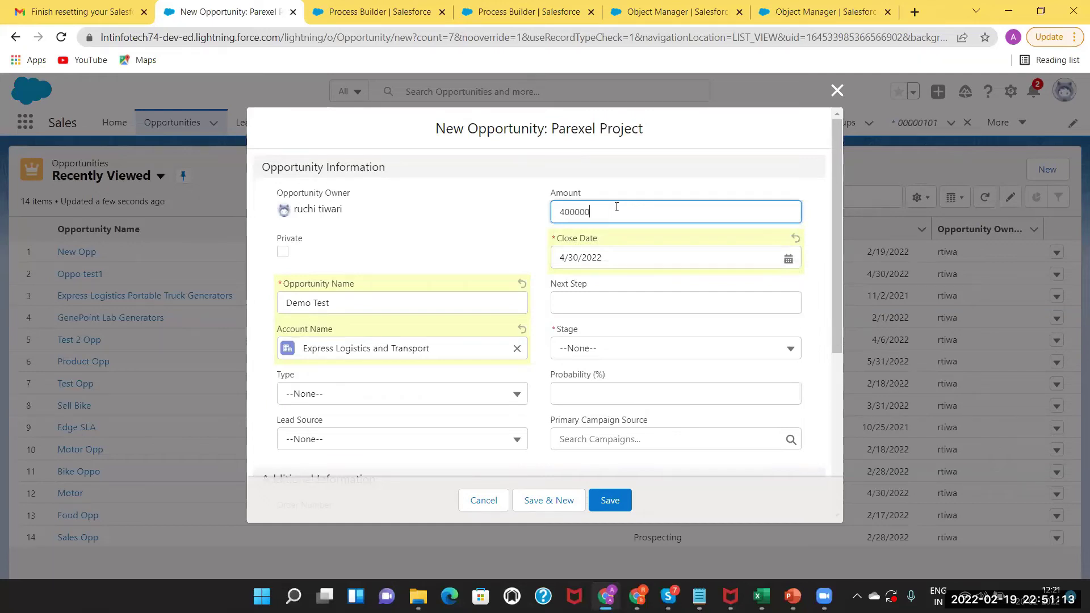
pyautogui.click(603, 349)
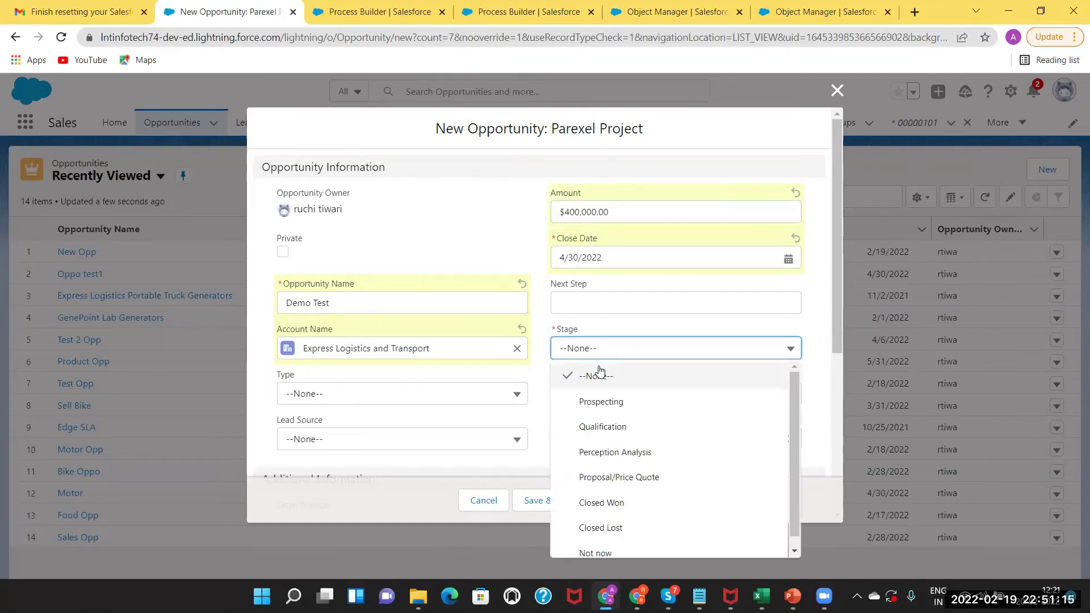
pyautogui.click(596, 503)
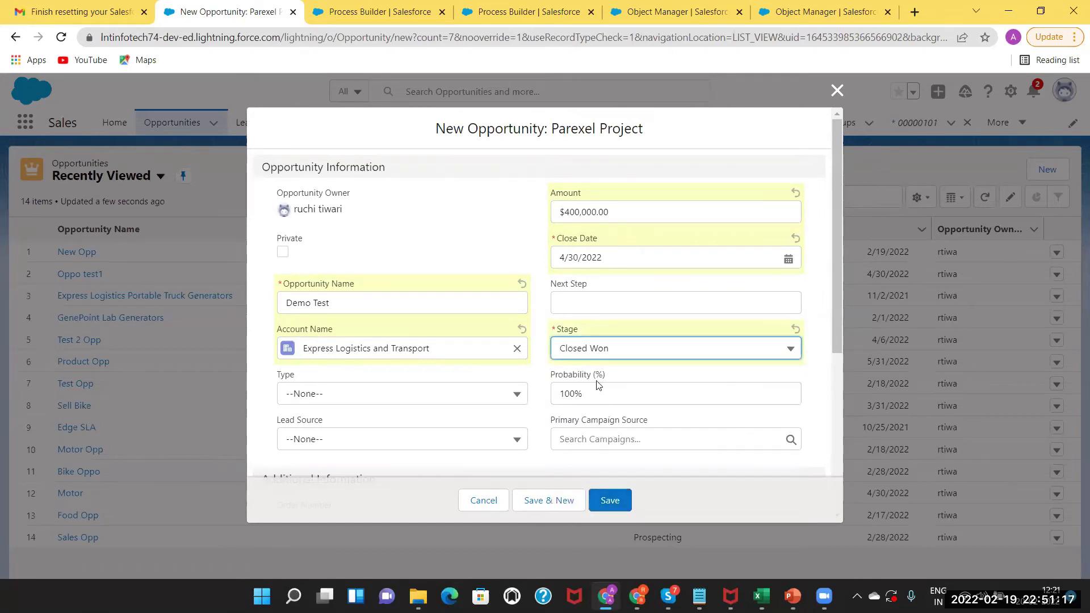
pyautogui.click(584, 353)
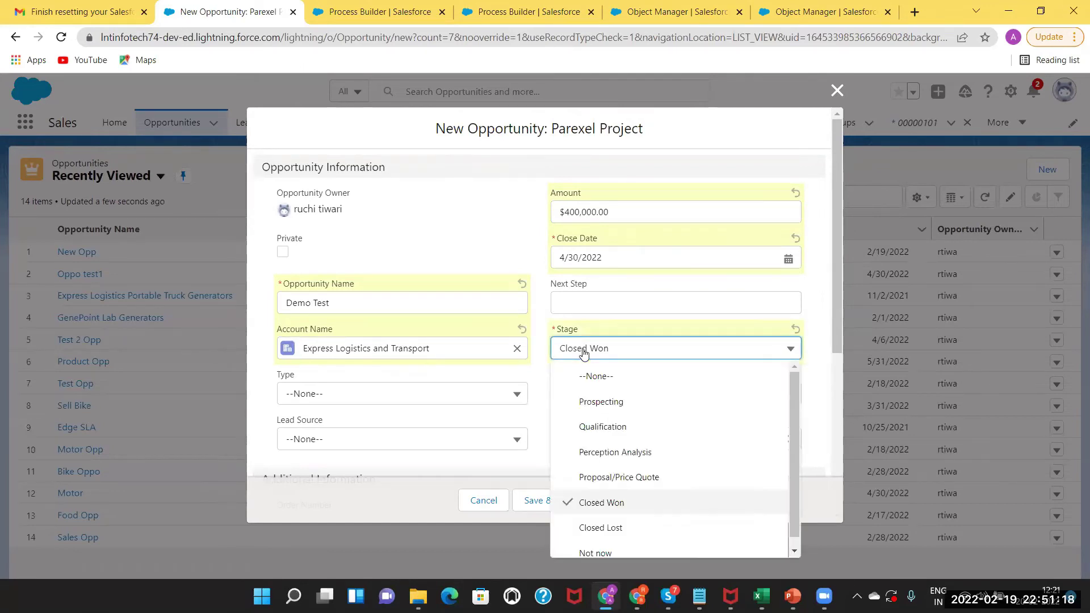
pyautogui.click(588, 402)
pyautogui.moveTo(834, 278); pyautogui.dragTo(820, 252)
# Save Demo Test, verify its Description reads 'Record Update due to Process Builder', and return to the process.
pyautogui.click(608, 502)
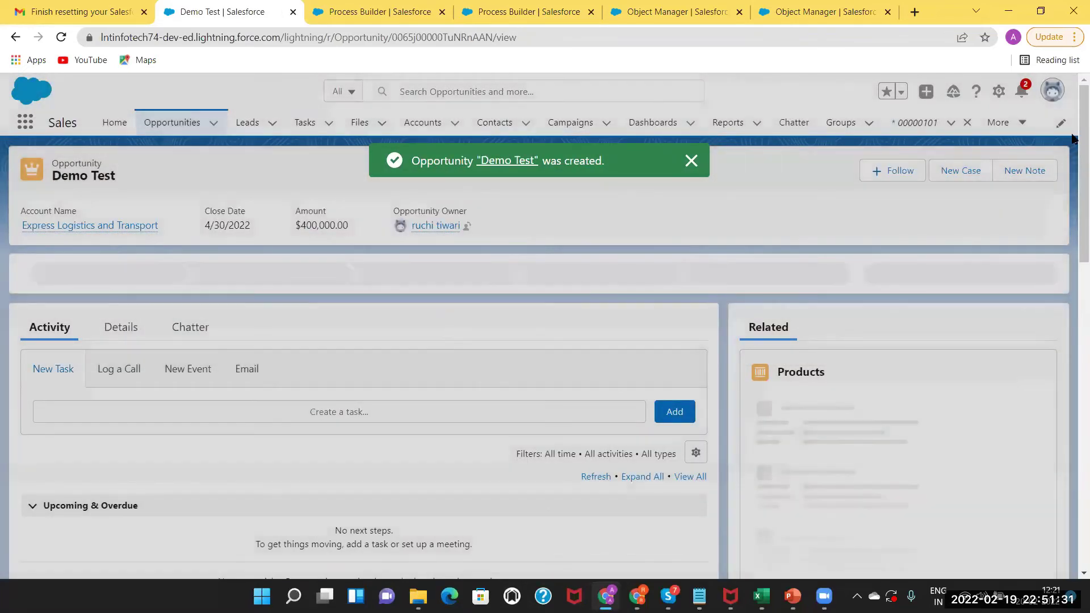
pyautogui.scroll(-5, 1072, 282)
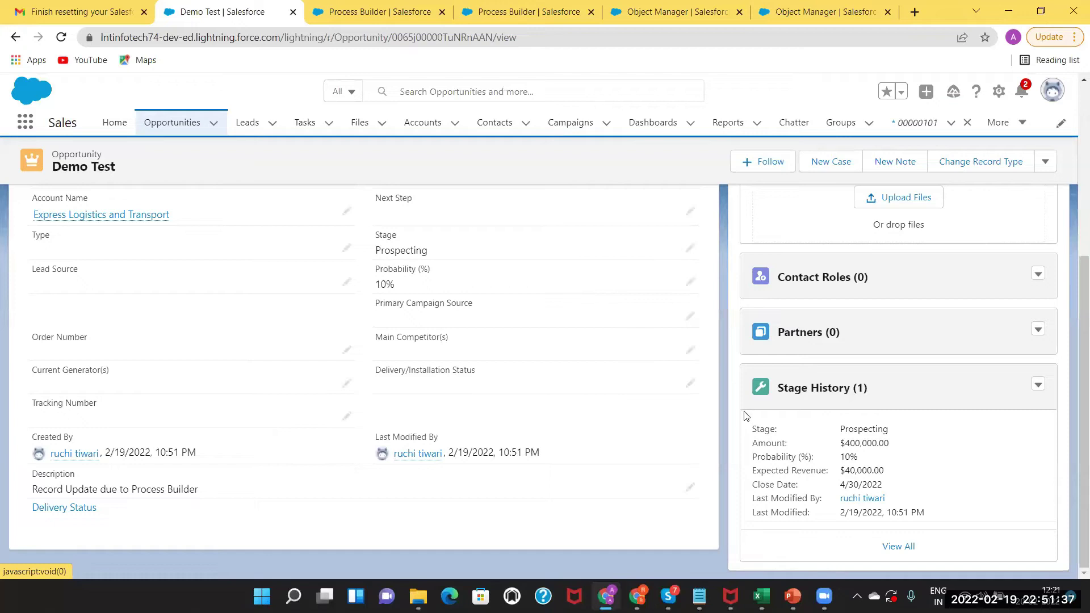
pyautogui.moveTo(33, 489); pyautogui.dragTo(197, 493)
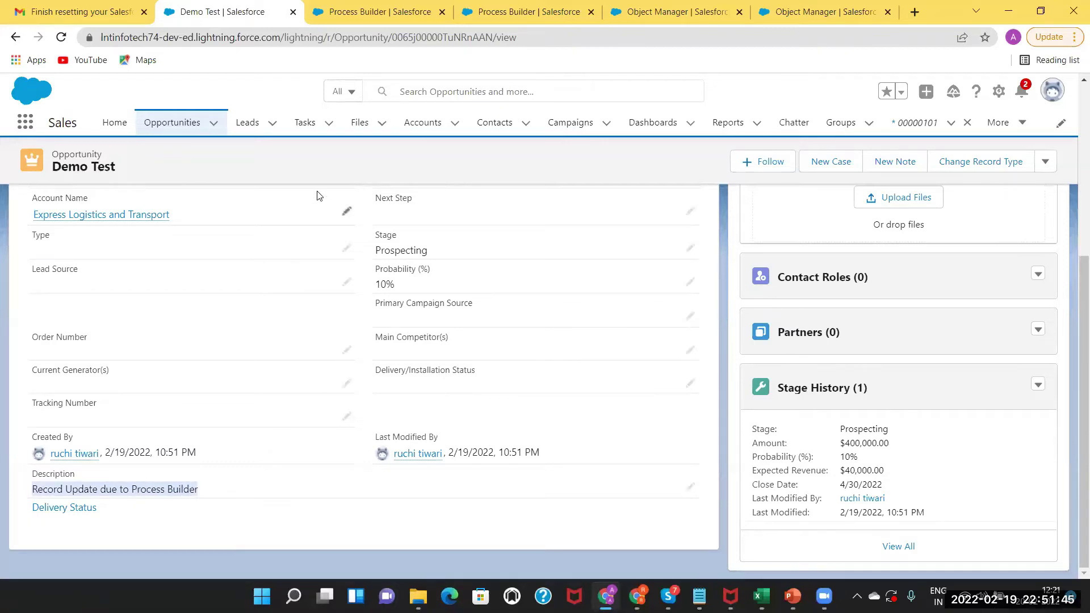
pyautogui.click(384, 7)
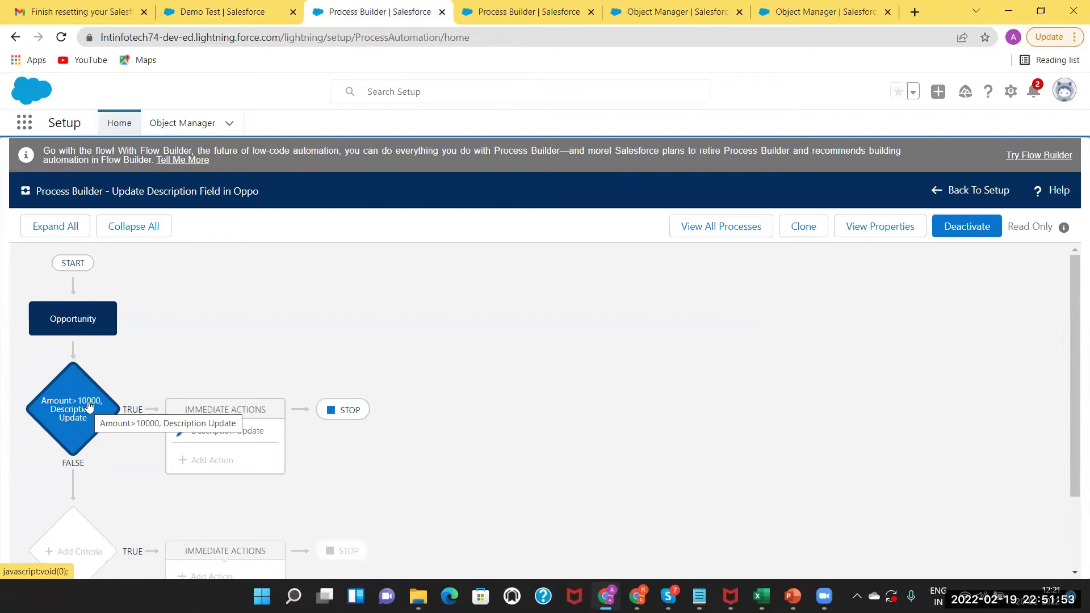
pyautogui.moveTo(1073, 305); pyautogui.dragTo(1073, 371)
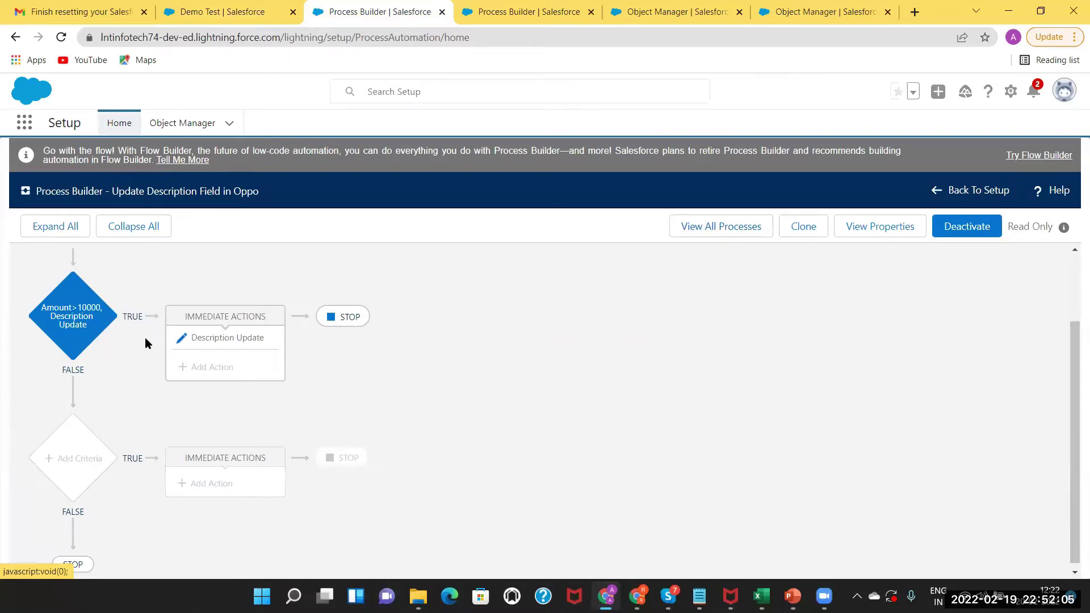
# Clone the process as a new version named 'Update Description Field in Oppo_1'.
pyautogui.click(803, 227)
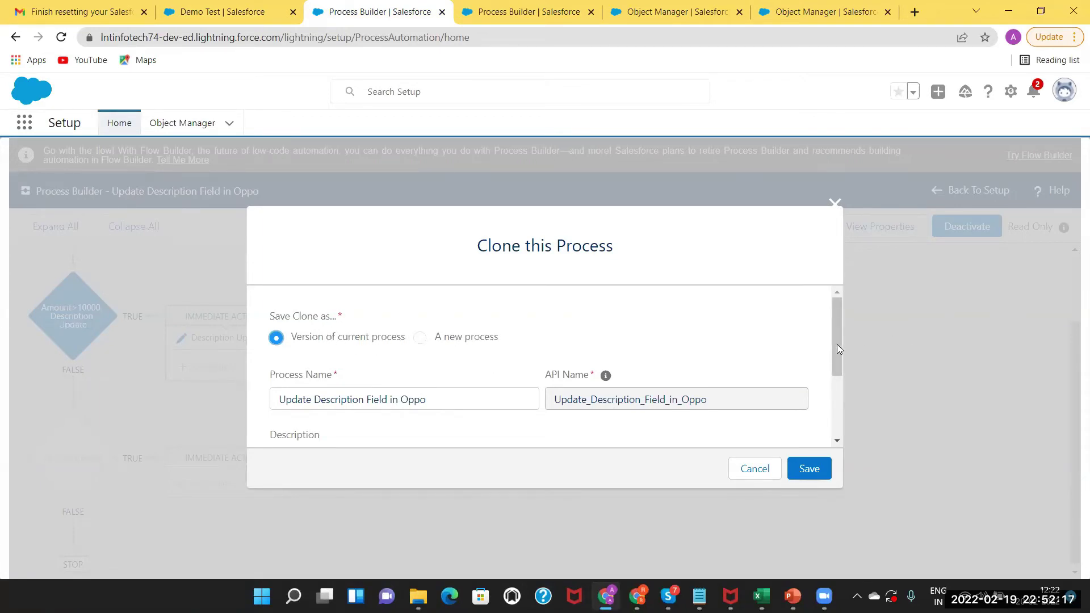
pyautogui.moveTo(836, 340); pyautogui.dragTo(836, 480)
pyautogui.moveTo(833, 429)
pyautogui.mouseDown()
pyautogui.moveTo(826, 382)
pyautogui.moveTo(838, 291)
pyautogui.mouseUp()
pyautogui.click(431, 401)
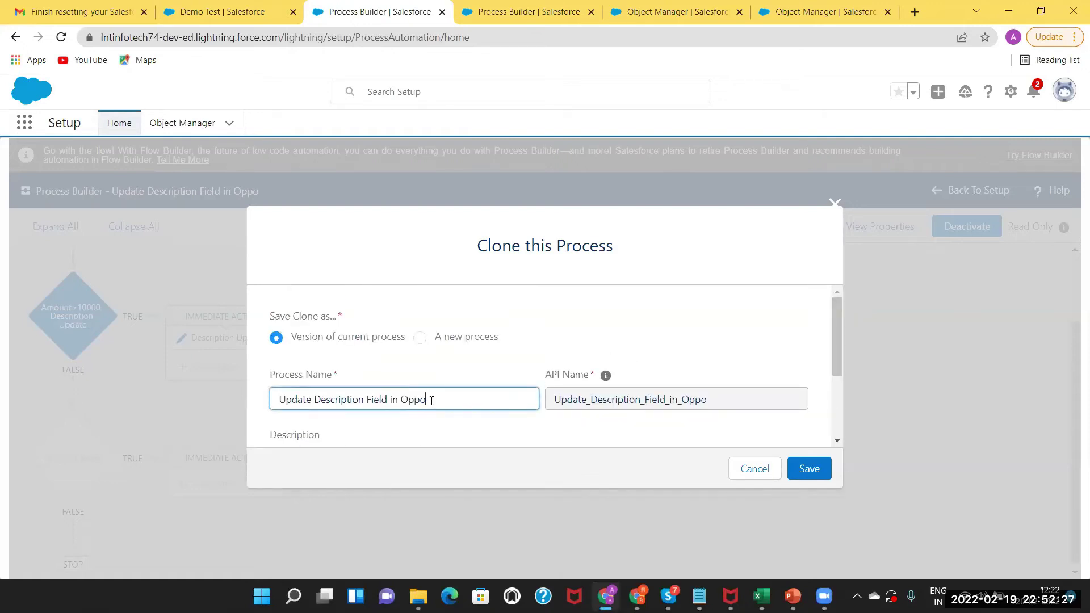
pyautogui.write('_1')
pyautogui.moveTo(835, 350); pyautogui.dragTo(839, 392)
pyautogui.click(718, 359)
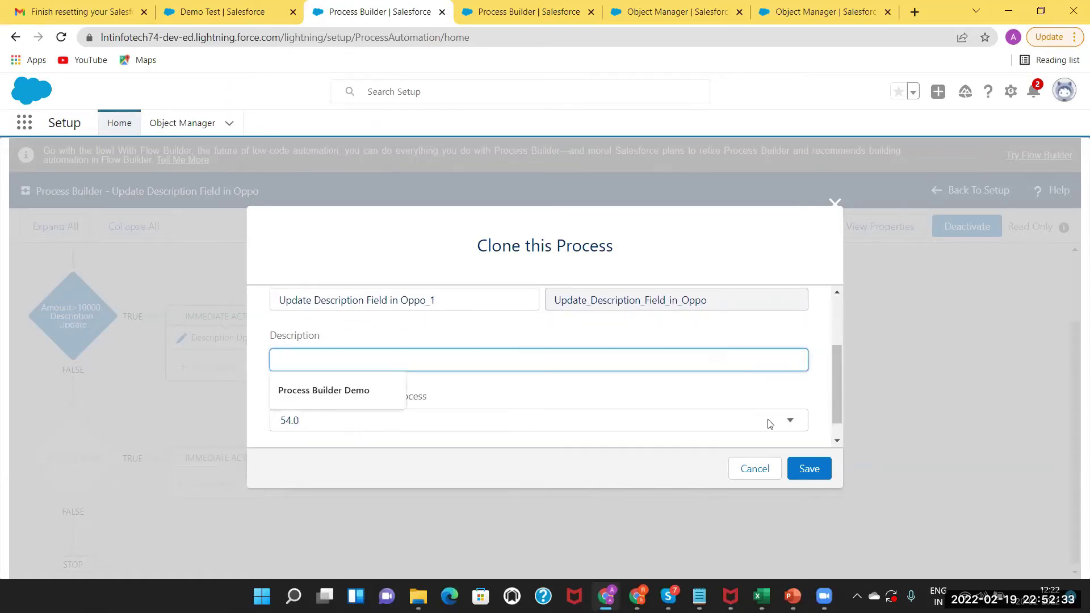
pyautogui.click(808, 468)
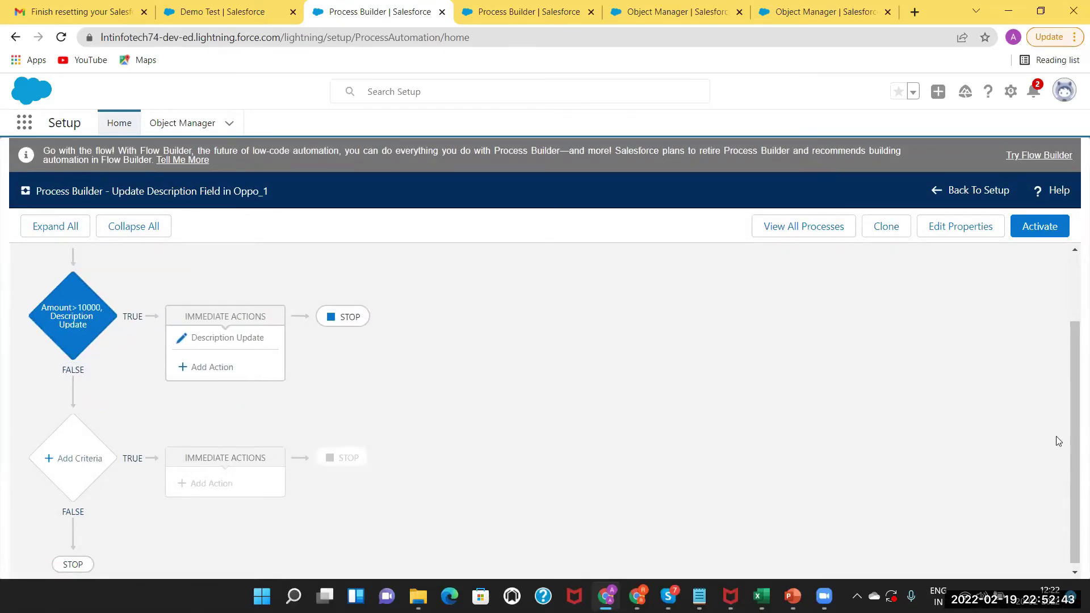
# Start a second criterion with the condition Amount greater than 5000.
pyautogui.moveTo(1074, 437); pyautogui.dragTo(1074, 288)
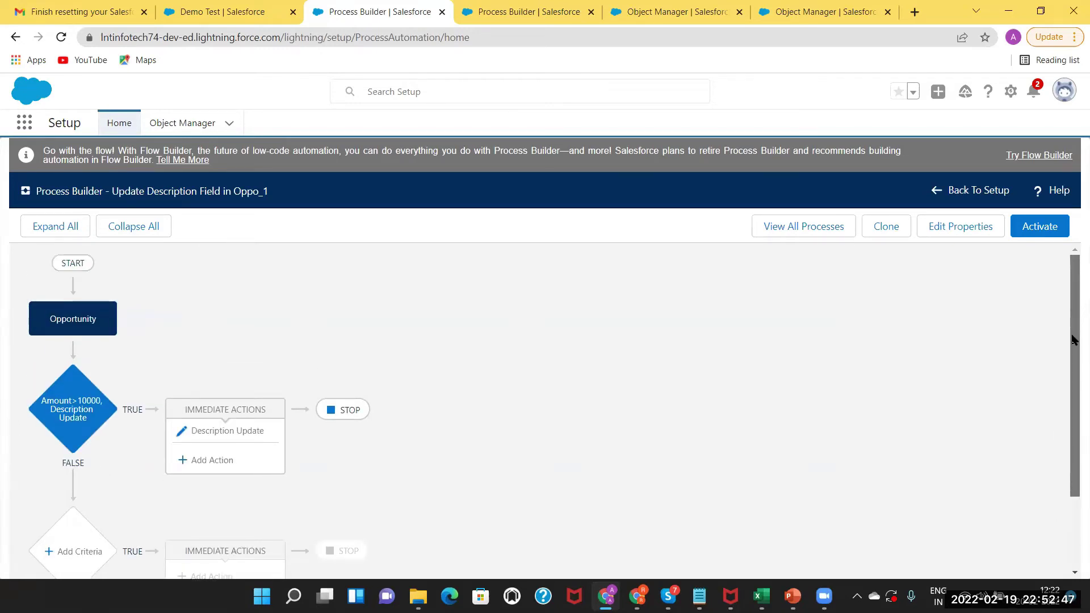
pyautogui.moveTo(1074, 352); pyautogui.dragTo(1070, 440)
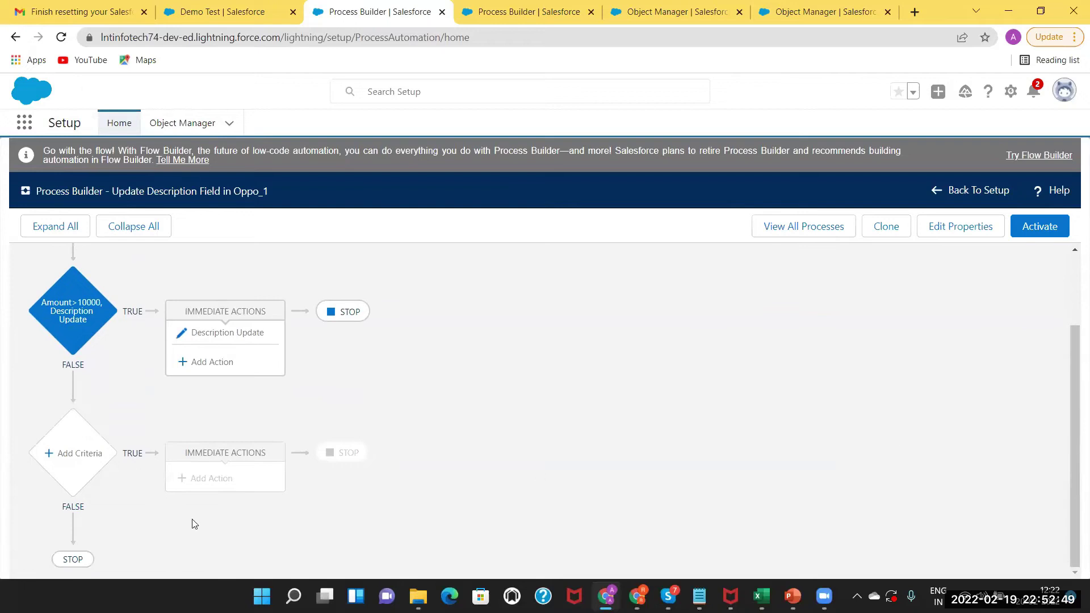
pyautogui.click(65, 457)
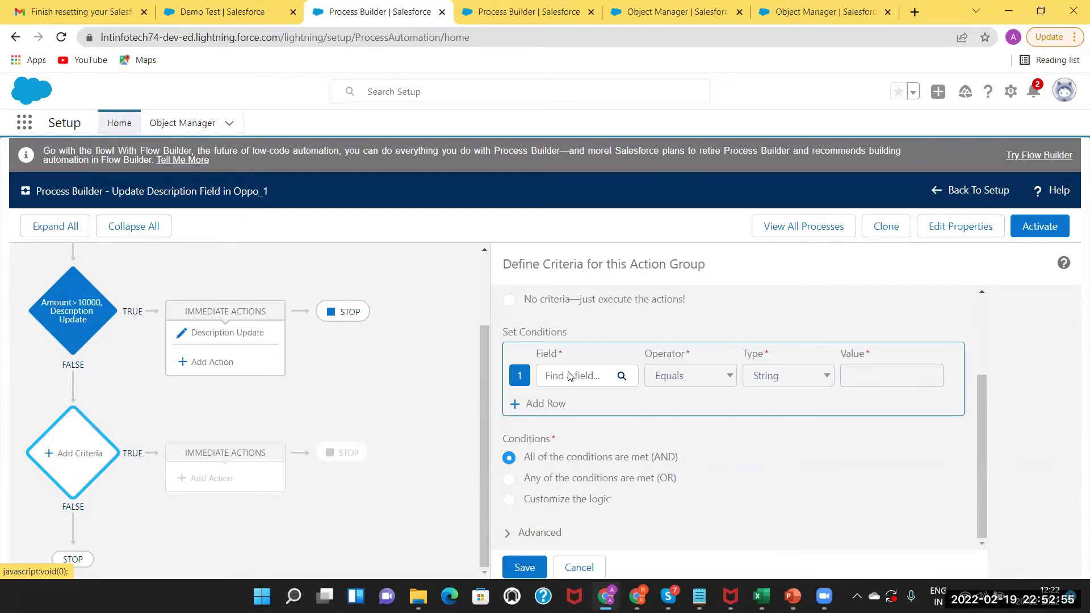
pyautogui.click(569, 376)
pyautogui.write('amoun')
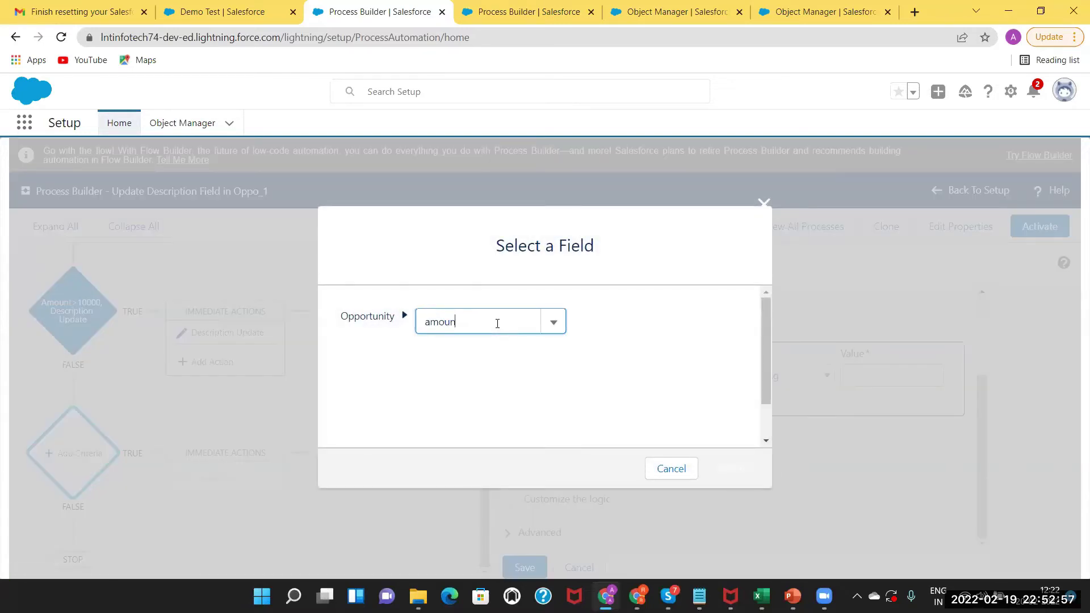
pyautogui.write('t')
pyautogui.click(469, 347)
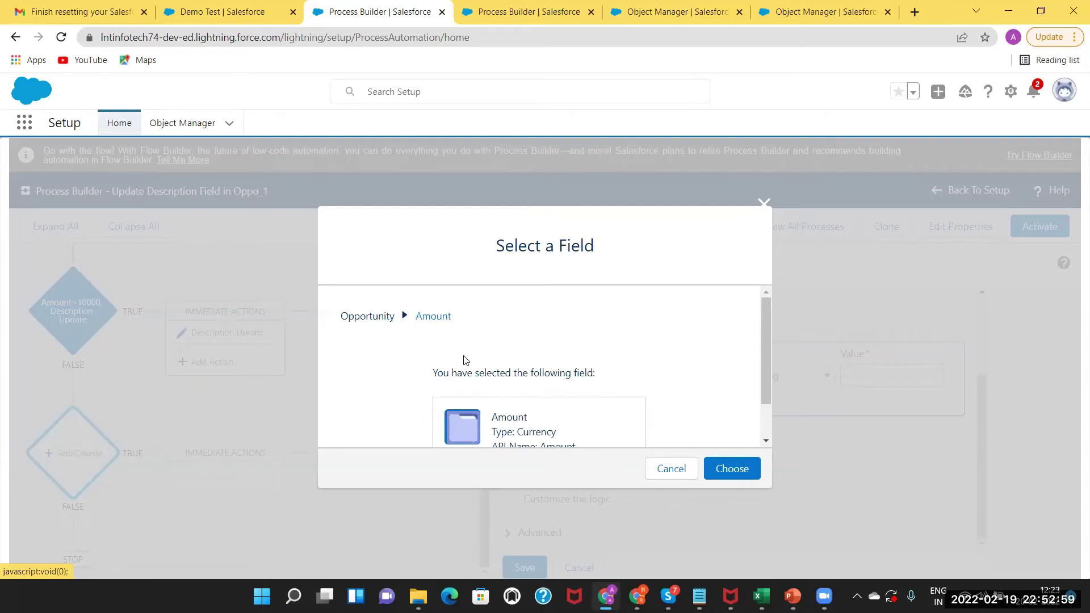
pyautogui.click(726, 468)
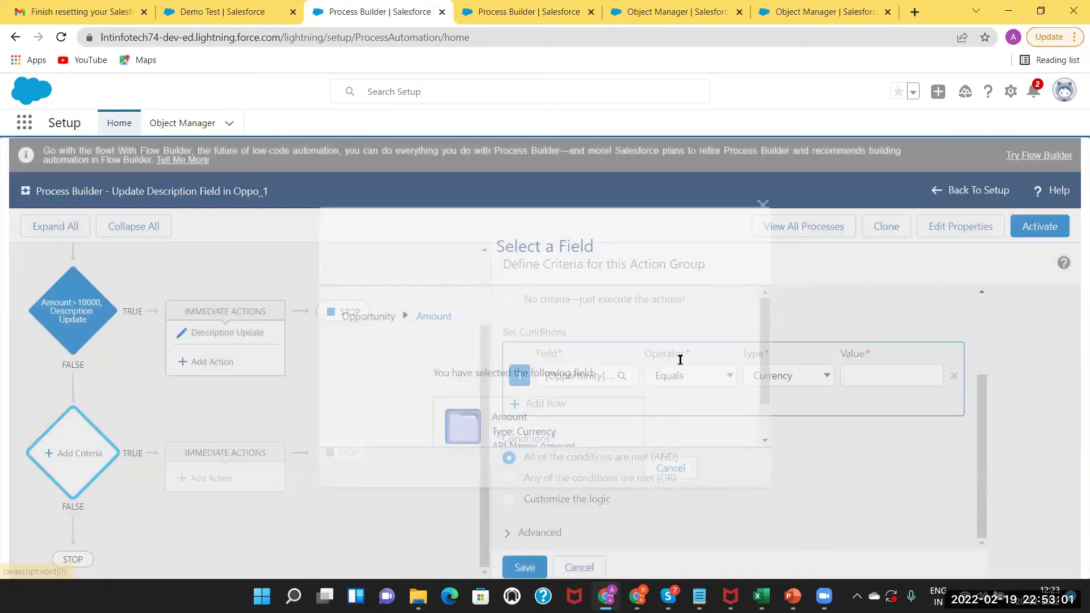
pyautogui.click(677, 377)
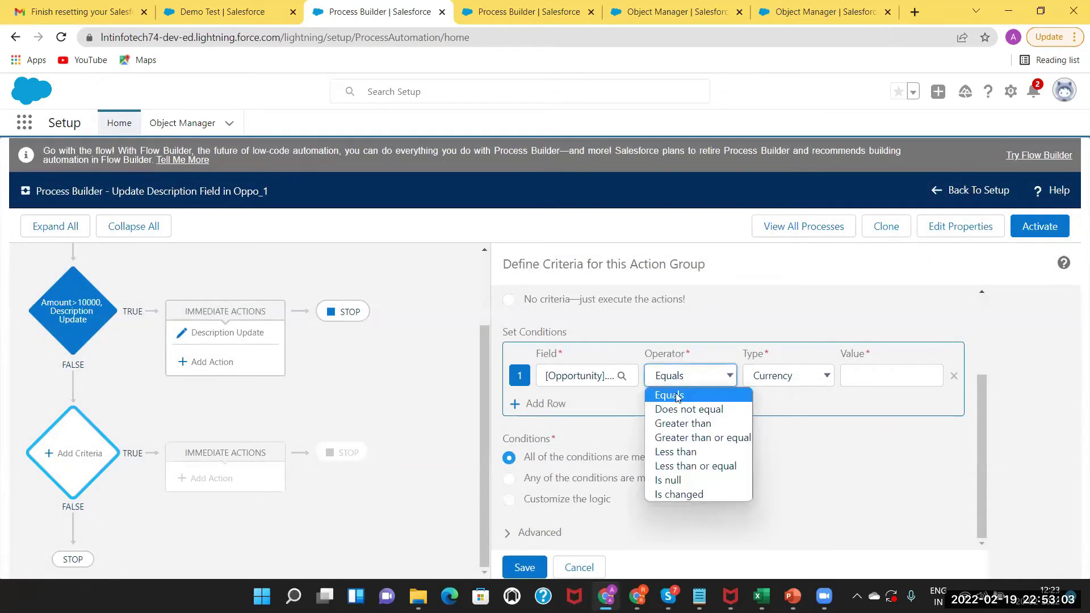
pyautogui.click(677, 425)
pyautogui.click(871, 368)
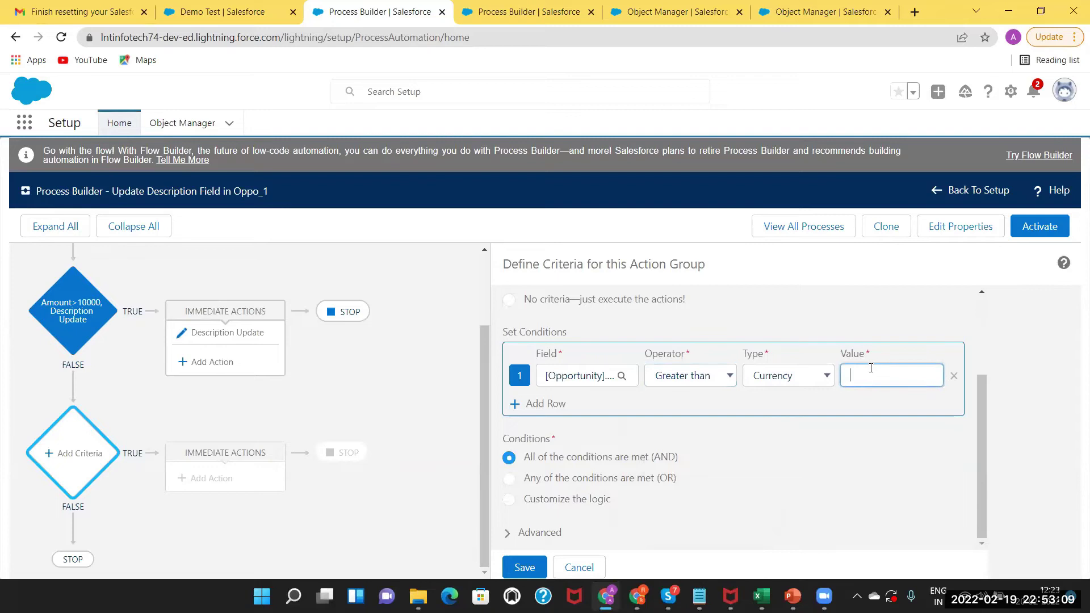
pyautogui.write('5000')
# Add a second condition, Amount less than 10000, and save the criterion.
pyautogui.click(545, 403)
pyautogui.click(589, 404)
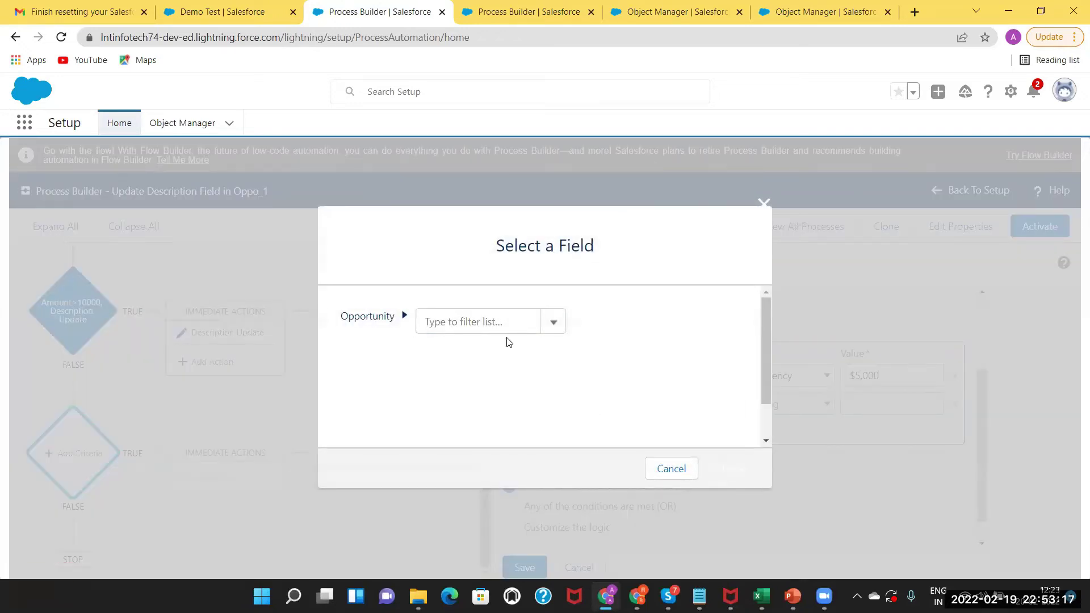
pyautogui.click(490, 332)
pyautogui.write('amount')
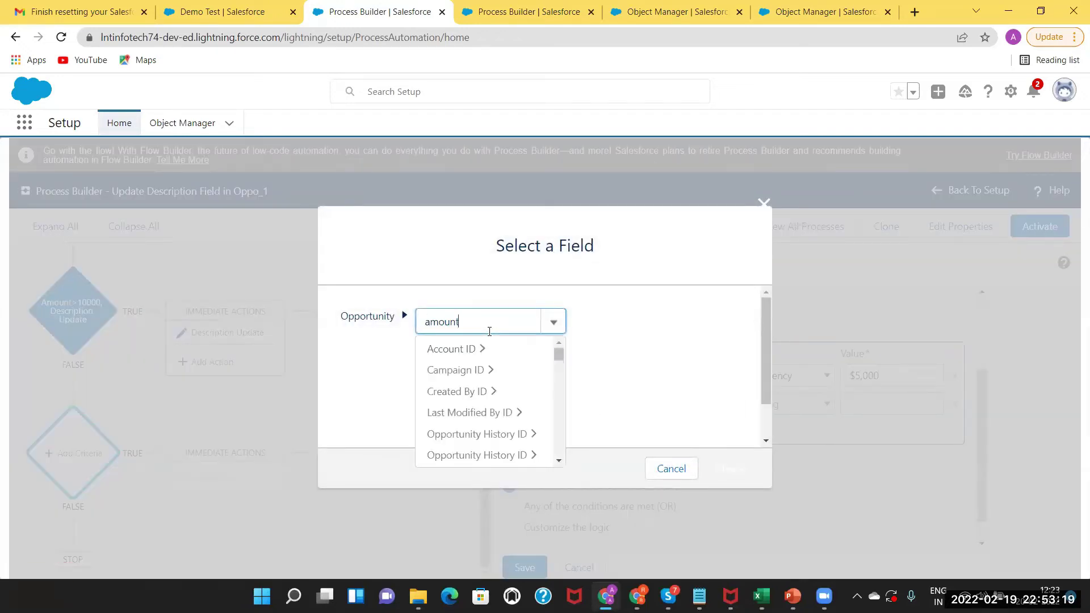
pyautogui.click(461, 349)
pyautogui.click(732, 478)
pyautogui.click(700, 407)
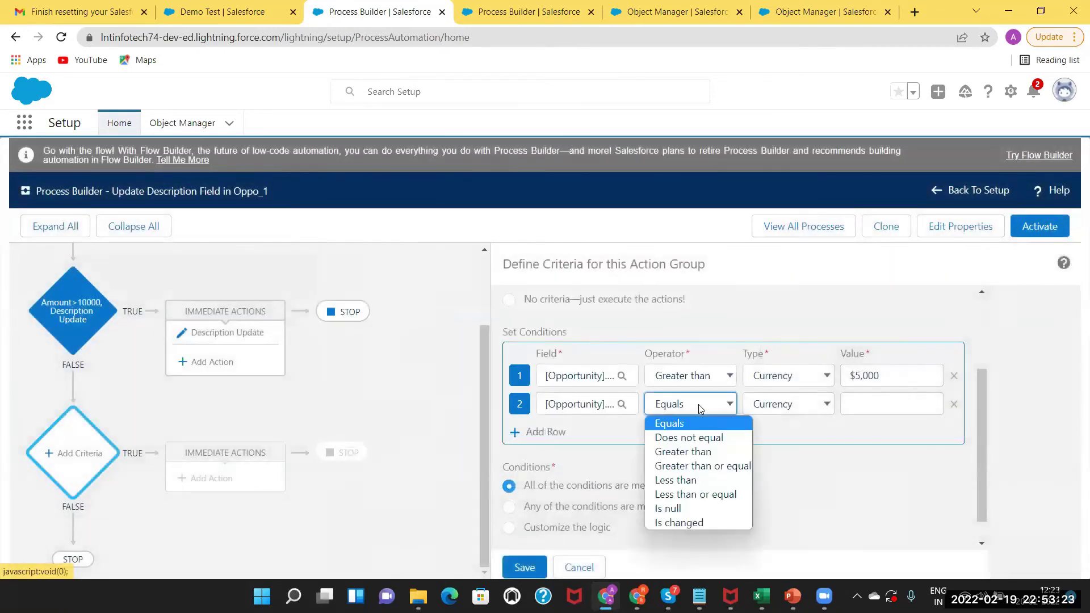
pyautogui.click(679, 480)
pyautogui.click(862, 402)
pyautogui.write('10000')
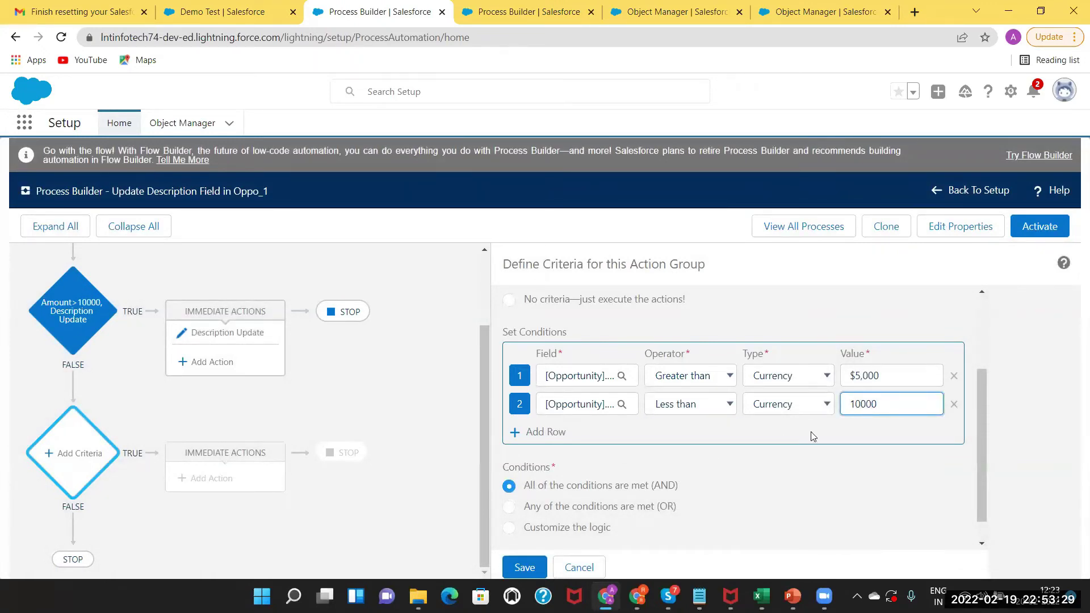
pyautogui.scroll(-1, 982, 530)
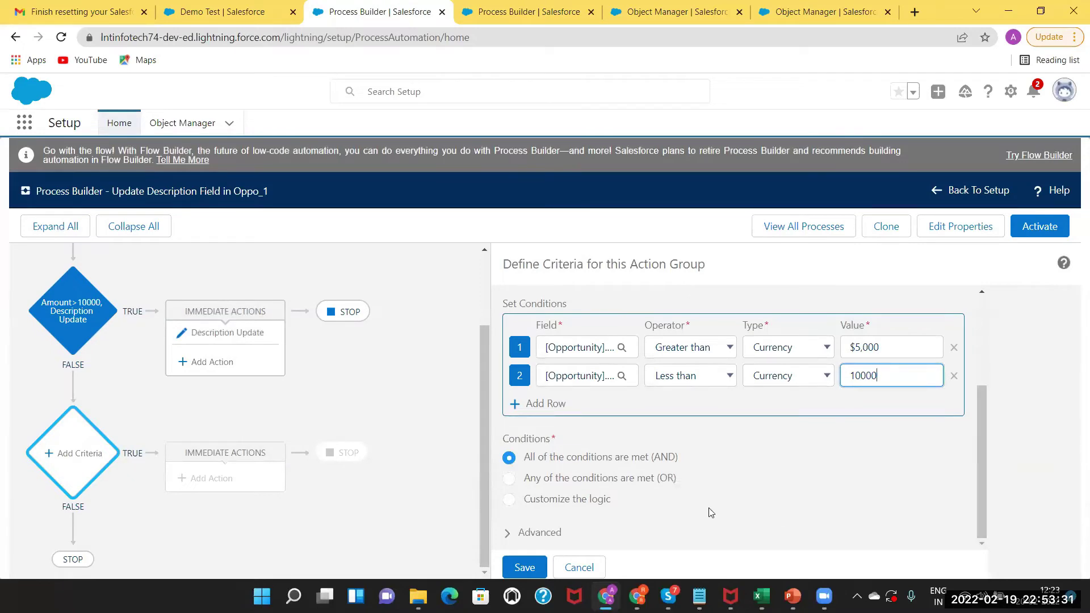
pyautogui.click(521, 568)
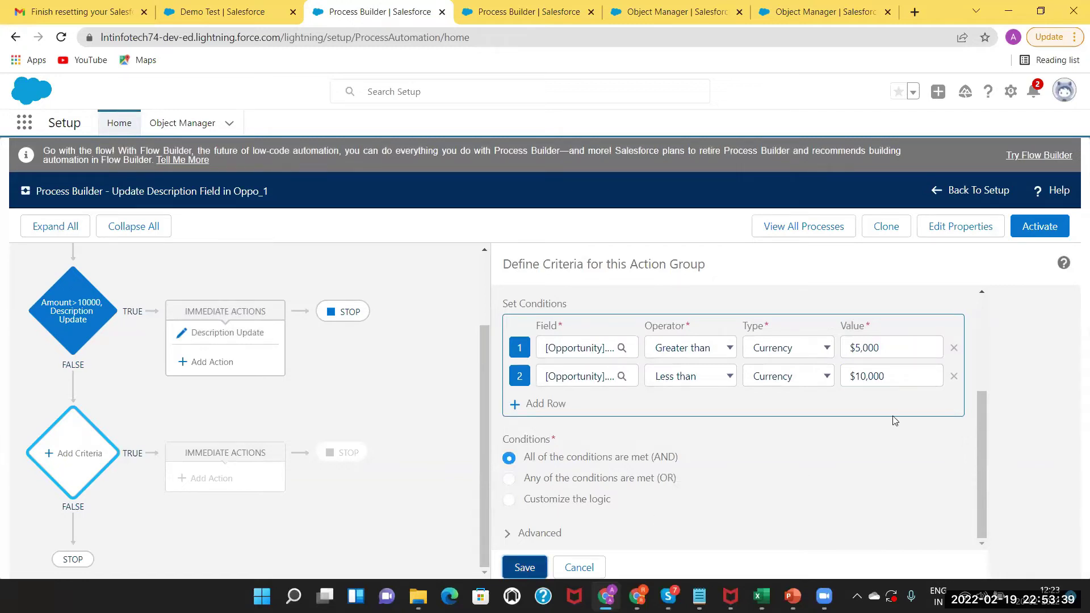
# Name the criterion 'Amount between 5000 to 10000' and save it.
pyautogui.moveTo(981, 420); pyautogui.dragTo(967, 326)
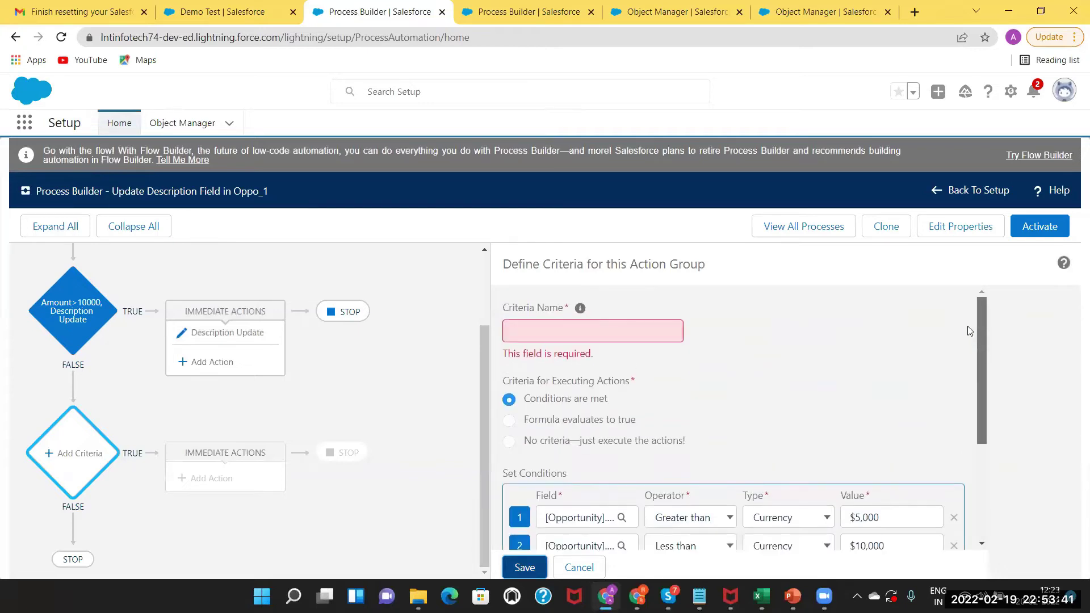
pyautogui.click(562, 328)
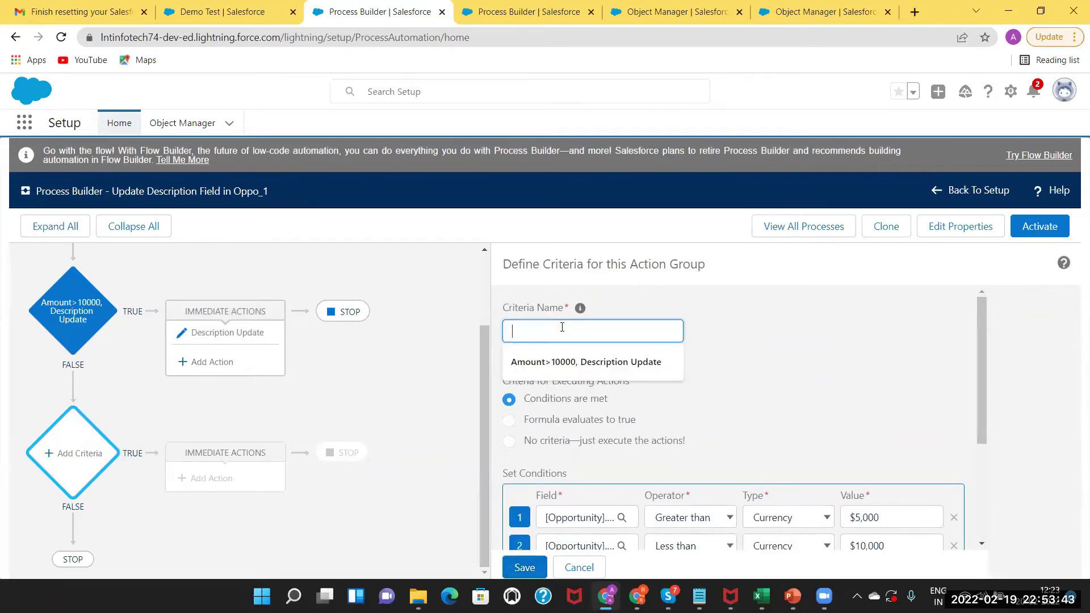
pyautogui.write('Amount between 5000 to 10000')
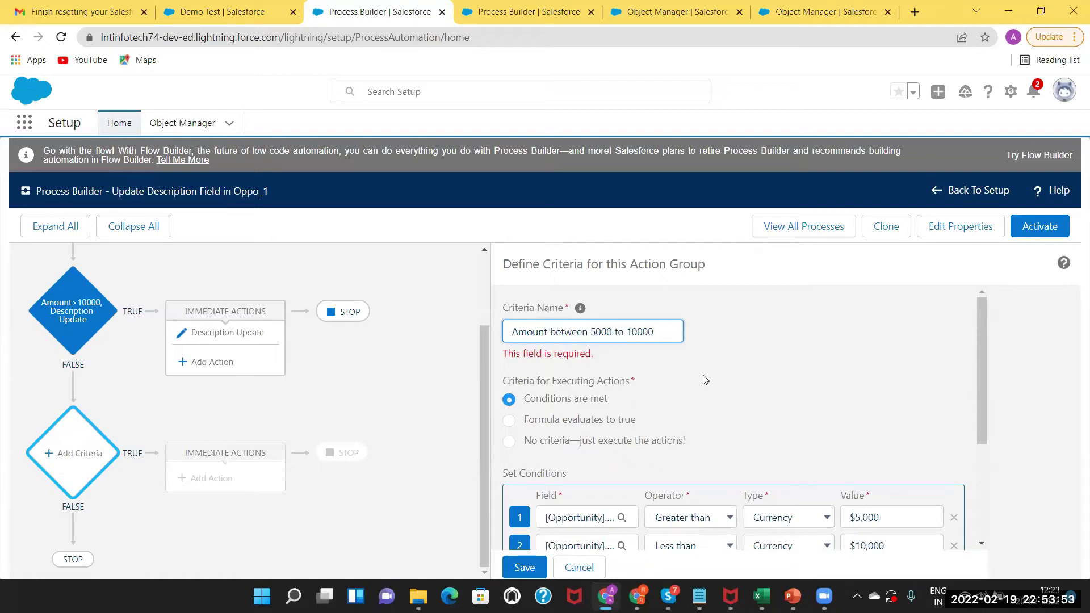
pyautogui.scroll(-3, 980, 386)
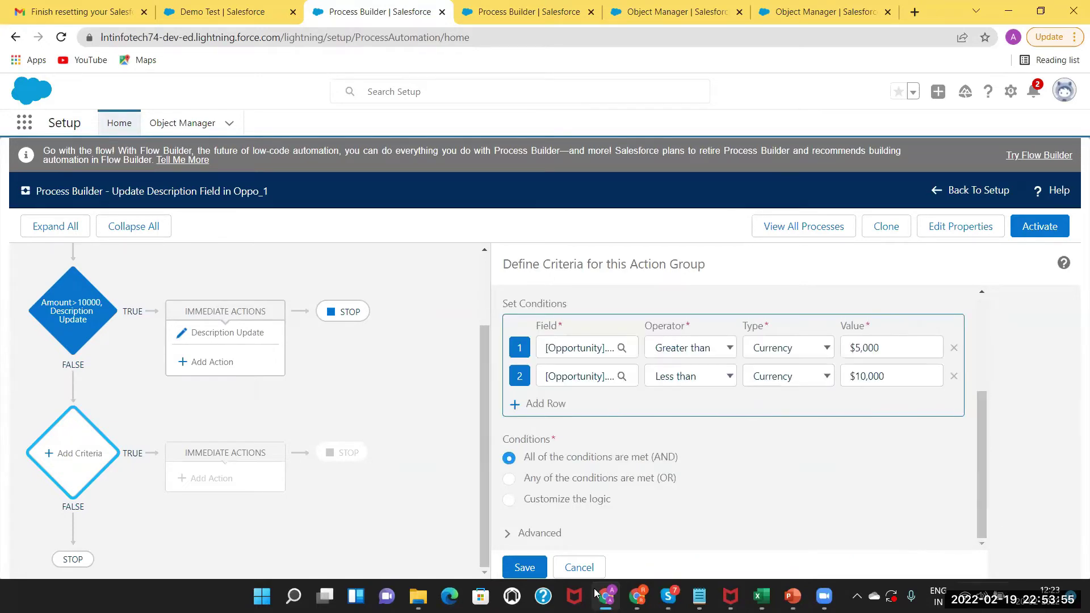
pyautogui.click(533, 566)
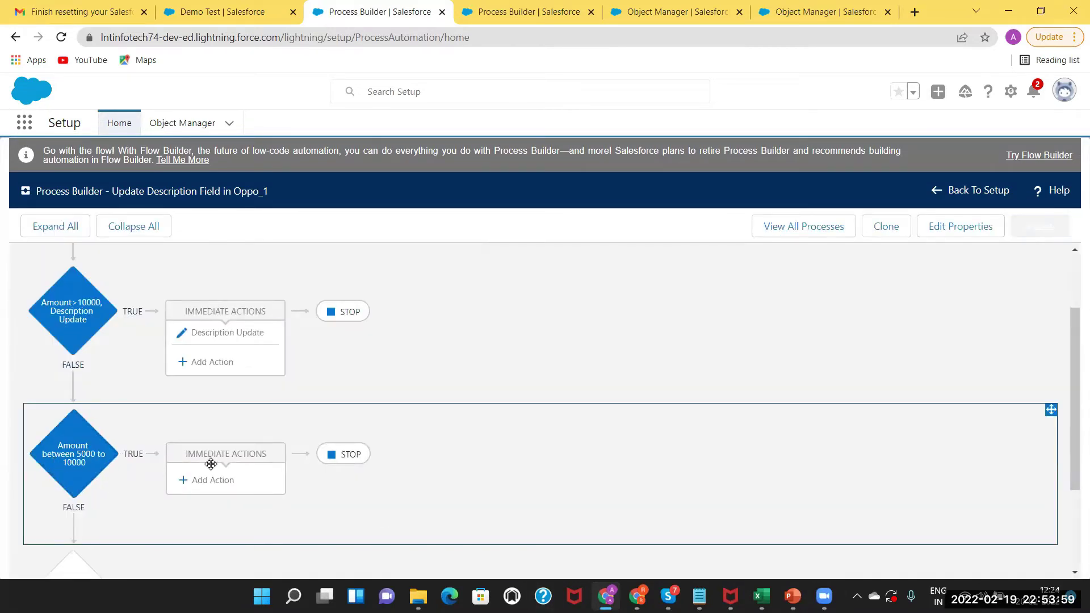
# Add an Update Records action 'Update Desc REcord' on the Opportunity that started the process.
pyautogui.click(207, 480)
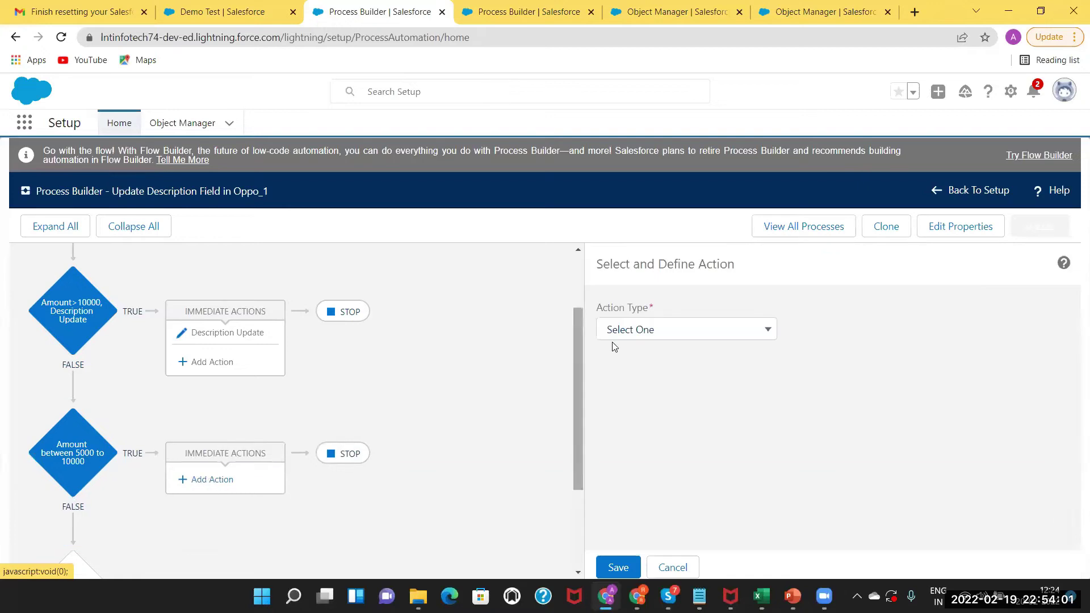
pyautogui.click(641, 334)
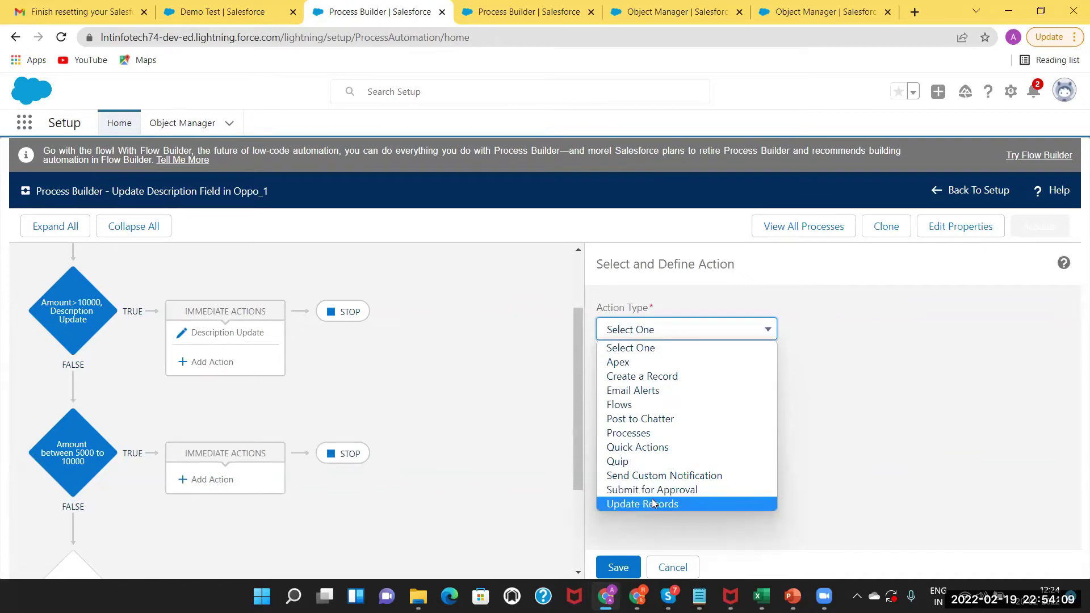
pyautogui.click(655, 505)
pyautogui.click(619, 379)
pyautogui.write('Upadte')
pyautogui.press('BackSpace')
pyautogui.press('BackSpace')
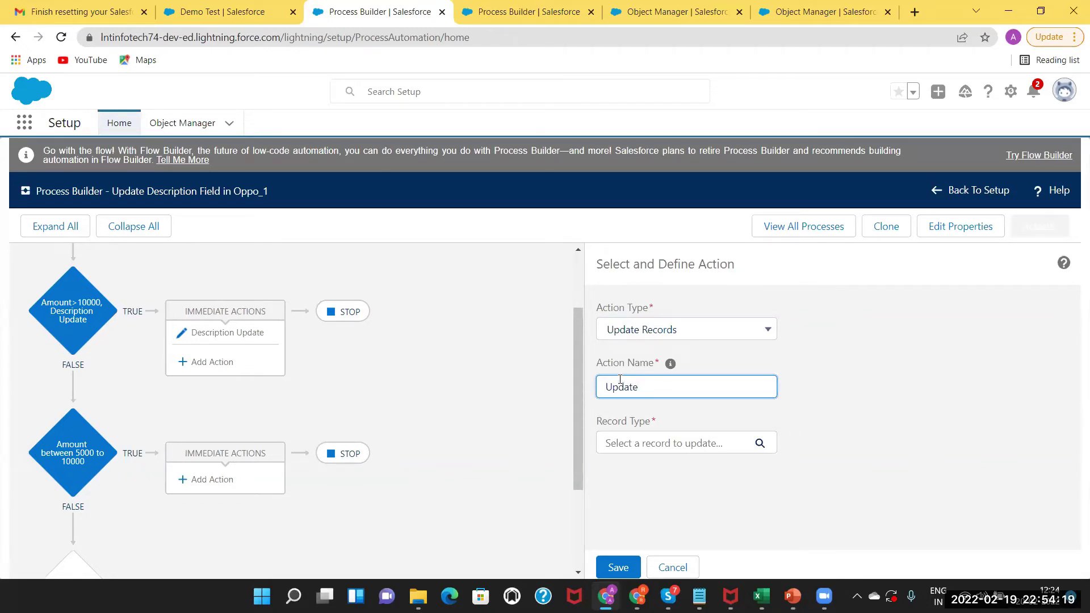
pyautogui.write('Desc REcord')
pyautogui.click(653, 444)
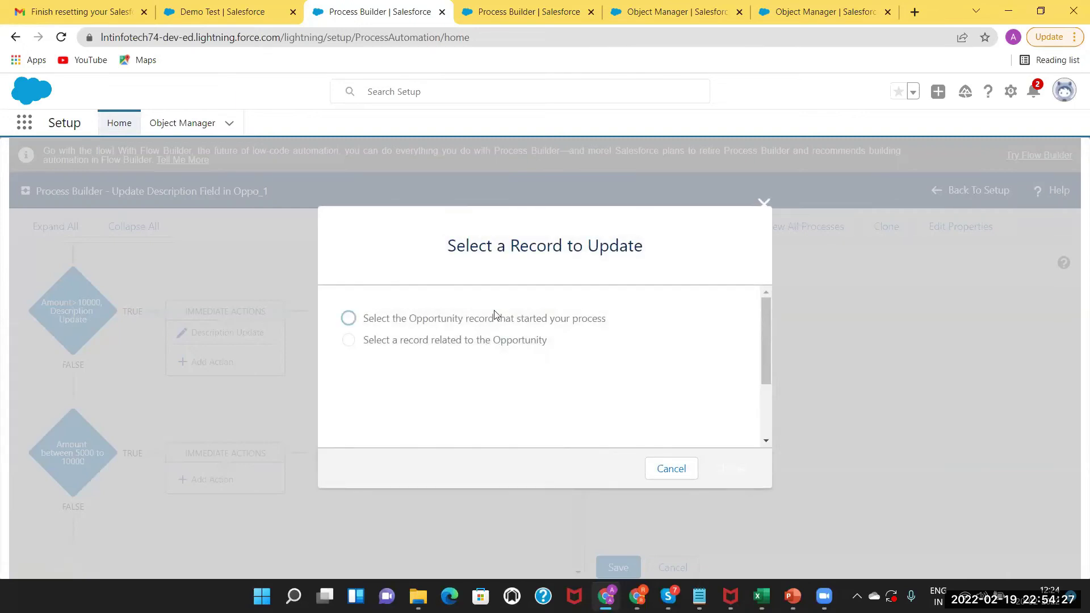
pyautogui.click(348, 318)
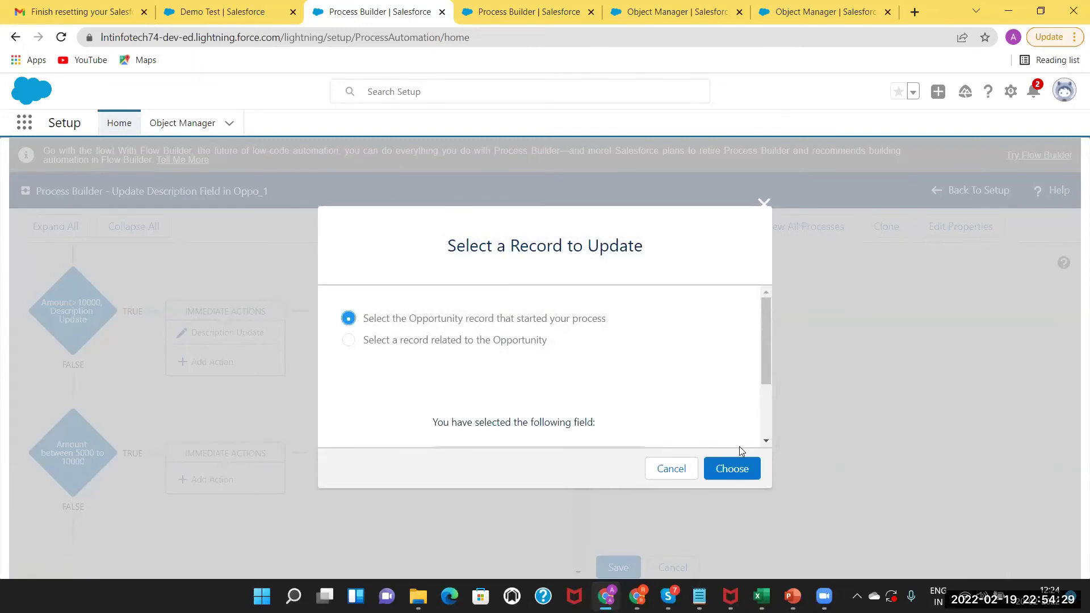
# Have the action set Description to 'Updated Second Condition' and save it.
pyautogui.click(746, 468)
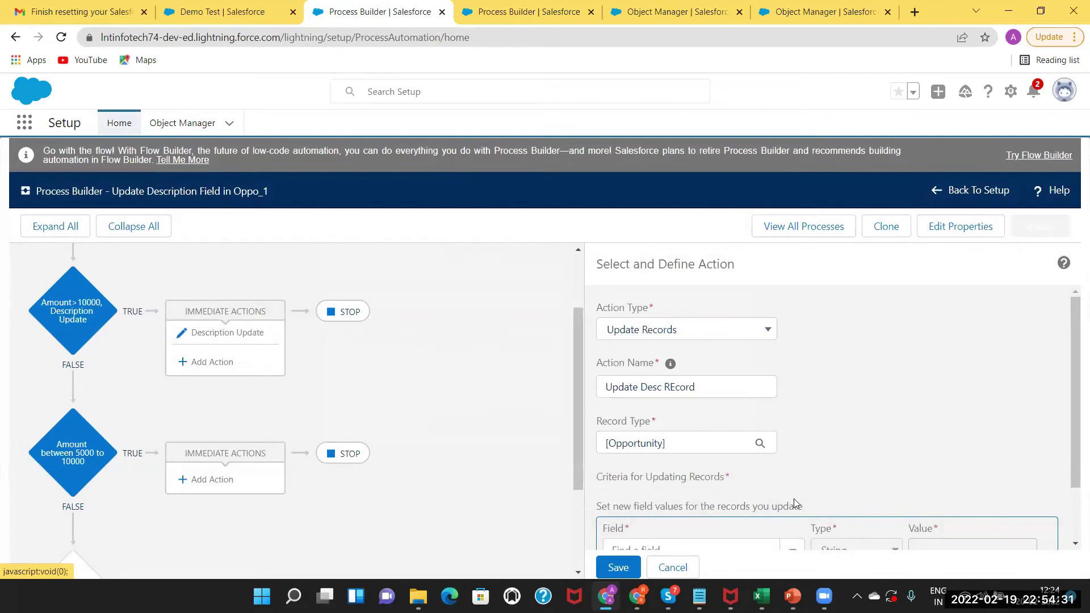
pyautogui.moveTo(1074, 450); pyautogui.dragTo(1073, 538)
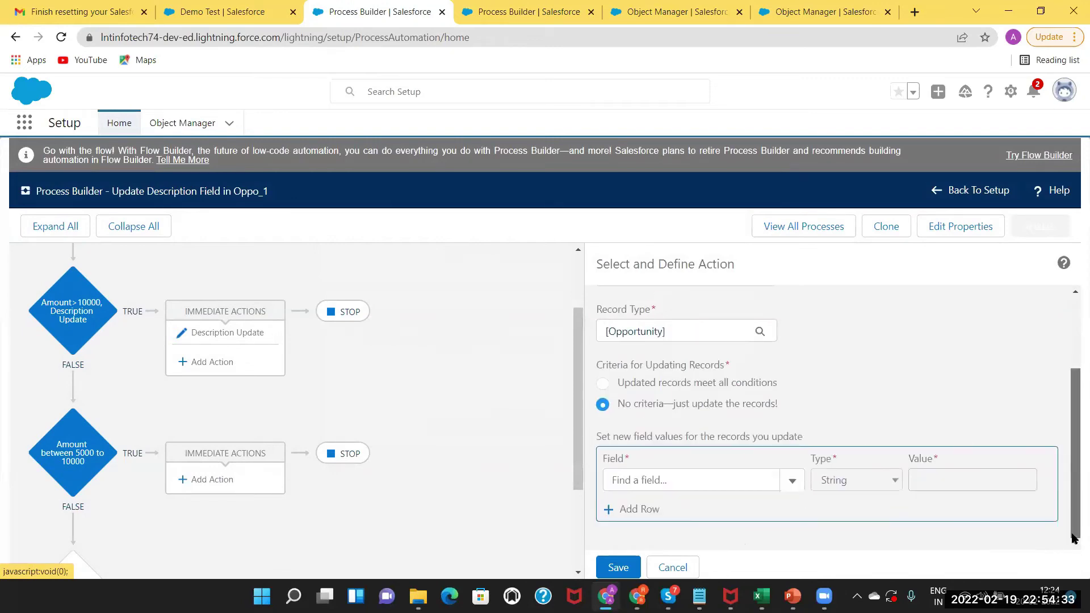
pyautogui.click(657, 480)
pyautogui.write('des')
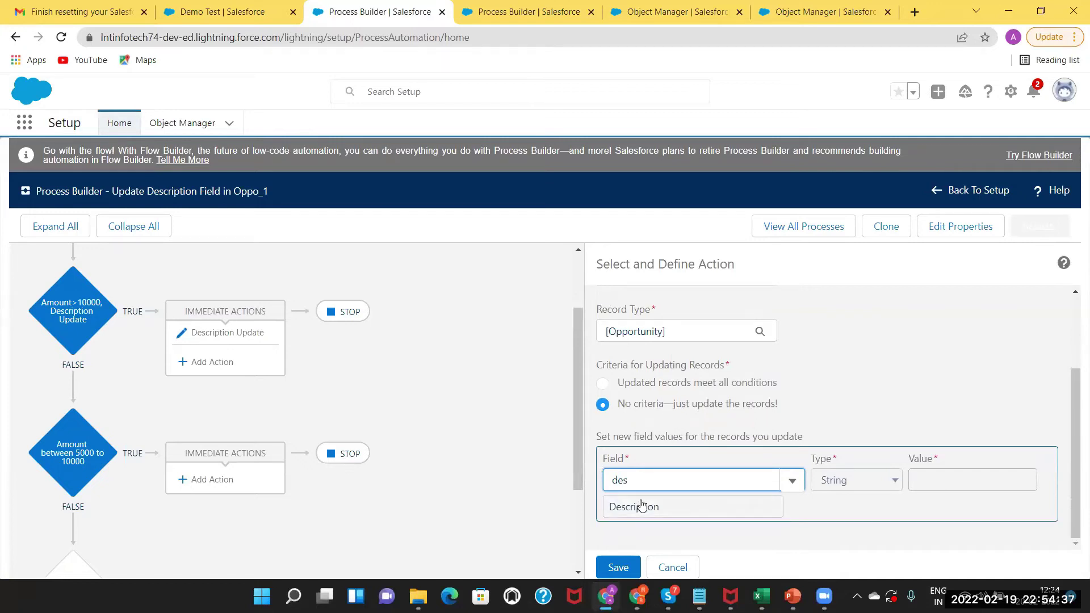
pyautogui.click(637, 504)
pyautogui.click(953, 478)
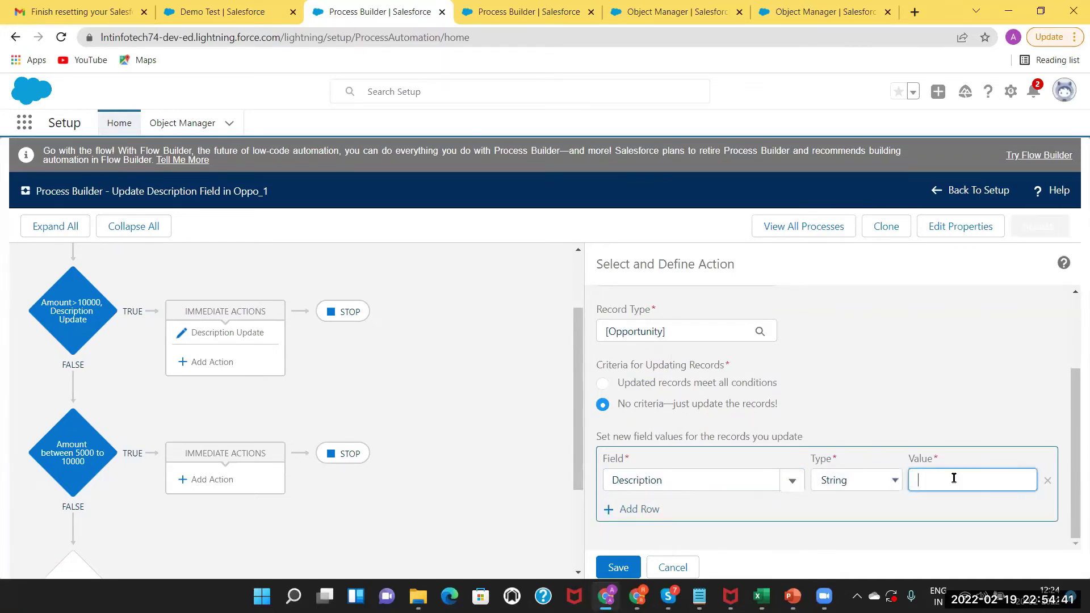
pyautogui.write('Updated')
pyautogui.write(' Secon')
pyautogui.write('d Con')
pyautogui.press('BackSpace')
pyautogui.press('BackSpace')
pyautogui.write('d Condition')
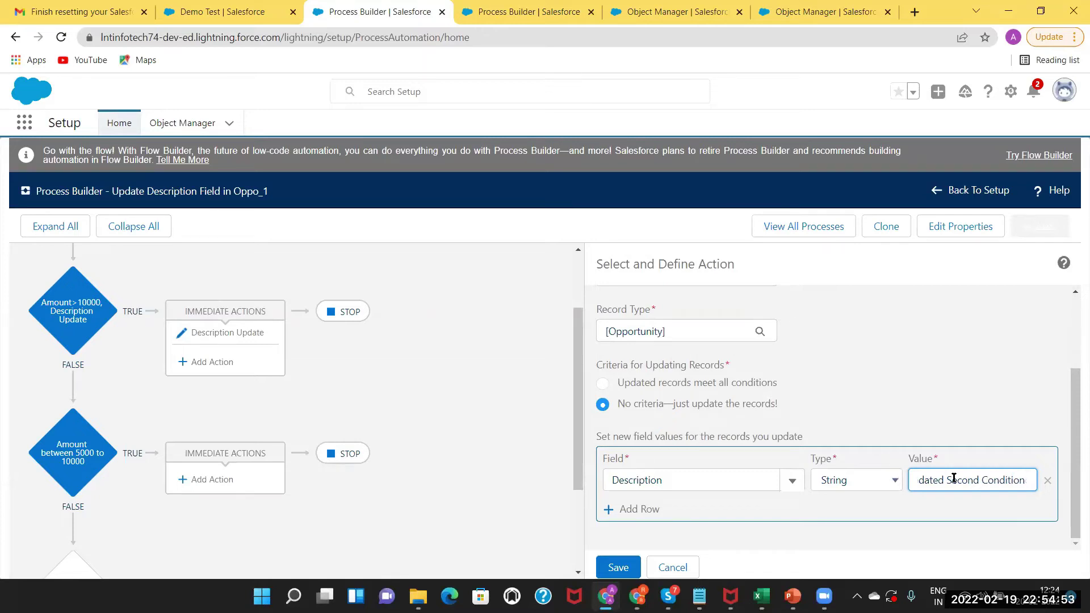
pyautogui.click(619, 568)
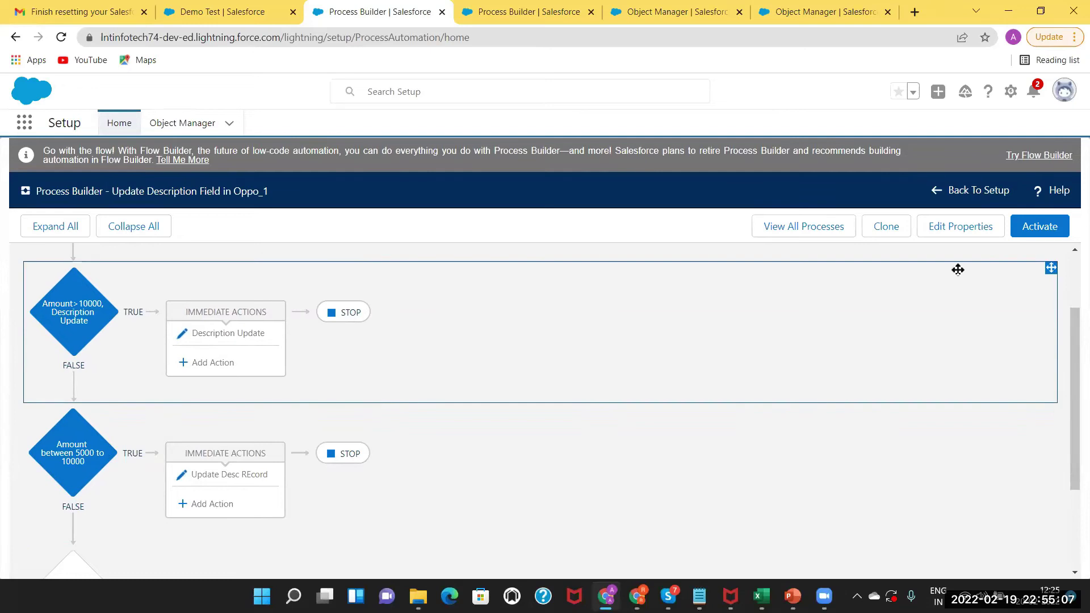
# Activate the Oppo_1 version and switch back to the Demo Test opportunity.
pyautogui.click(1027, 233)
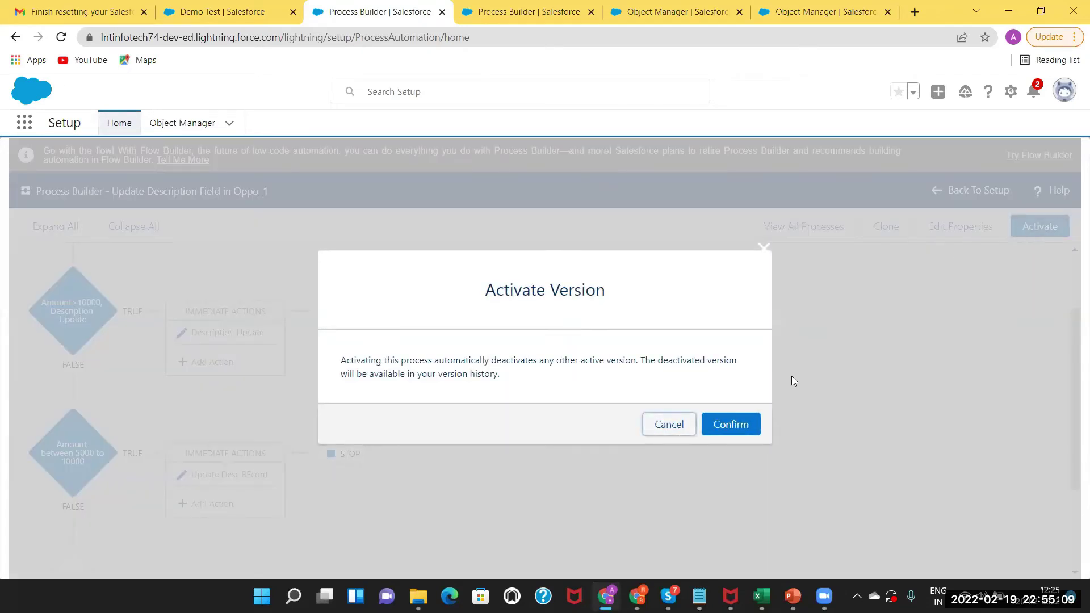
pyautogui.click(731, 424)
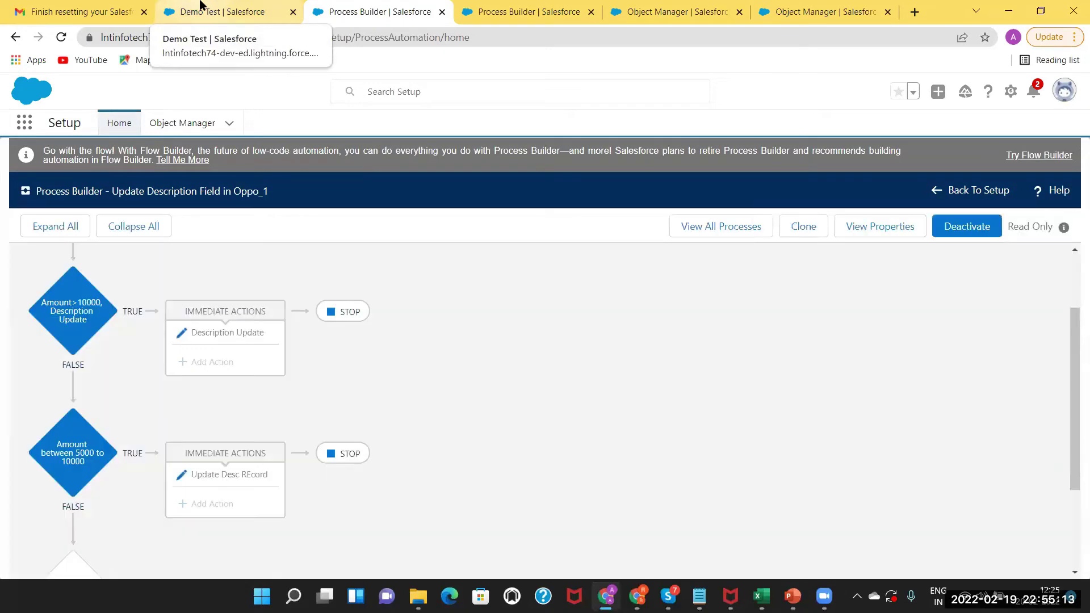
pyautogui.click(200, 4)
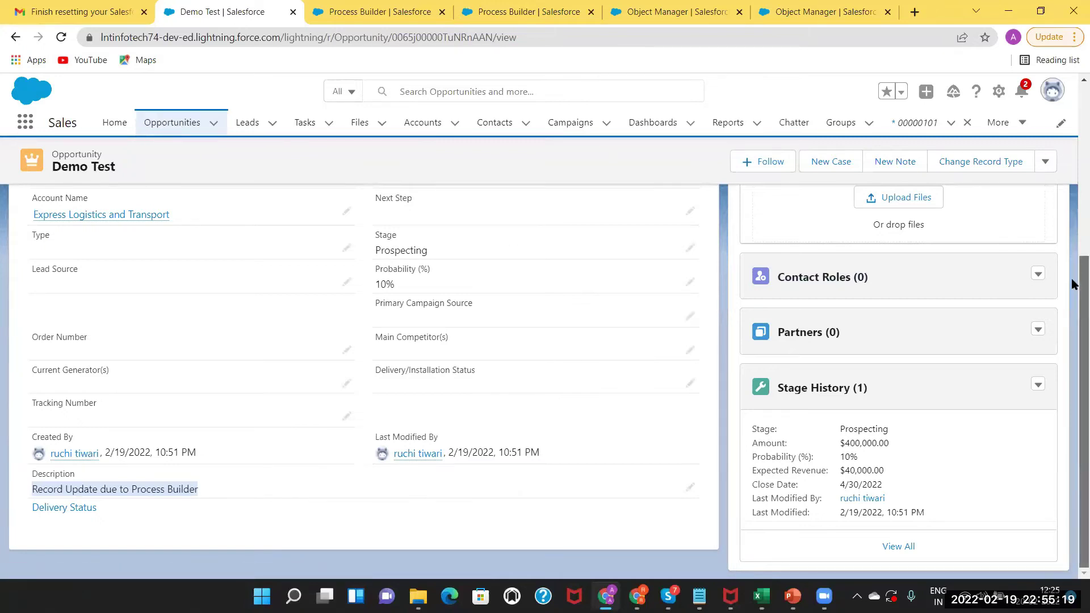
# Change the Demo Test opportunity's Amount to 6000 and save it.
pyautogui.scroll(5, 1073, 282)
pyautogui.scroll(2, 716, 341)
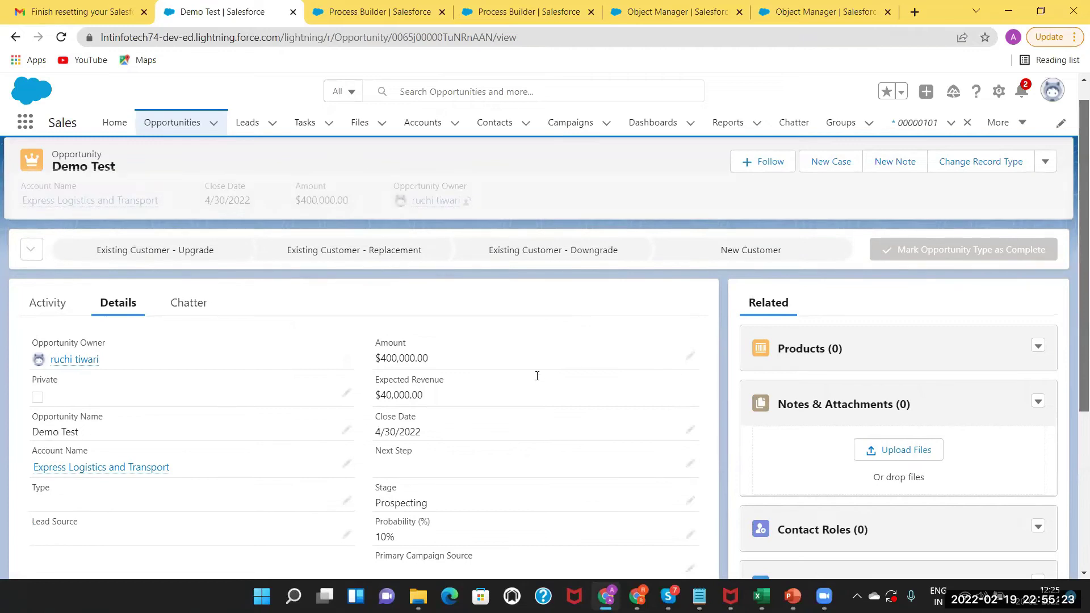
pyautogui.doubleClick(537, 376)
pyautogui.press('BackSpace')
pyautogui.press('BackSpace')
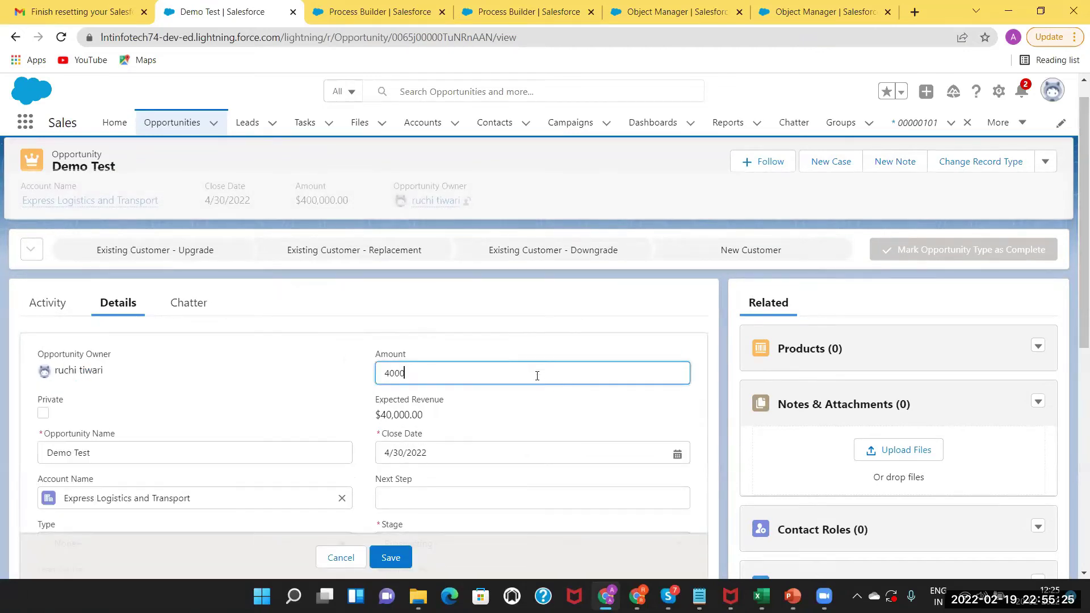
pyautogui.press('BackSpace')
pyautogui.press('BackSpace')
pyautogui.press('BackSpace')
pyautogui.write('6000')
pyautogui.click(392, 559)
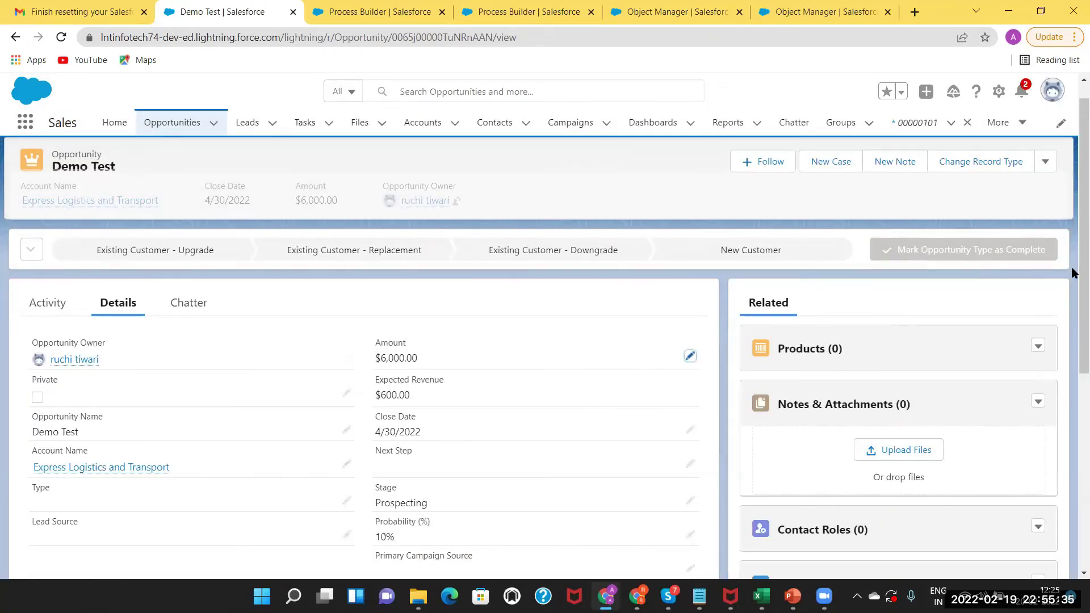
# Confirm the Description reads 'Updated Second Condition', check the process diagram, then return to Demo Test.
pyautogui.scroll(-3, 136, 397)
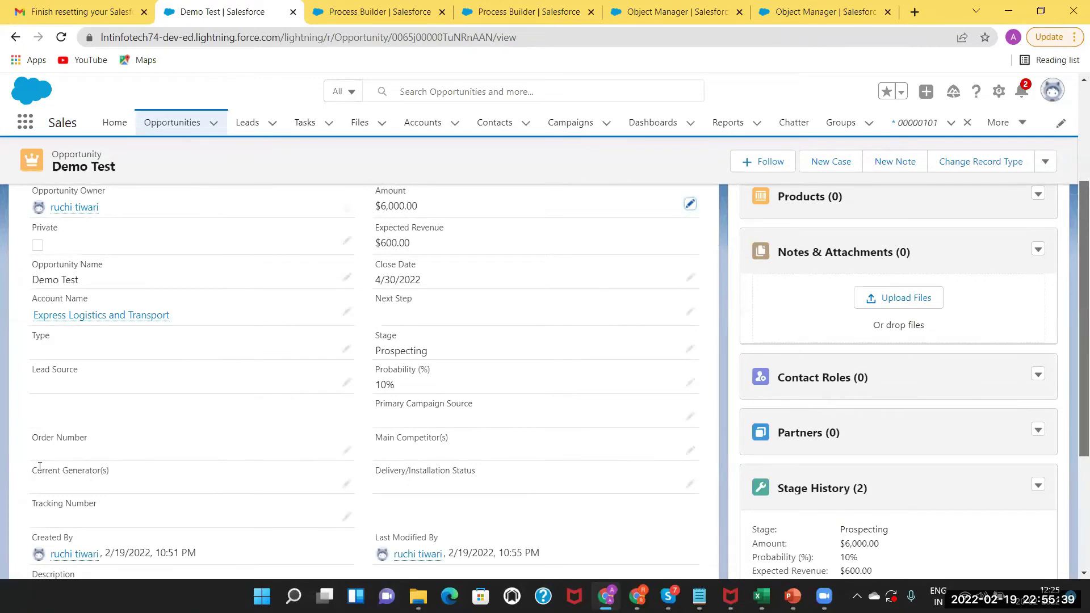
pyautogui.scroll(-3, 91, 466)
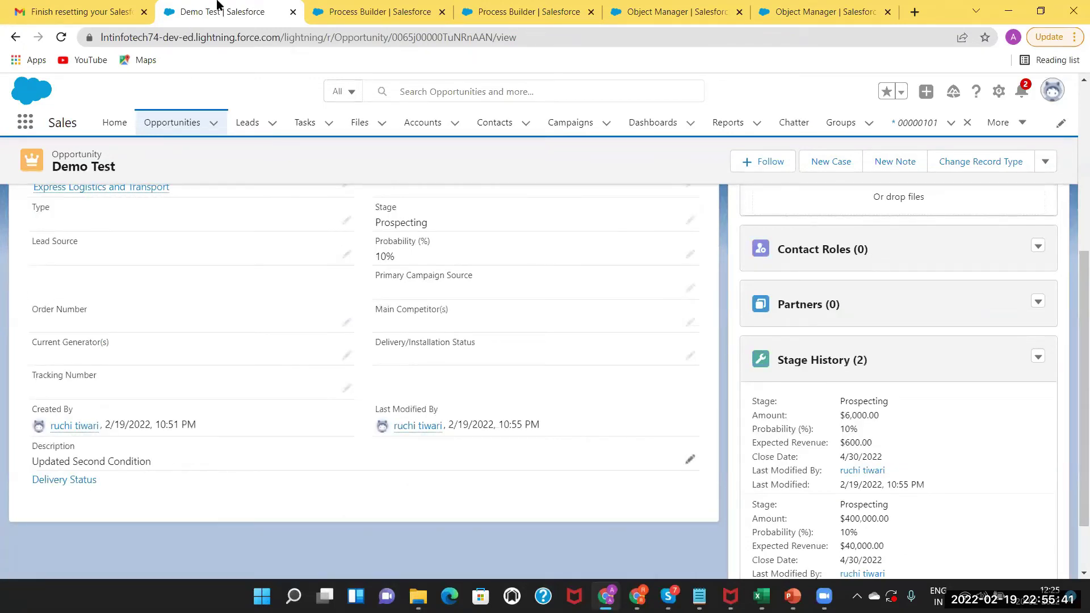
pyautogui.click(364, 13)
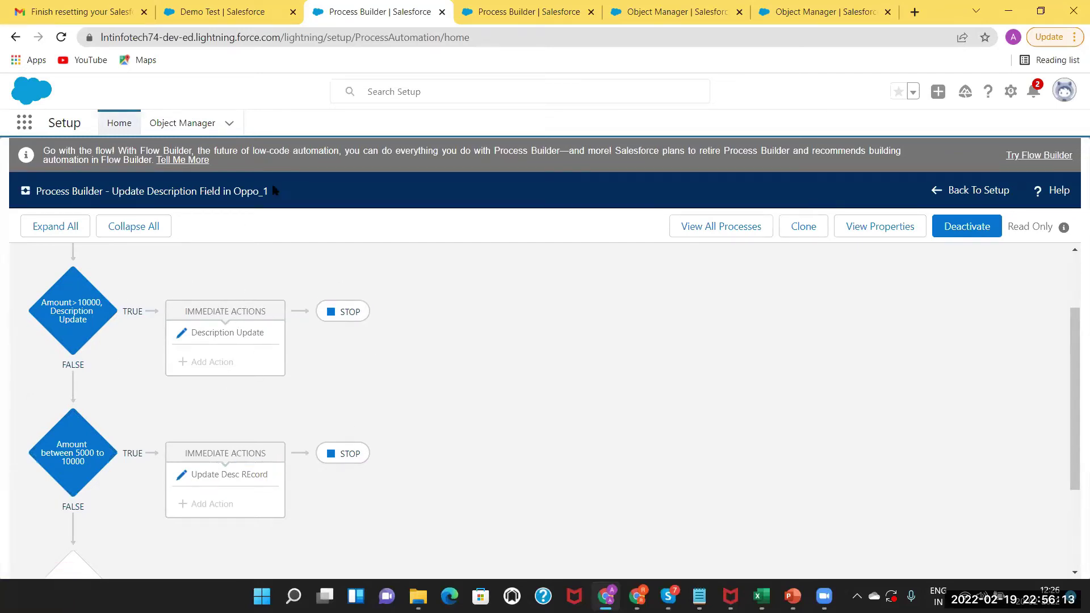
pyautogui.click(260, 9)
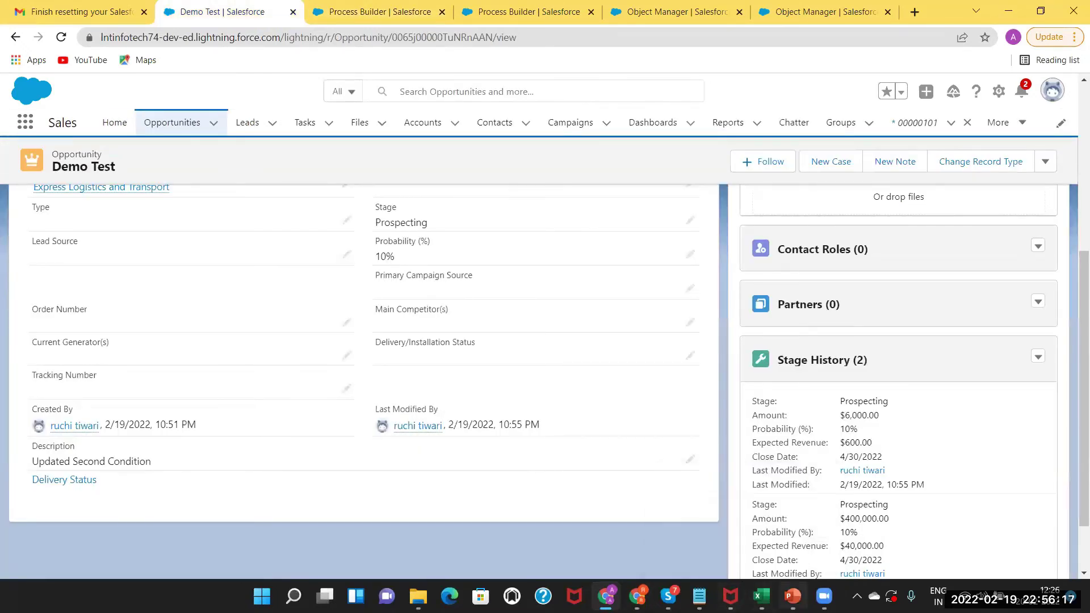
# Show slide 26, Data Loader / Workbench, in PowerPoint, then return to the Demo Test opportunity.
pyautogui.hotkey('alt', 'Tab')
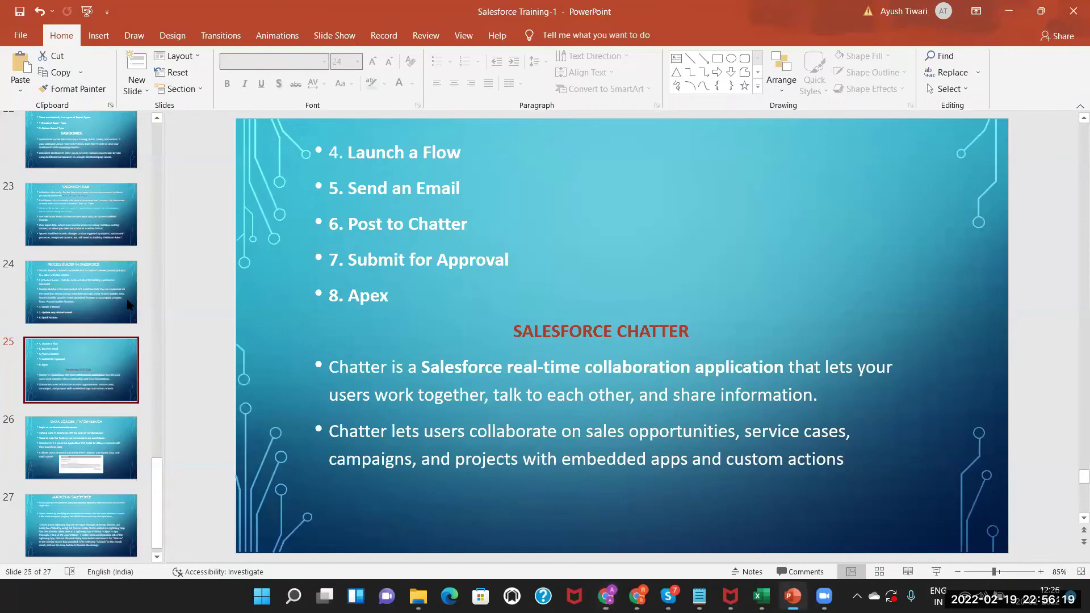
pyautogui.click(102, 431)
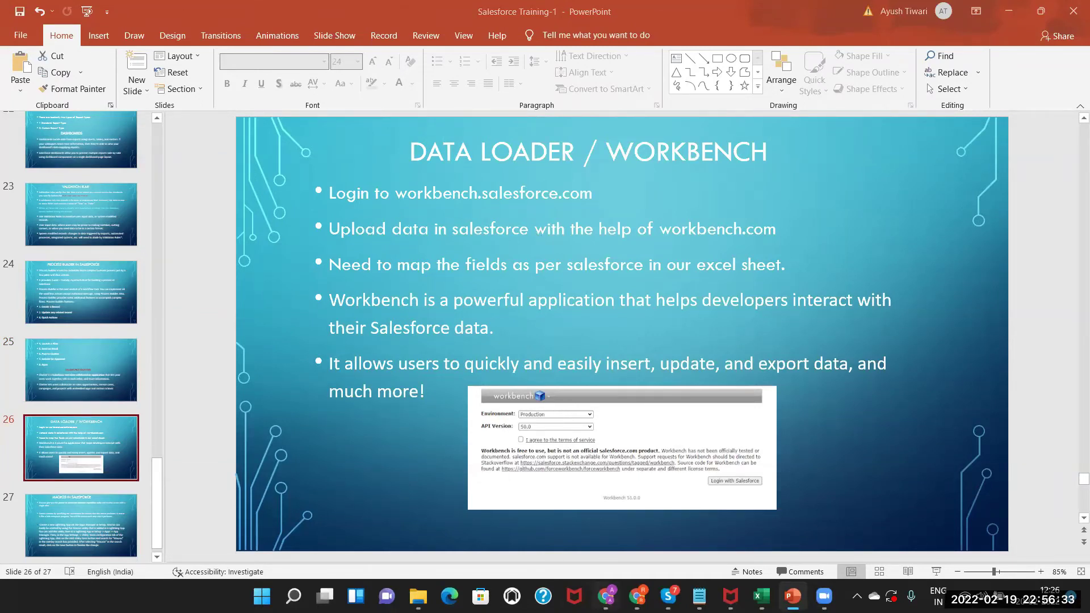
pyautogui.click(606, 596)
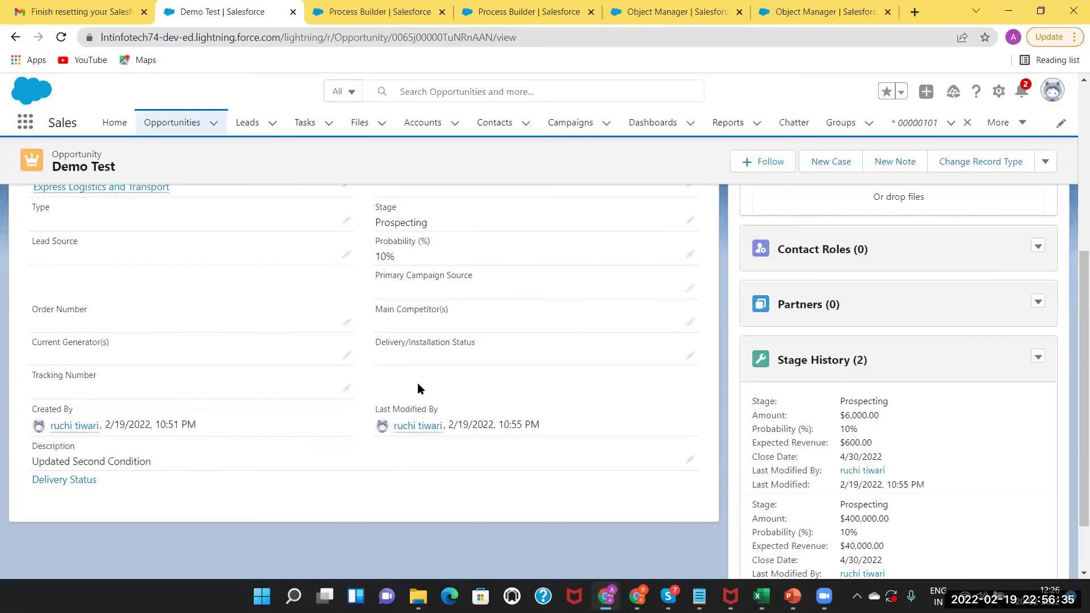
pyautogui.moveTo(1074, 300); pyautogui.dragTo(1068, 99)
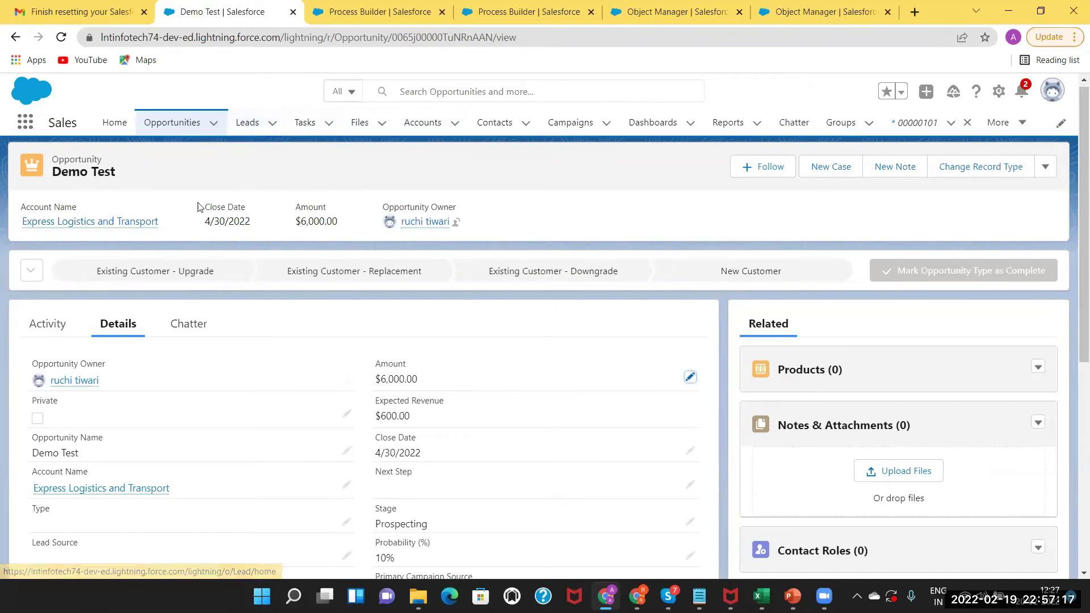
# Display the All Accounts list view of 15 accounts, then bring PowerPoint's Data Loader / Workbench slide forward.
pyautogui.click(424, 124)
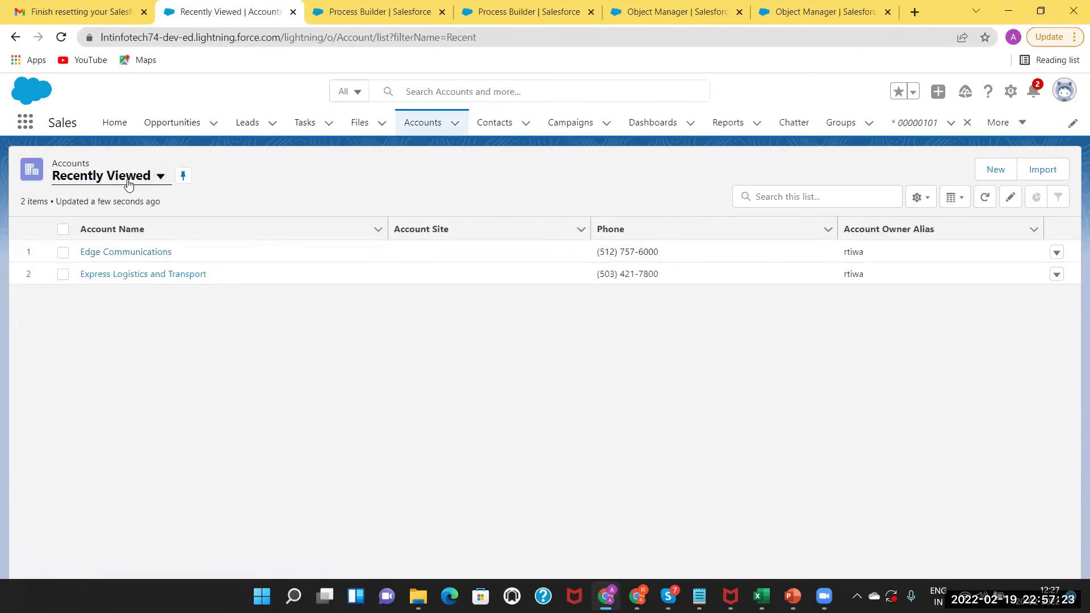
pyautogui.click(160, 176)
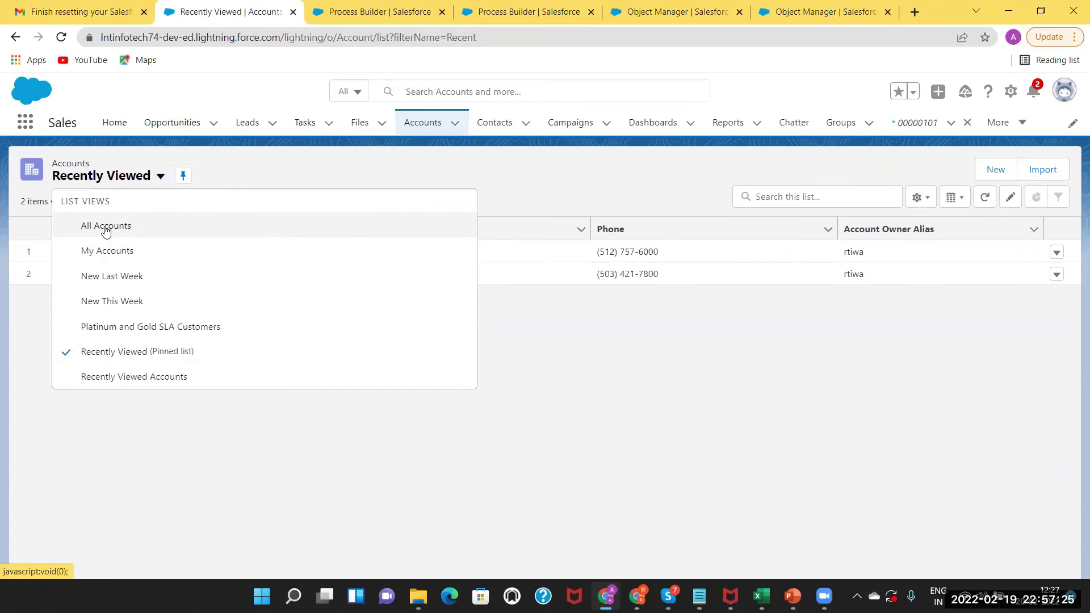
pyautogui.click(106, 226)
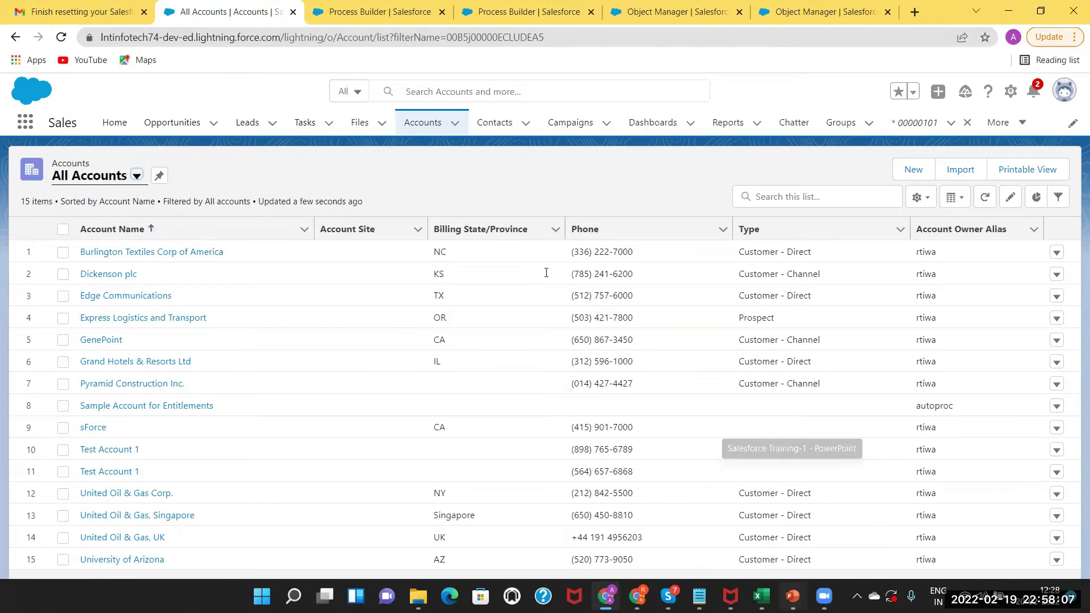
pyautogui.hotkey('alt', 'Tab')
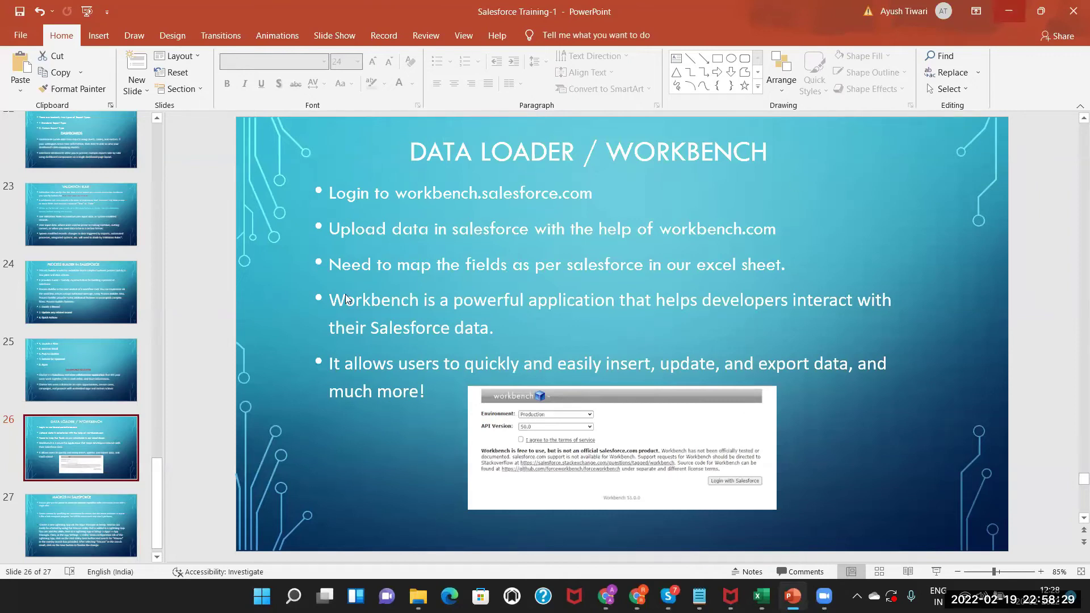
pyautogui.click(1006, 16)
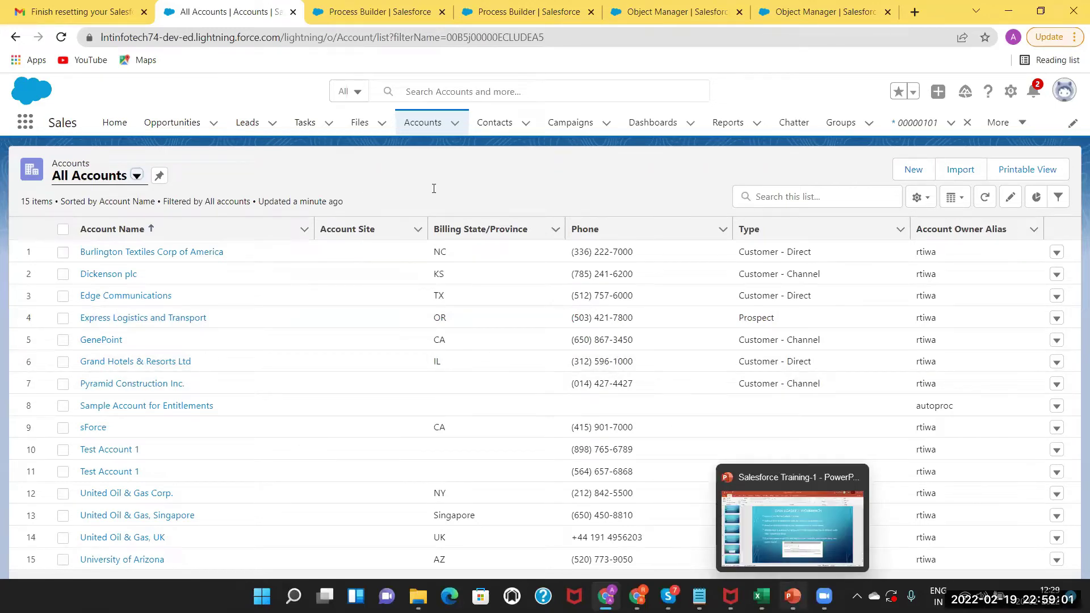
pyautogui.hotkey('alt', 'Tab')
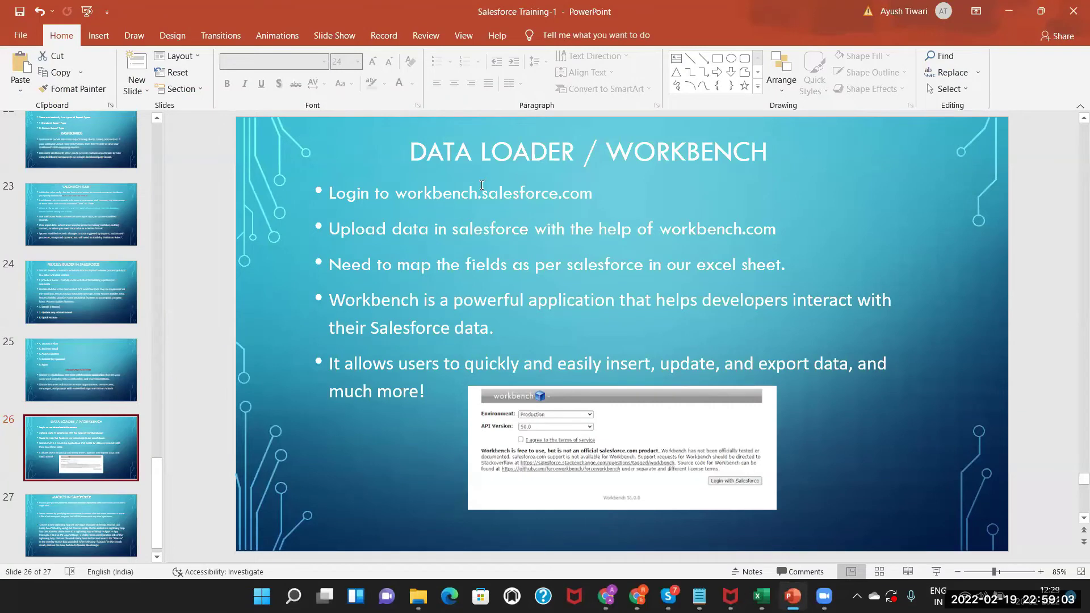
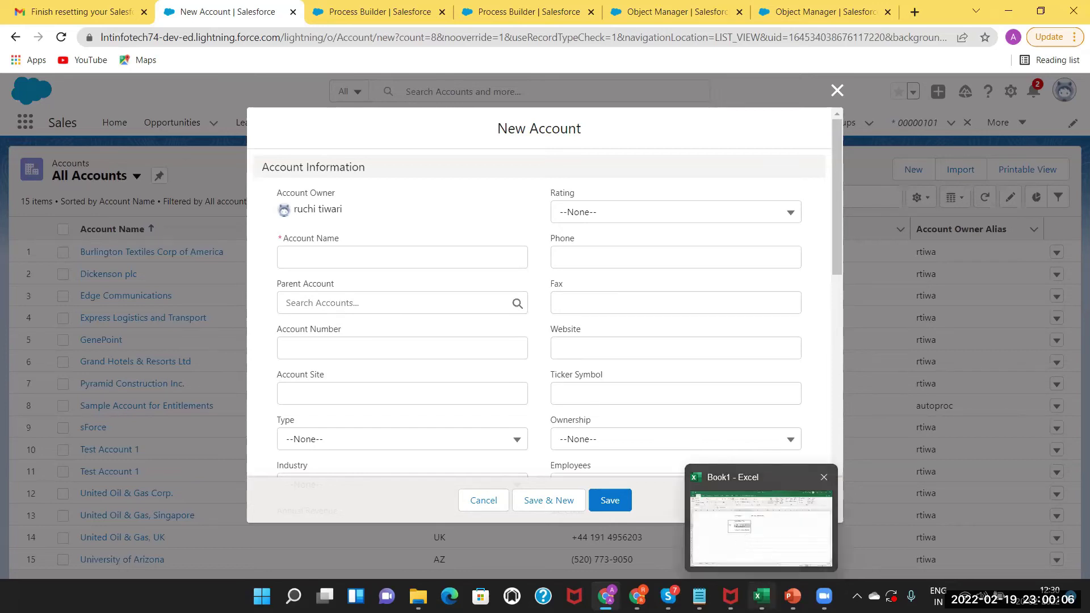
# Launch Excel from the taskbar and create a new blank workbook, Book2.
pyautogui.click(719, 512)
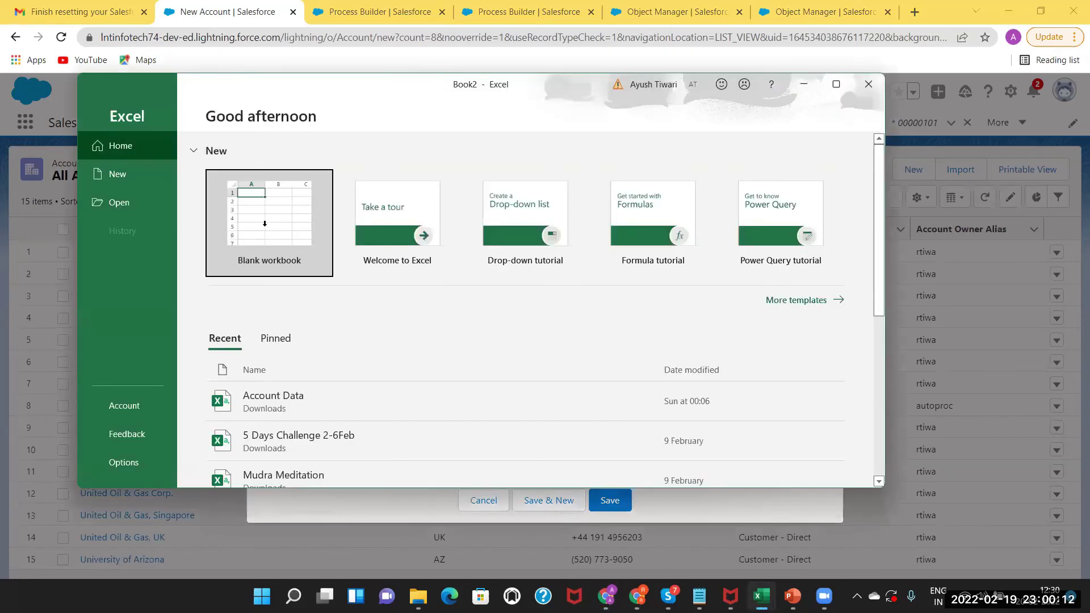
pyautogui.click(265, 223)
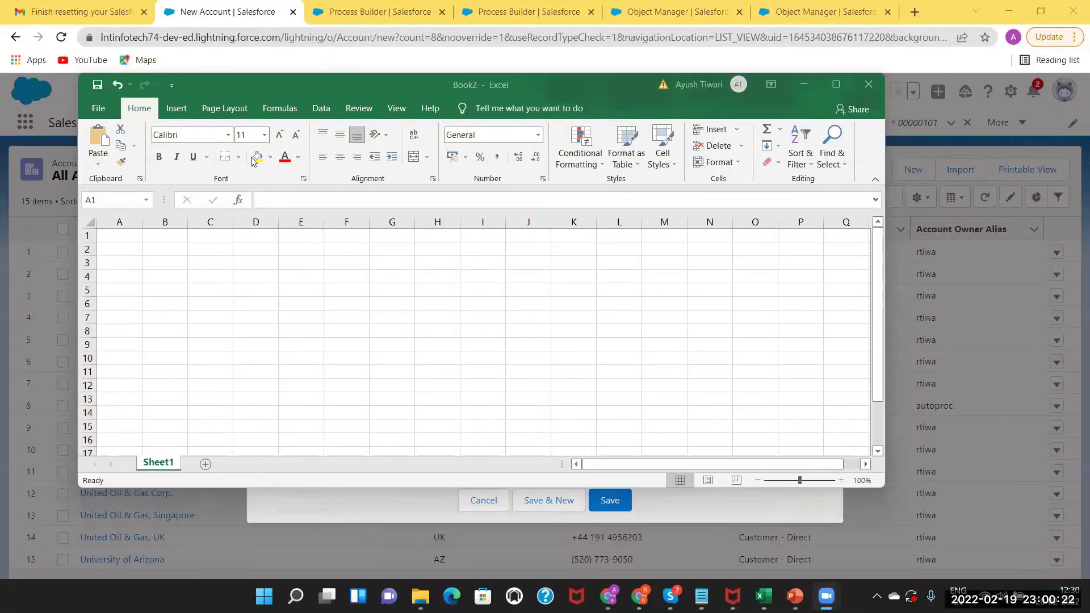
pyautogui.click(290, 81)
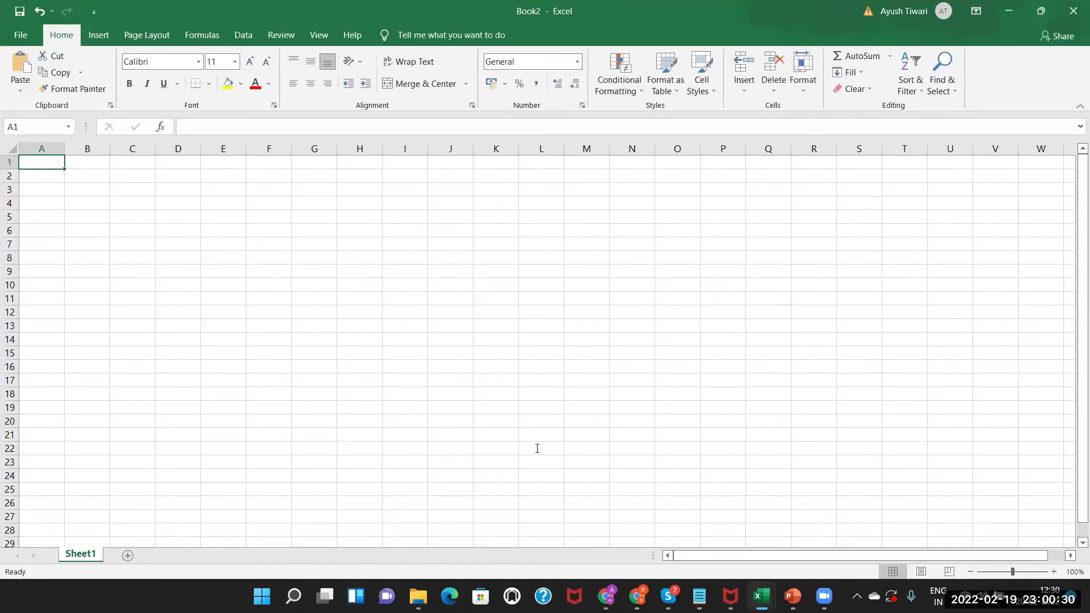
# Enter the header 'Account Name' in cell A1, correcting the capital N.
pyautogui.click(606, 596)
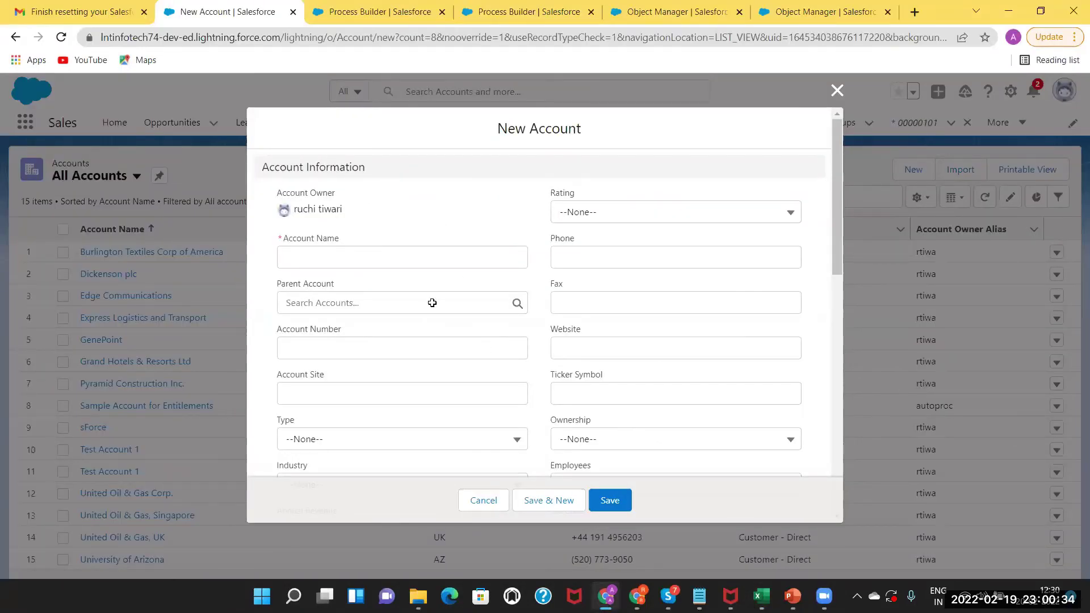
pyautogui.hotkey('alt', 'Tab')
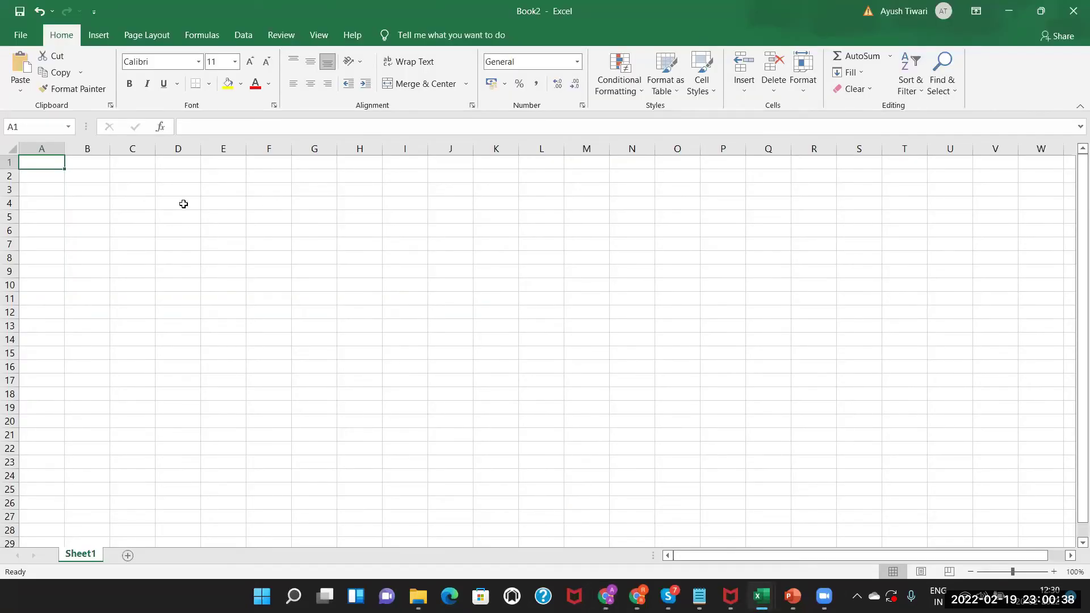
pyautogui.doubleClick(48, 163)
pyautogui.write('Account name')
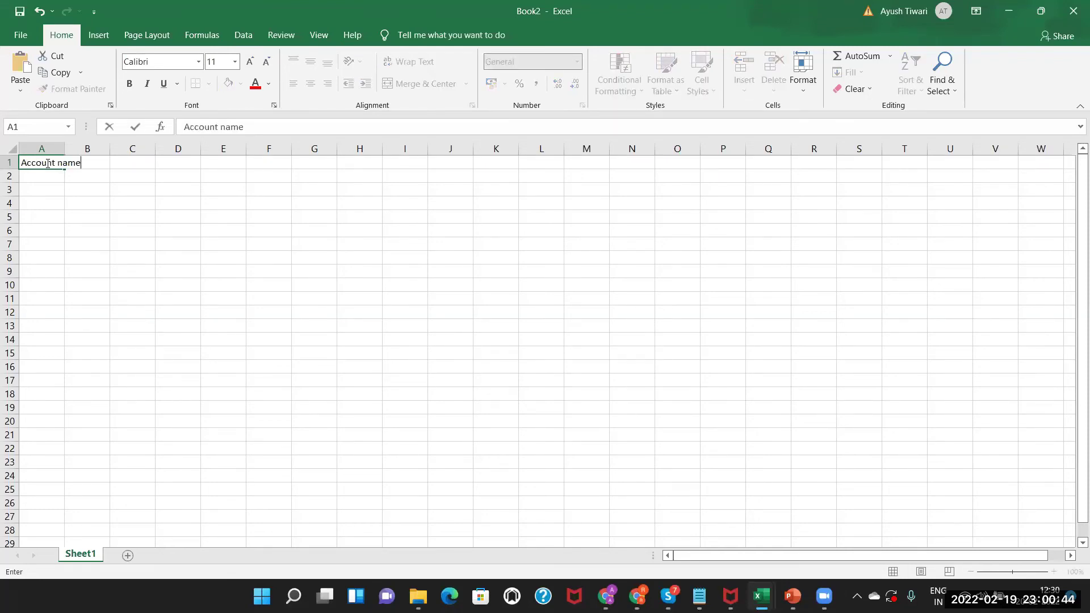
pyautogui.hotkey('alt', 'Tab')
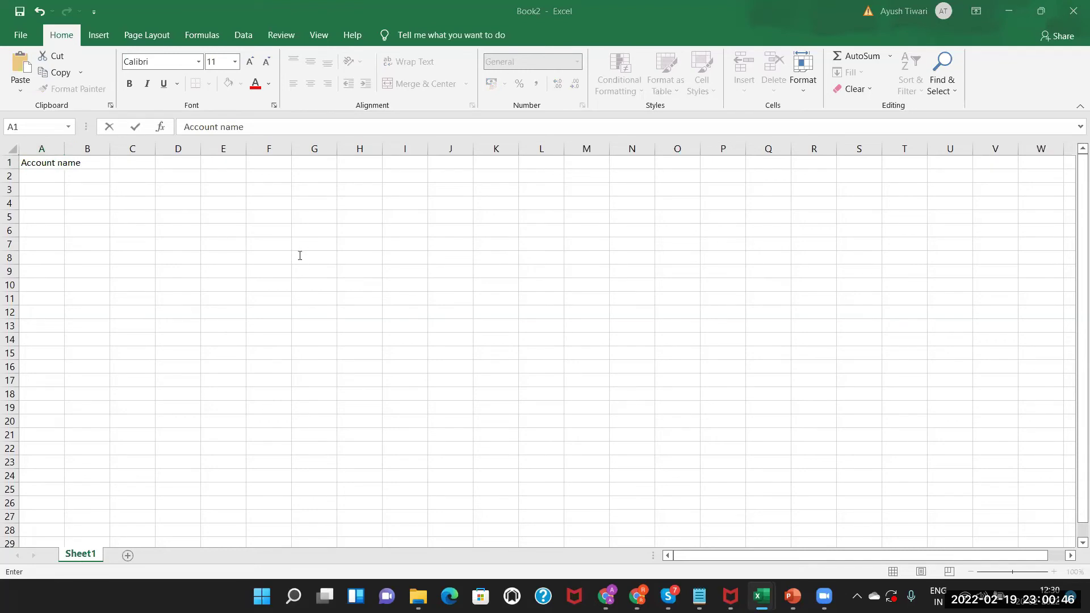
pyautogui.click(74, 157)
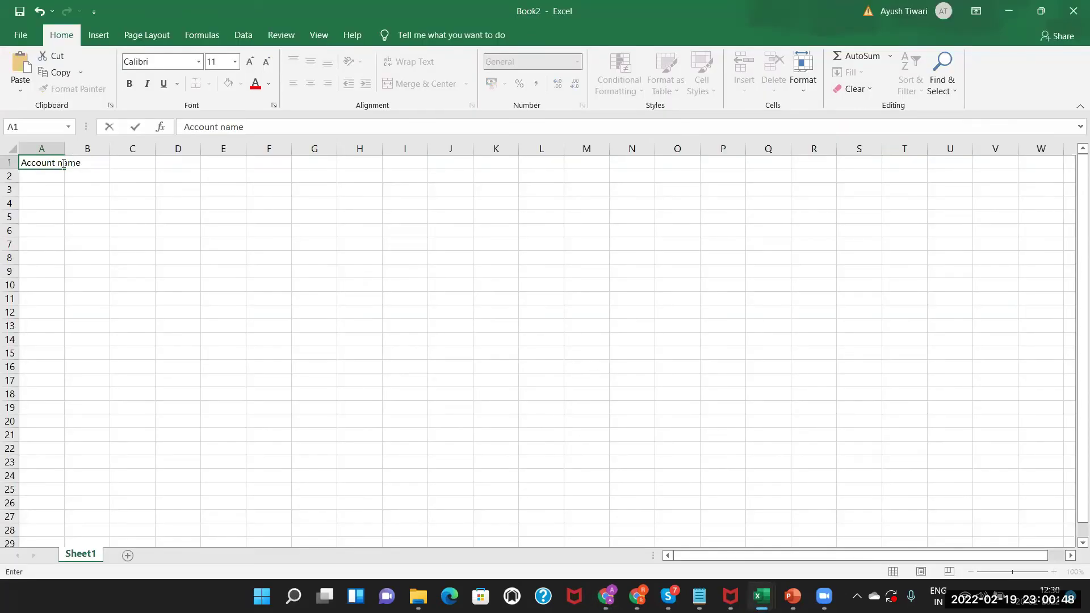
pyautogui.click(64, 163)
pyautogui.press('BackSpace')
pyautogui.write('N')
pyautogui.click(65, 150)
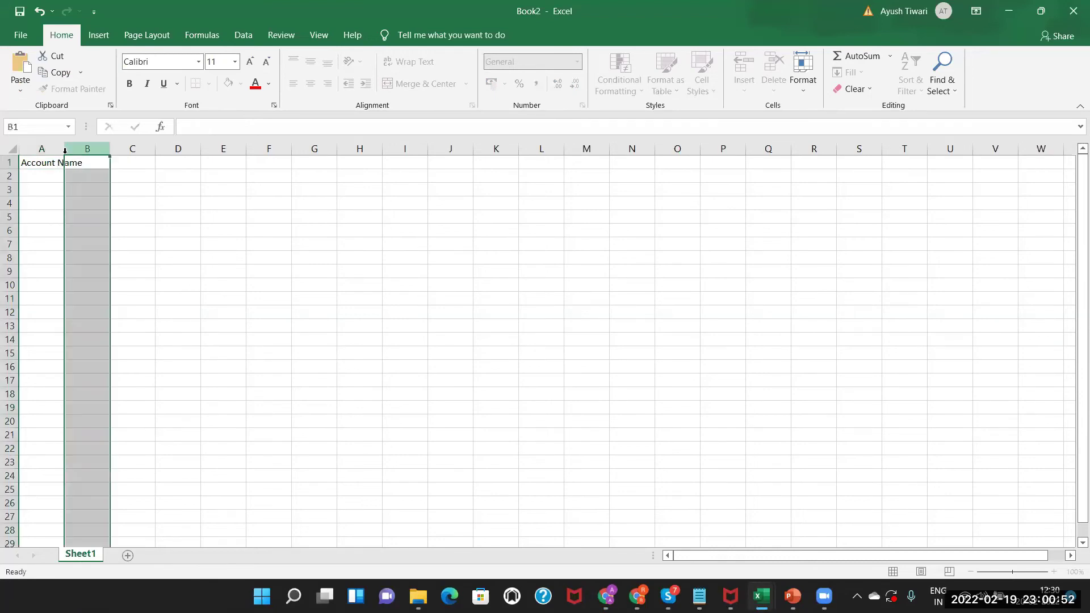
# Check the Salesforce Industry field, then enter 'Industry' in cell B1.
pyautogui.doubleClick(102, 164)
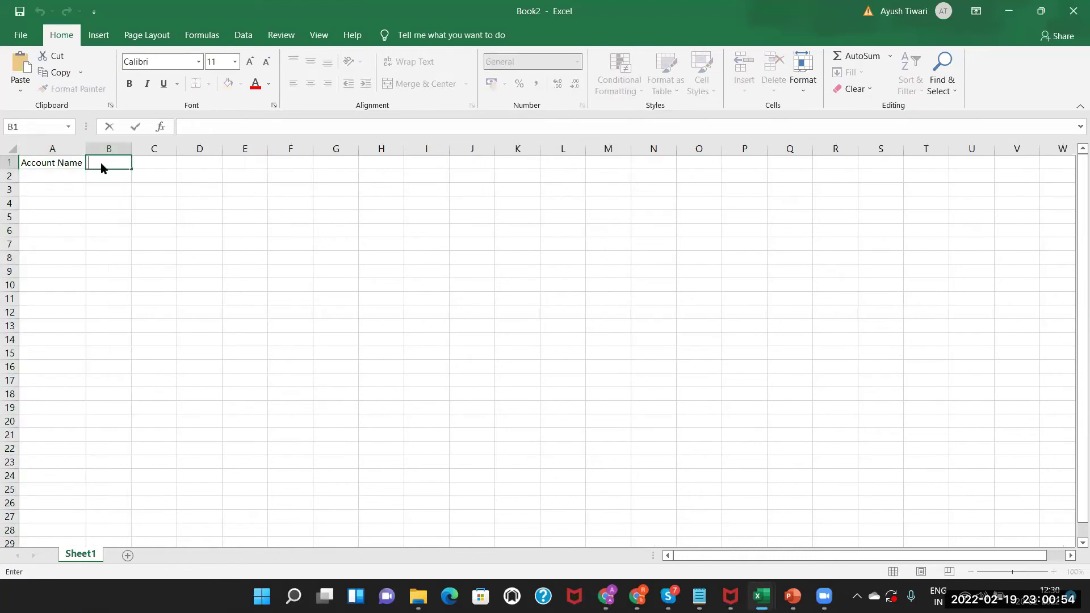
pyautogui.hotkey('alt', 'Tab')
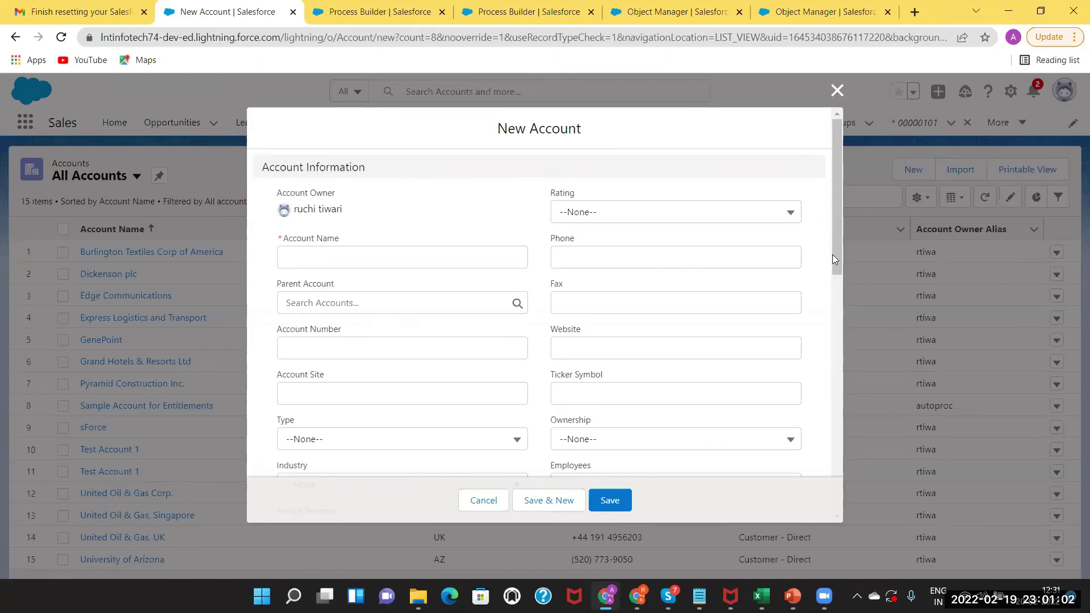
pyautogui.scroll(-1, 839, 267)
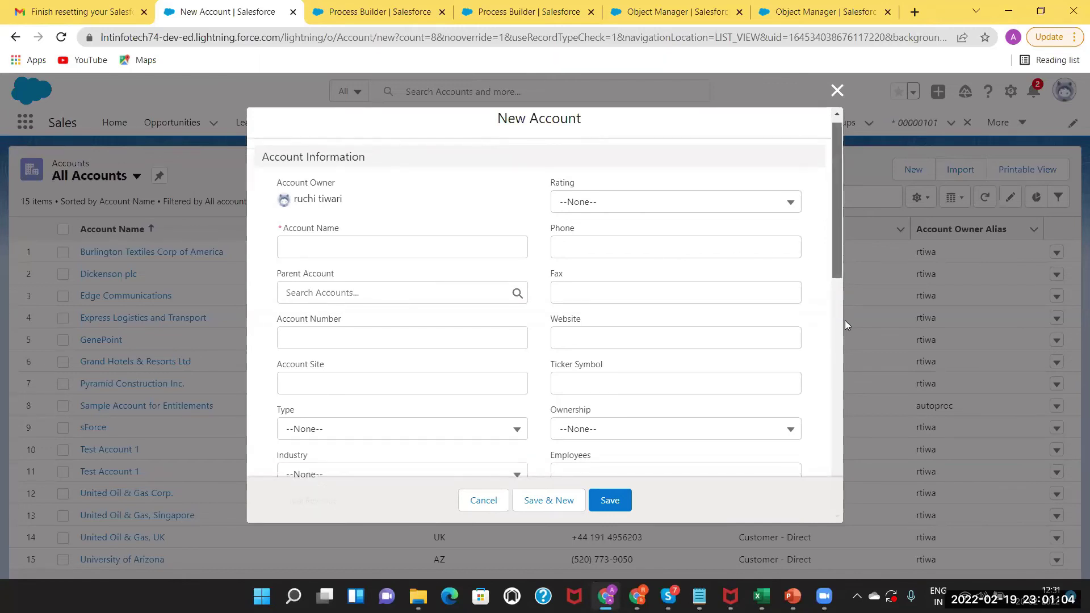
pyautogui.scroll(-3, 845, 320)
pyautogui.click(514, 320)
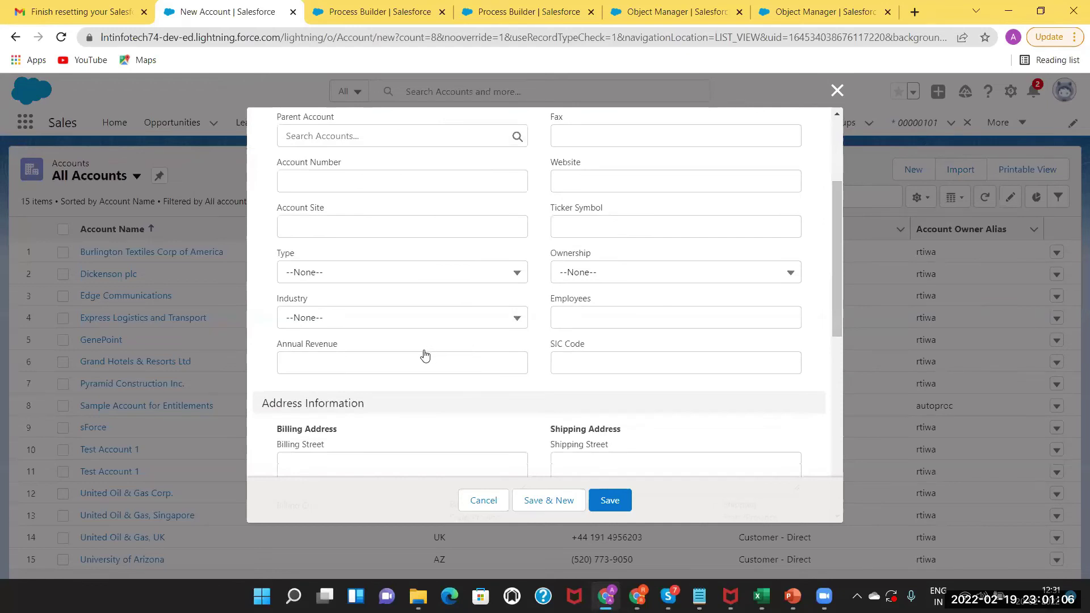
pyautogui.press('super+shift+s')
pyautogui.hotkey('alt', 'Tab')
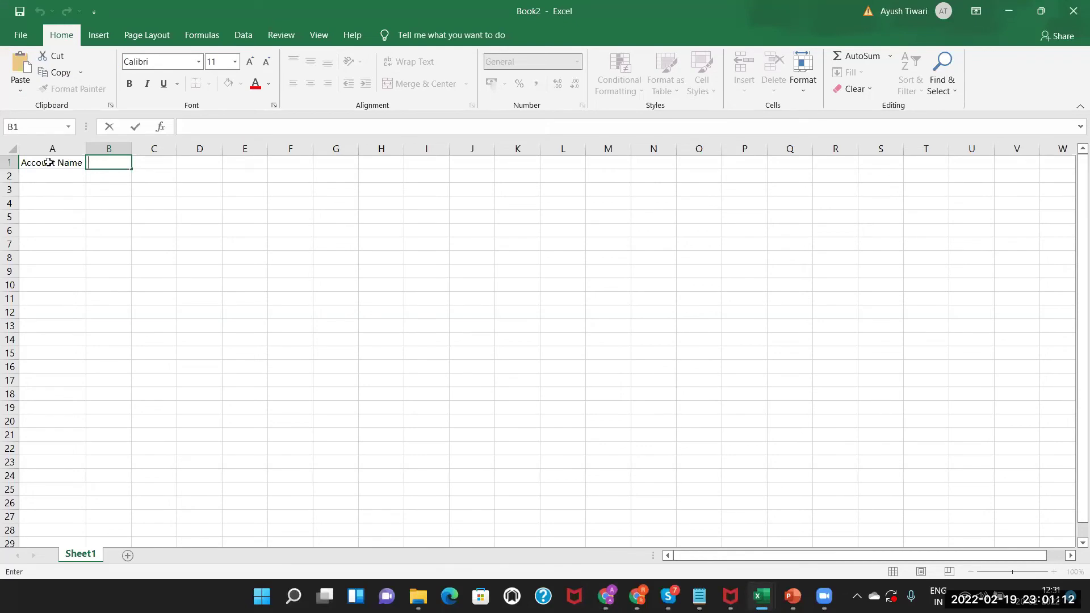
pyautogui.write('Industry')
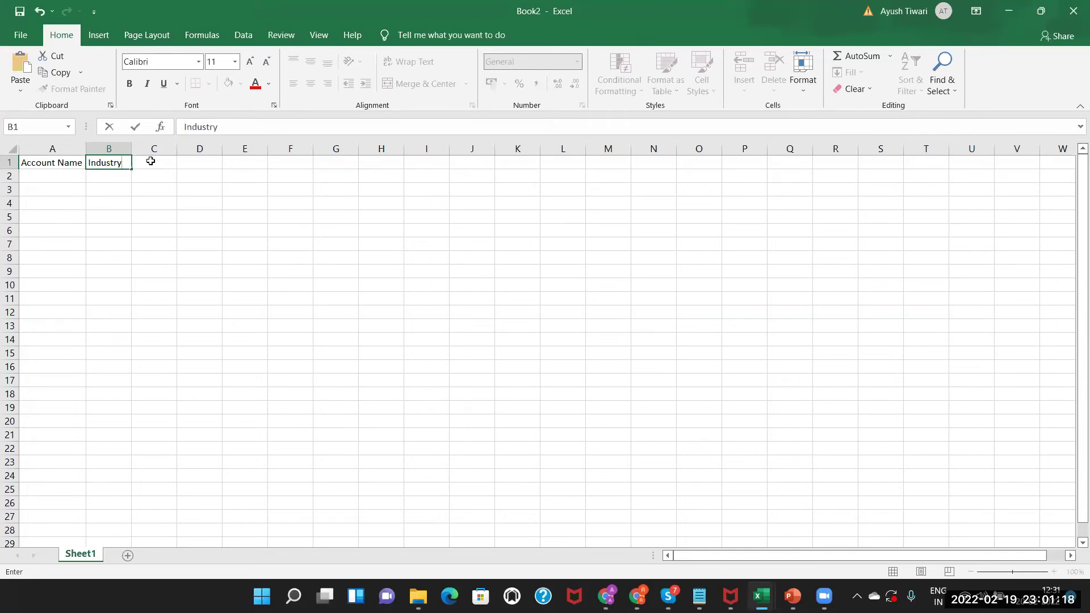
pyautogui.click(157, 163)
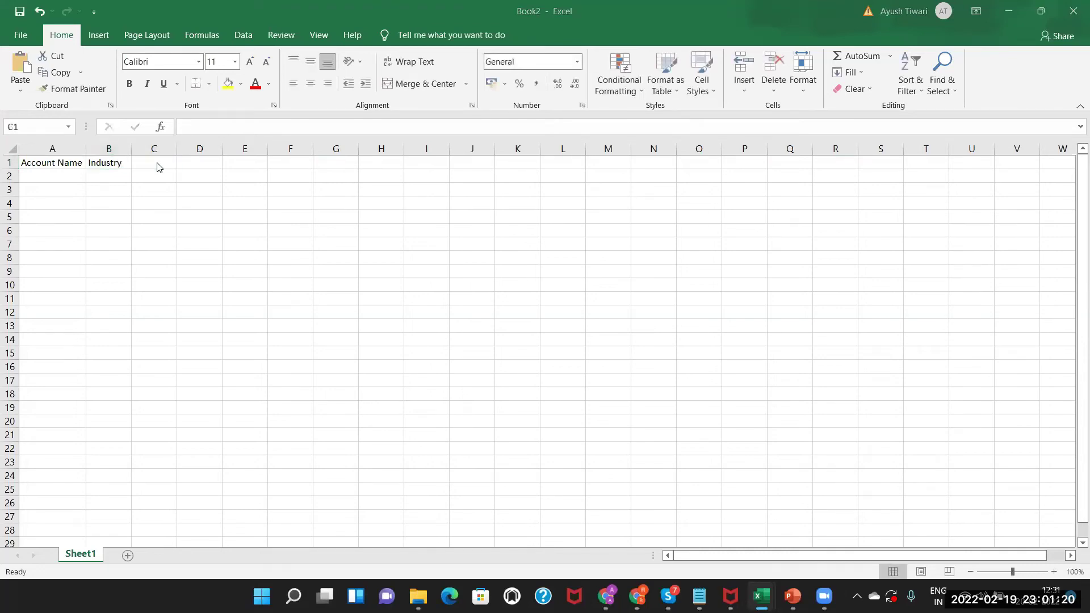
# Enter 'Phone No' in cell C1 after checking the Salesforce form.
pyautogui.hotkey('alt', 'Tab')
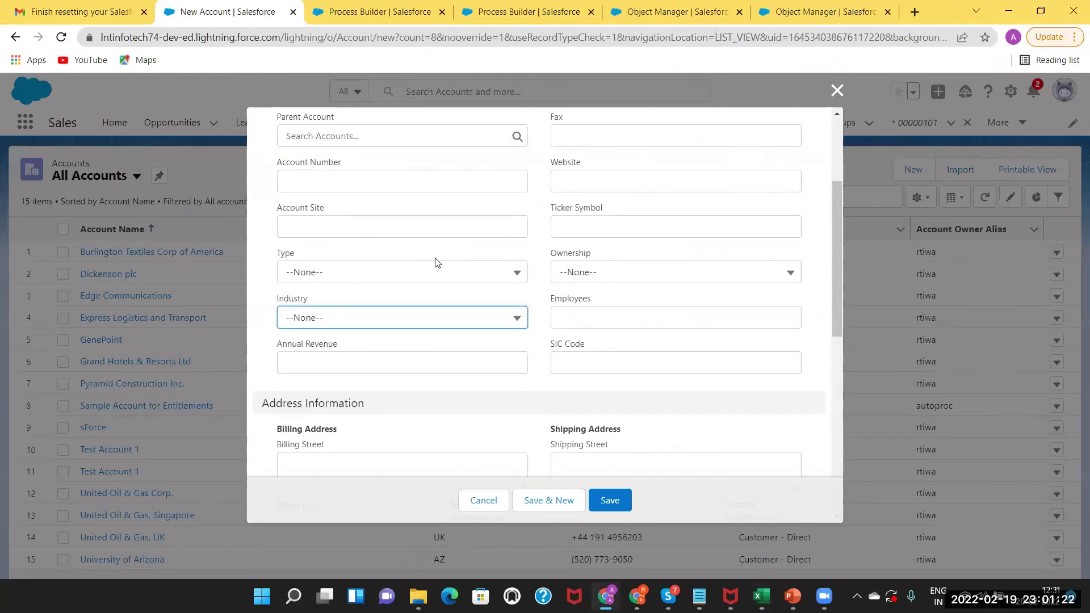
pyautogui.click(834, 283)
pyautogui.moveTo(834, 282); pyautogui.dragTo(832, 222)
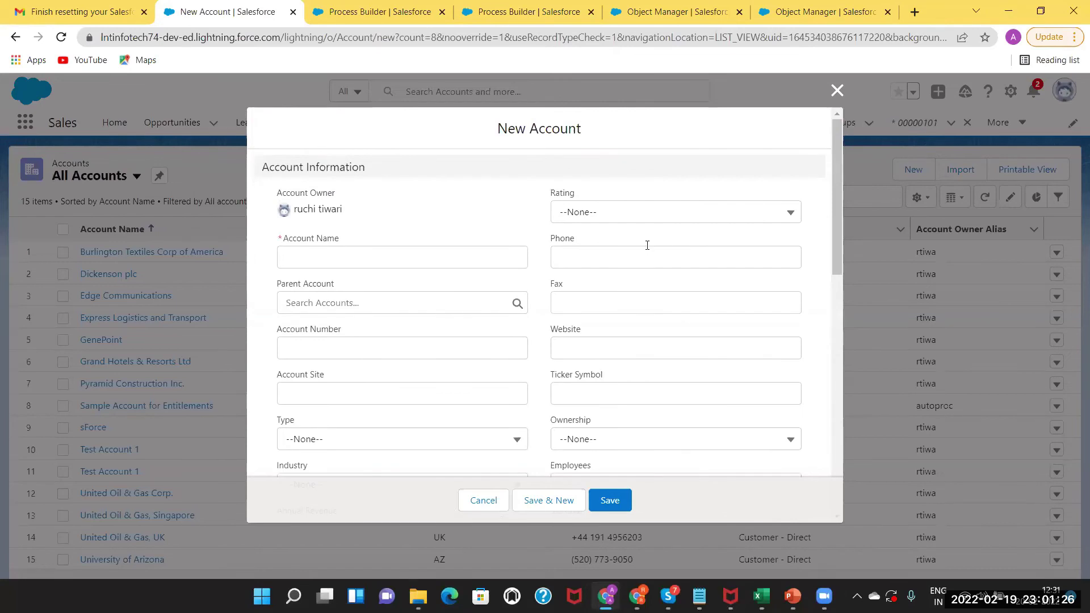
pyautogui.hotkey('alt', 'Tab')
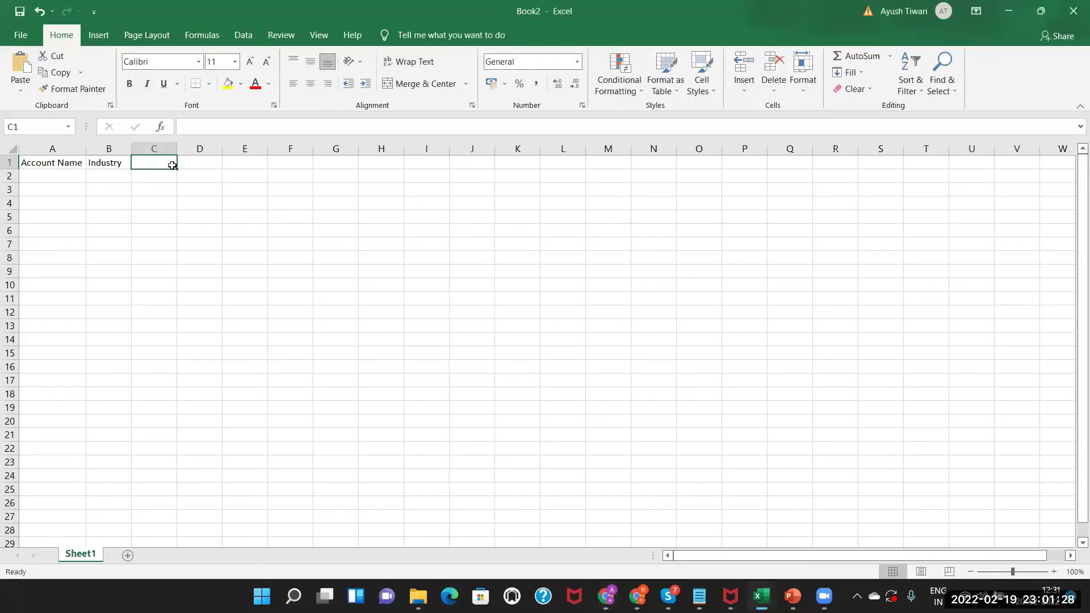
pyautogui.write('Phone No')
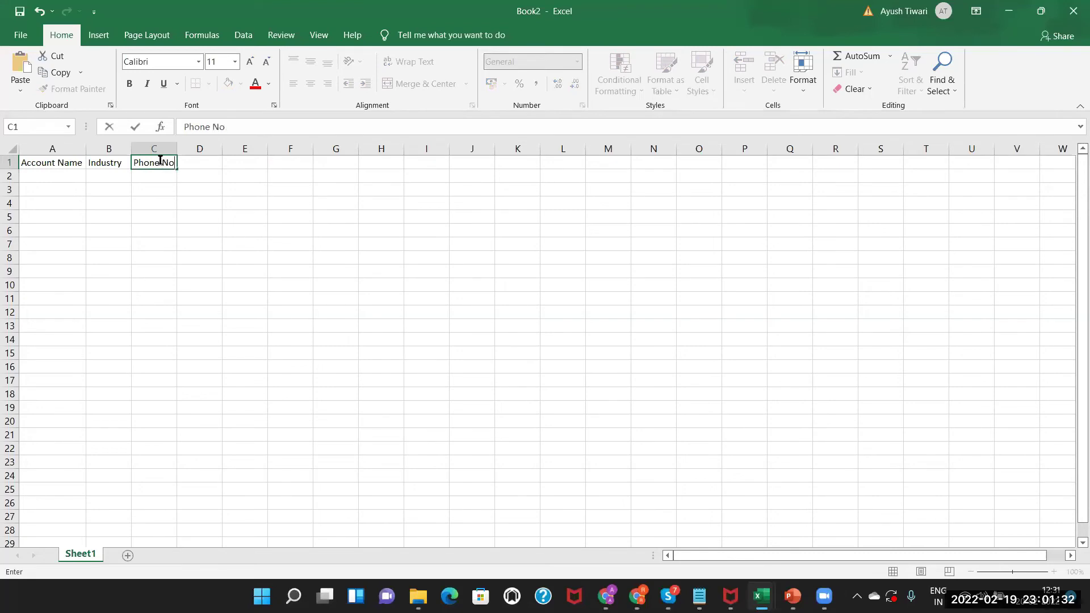
pyautogui.click(52, 175)
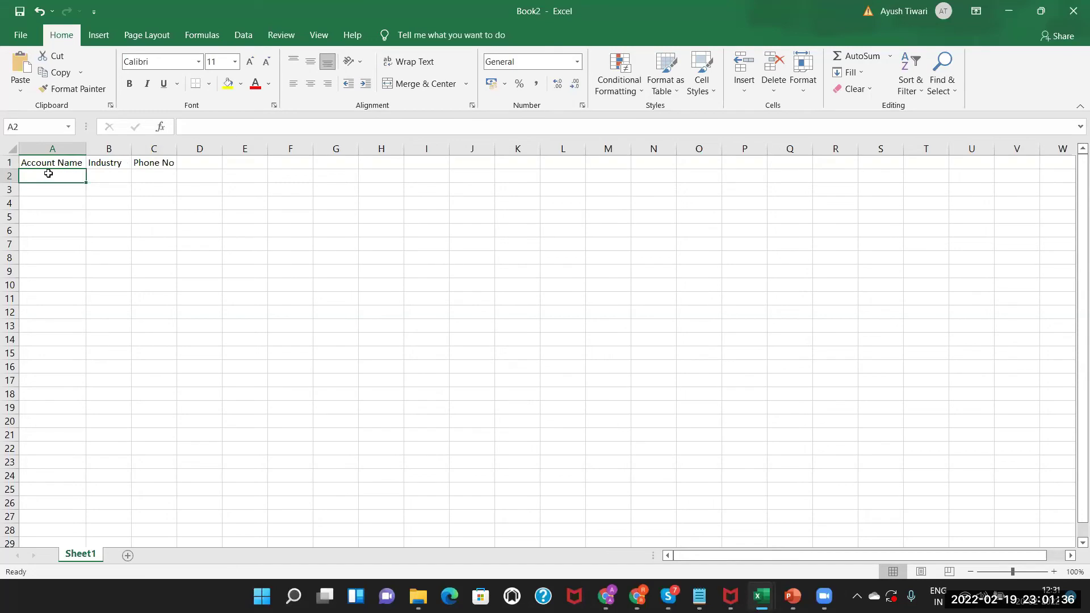
# Enter 'Account 1' in A2 and copy it into A3, A4 and A5.
pyautogui.doubleClick(48, 174)
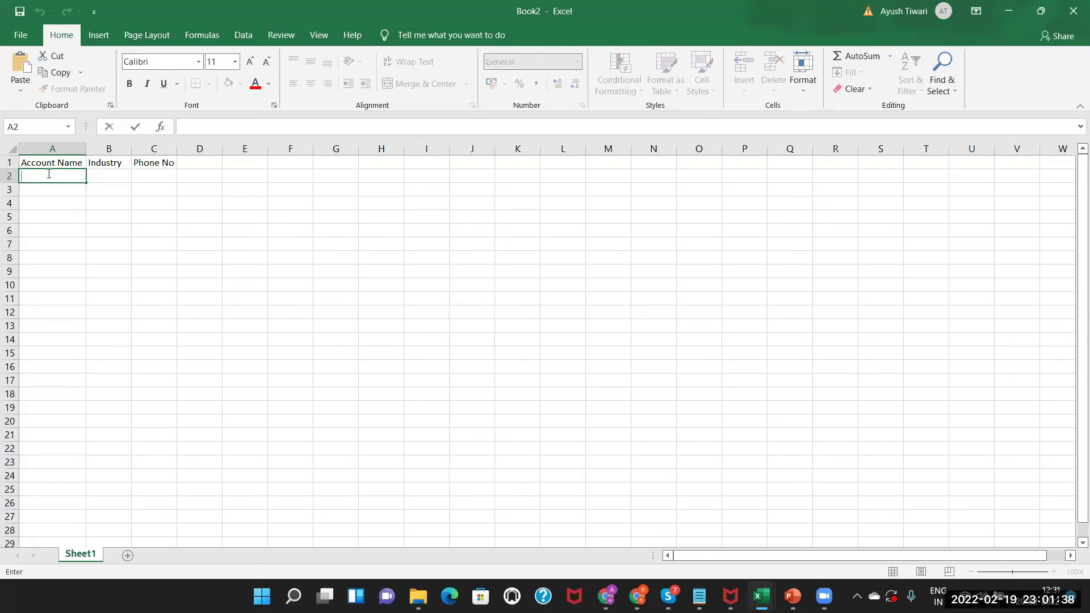
pyautogui.write('Account 1')
pyautogui.press('Return')
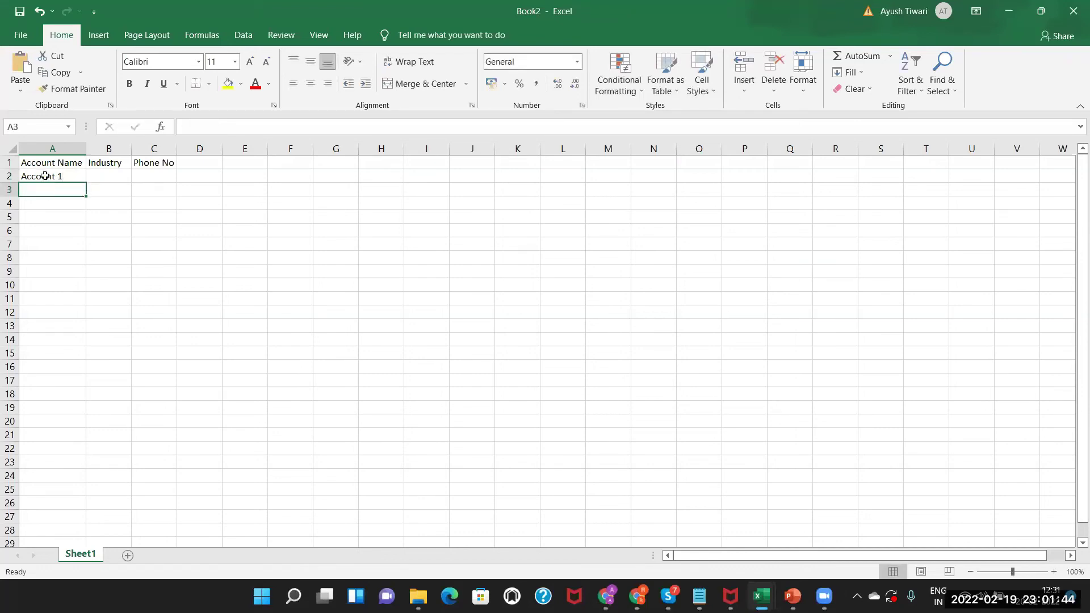
pyautogui.click(44, 176)
pyautogui.hotkey('ctrl', 'c')
pyautogui.click(44, 189)
pyautogui.hotkey('ctrl', 'v')
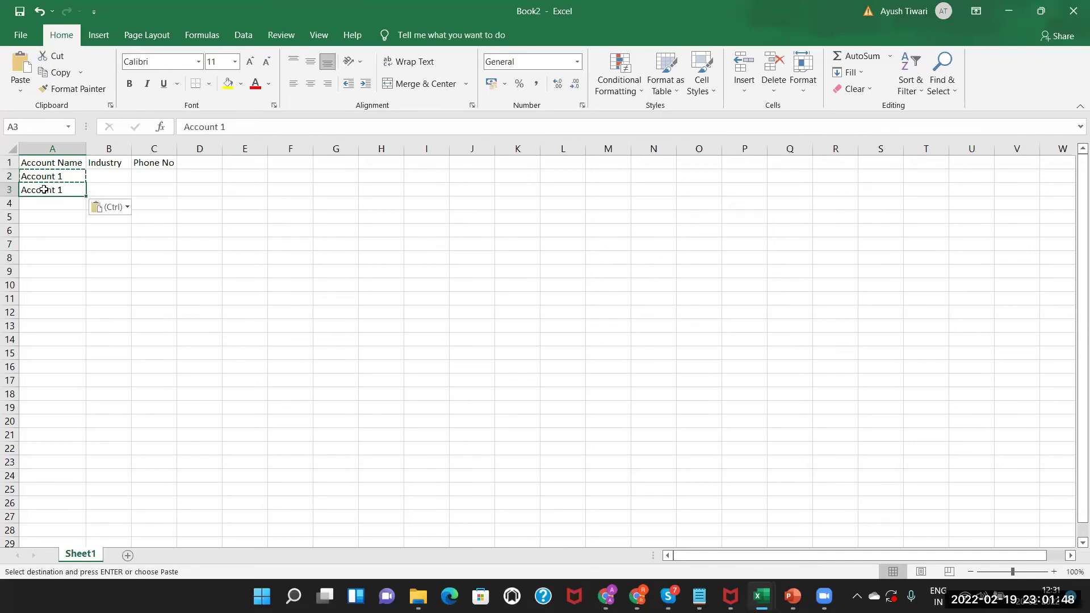
pyautogui.click(39, 203)
pyautogui.hotkey('ctrl', 'v')
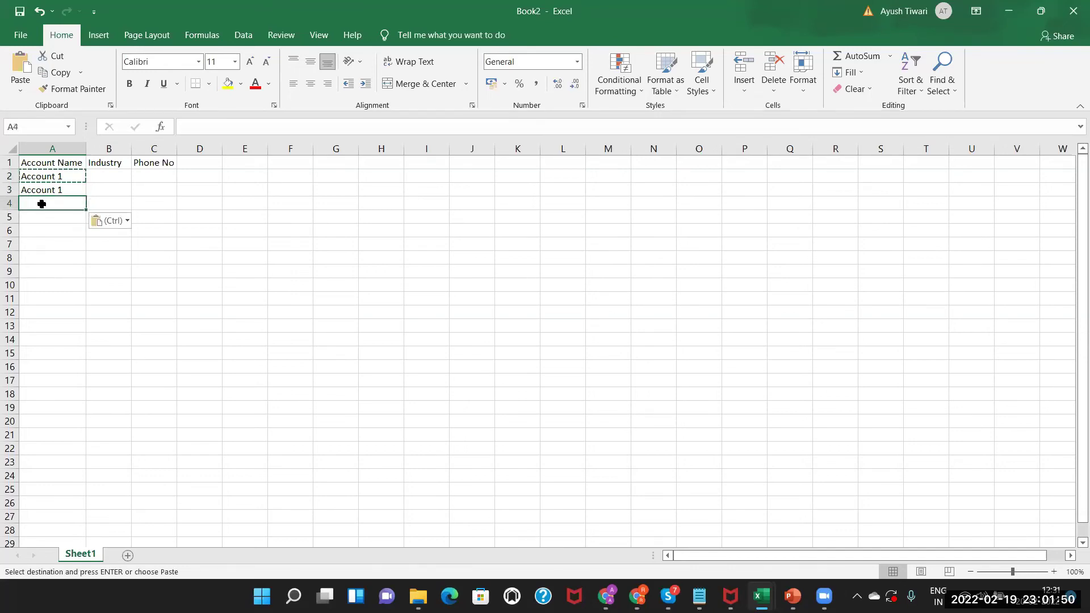
pyautogui.click(37, 218)
pyautogui.hotkey('ctrl', 'v')
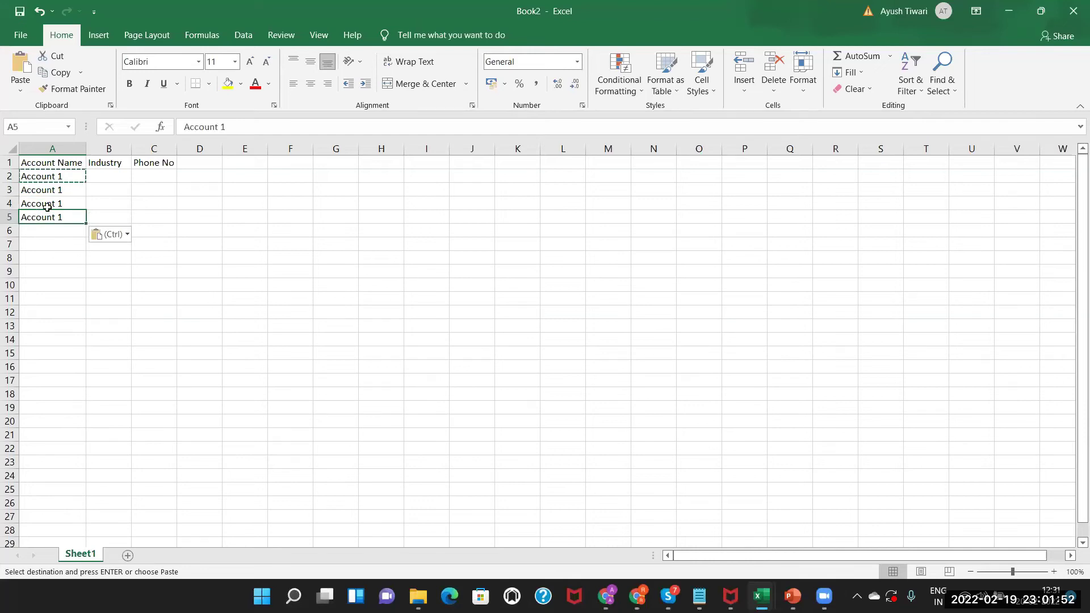
# Change A3 to A5 to Account 2, Account 3 and Account 4.
pyautogui.click(64, 190)
pyautogui.doubleClick(64, 189)
pyautogui.press('BackSpace')
pyautogui.write('2')
pyautogui.click(64, 203)
pyautogui.doubleClick(64, 203)
pyautogui.press('BackSpace')
pyautogui.write('3')
pyautogui.click(66, 216)
pyautogui.doubleClick(65, 217)
pyautogui.press('BackSpace')
pyautogui.write('4')
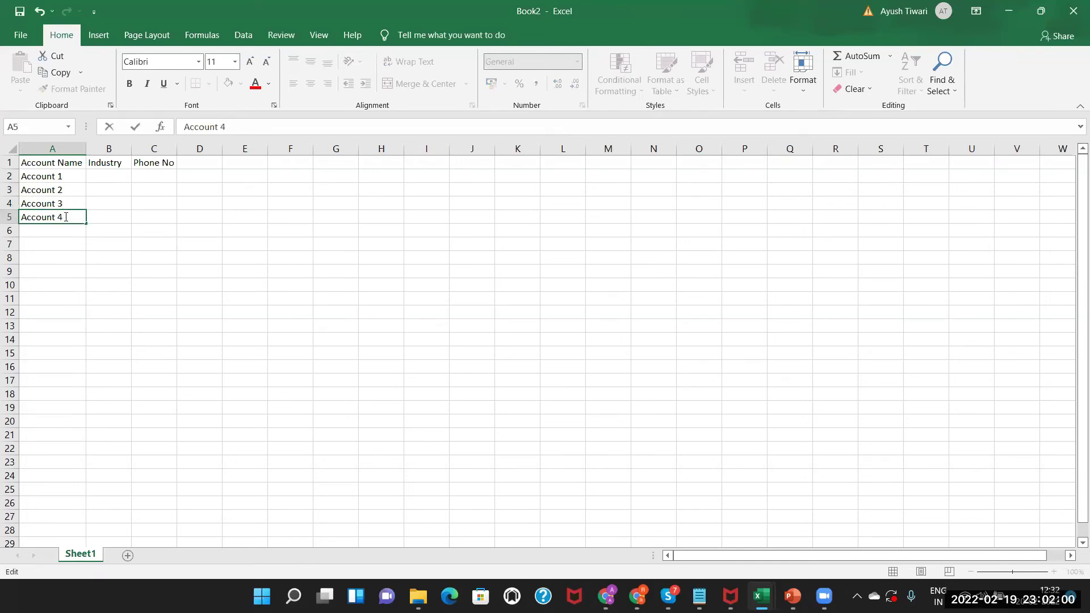
pyautogui.moveTo(54, 177); pyautogui.dragTo(56, 217)
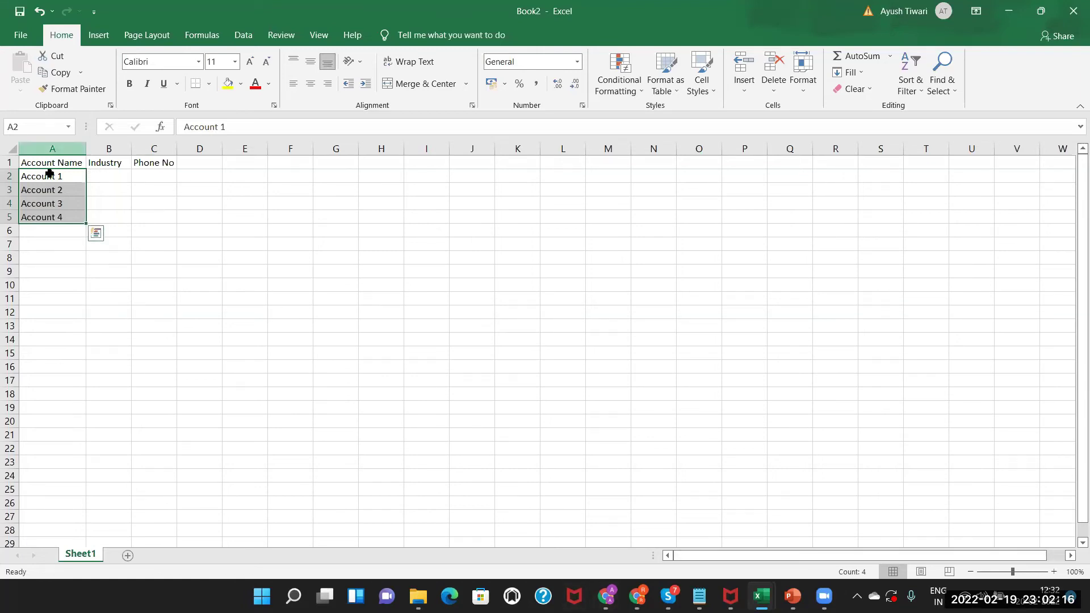
pyautogui.click(111, 179)
# Check the Salesforce Industry picklist values and enter Agriculture in B2.
pyautogui.hotkey('alt', 'Tab')
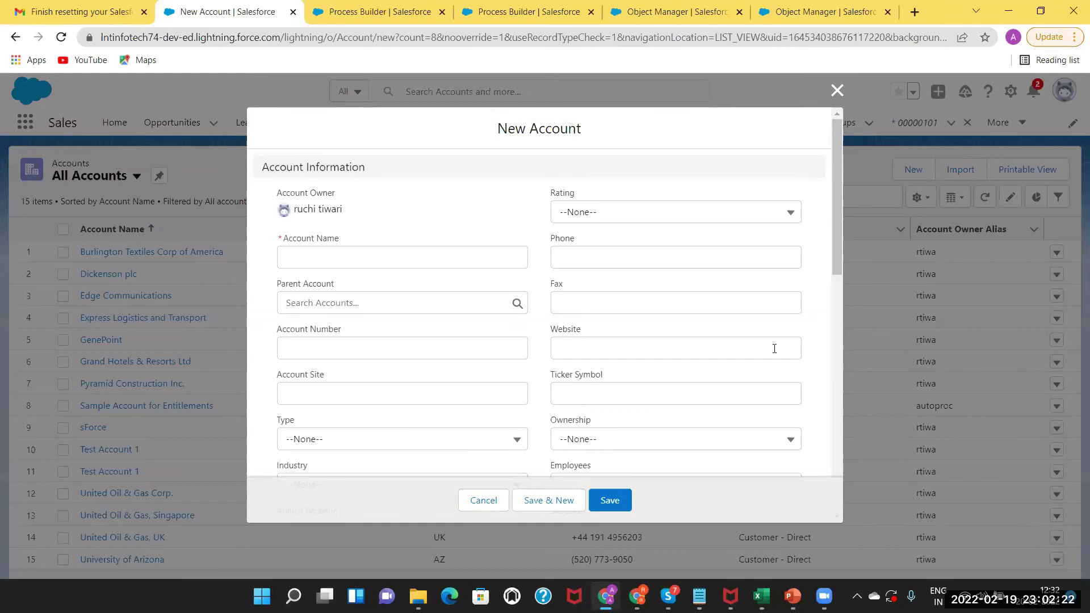
pyautogui.moveTo(838, 257); pyautogui.dragTo(840, 318)
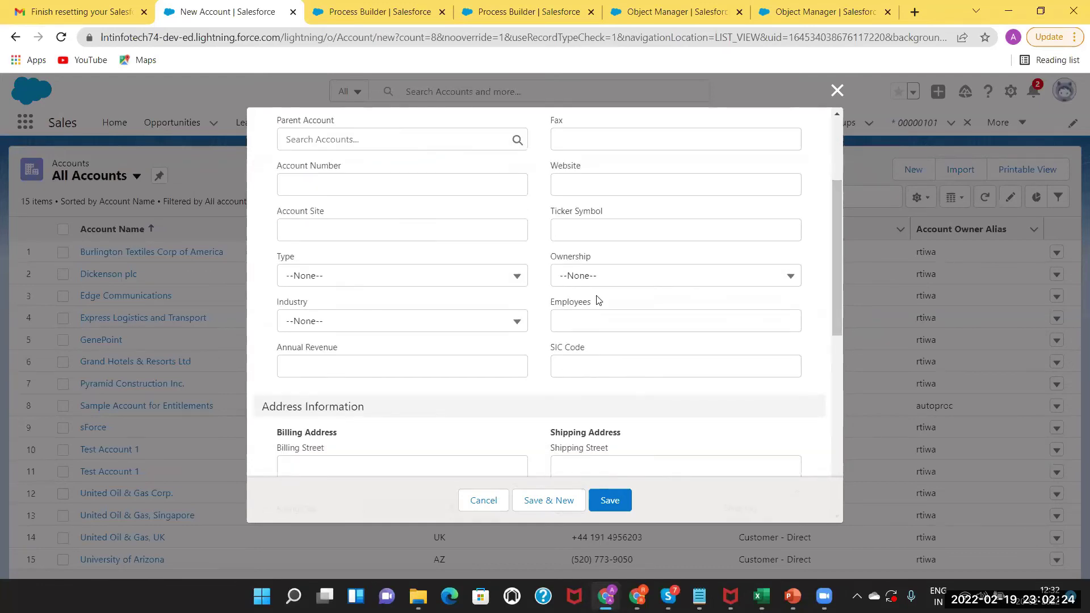
pyautogui.click(480, 323)
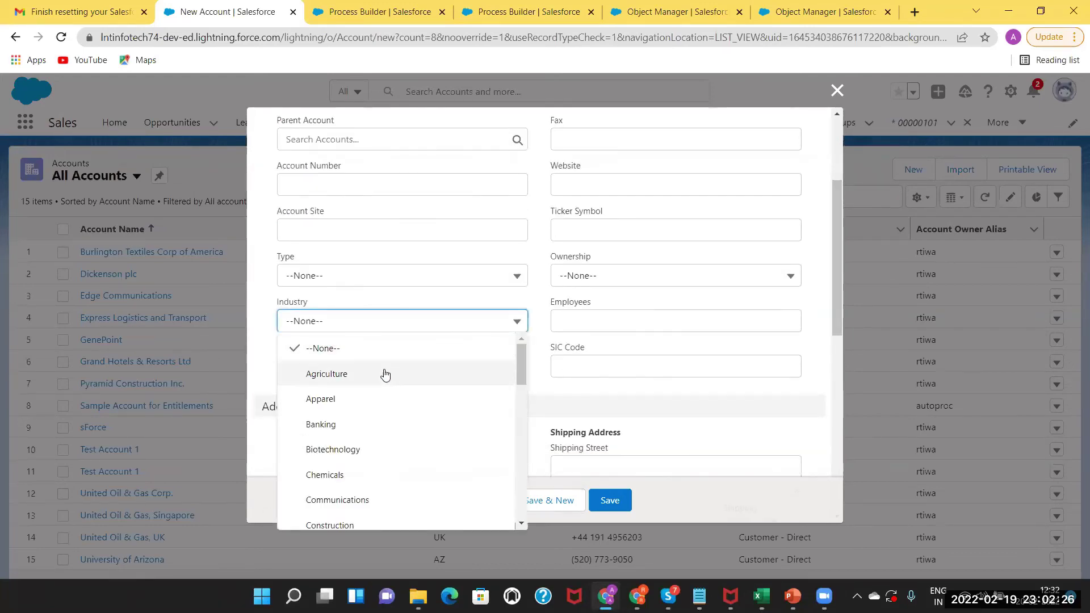
pyautogui.hotkey('alt', 'Tab')
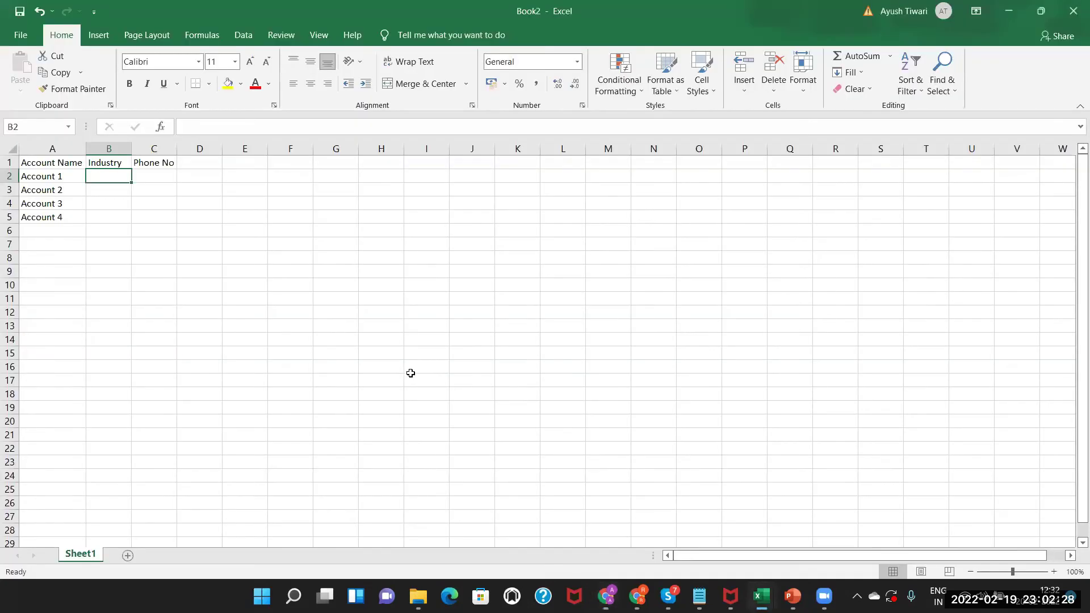
pyautogui.write('Agr')
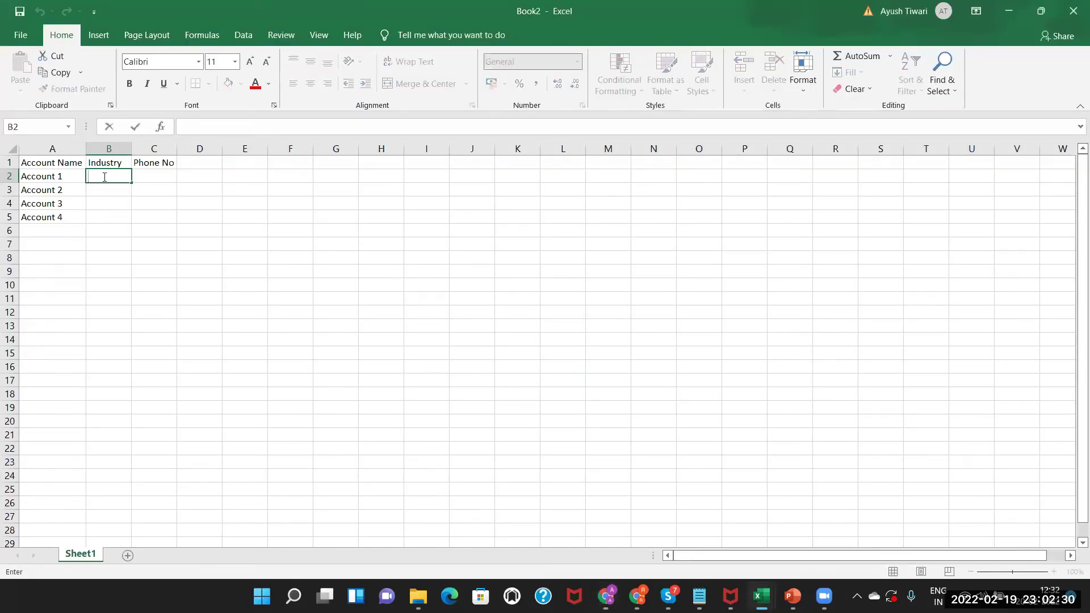
pyautogui.write('iculture')
pyautogui.click(93, 190)
# Enter Apparel in B3 and Banking in B4.
pyautogui.write('Apparel')
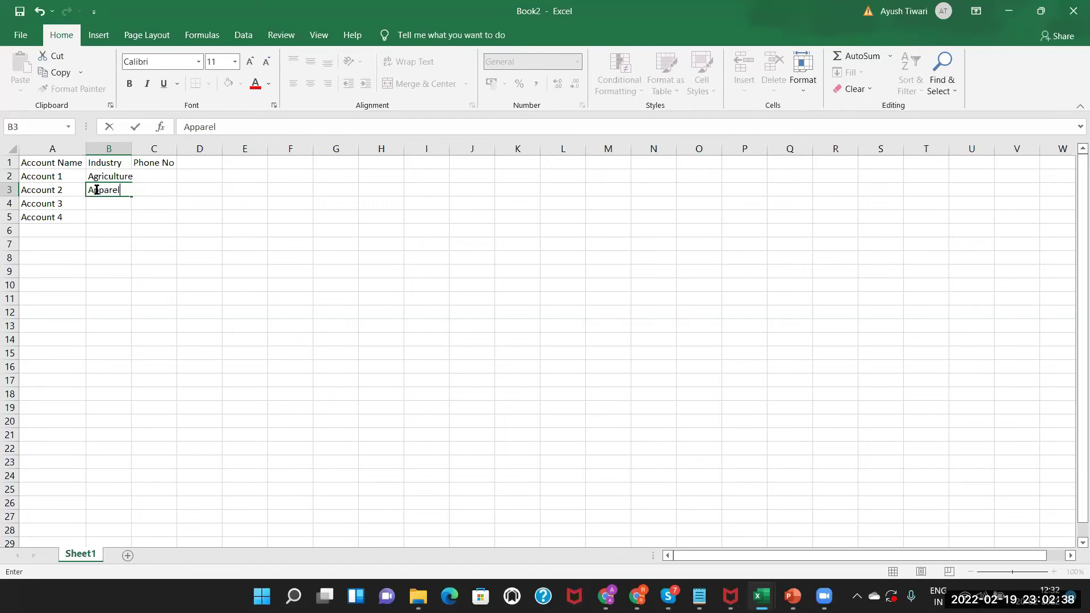
pyautogui.hotkey('alt', 'Tab')
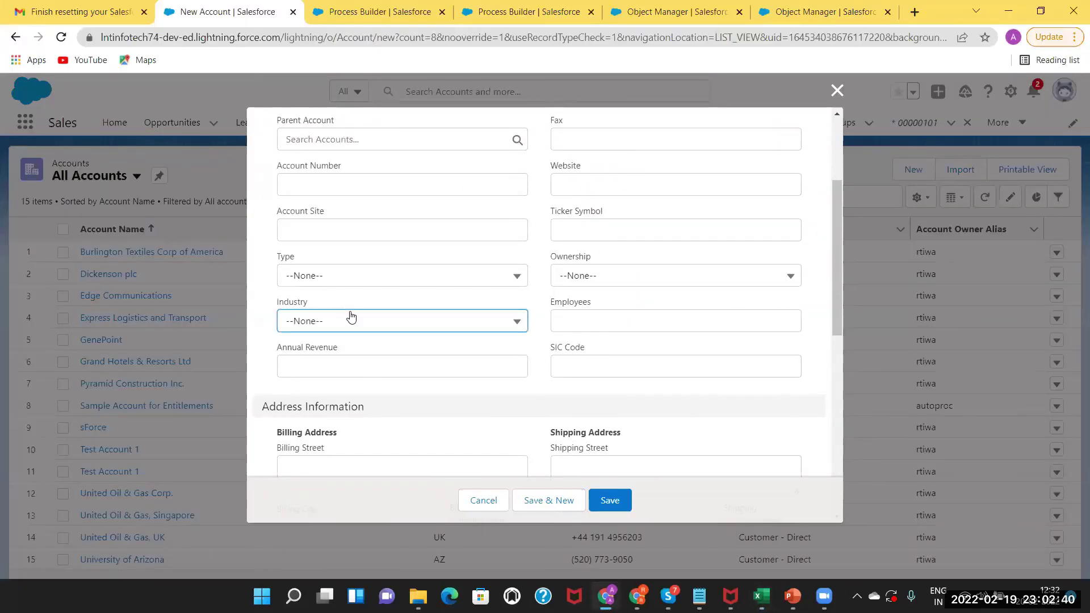
pyautogui.click(352, 320)
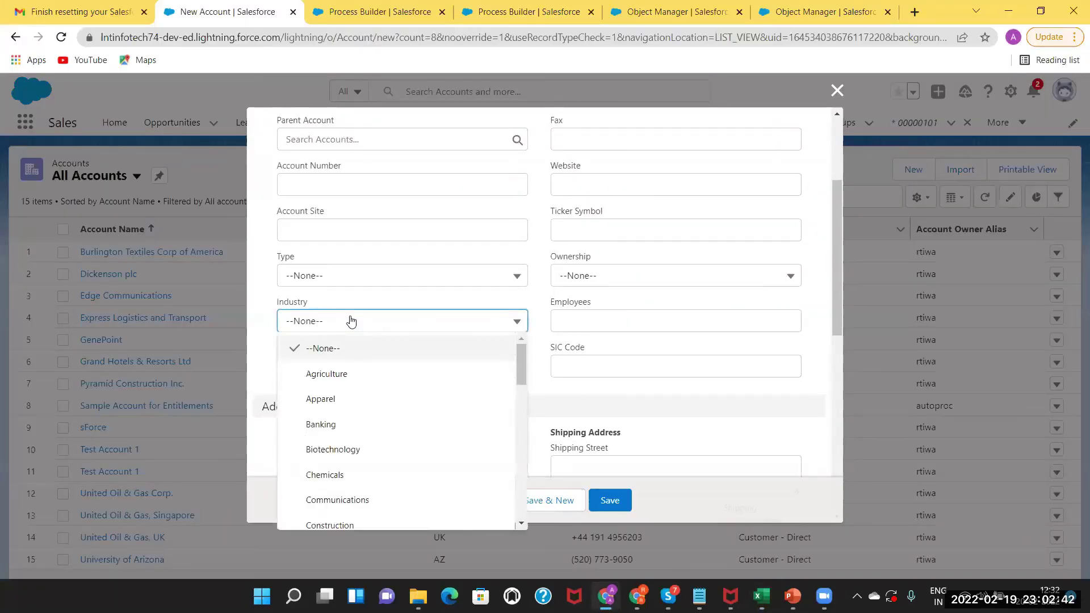
pyautogui.hotkey('alt', 'Tab')
pyautogui.doubleClick(101, 205)
pyautogui.write('V')
pyautogui.press('BackSpace')
pyautogui.write('Banking')
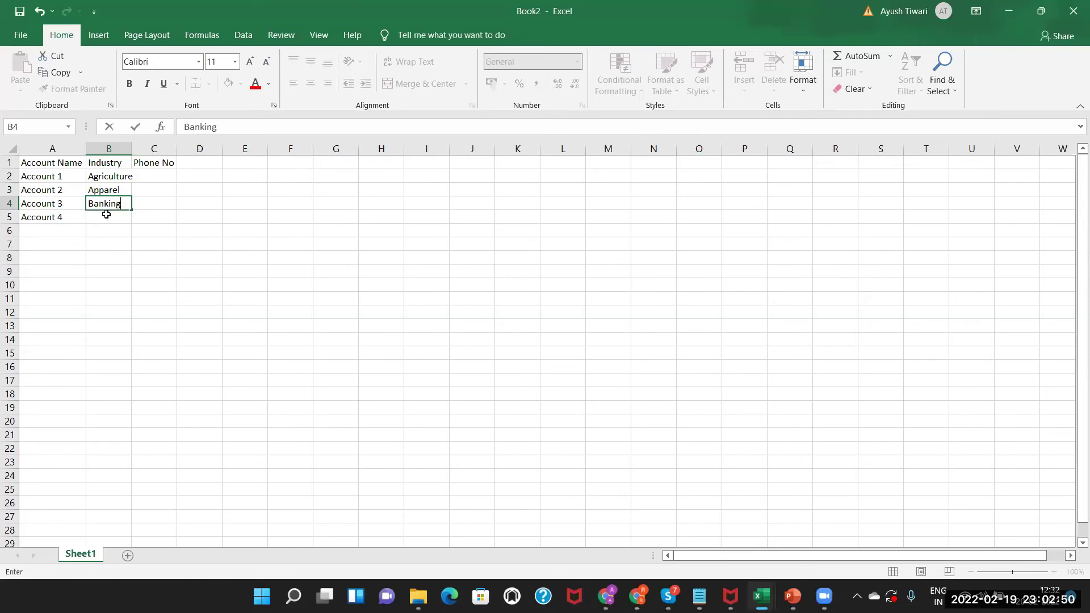
pyautogui.click(106, 214)
# Copy Agriculture from B2 into B5 and autofit column B.
pyautogui.click(112, 175)
pyautogui.hotkey('ctrl', 'c')
pyautogui.click(107, 218)
pyautogui.hotkey('ctrl', 'v')
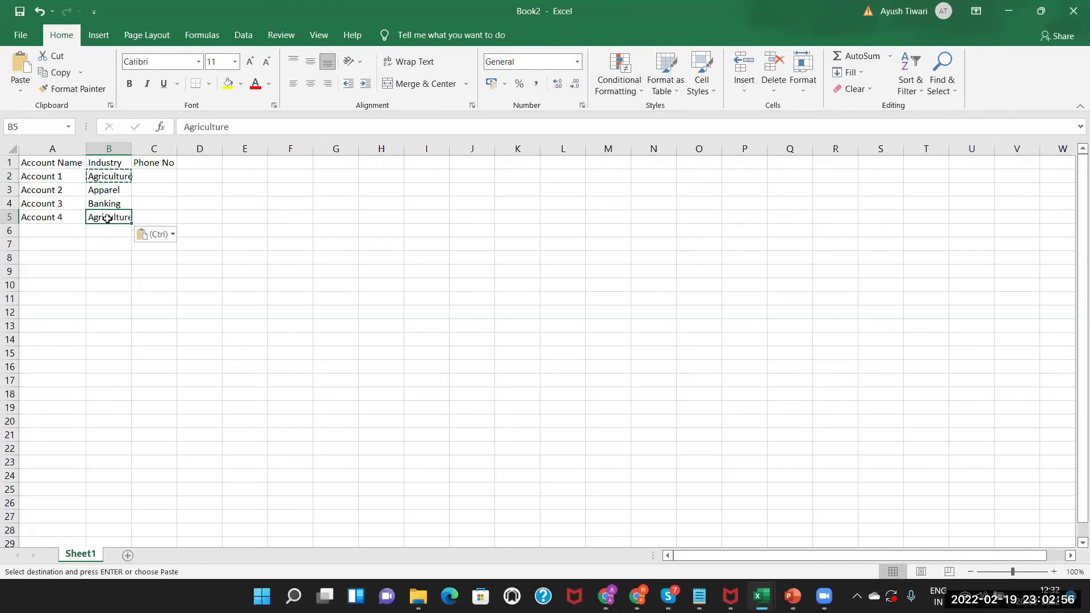
pyautogui.doubleClick(128, 149)
pyautogui.doubleClick(160, 176)
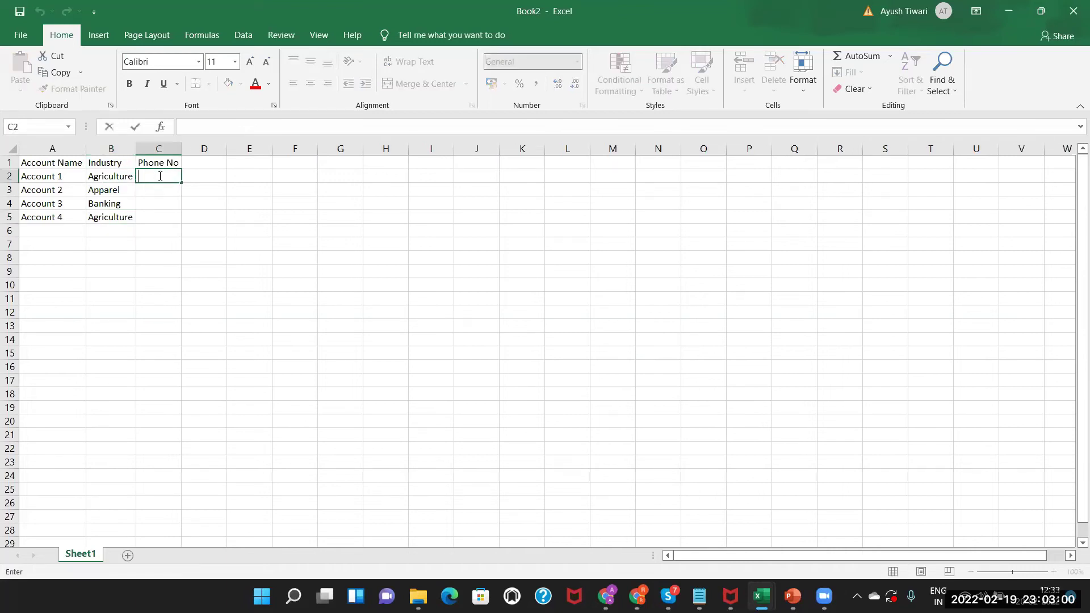
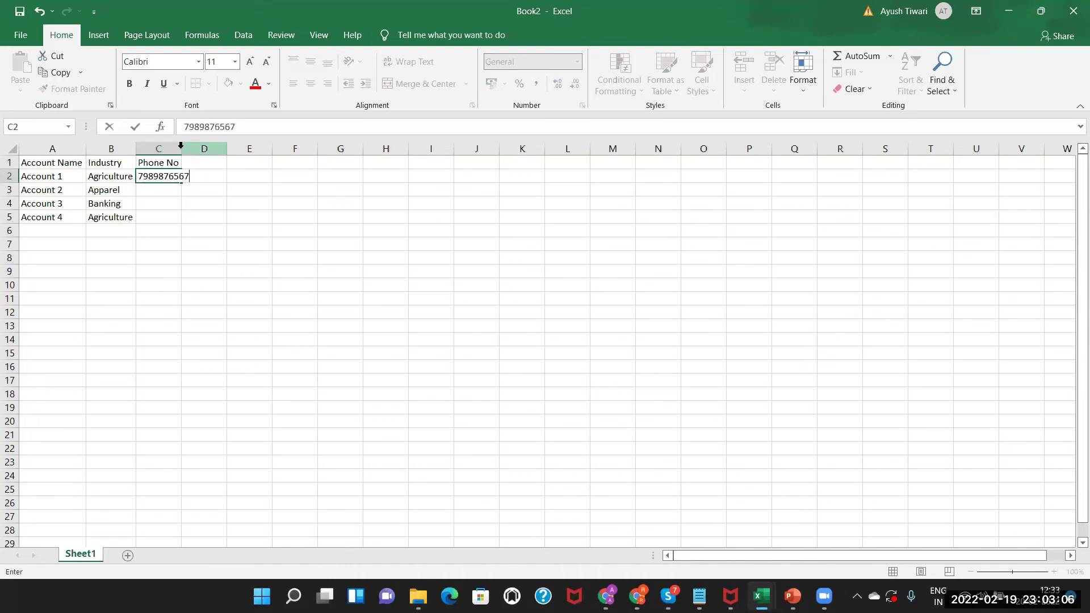
# Enter a ten-digit phone number for each account in cells C2 through C5.
pyautogui.click(177, 148)
pyautogui.doubleClick(155, 189)
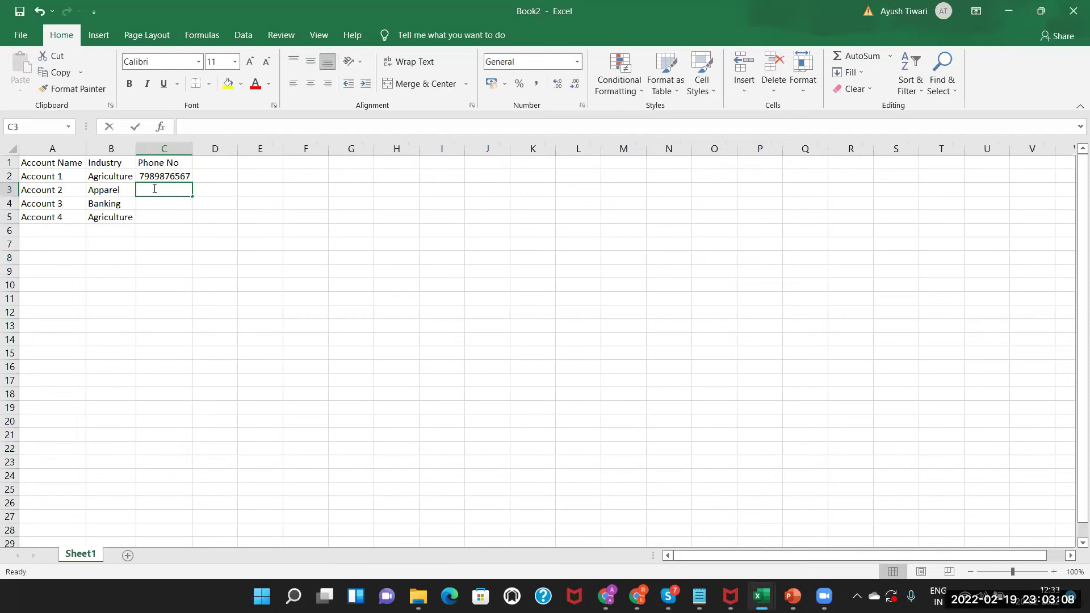
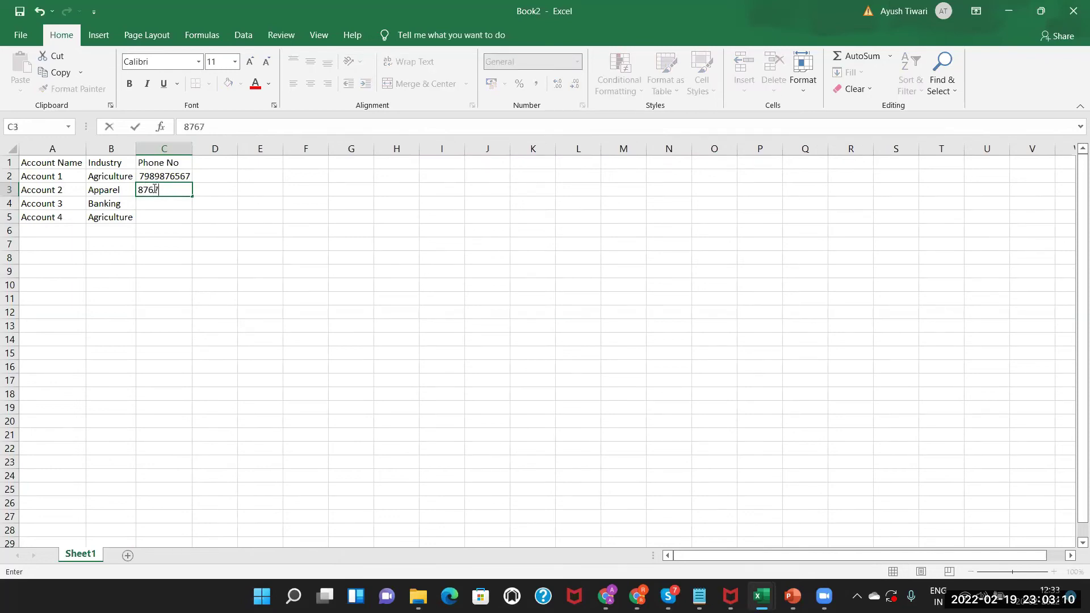
pyautogui.doubleClick(153, 204)
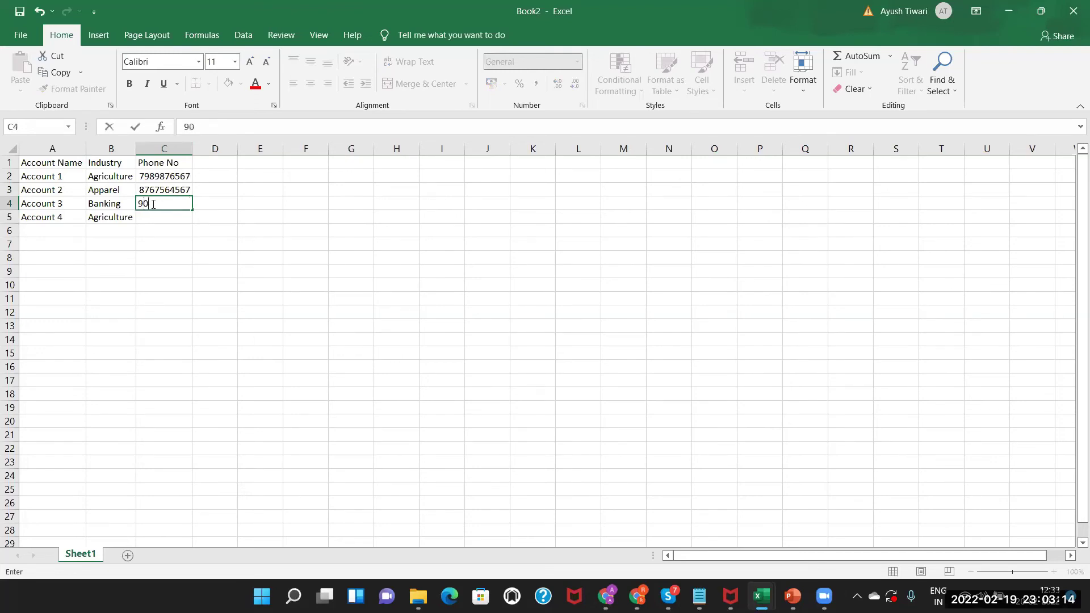
pyautogui.doubleClick(153, 216)
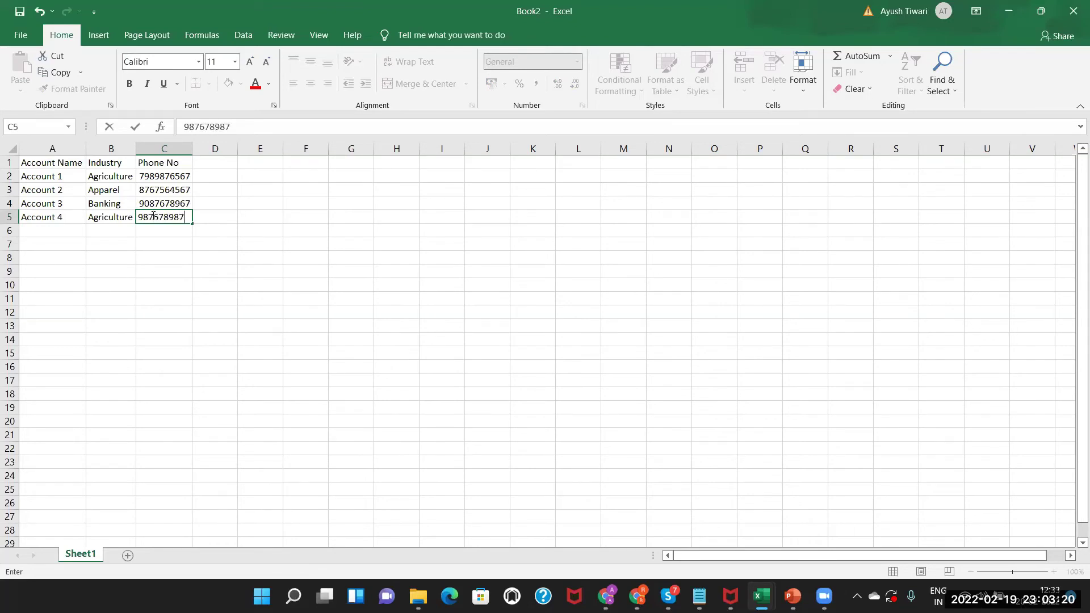
pyautogui.click(80, 210)
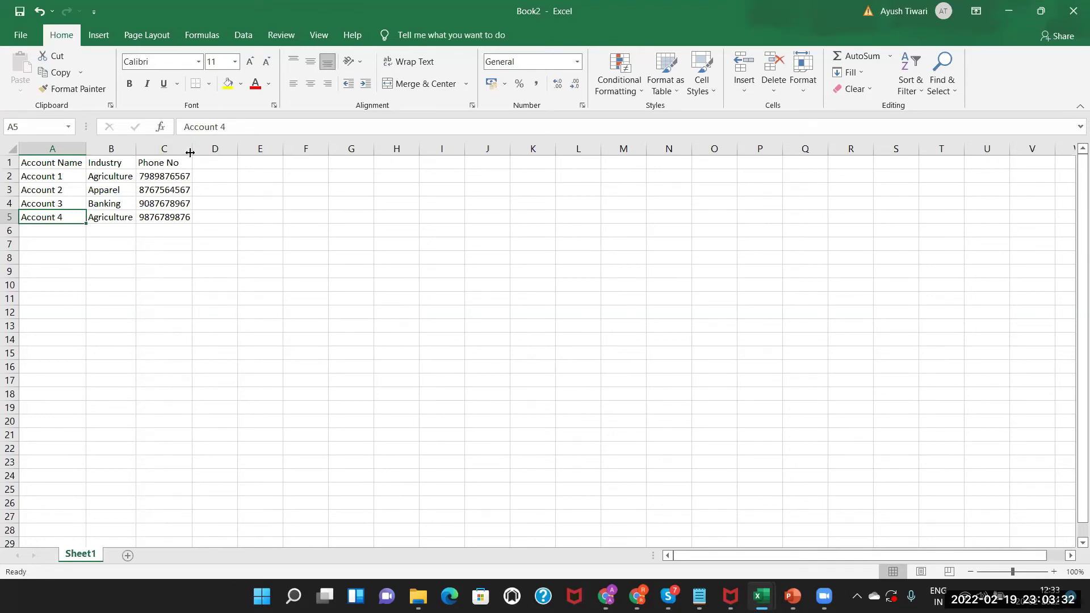
# Save the sheet to Downloads as CSV (Comma delimited) named 'Account Insert Data'.
pyautogui.click(21, 35)
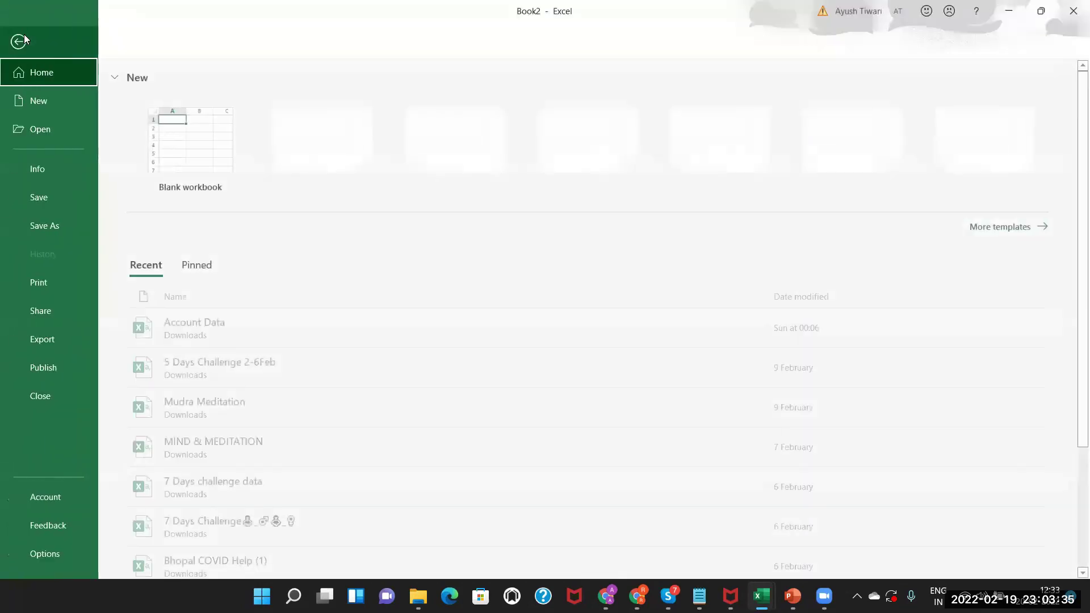
pyautogui.click(62, 229)
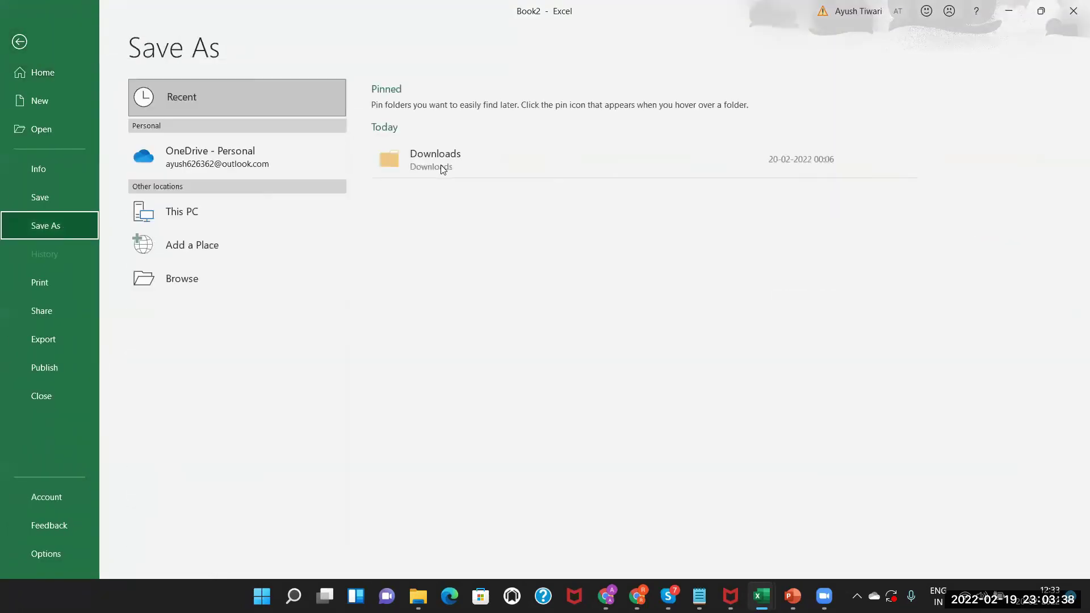
pyautogui.click(441, 168)
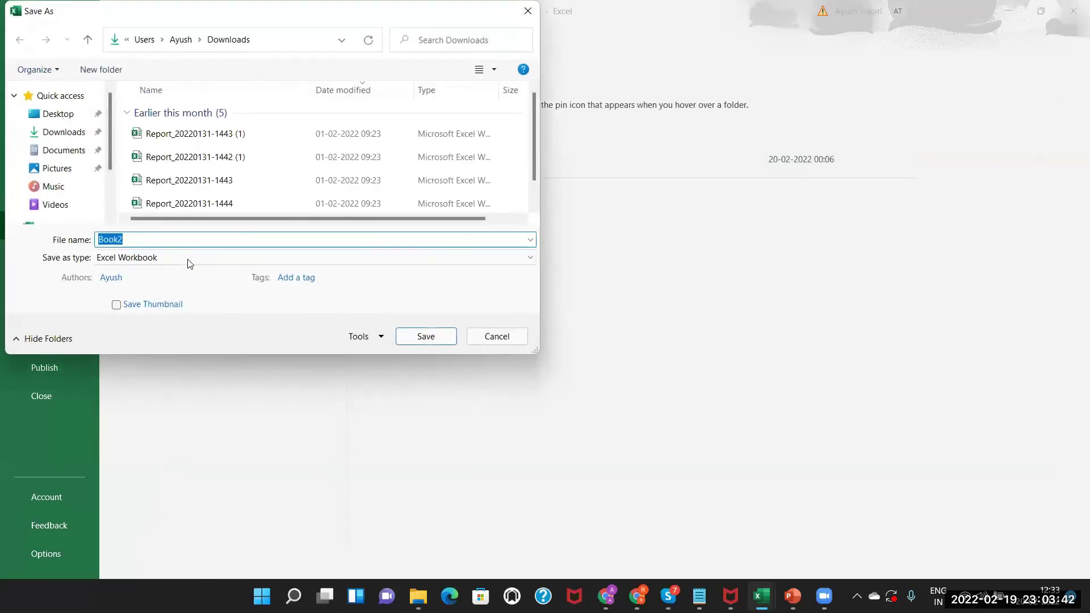
pyautogui.click(188, 258)
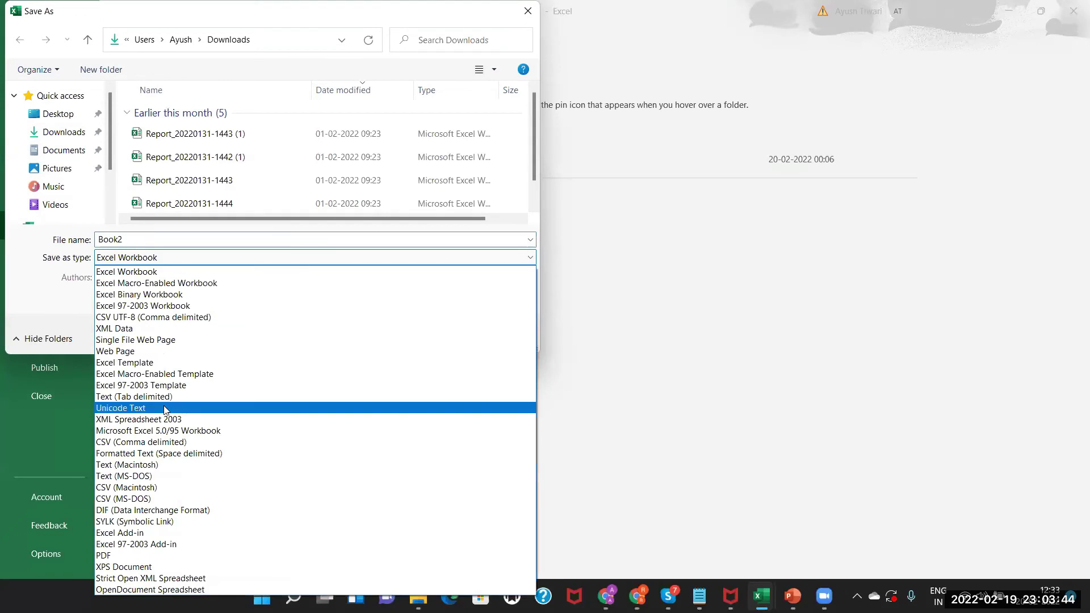
pyautogui.click(170, 446)
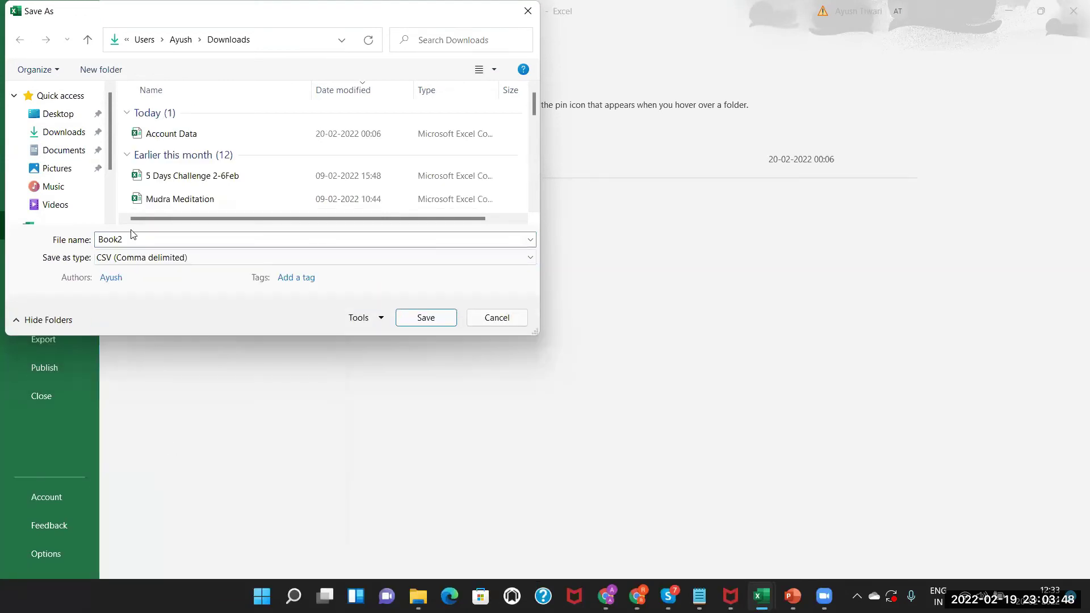
pyautogui.doubleClick(126, 237)
pyautogui.press('BackSpace')
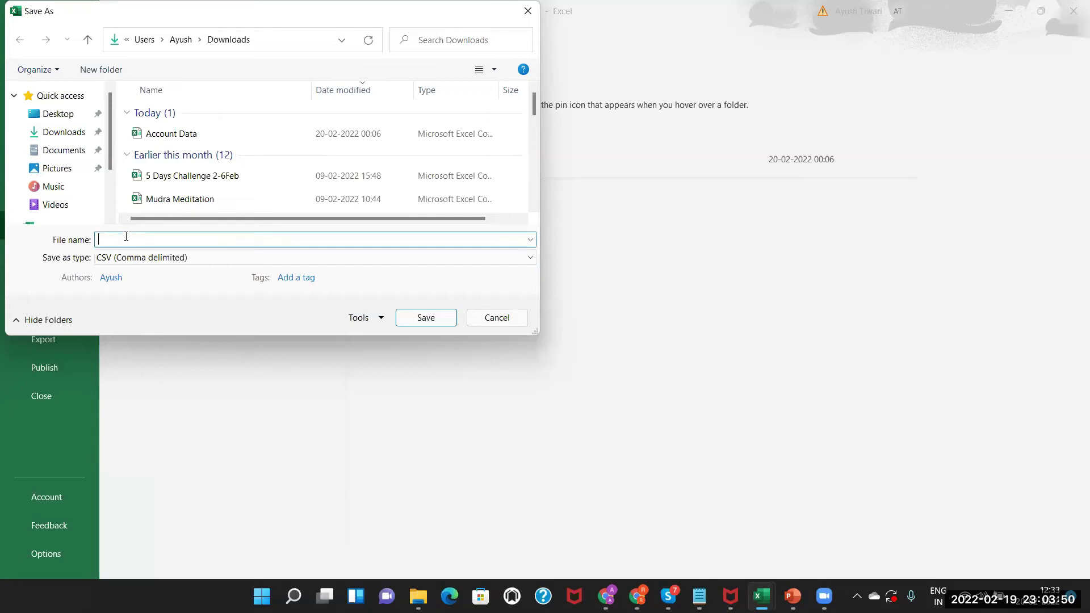
pyautogui.write('Accou')
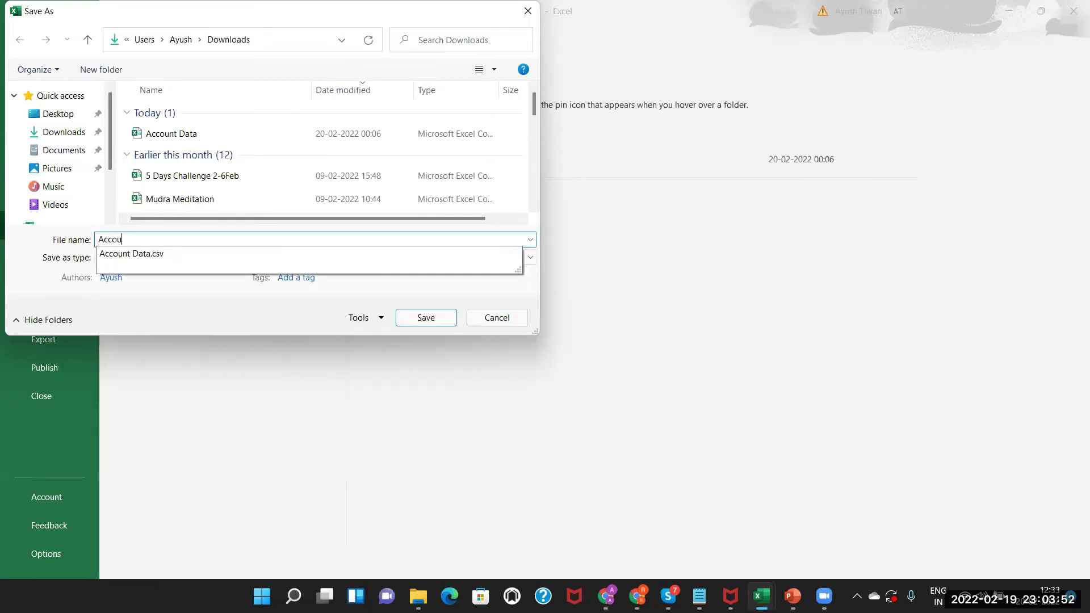
pyautogui.write('nt Insert')
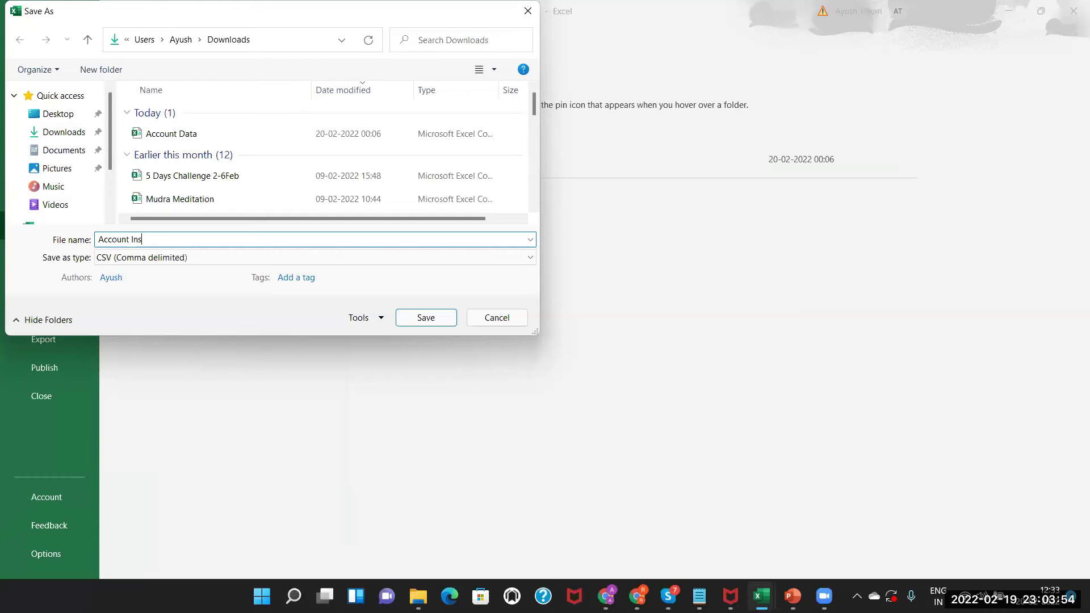
pyautogui.write(' Data')
pyautogui.click(413, 316)
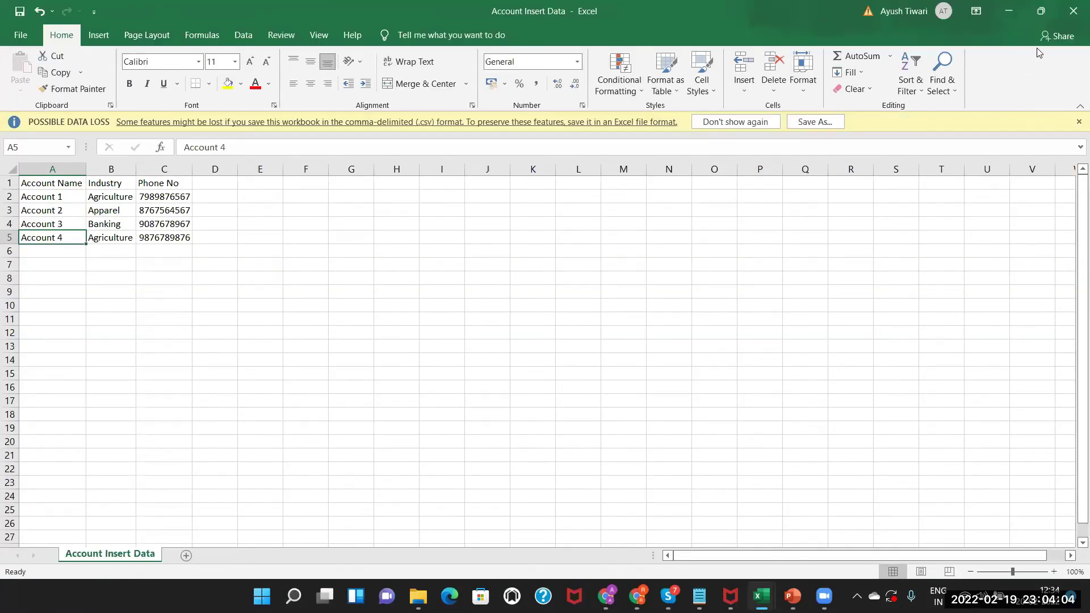
pyautogui.click(1070, 11)
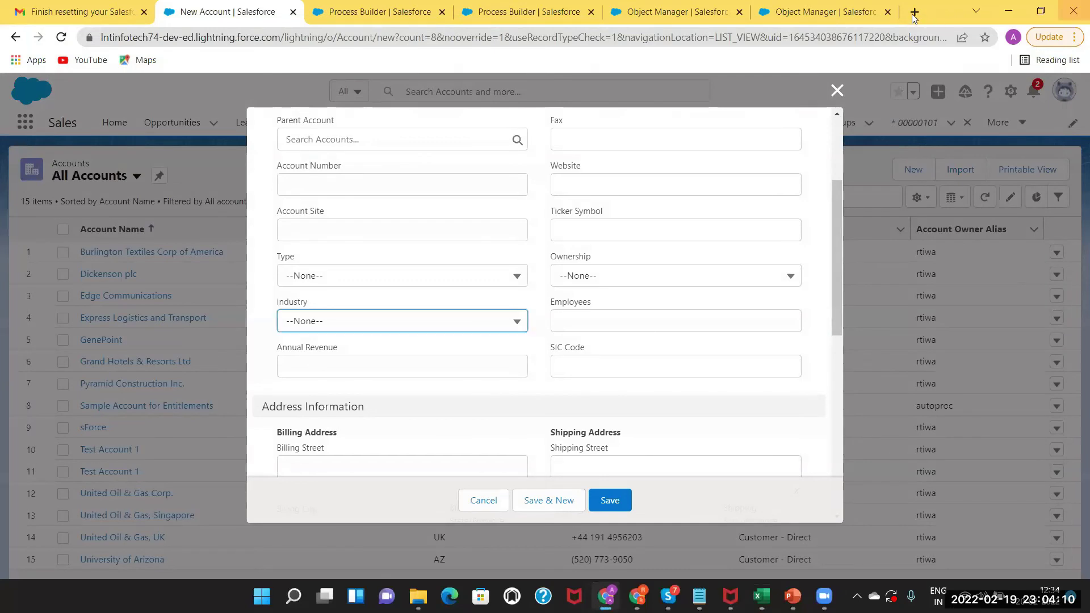
# Close the New Account form, search 'workbench' in a new tab, and open the Workbench result.
pyautogui.press('Escape')
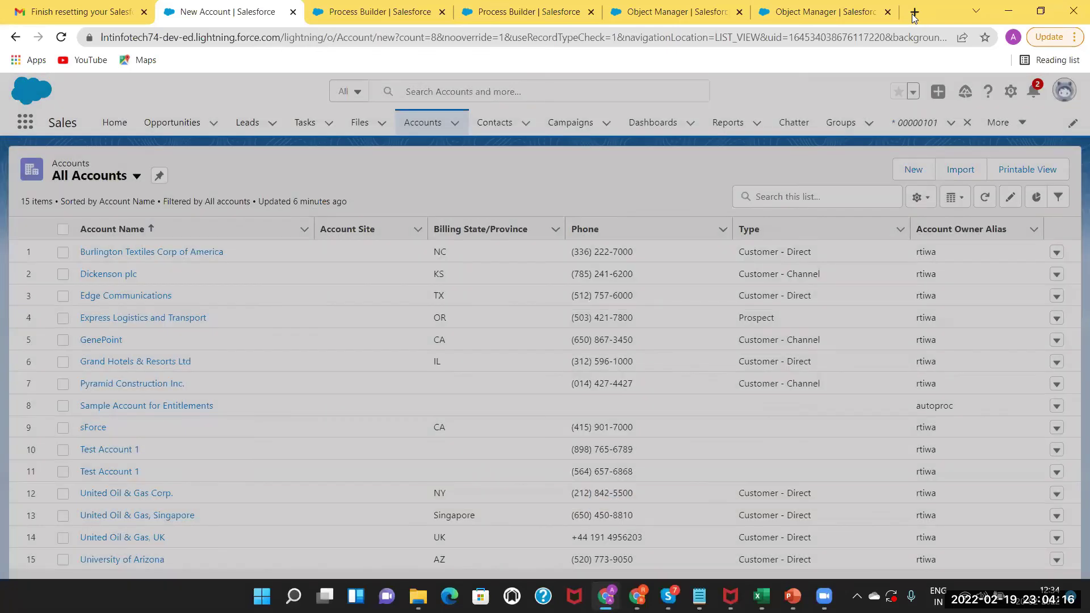
pyautogui.click(914, 12)
pyautogui.write('workbench')
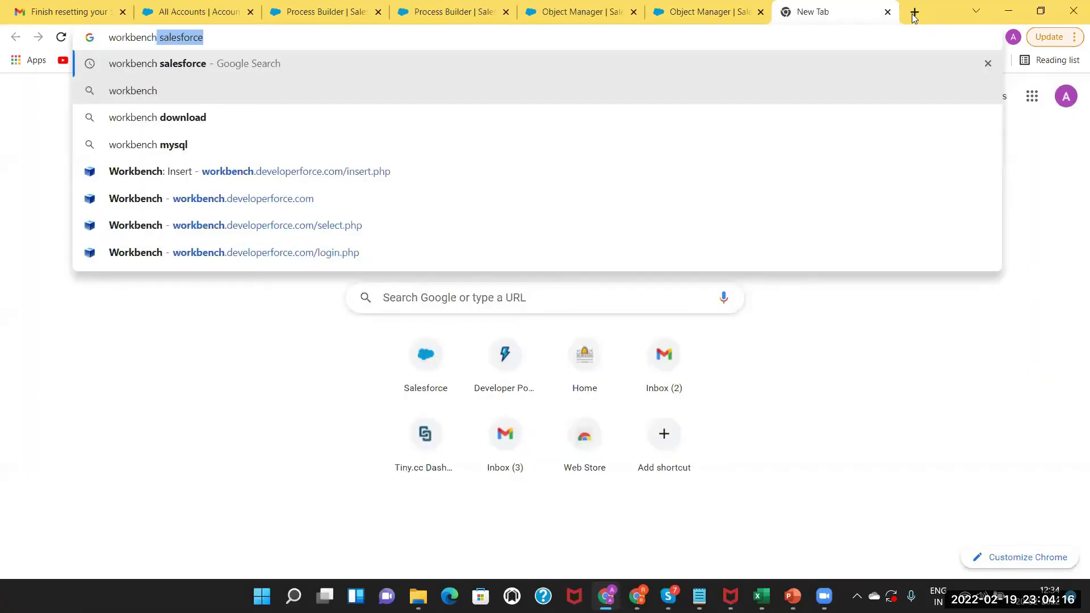
pyautogui.press('Return')
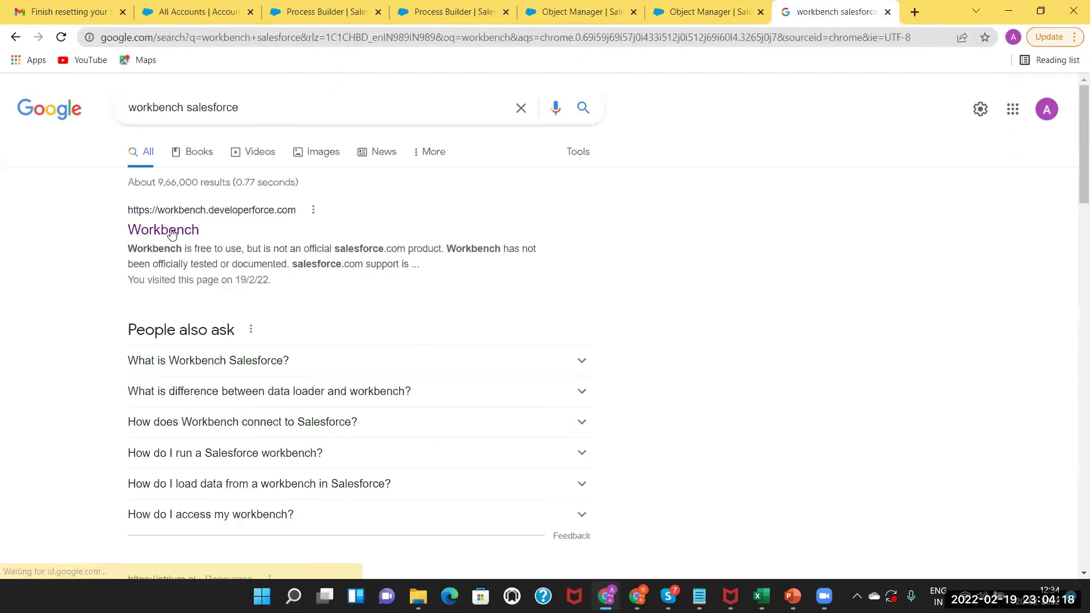
pyautogui.click(171, 232)
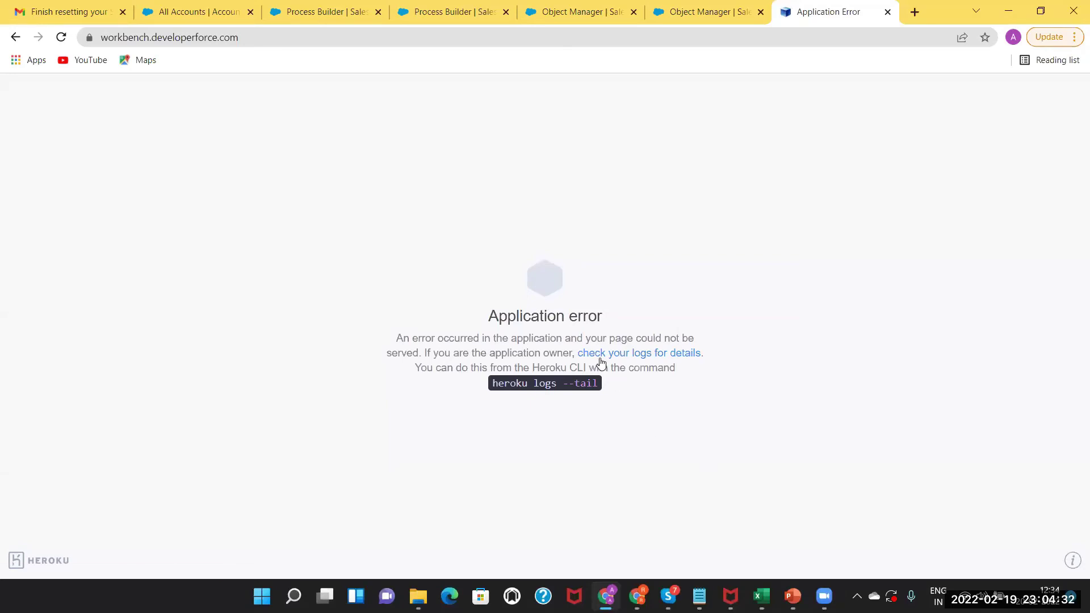
pyautogui.press('F5')
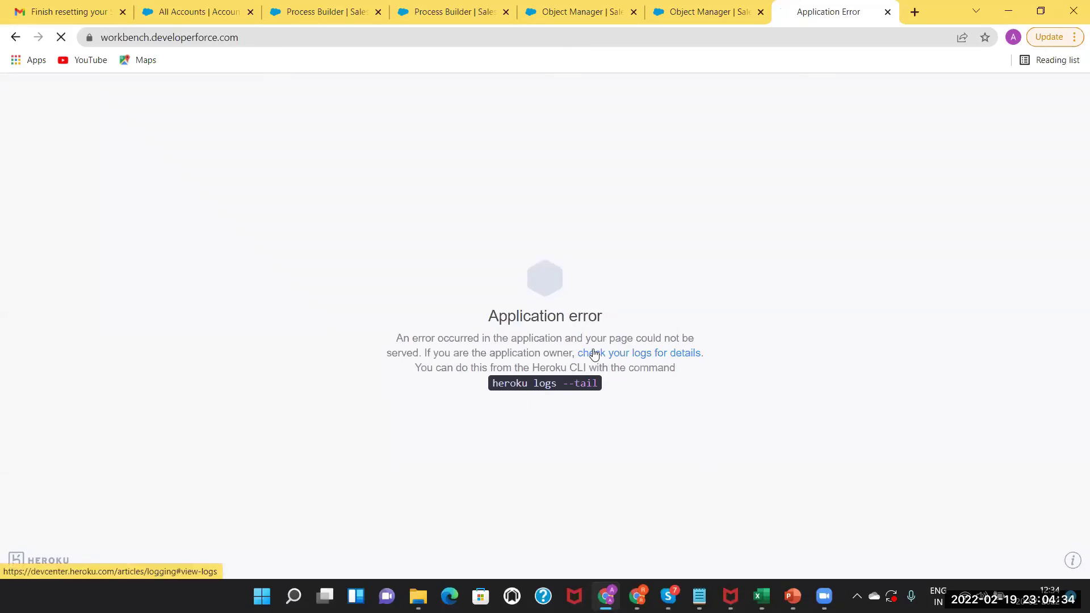
pyautogui.click(594, 353)
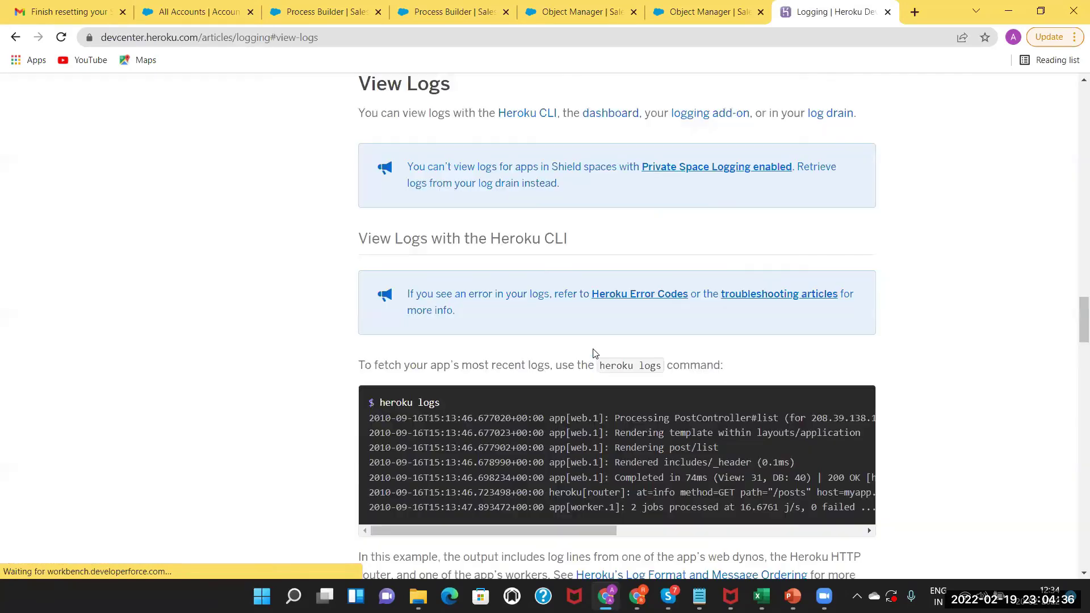
pyautogui.moveTo(1079, 317); pyautogui.dragTo(1080, 69)
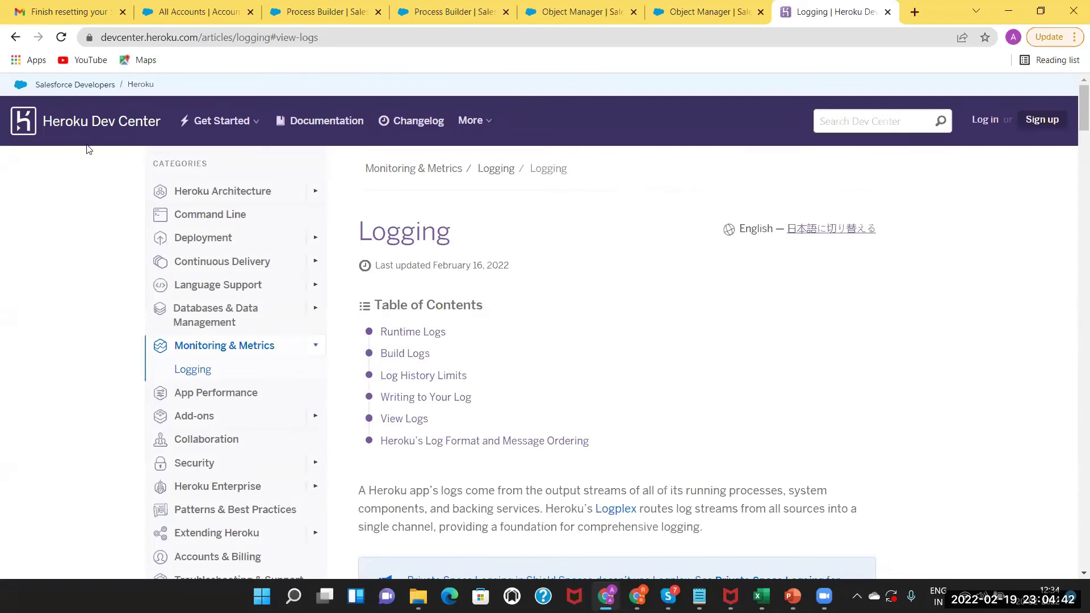
pyautogui.click(15, 38)
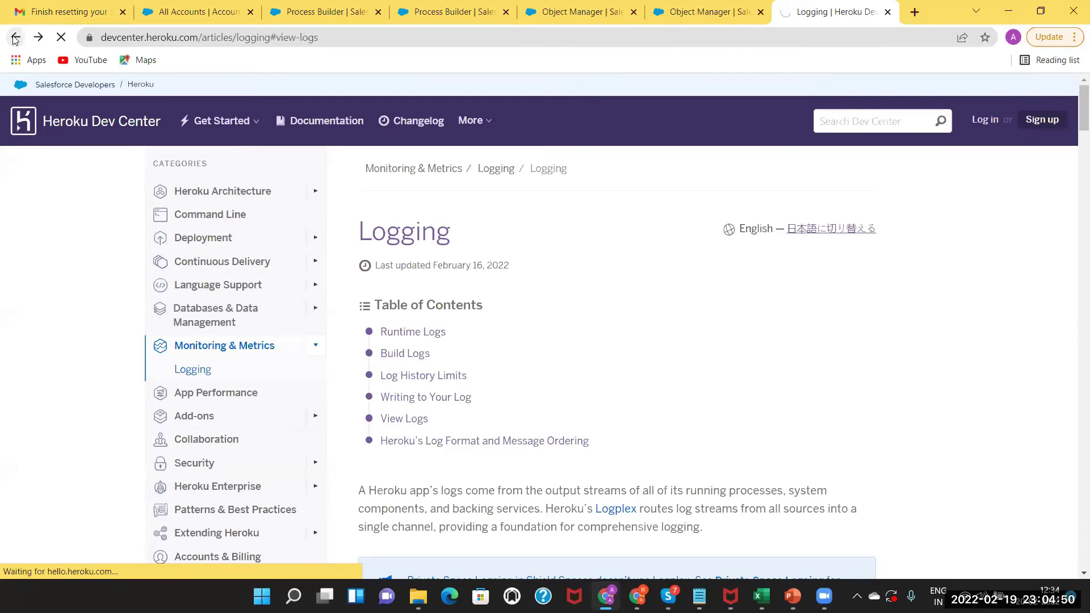
pyautogui.click(887, 12)
# Search 'workbench' again in a new tab and open the Workbench login page.
pyautogui.click(914, 11)
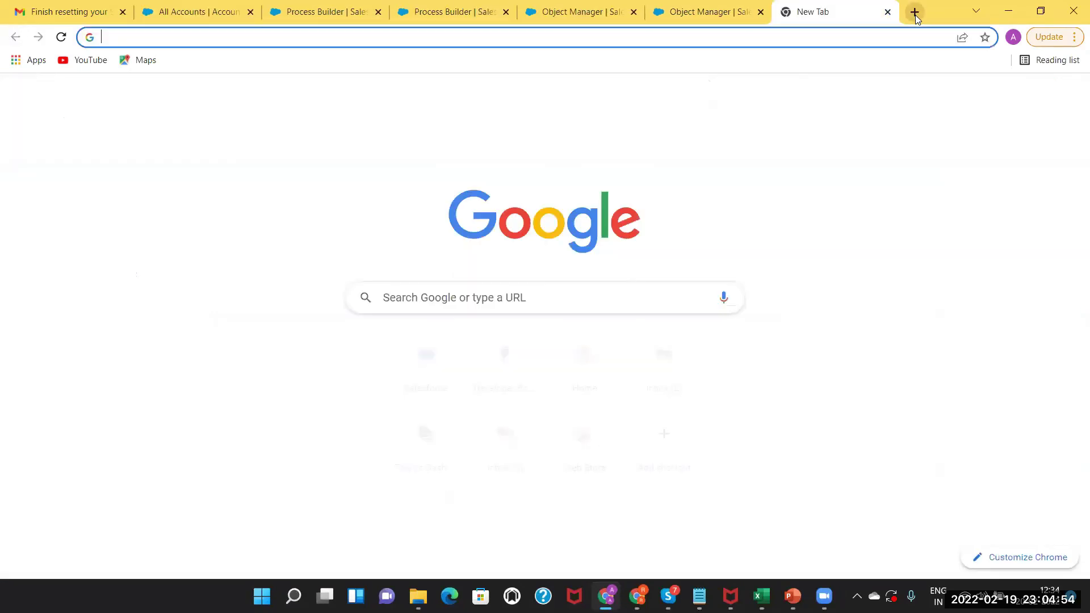
pyautogui.write('work')
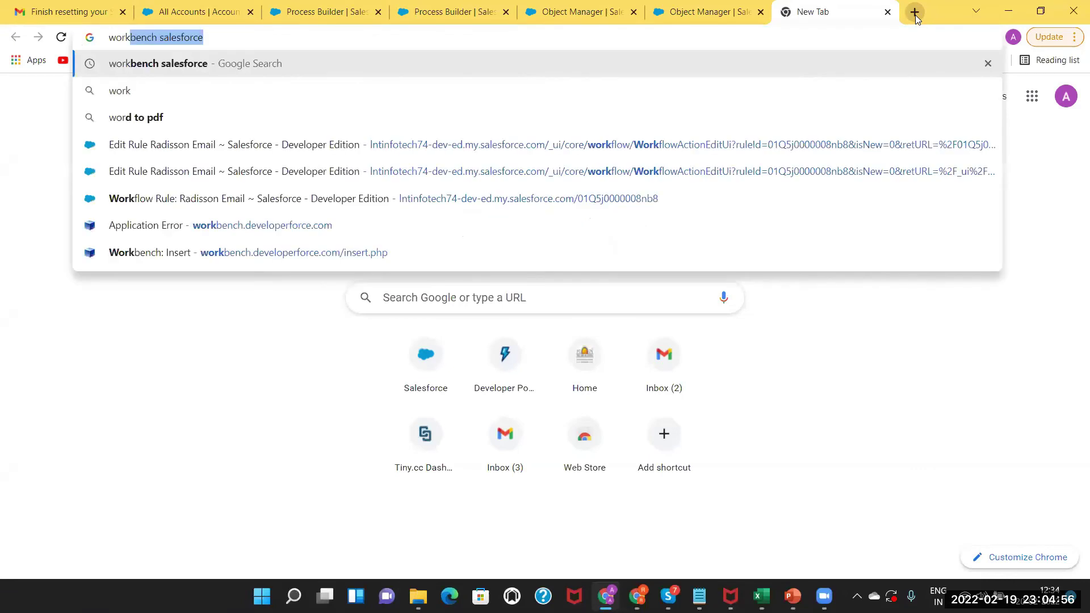
pyautogui.write('bench')
pyautogui.press('Return')
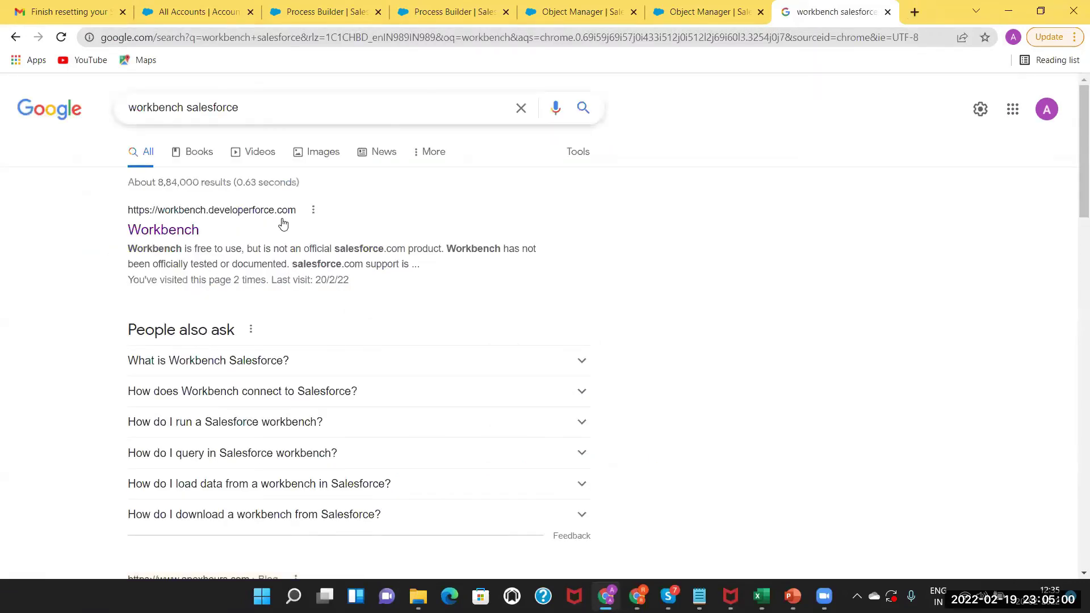
pyautogui.click(170, 231)
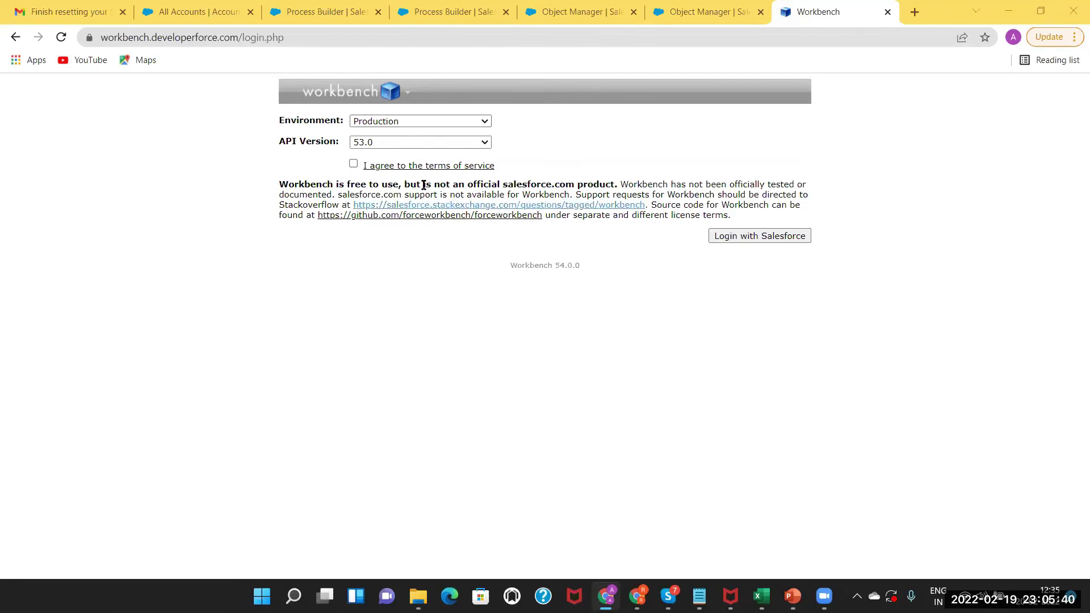
# Keep the Production environment, accept the terms of service, and log in with Salesforce.
pyautogui.click(479, 122)
pyautogui.click(526, 134)
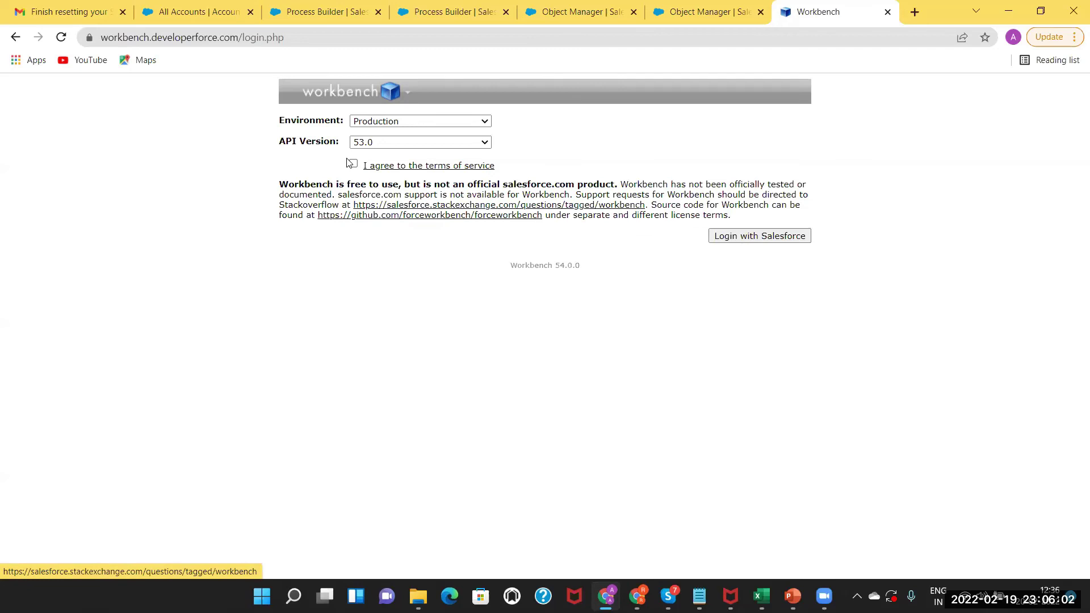
pyautogui.click(761, 237)
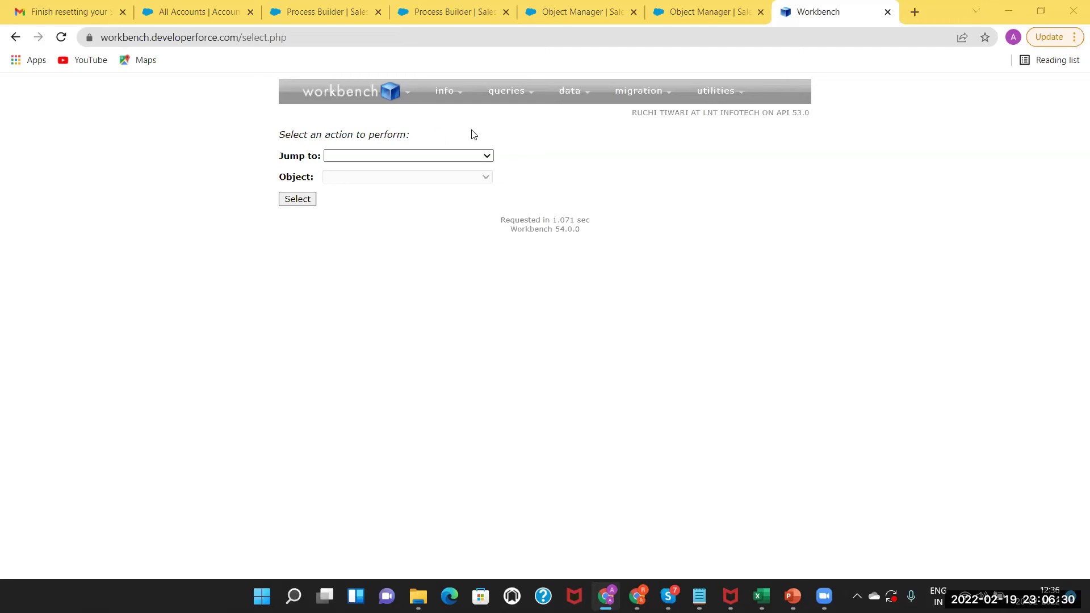
pyautogui.click(407, 156)
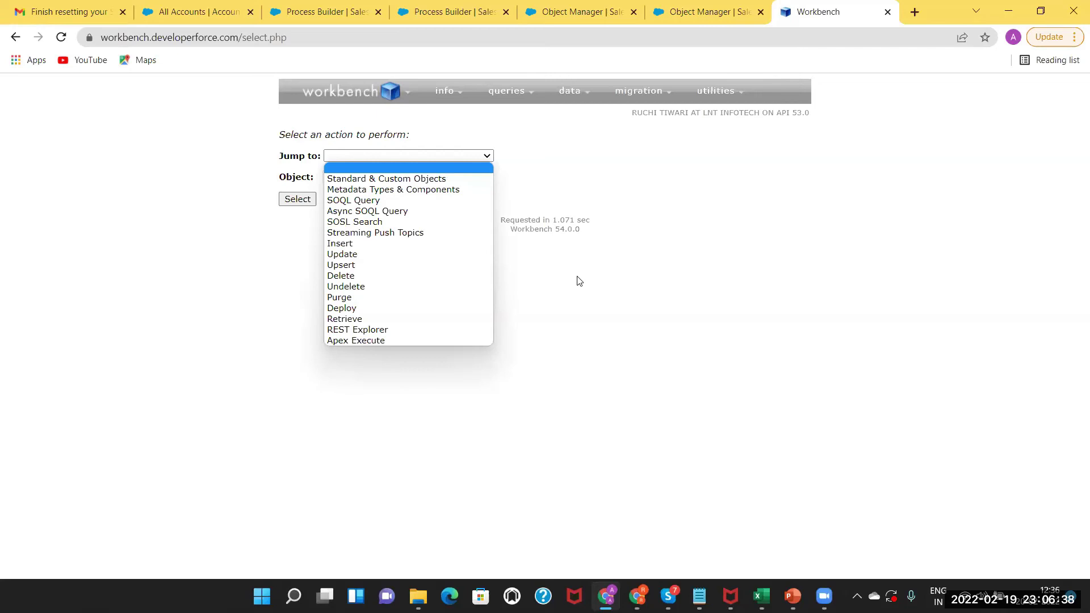
pyautogui.click(445, 97)
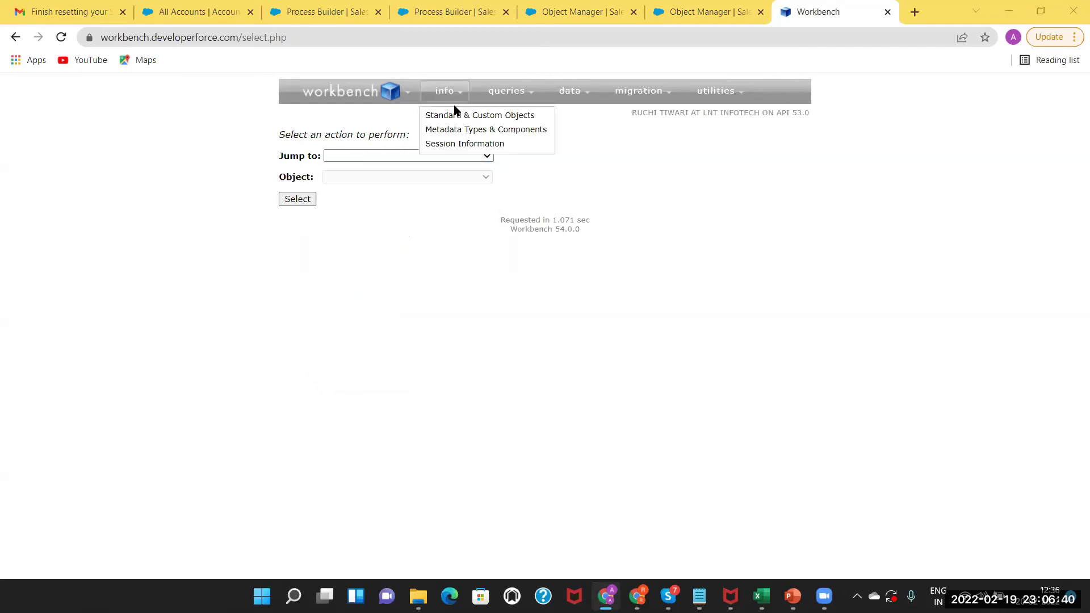
pyautogui.moveTo(509, 90)
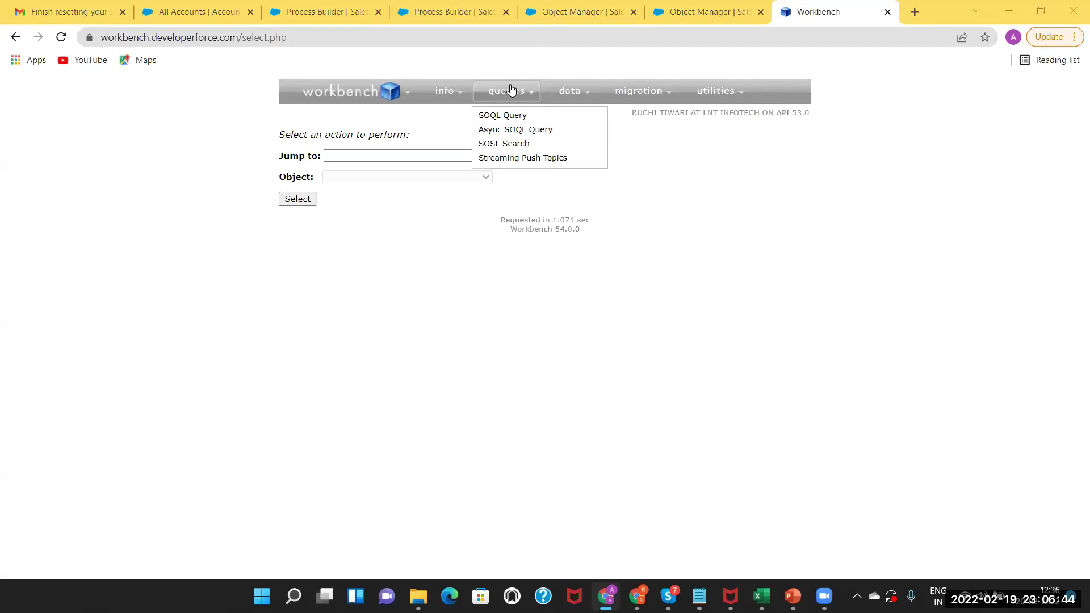
pyautogui.moveTo(576, 88)
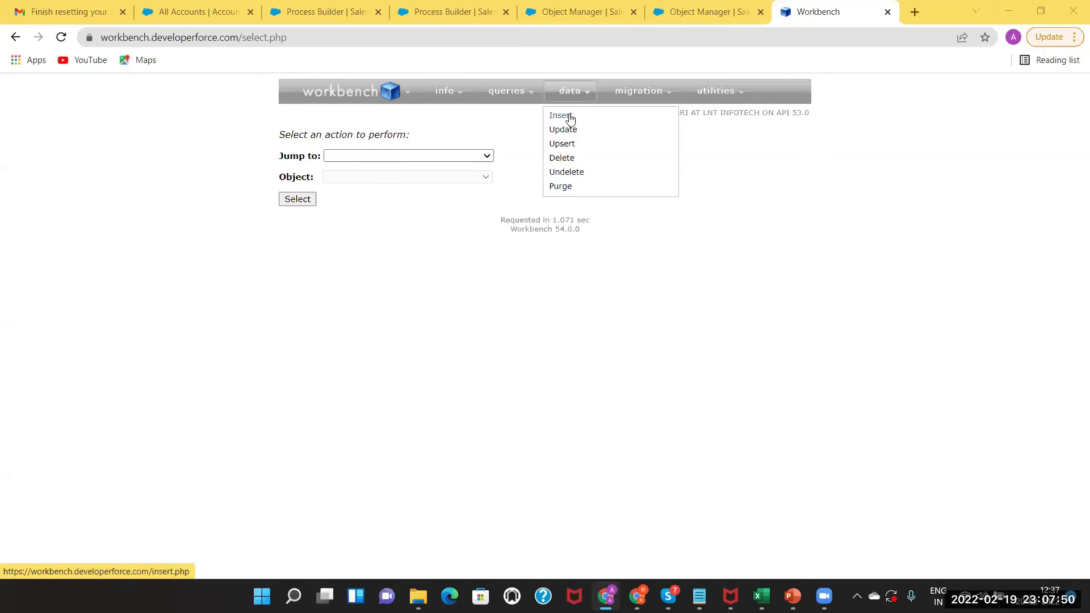
pyautogui.moveTo(639, 98)
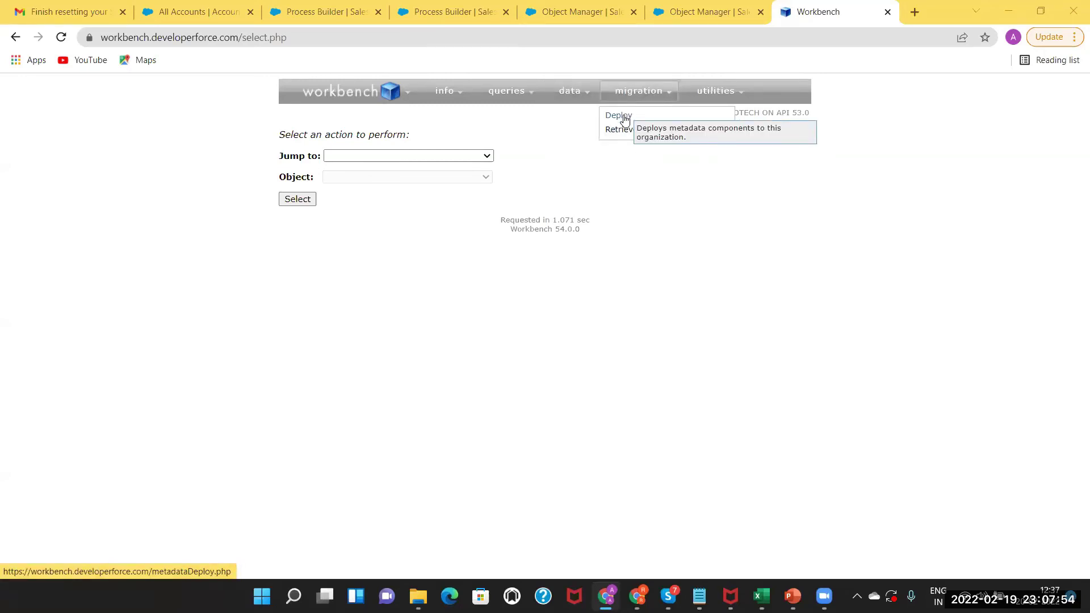
pyautogui.moveTo(720, 92)
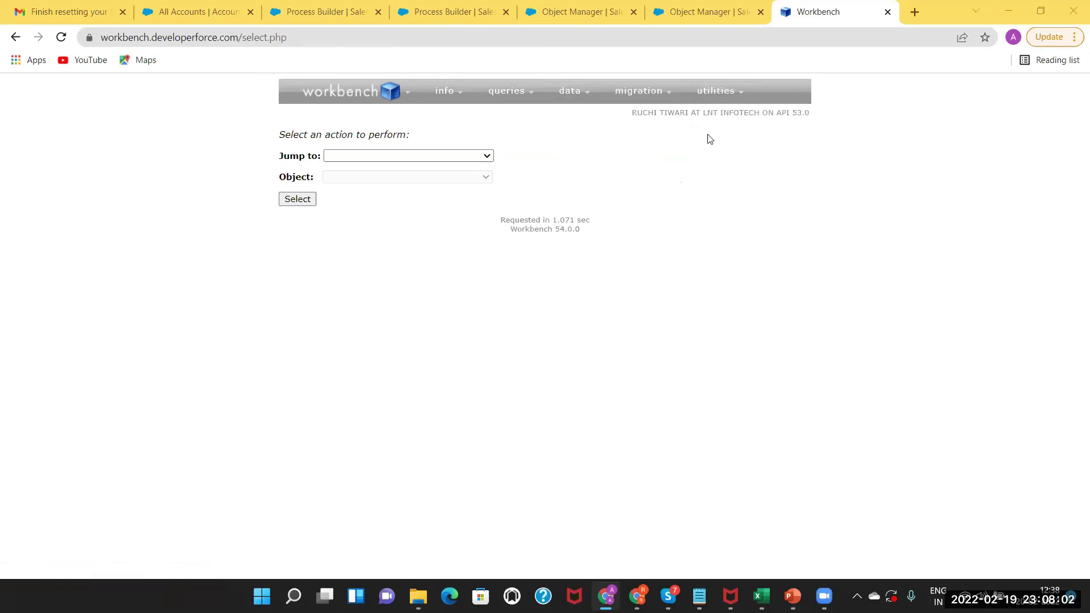
pyautogui.moveTo(579, 96)
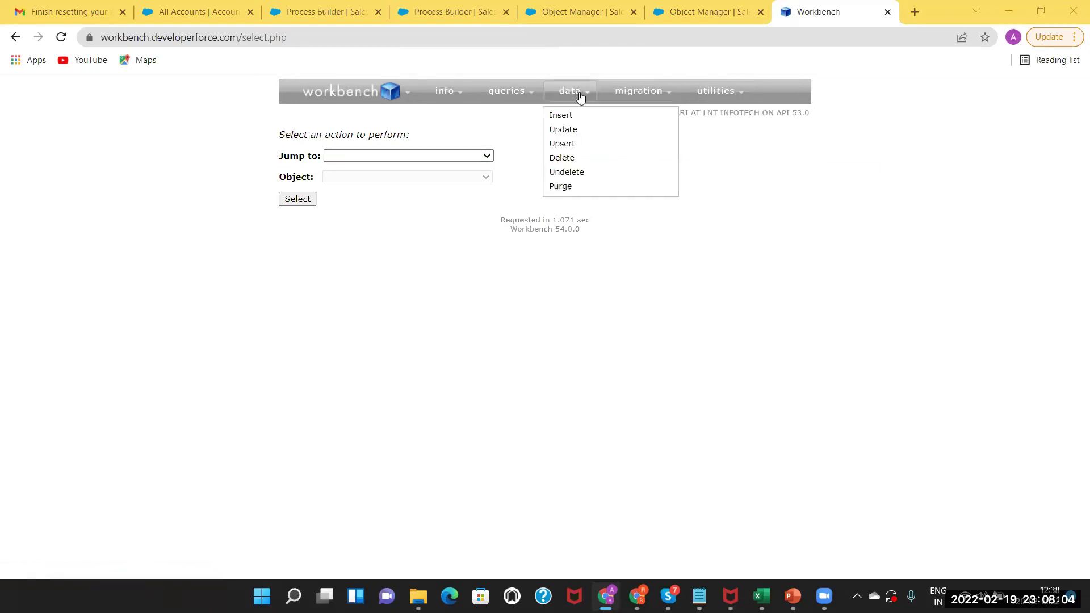
# Start an Insert for object type Account from the file Account Insert Data.csv.
pyautogui.click(560, 117)
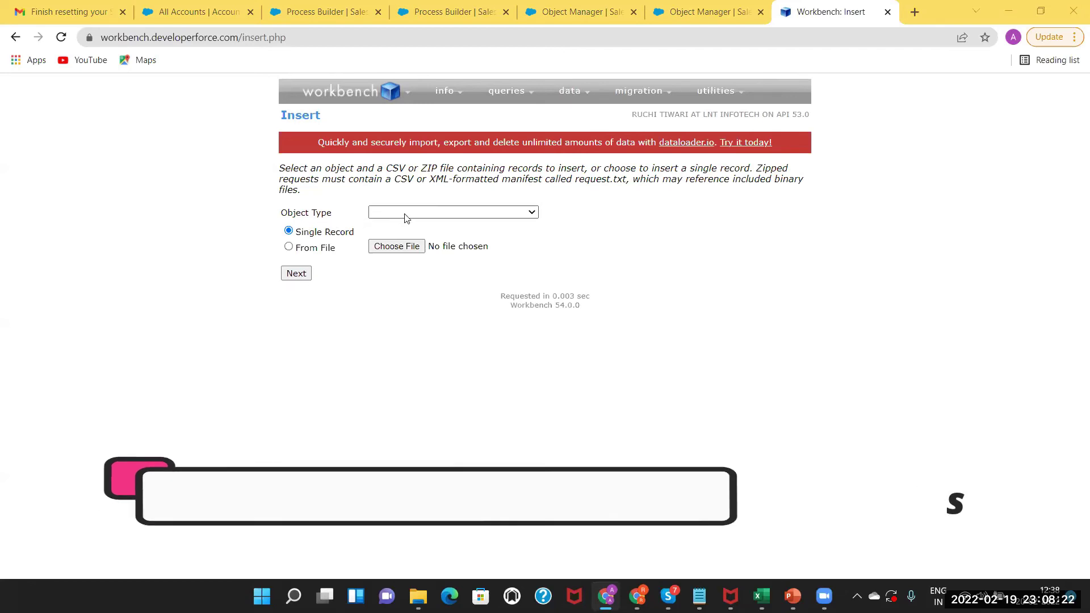
pyautogui.click(405, 216)
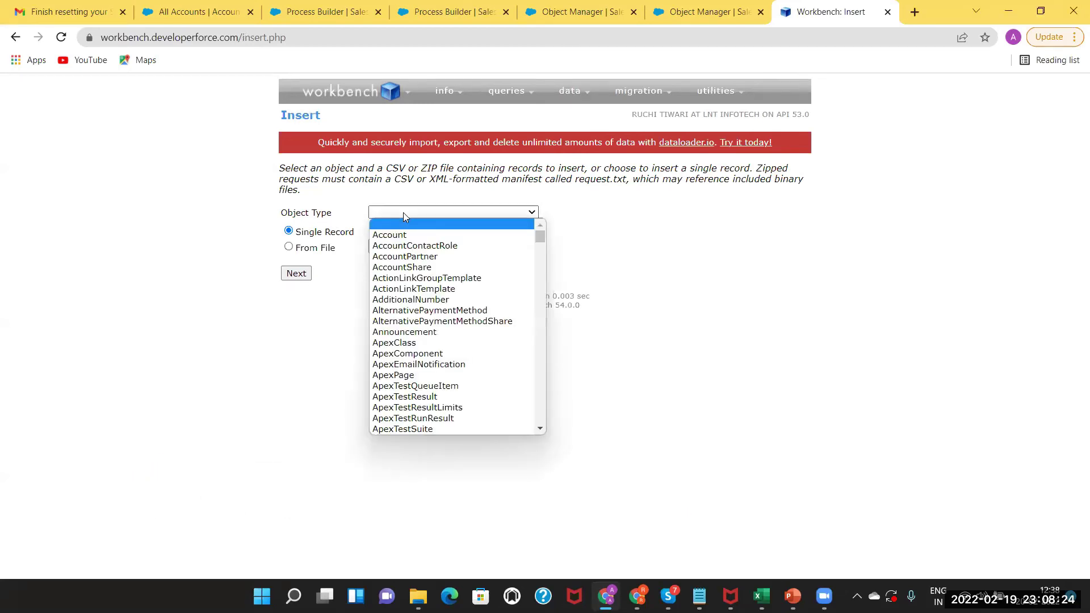
pyautogui.click(332, 311)
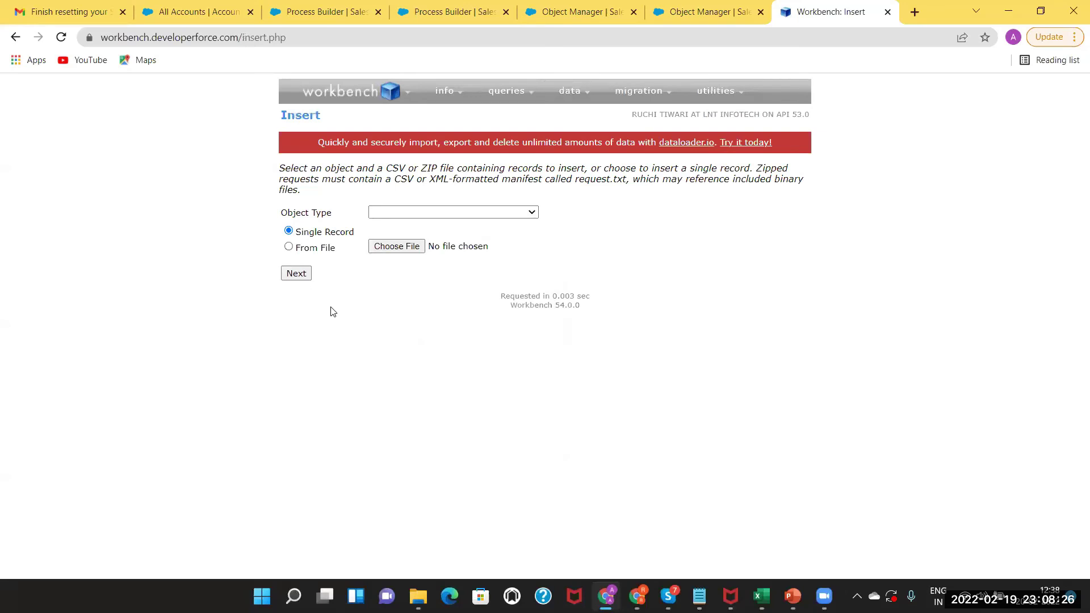
pyautogui.click(390, 205)
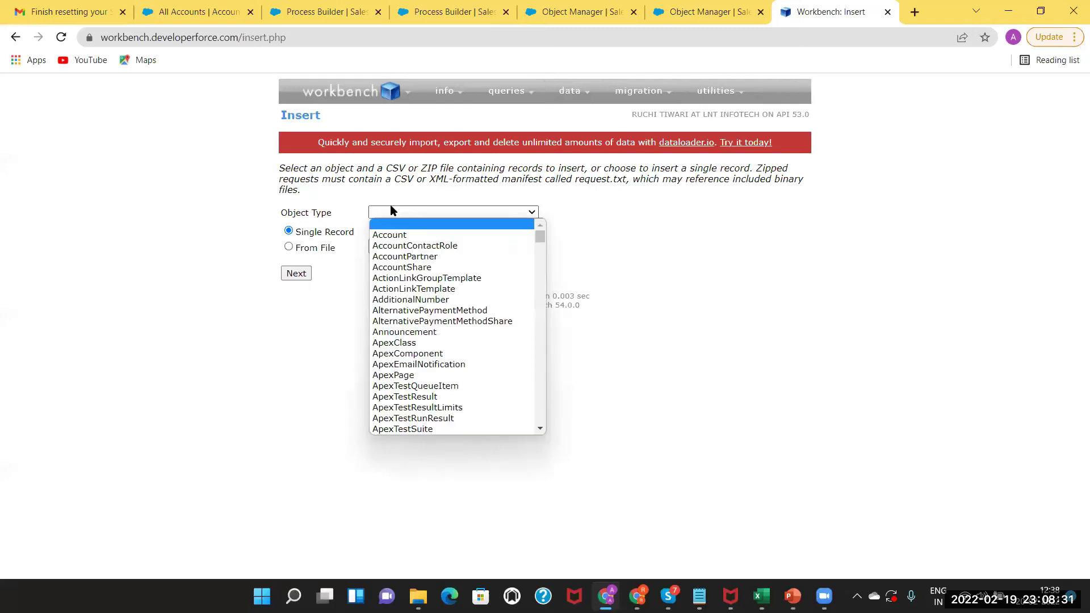
pyautogui.click(384, 235)
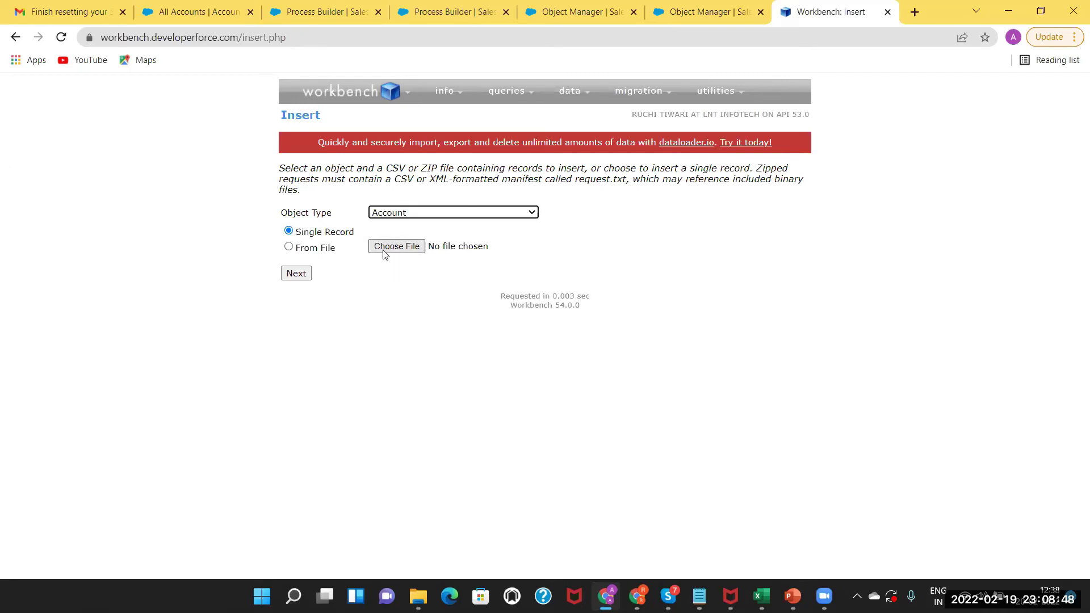
pyautogui.moveTo(557, 101)
pyautogui.click(404, 249)
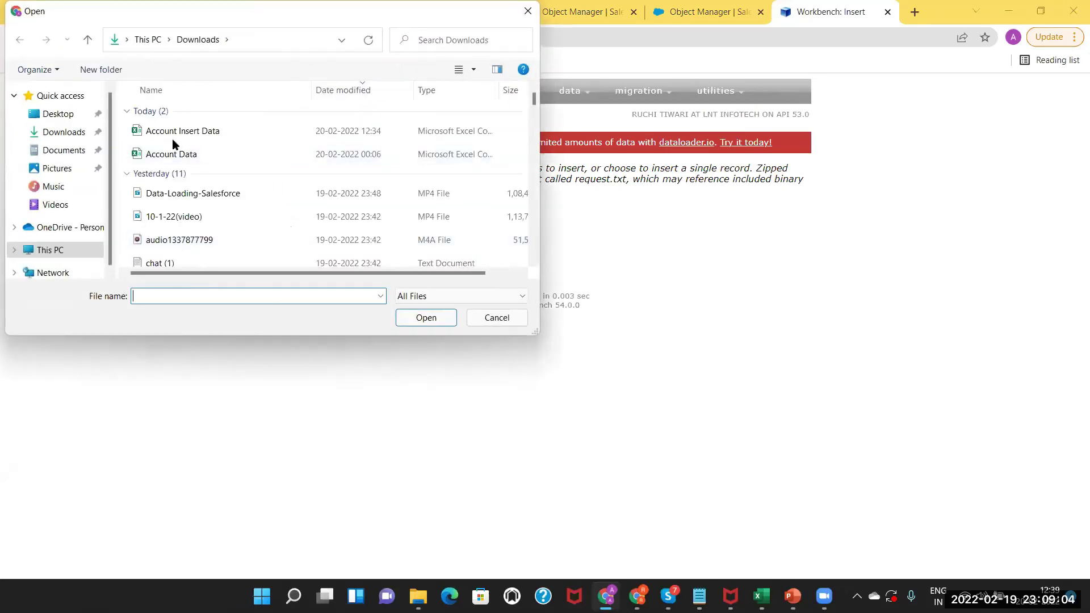
pyautogui.click(172, 136)
pyautogui.click(407, 321)
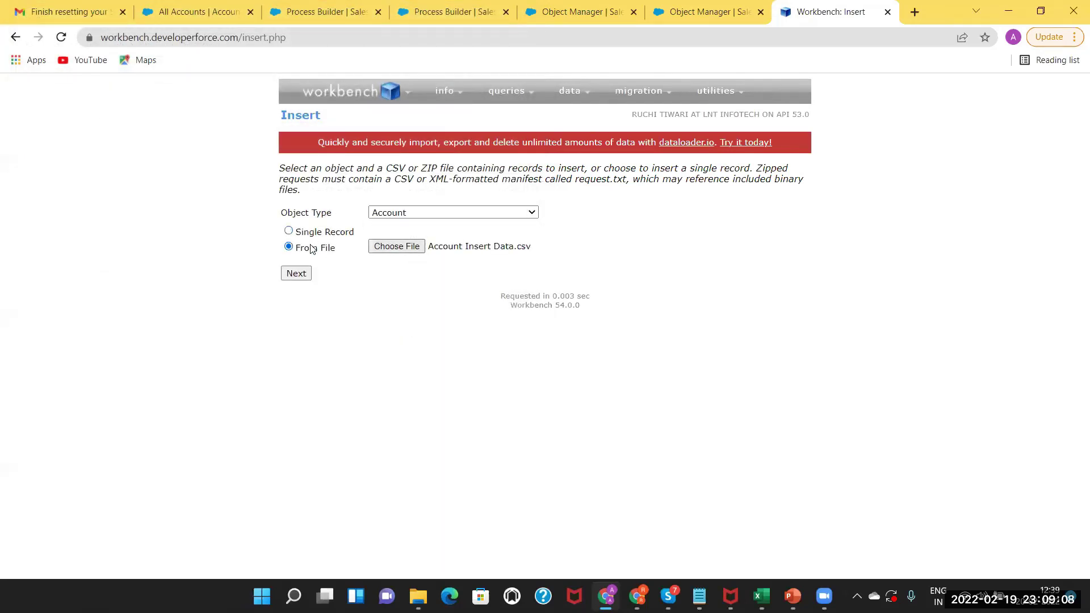
pyautogui.click(294, 272)
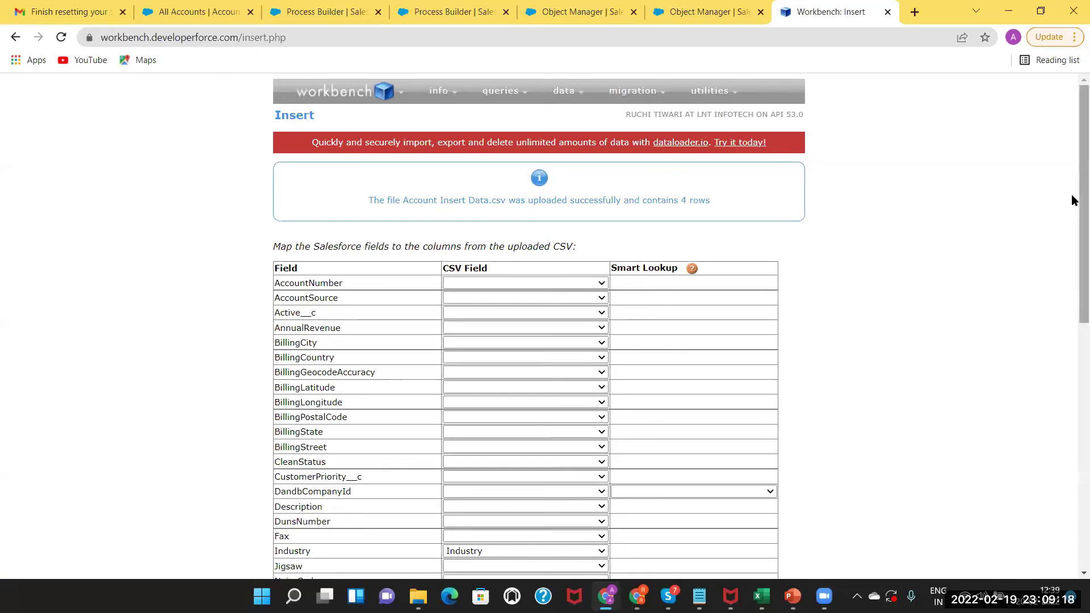
pyautogui.scroll(-1, 1071, 198)
pyautogui.scroll(-1, 1071, 205)
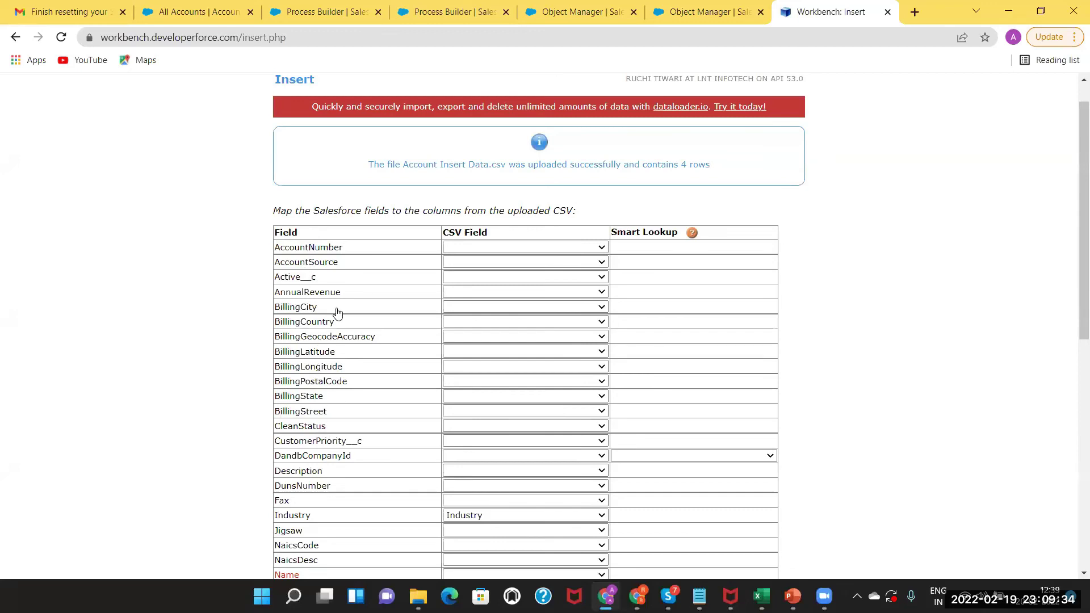
pyautogui.moveTo(1071, 173); pyautogui.dragTo(1073, 224)
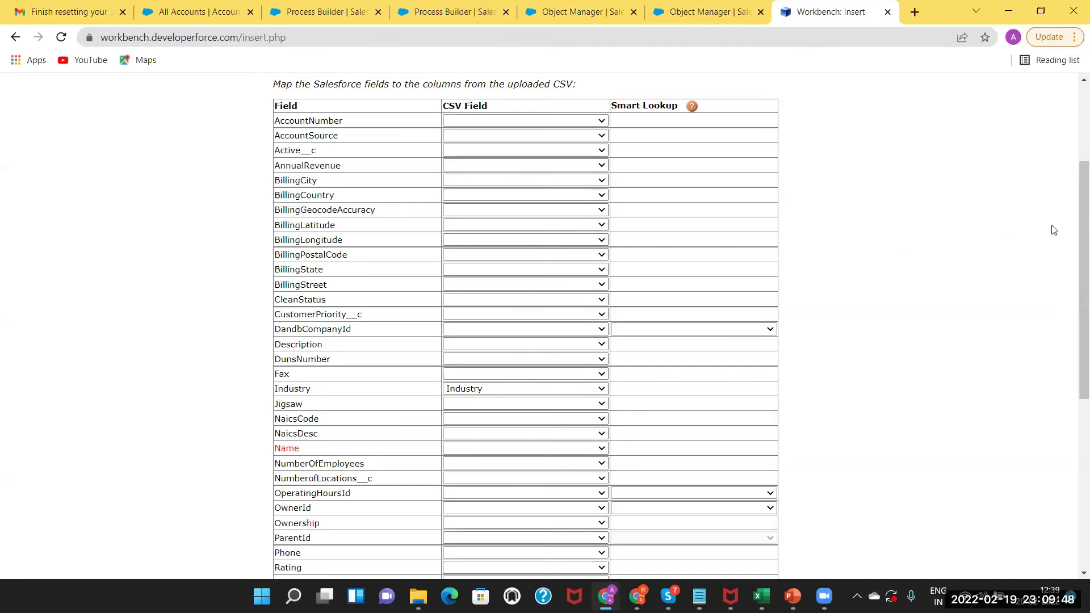
pyautogui.moveTo(1073, 233); pyautogui.dragTo(1070, 206)
pyautogui.scroll(1, 1071, 206)
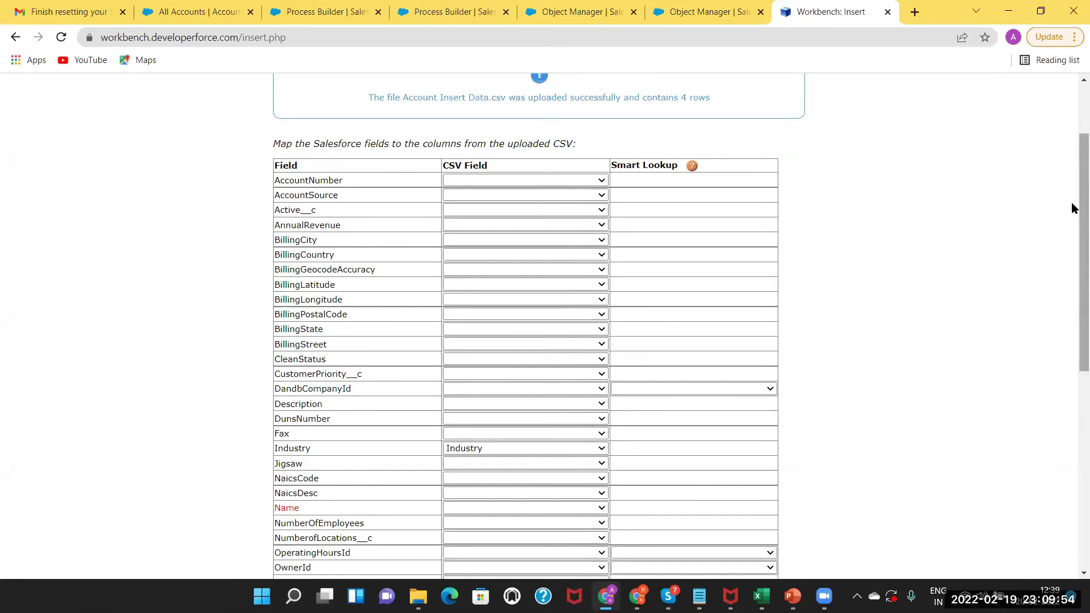
pyautogui.moveTo(1071, 207); pyautogui.dragTo(1071, 343)
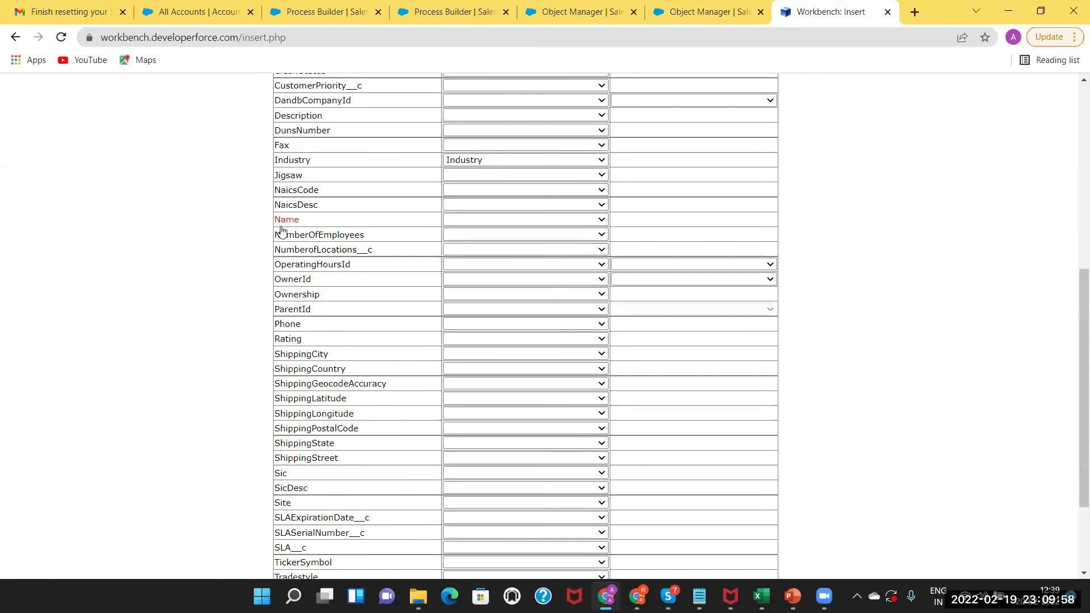
pyautogui.moveTo(306, 224)
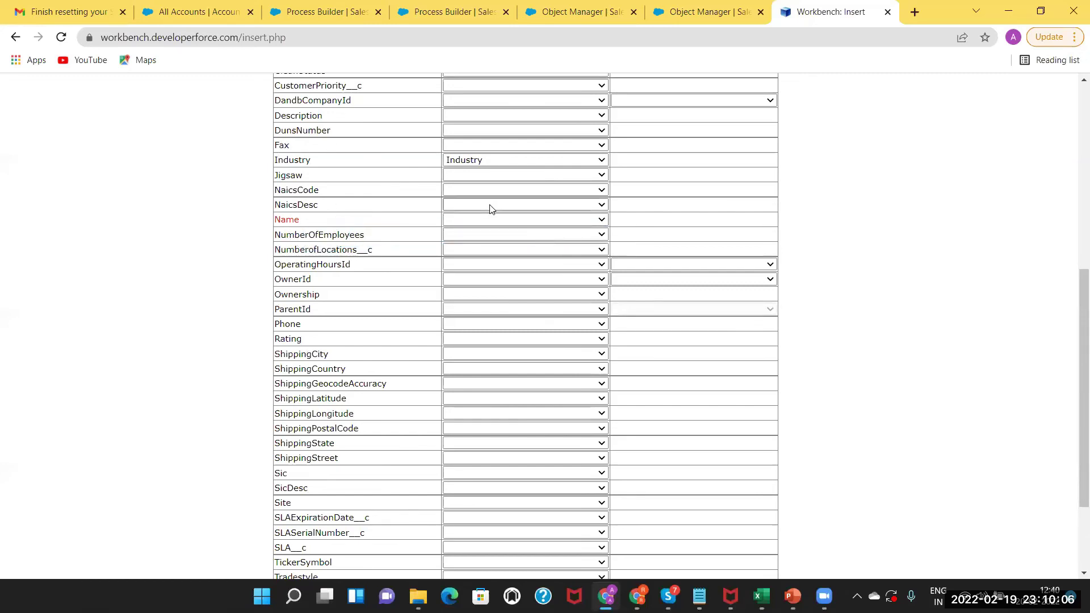
# Map the Name field to the Account Name CSV column.
pyautogui.click(538, 221)
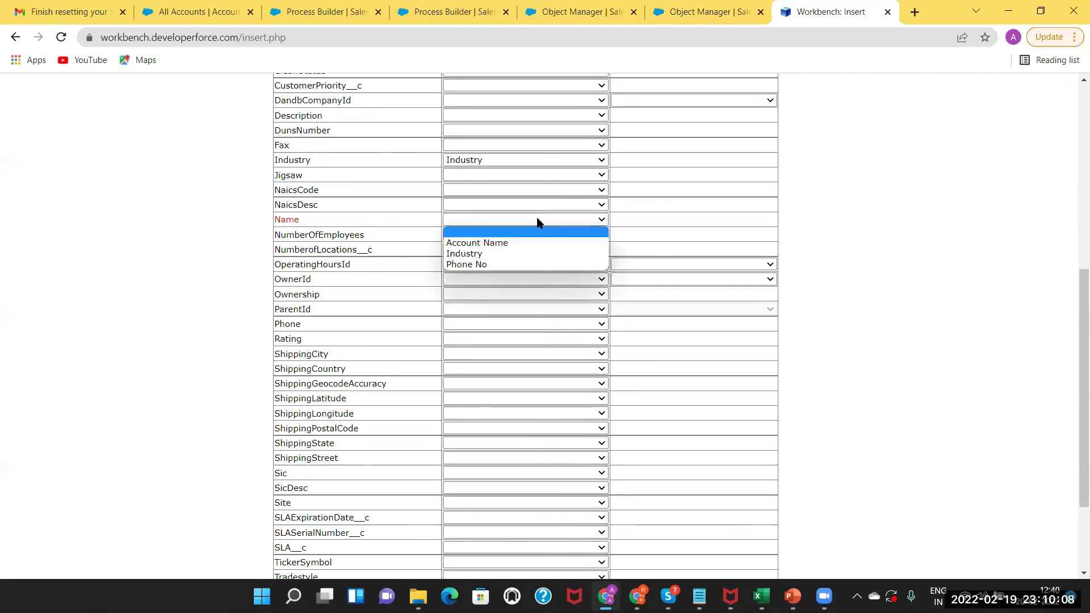
pyautogui.click(503, 244)
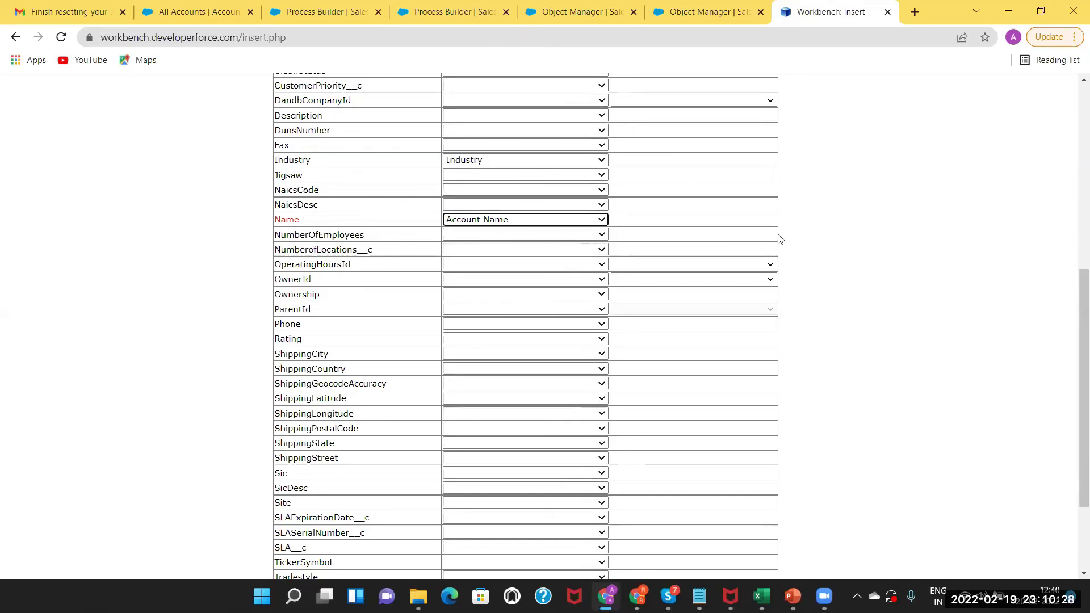
pyautogui.scroll(-3, 1071, 386)
pyautogui.scroll(5, 1072, 397)
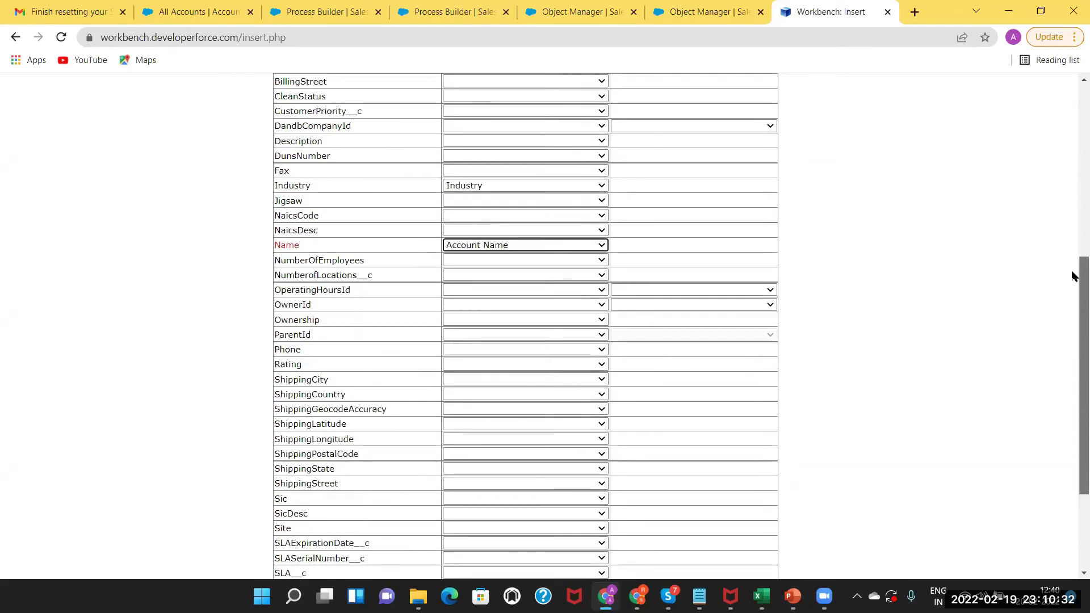
pyautogui.scroll(4, 1068, 227)
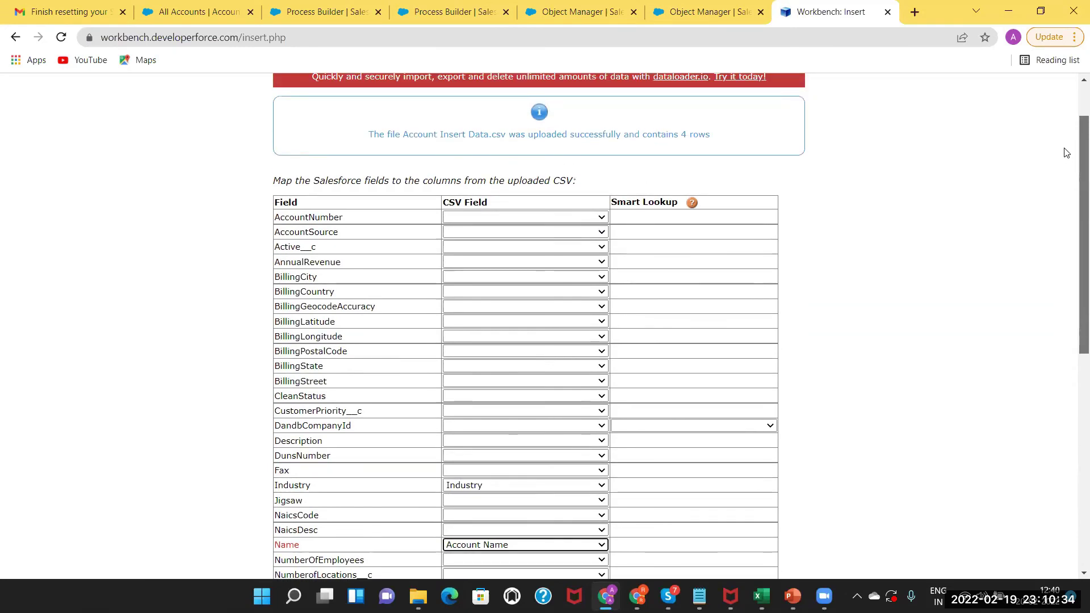
pyautogui.scroll(2, 1060, 131)
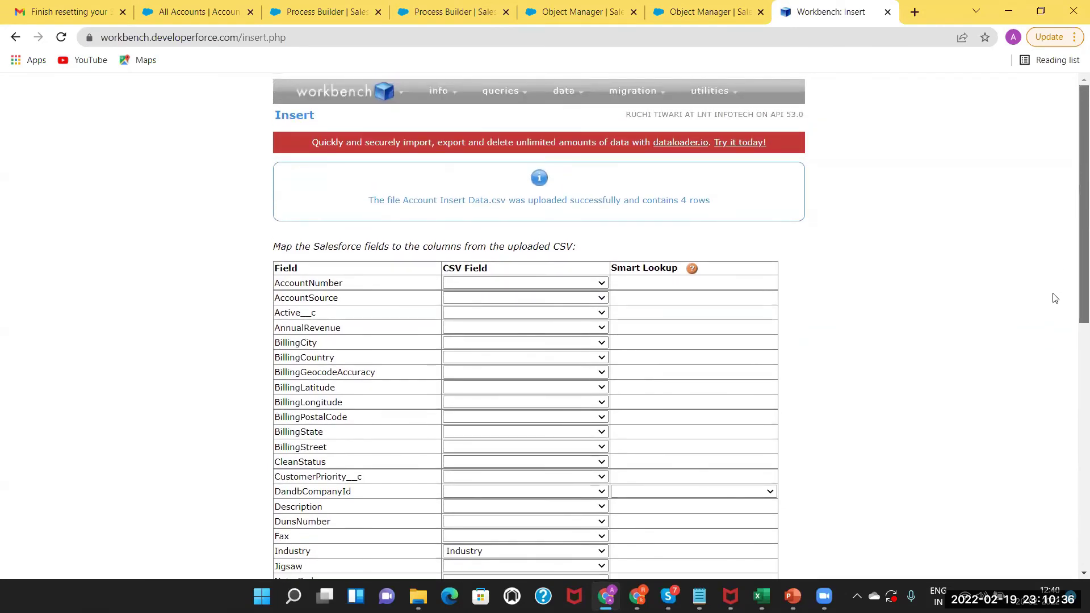
pyautogui.scroll(-2, 1053, 296)
pyautogui.scroll(-2, 363, 224)
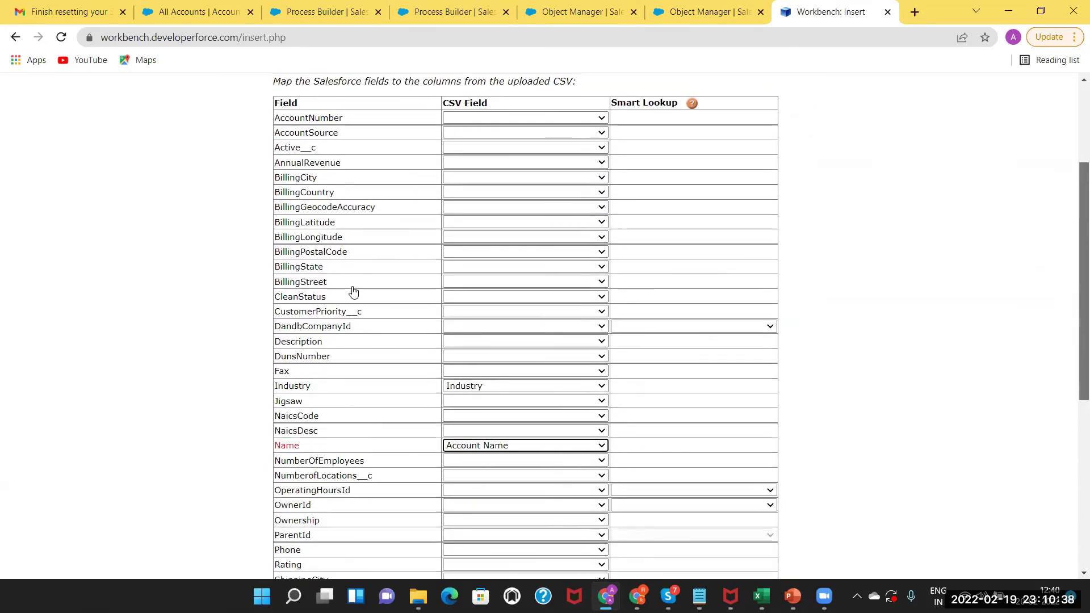
pyautogui.scroll(-3, 369, 272)
pyautogui.scroll(-1, 486, 270)
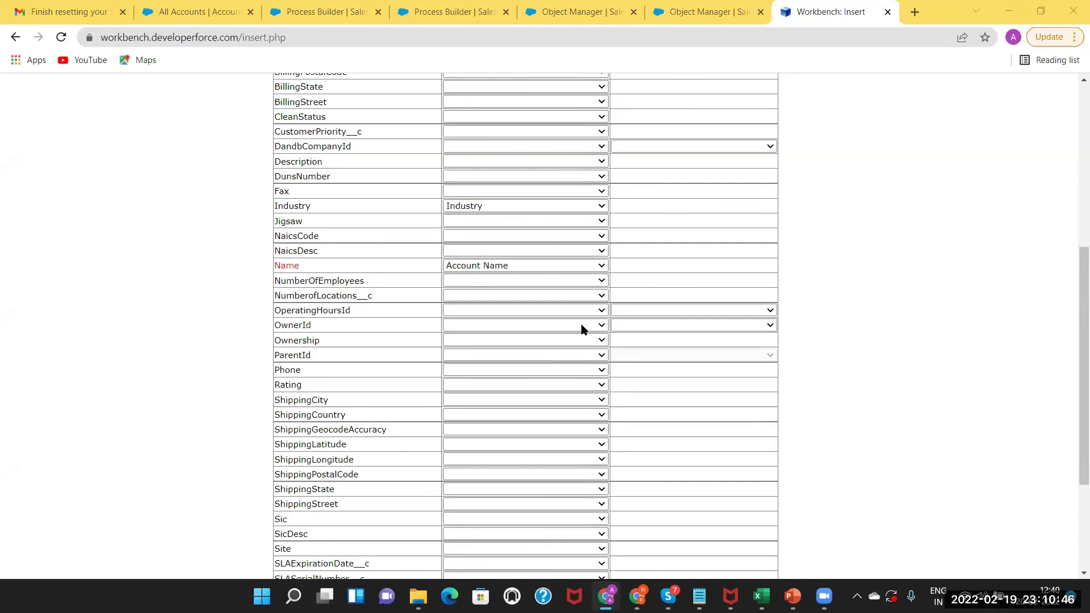
# Map Phone to the Phone No column and submit the field mapping.
pyautogui.click(1072, 288)
pyautogui.moveTo(1074, 293); pyautogui.dragTo(1069, 270)
pyautogui.moveTo(1072, 323); pyautogui.dragTo(1072, 446)
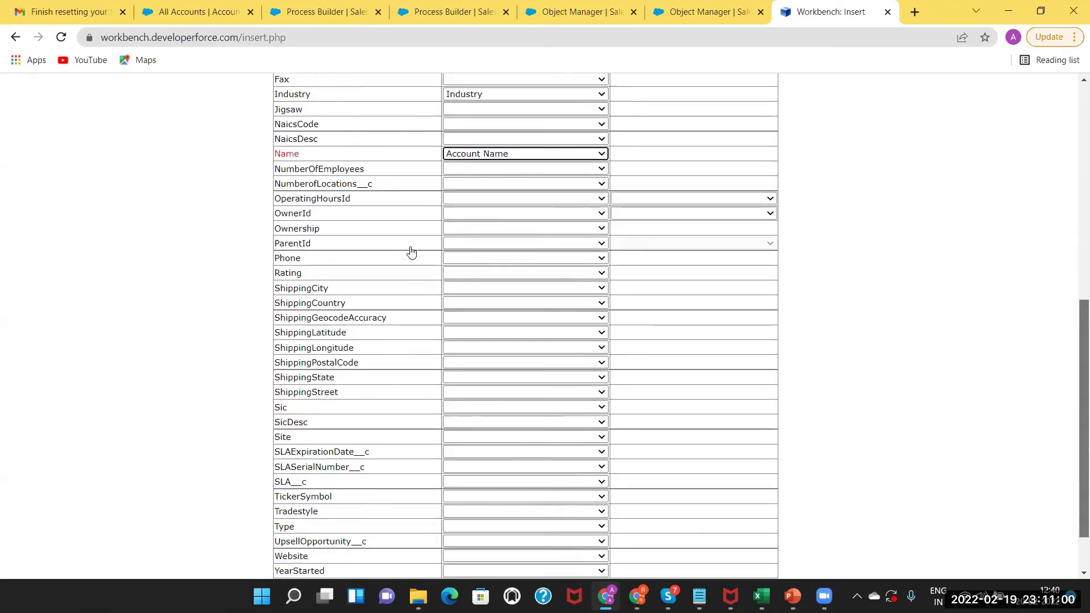
pyautogui.click(554, 237)
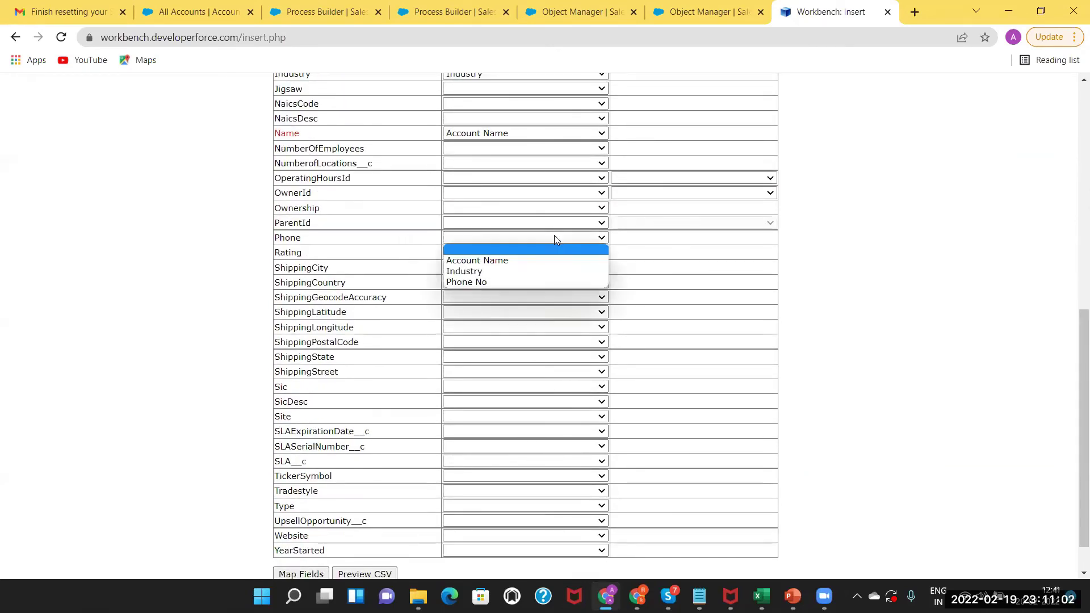
pyautogui.click(506, 282)
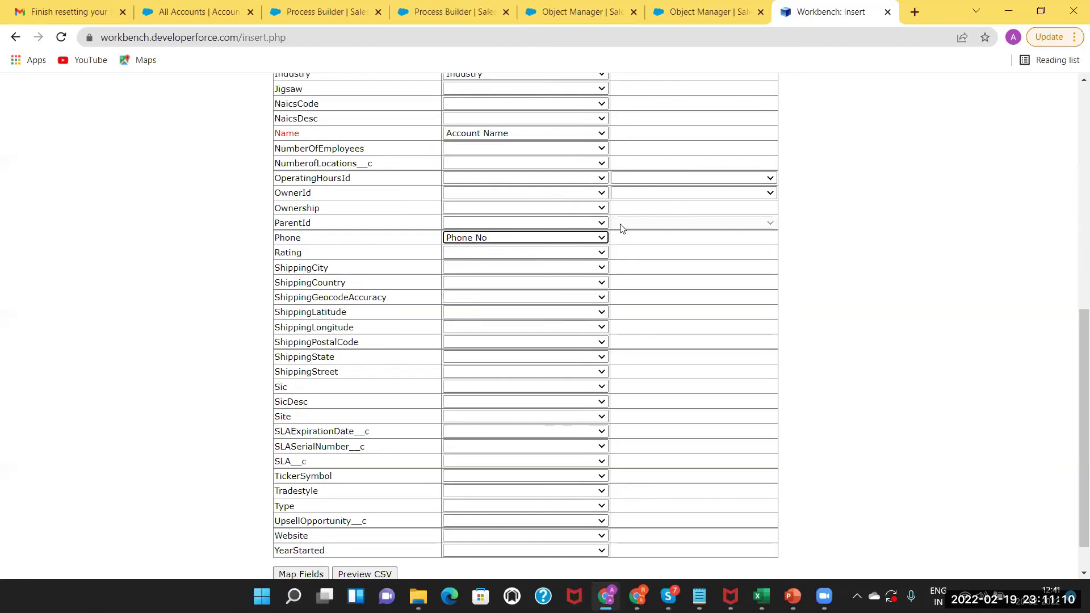
pyautogui.moveTo(1074, 317); pyautogui.dragTo(282, 555)
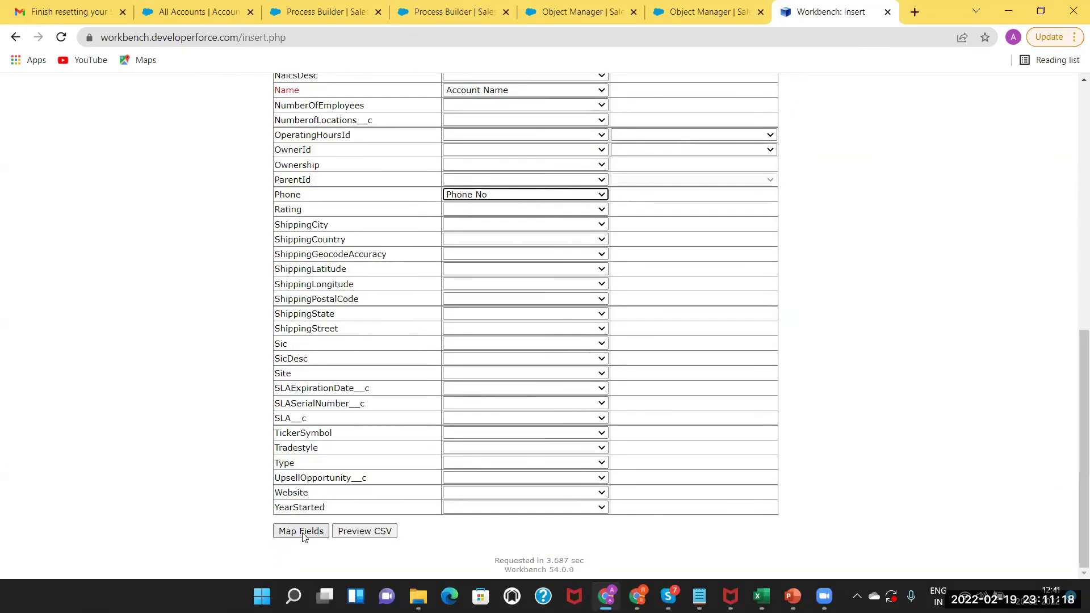
pyautogui.click(303, 532)
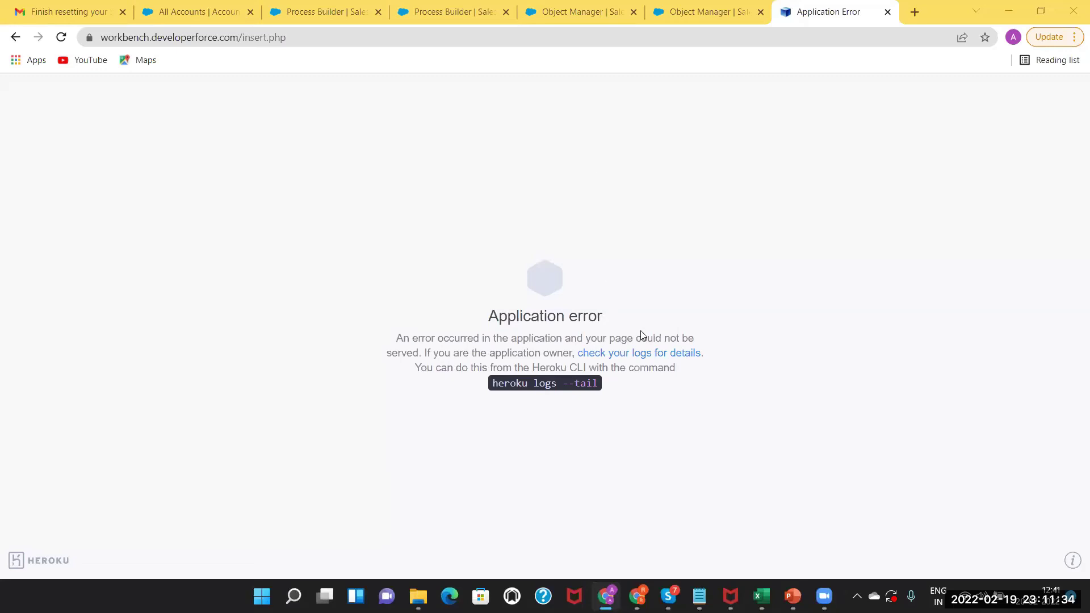
# Reload the failed insert page and confirm resubmitting the mapping data.
pyautogui.press('F5')
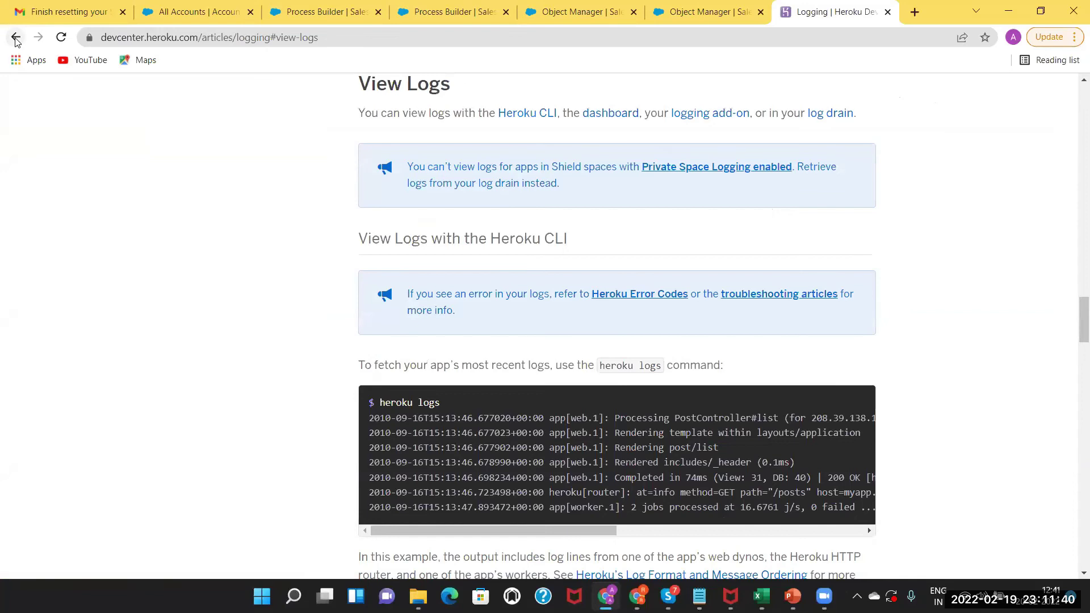
pyautogui.click(16, 38)
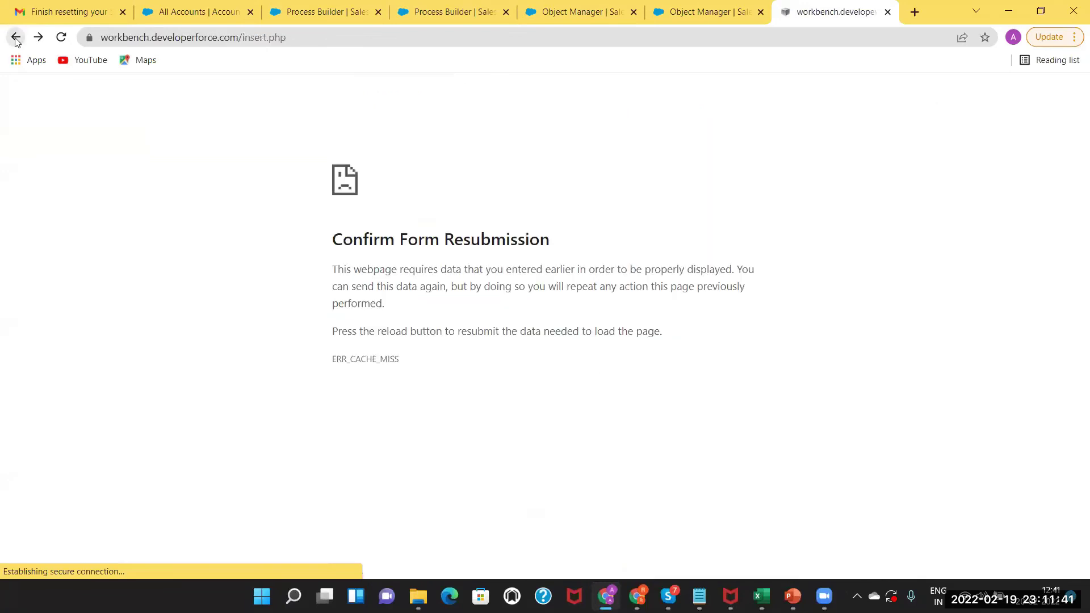
pyautogui.click(62, 37)
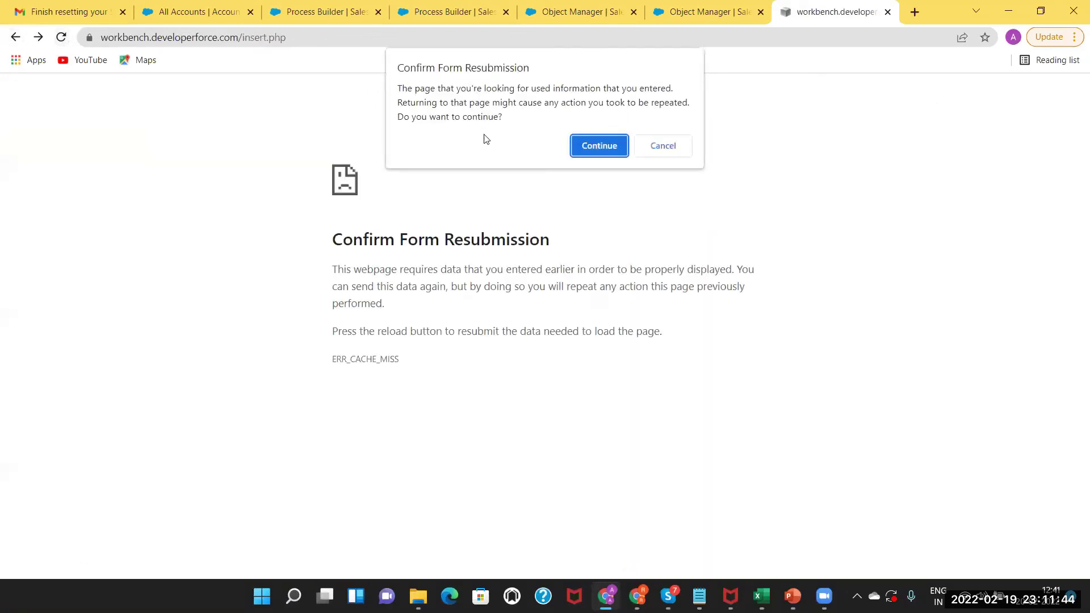
pyautogui.click(577, 146)
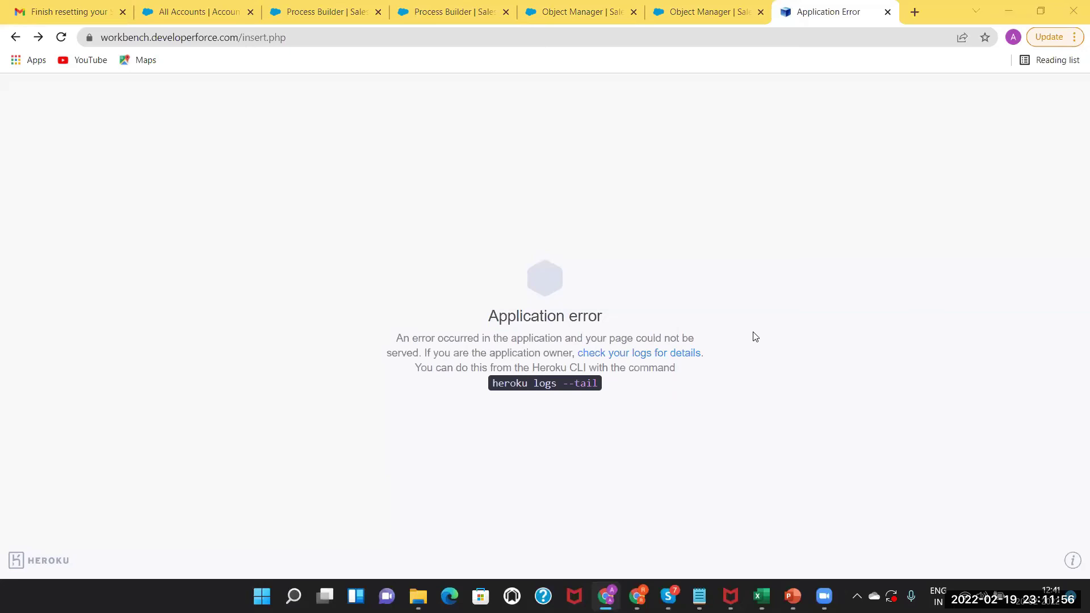
# Retry the resubmission after viewing the Heroku logs guide, then close the failed Workbench tab.
pyautogui.press('F5')
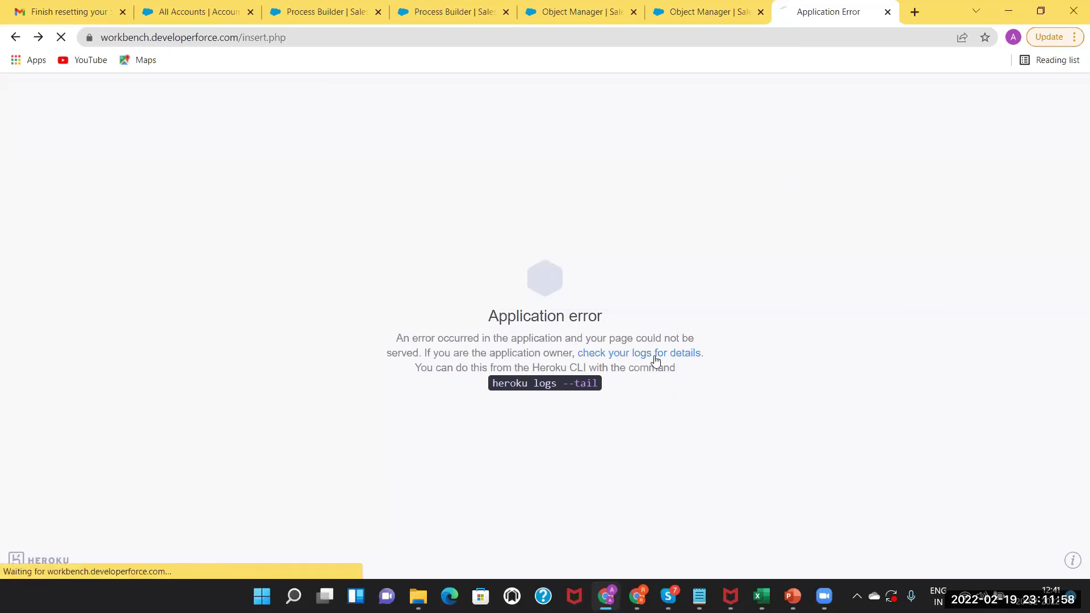
pyautogui.click(654, 355)
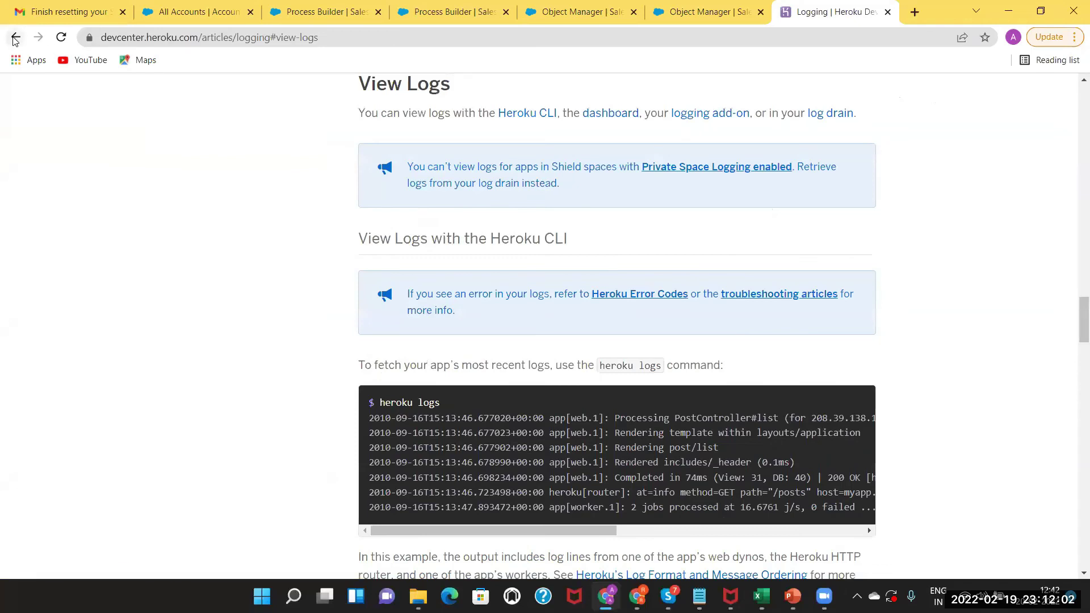
pyautogui.click(16, 38)
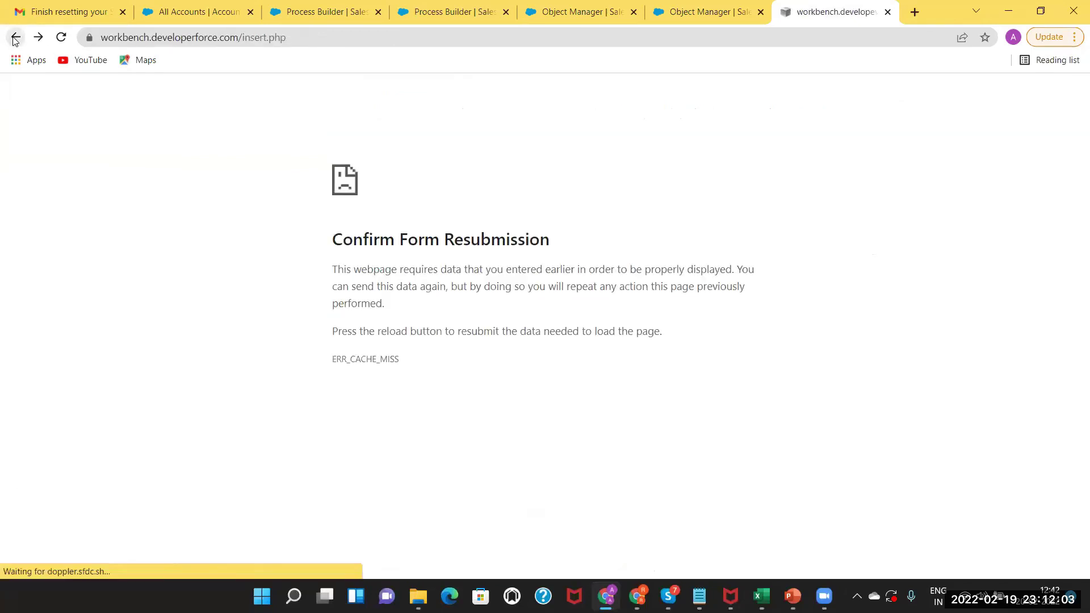
pyautogui.click(62, 39)
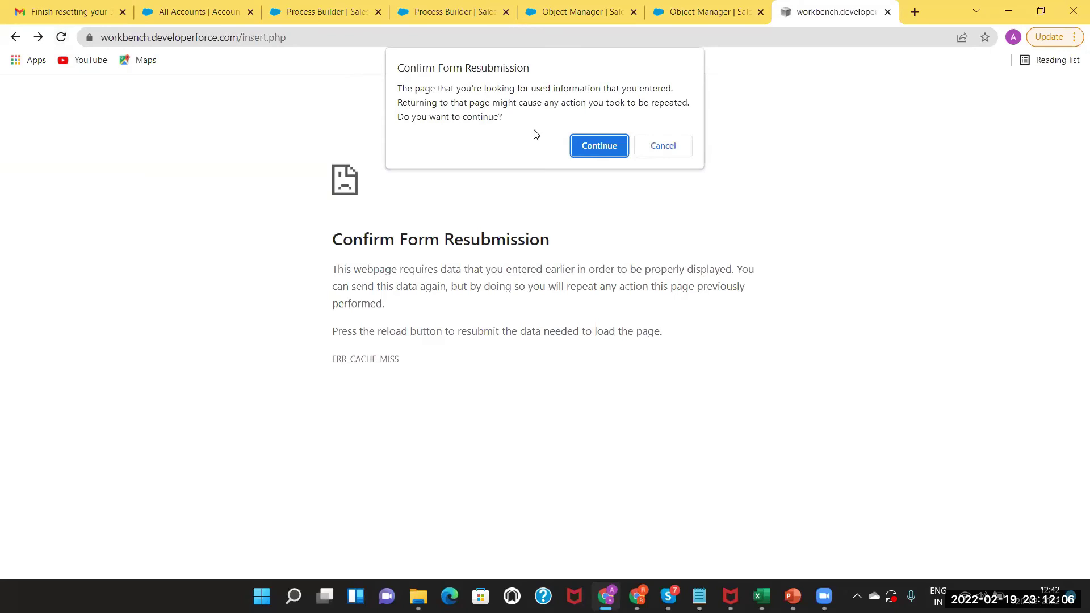
pyautogui.press('Return')
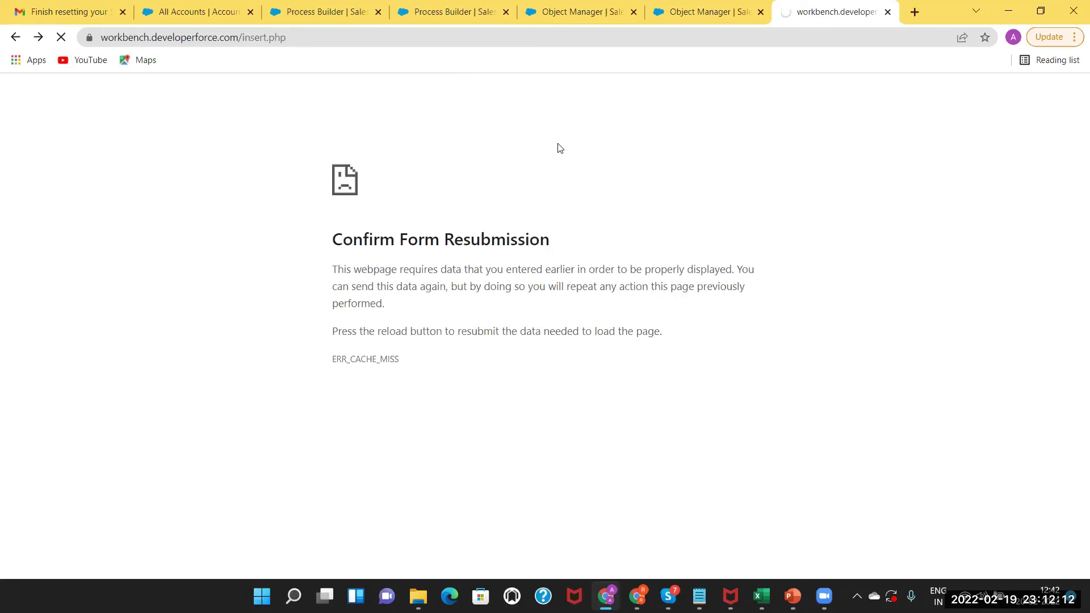
pyautogui.click(887, 12)
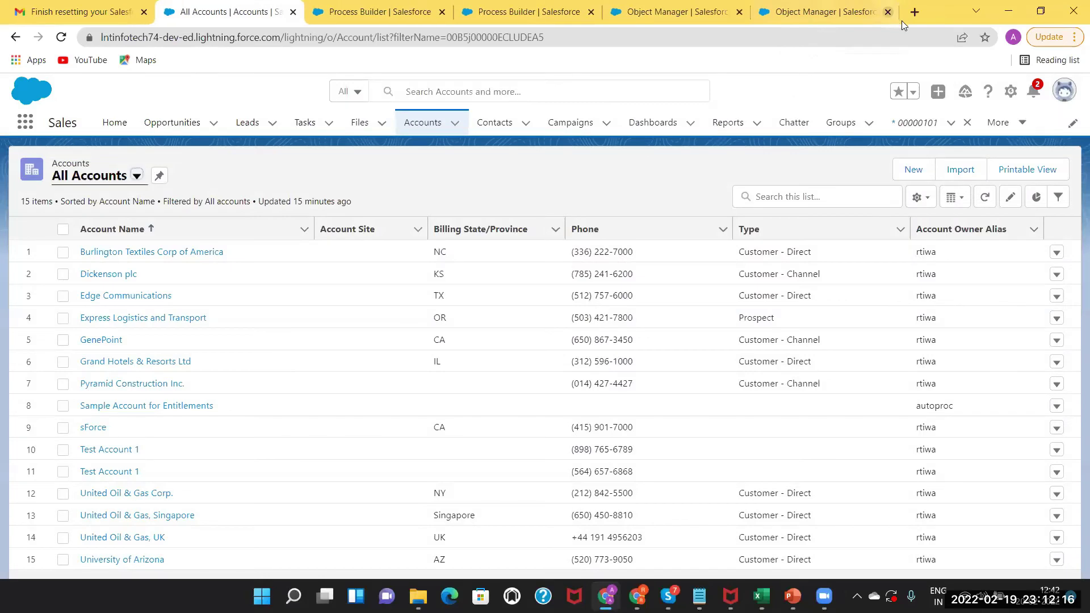
# Search 'workbench' in a new tab and open the Workbench site result.
pyautogui.click(915, 13)
pyautogui.write('w')
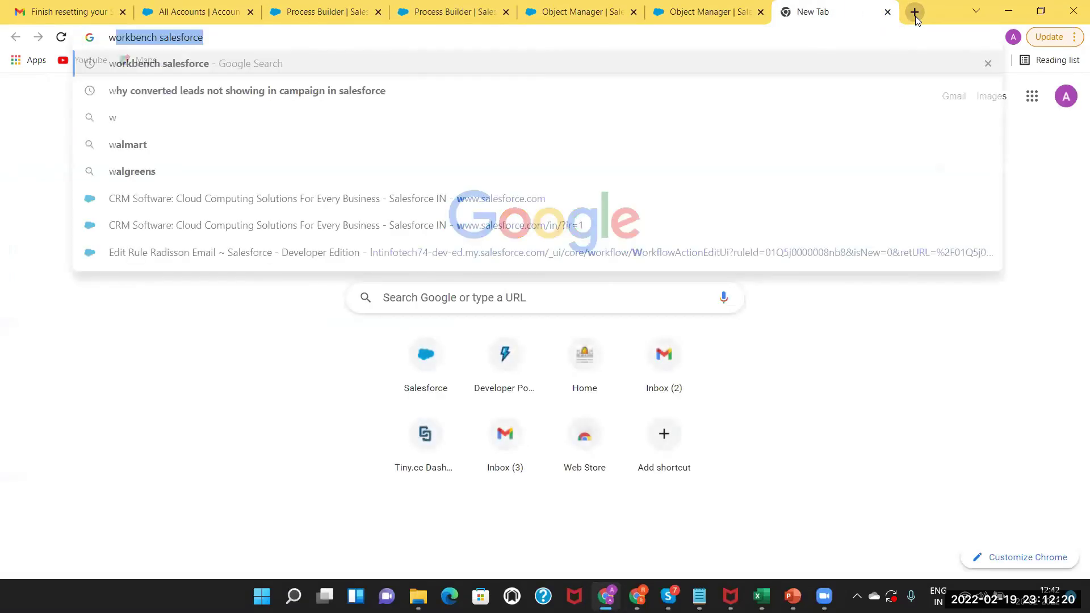
pyautogui.write('orkbench')
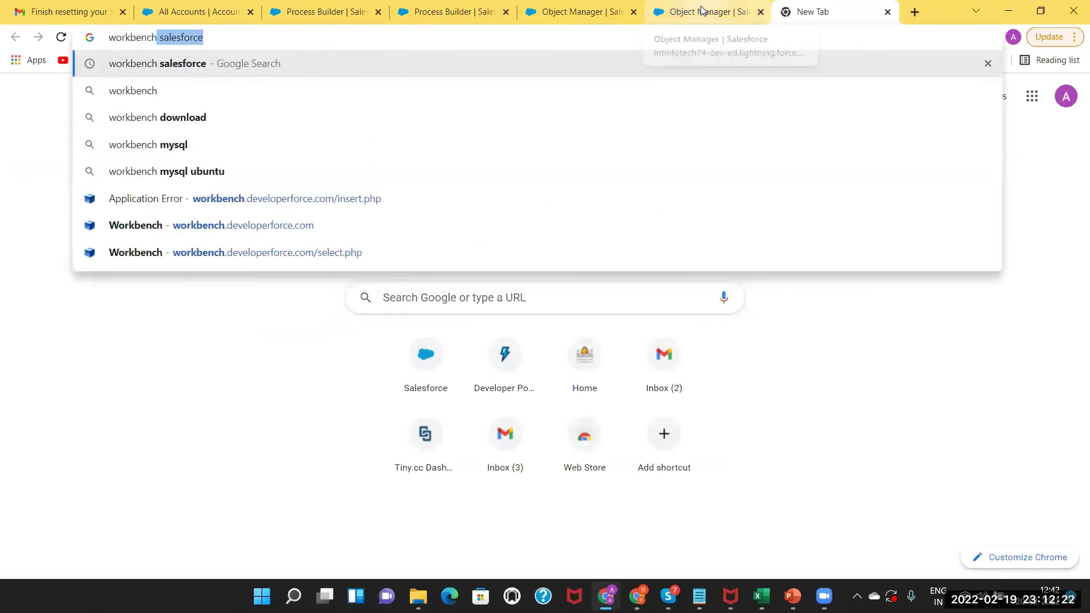
pyautogui.press('Return')
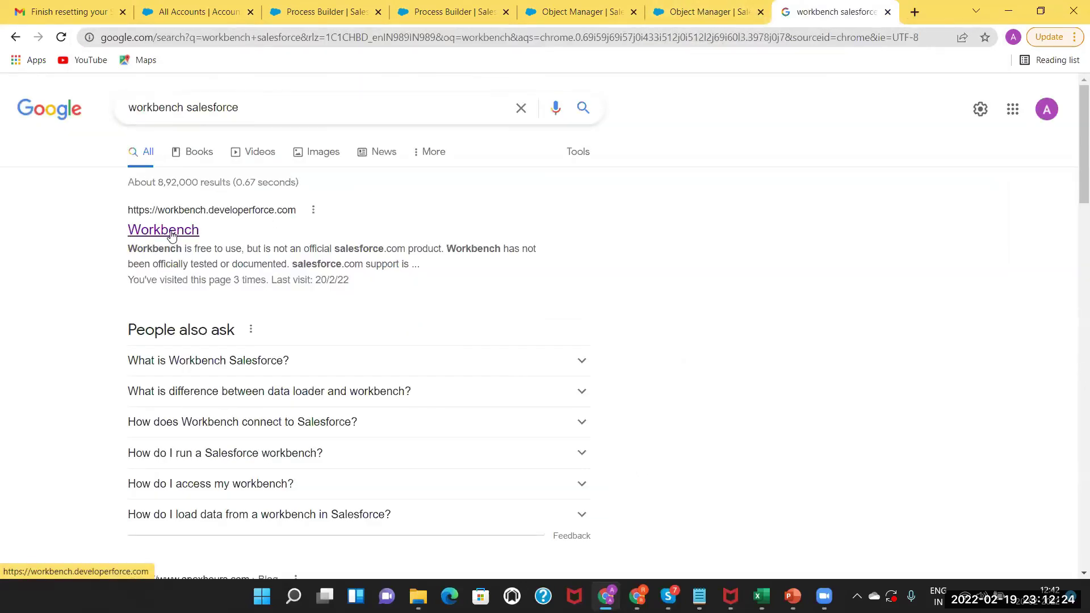
pyautogui.click(172, 236)
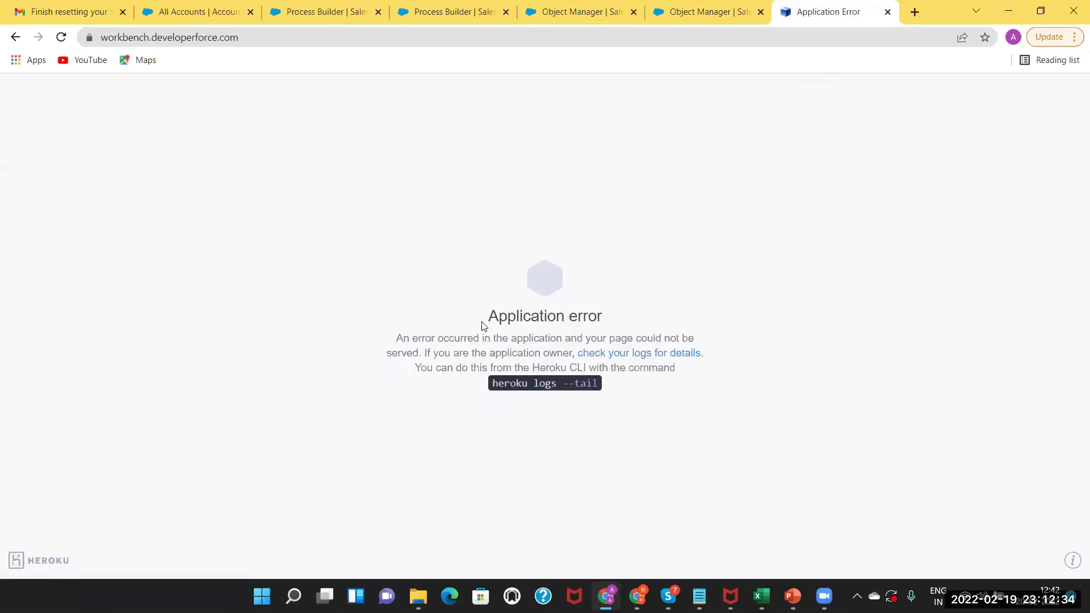
# View the Heroku logs help page, then return to the Workbench error page.
pyautogui.click(640, 358)
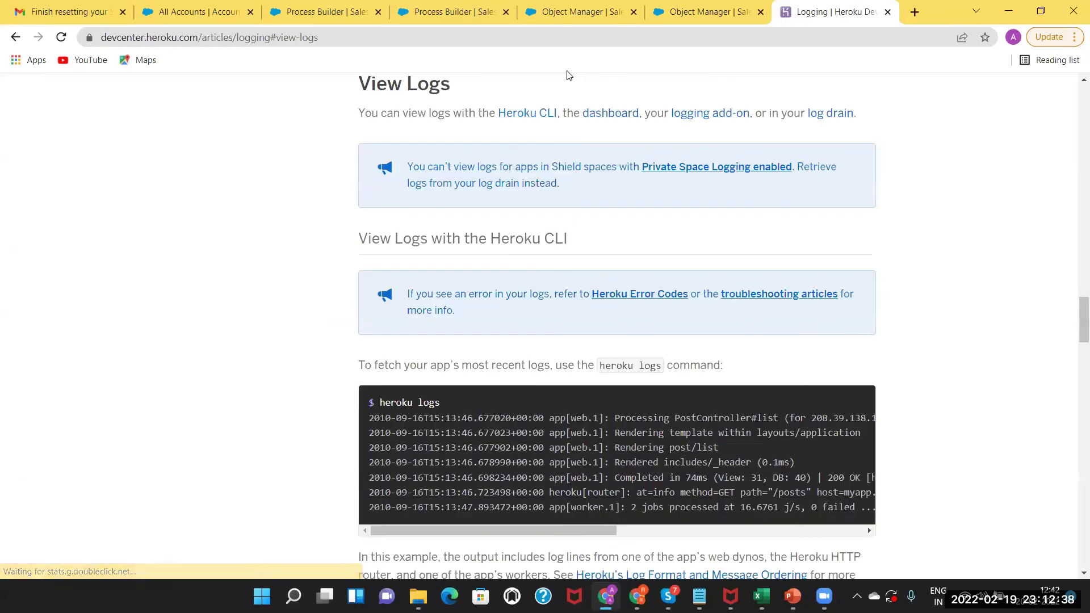
pyautogui.click(495, 36)
pyautogui.press('Return')
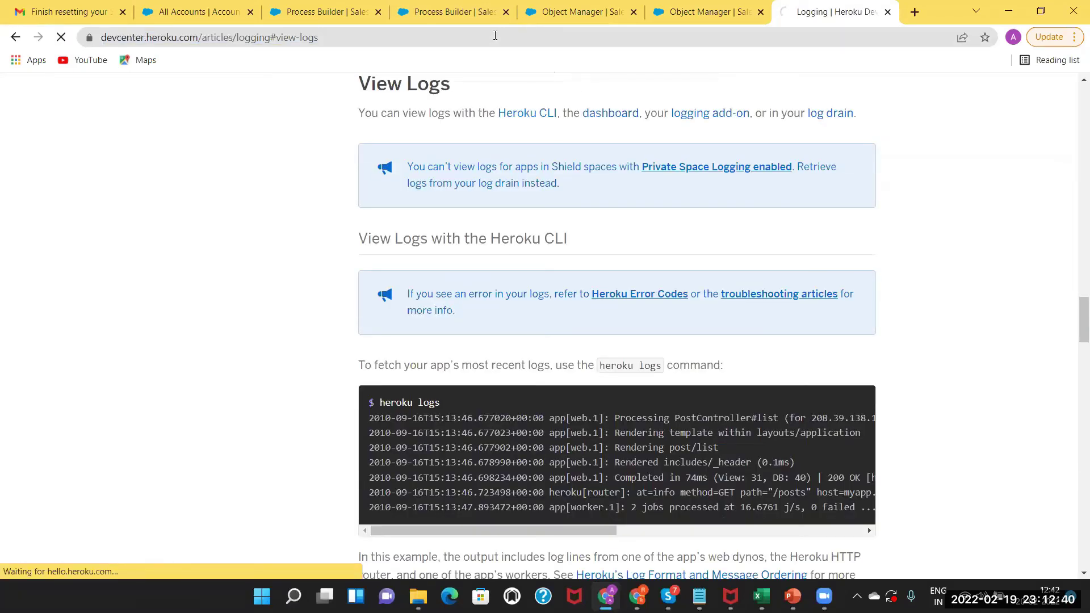
pyautogui.click(18, 43)
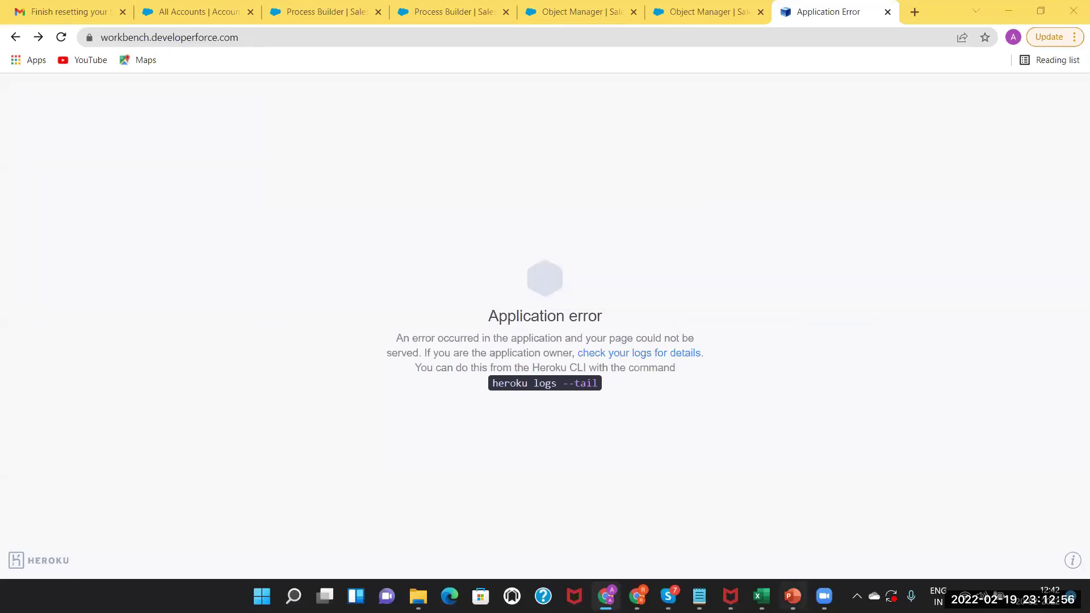
pyautogui.hotkey('alt', 'Tab')
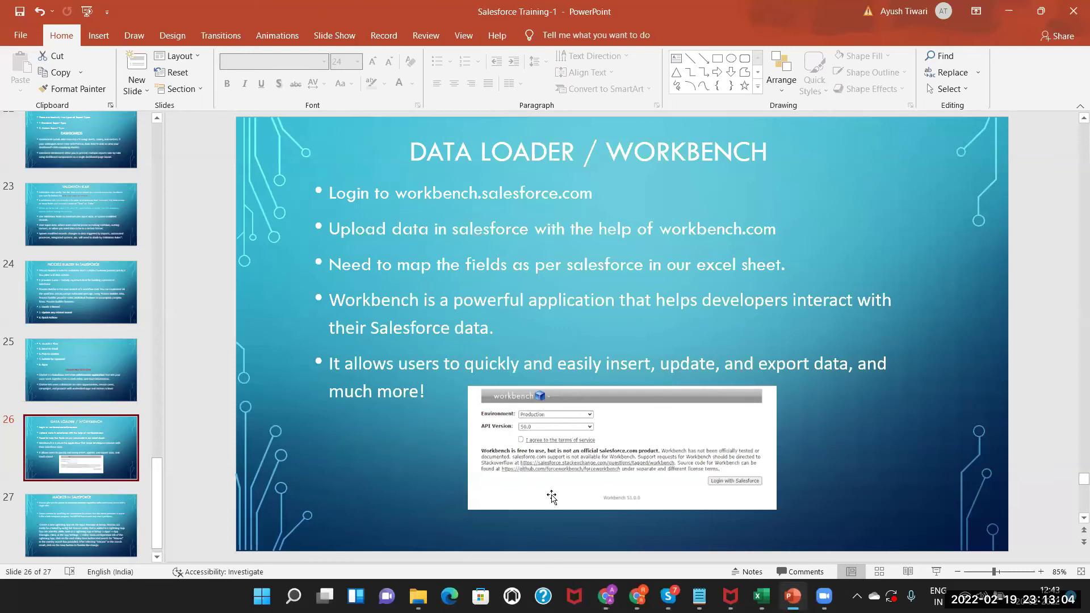
pyautogui.click(542, 447)
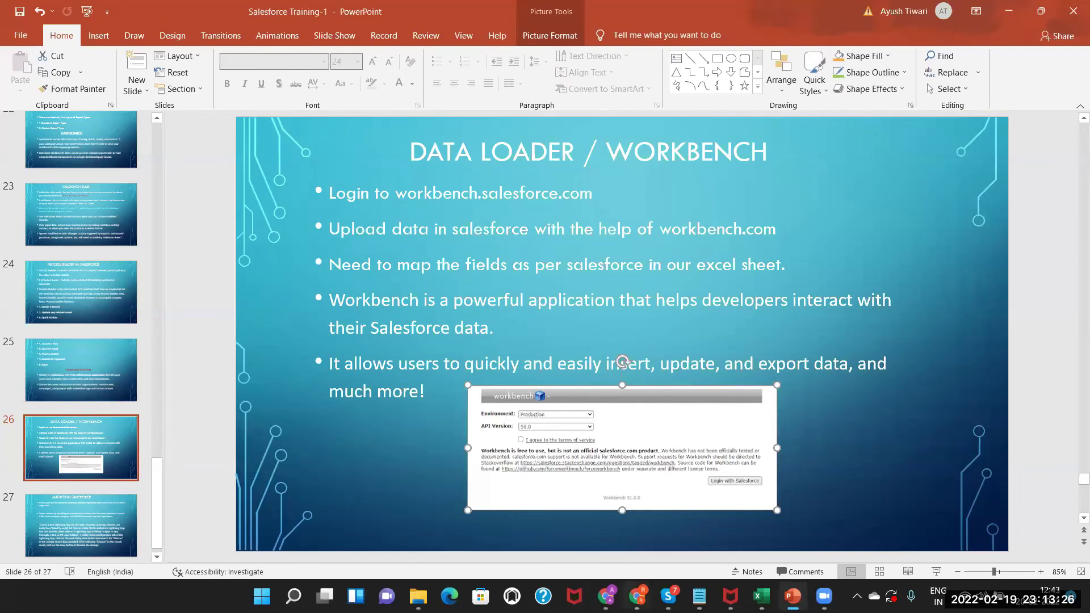
pyautogui.moveTo(607, 596)
pyautogui.click(604, 528)
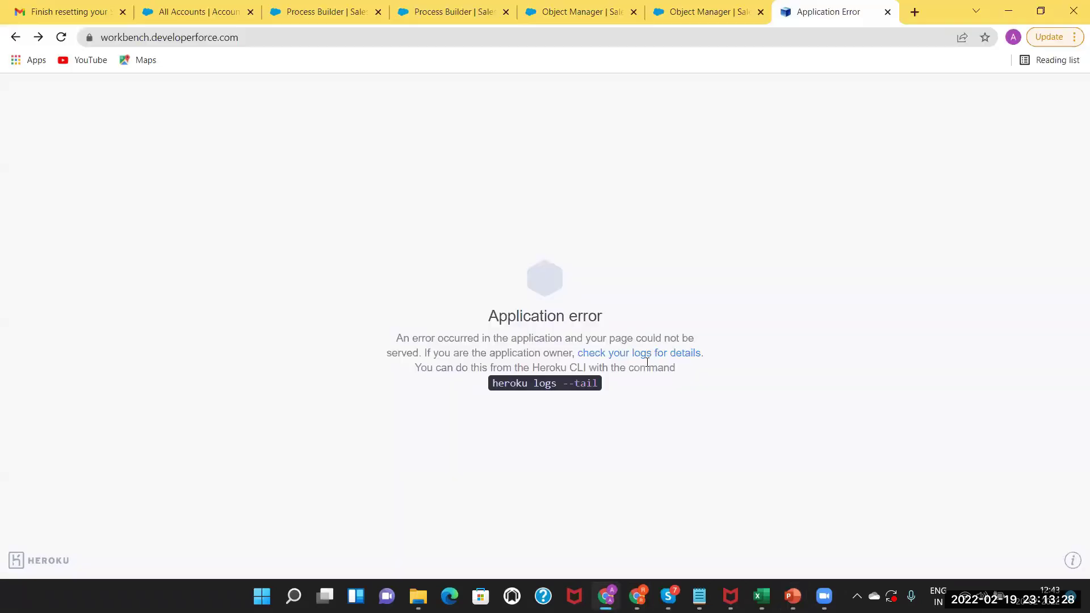
# Check the Heroku logs help page again, then close the Workbench error tab.
pyautogui.click(639, 357)
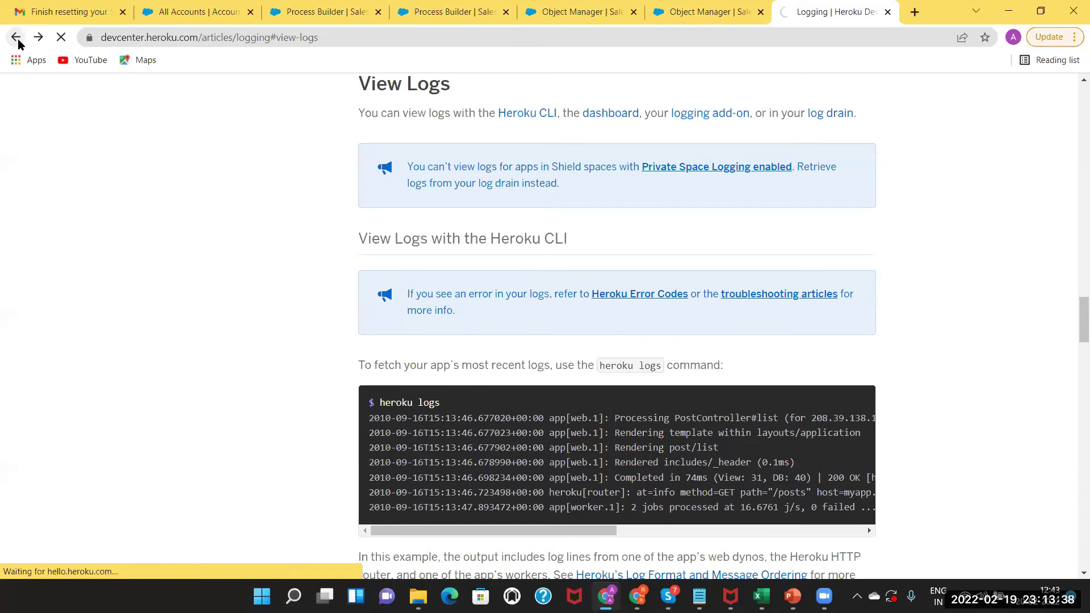
pyautogui.click(16, 38)
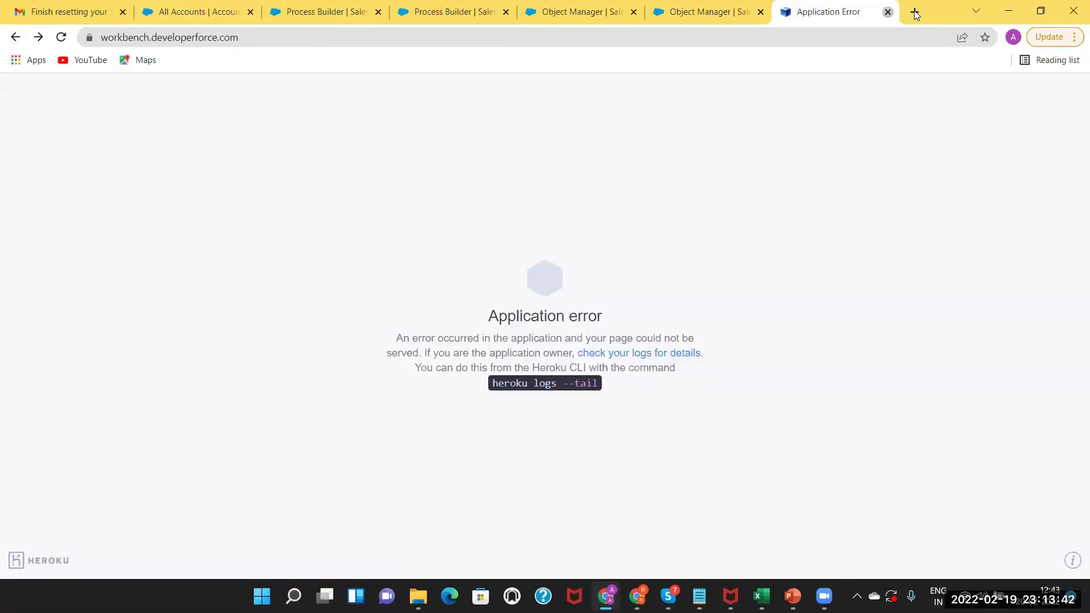
pyautogui.click(887, 12)
# Start typing the search 'workbench' in a new browser tab.
pyautogui.click(915, 14)
pyautogui.write('wor')
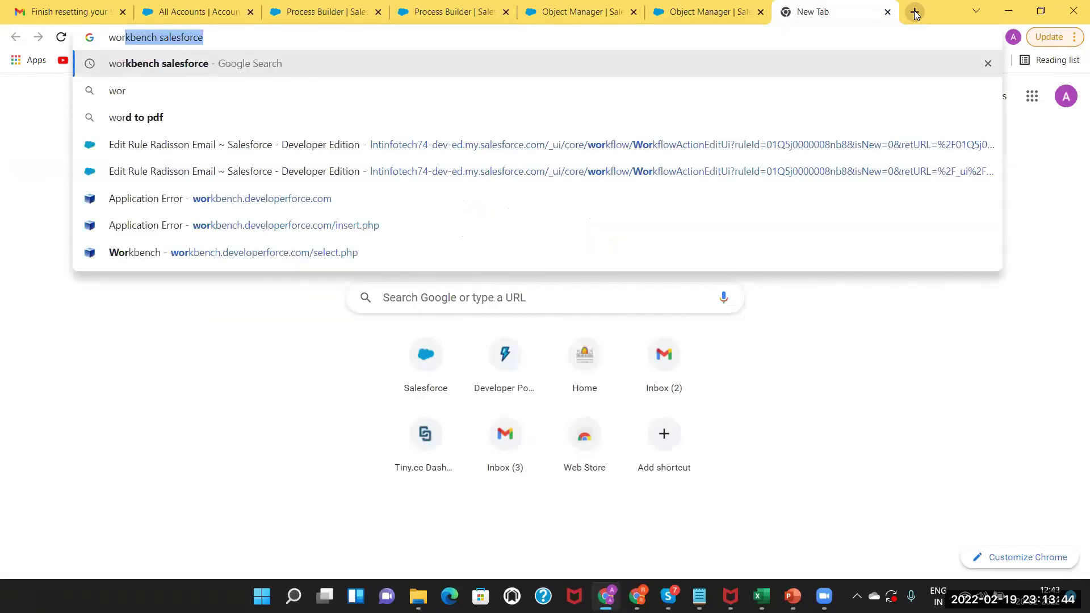
pyautogui.write('kbec')
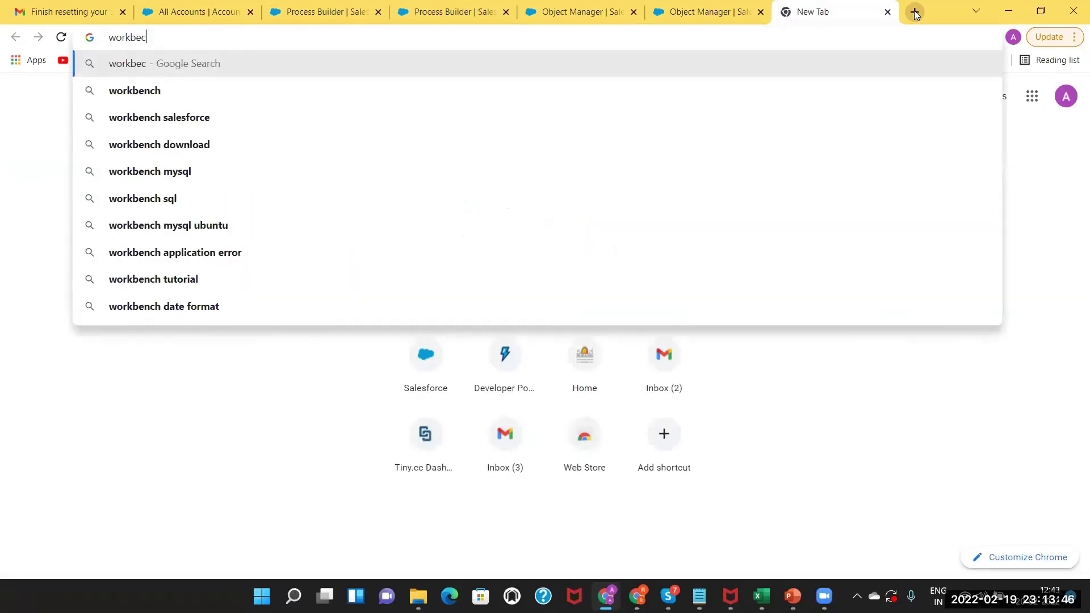
pyautogui.press('BackSpace')
pyautogui.write('nch salesforce')
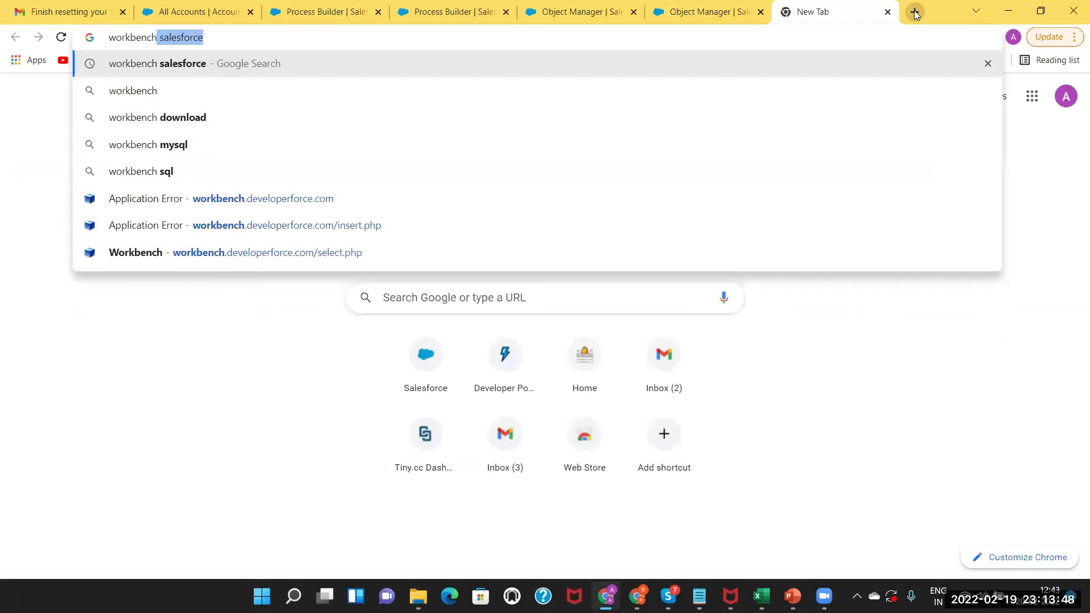
# Open Workbench from the search results, agree to the terms of service, and log in with Salesforce.
pyautogui.press('Return')
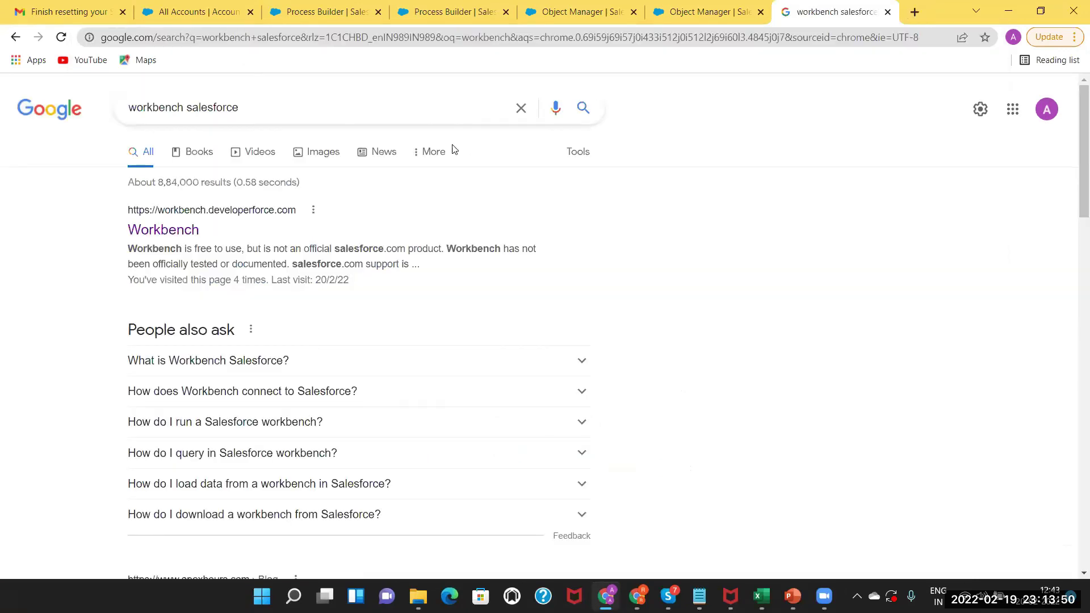
pyautogui.click(186, 236)
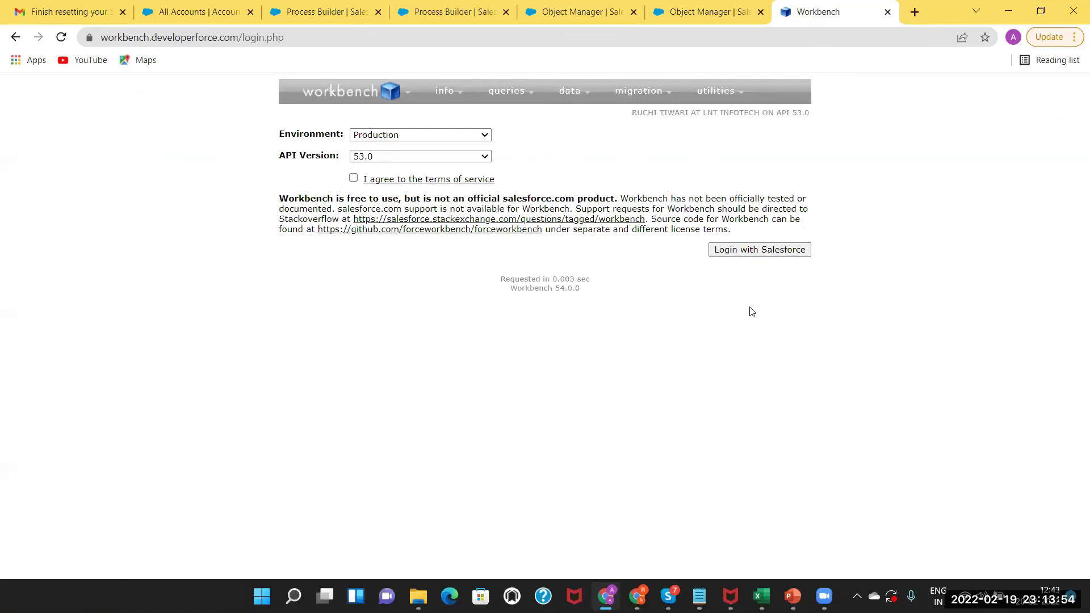
pyautogui.click(353, 178)
pyautogui.click(745, 250)
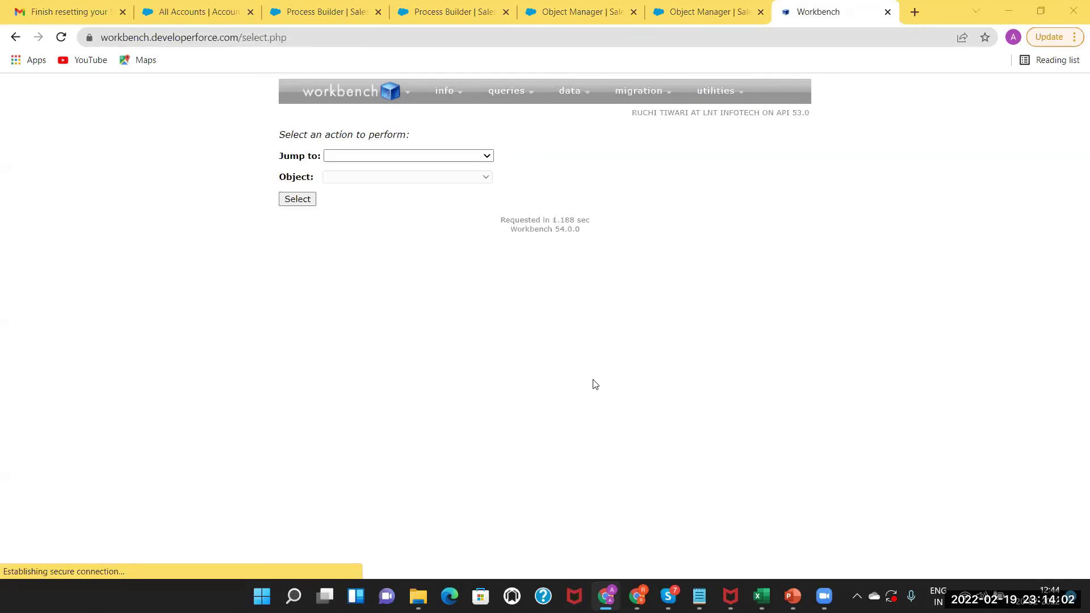
# Start an Account insert from the file Account Insert Data.csv and proceed to field mapping.
pyautogui.moveTo(567, 94)
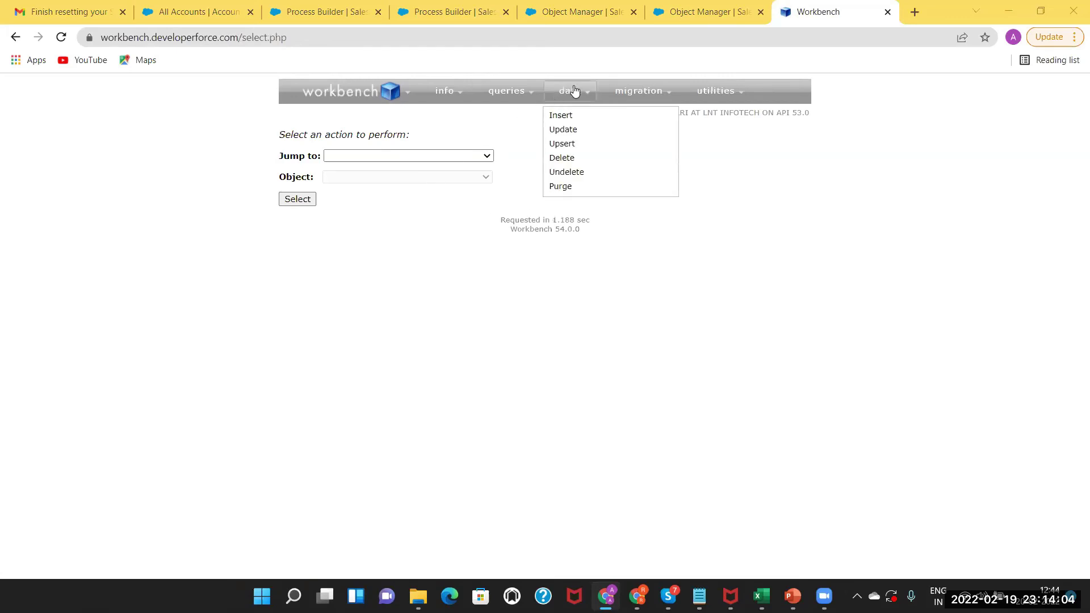
pyautogui.click(556, 117)
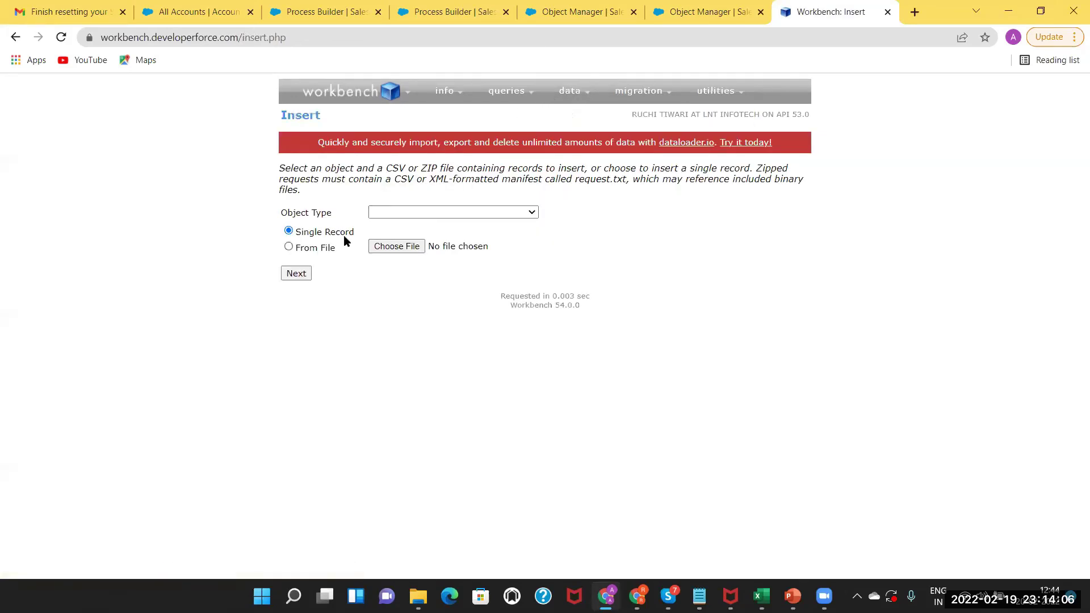
pyautogui.click(403, 215)
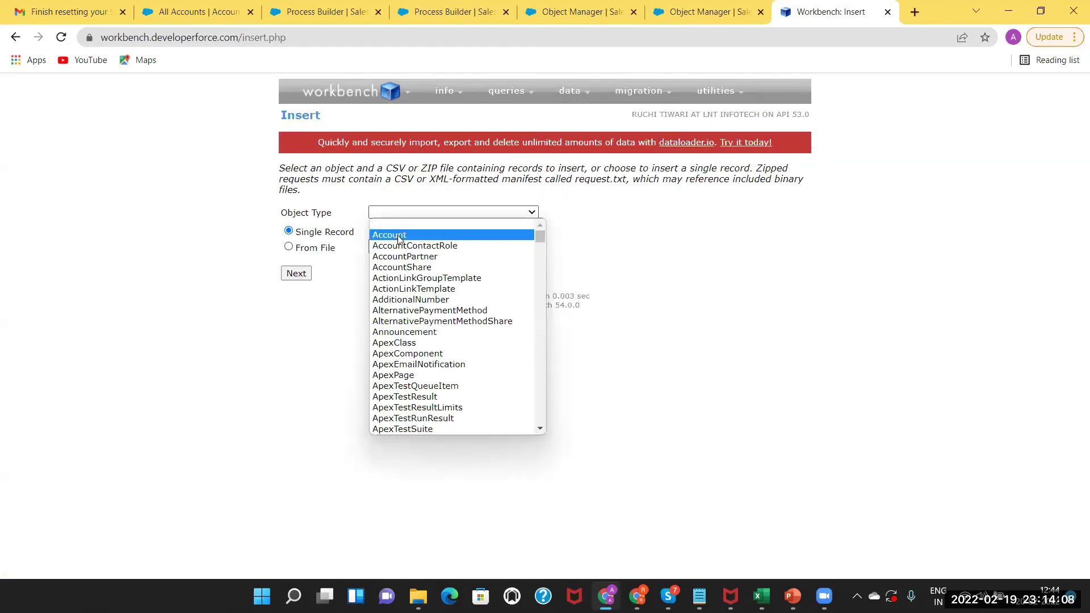
pyautogui.click(399, 235)
pyautogui.click(392, 246)
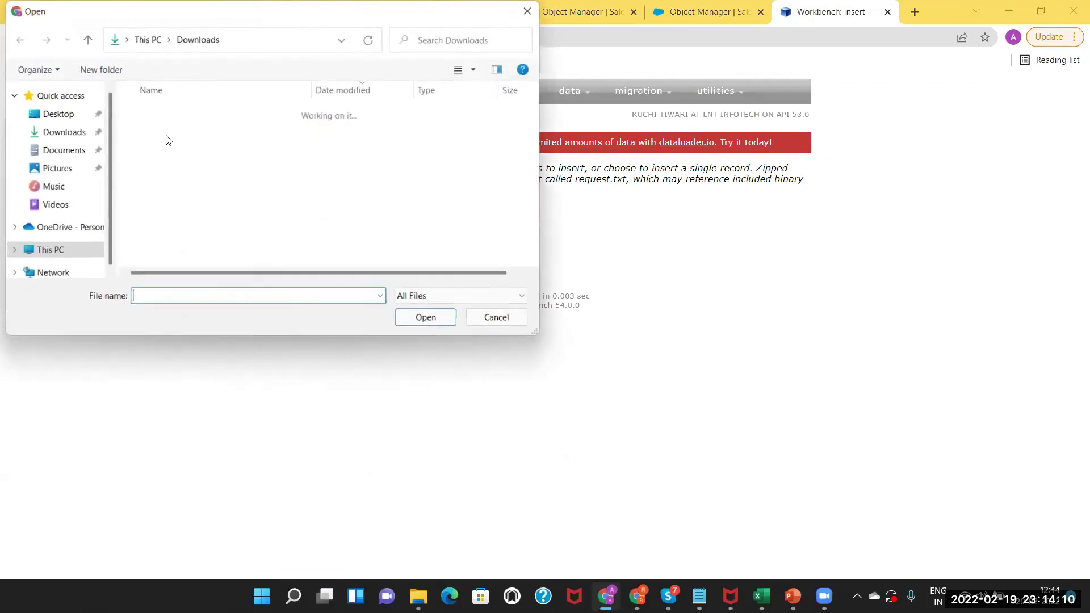
pyautogui.click(152, 136)
pyautogui.click(433, 316)
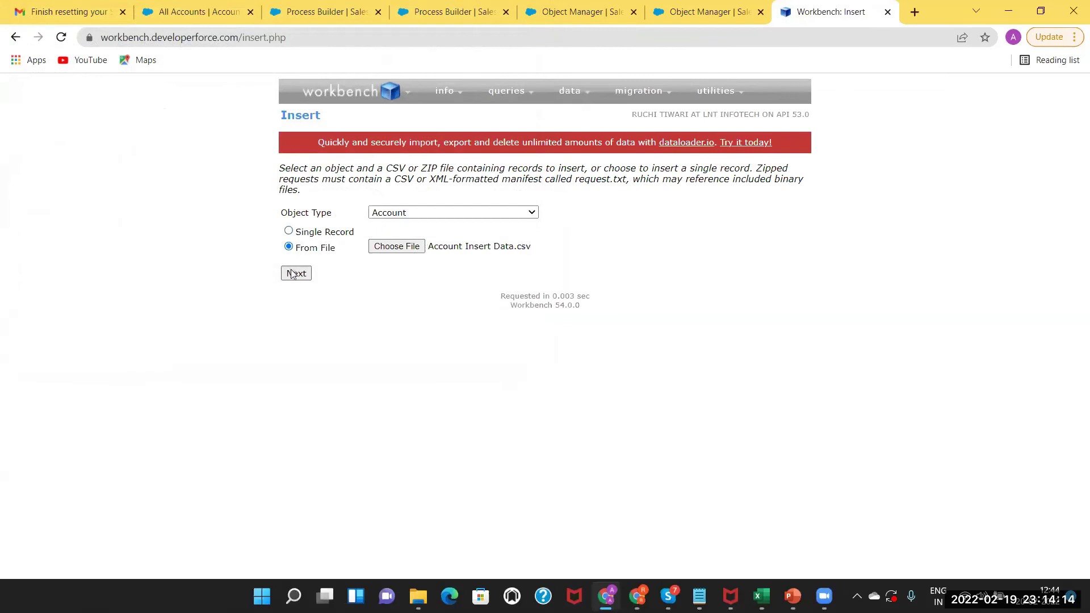
pyautogui.click(293, 274)
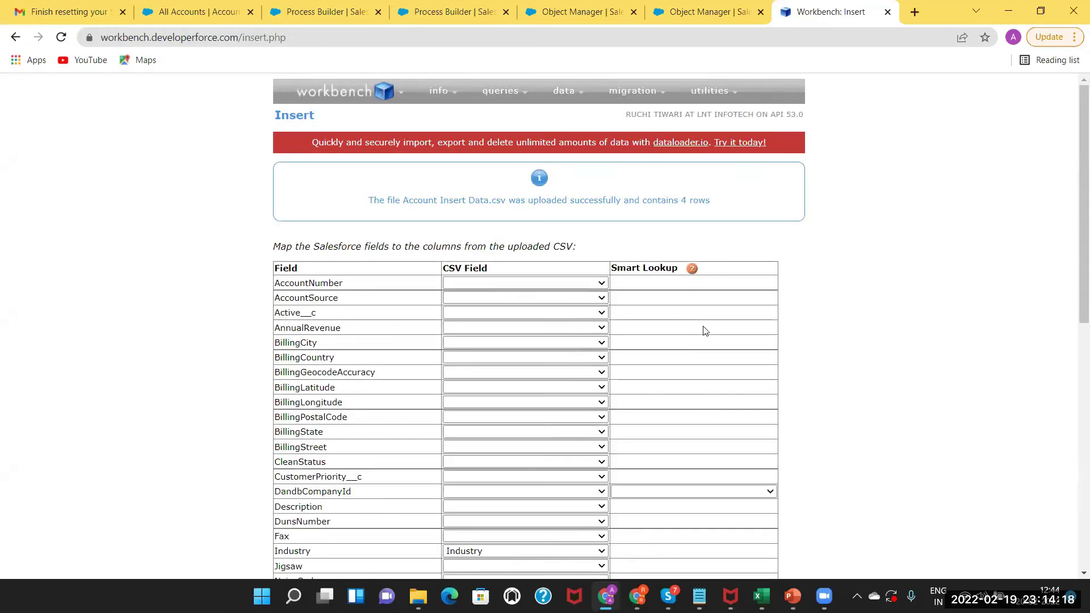
# Map Name to Account Name and Phone to Phone No, then submit the mappings.
pyautogui.moveTo(1073, 211); pyautogui.dragTo(1070, 381)
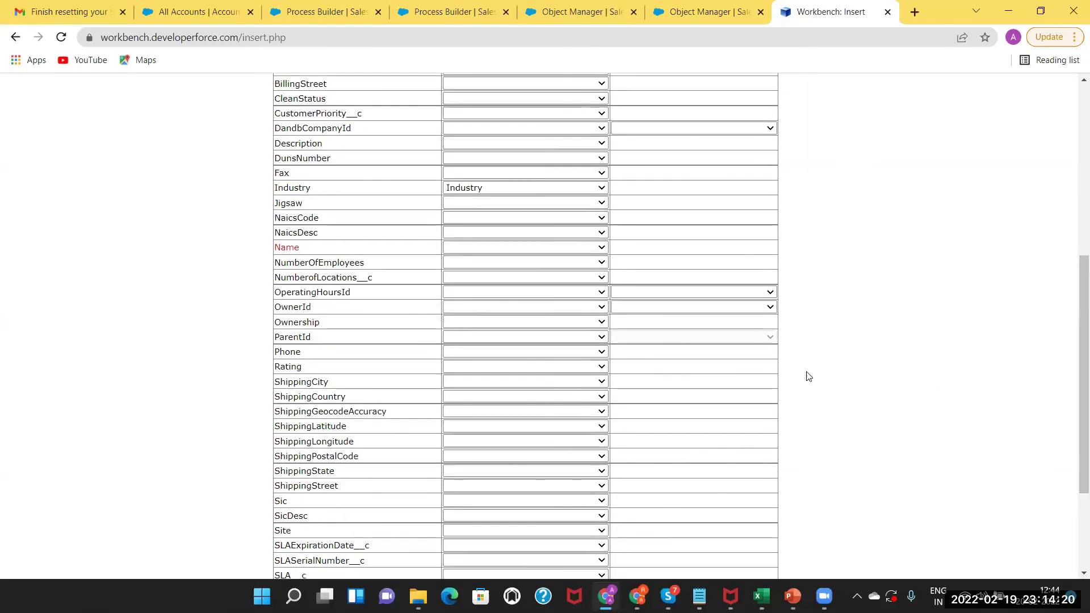
pyautogui.click(575, 248)
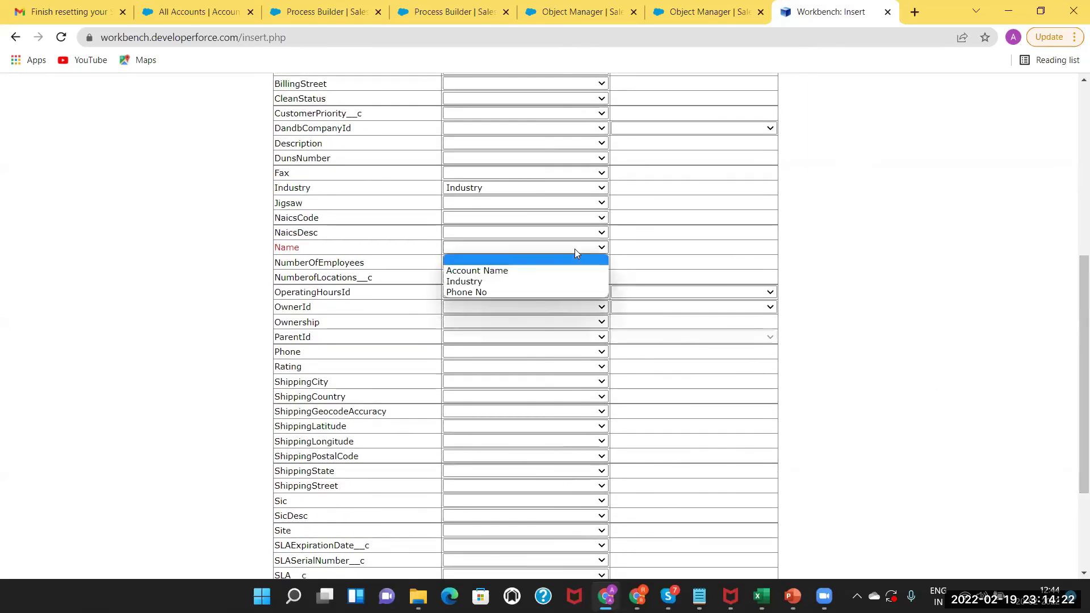
pyautogui.click(554, 272)
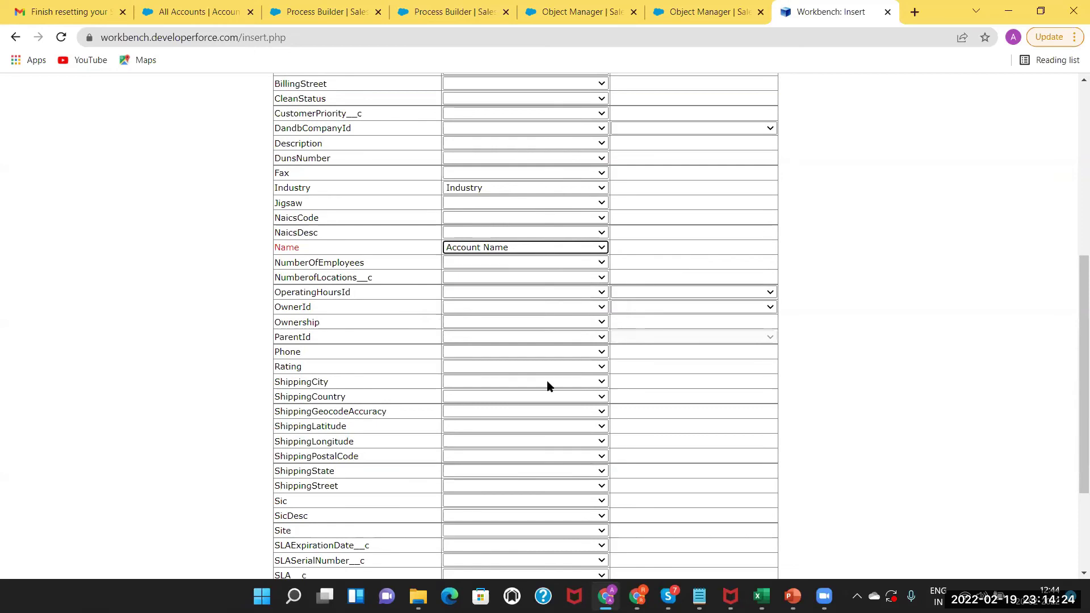
pyautogui.click(588, 352)
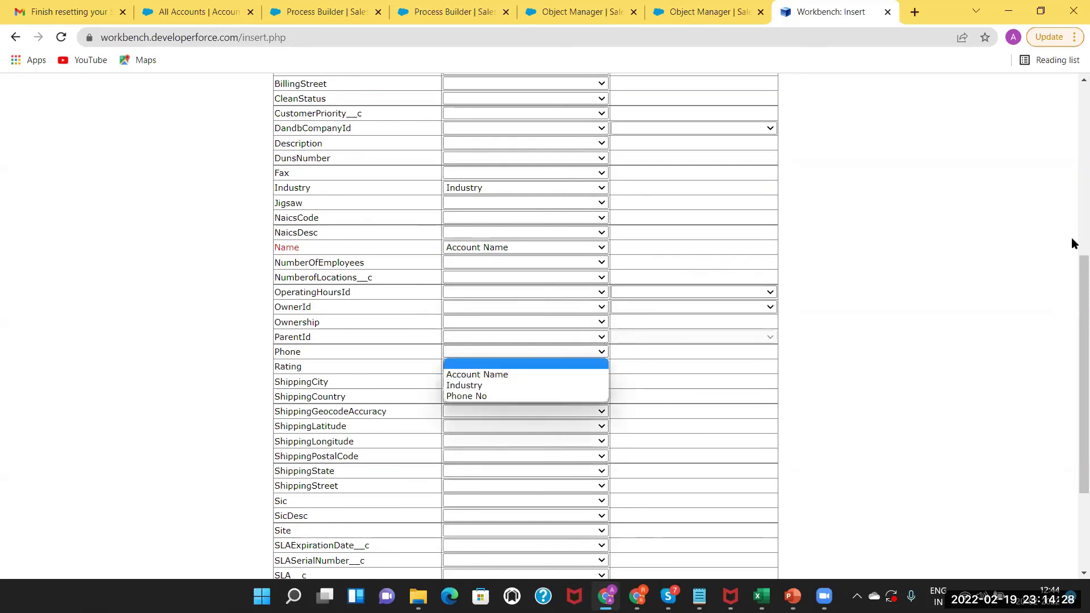
pyautogui.scroll(-3, 1073, 280)
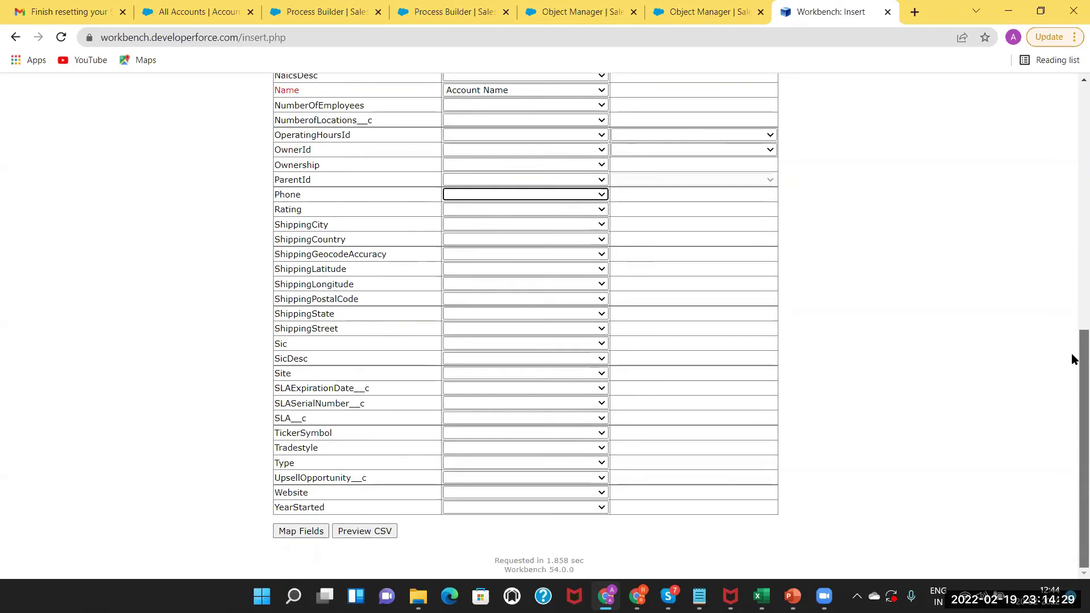
pyautogui.click(563, 194)
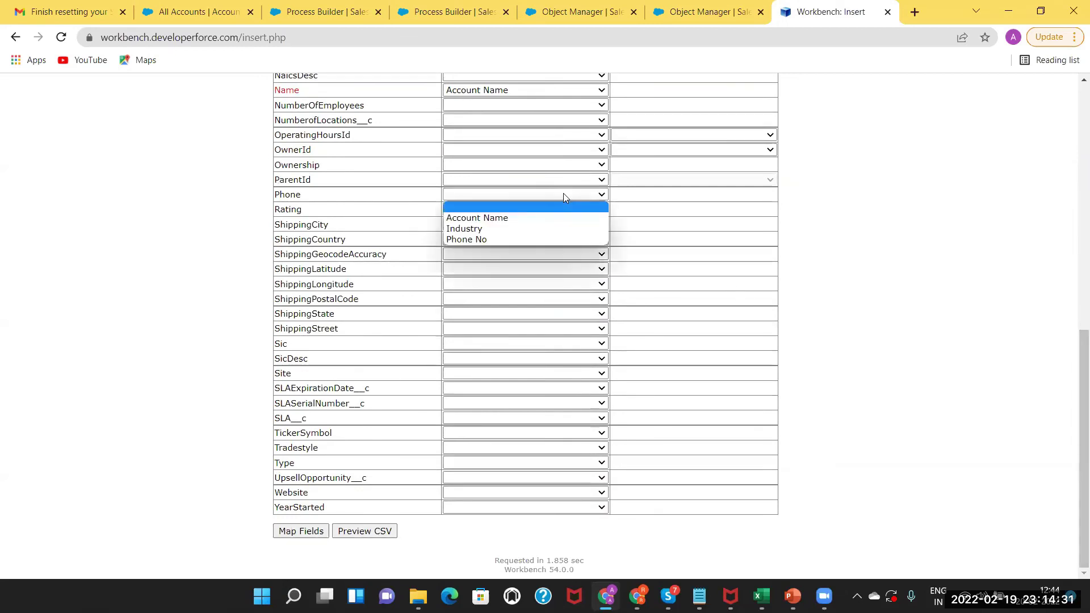
pyautogui.click(539, 239)
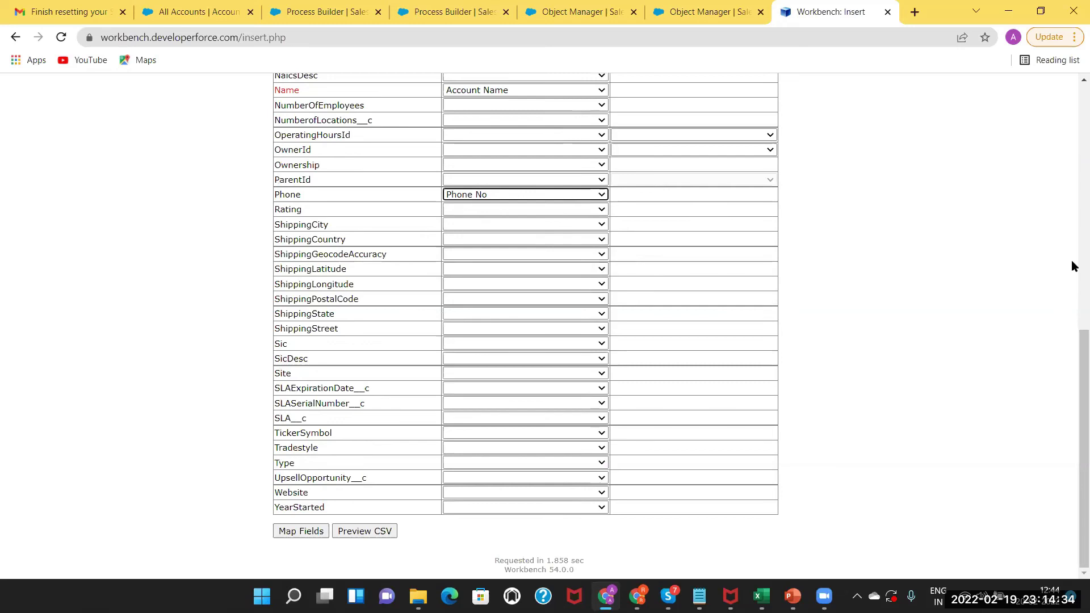
pyautogui.moveTo(1078, 344); pyautogui.dragTo(1078, 288)
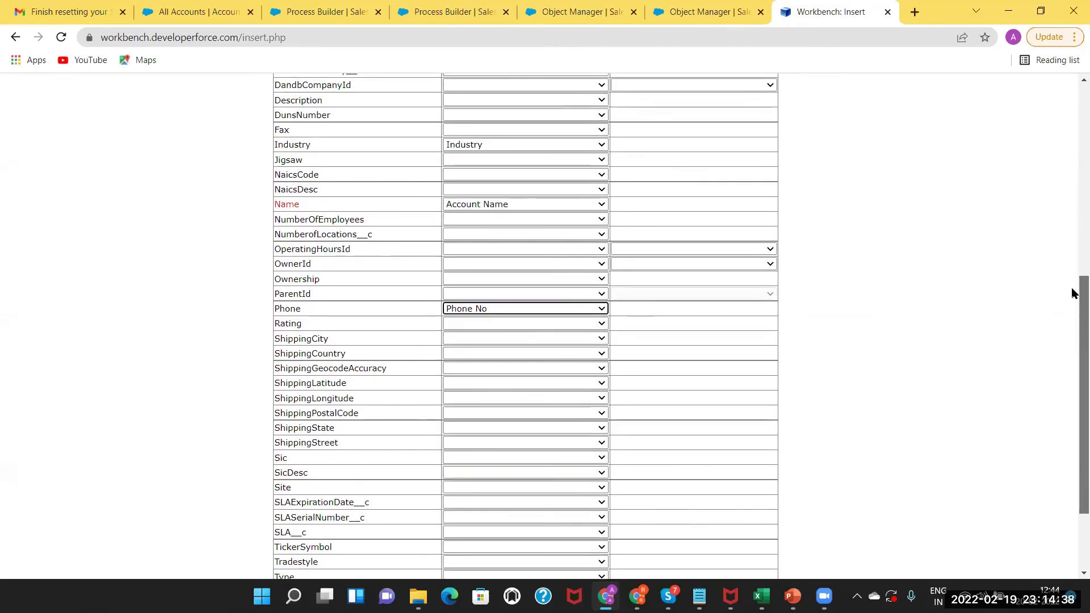
pyautogui.scroll(-2, 1073, 293)
pyautogui.click(296, 531)
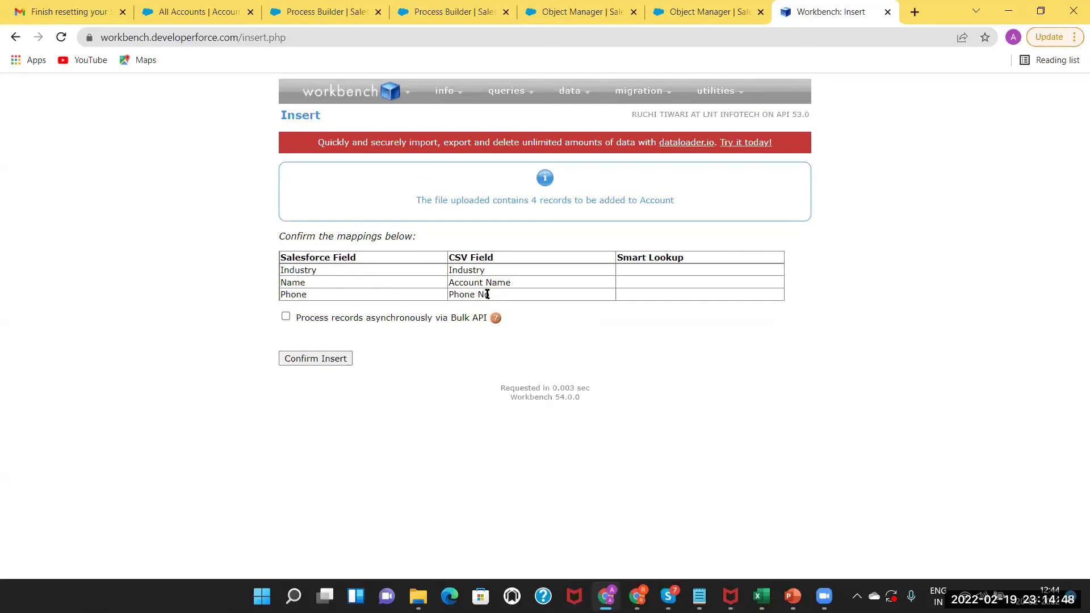
# Confirm the 4-record Account insert via Bulk API, then check the error log link and go back.
pyautogui.click(285, 317)
pyautogui.click(304, 363)
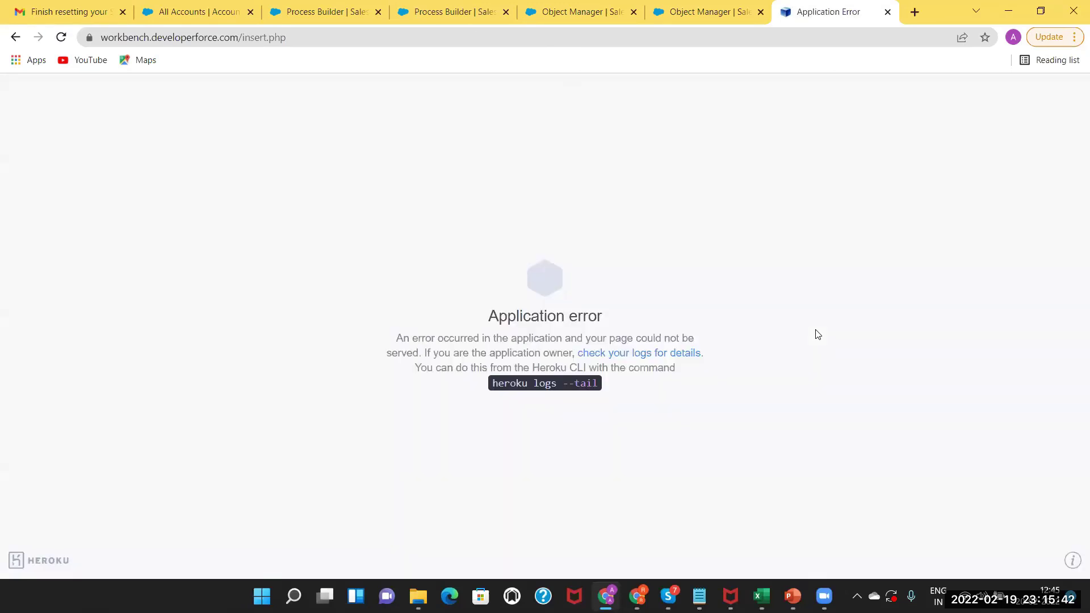
pyautogui.click(649, 358)
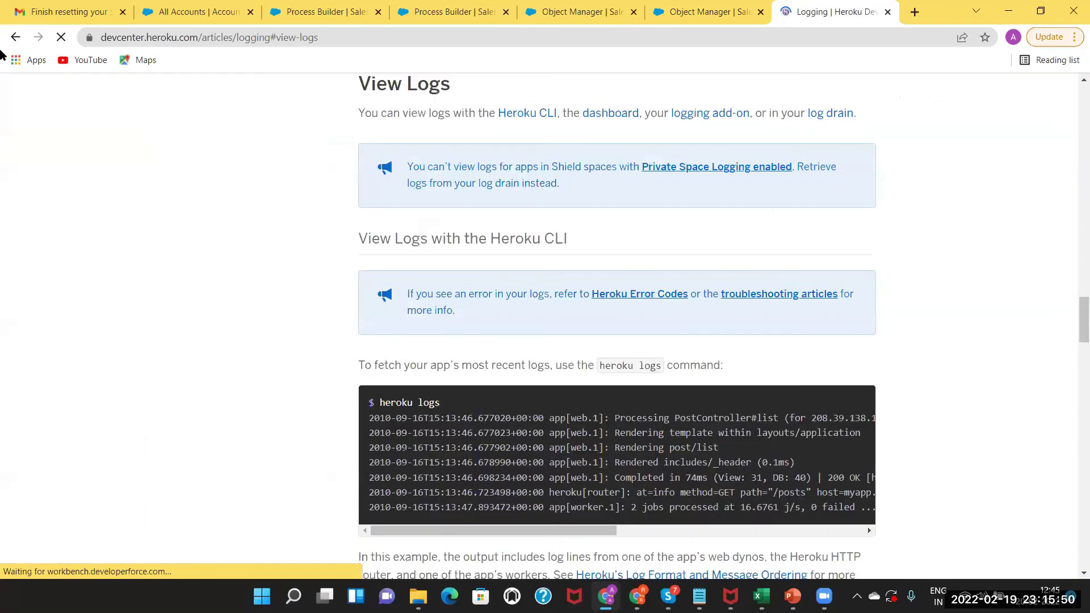
pyautogui.click(17, 38)
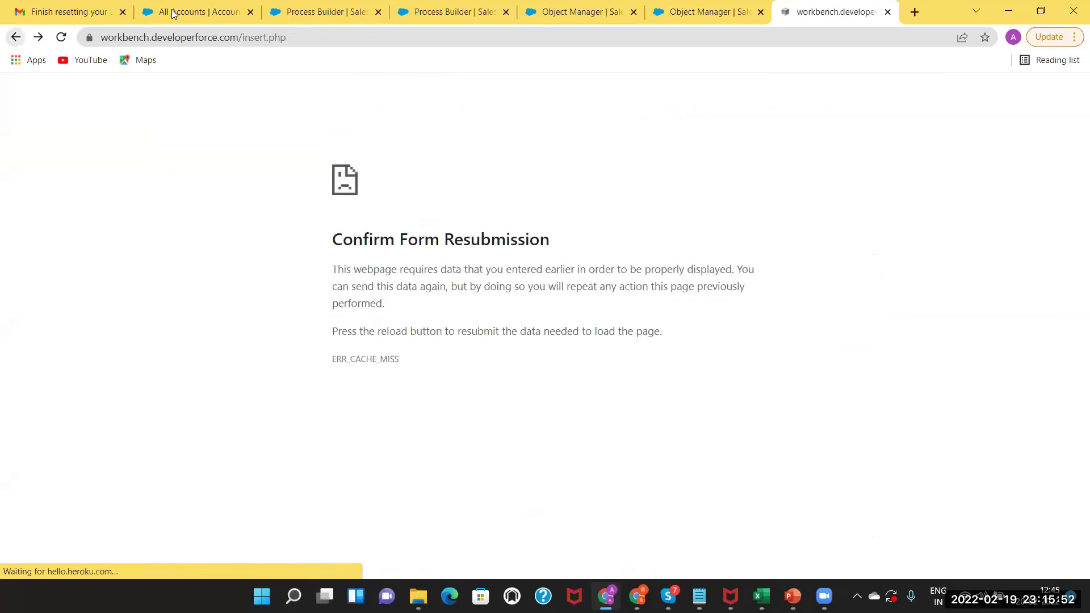
# Open Salesforce Reports from All Accounts, dismiss the navigation tip, then bring PowerPoint forward.
pyautogui.hotkey('ctrl', '2')
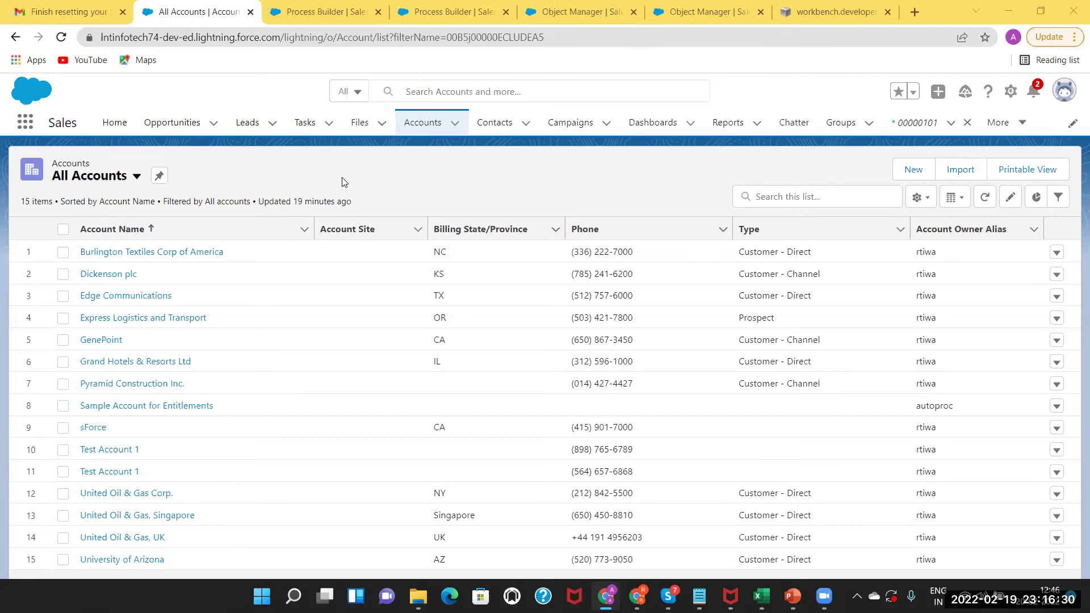
pyautogui.click(735, 150)
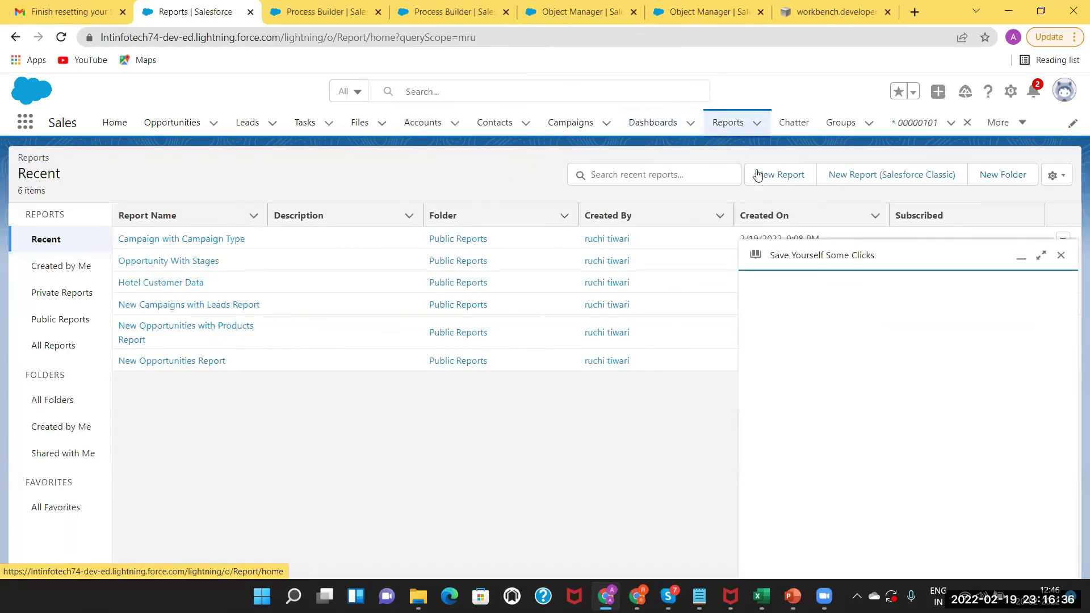
pyautogui.click(1061, 259)
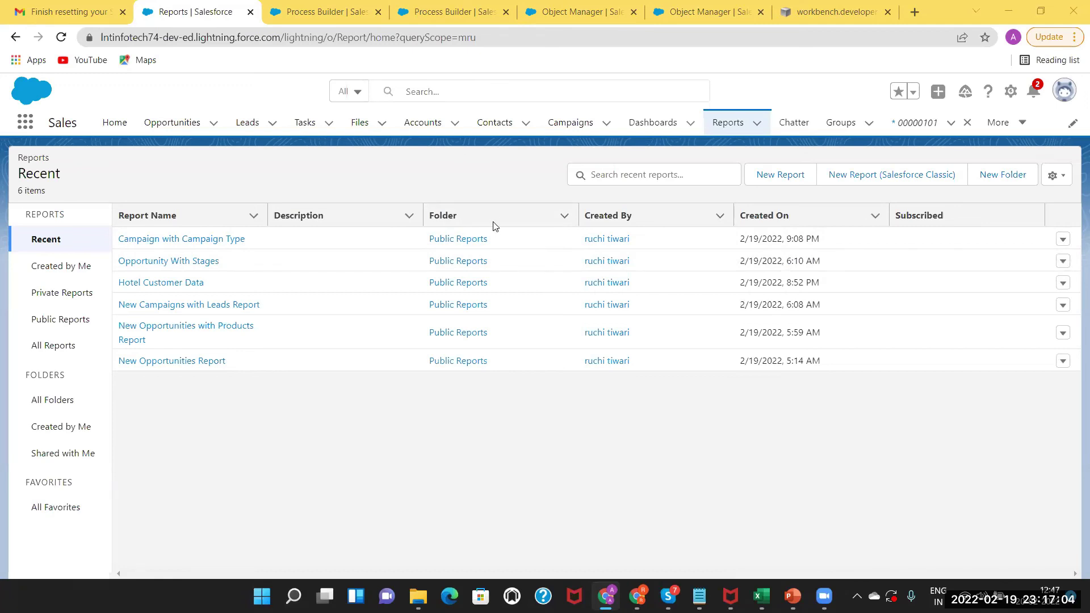
pyautogui.click(792, 596)
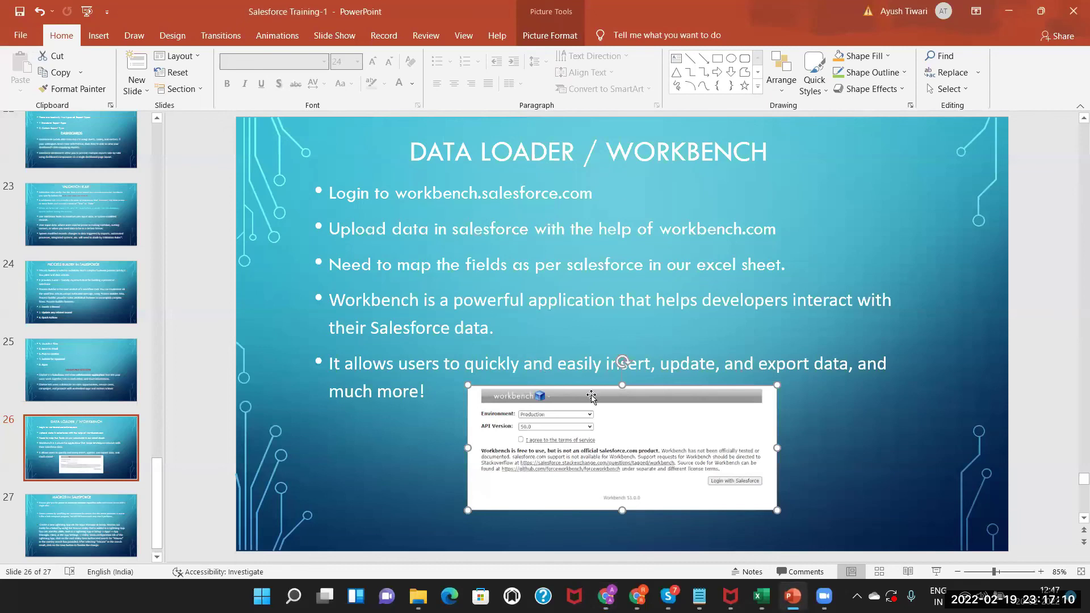
# Go to slide 25, Salesforce Chatter, then switch back to Chrome.
pyautogui.click(421, 429)
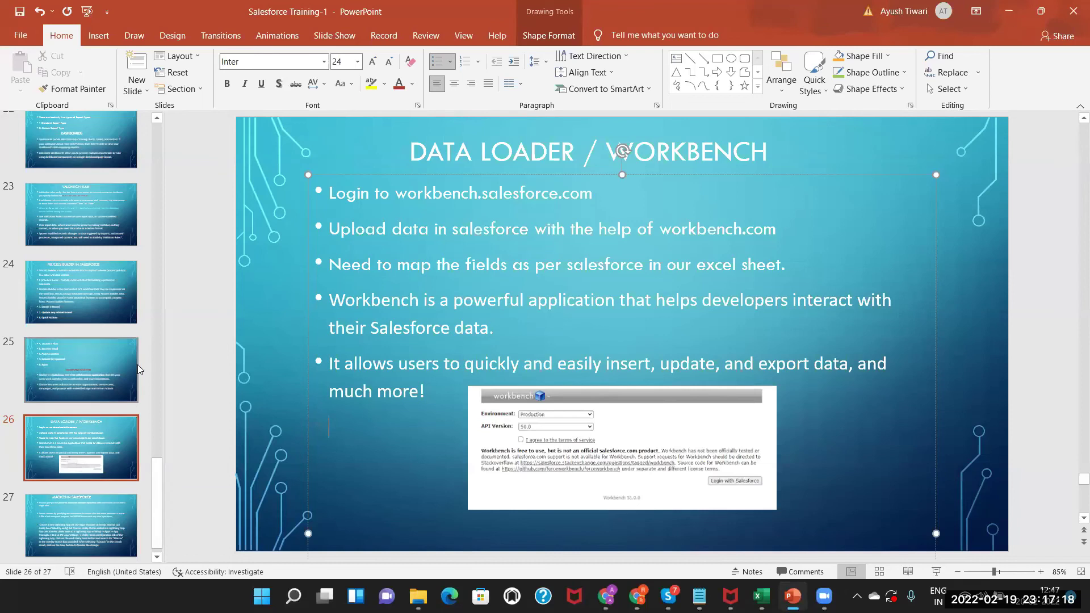
pyautogui.click(93, 367)
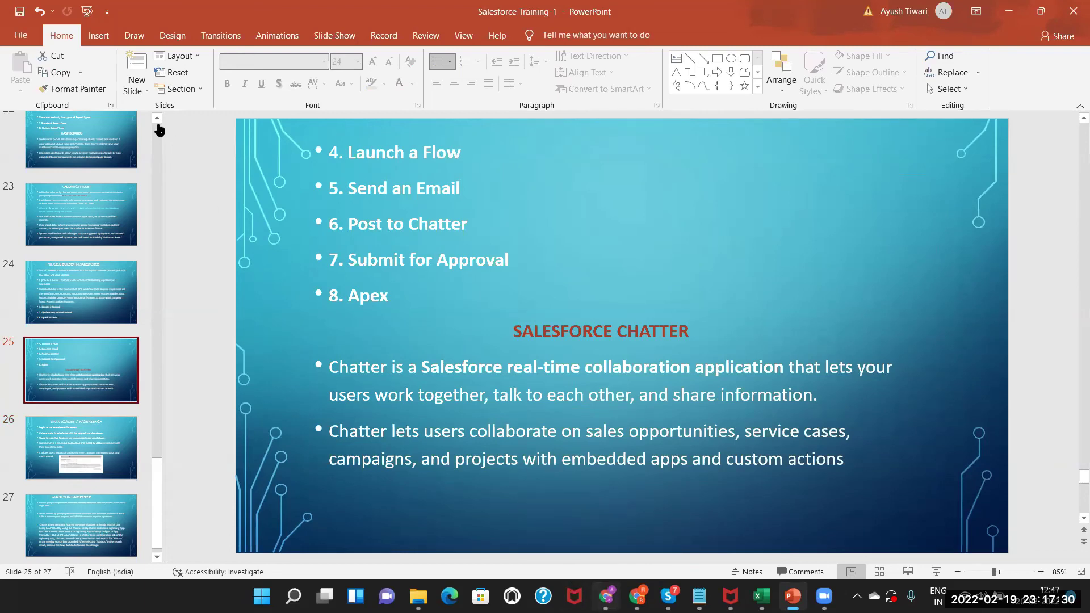
pyautogui.hotkey('alt', 'Tab')
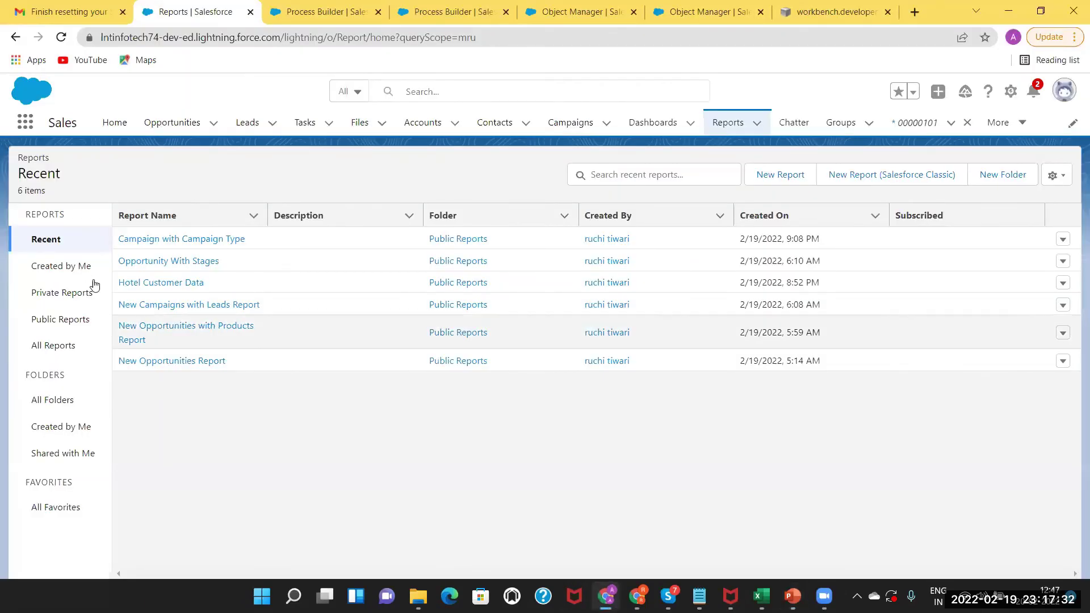
# Open the Demo Test opportunity, start a Chatter post there, then bring back slide 25 in PowerPoint.
pyautogui.click(172, 122)
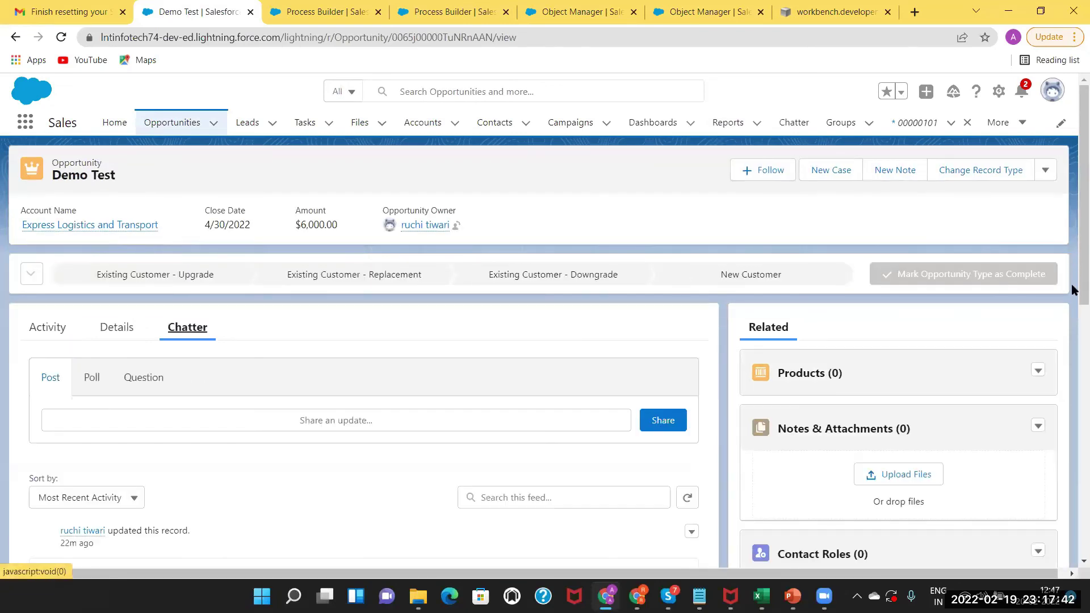
pyautogui.scroll(-1, 1072, 356)
pyautogui.scroll(-3, 1072, 356)
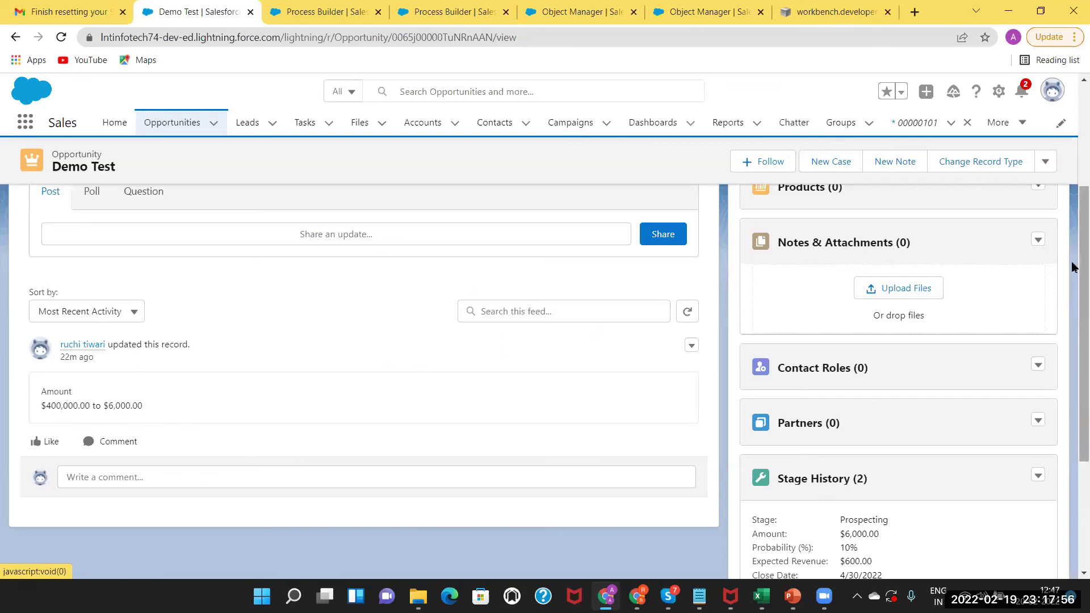
pyautogui.moveTo(1081, 266); pyautogui.dragTo(1068, 215)
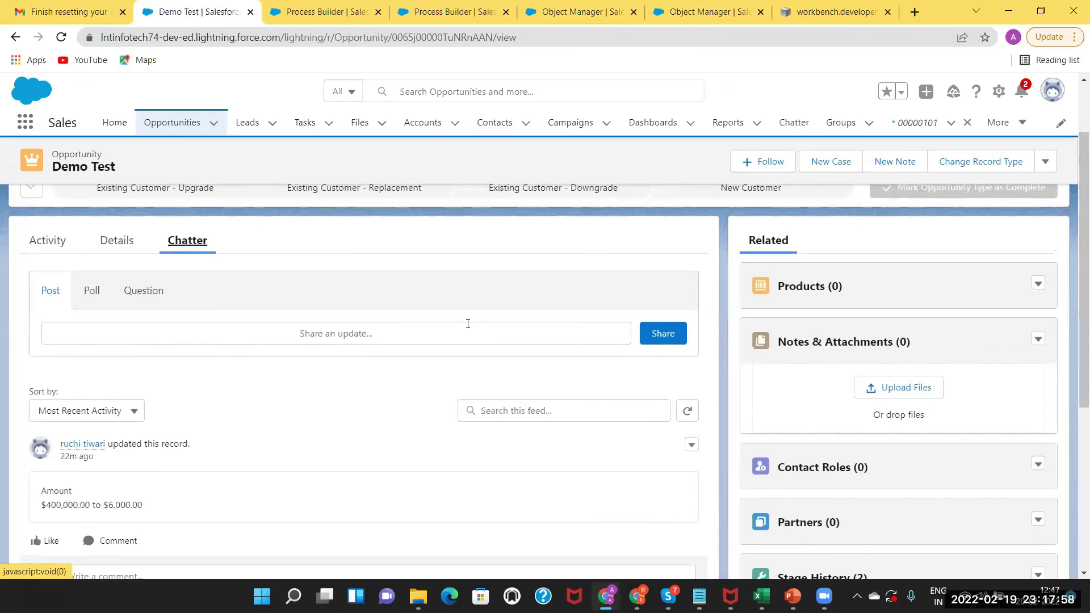
pyautogui.click(322, 335)
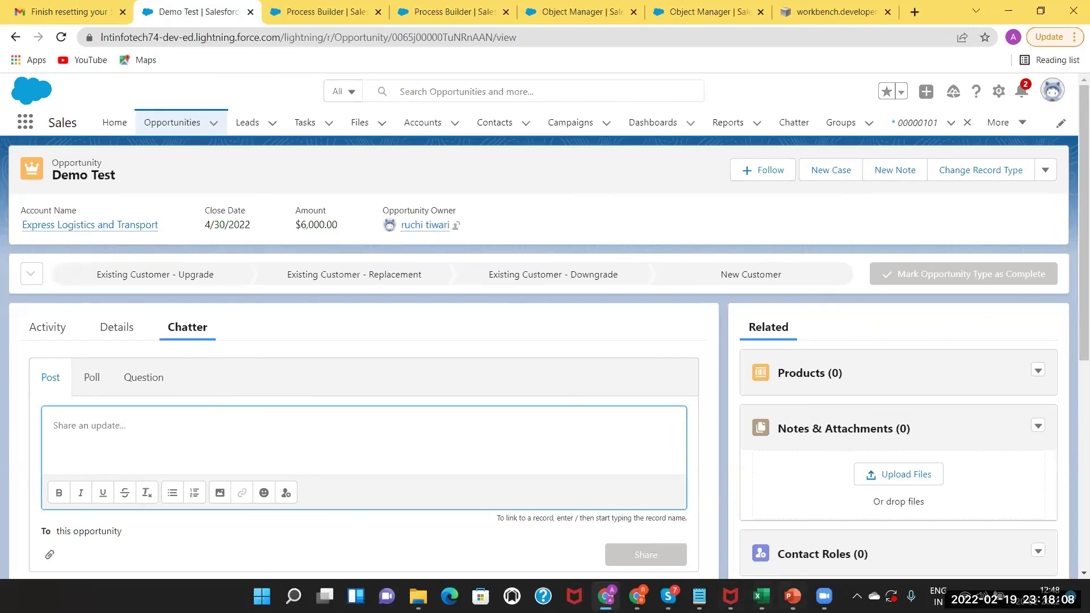
pyautogui.click(793, 596)
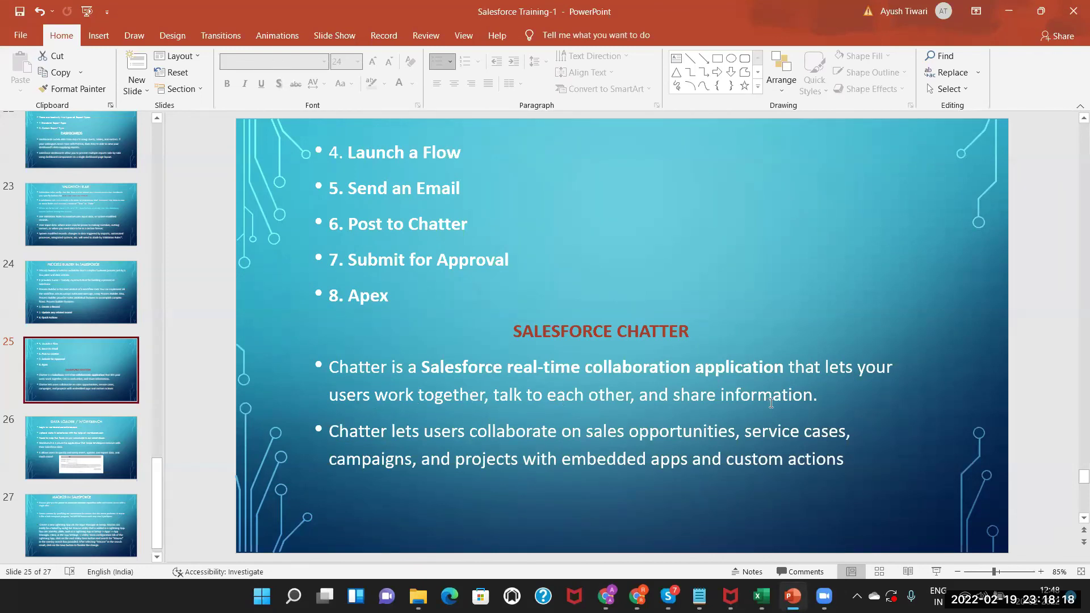
# Switch back to the Demo Test opportunity's Chatter tab in Chrome.
pyautogui.hotkey('alt', 'Tab')
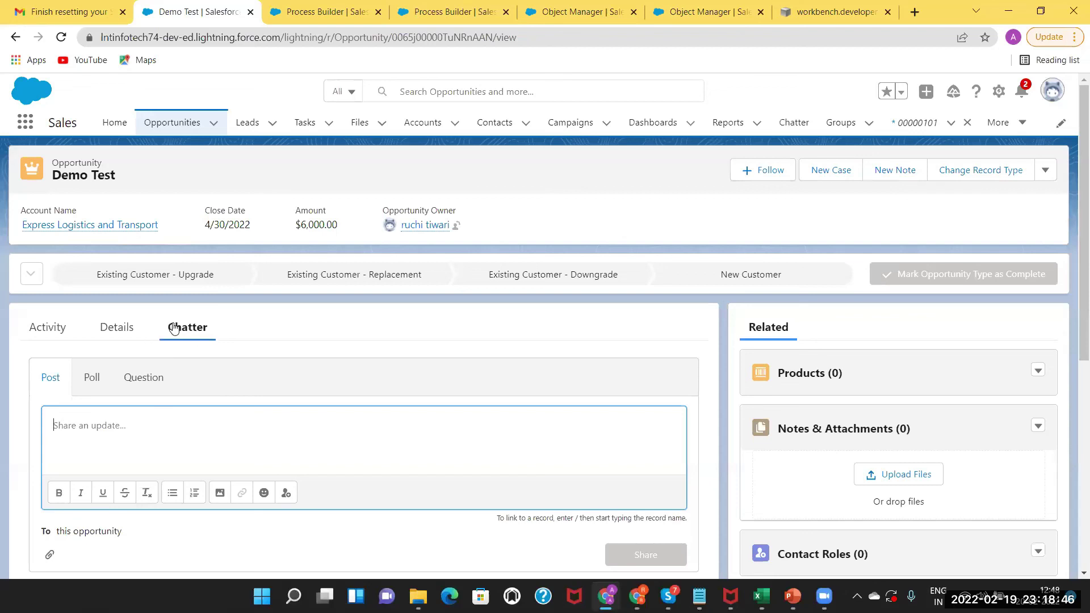
# View the Update Description Process Builder diagram, return to Demo Test, then switch to PowerPoint.
pyautogui.click(307, 11)
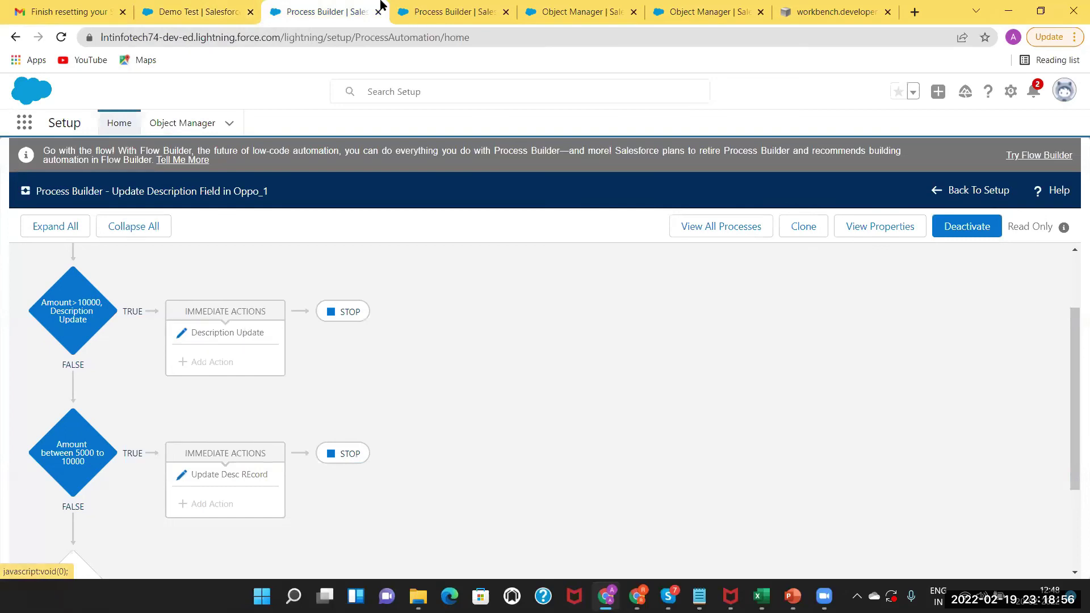
pyautogui.click(199, 11)
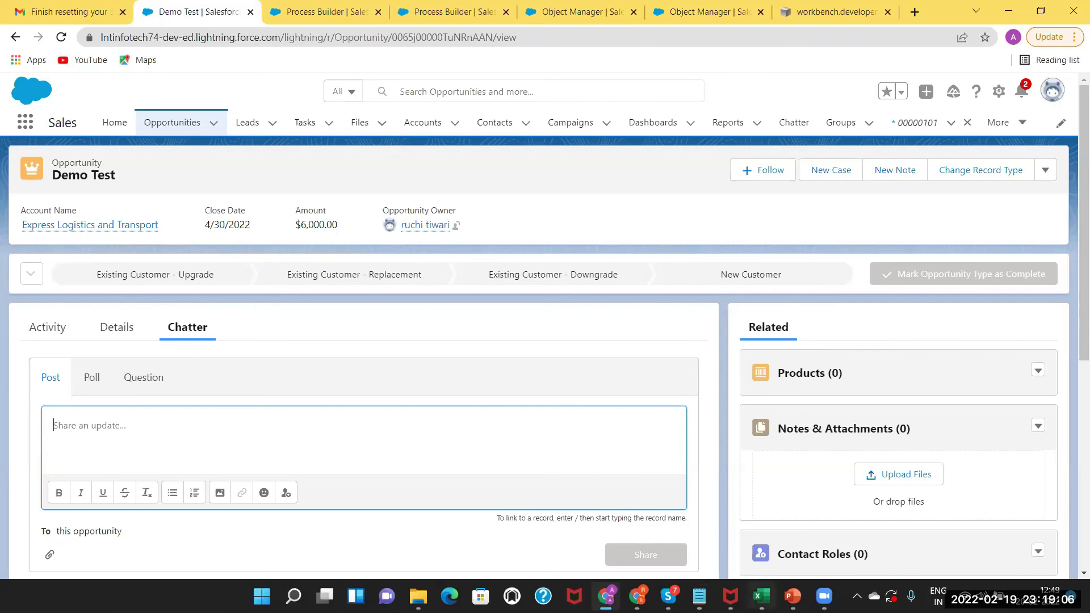
pyautogui.hotkey('alt', 'Tab')
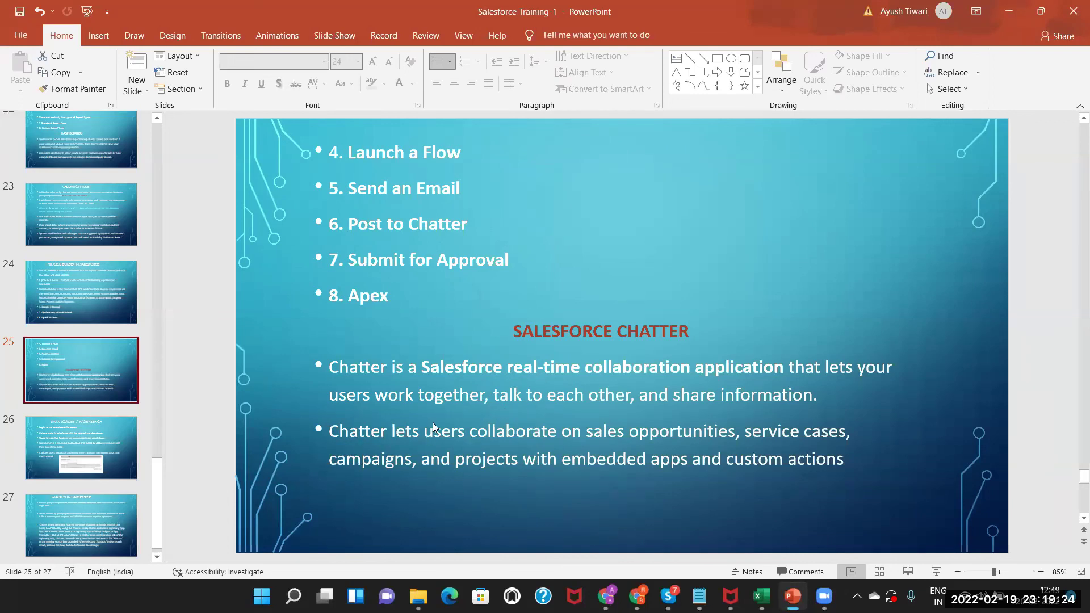
# Highlight the words 'sales opportunities' on slide 25, then clear the selection.
pyautogui.doubleClick(587, 435)
pyautogui.keyDown('shift'); pyautogui.click(681, 426); pyautogui.keyUp('shift')
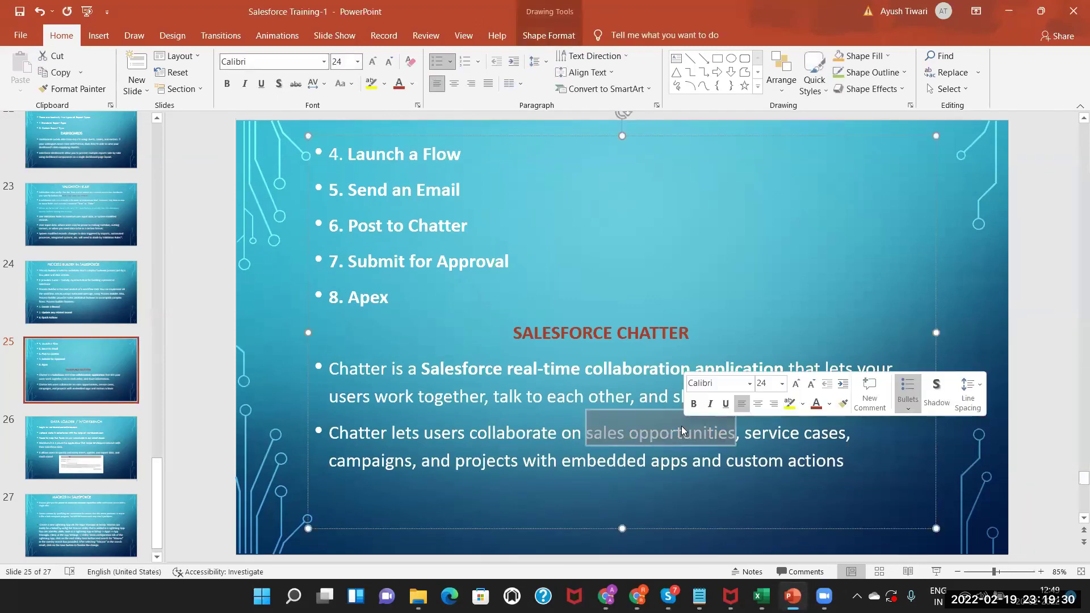
pyautogui.click(641, 426)
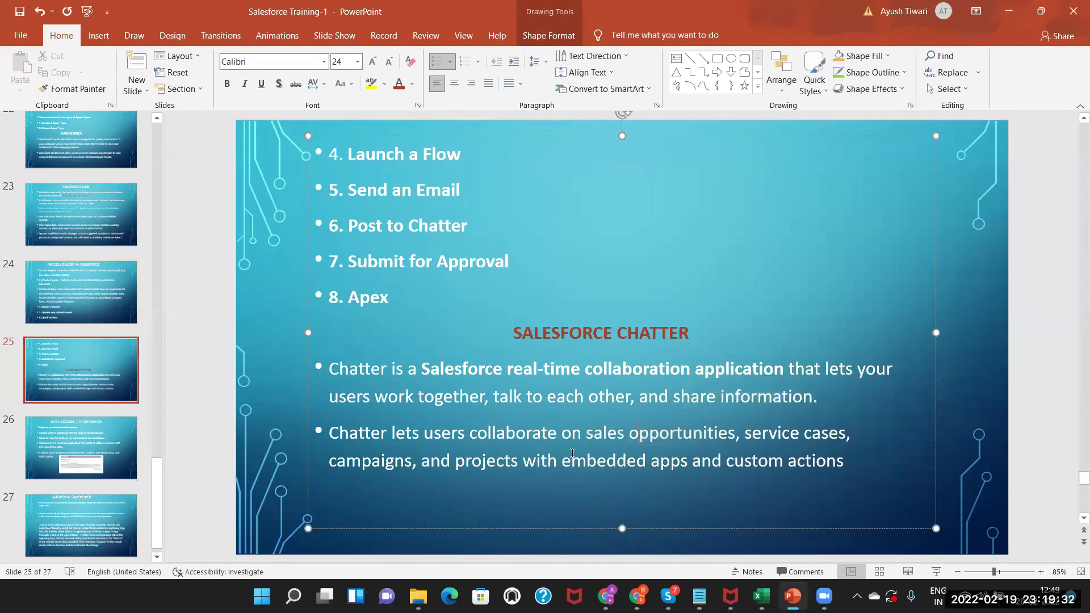